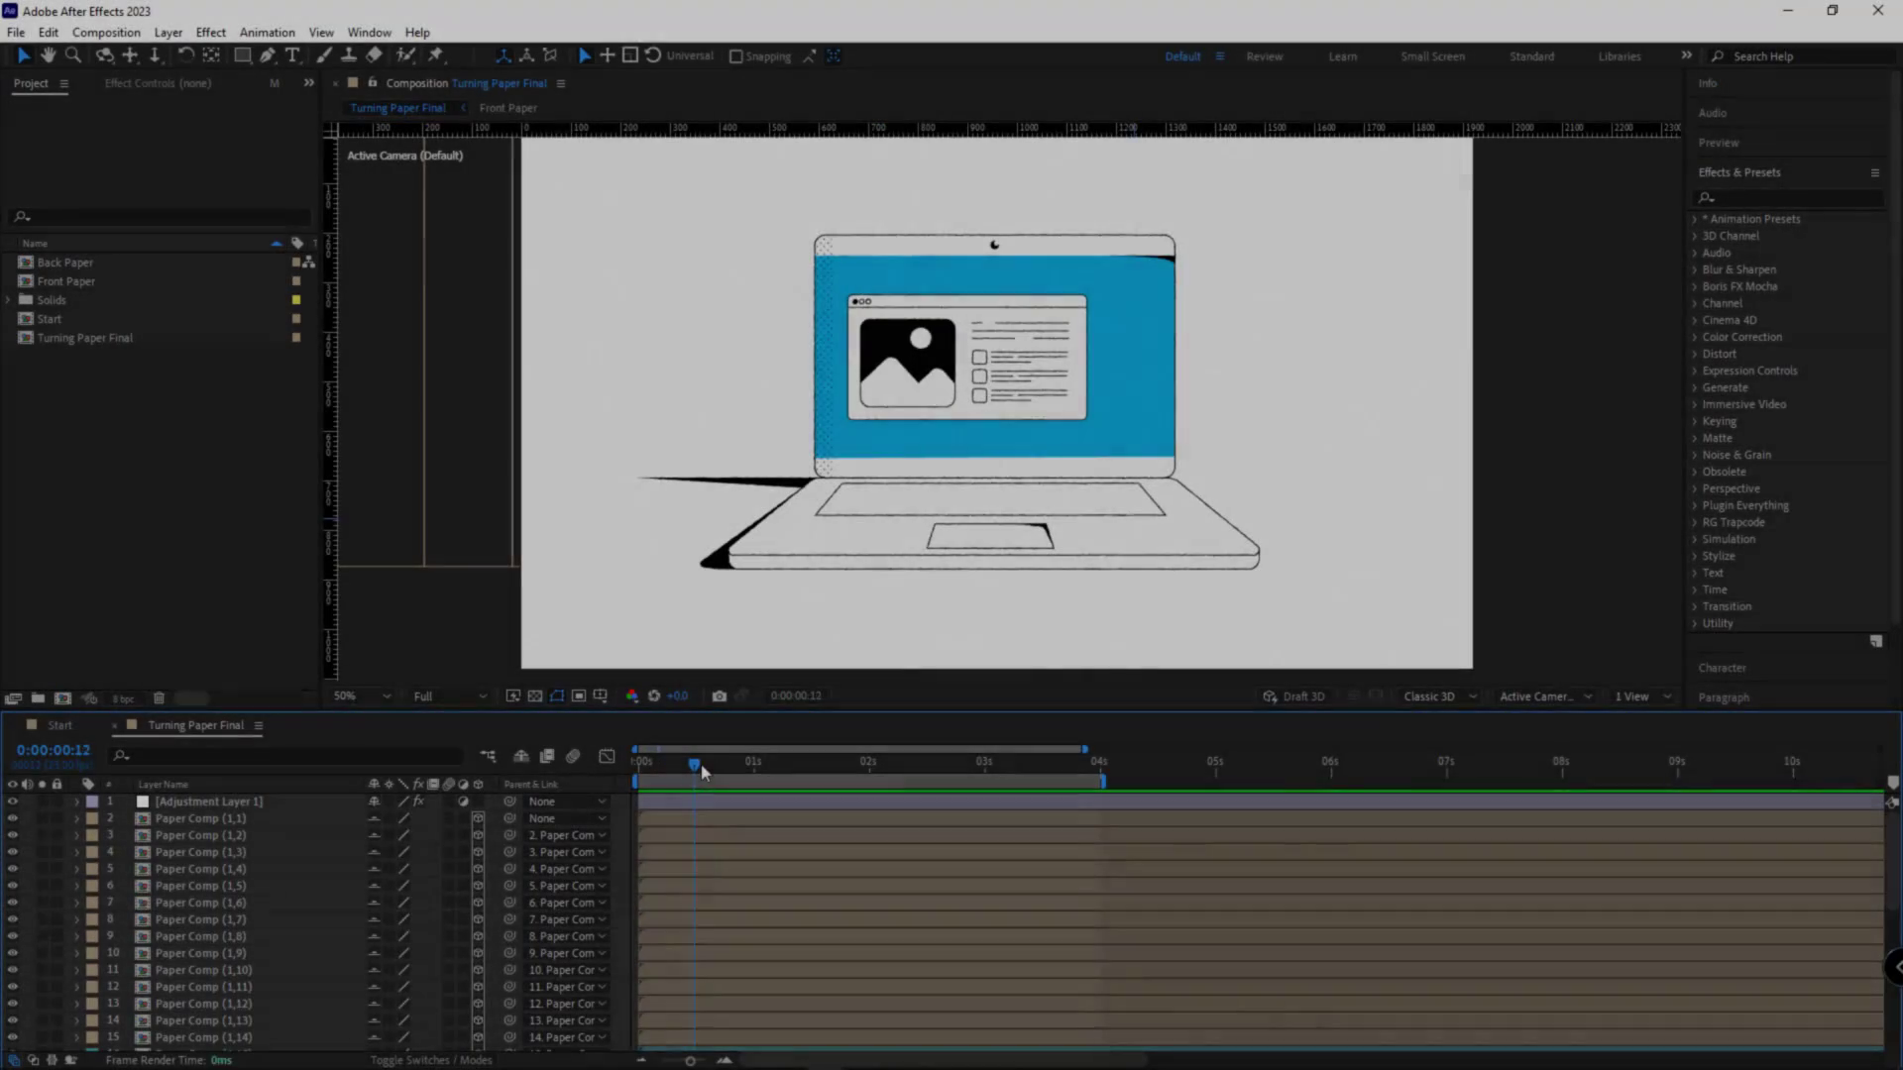
# Step: Preview the code-window reveal, then hide shy layers in Start so only the two pages remain
pyautogui.moveTo(701, 771); pyautogui.dragTo(1091, 724)
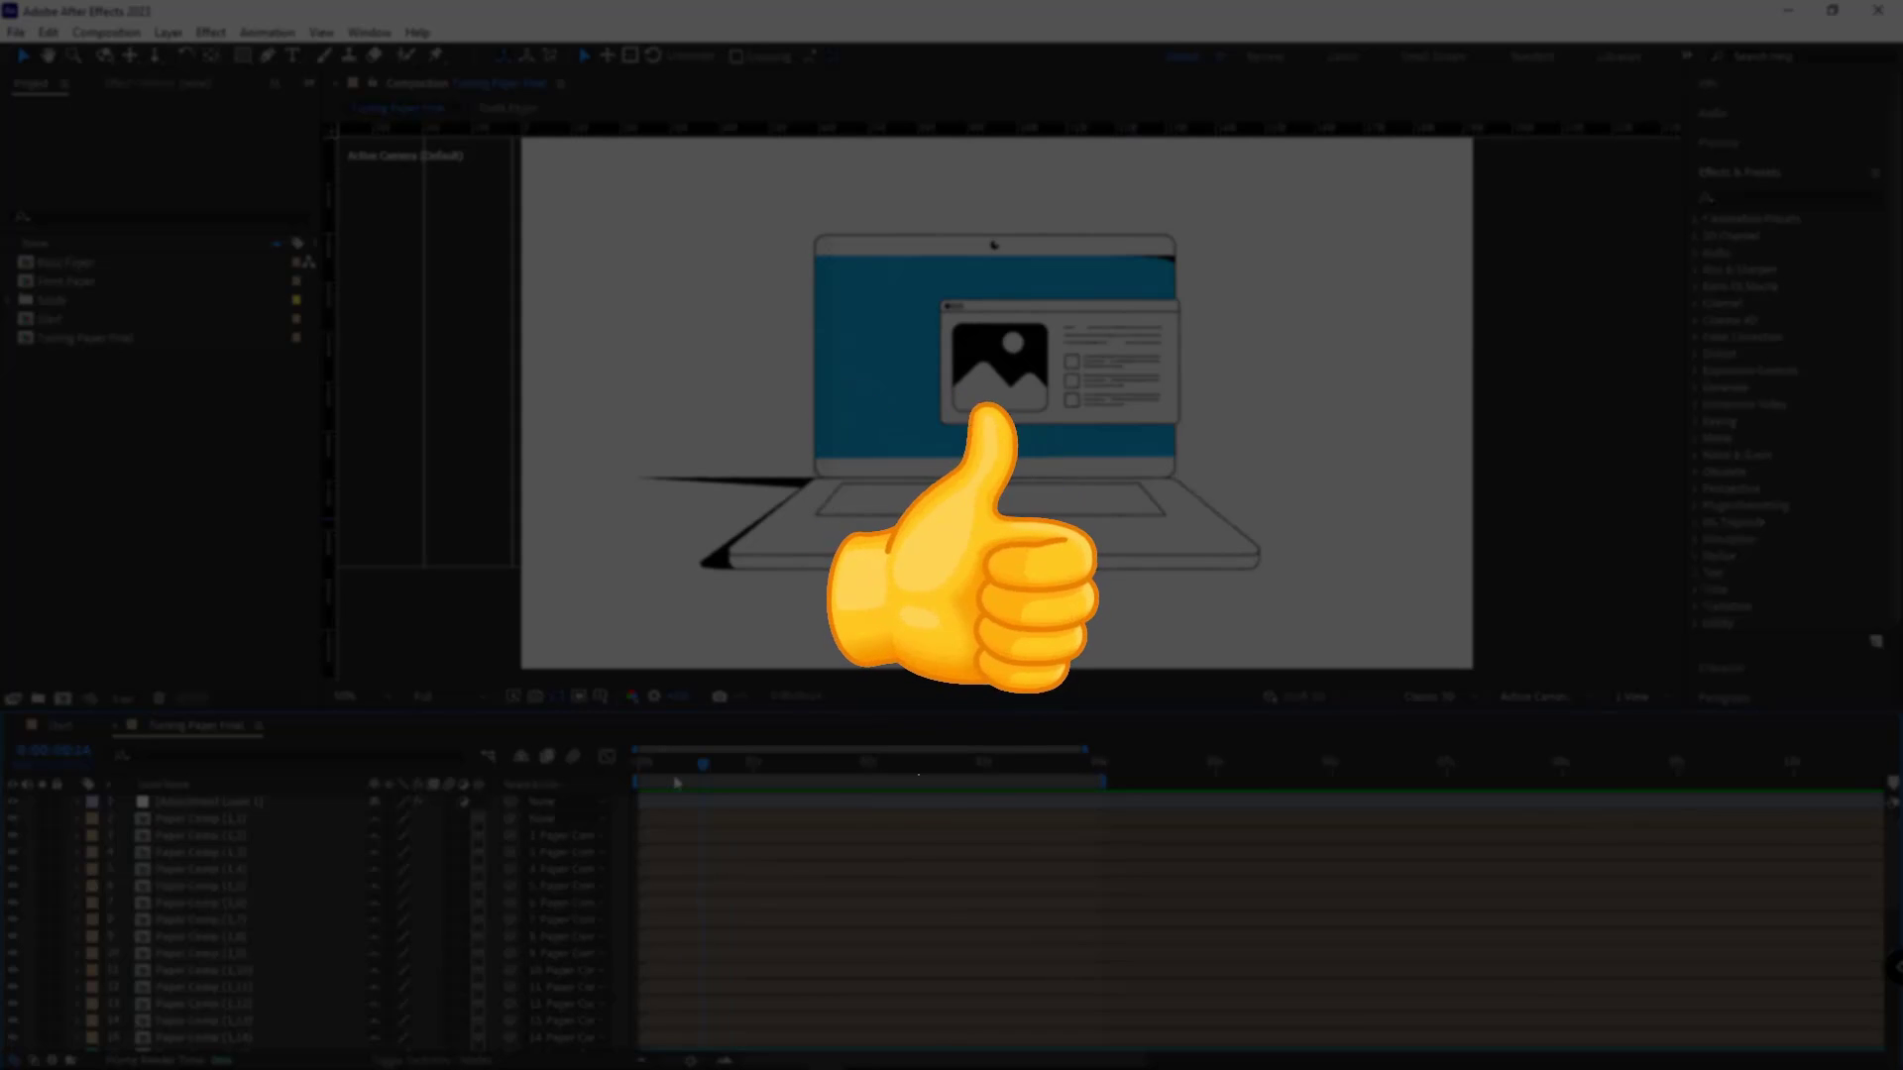
pyautogui.press('space')
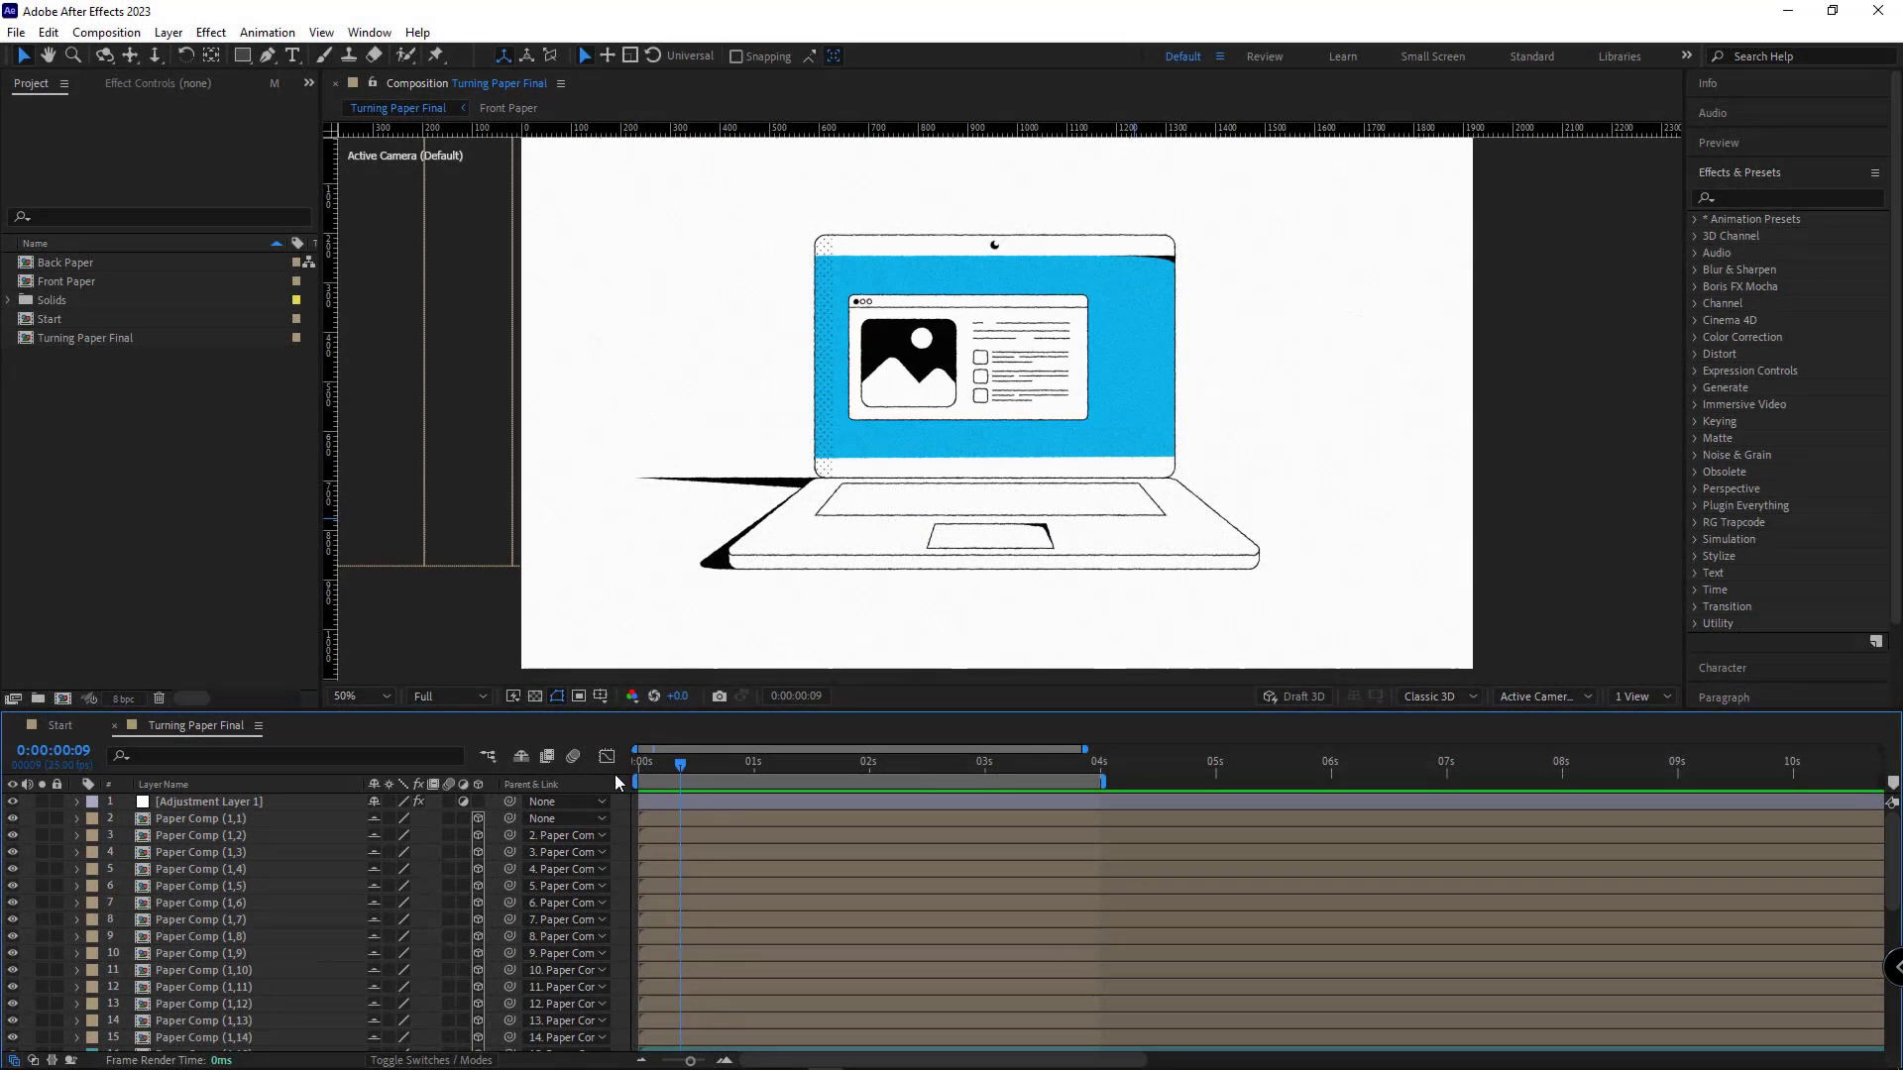
pyautogui.click(56, 727)
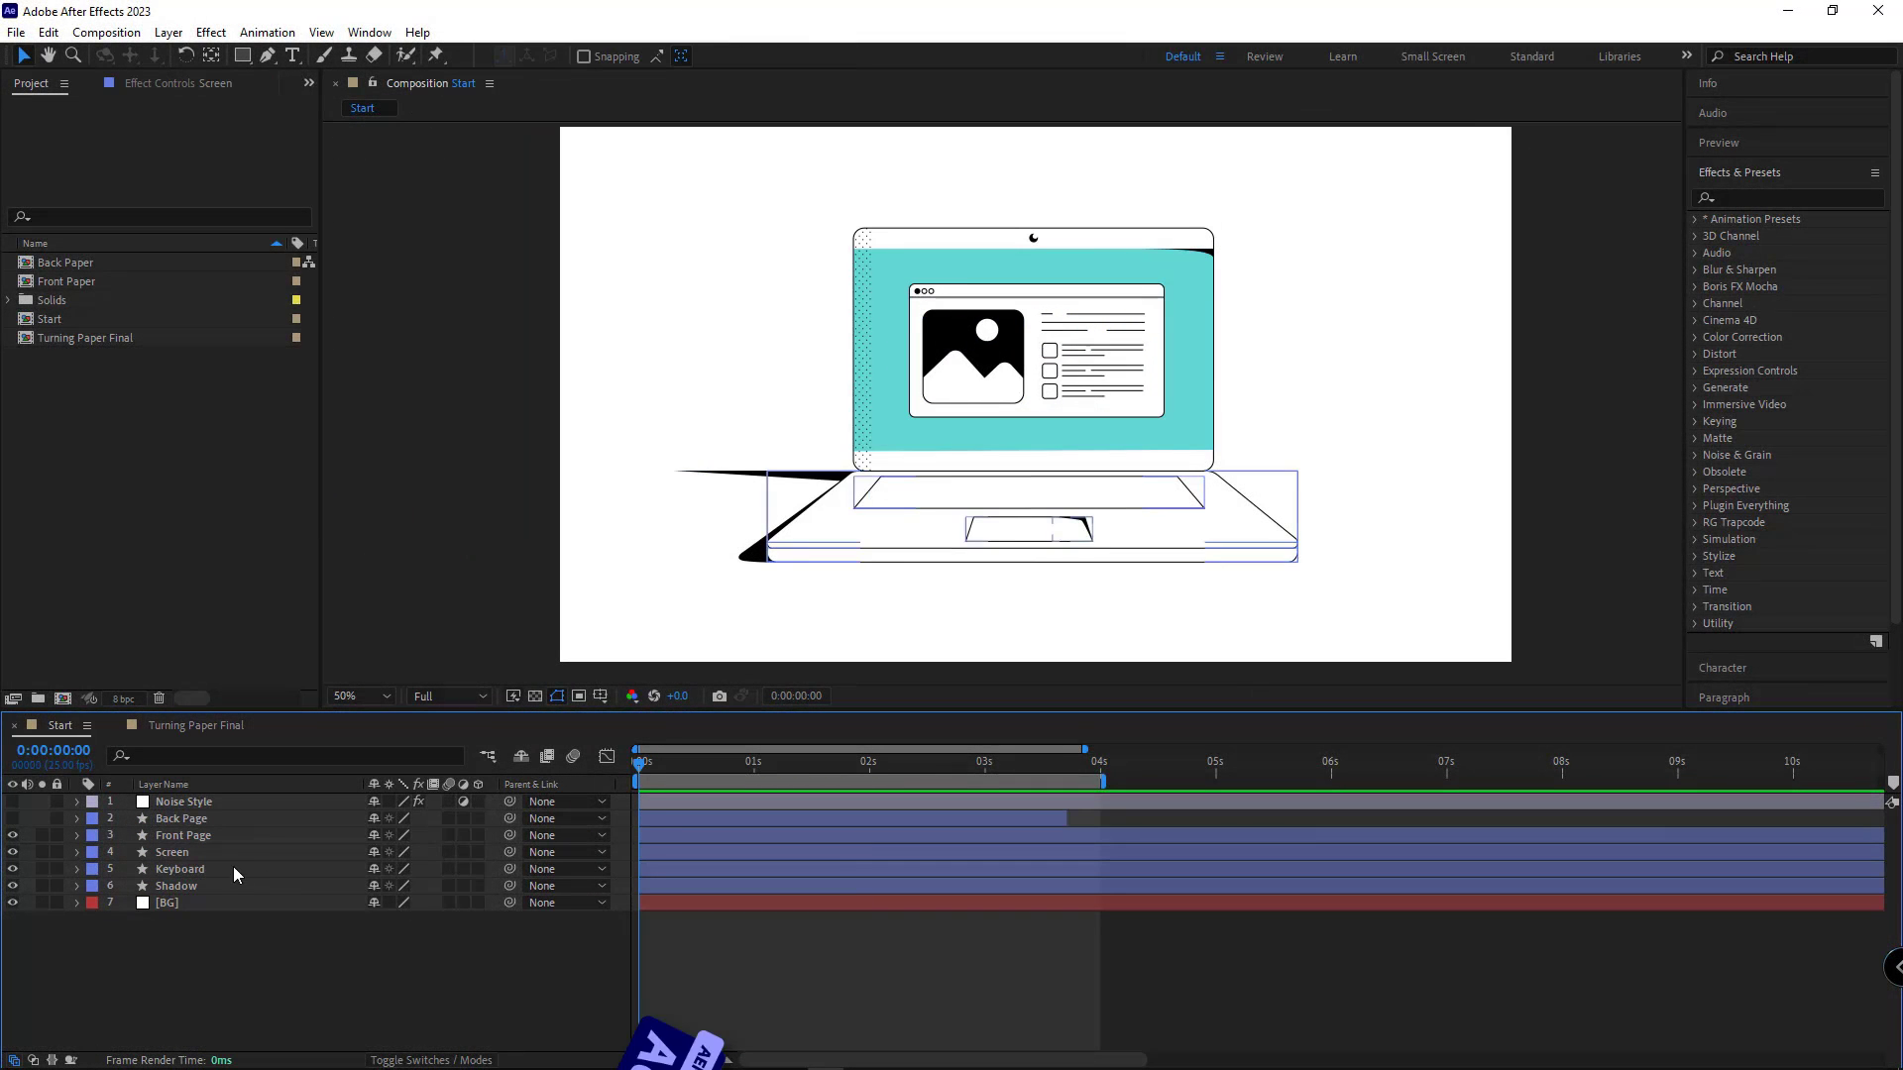
pyautogui.click(198, 852)
pyautogui.keyDown('shift'); pyautogui.click(195, 904); pyautogui.keyUp('shift')
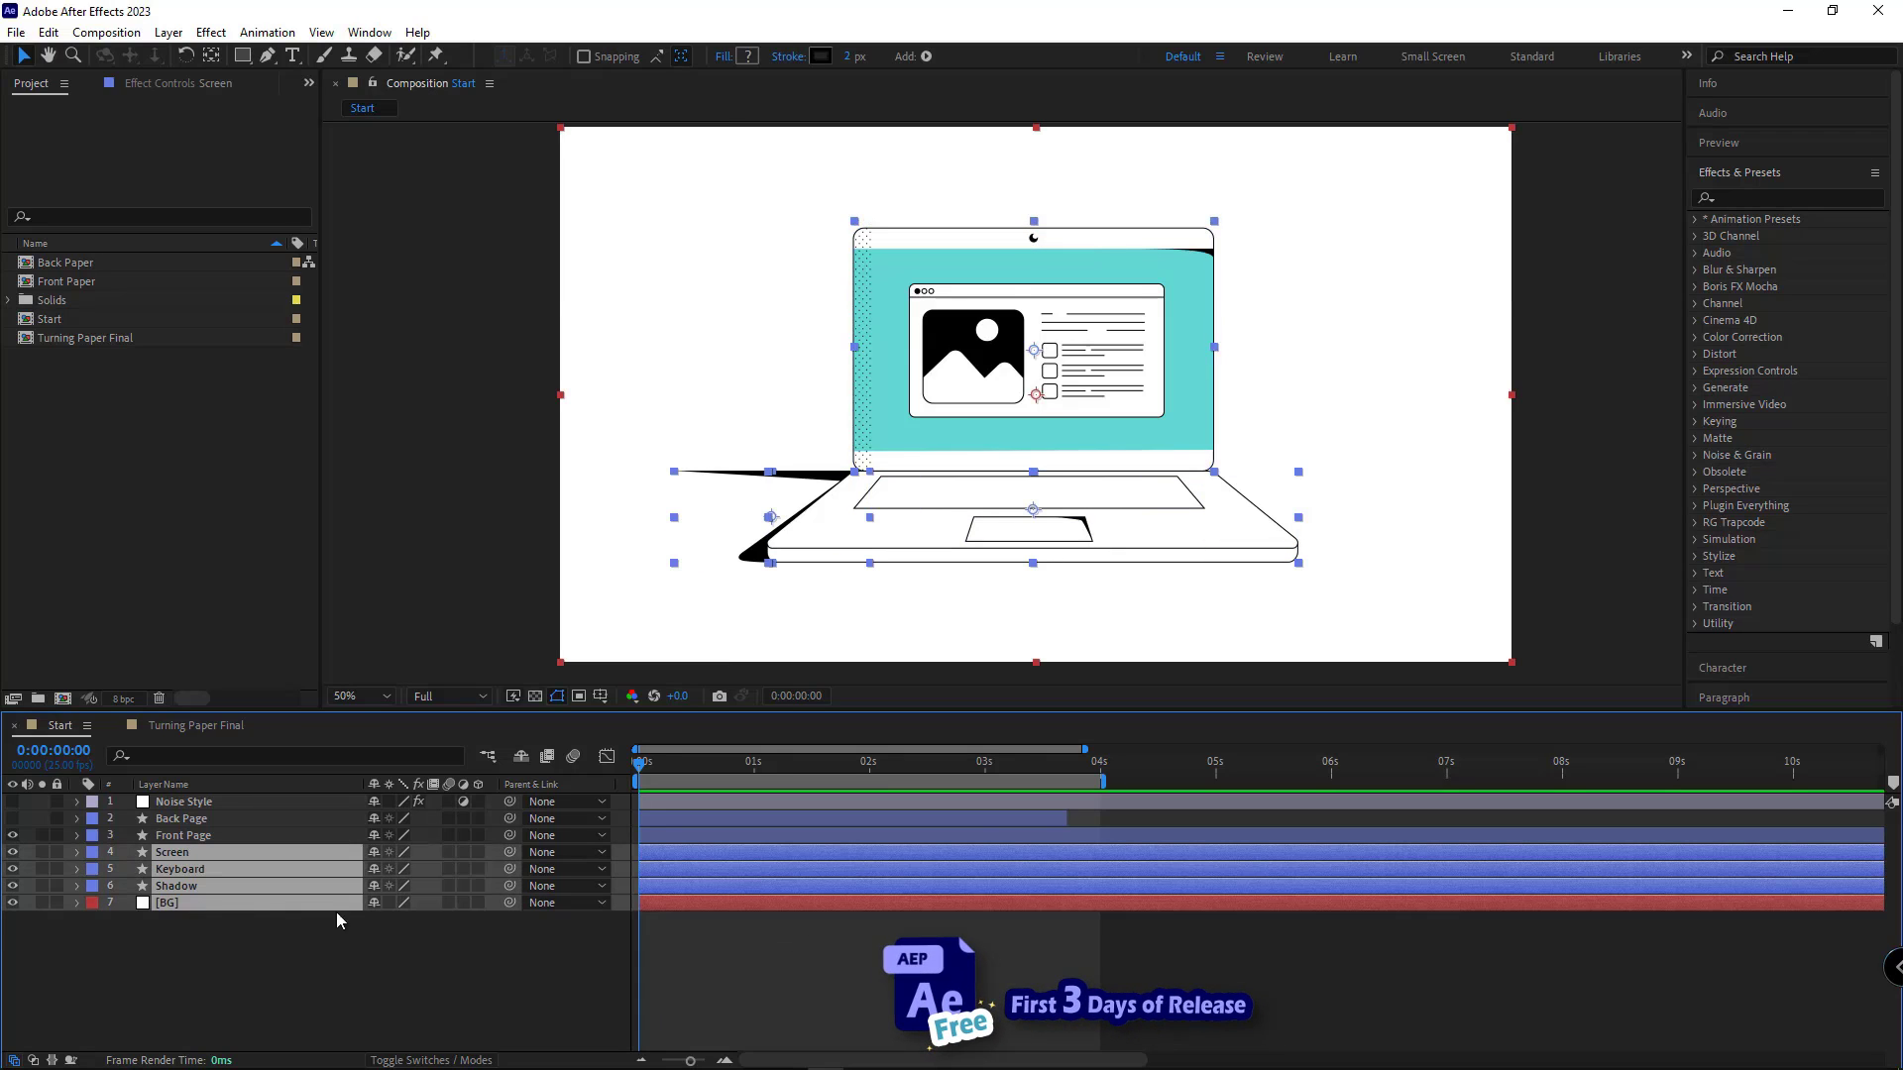
pyautogui.click(220, 822)
pyautogui.click(183, 801)
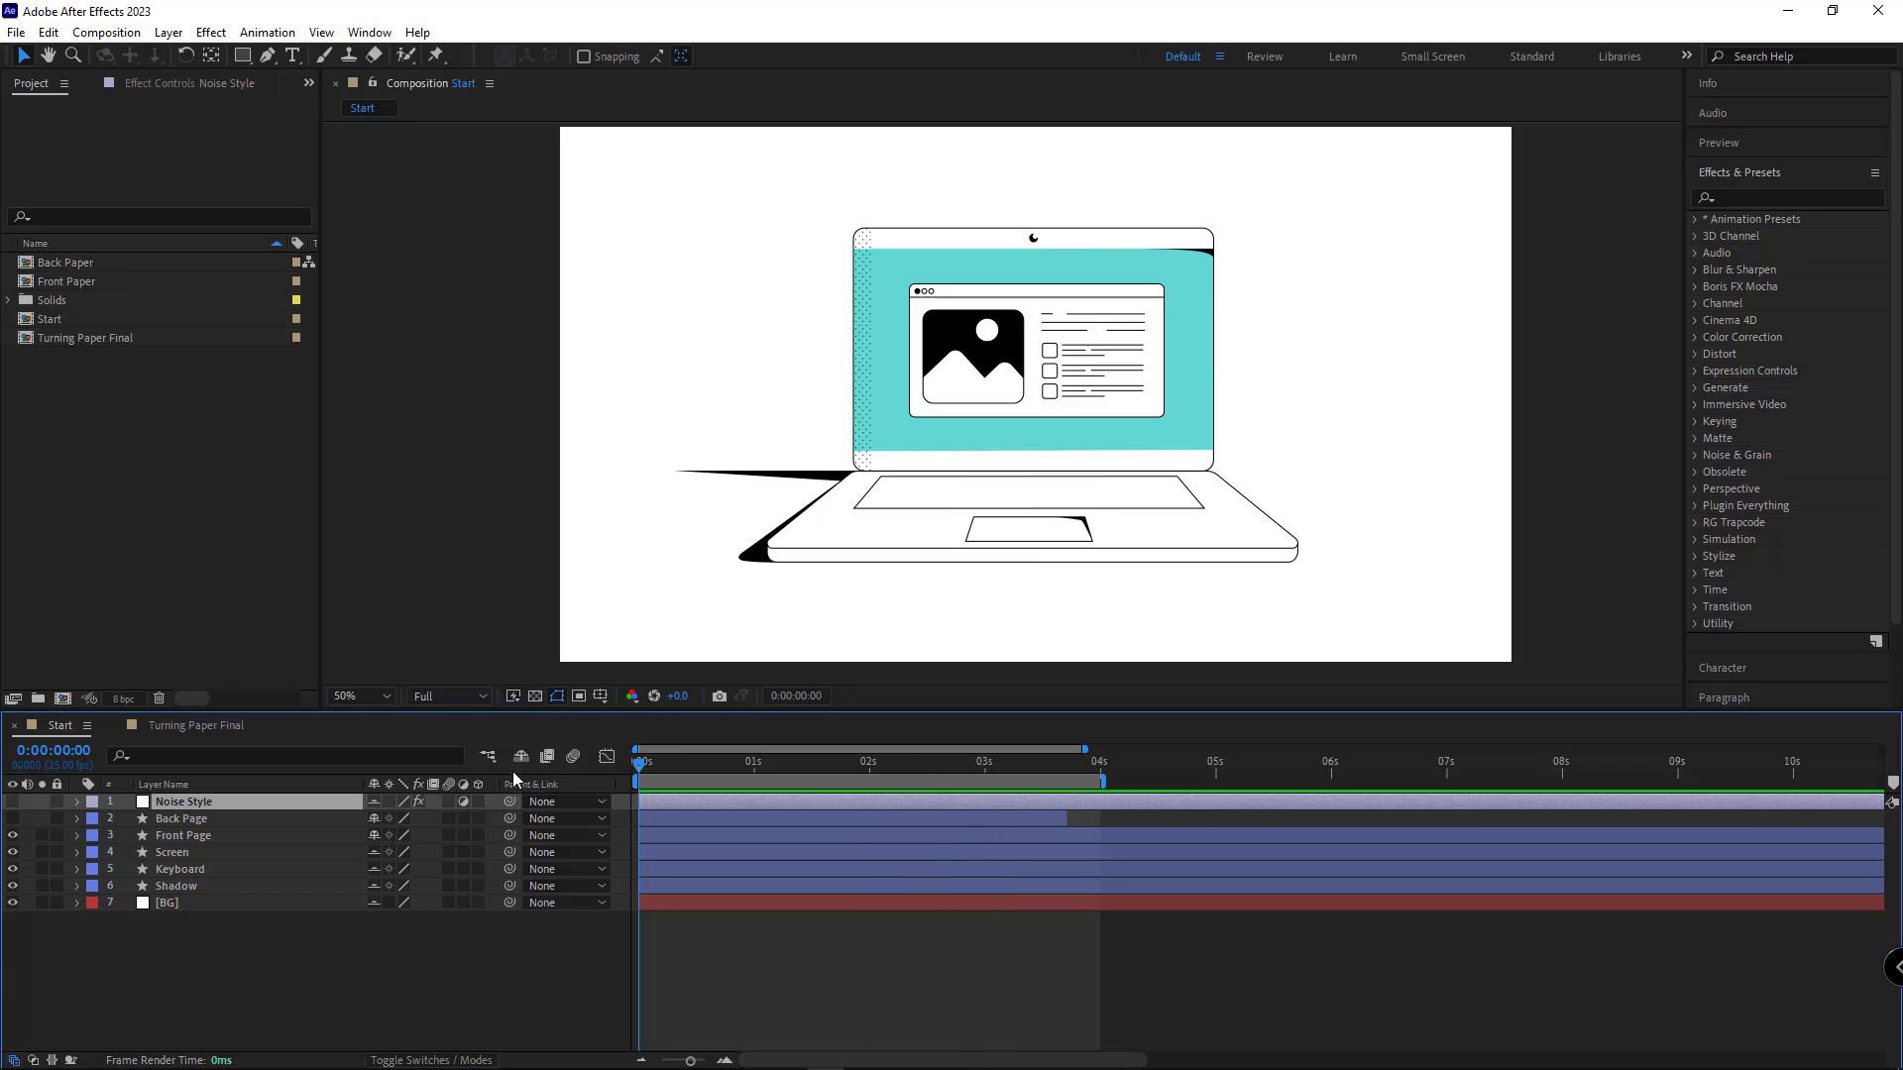
pyautogui.click(521, 756)
# Step: Reveal the Back Page's code-window graphic and reselect the Front Page layer
pyautogui.click(198, 819)
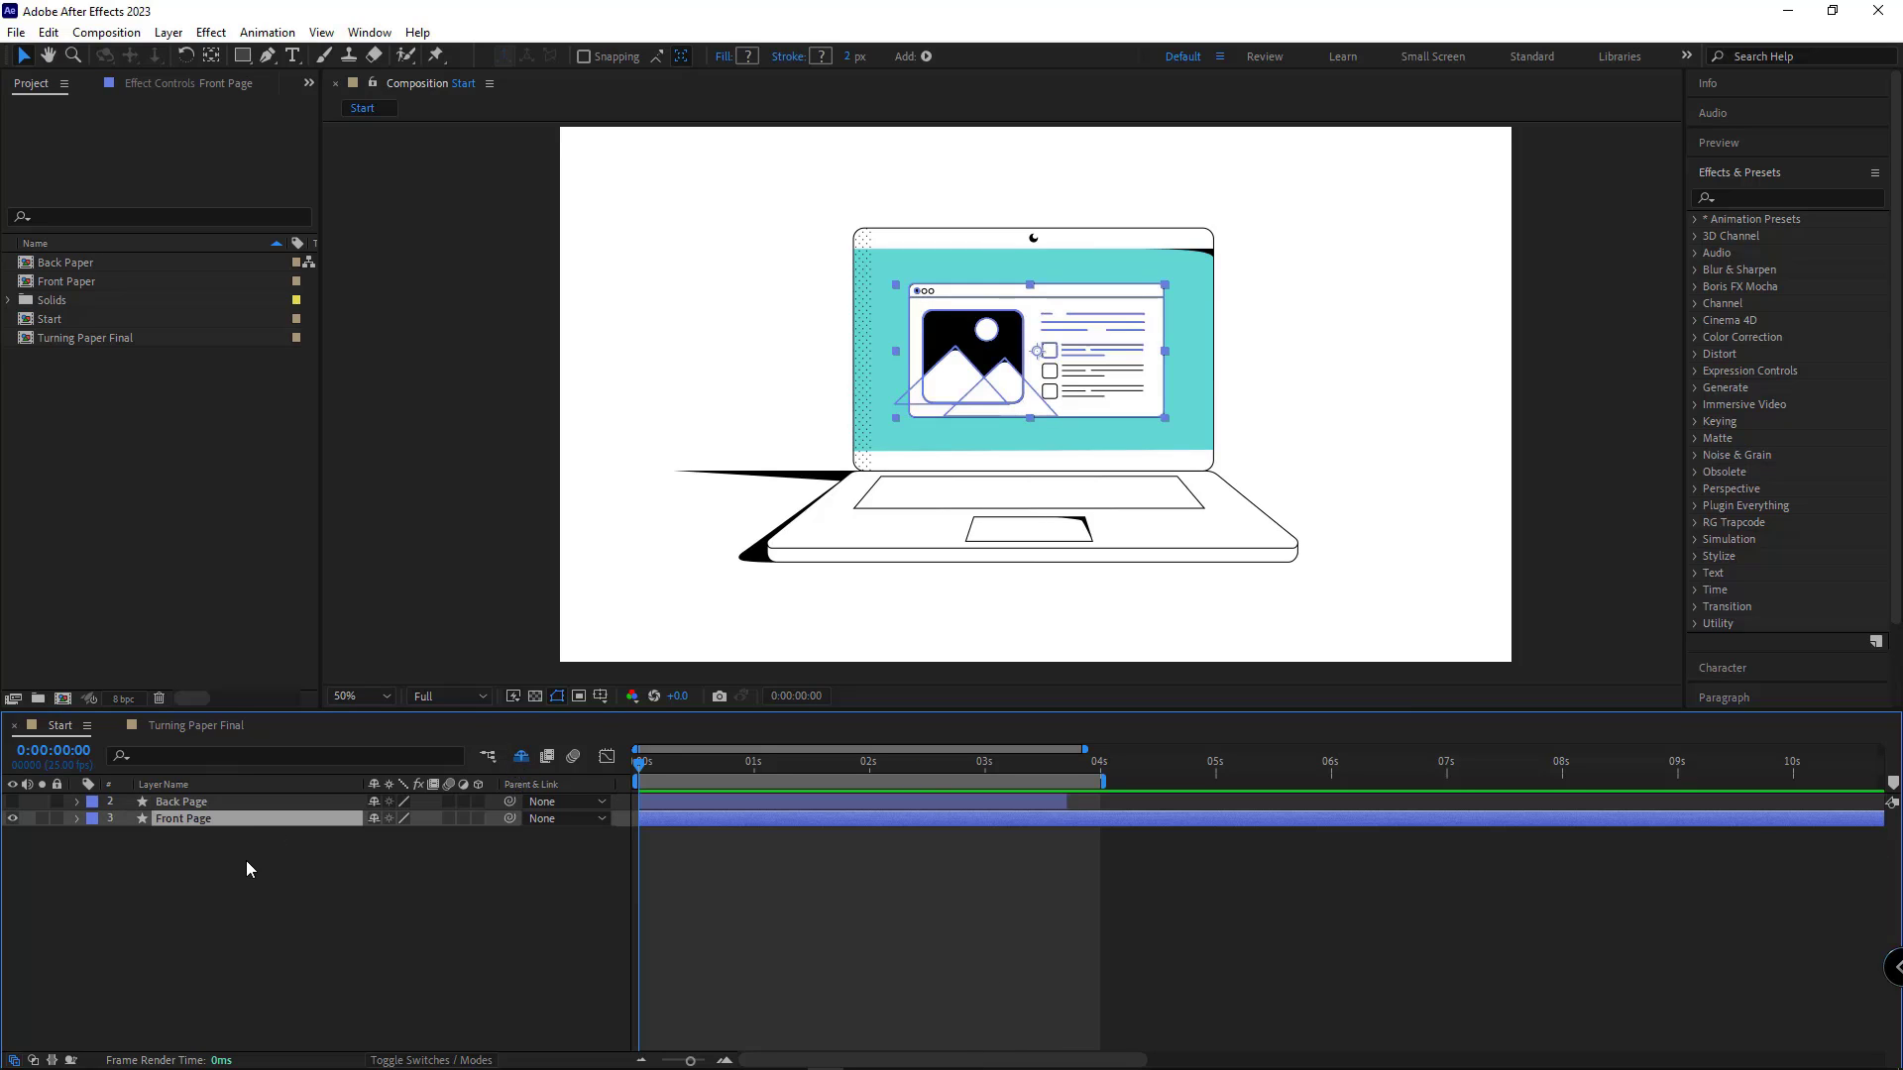
pyautogui.hotkey('ctrl', 'Up')
pyautogui.click(13, 818)
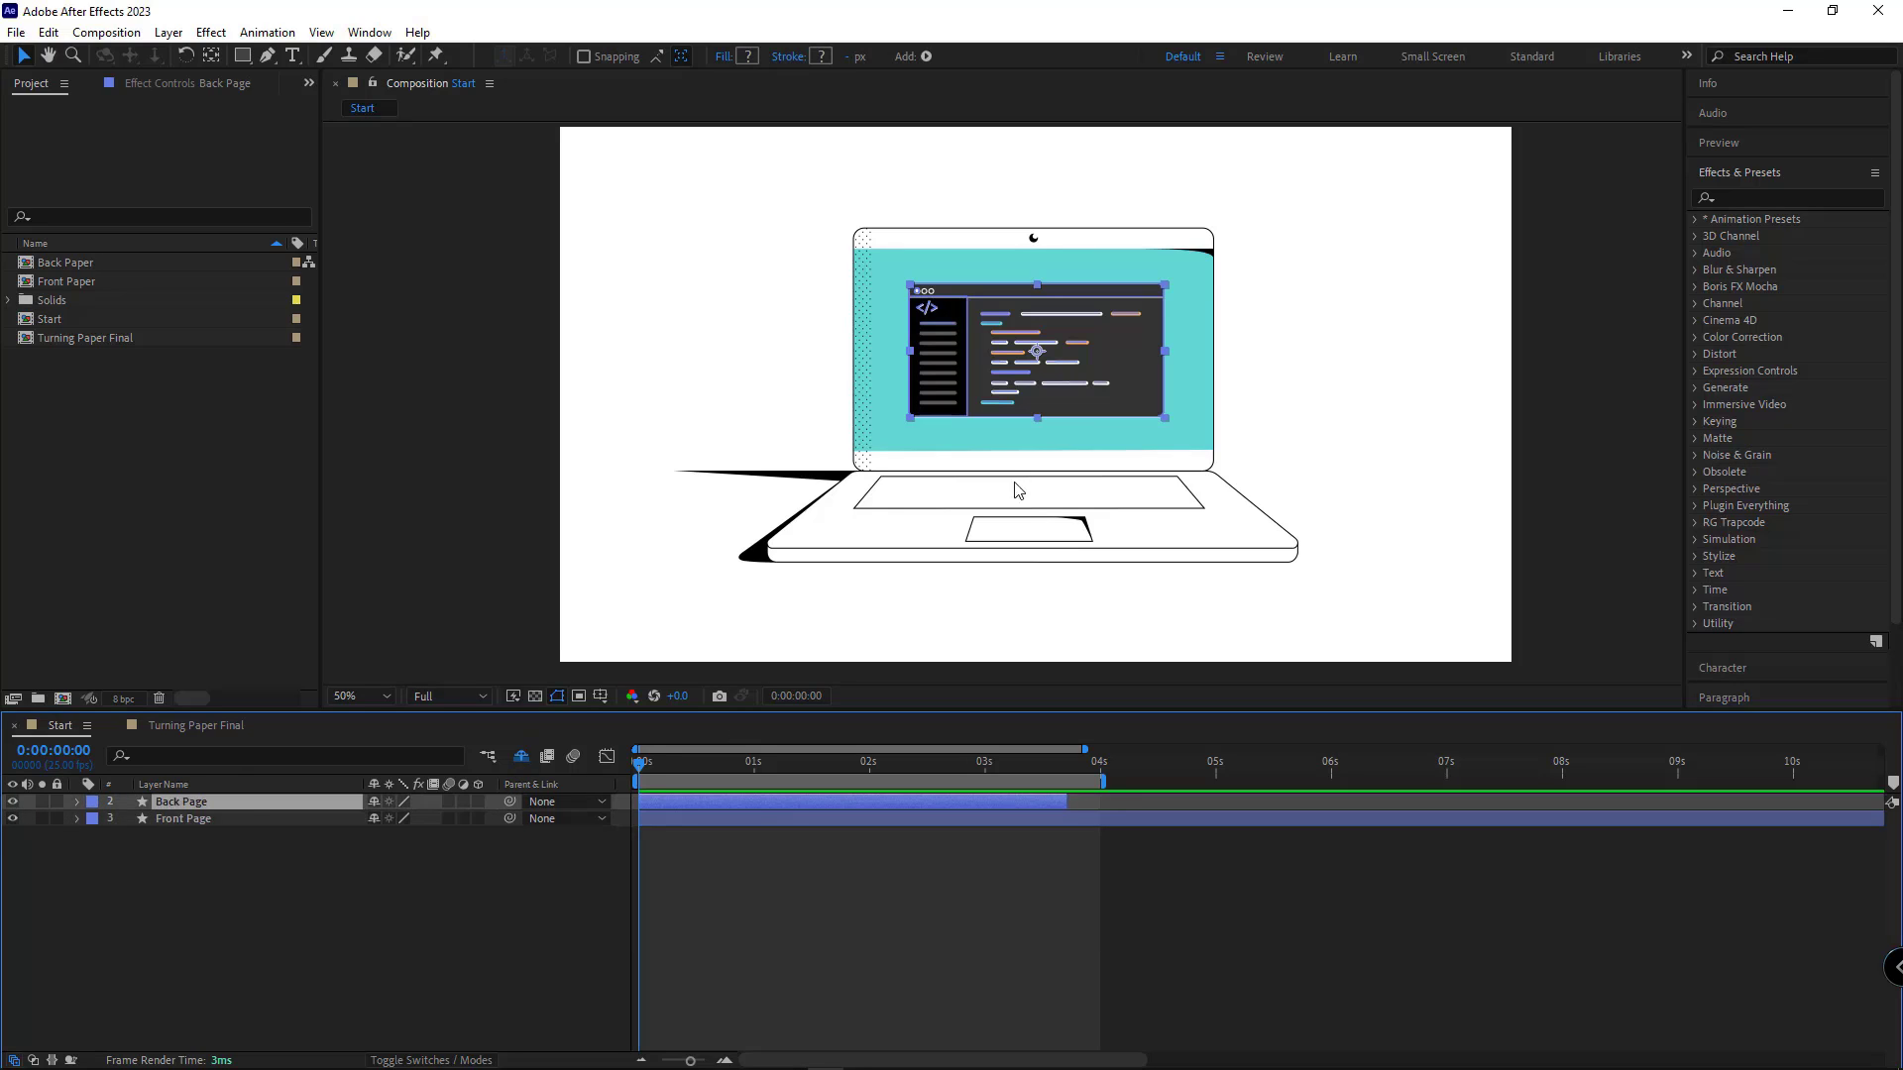
pyautogui.click(222, 819)
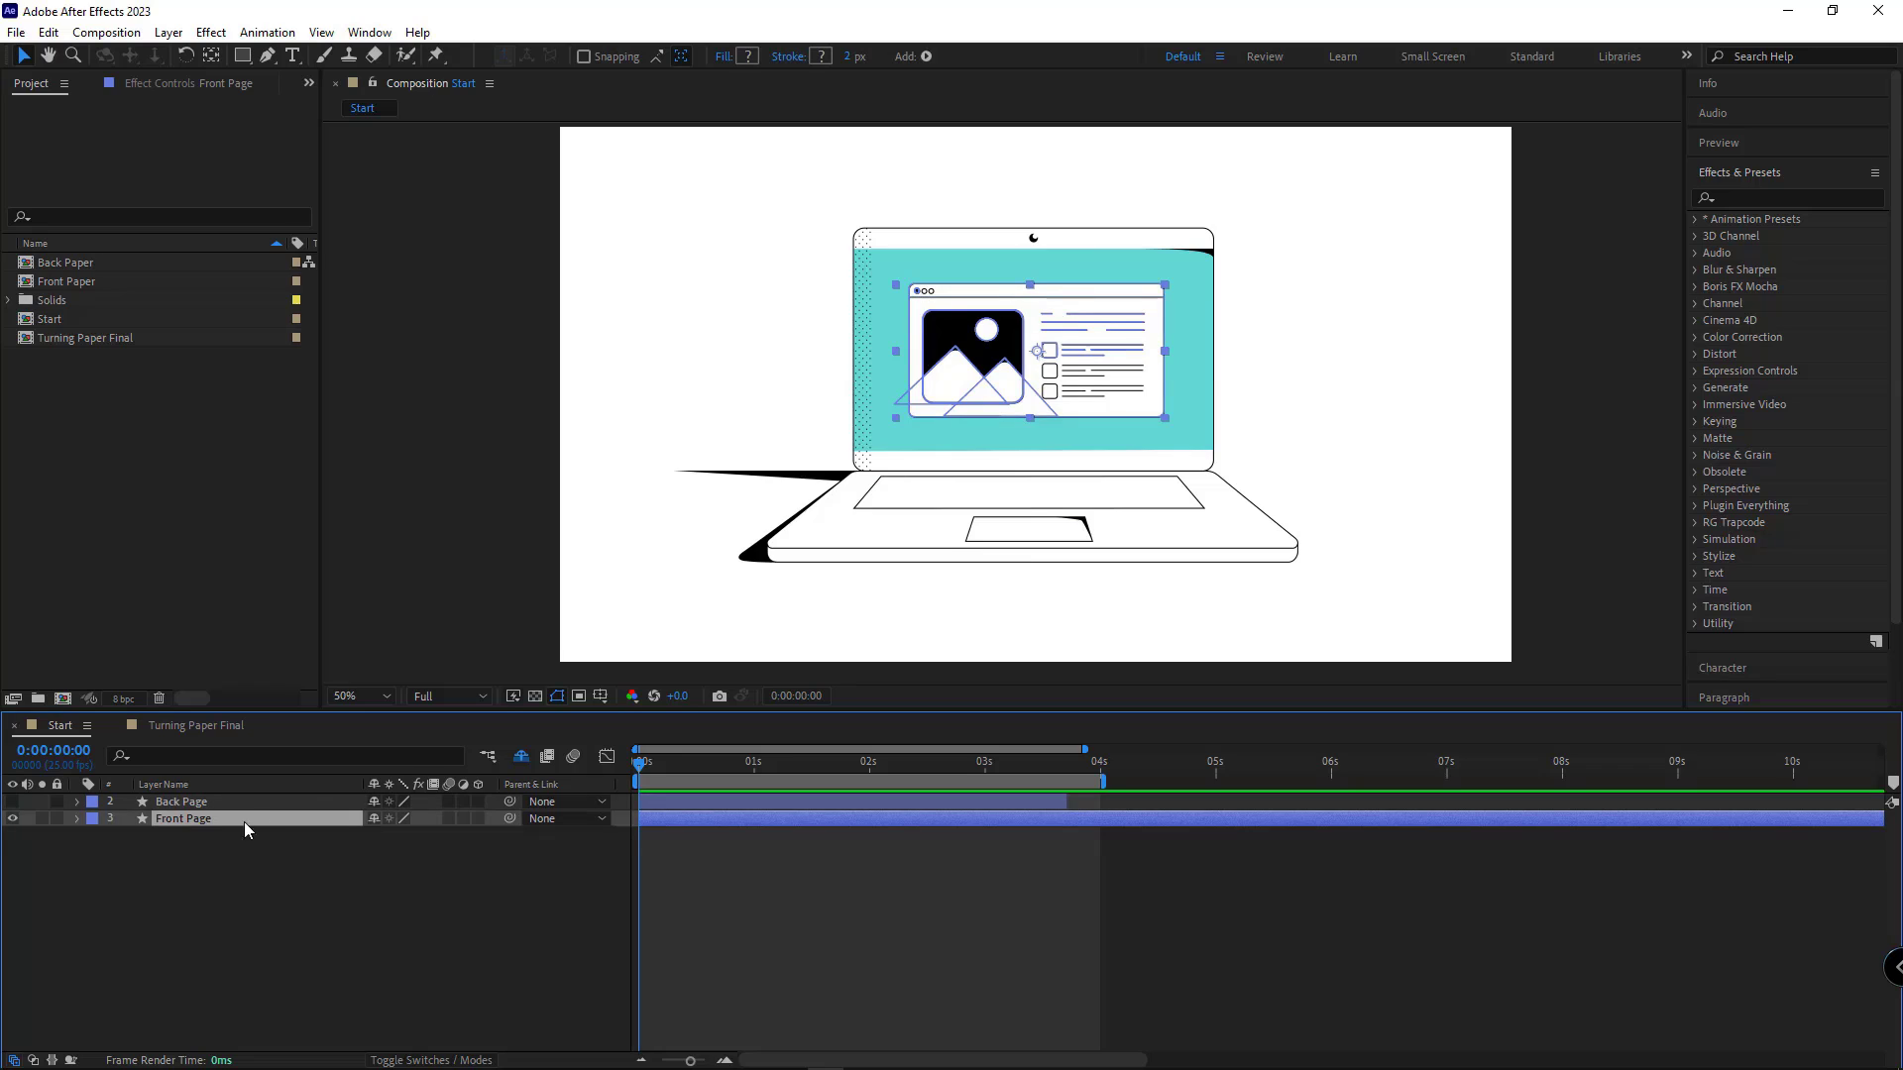
# Step: Duplicate Front Page as Front Page 2, lock the original, and pre-compose the copy
pyautogui.hotkey('ctrl', 'd')
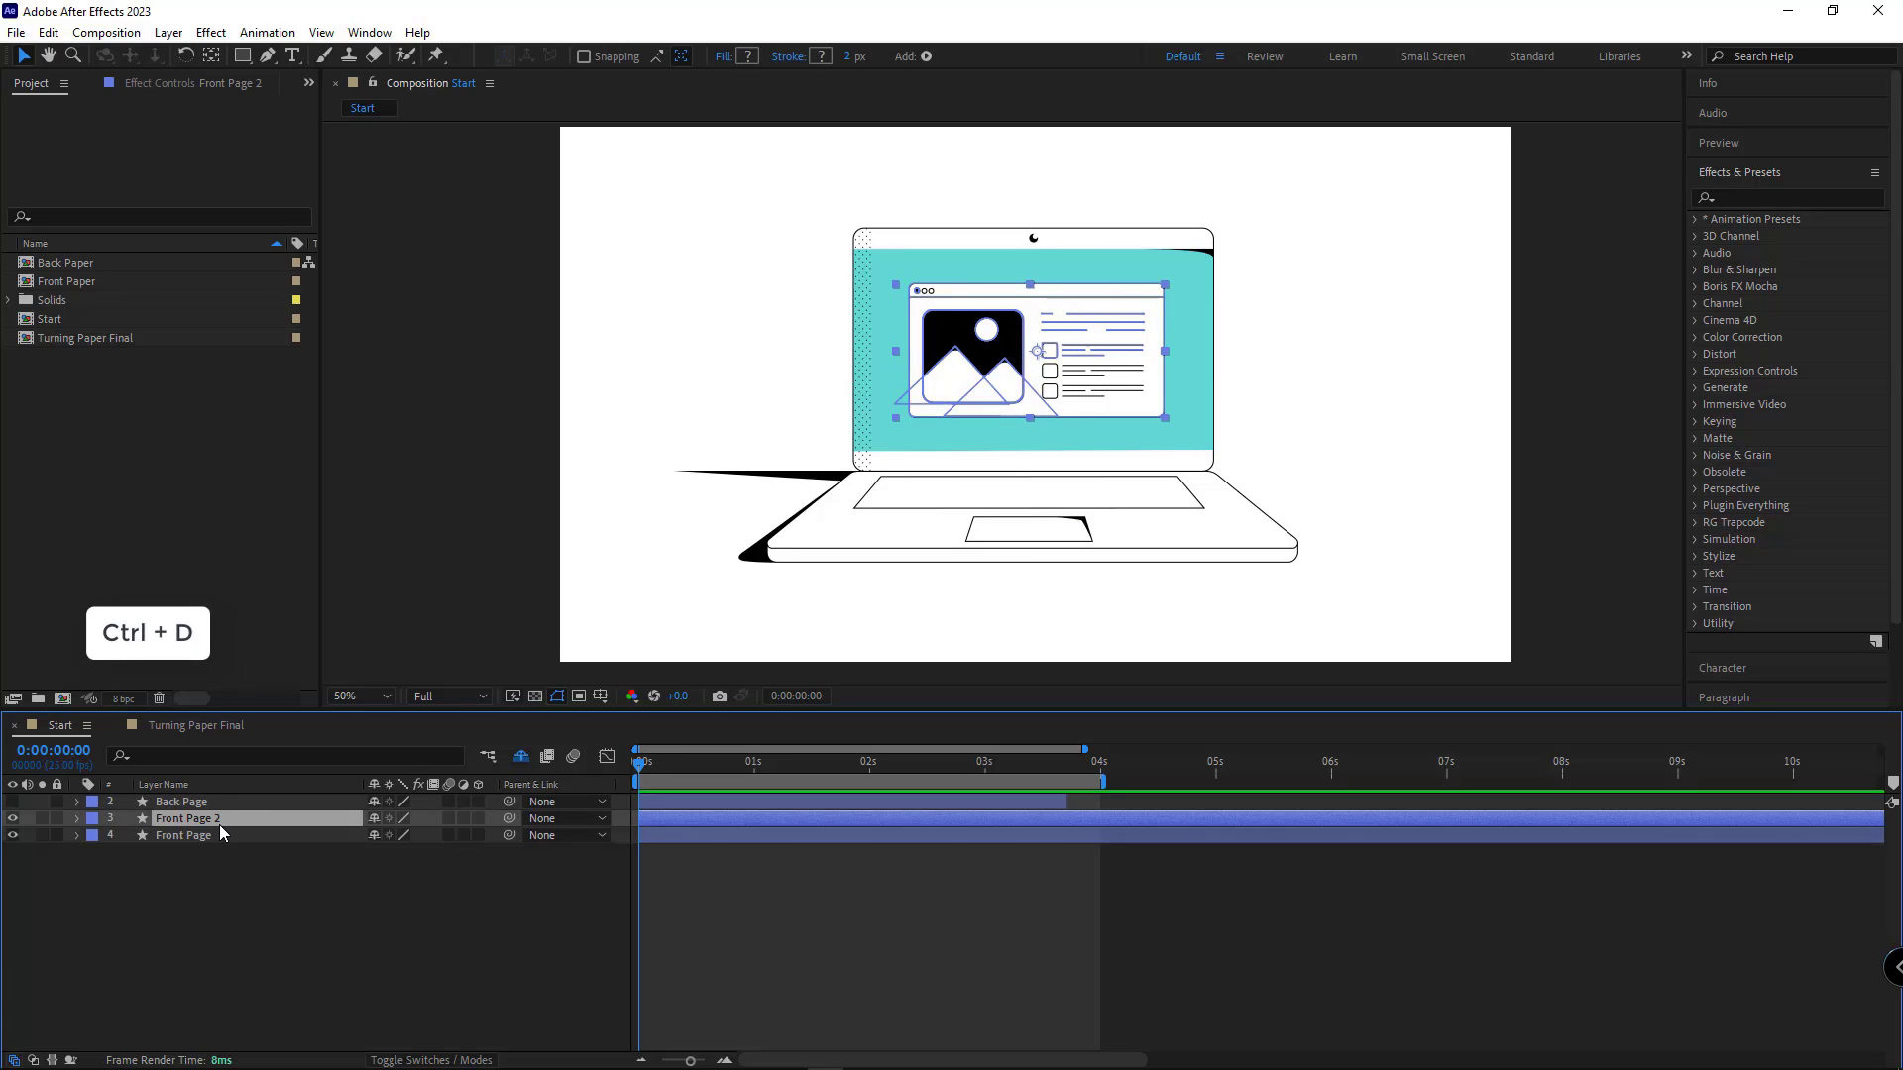
pyautogui.click(183, 835)
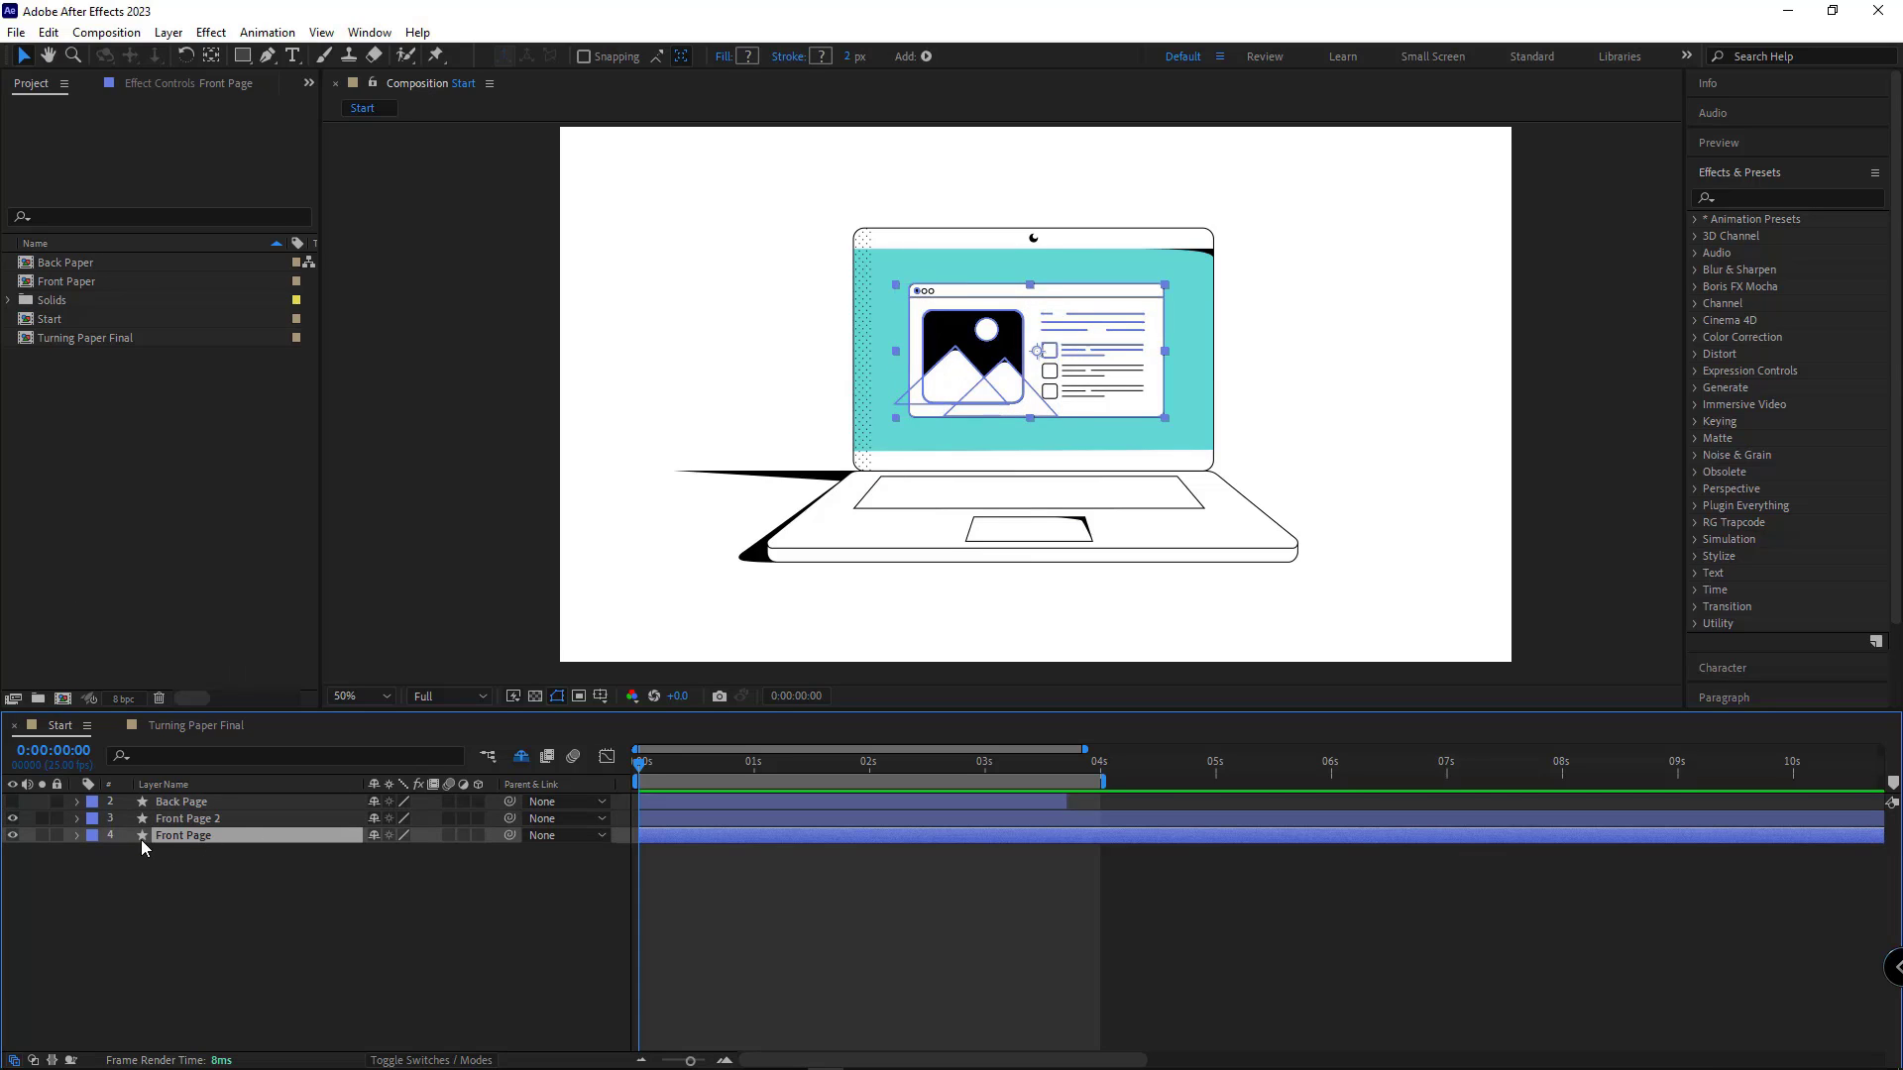
pyautogui.click(57, 835)
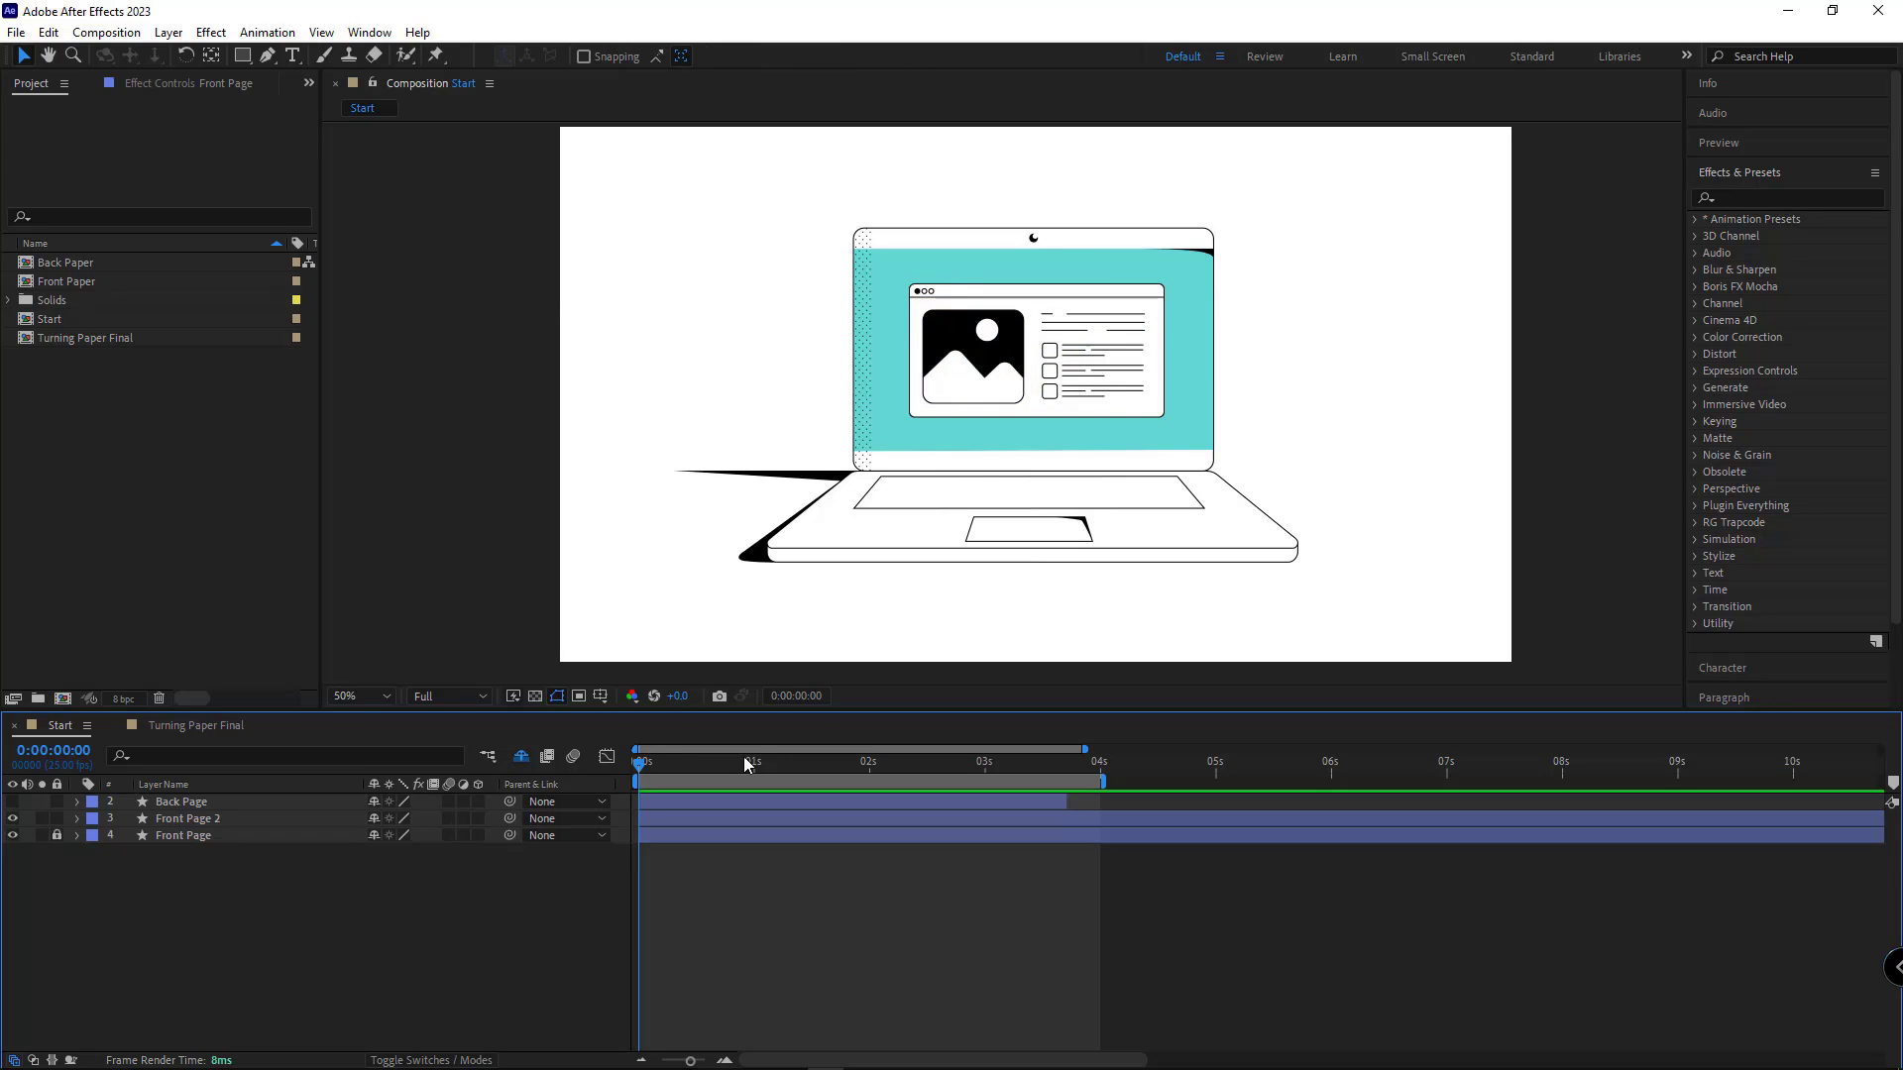
pyautogui.click(200, 821)
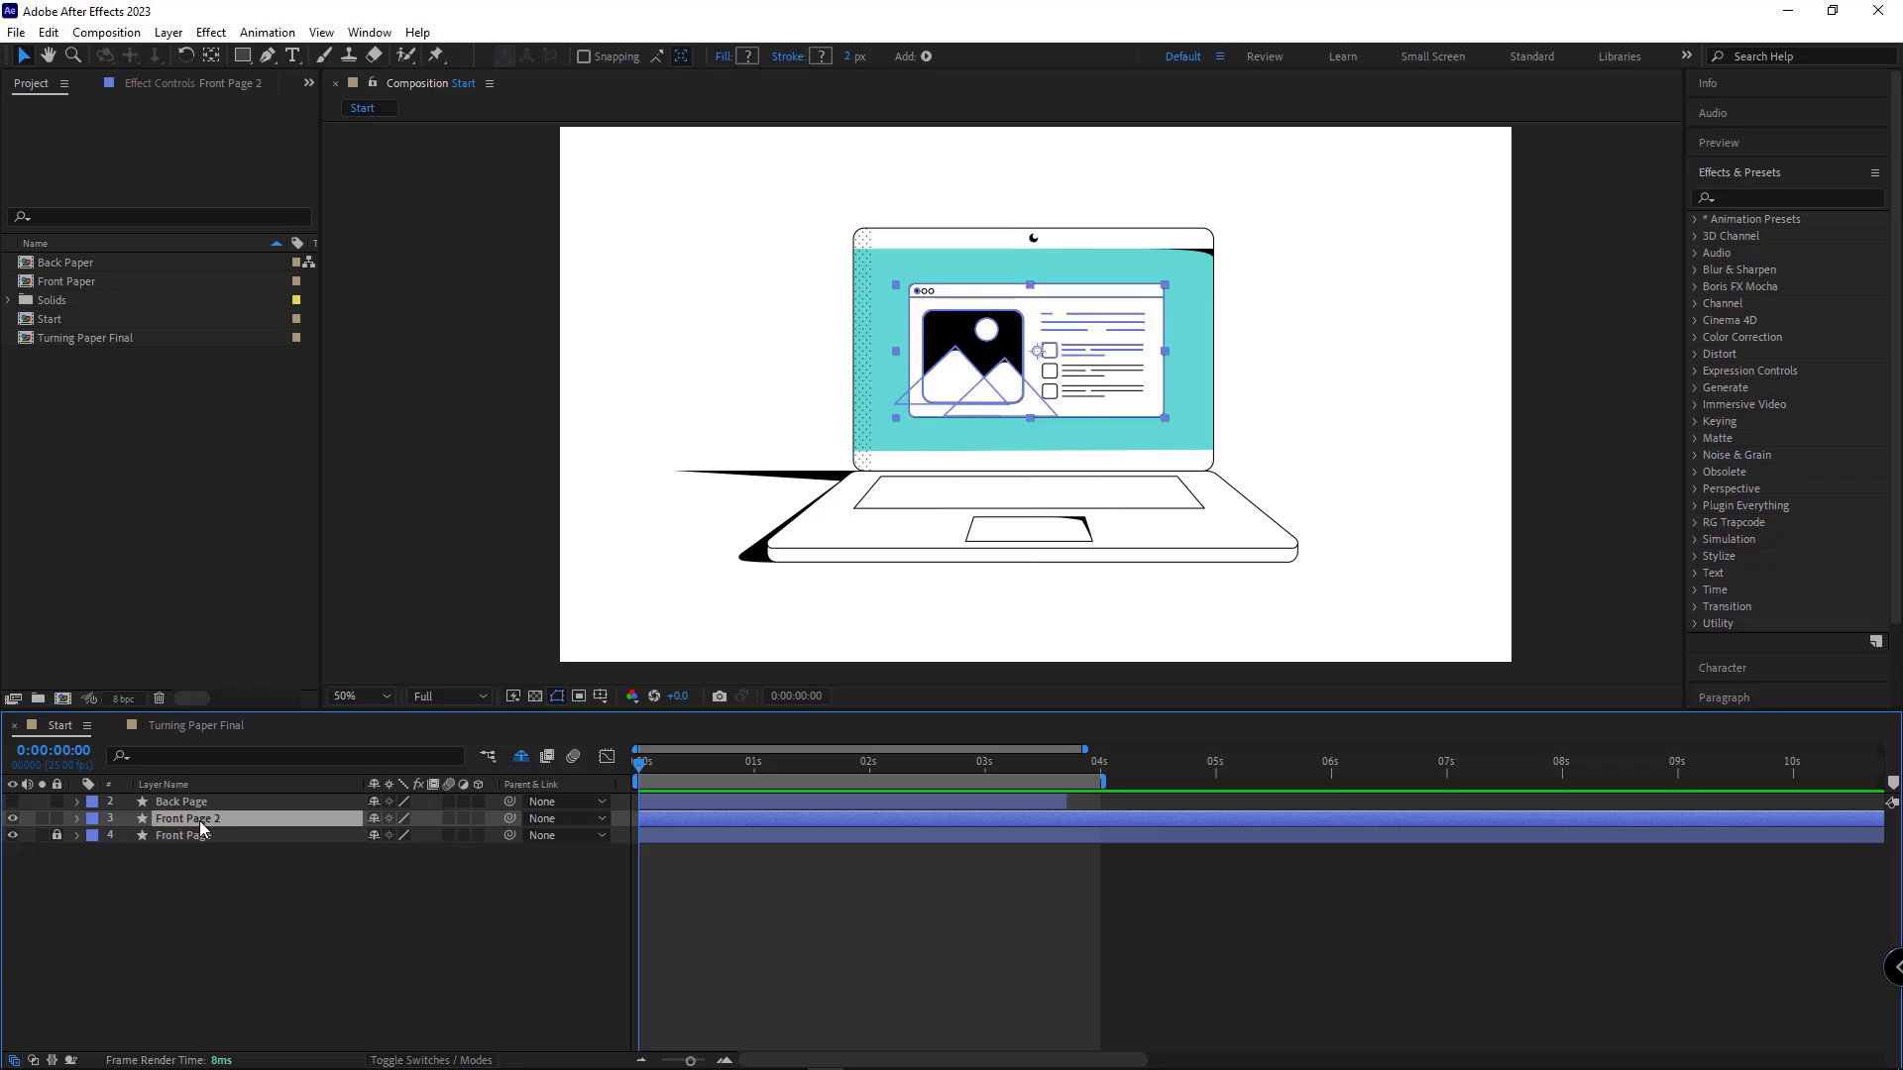
pyautogui.hotkey('ctrl', 'shift', 'c')
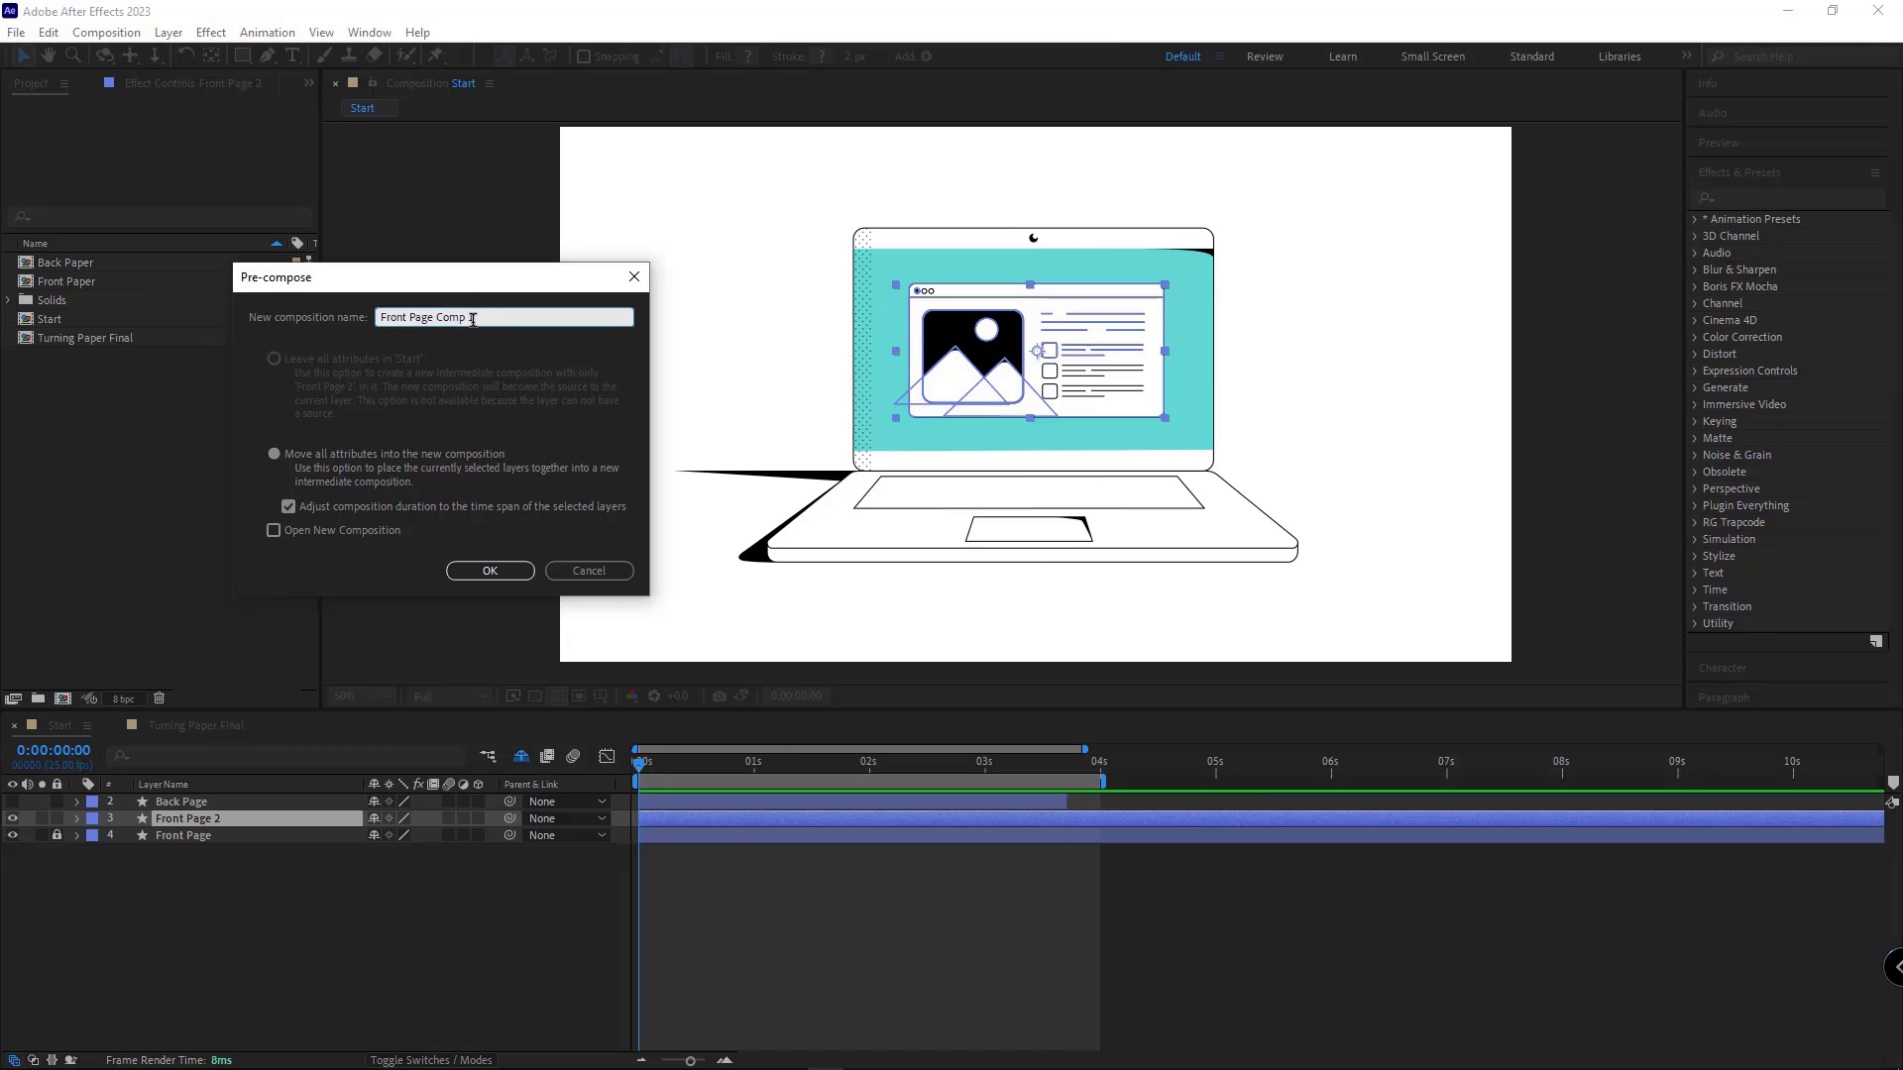
# Step: Confirm the precomp as Front Page Comp and open it, zoomed out to 25%
pyautogui.click(471, 575)
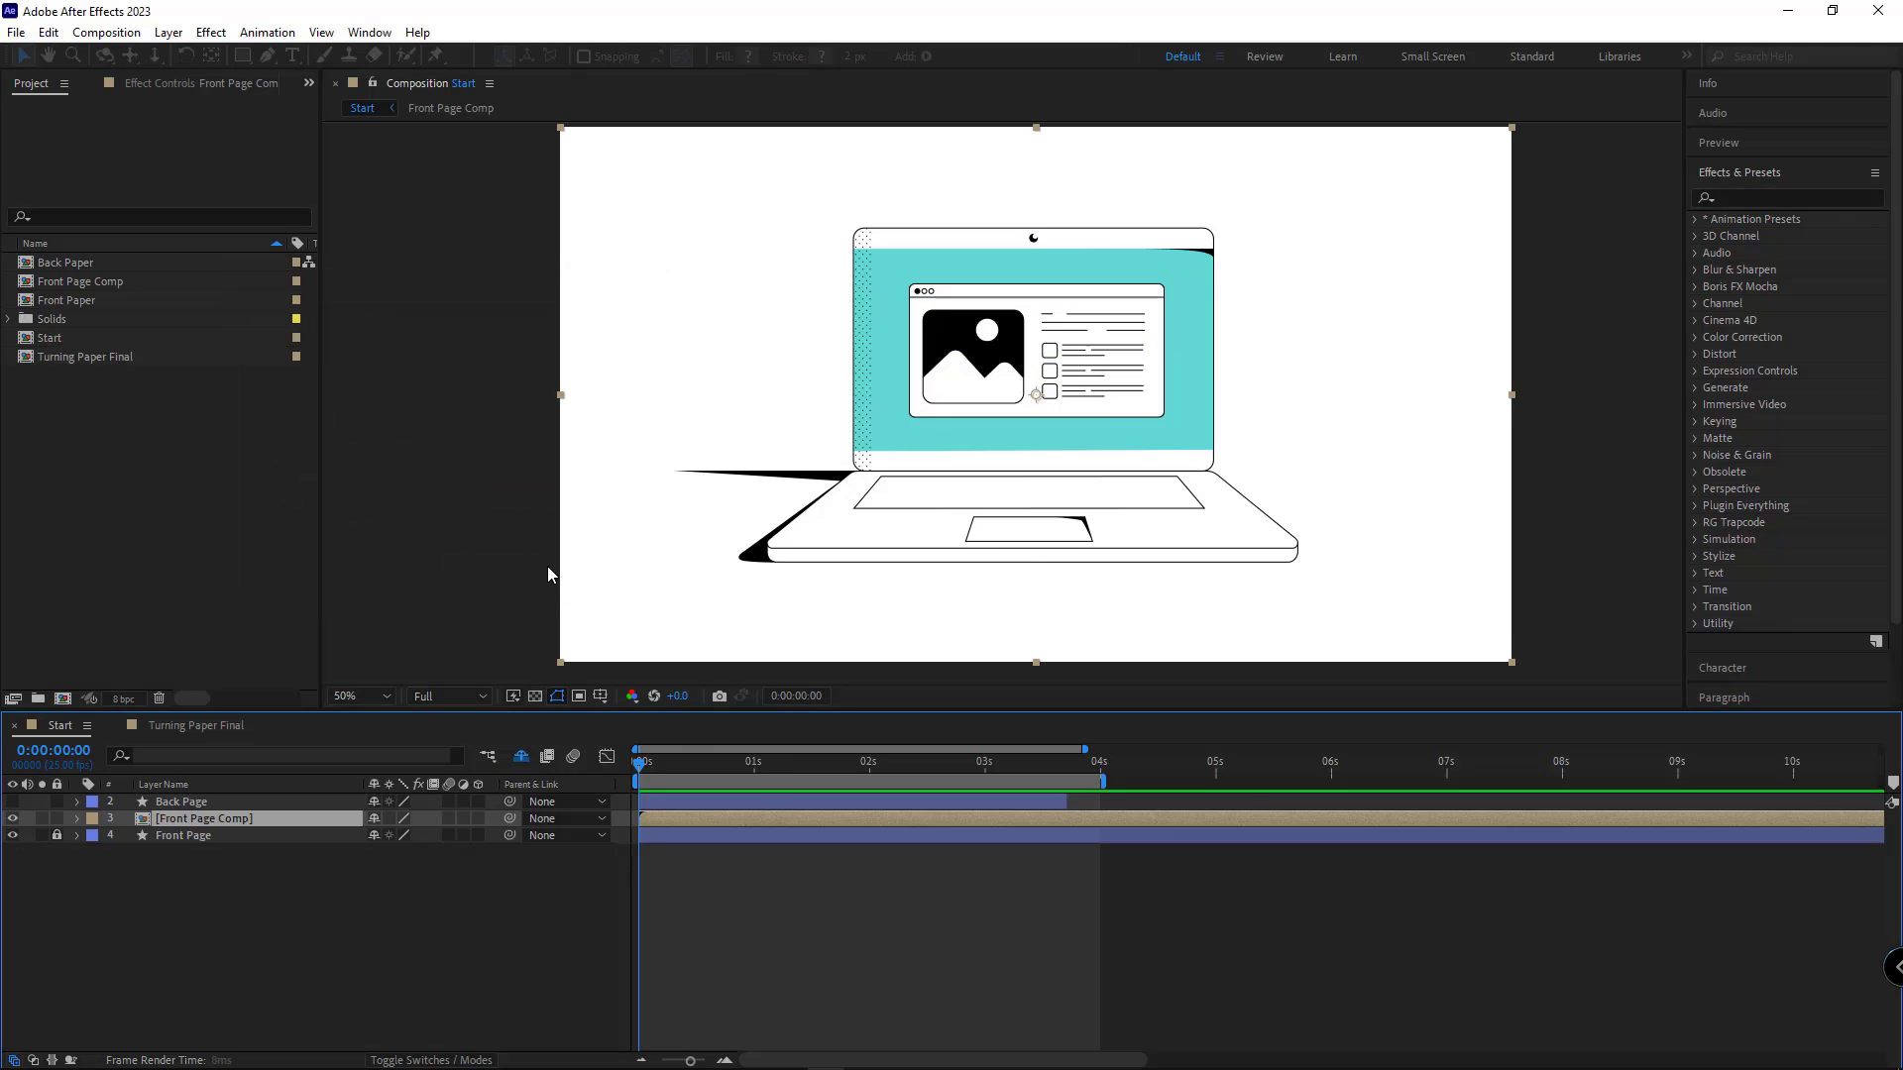
pyautogui.doubleClick(178, 825)
pyautogui.press(',')
pyautogui.press('.')
pyautogui.press(',')
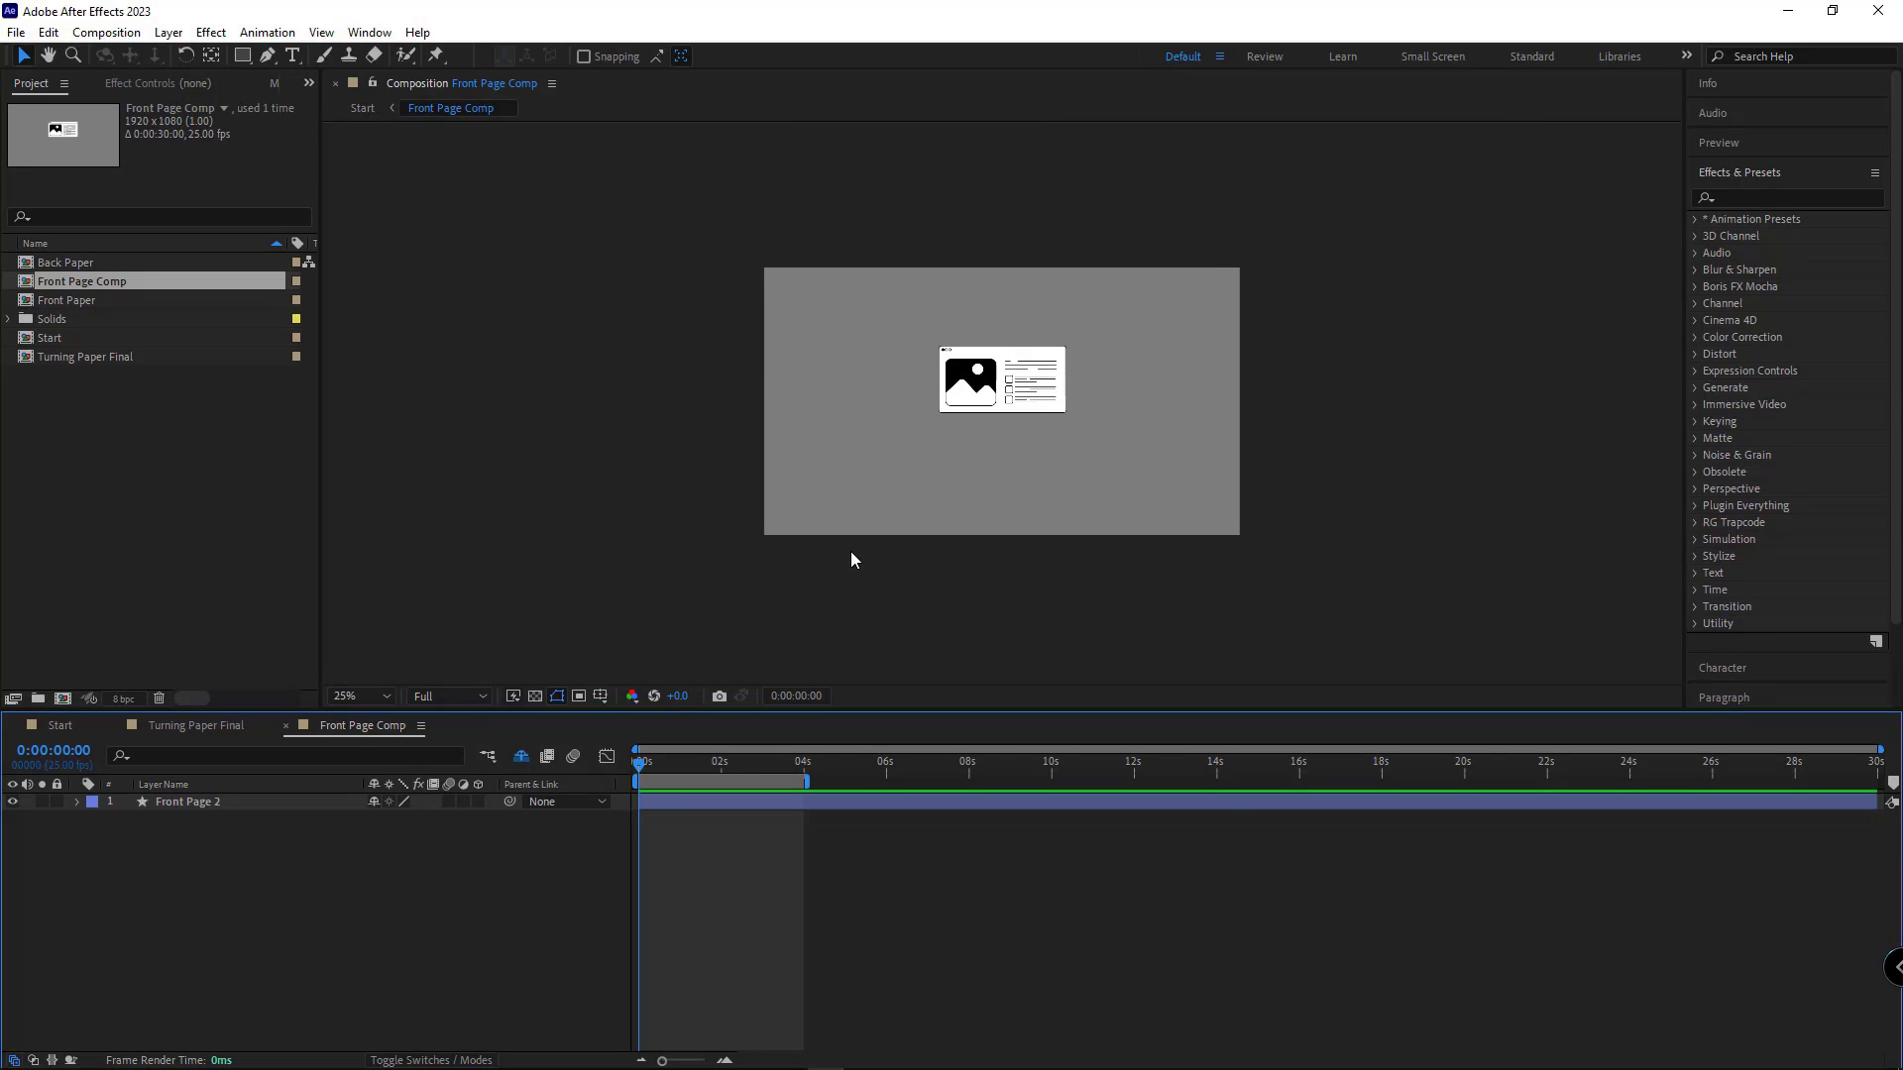
# Step: Resize Front Page Comp to 6000 × 1000 px in Composition Settings
pyautogui.hotkey('ctrl', 'k')
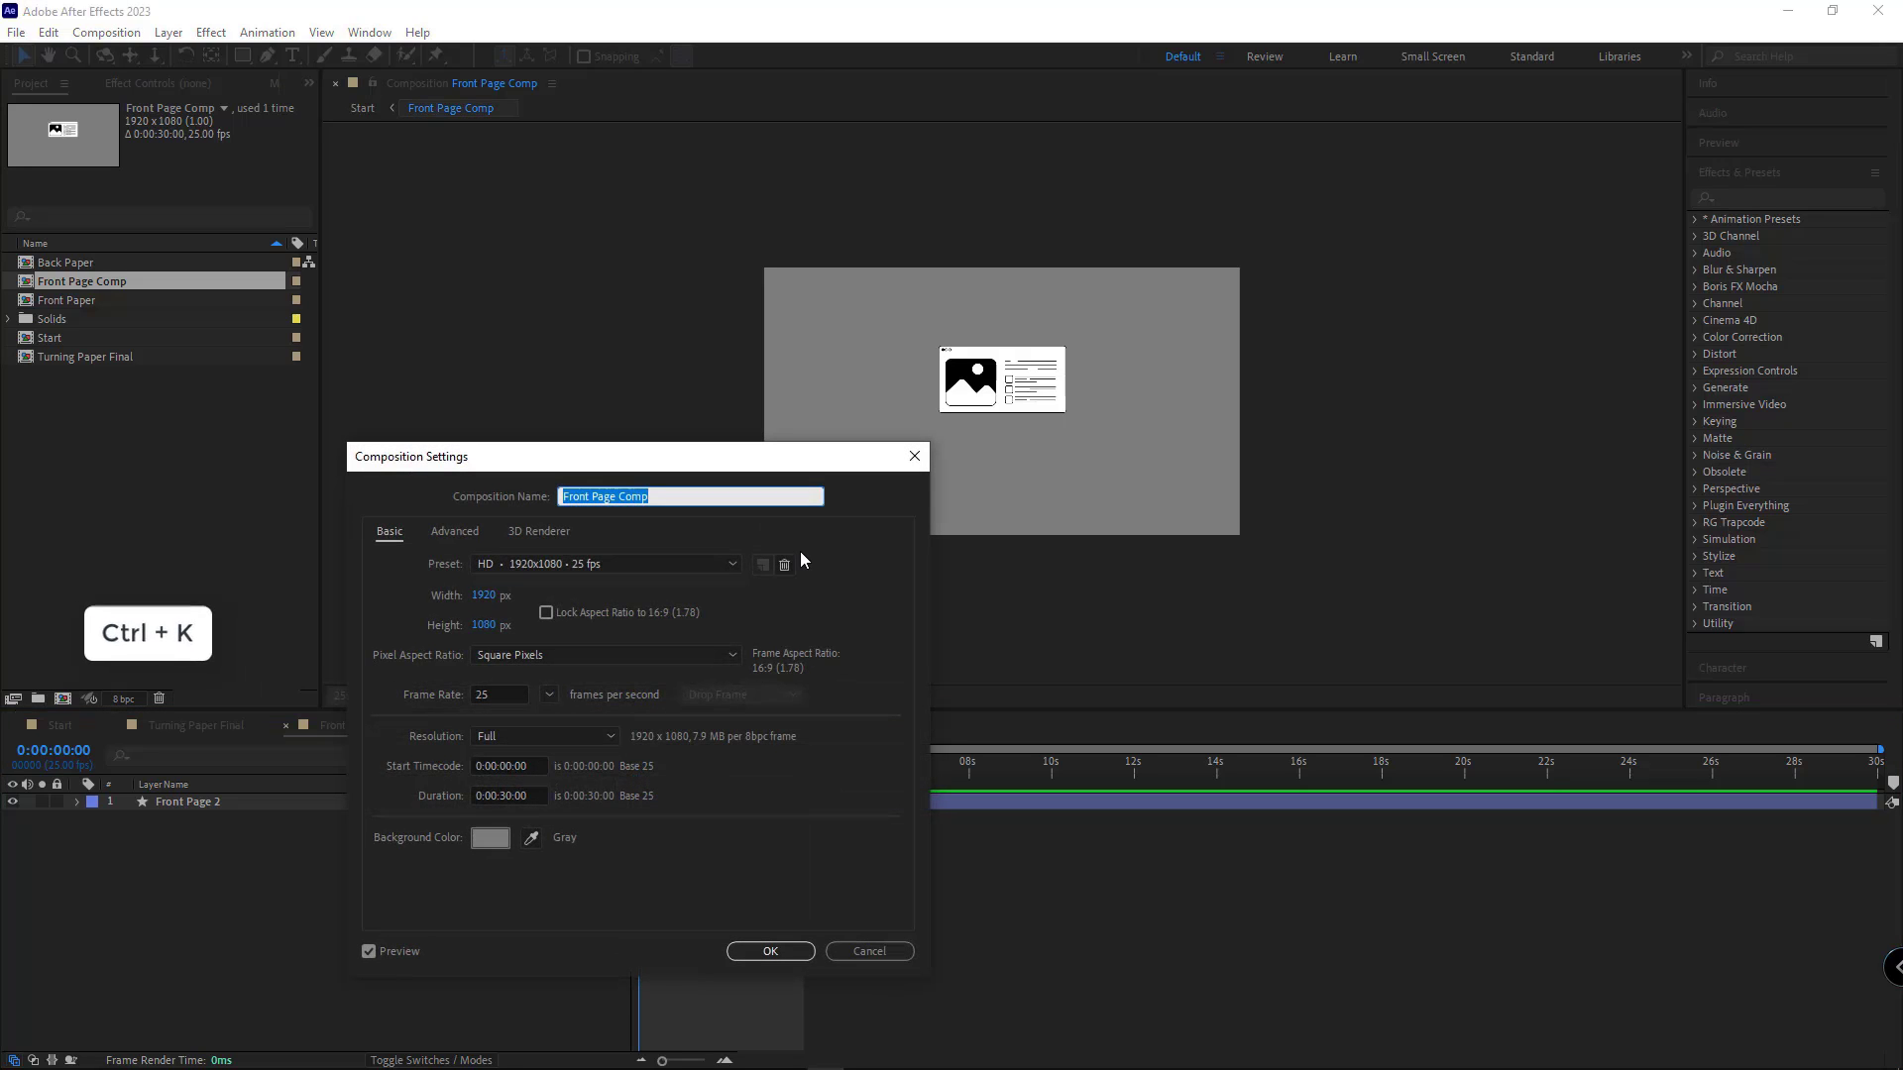
pyautogui.click(485, 596)
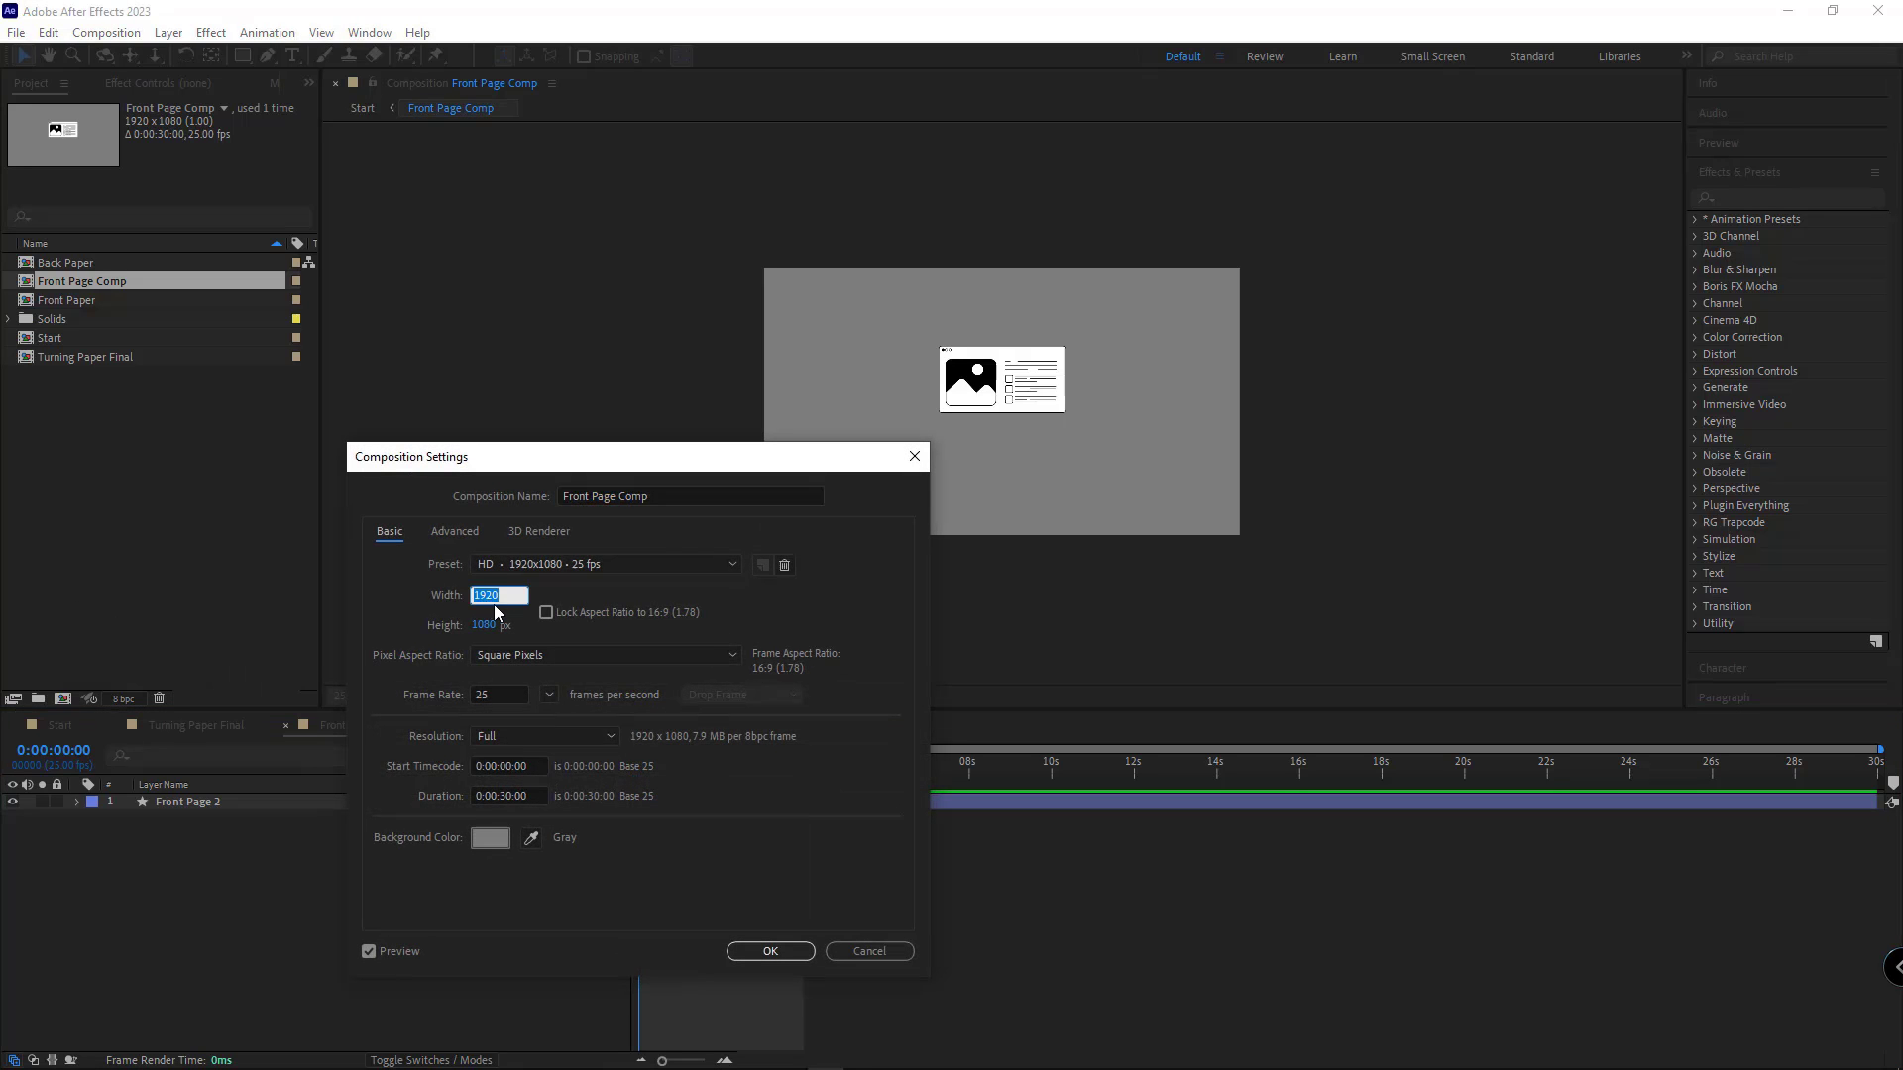
pyautogui.write('6000')
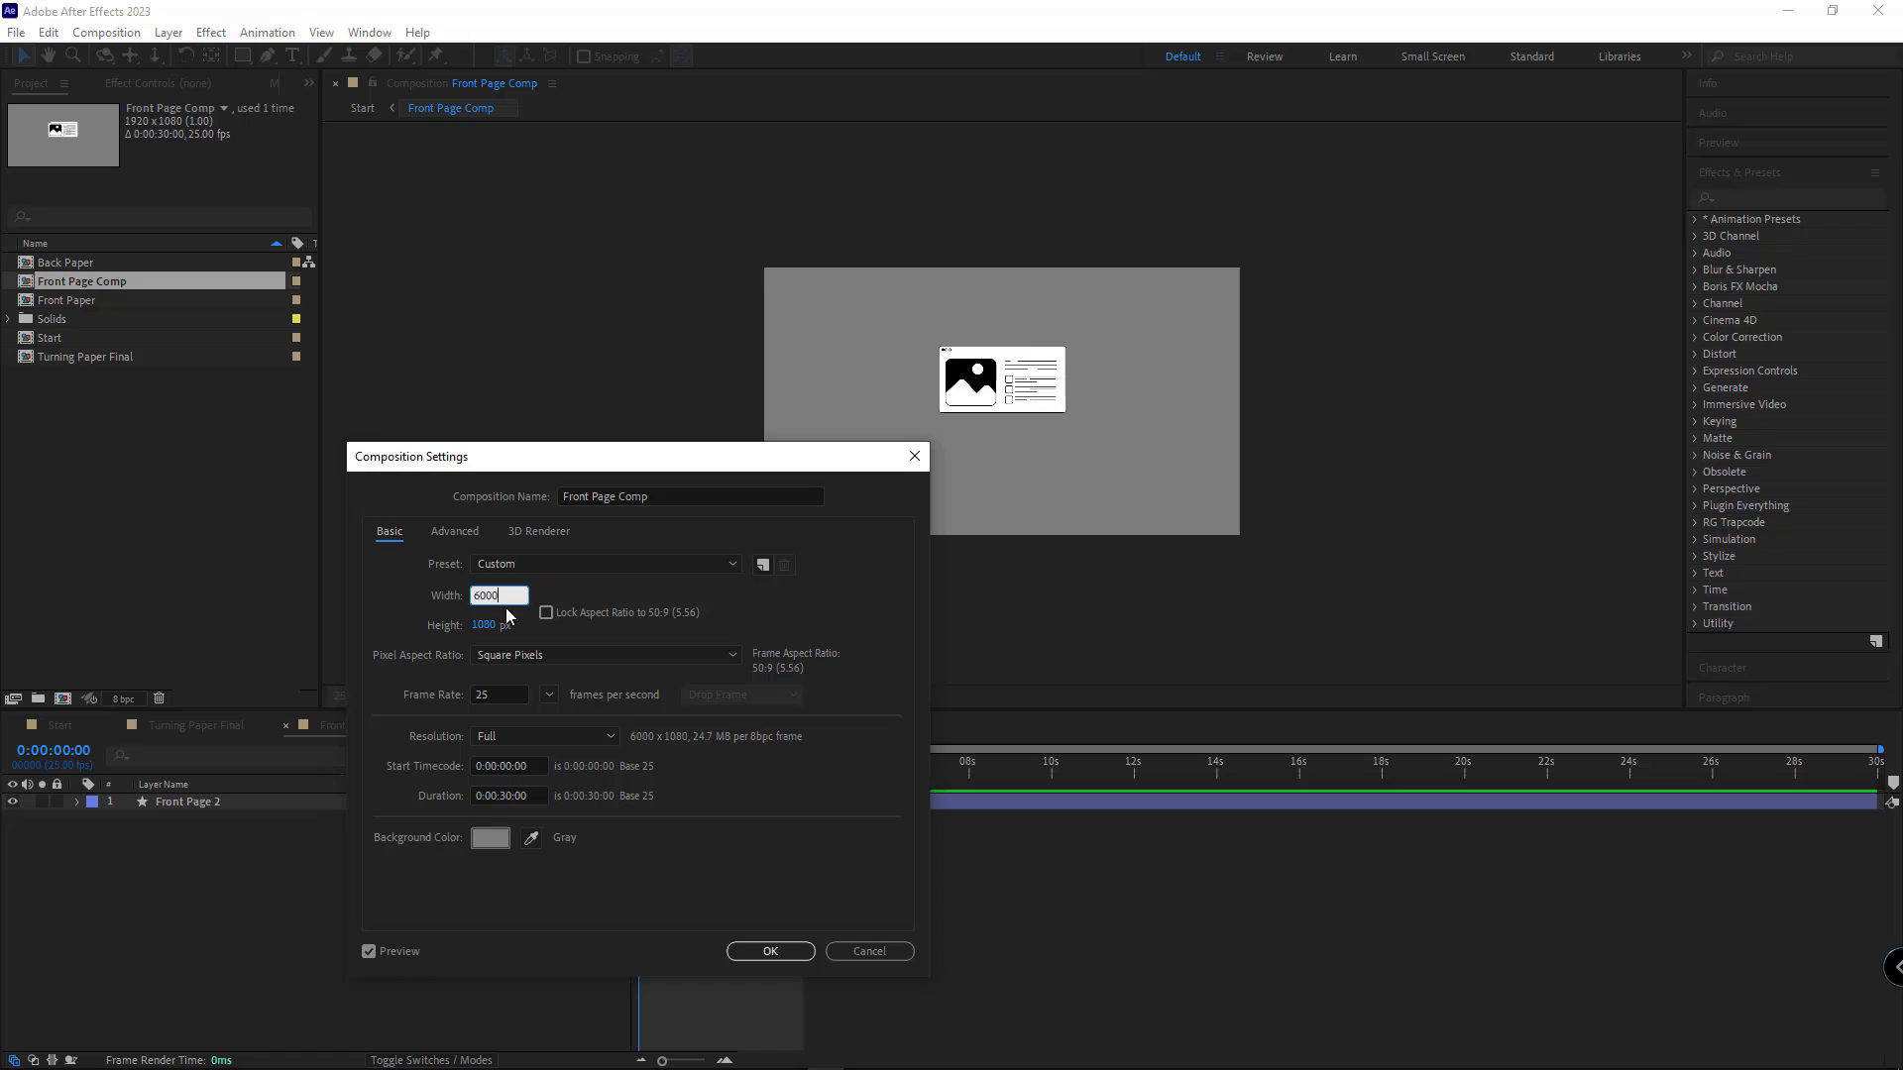
pyautogui.click(514, 625)
pyautogui.write('1000')
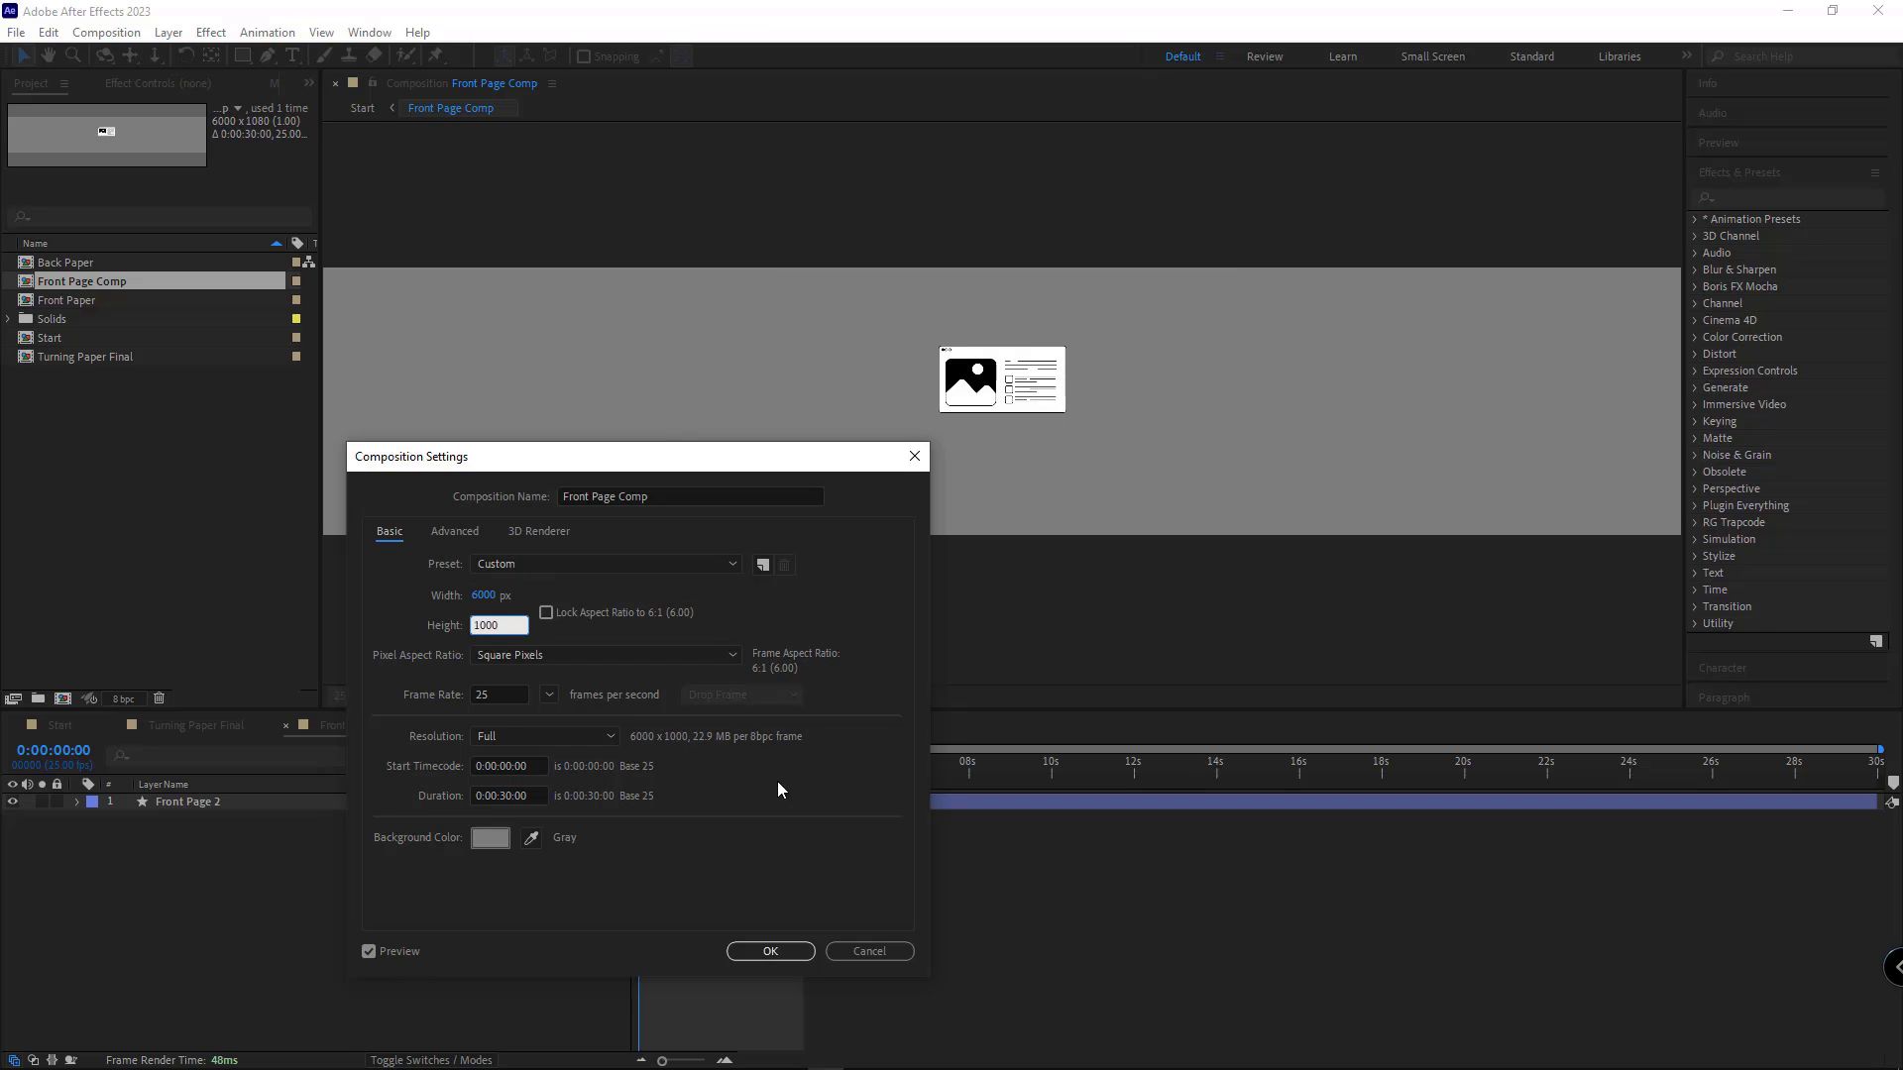
pyautogui.click(770, 951)
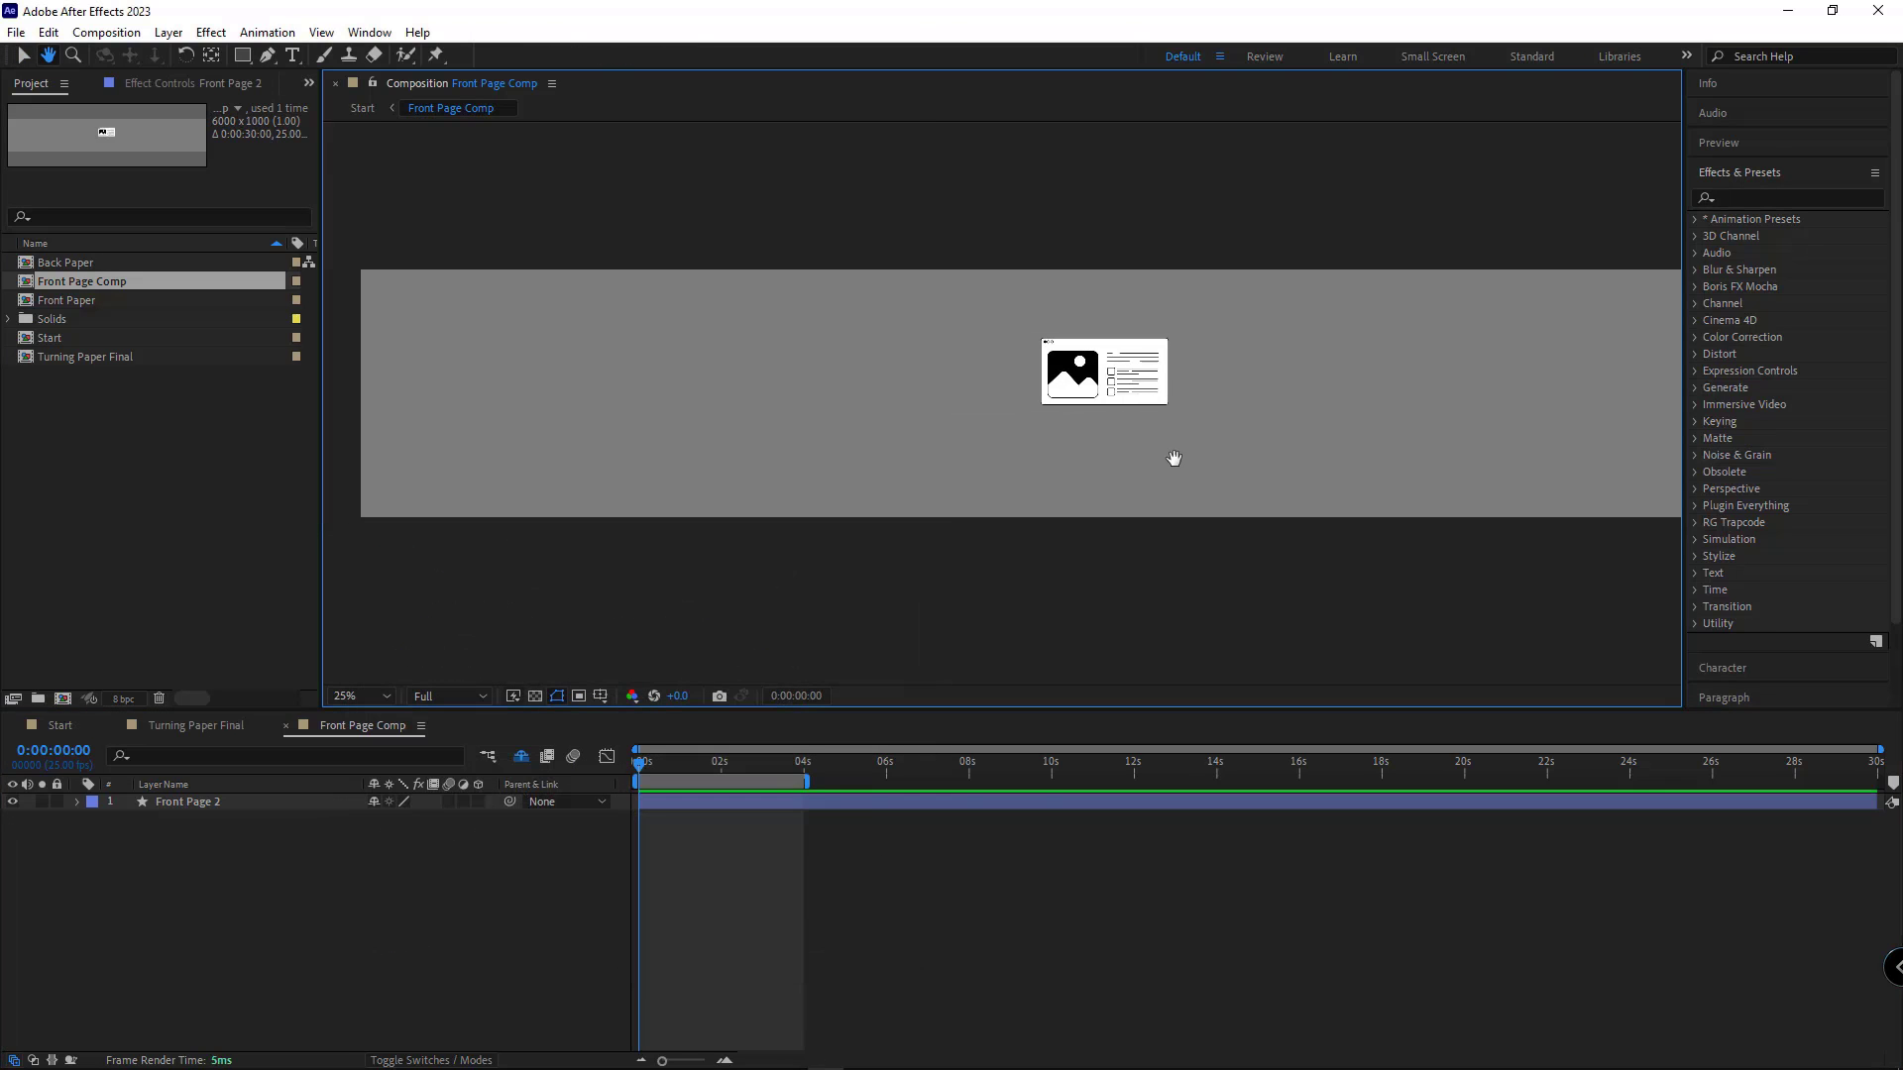
# Step: Shift the Front Page 2 graphic to the comp's left end
pyautogui.click(1127, 384)
pyautogui.moveTo(1127, 384); pyautogui.dragTo(522, 396)
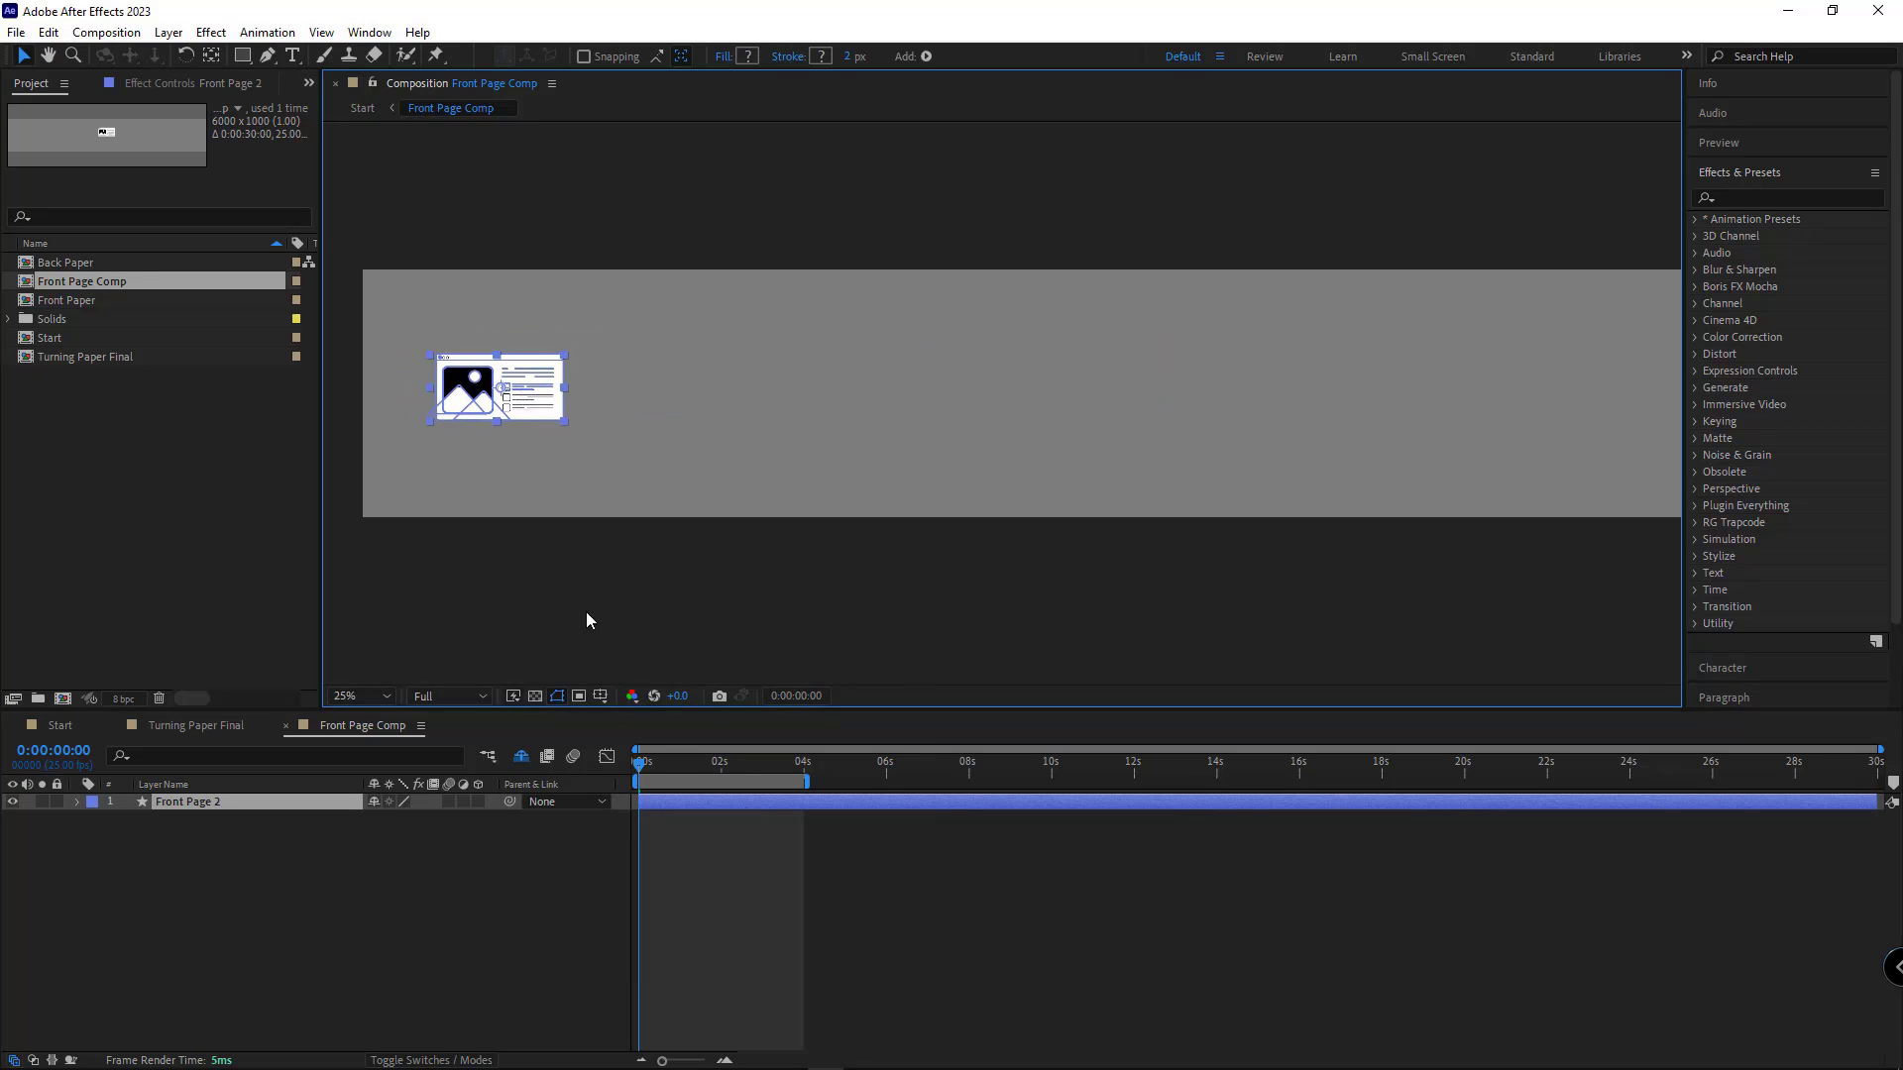
pyautogui.click(586, 543)
# Step: In Start, run rd_Slicer with 1 row and 30 columns on Front Page Comp, then close it
pyautogui.click(61, 727)
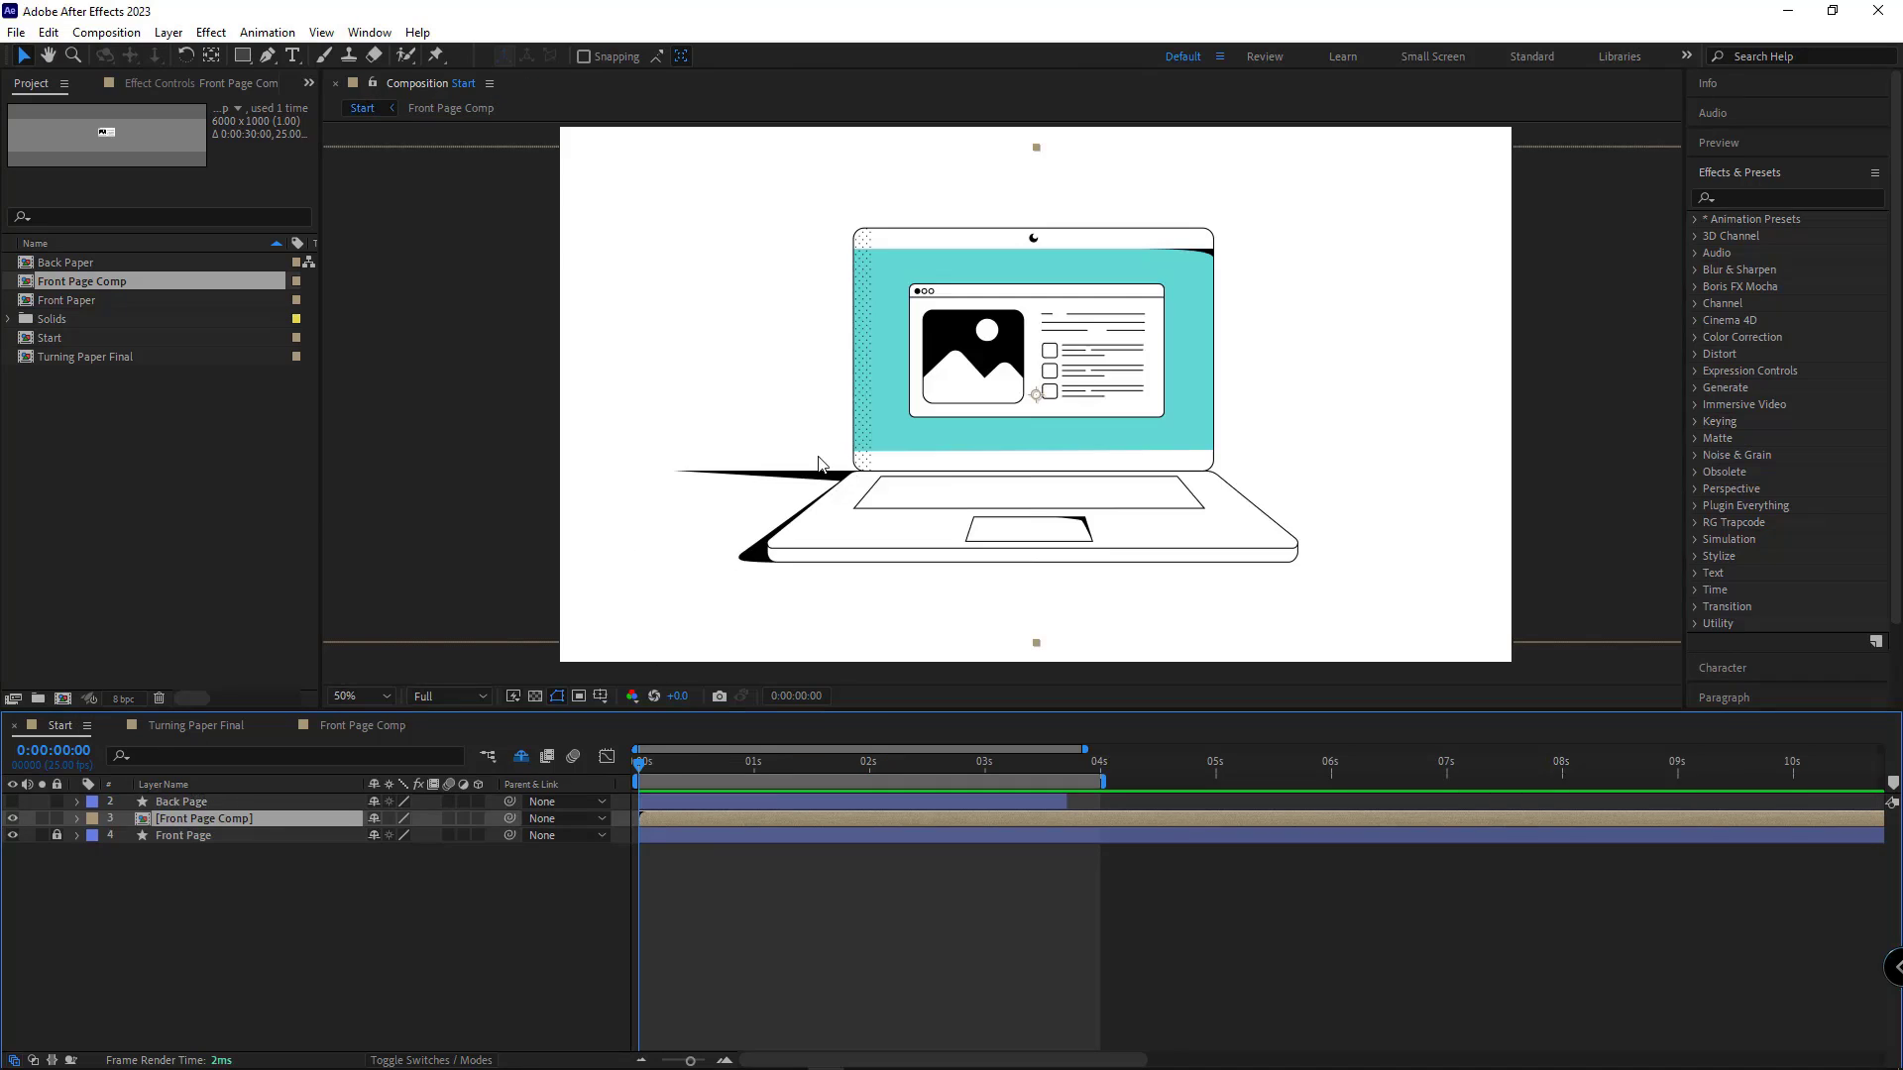
pyautogui.press(',')
pyautogui.press(',')
pyautogui.press(',')
pyautogui.press(',')
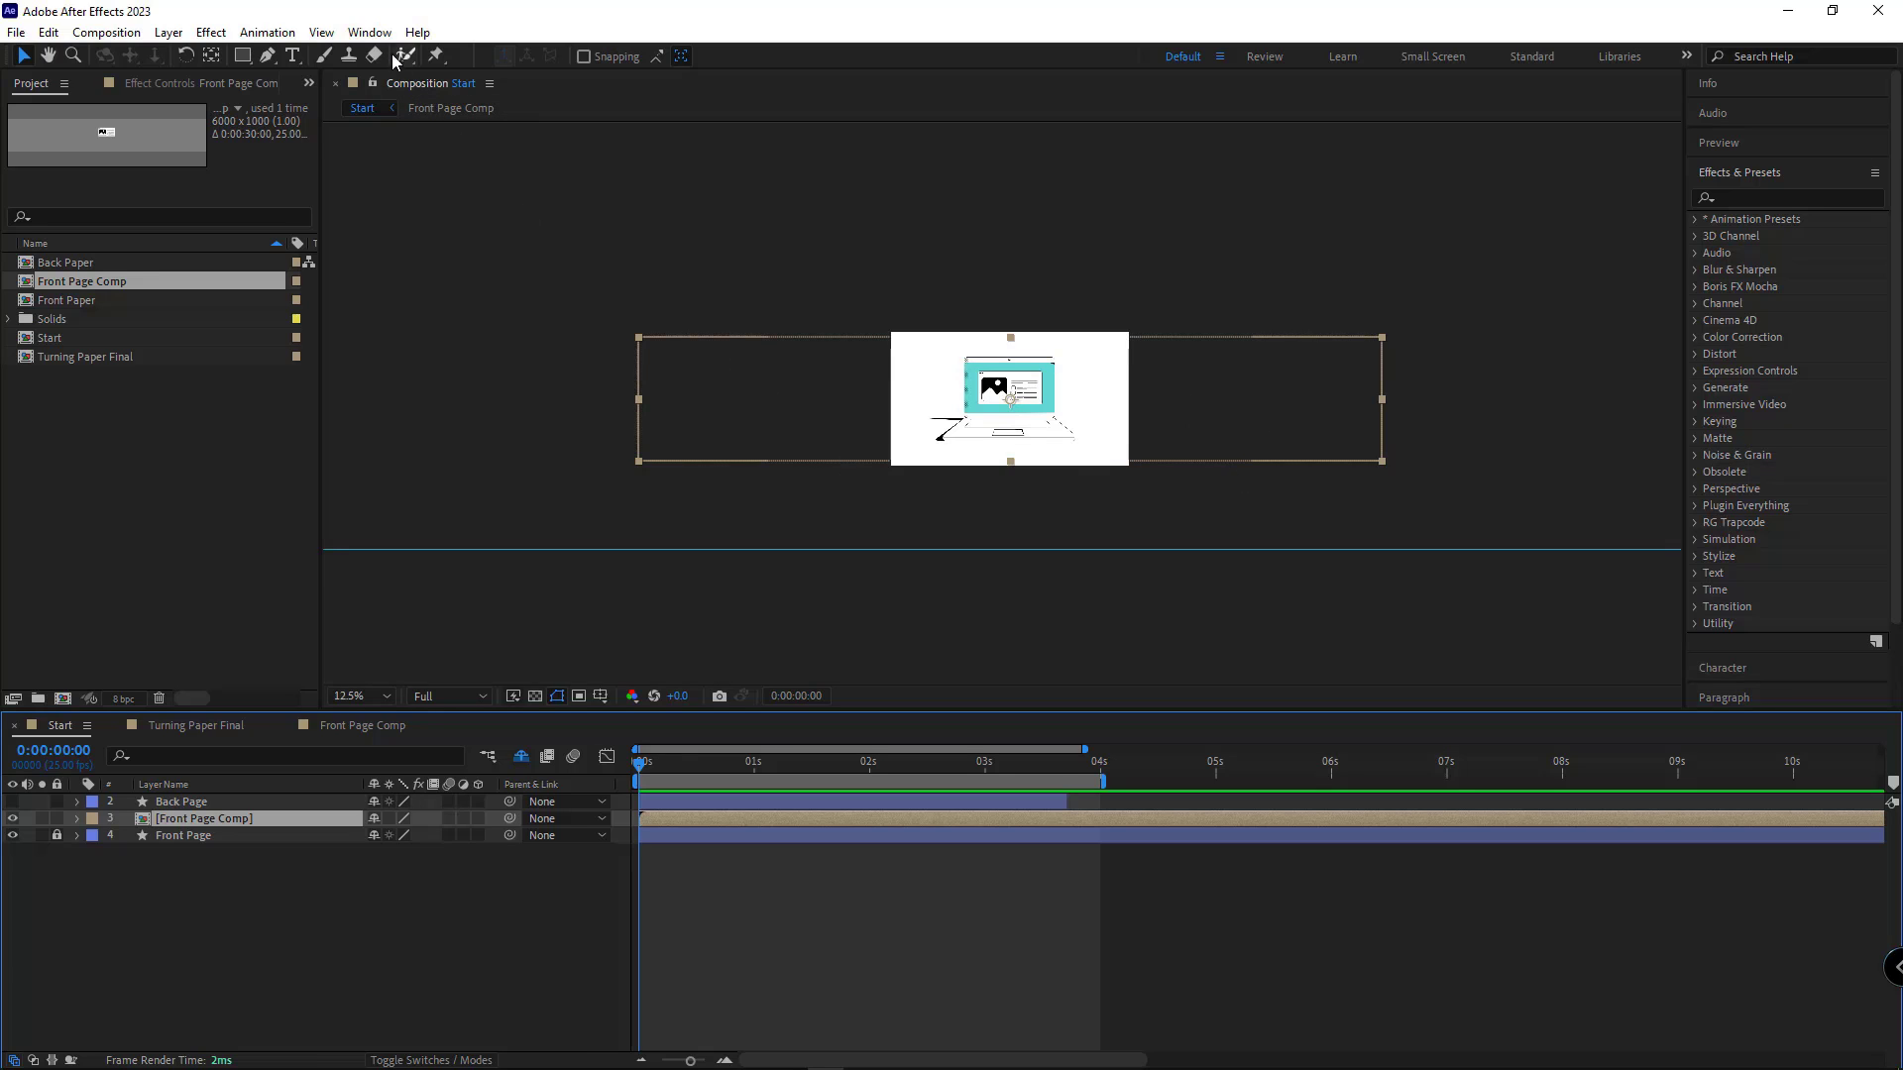
pyautogui.click(369, 36)
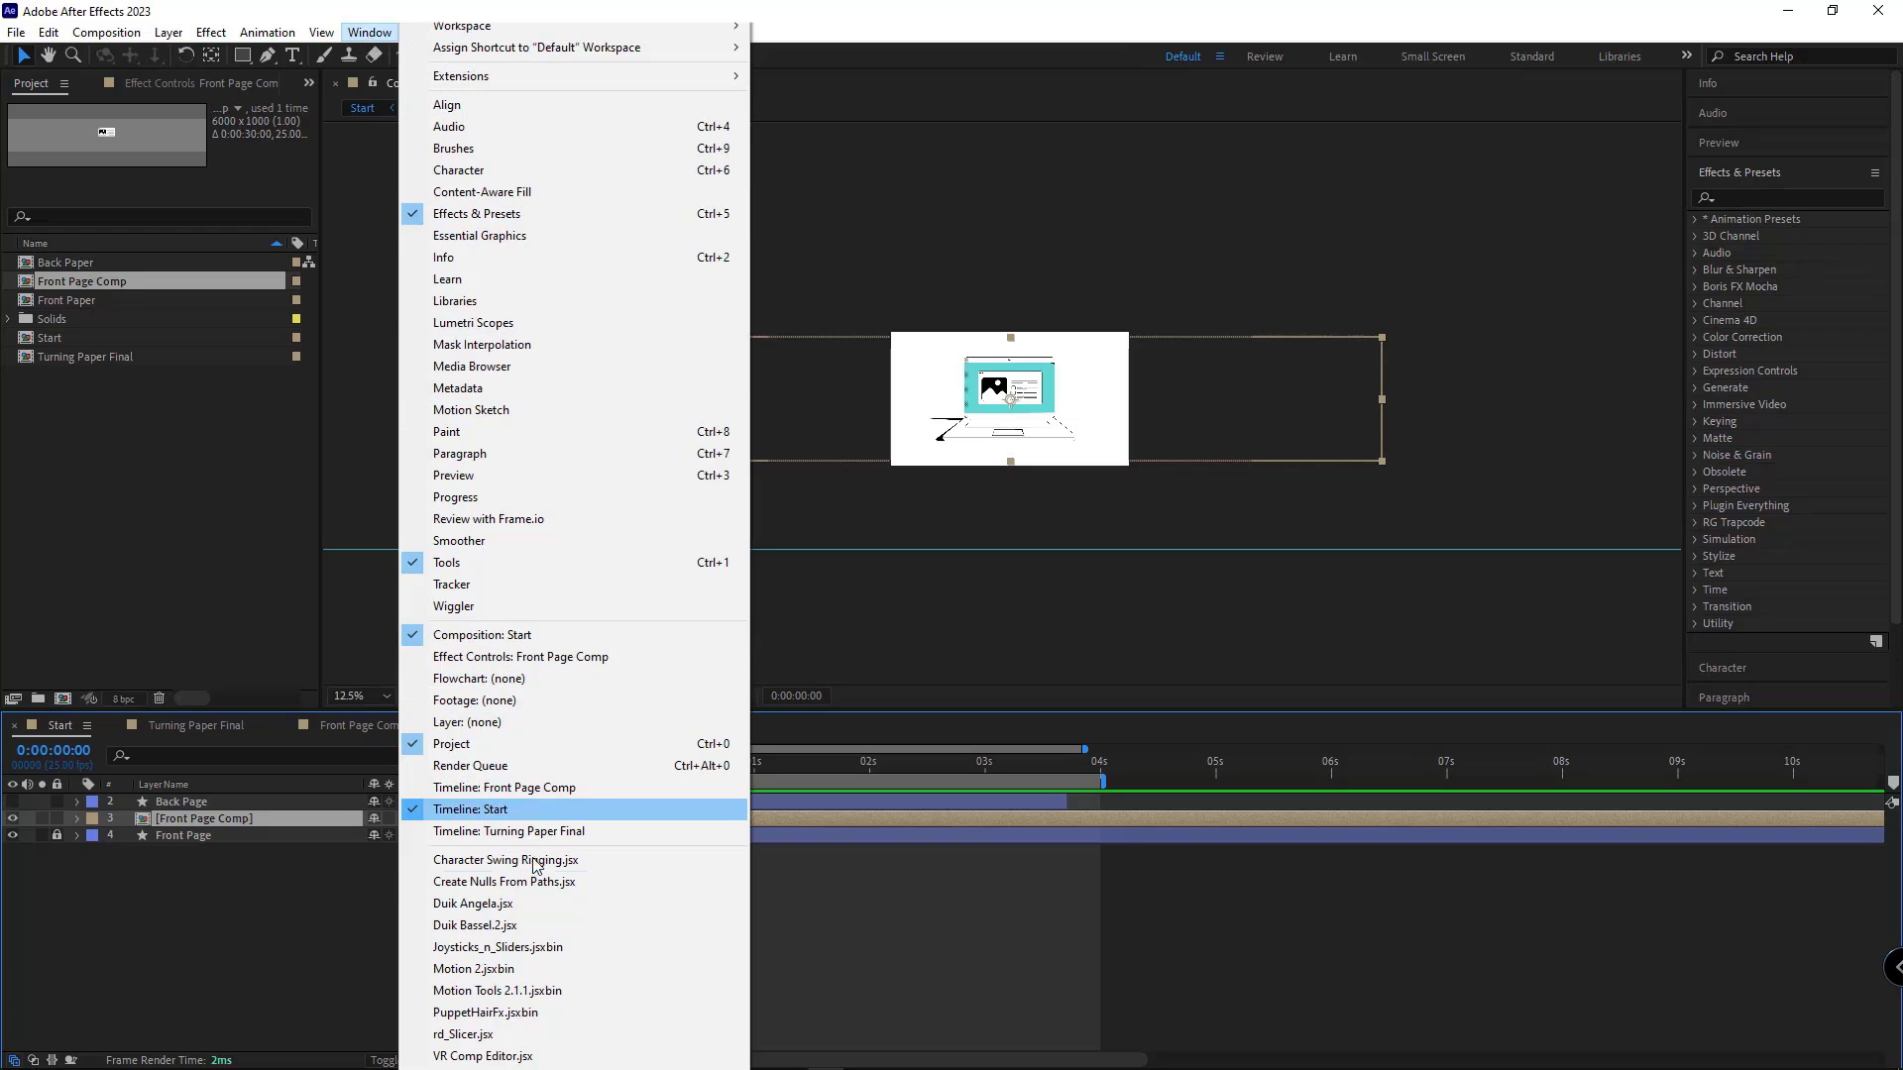
pyautogui.click(459, 1038)
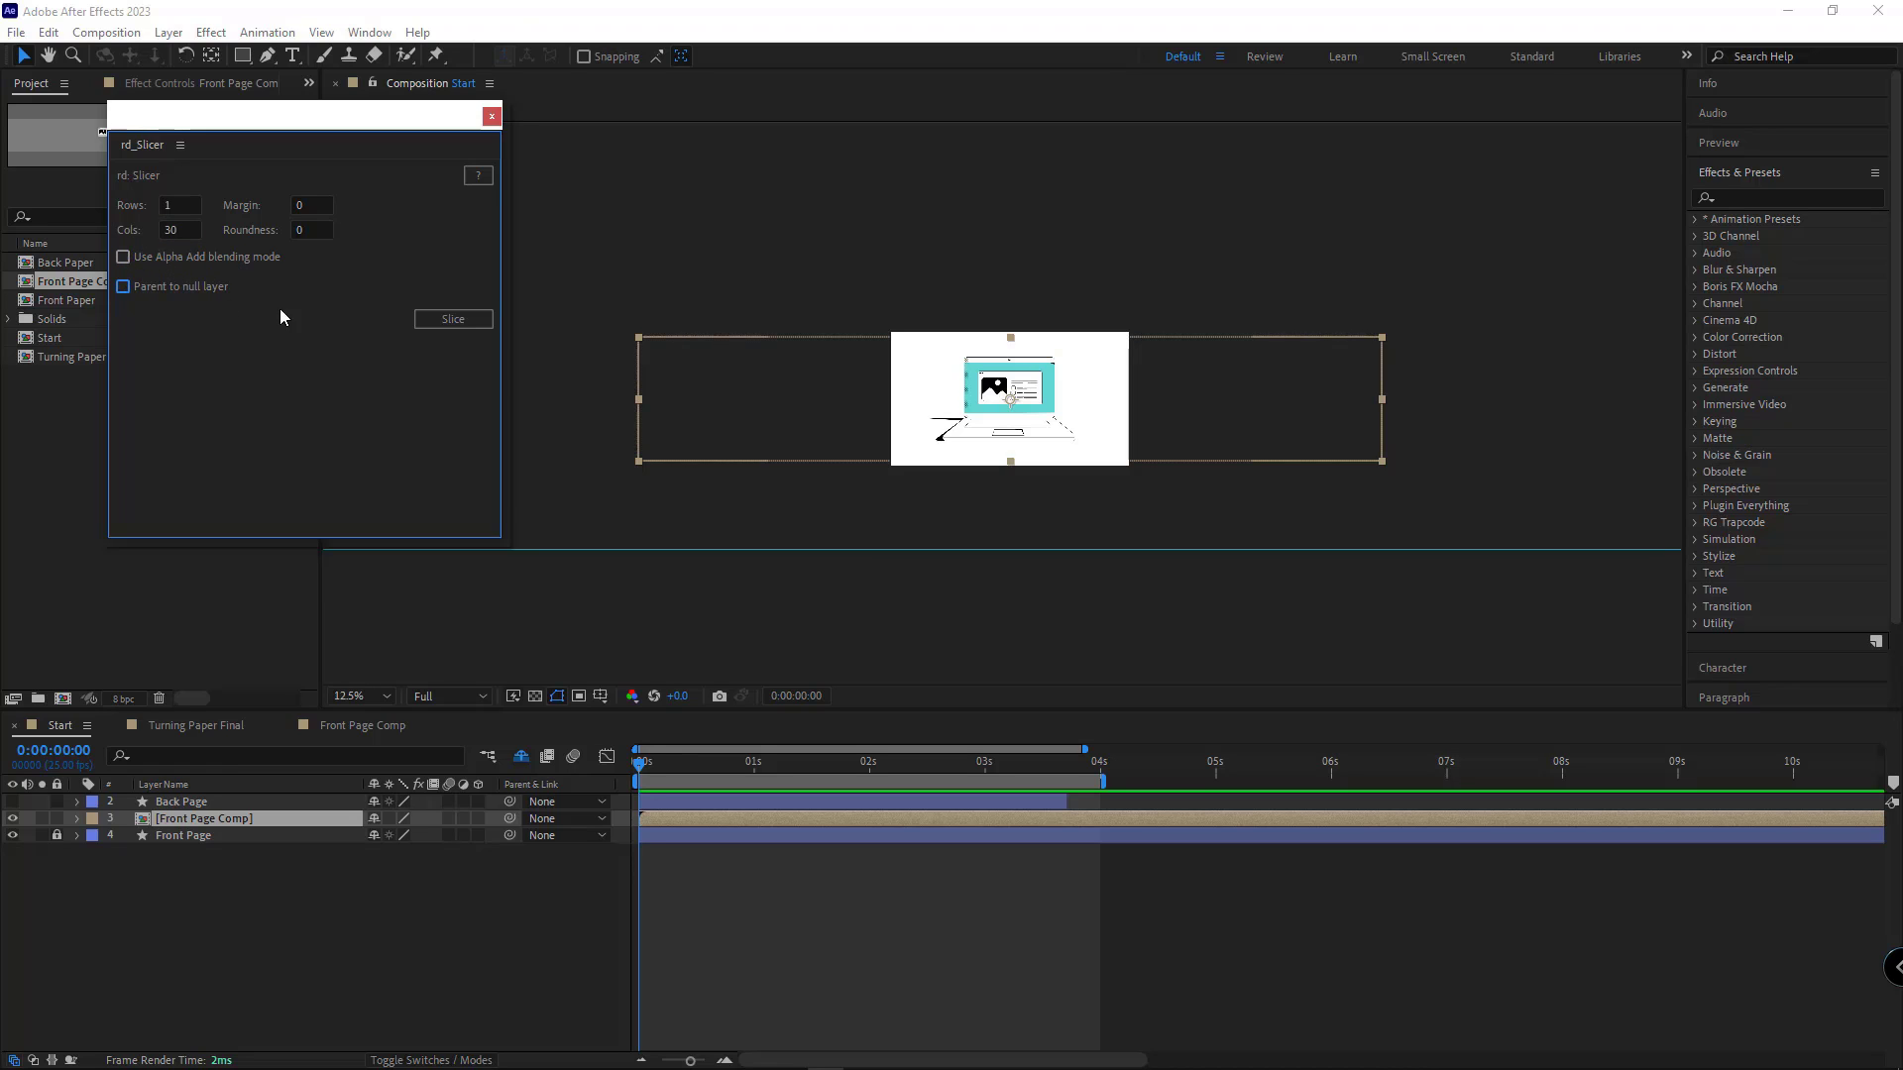
pyautogui.click(448, 322)
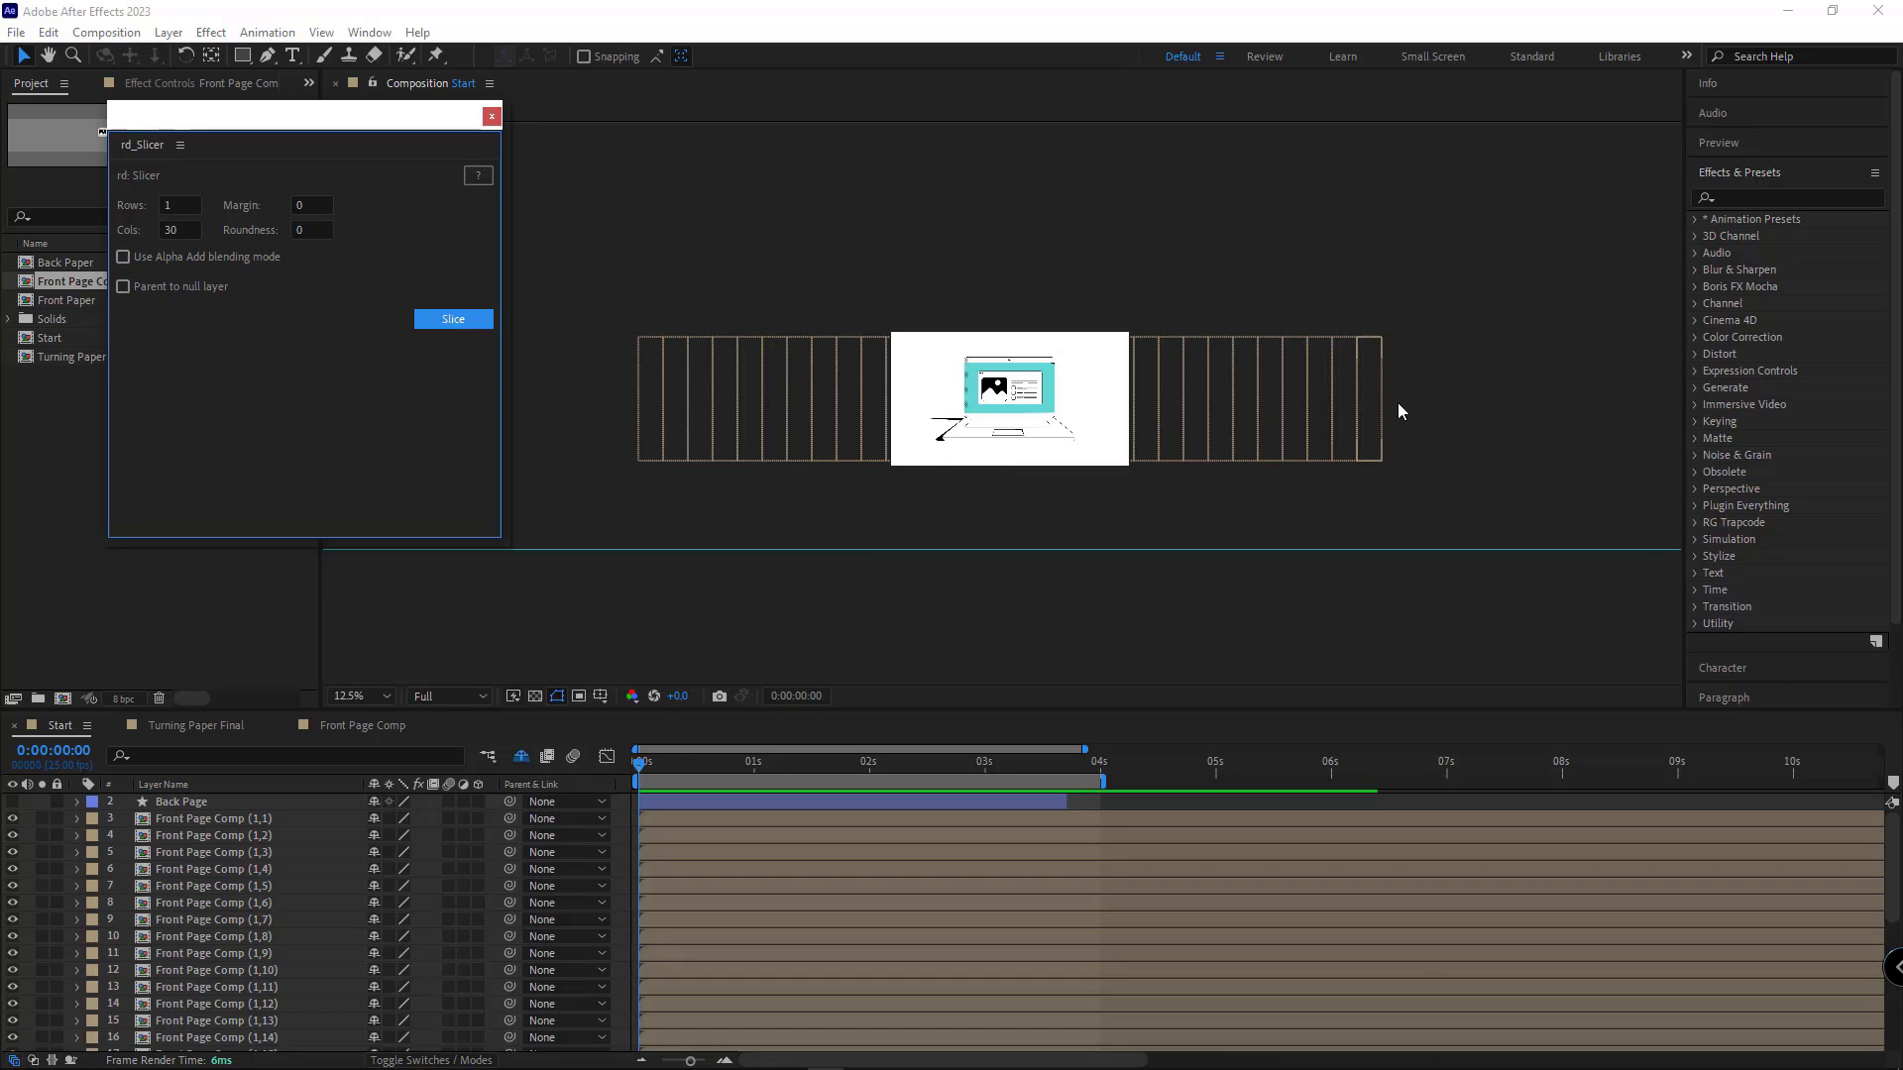
pyautogui.click(491, 117)
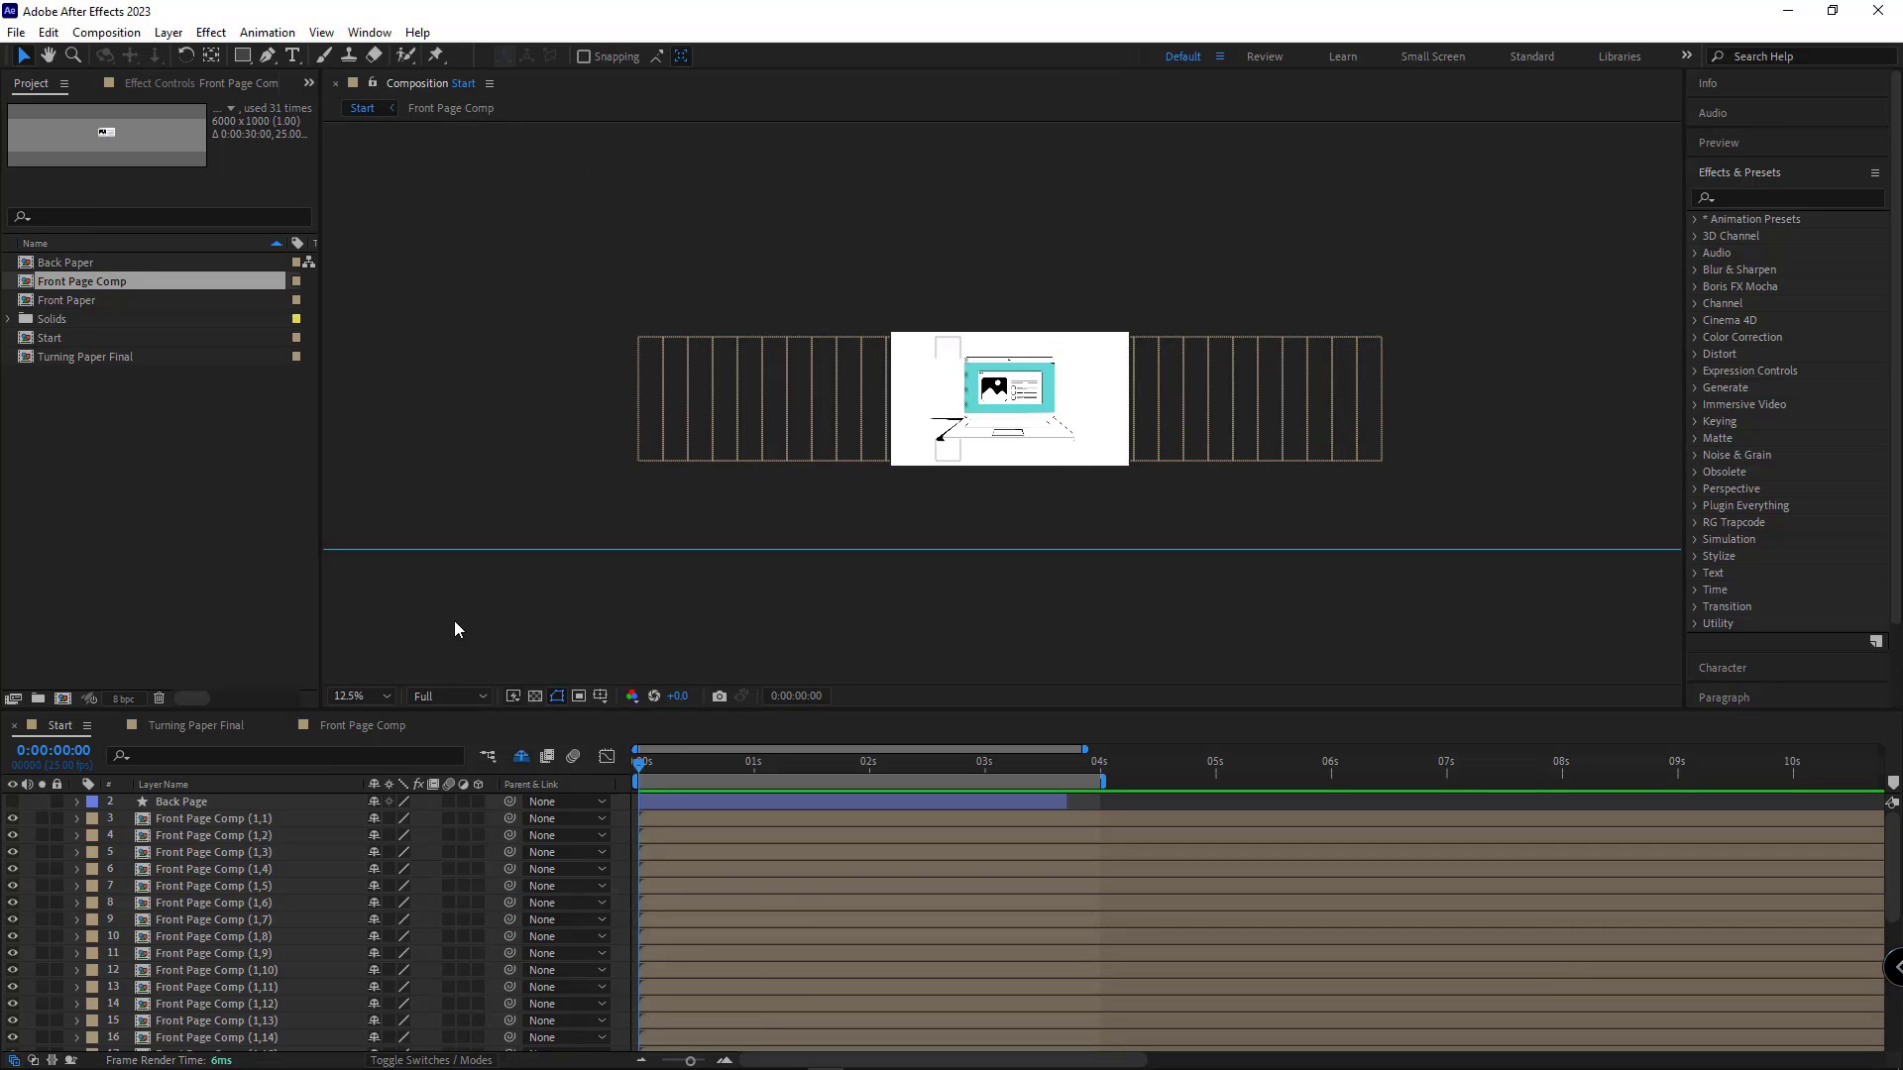
pyautogui.moveTo(262, 707); pyautogui.dragTo(261, 456)
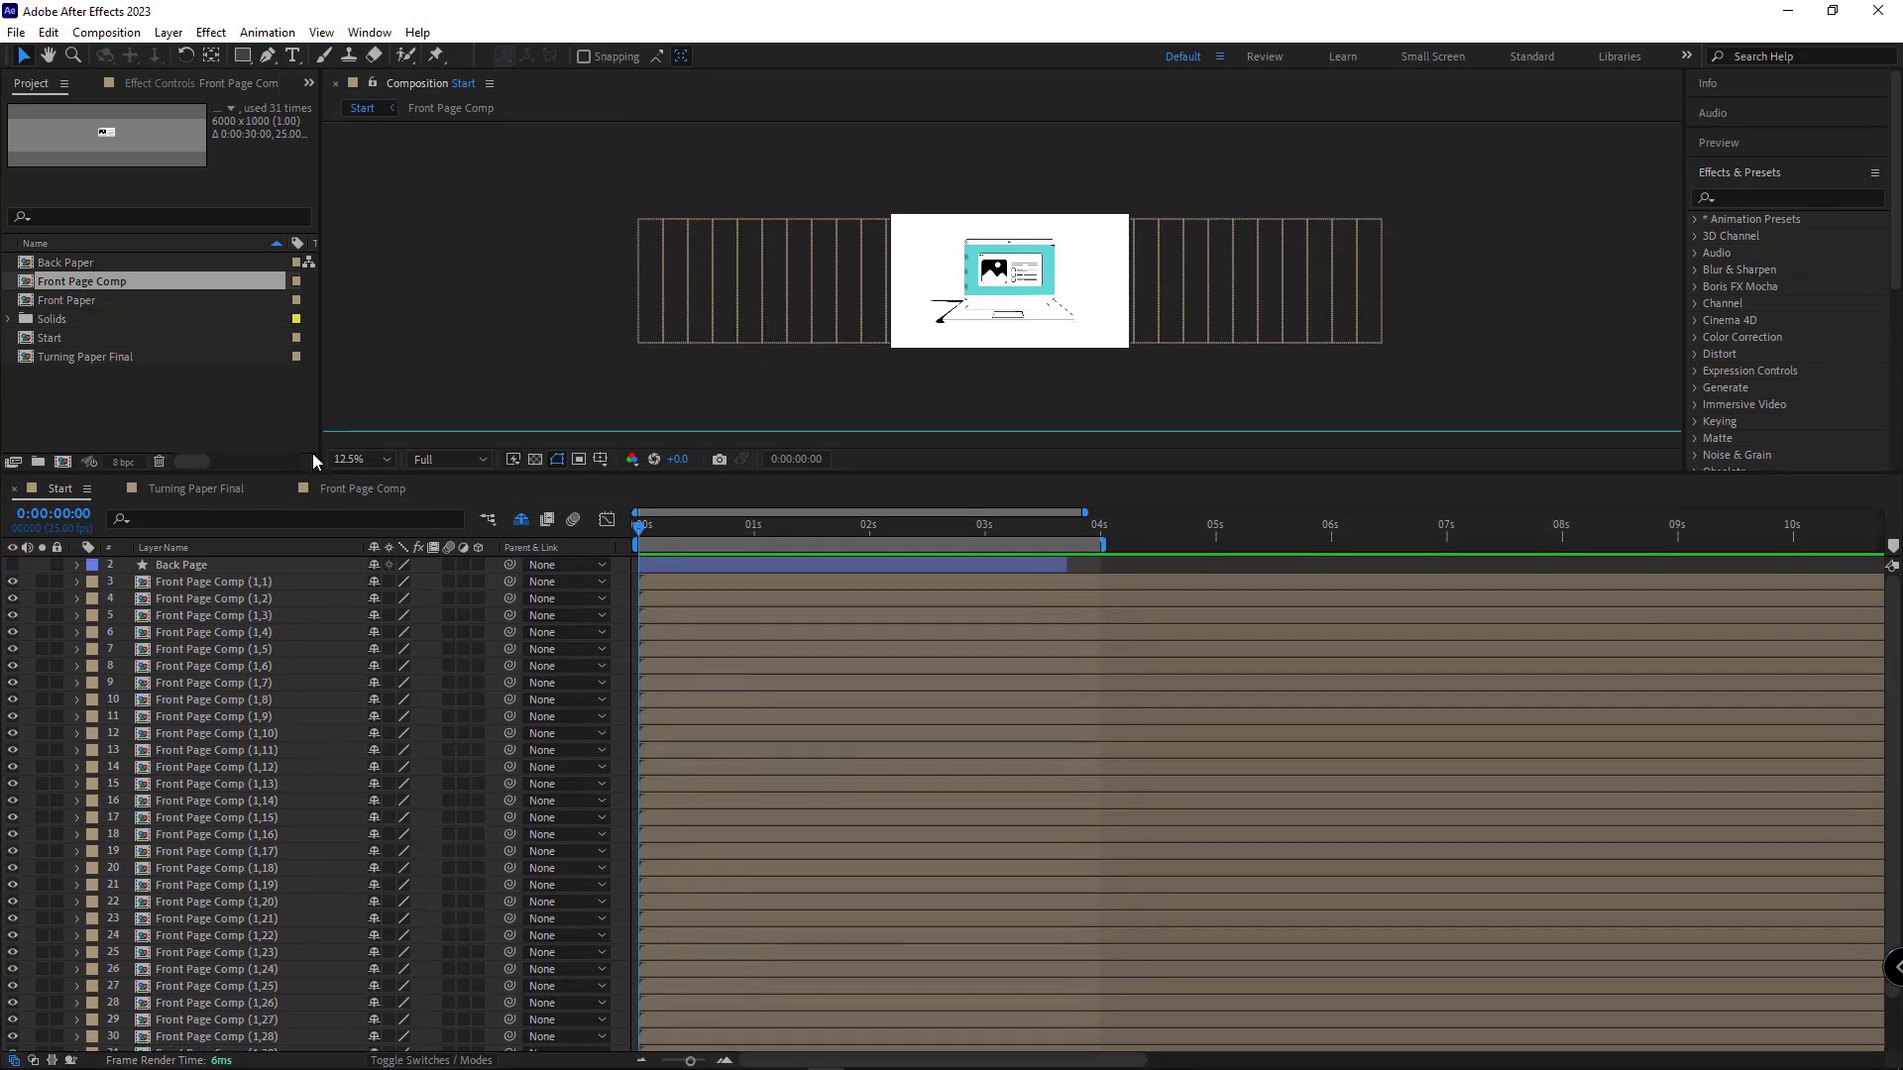
# Step: Select all the Front Page Comp strips (1,1)–(1,30) and make them 3D layers
pyautogui.click(275, 565)
pyautogui.scroll(-2, 297, 793)
pyautogui.click(238, 1008)
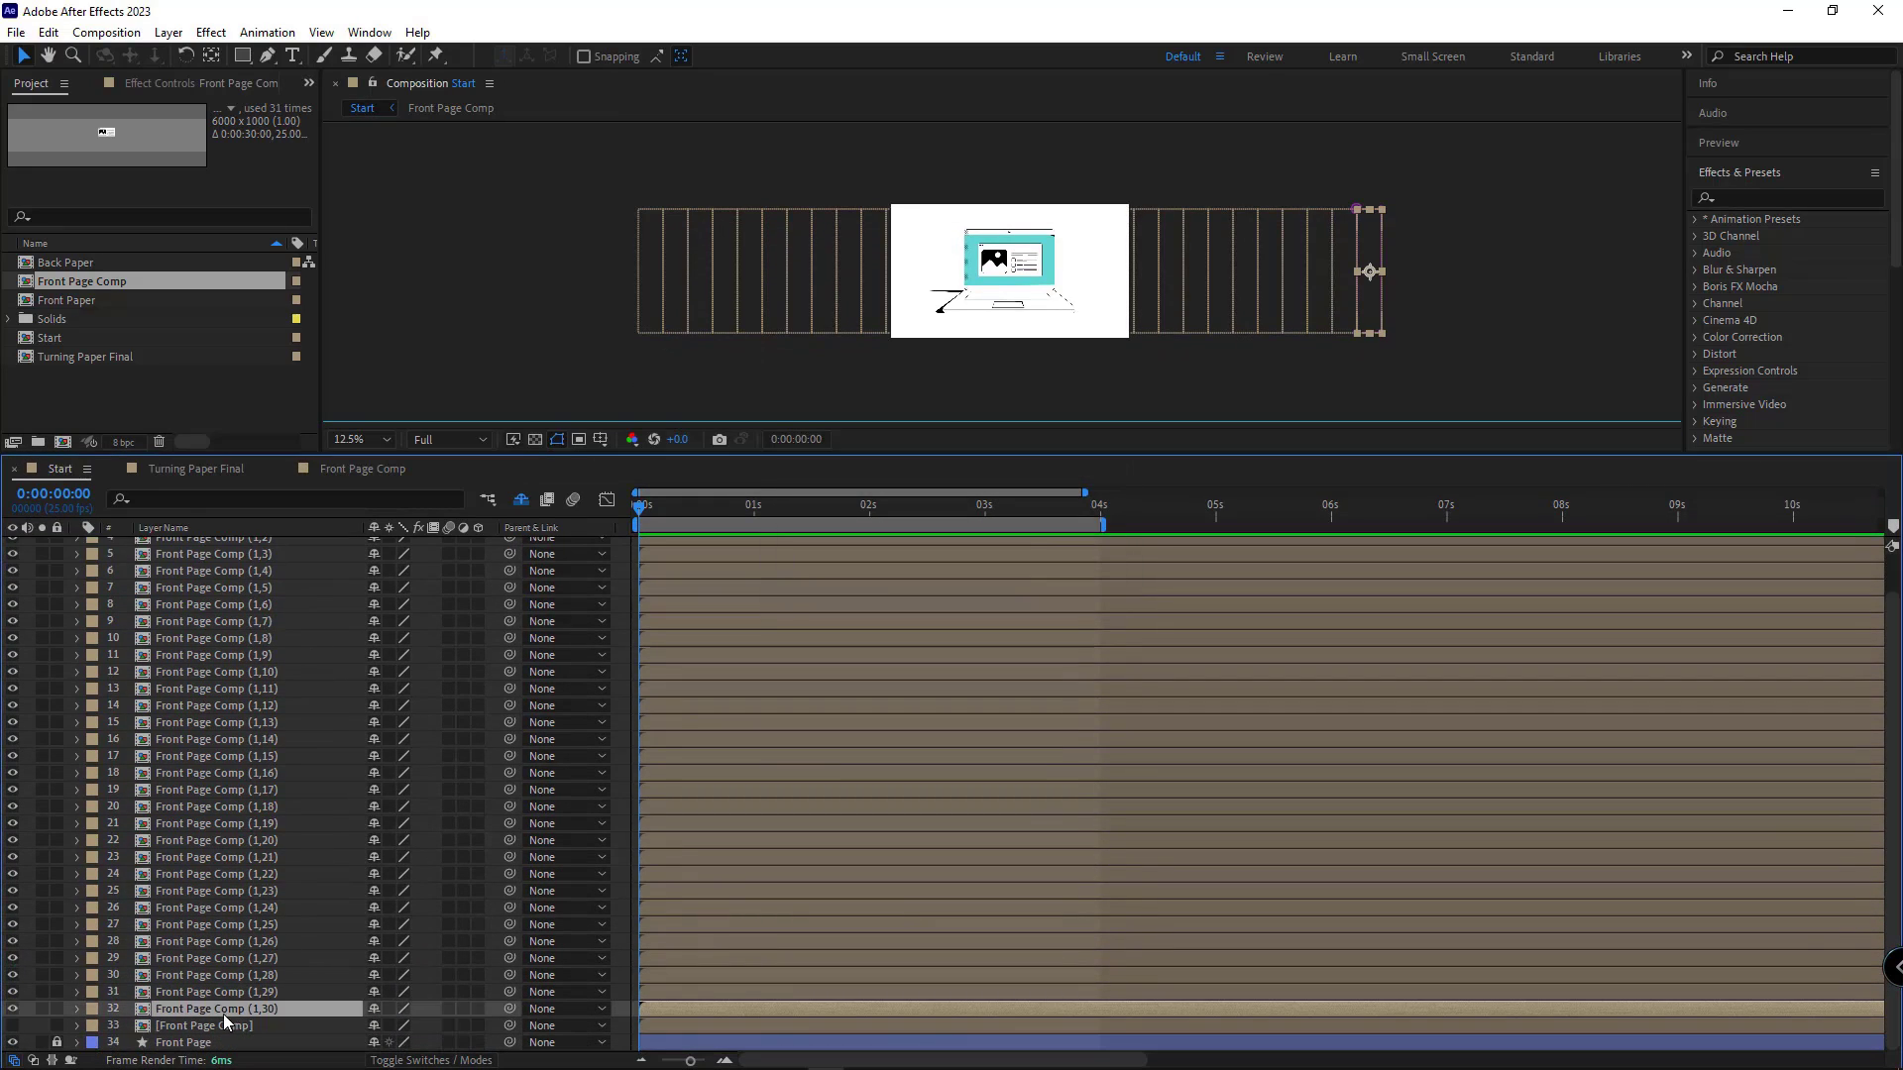
pyautogui.click(222, 1027)
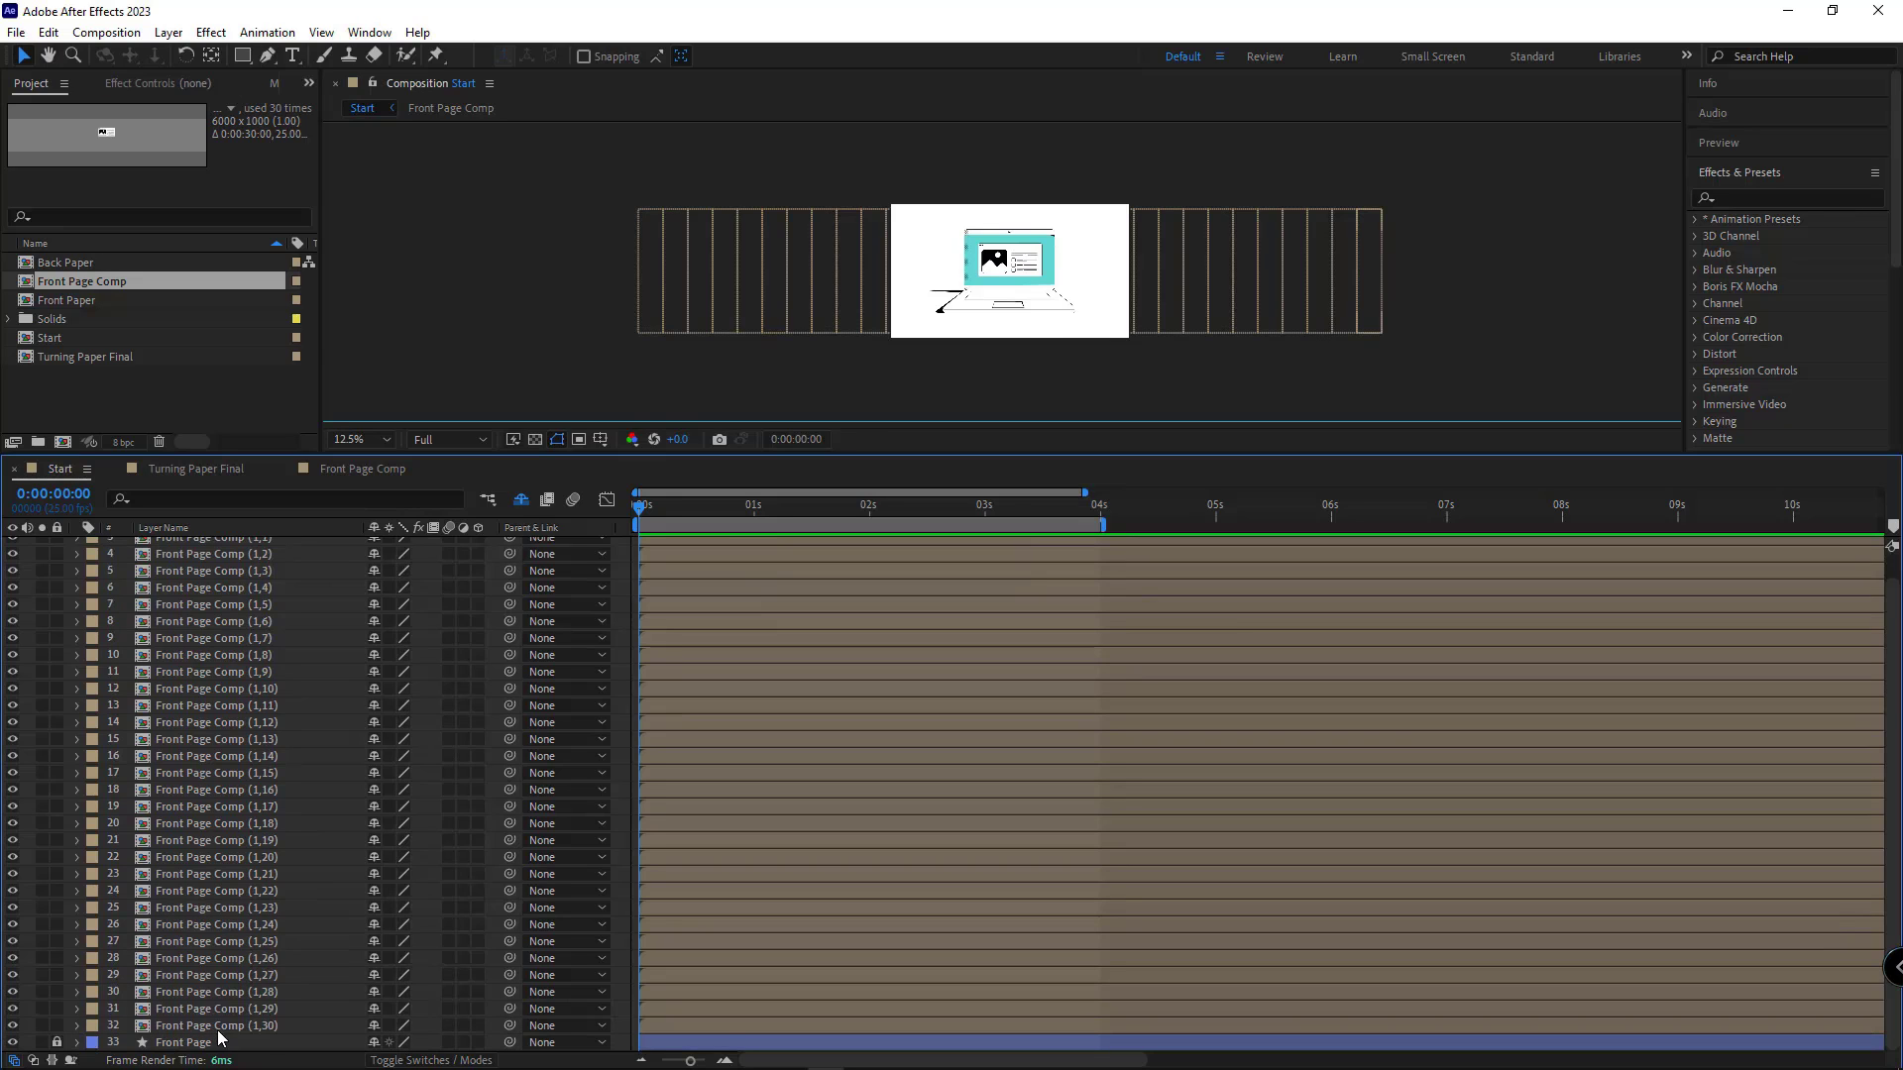
pyautogui.scroll(1, 292, 697)
pyautogui.click(188, 573)
pyautogui.hotkey('ctrl', 'a')
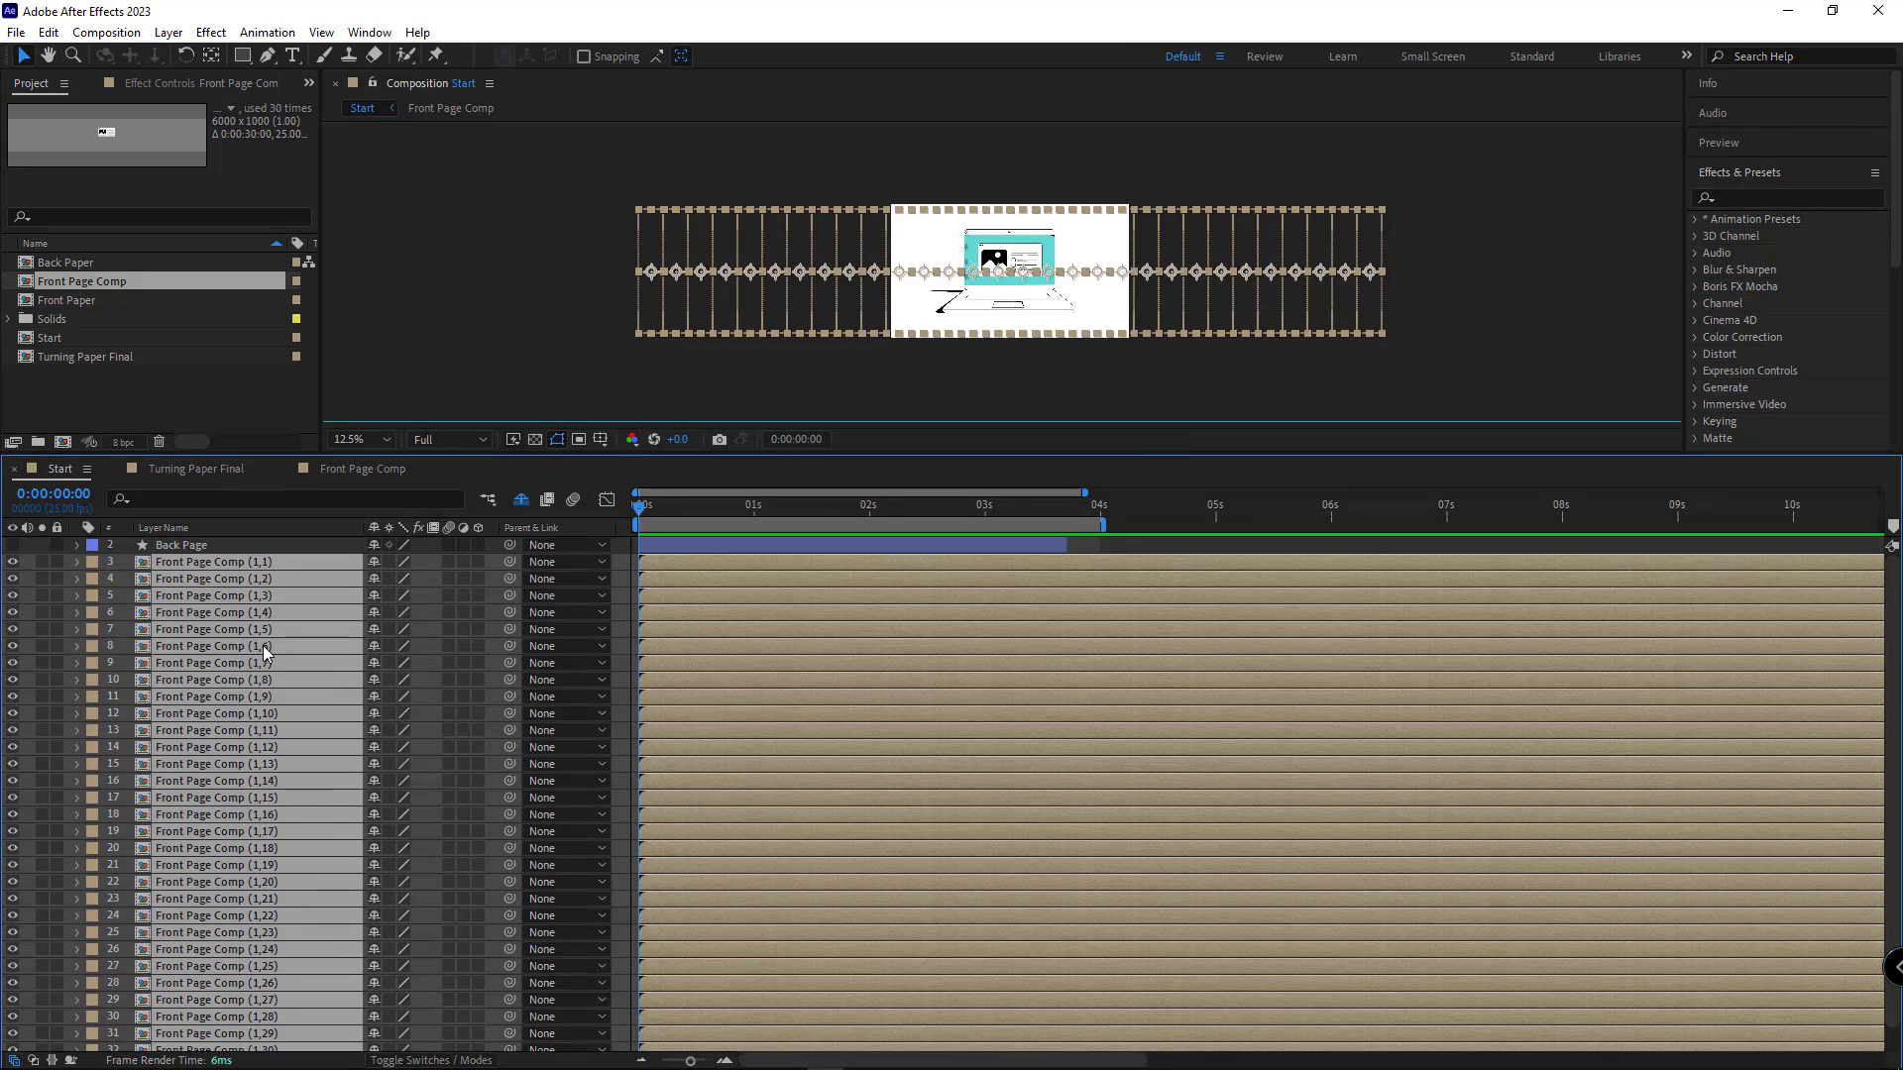
pyautogui.click(479, 585)
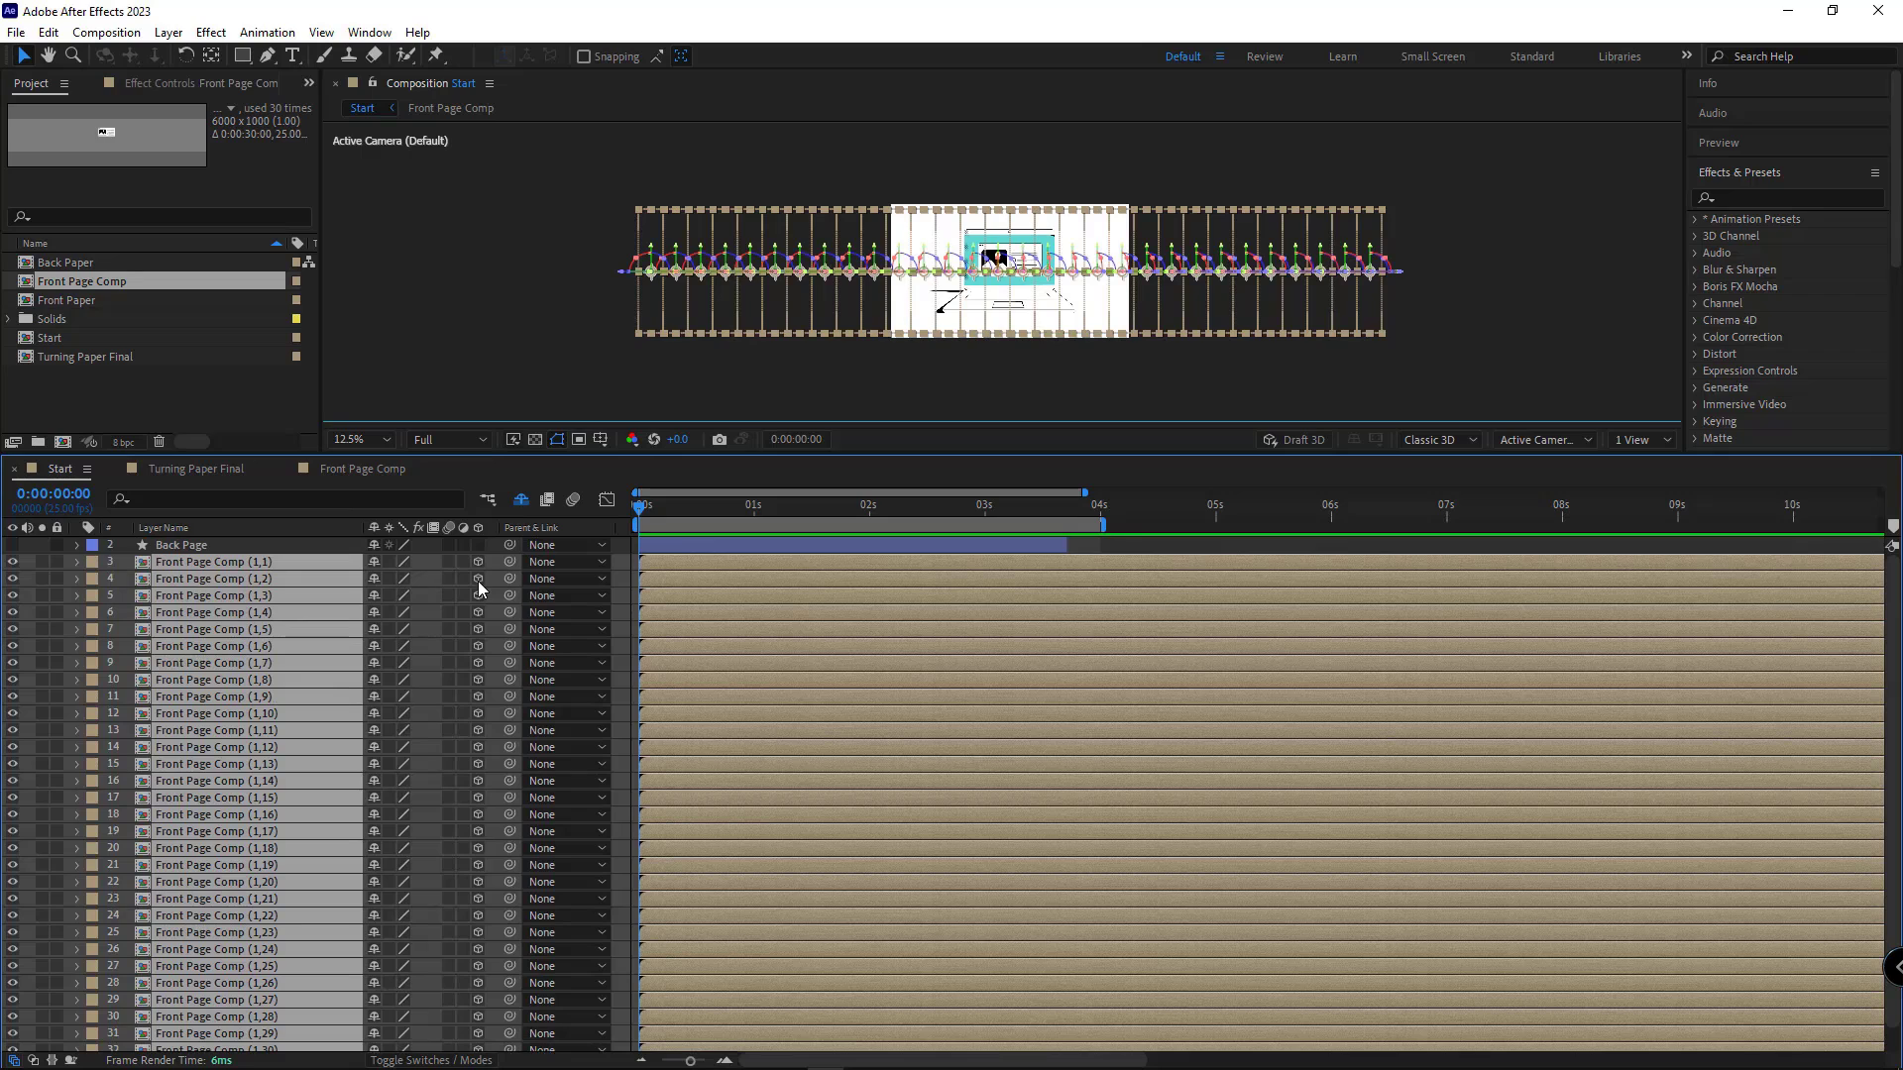
# Step: Move each strip's anchor to its left-middle edge with Motion Tools, then deselect
pyautogui.click(309, 82)
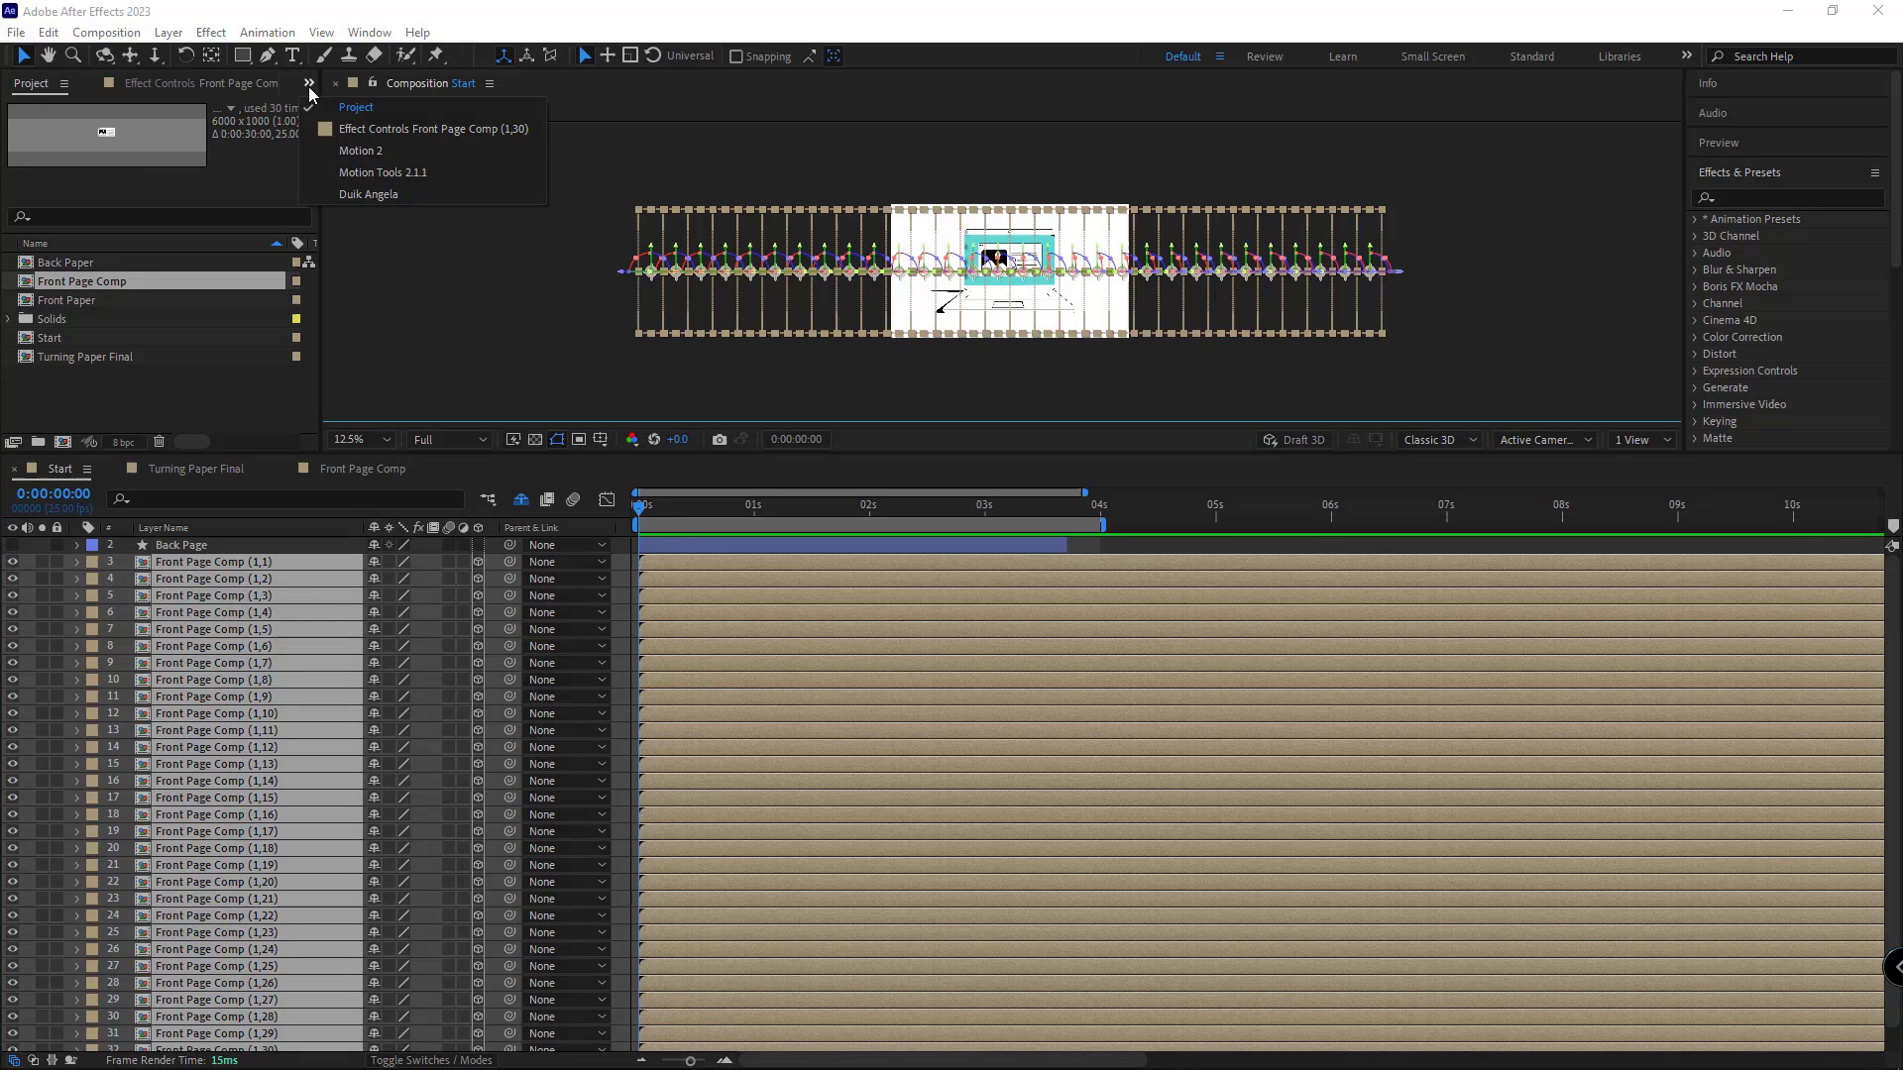
pyautogui.click(377, 169)
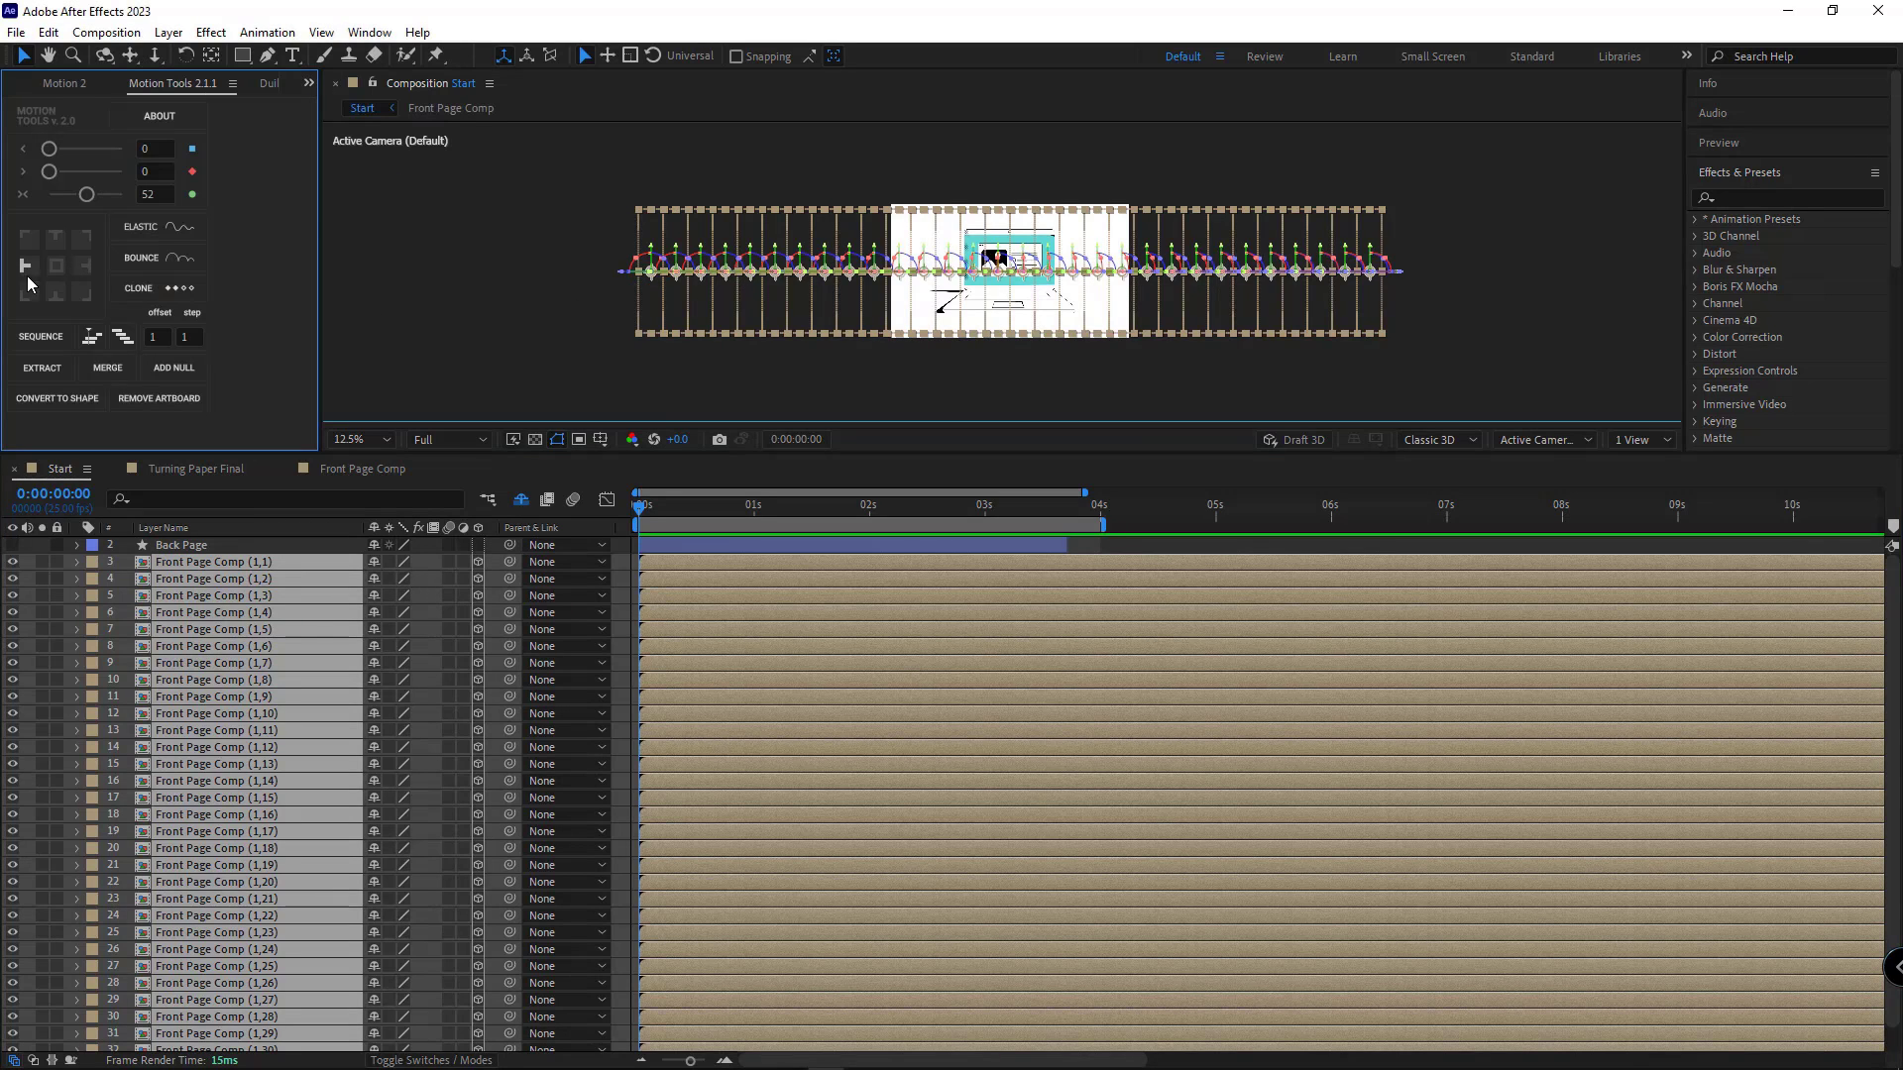
pyautogui.click(26, 267)
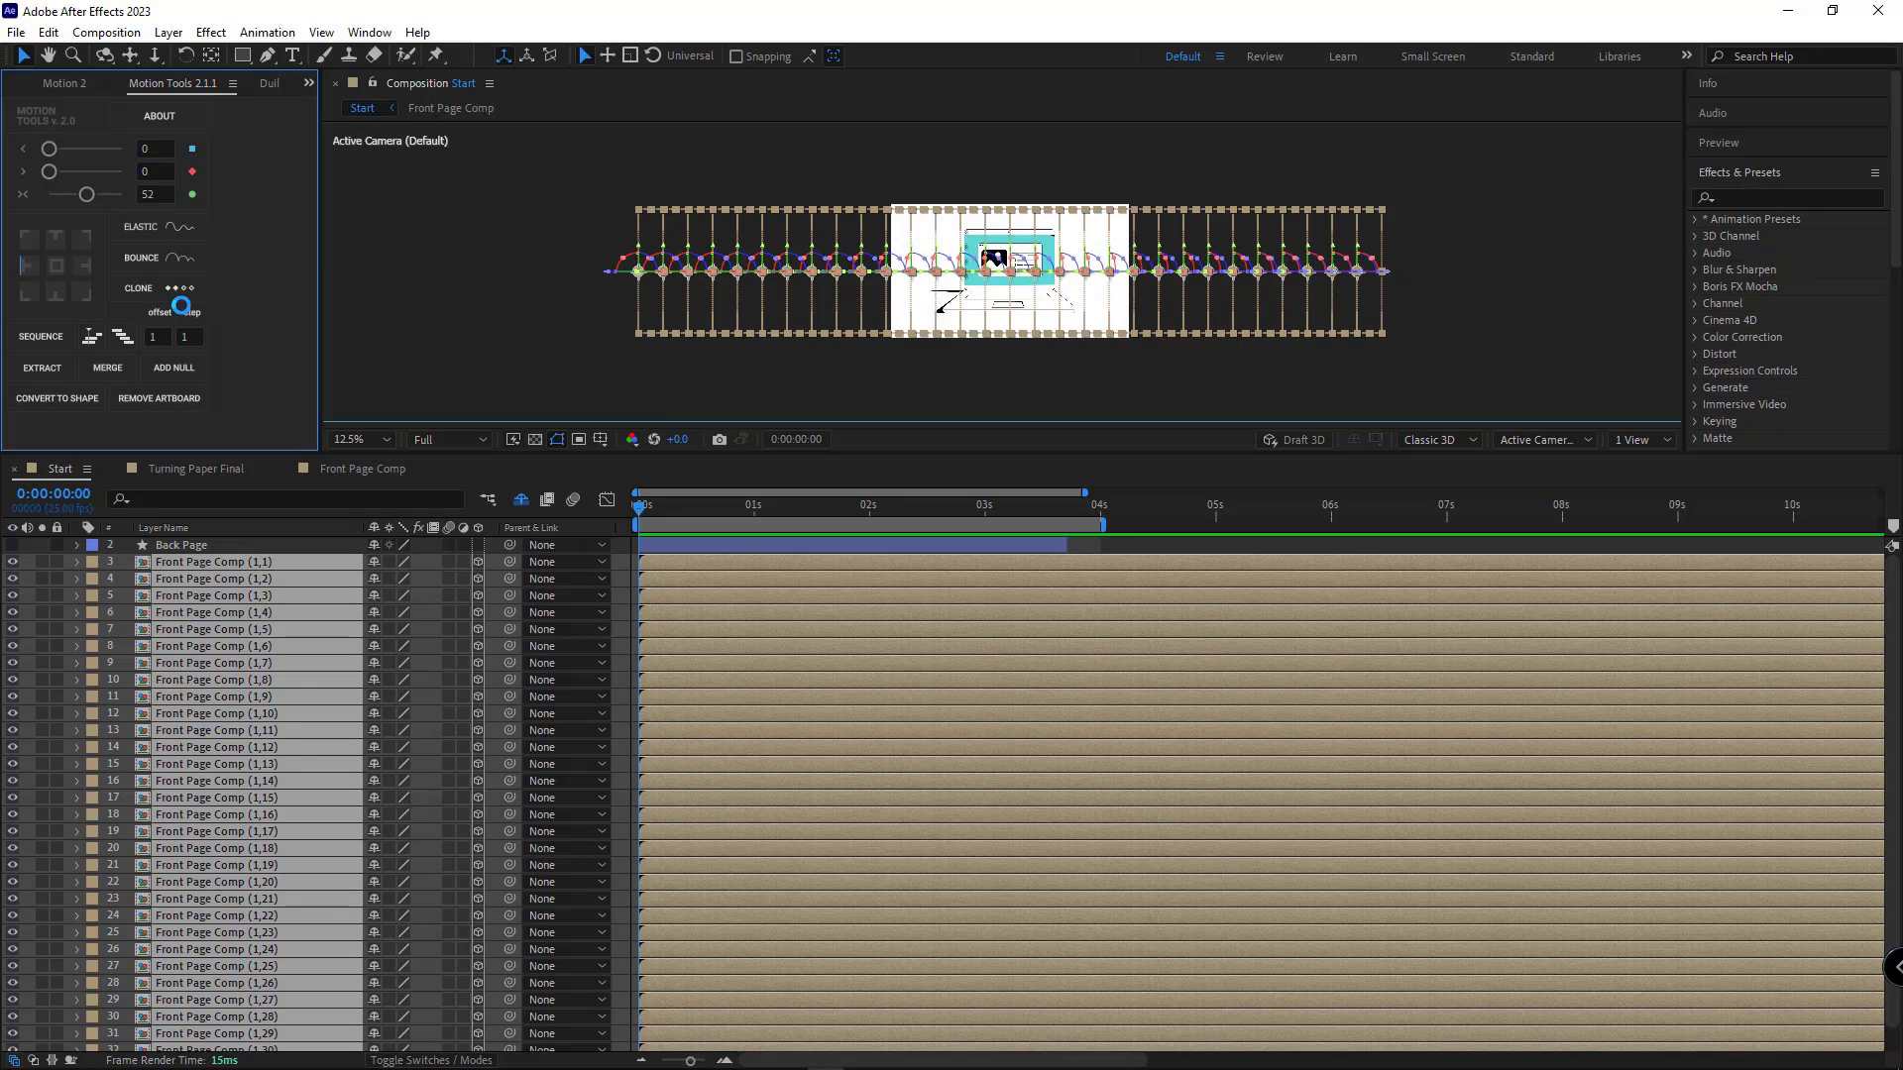
pyautogui.click(308, 83)
pyautogui.click(378, 121)
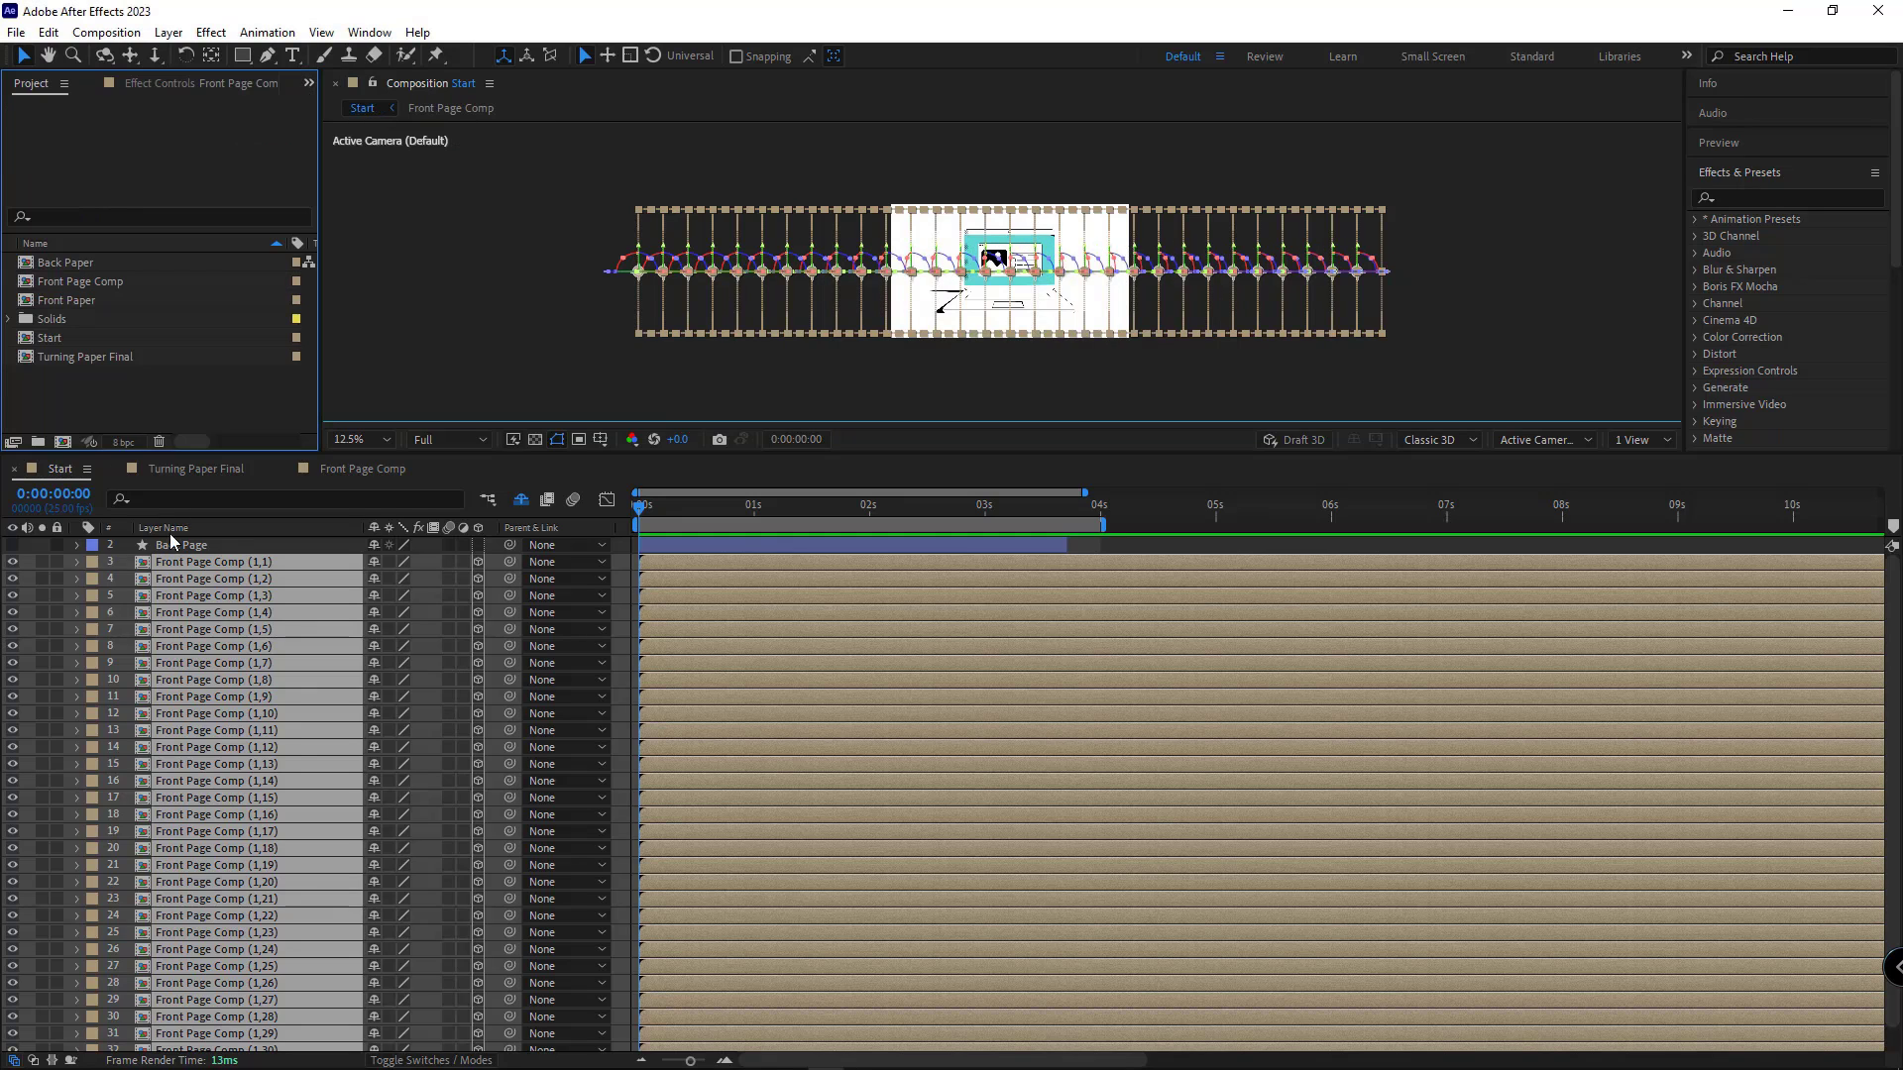
pyautogui.hotkey('ctrl', 'shift', 'a')
pyautogui.scroll(-1, 231, 673)
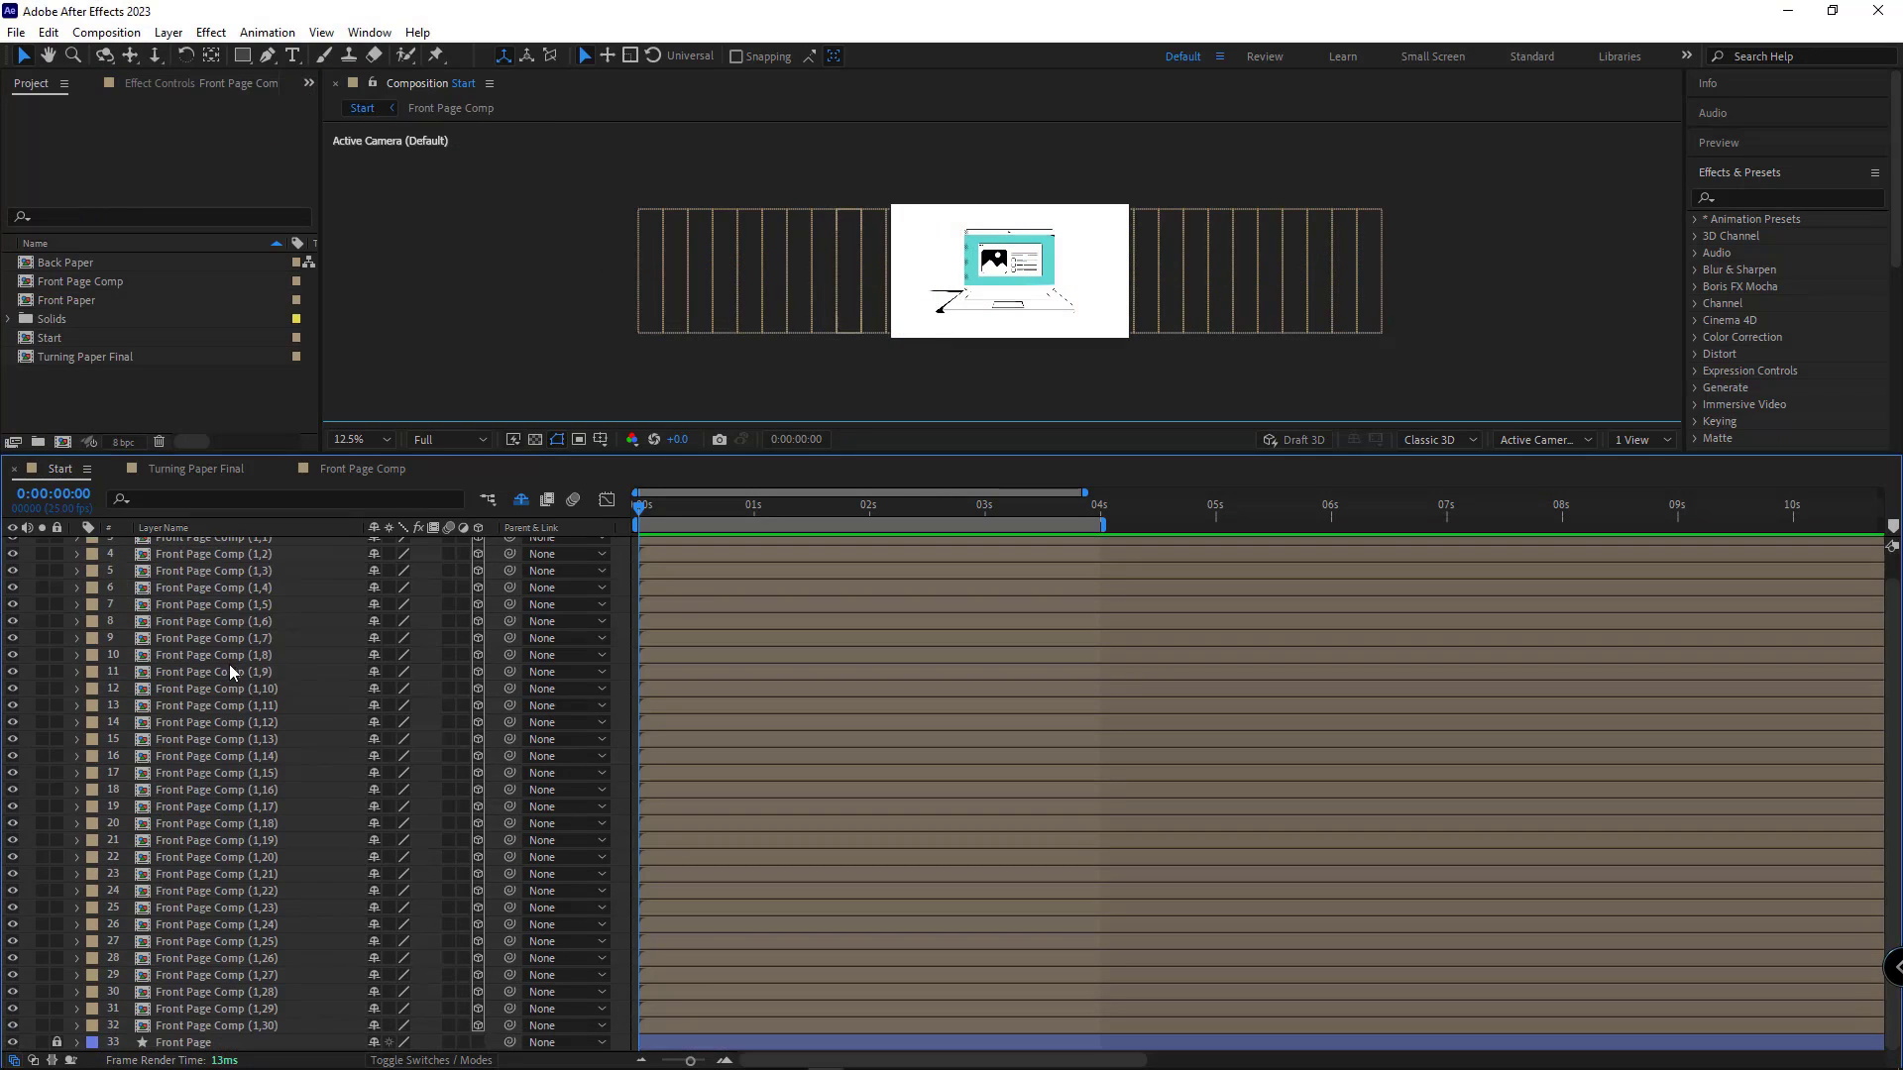
# Step: Parent each strip from (1,30) up to (1,2) to the strip directly above it
pyautogui.click(275, 1027)
pyautogui.moveTo(510, 1025); pyautogui.dragTo(509, 942)
pyautogui.moveTo(509, 941); pyautogui.dragTo(509, 907)
pyautogui.moveTo(510, 908); pyautogui.dragTo(509, 874)
pyautogui.moveTo(509, 874); pyautogui.dragTo(510, 841)
pyautogui.moveTo(509, 840); pyautogui.dragTo(510, 806)
pyautogui.moveTo(510, 806); pyautogui.dragTo(509, 773)
pyautogui.moveTo(510, 773); pyautogui.dragTo(510, 722)
pyautogui.moveTo(509, 722); pyautogui.dragTo(510, 689)
pyautogui.moveTo(509, 689); pyautogui.dragTo(252, 563)
pyautogui.click(255, 565)
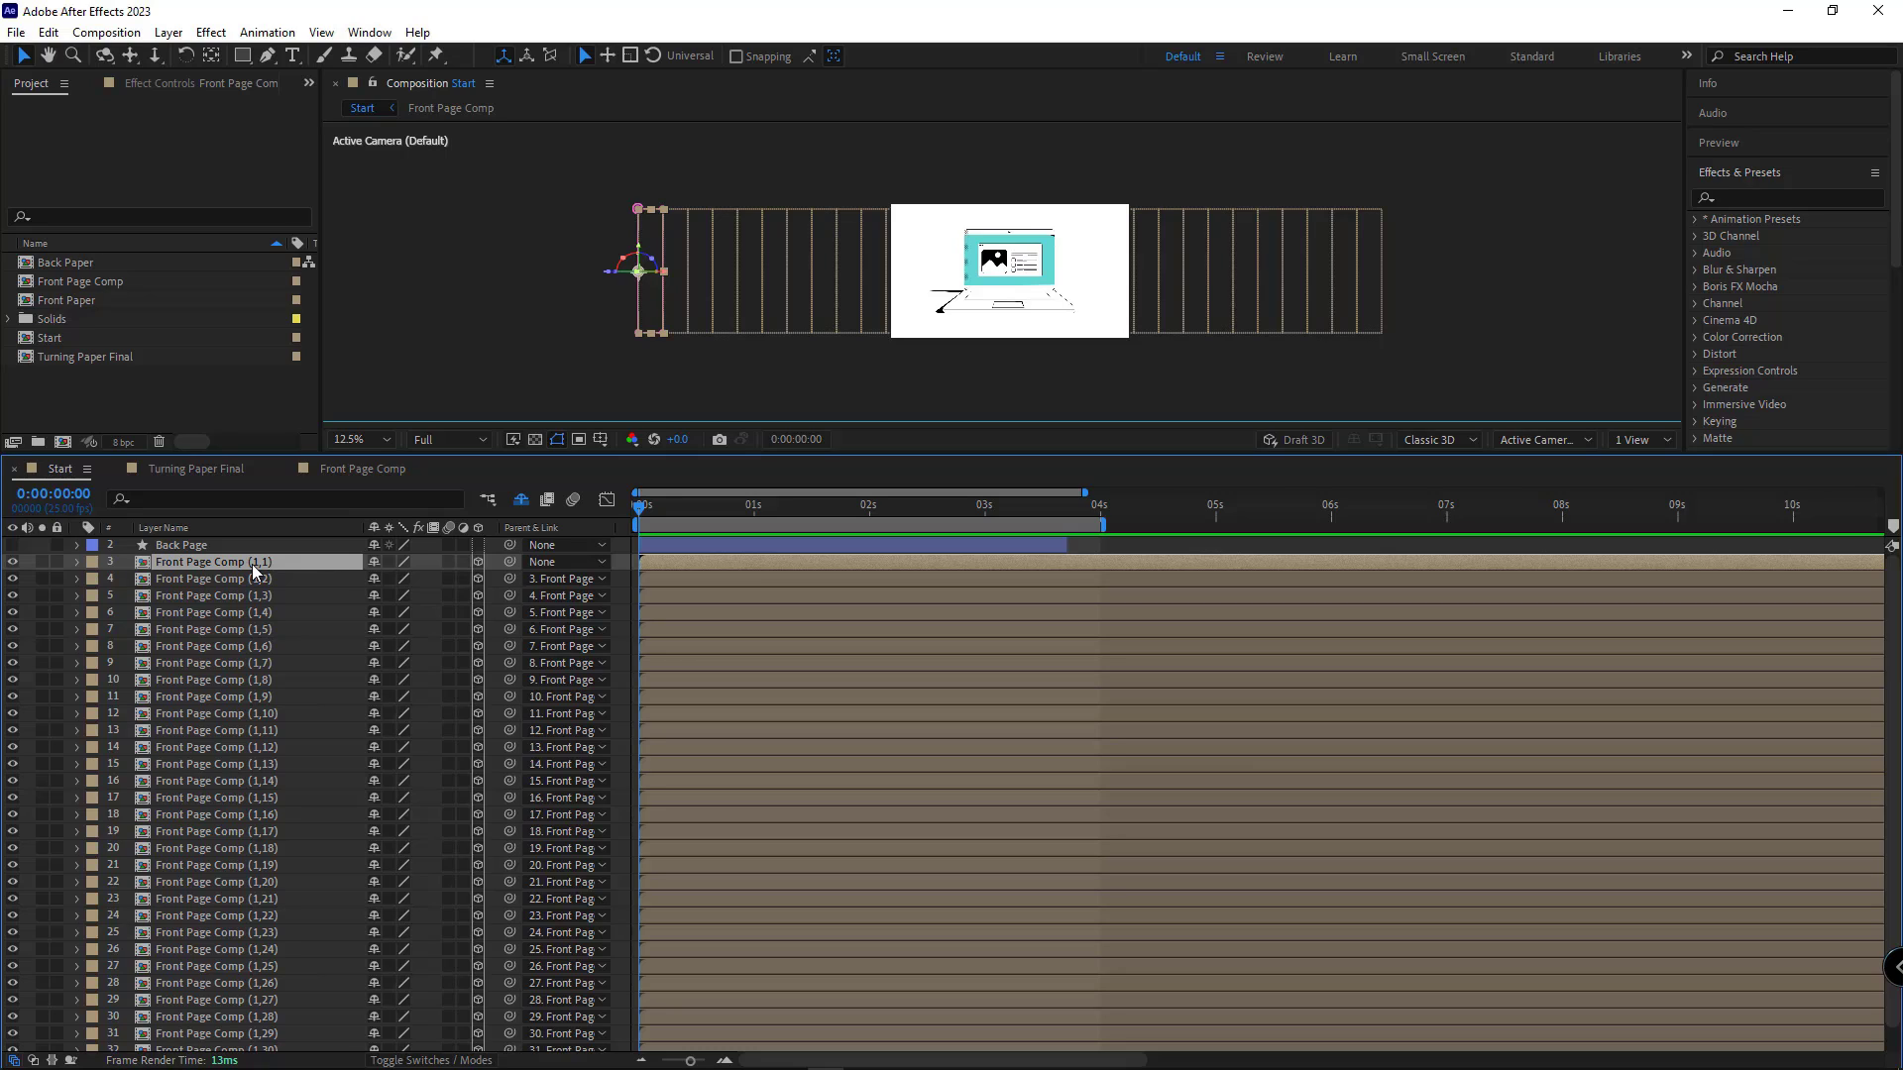
pyautogui.scroll(-1, 268, 634)
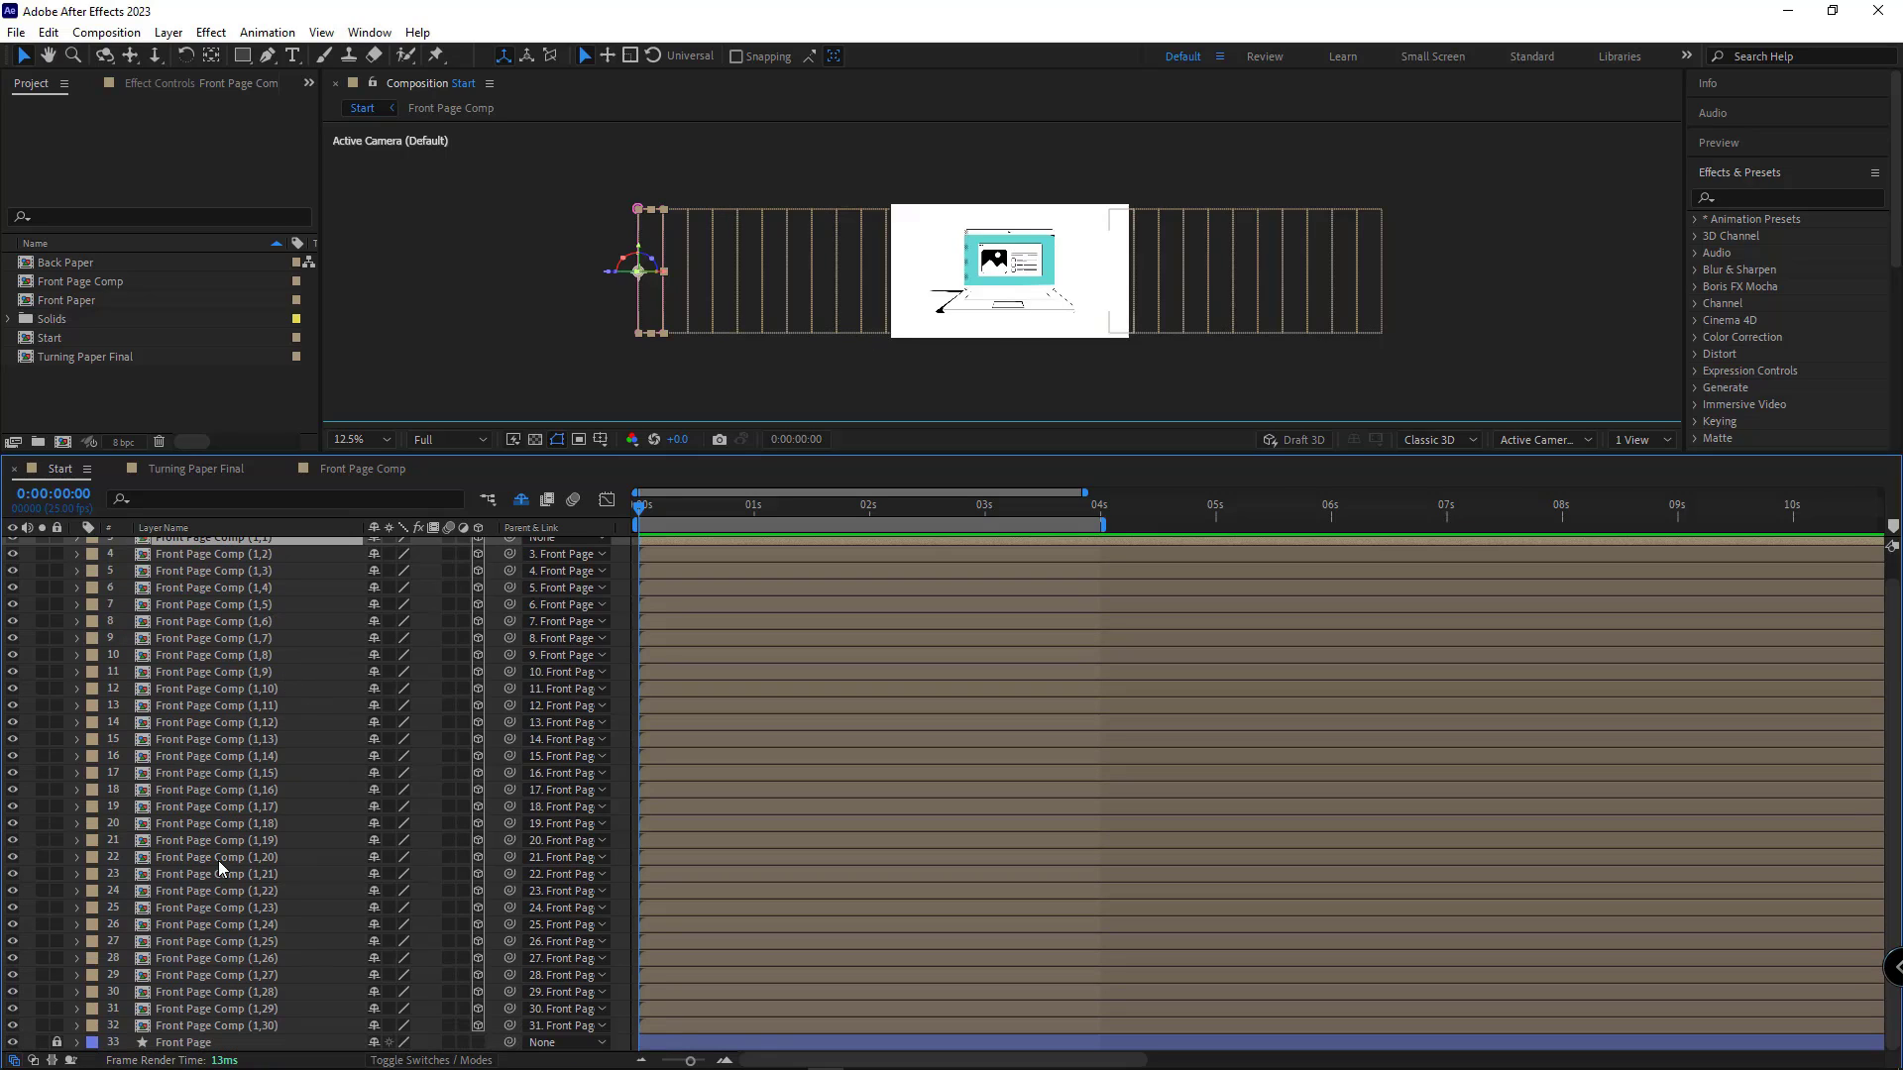
# Step: Pick-whip strip (1,30)'s Y Rotation to strip (1,29)'s and test the link
pyautogui.click(190, 1026)
pyautogui.press('r')
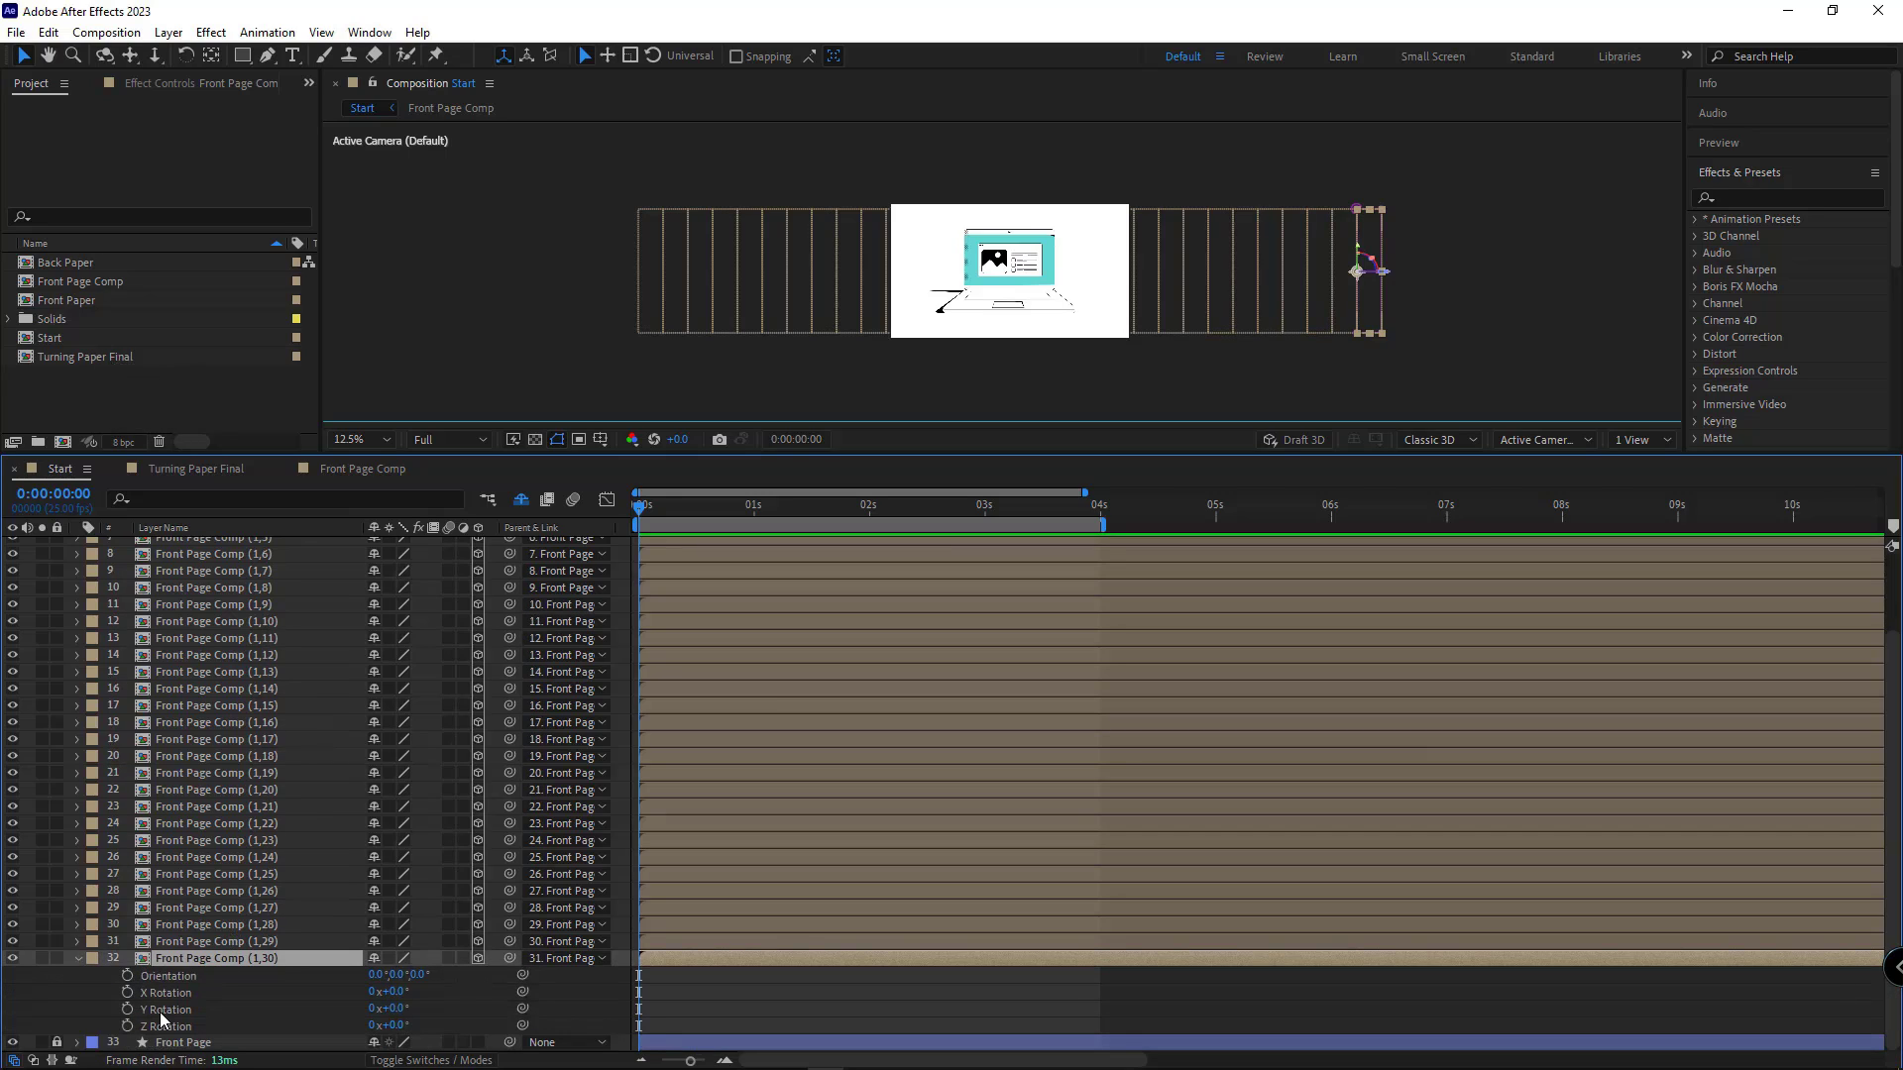
pyautogui.click(233, 1005)
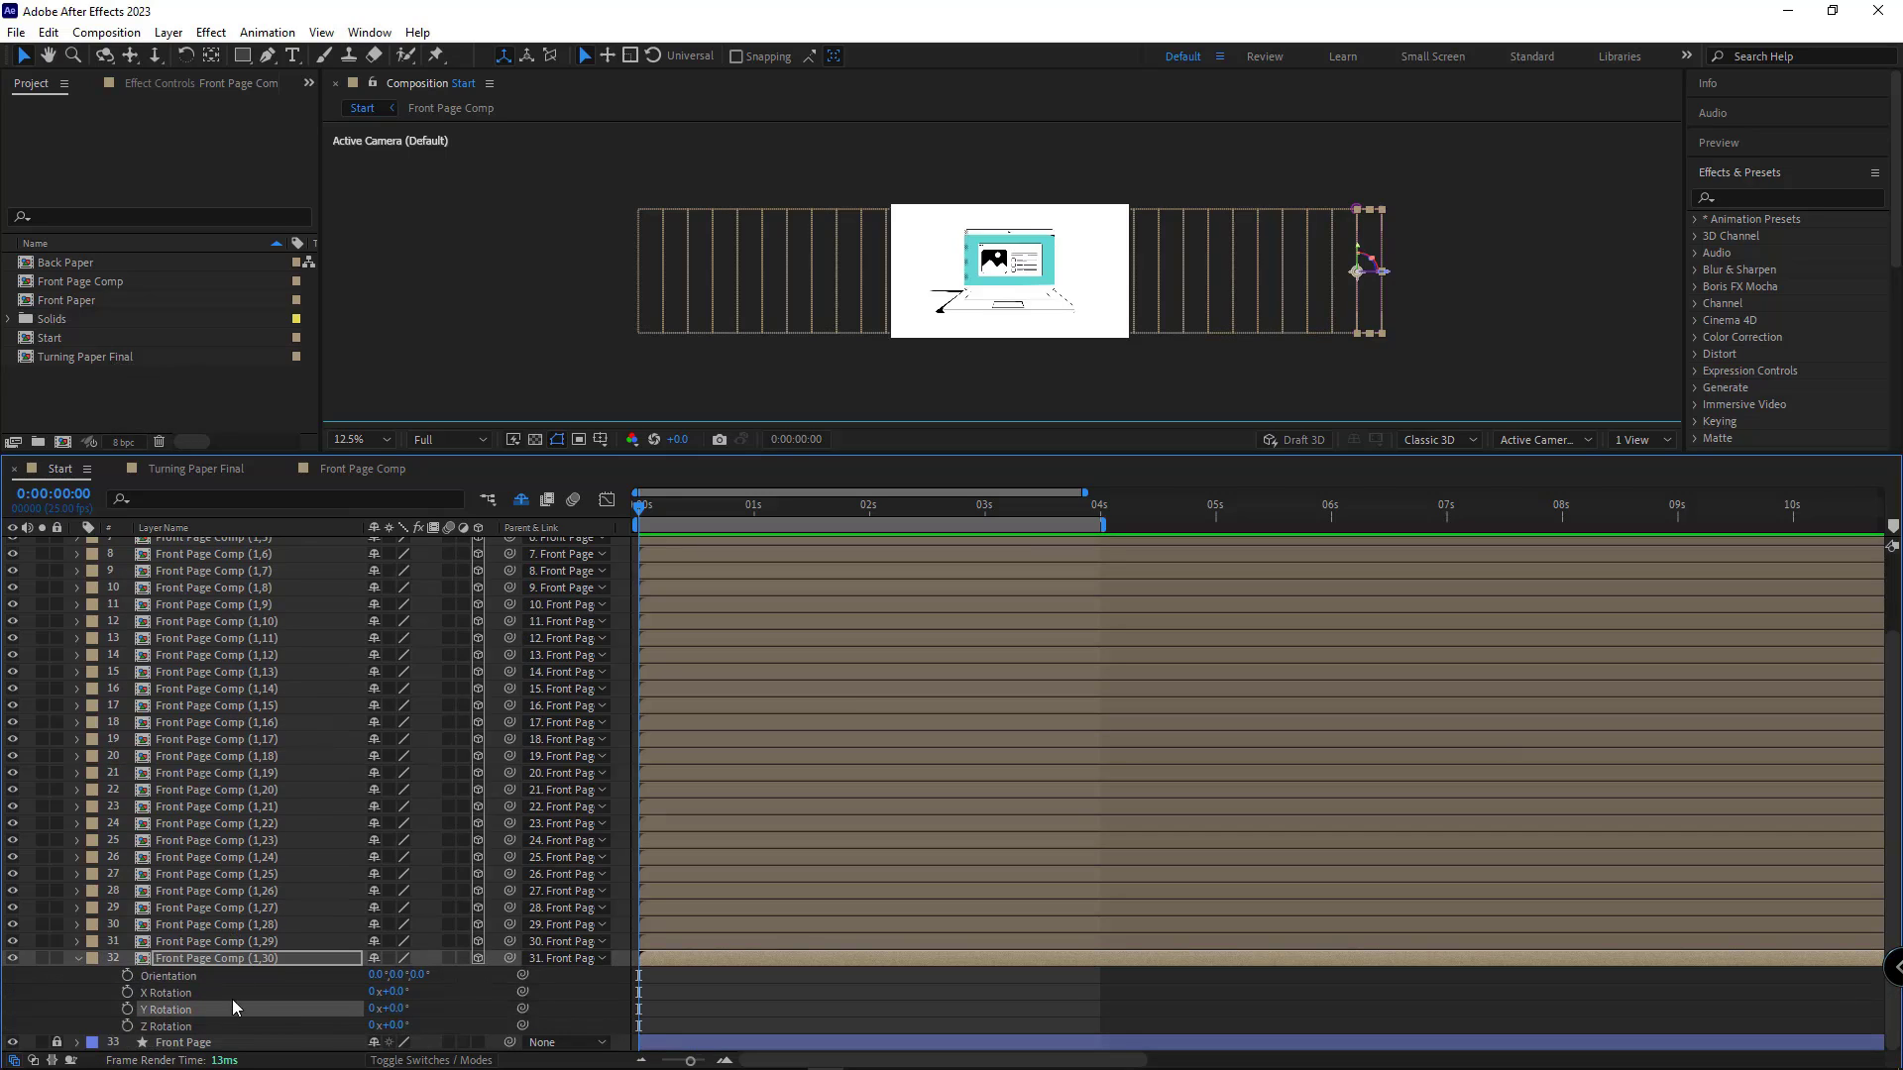
pyautogui.click(222, 939)
pyautogui.press('r')
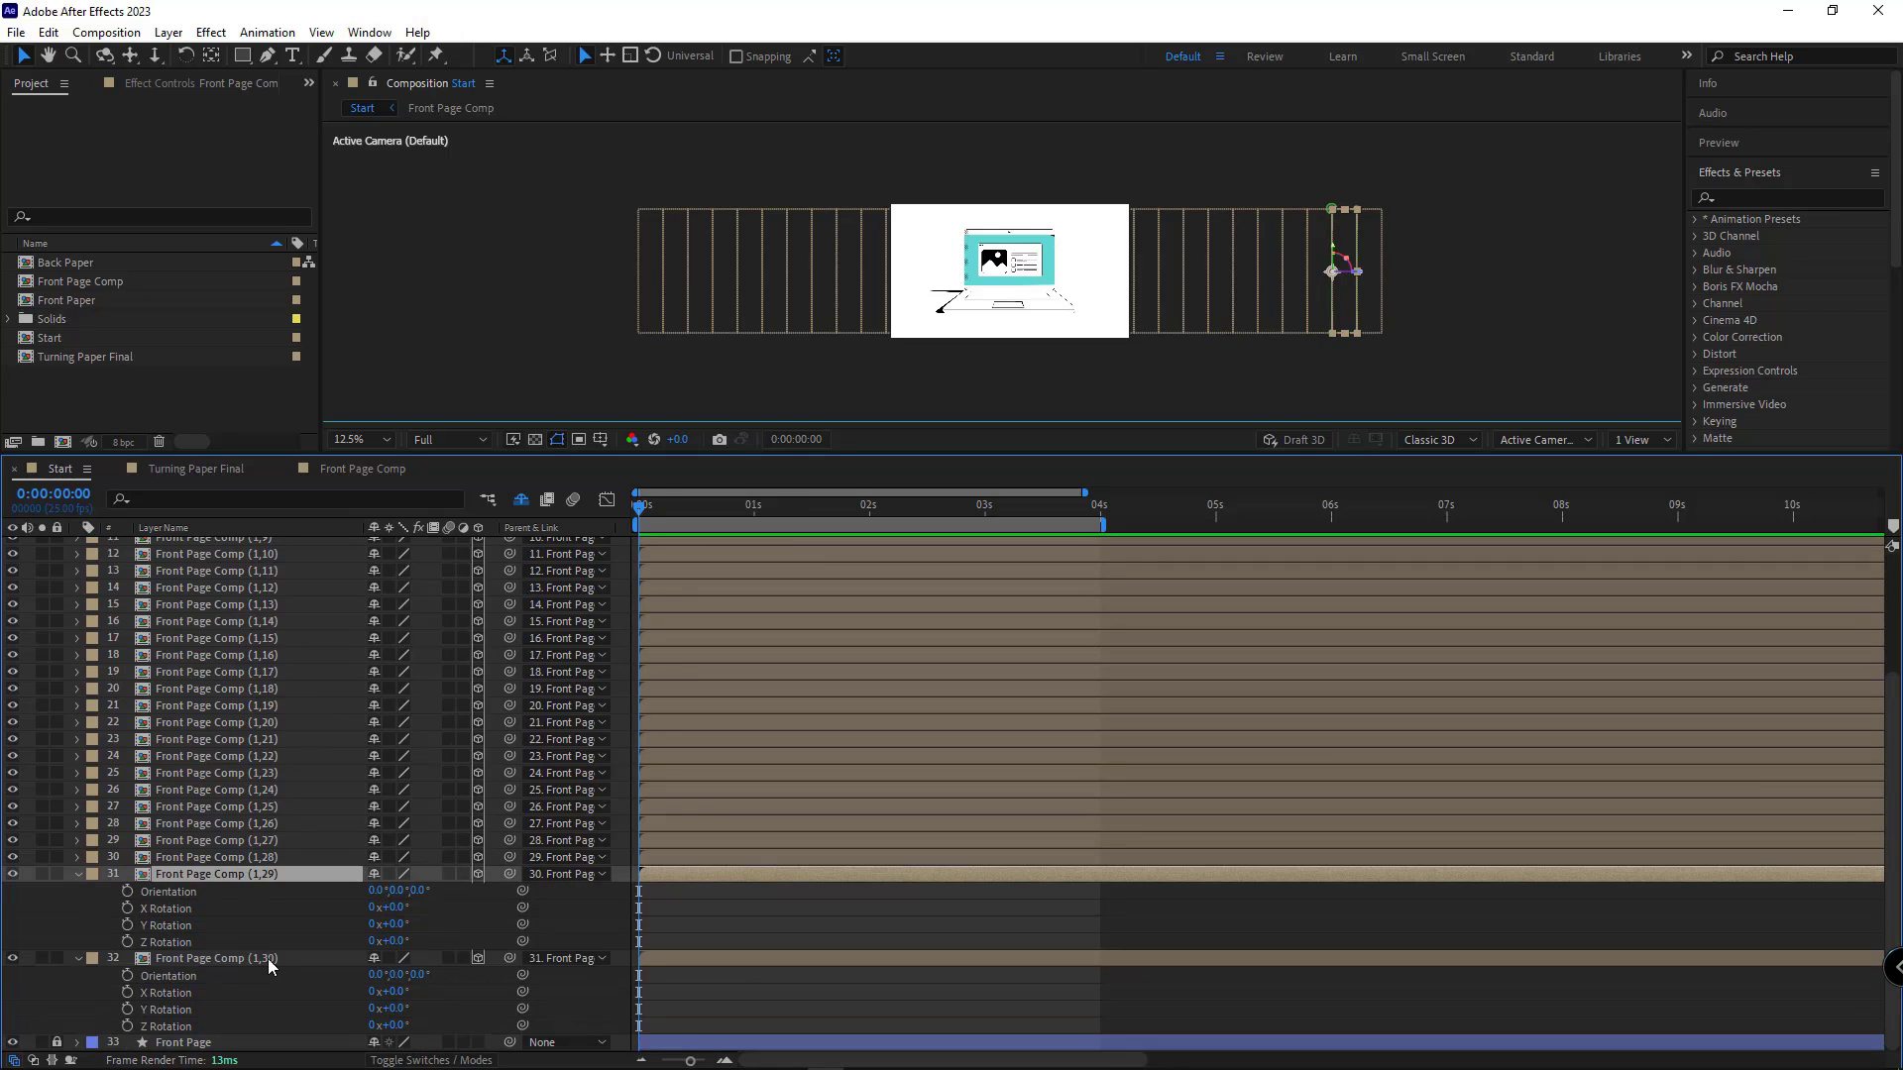
pyautogui.click(327, 1009)
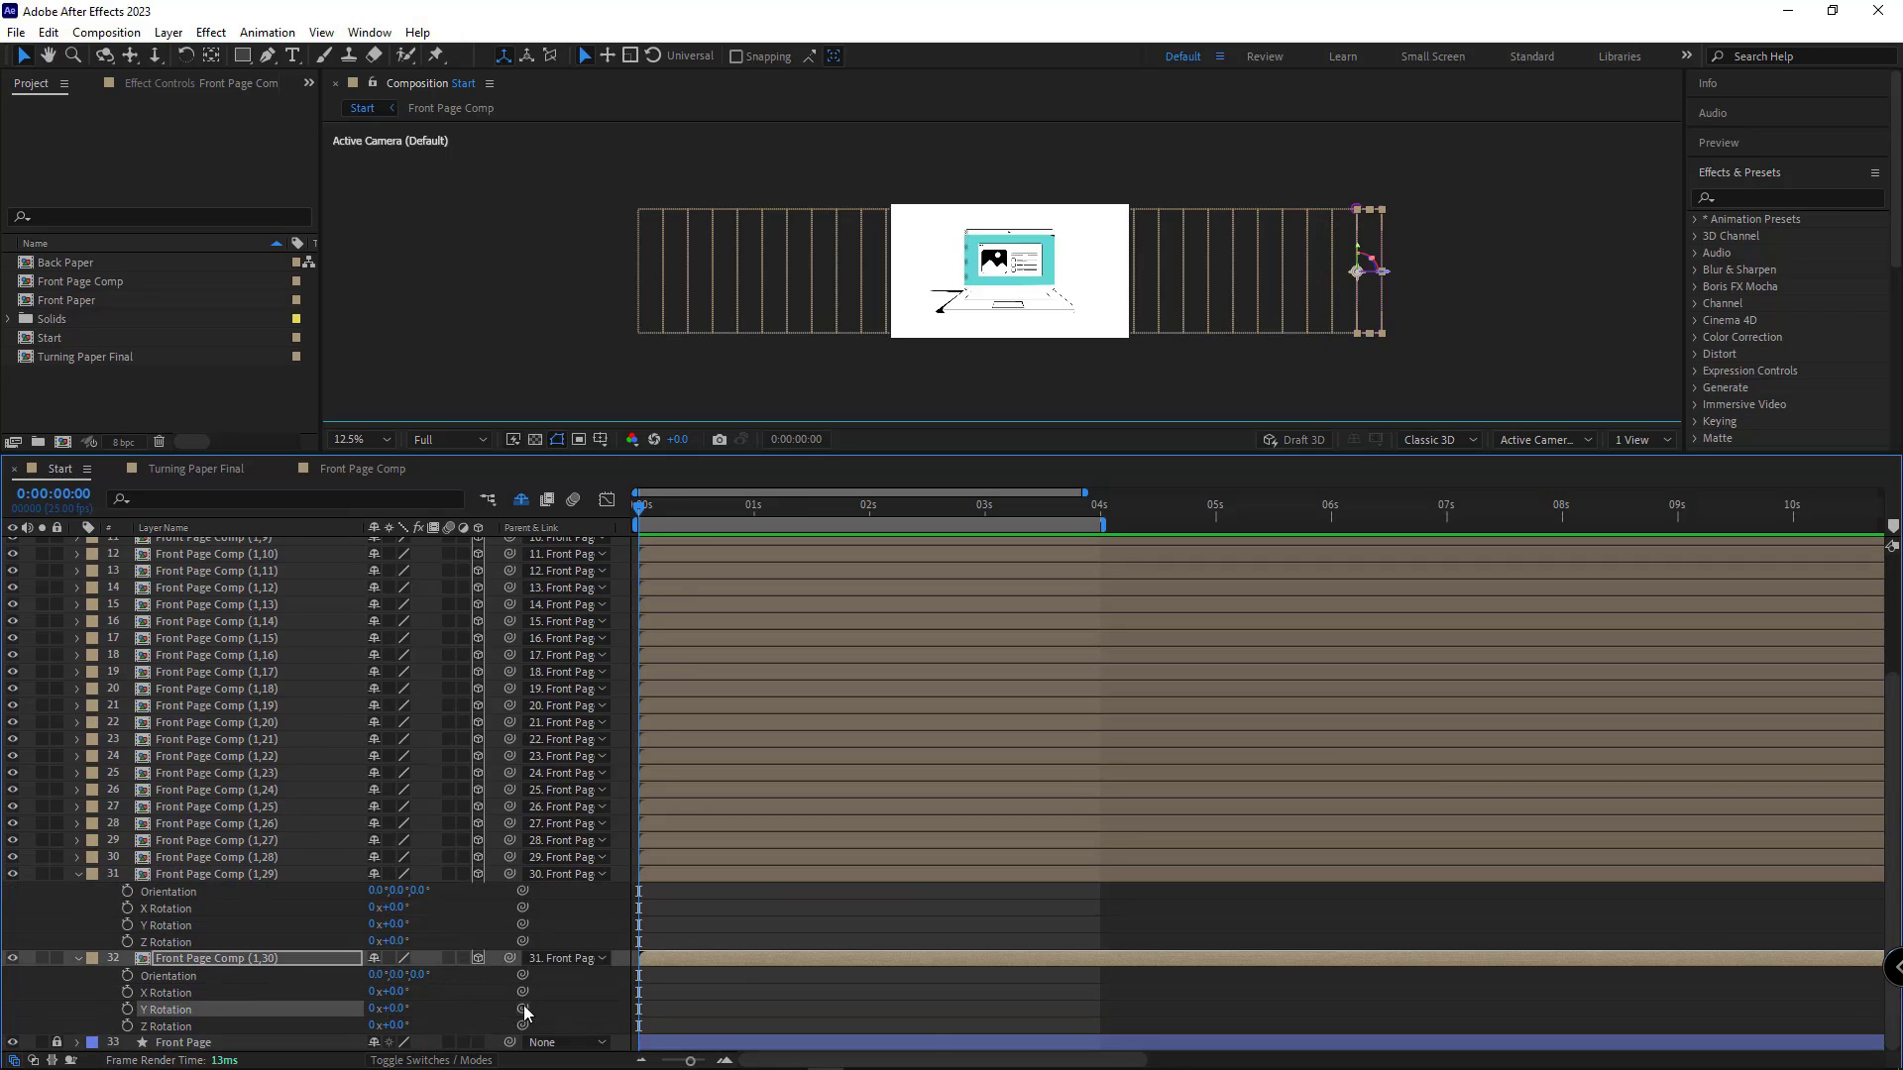
pyautogui.moveTo(523, 1008); pyautogui.dragTo(173, 928)
pyautogui.click(193, 877)
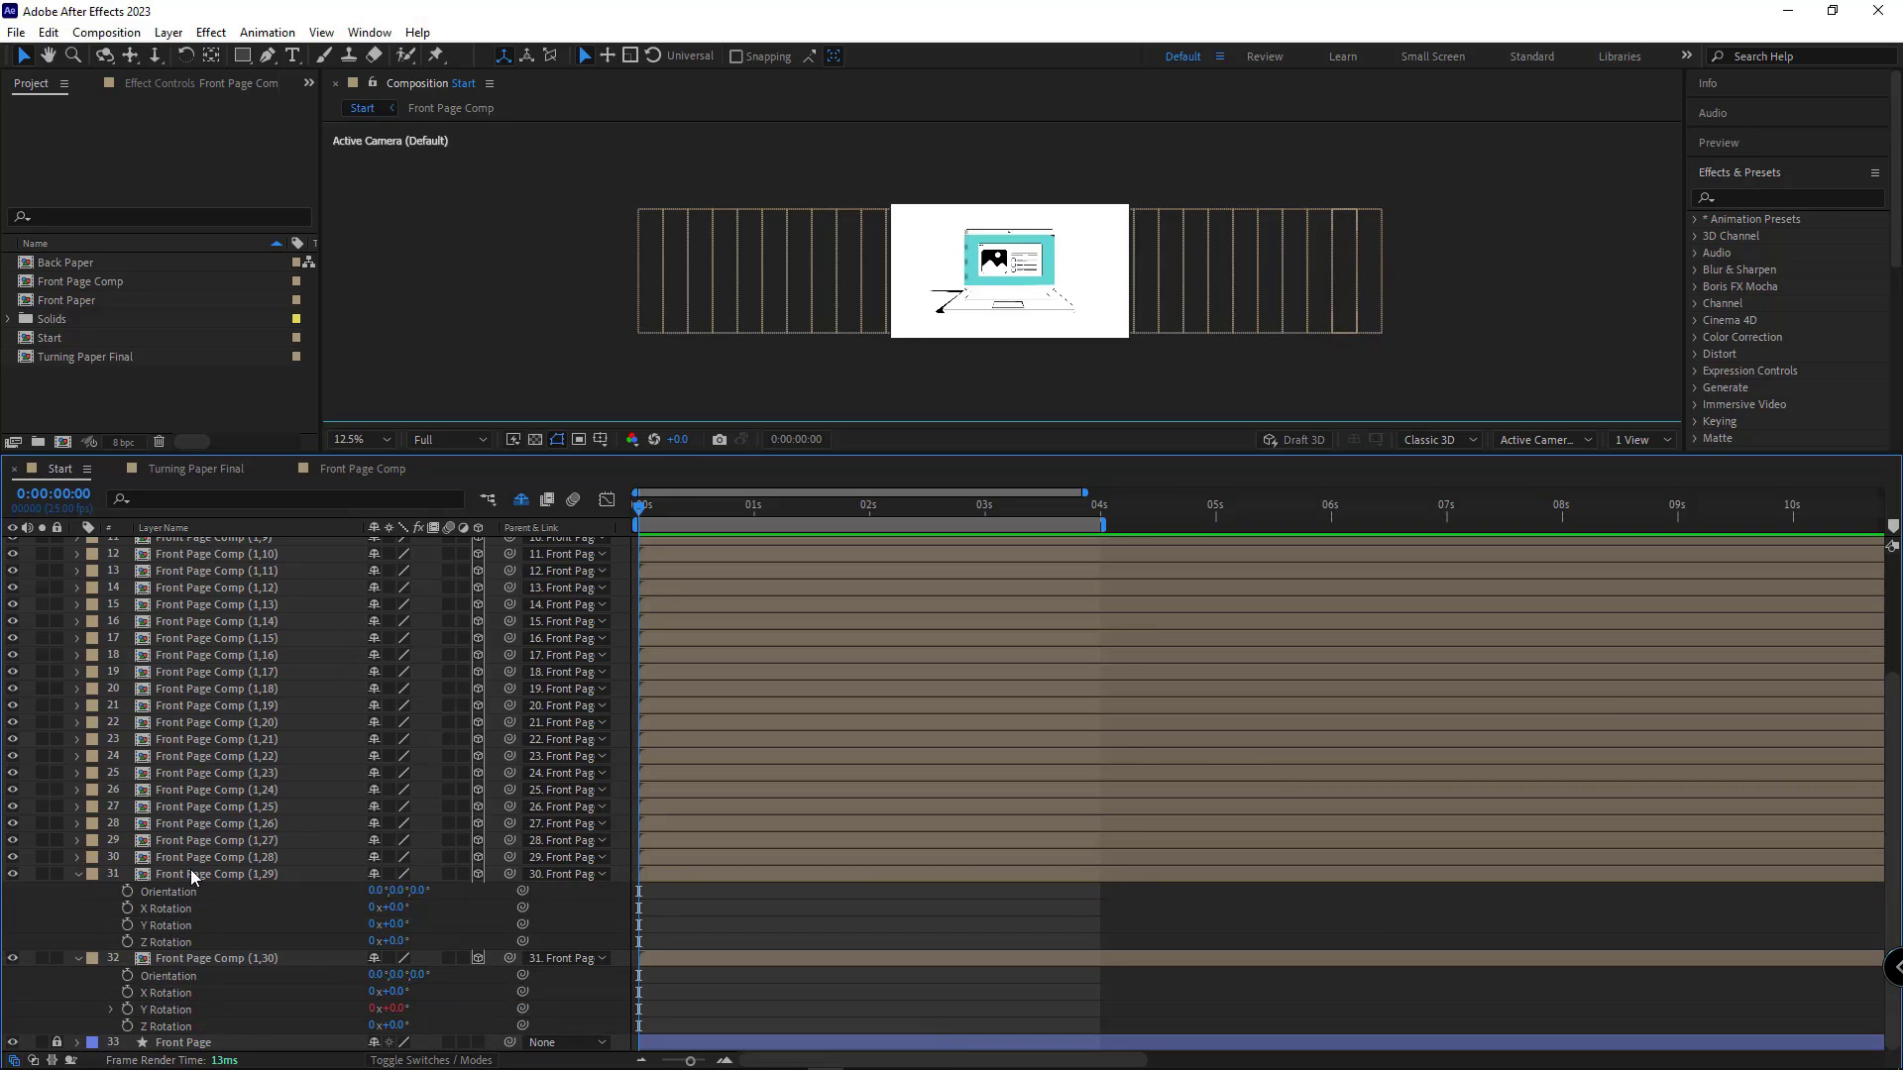
pyautogui.moveTo(404, 925)
pyautogui.mouseDown()
pyautogui.moveTo(384, 925)
pyautogui.moveTo(437, 925)
pyautogui.moveTo(401, 925)
pyautogui.mouseUp()
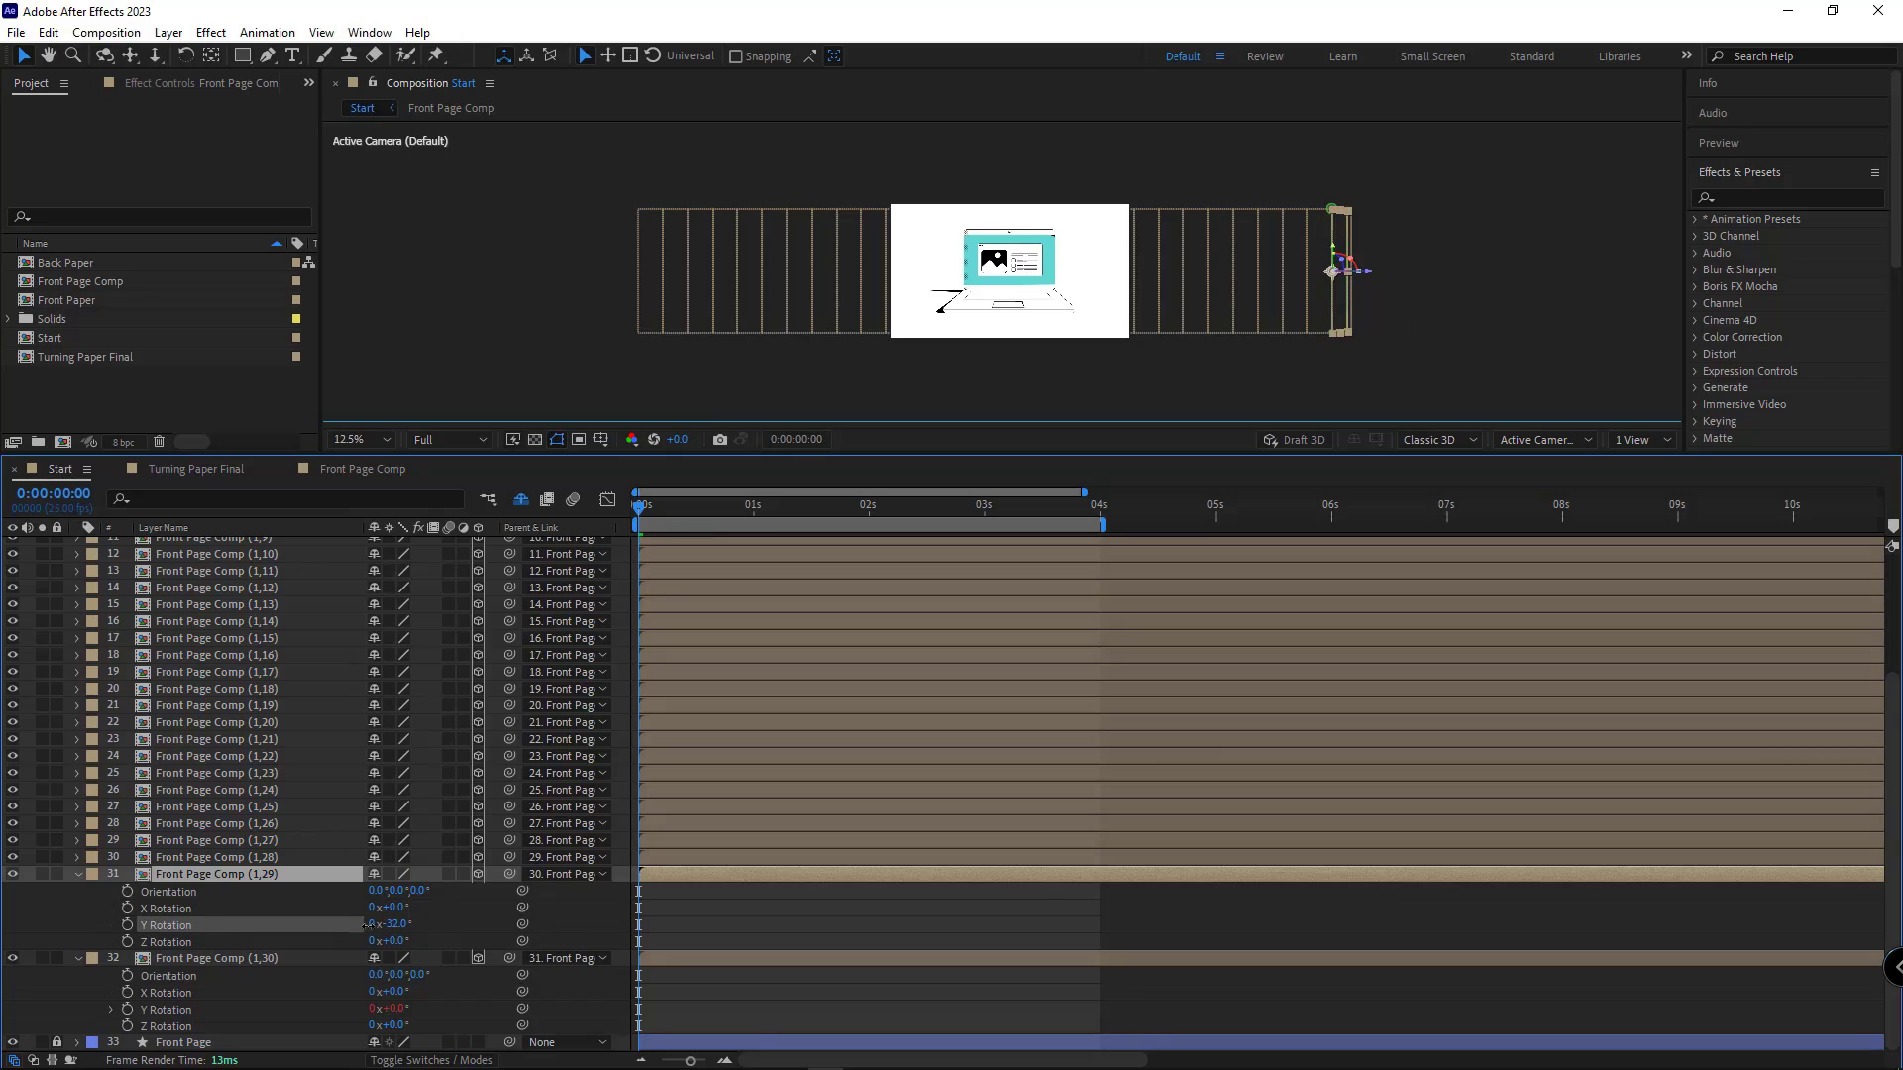
# Step: Change the expression to use thisComp.layer(index-1).transform.yRotation combined with value
pyautogui.click(110, 1009)
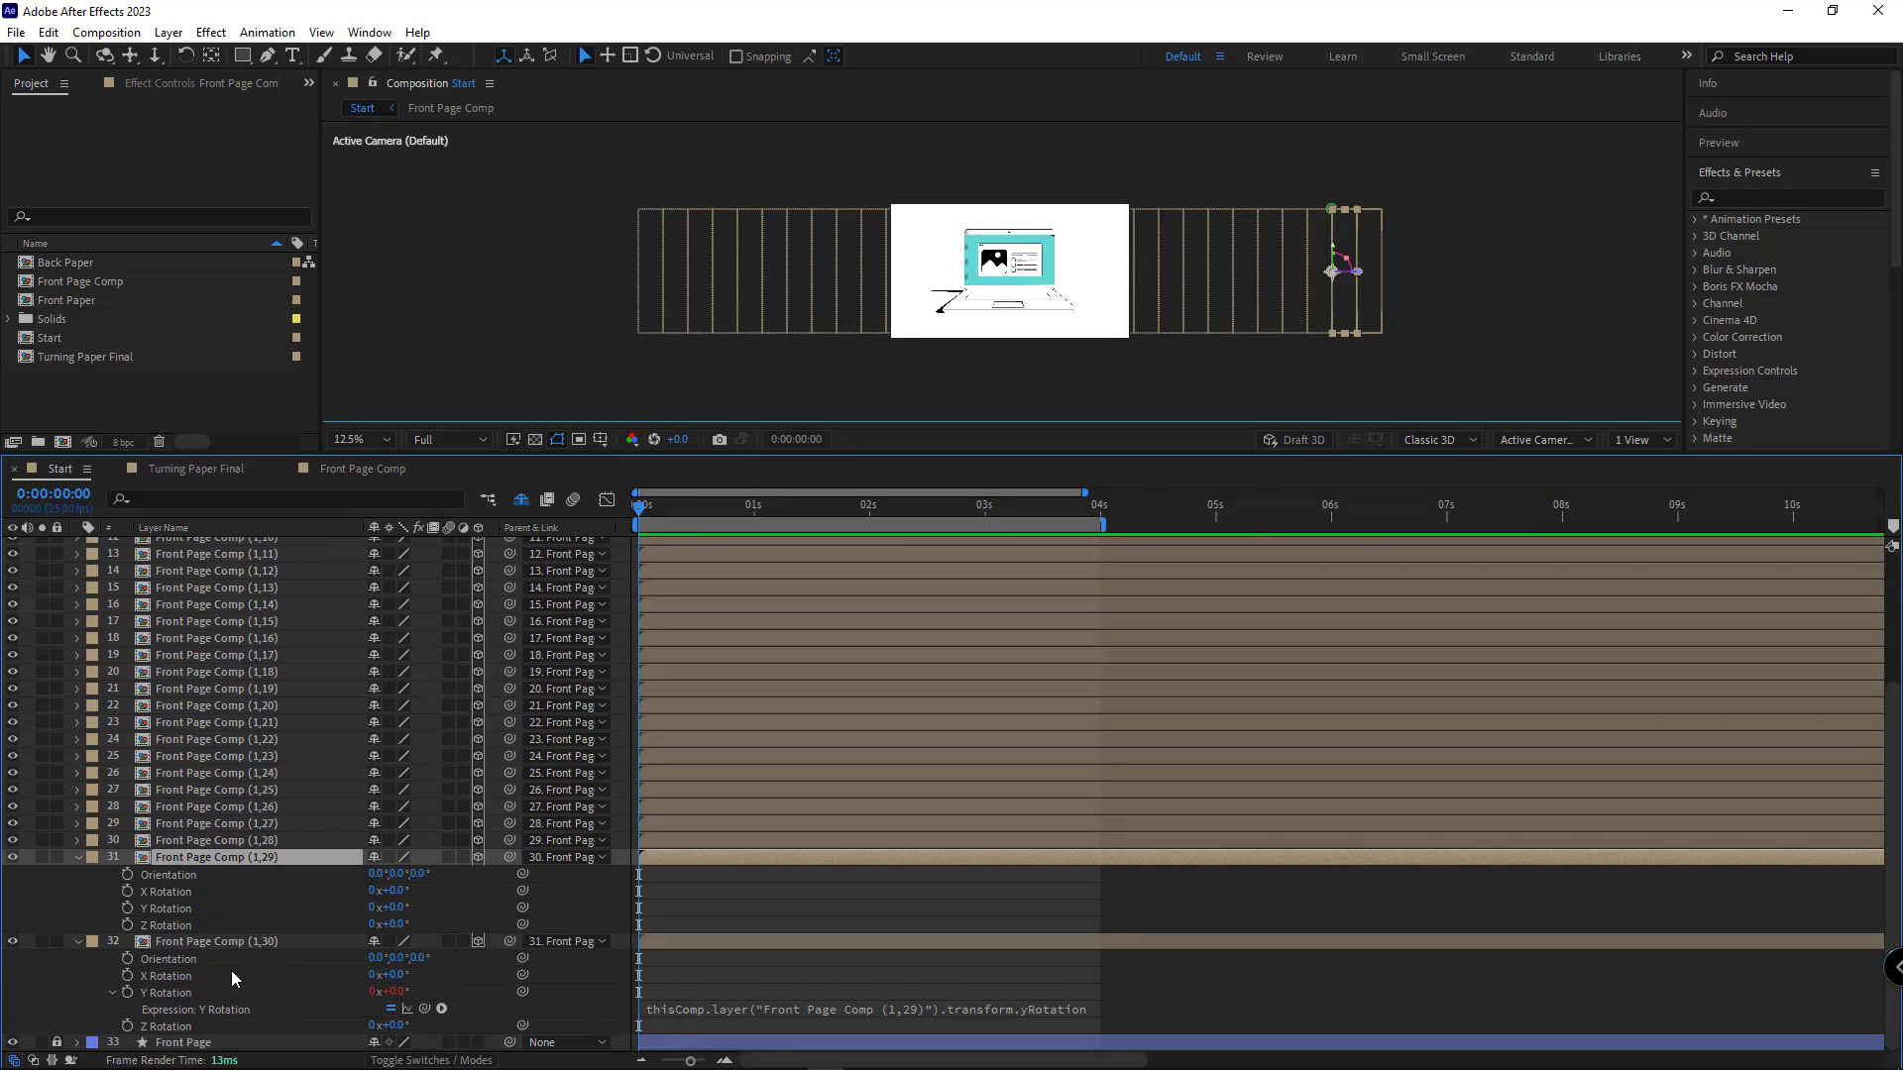
pyautogui.click(808, 1012)
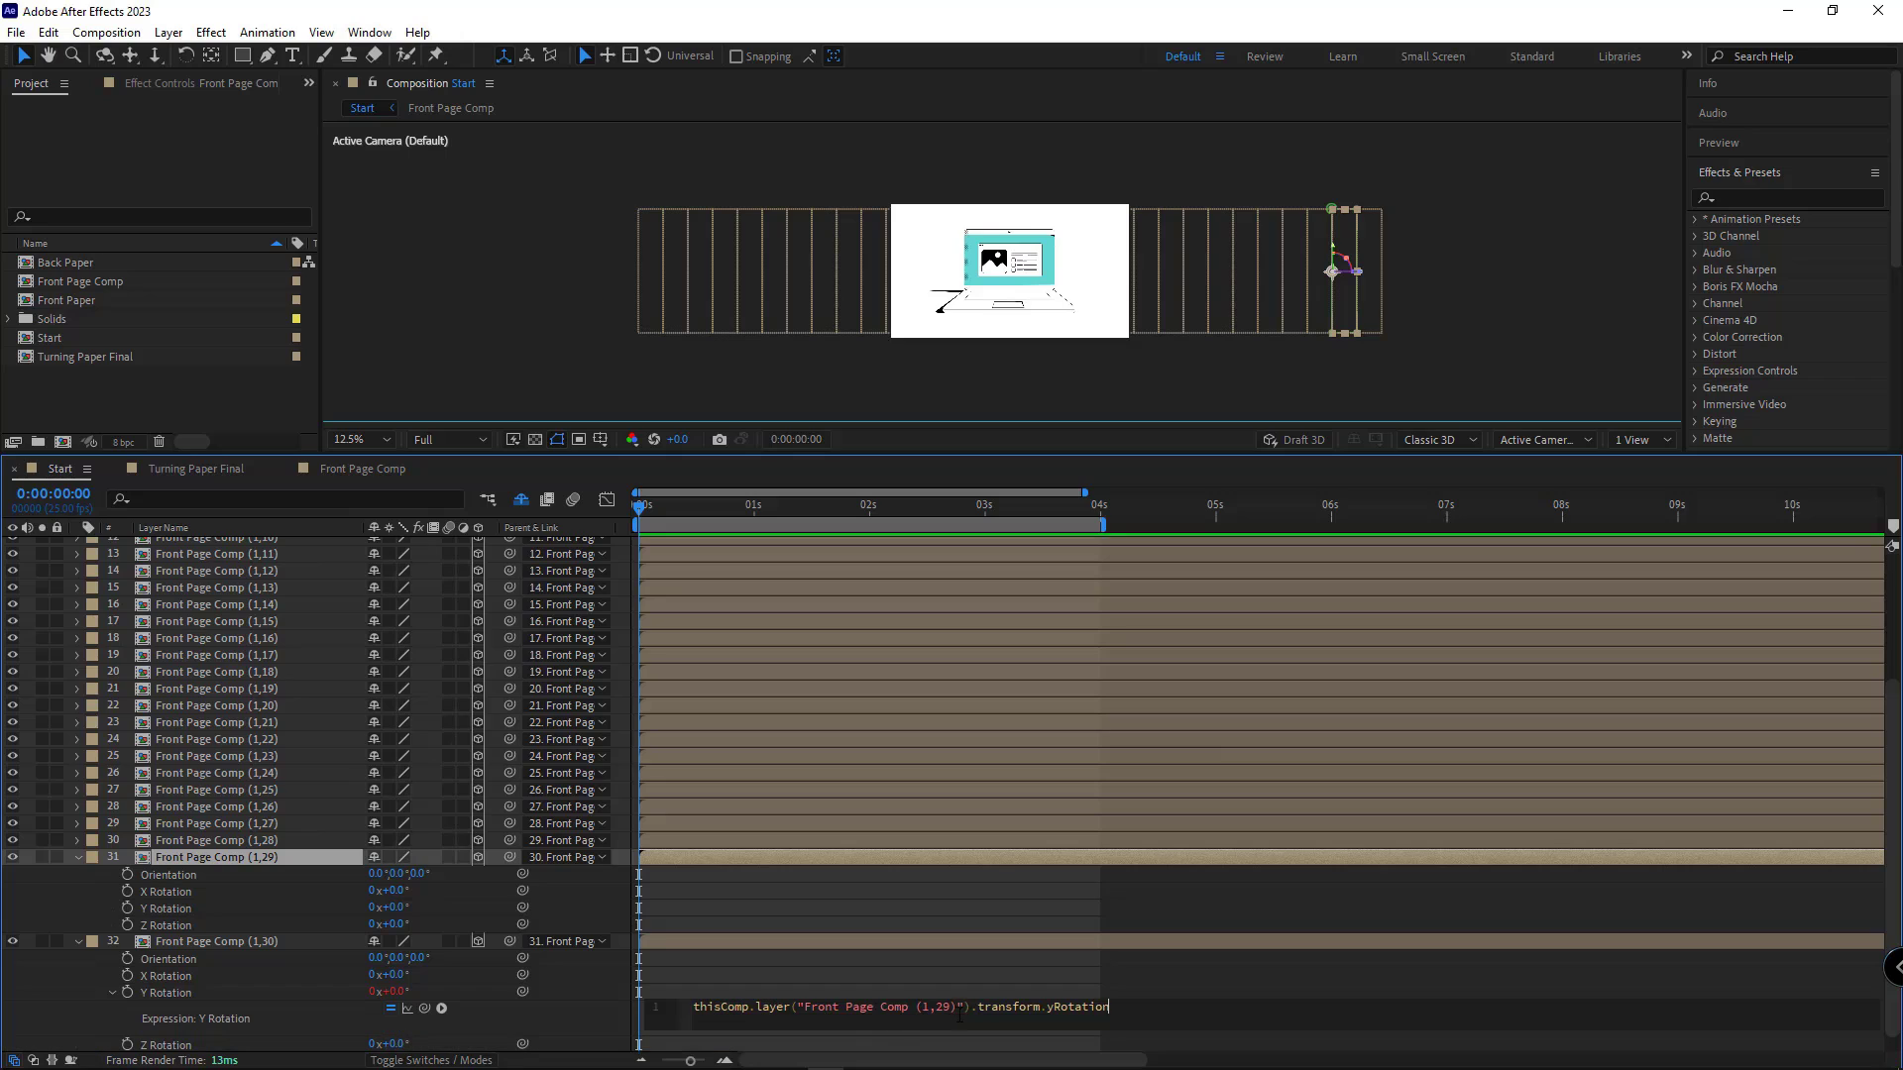
pyautogui.moveTo(959, 1007); pyautogui.dragTo(810, 1005)
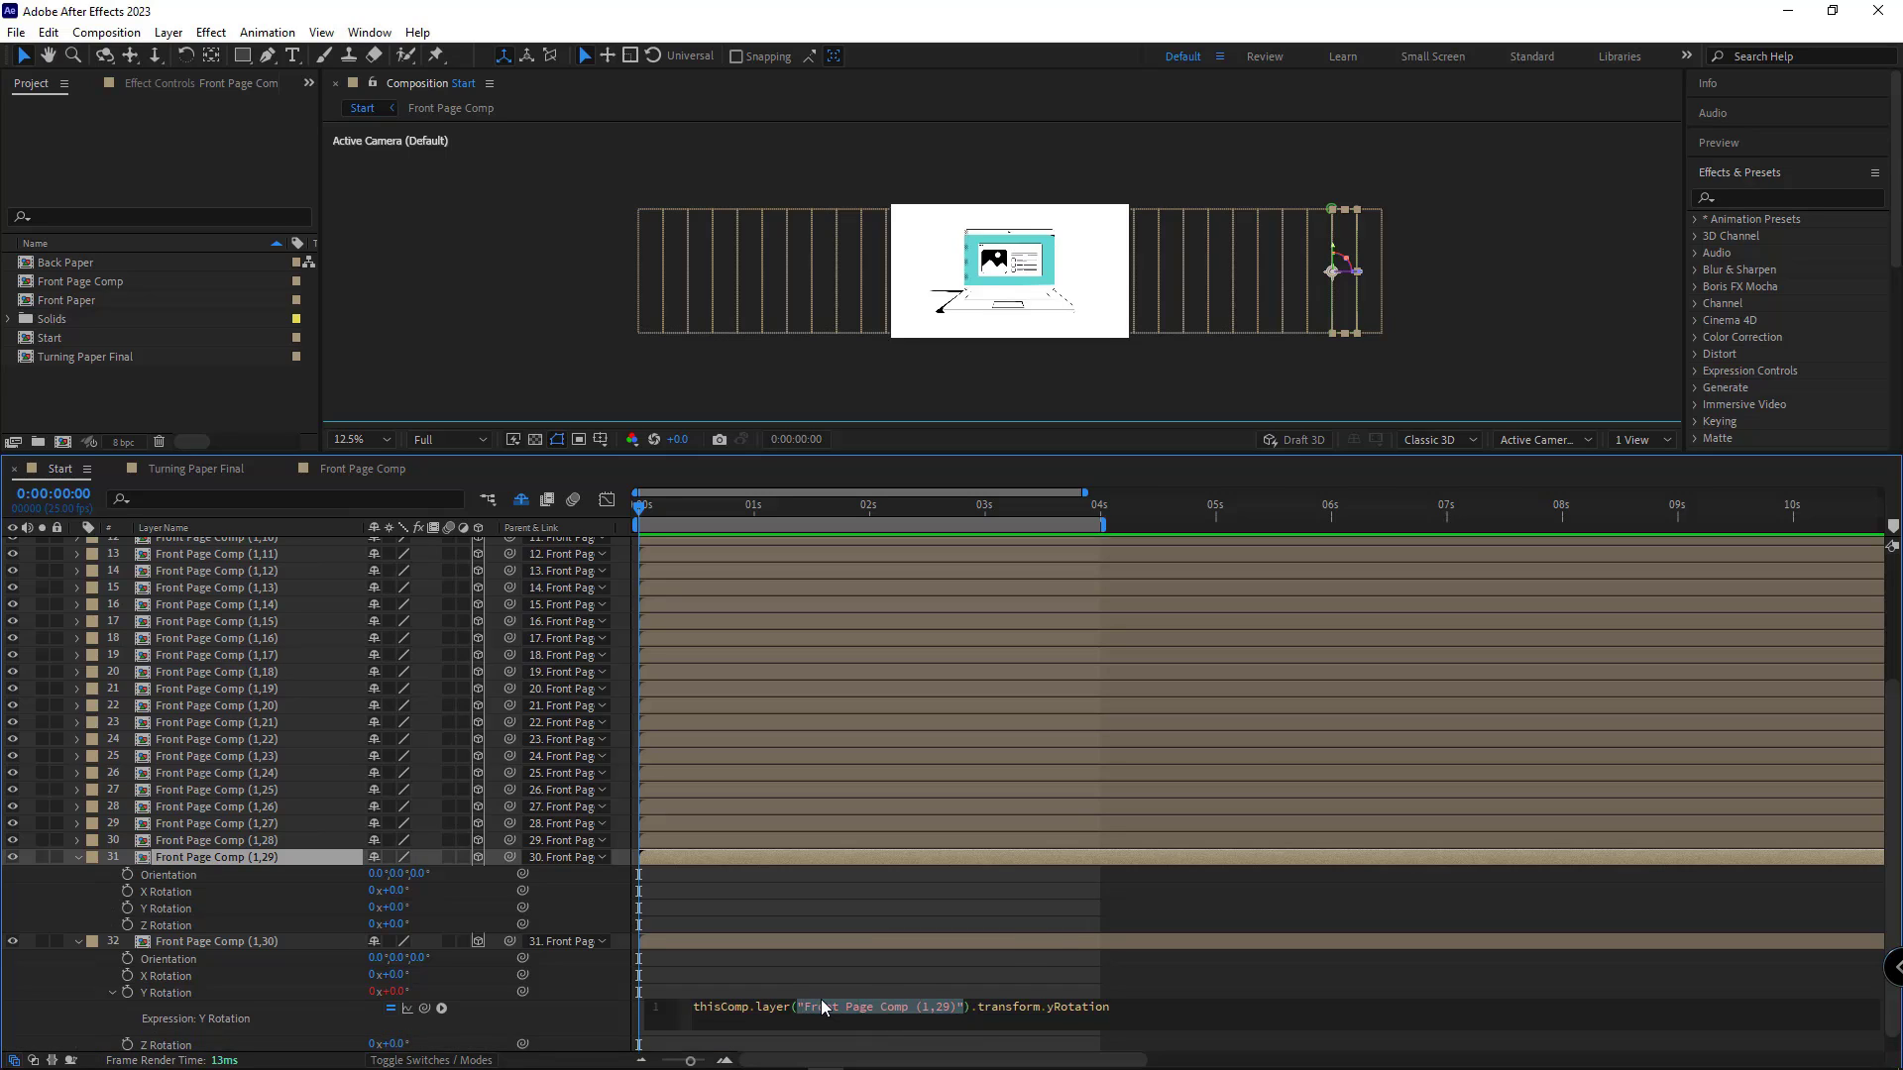
pyautogui.write('index')
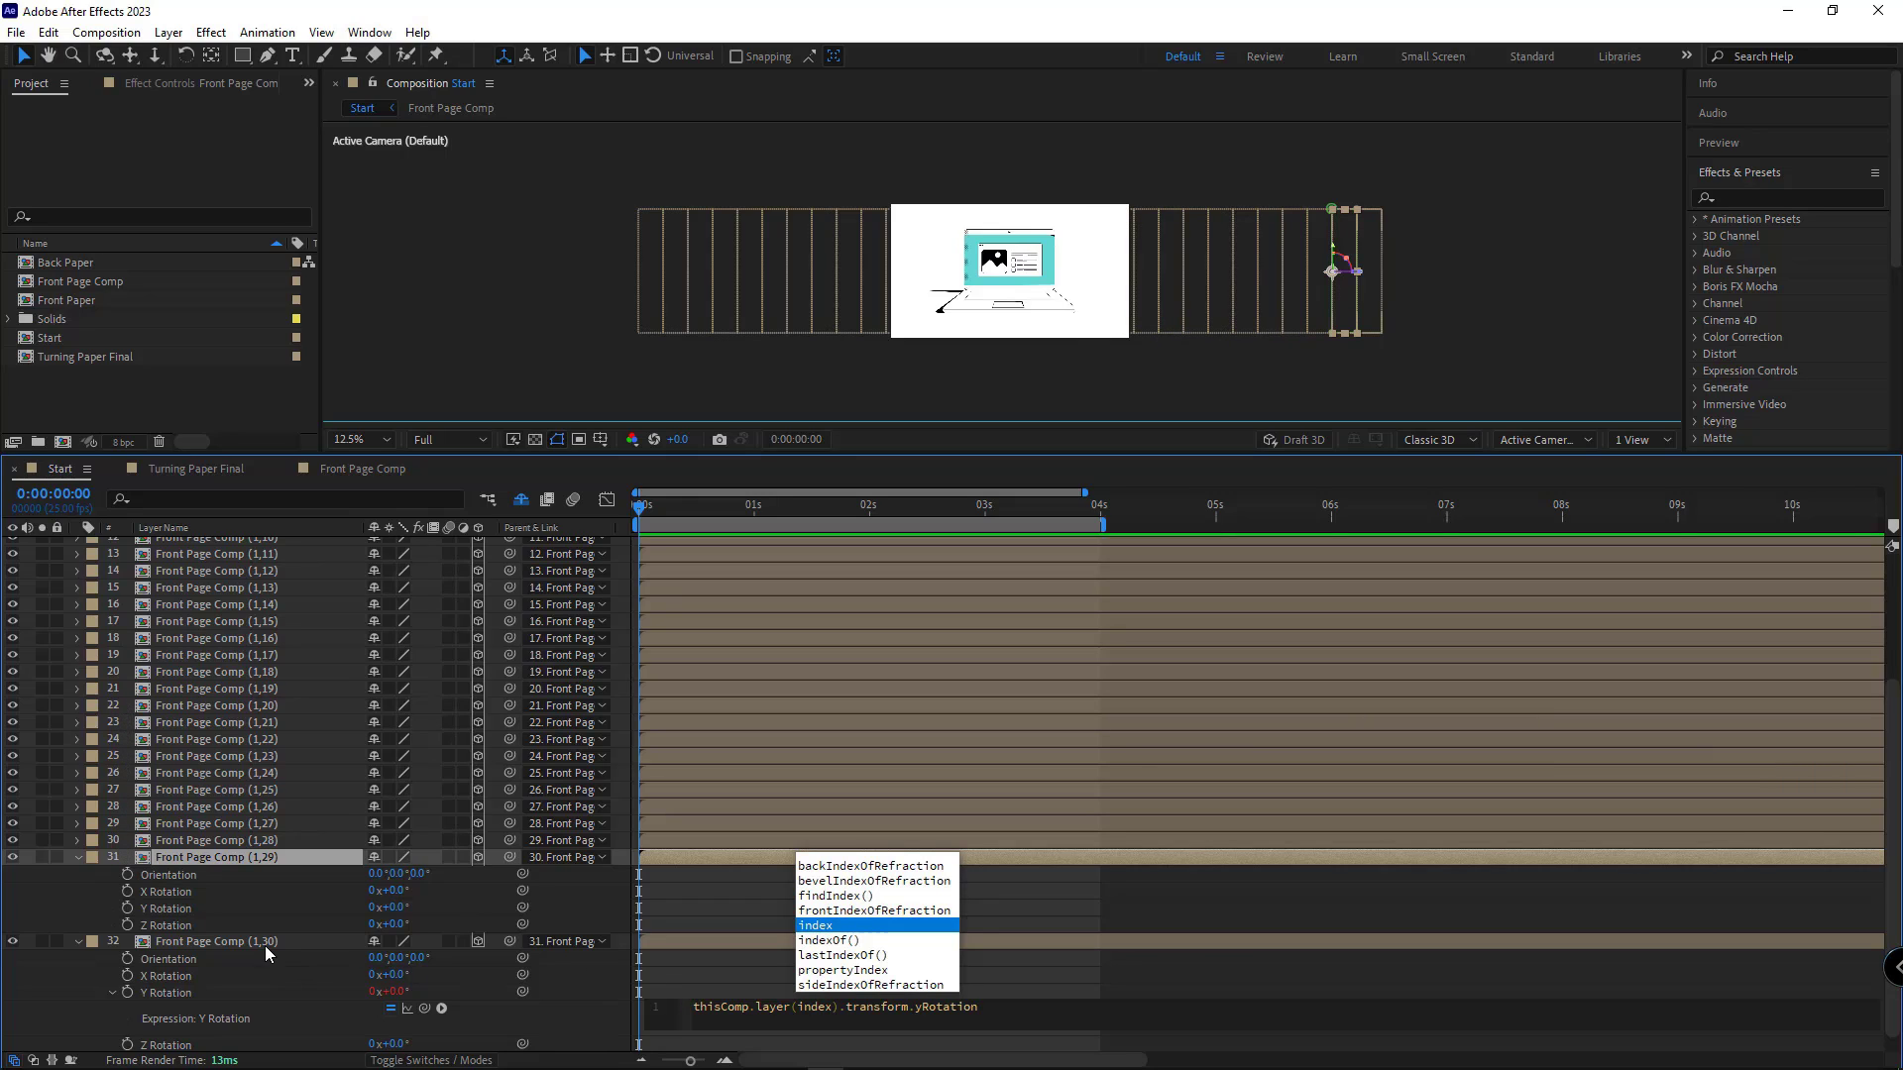
pyautogui.write('-1')
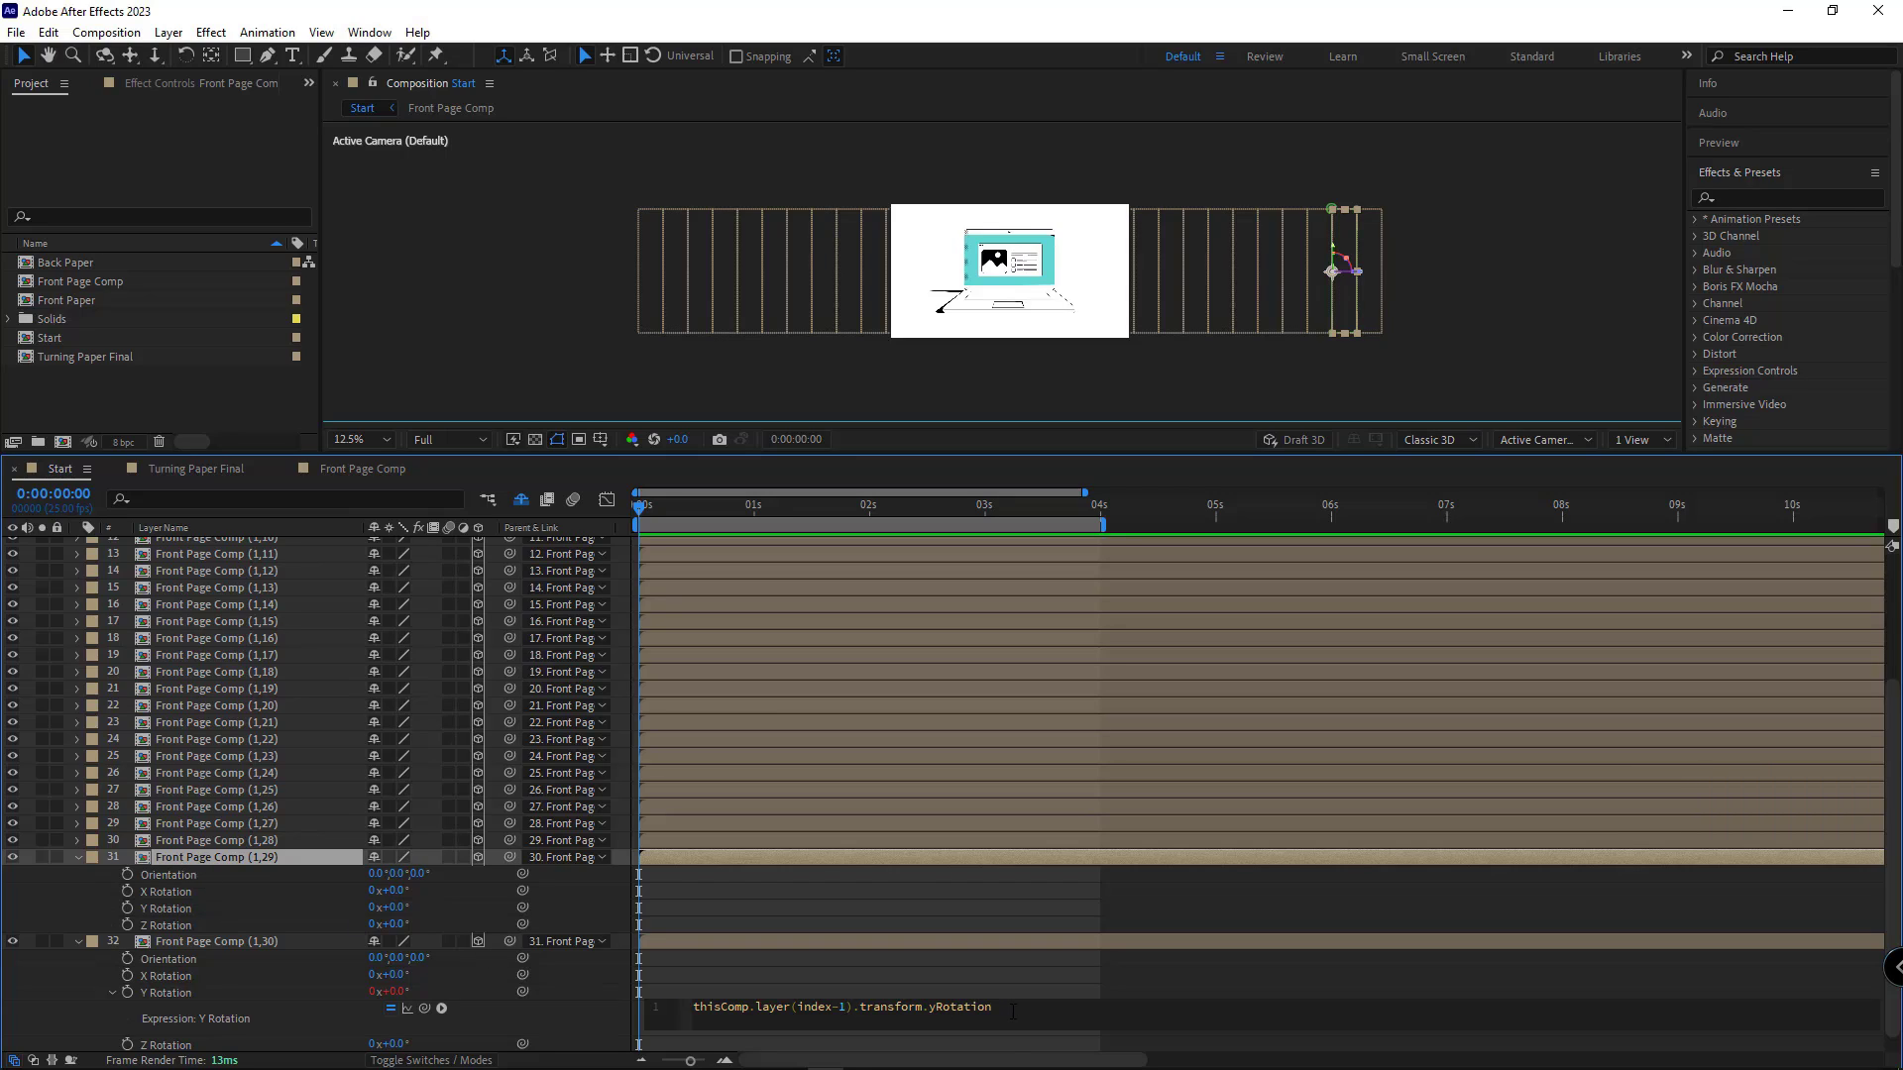
pyautogui.write('alue')
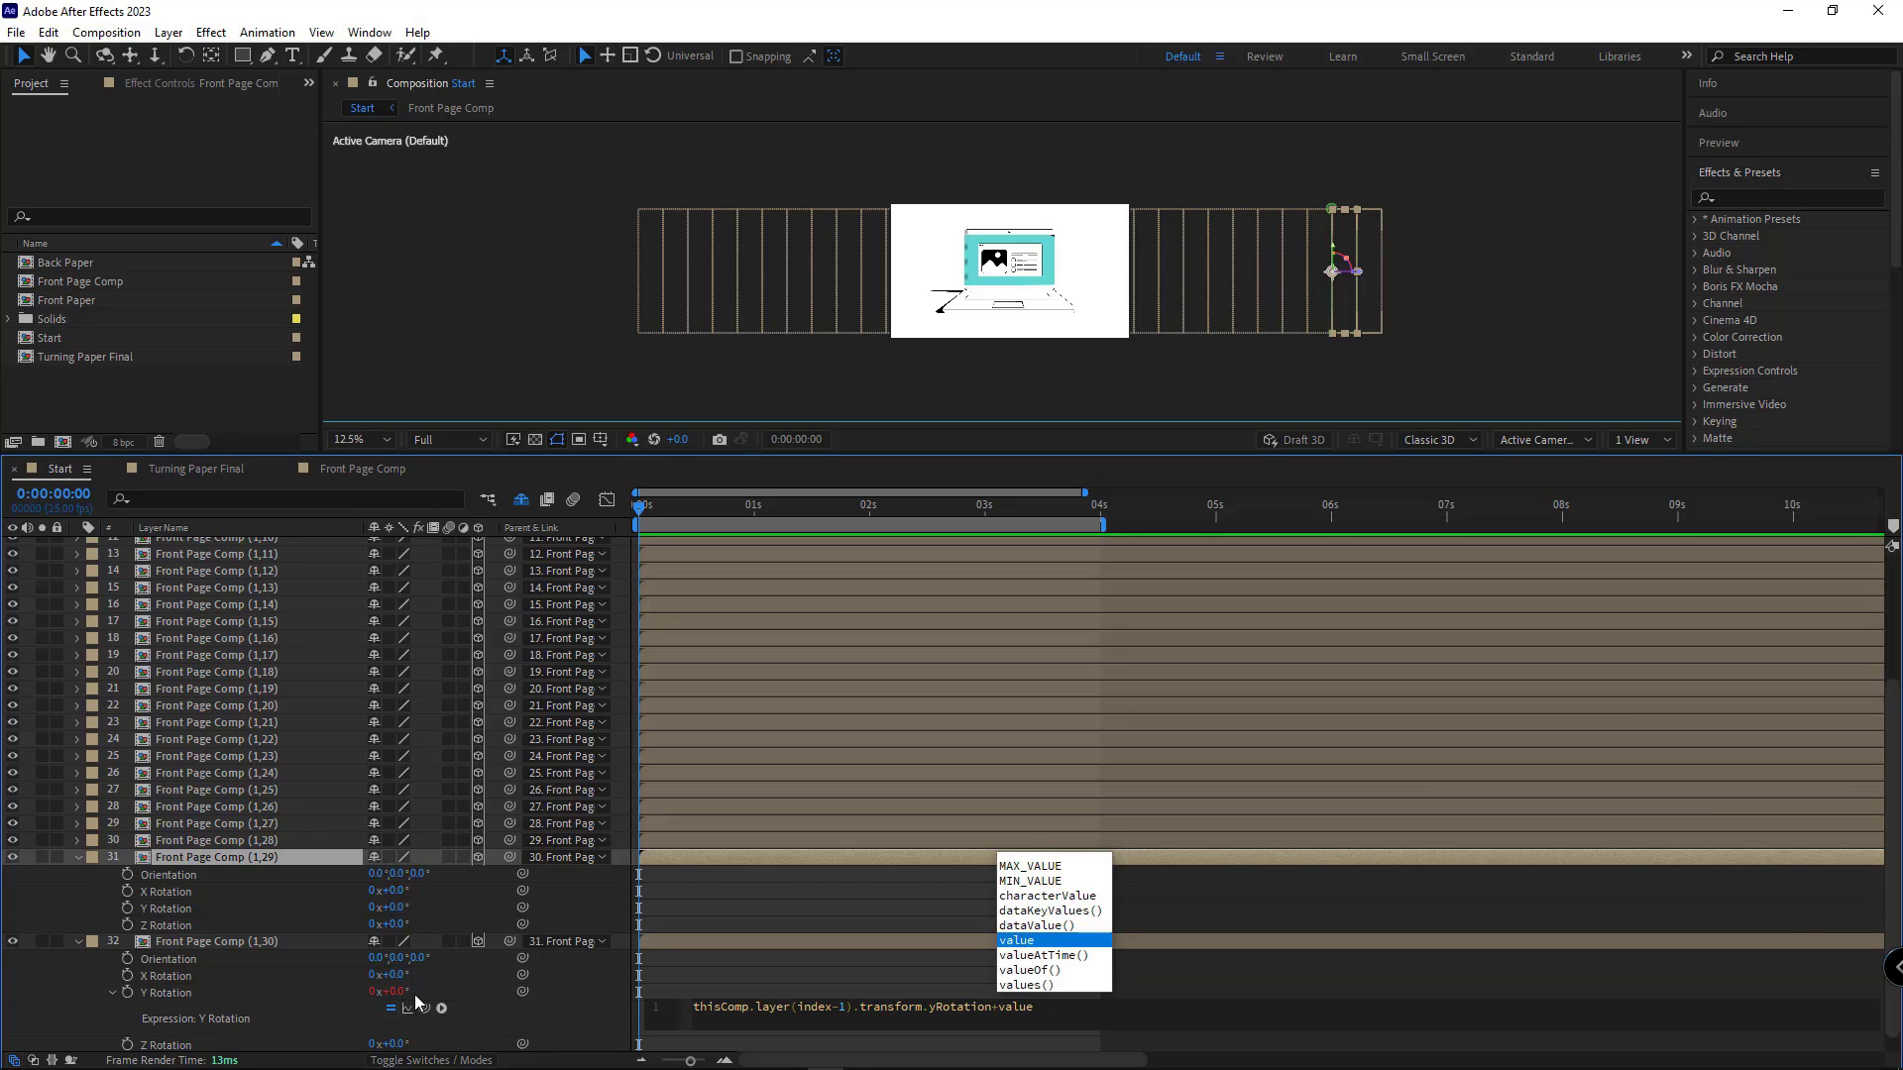
pyautogui.click(58, 987)
# Step: Commit the expression and copy only the Y Rotation expression
pyautogui.click(155, 991)
pyautogui.rightClick(155, 991)
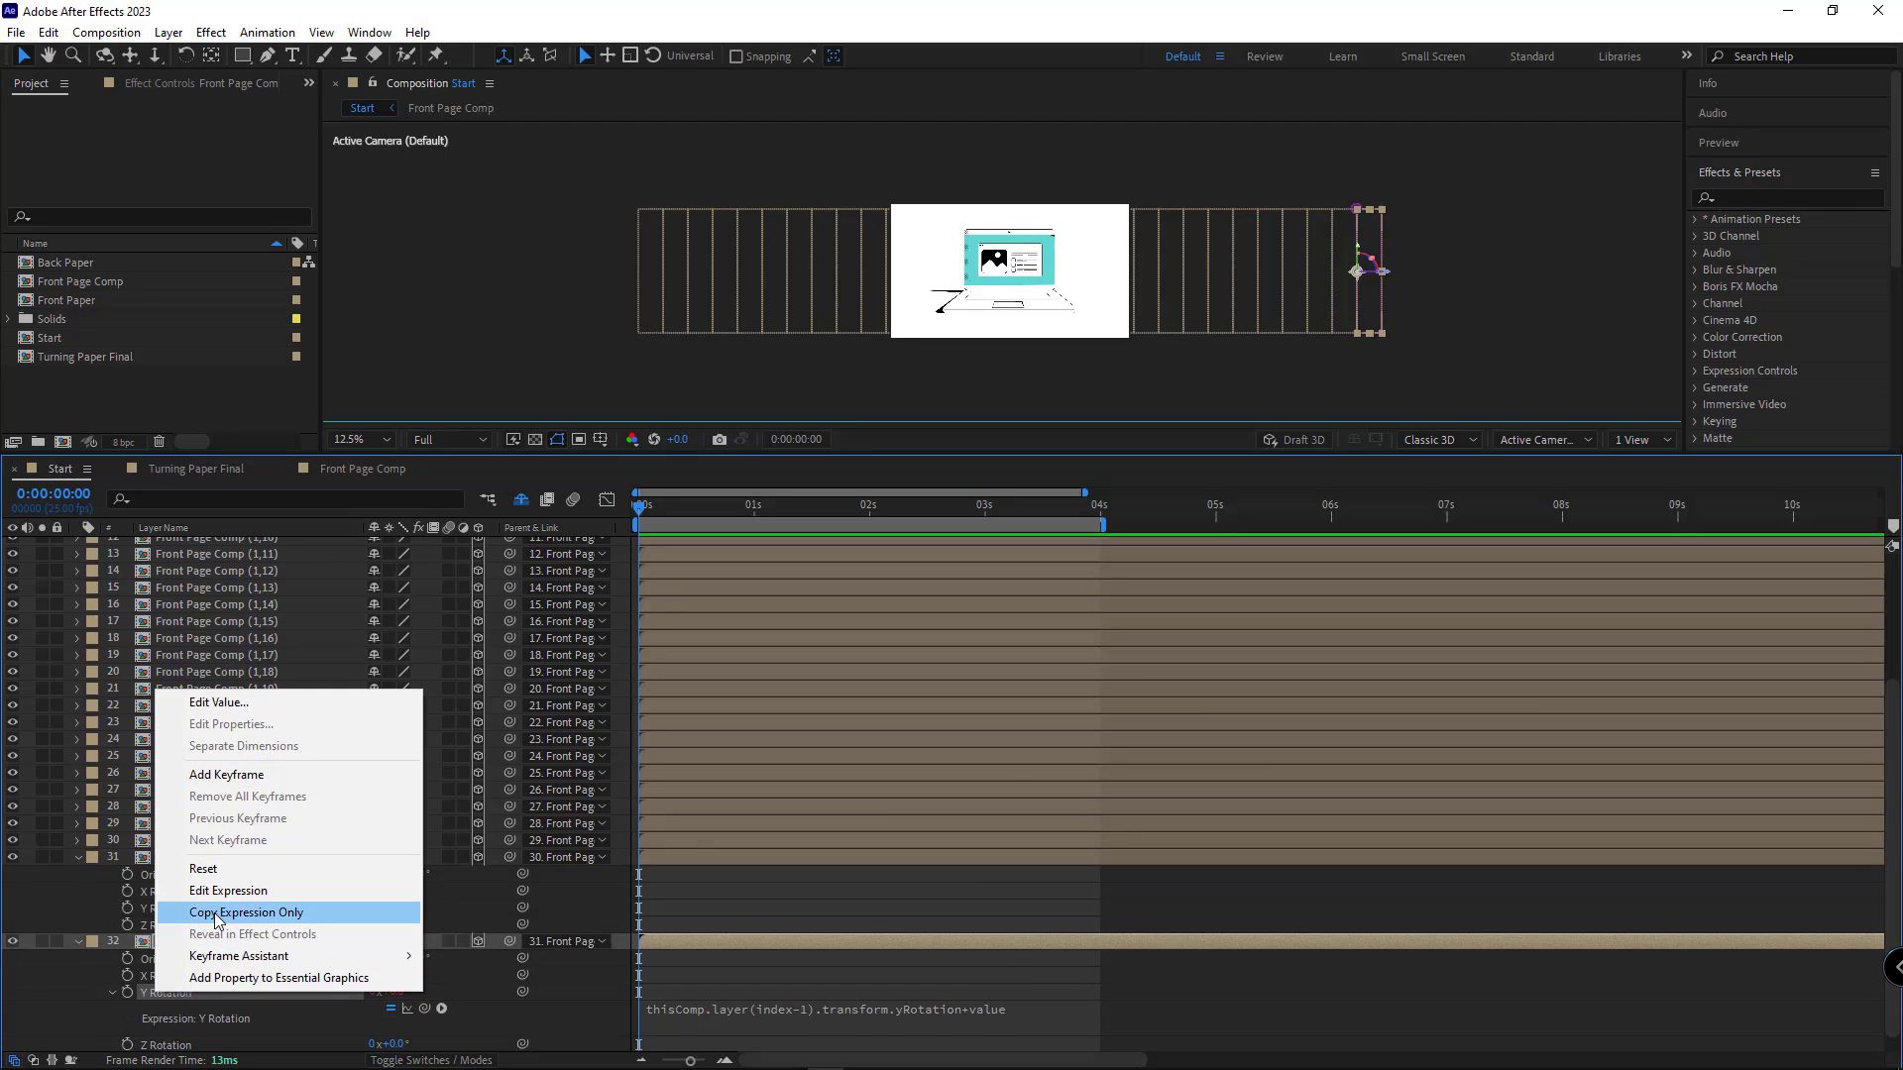
pyautogui.click(216, 918)
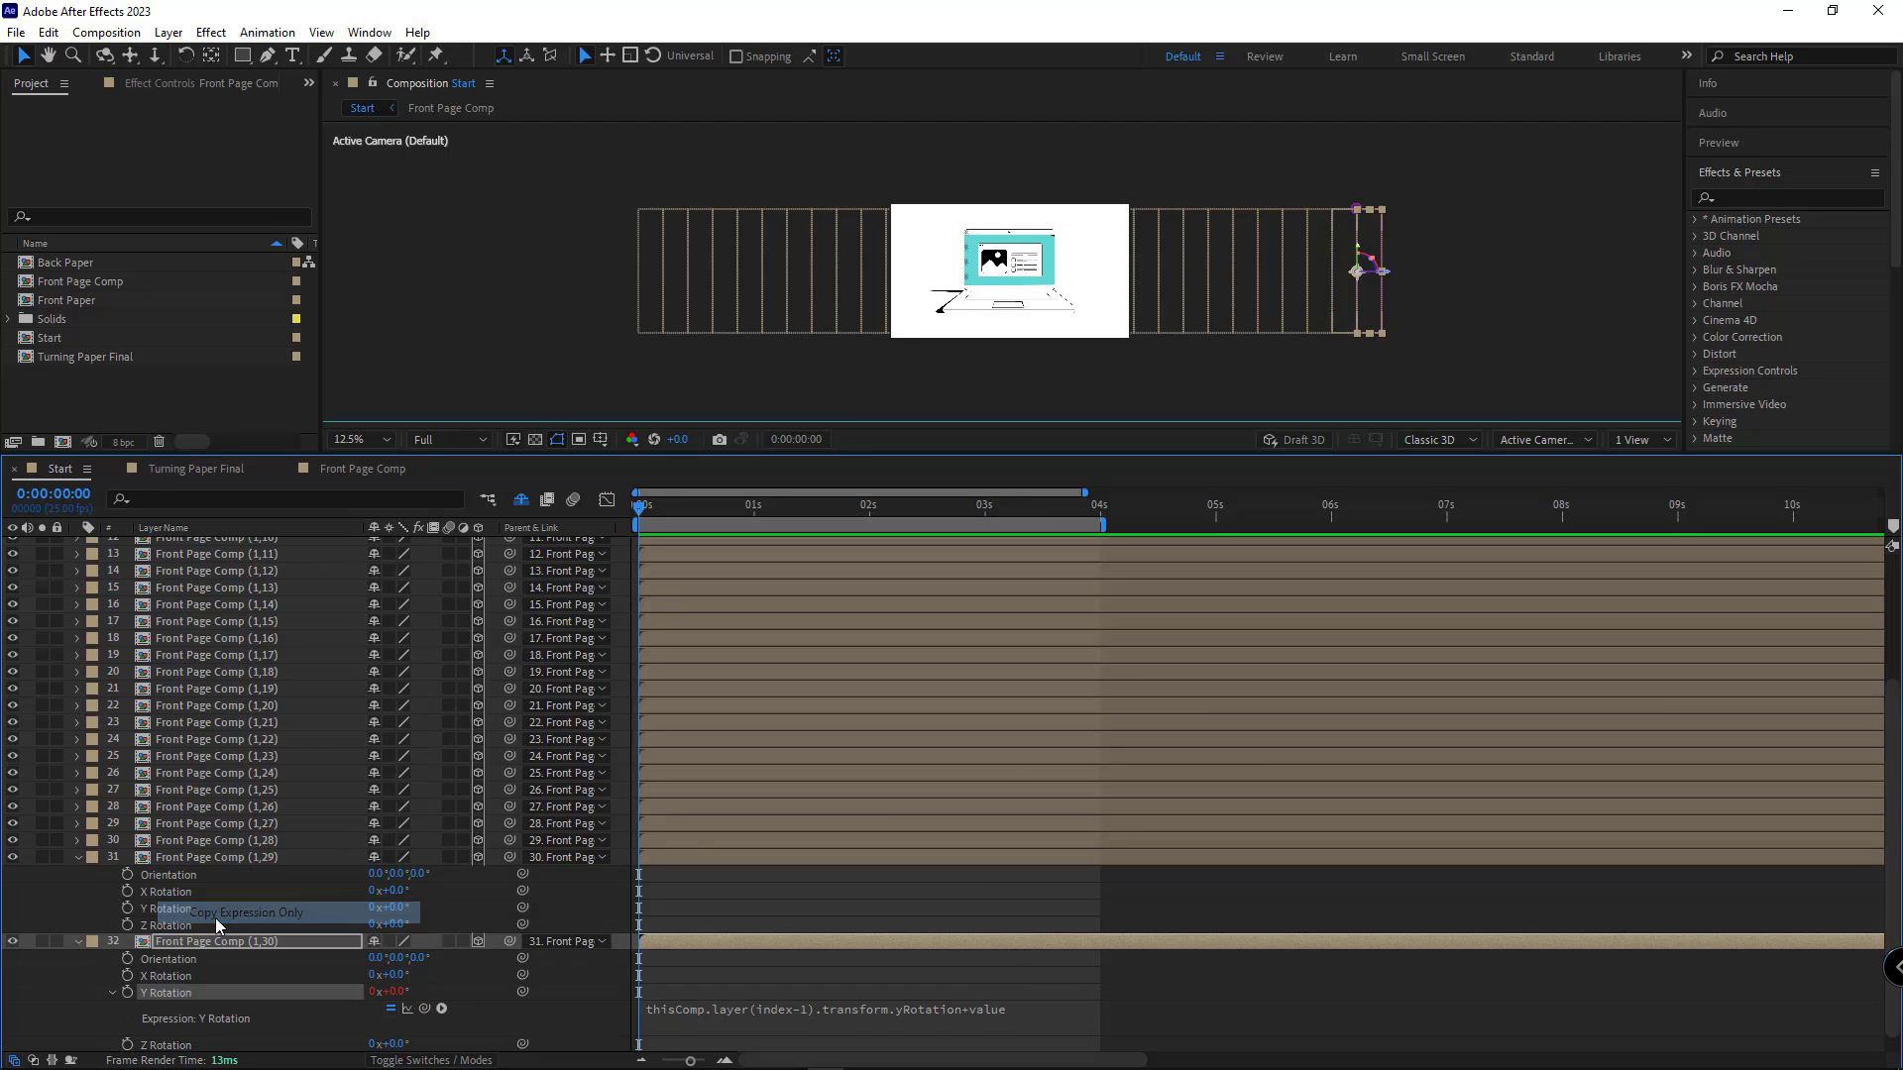
pyautogui.click(113, 994)
# Step: Filter the timeline to 'y rotation' and paste the expression onto strips 25 to 31
pyautogui.click(205, 866)
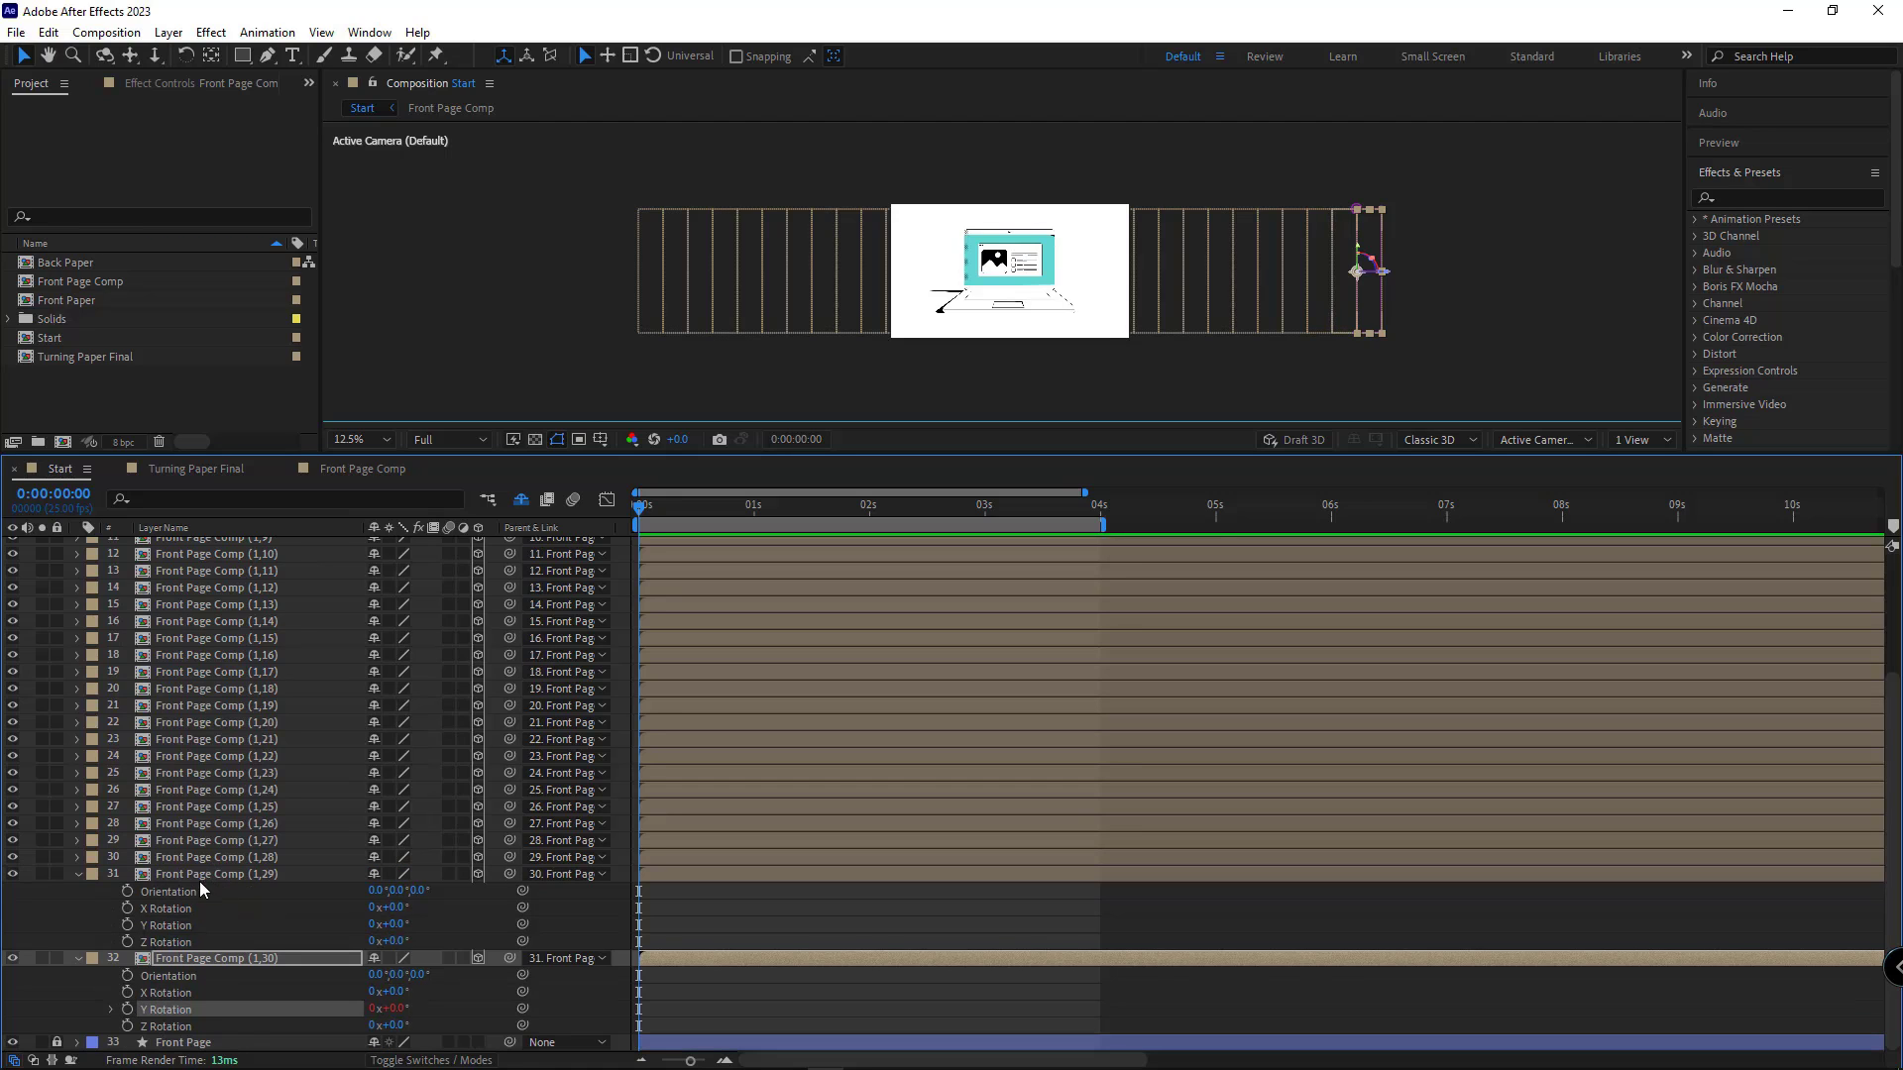
pyautogui.scroll(3, 220, 850)
pyautogui.hotkey('ctrl', 'a')
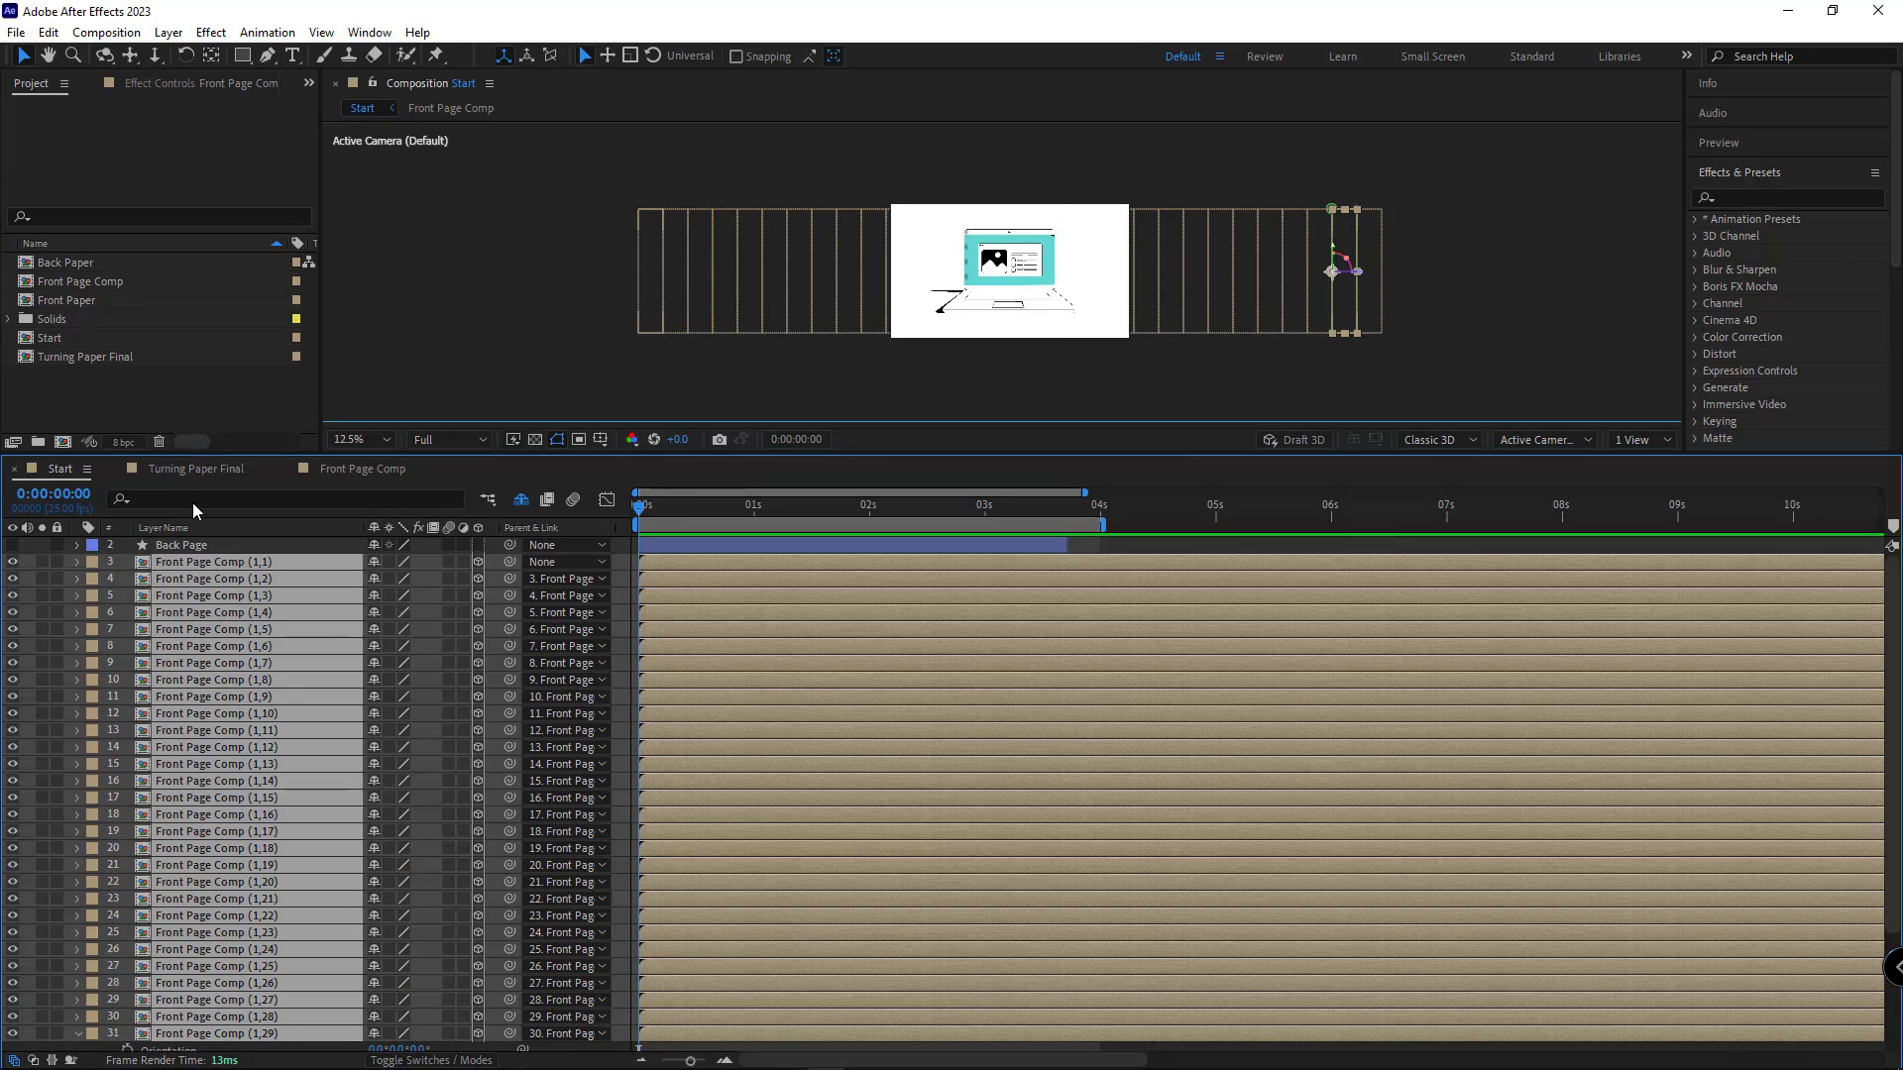
pyautogui.click(186, 498)
pyautogui.write('y rotation')
pyautogui.click(277, 928)
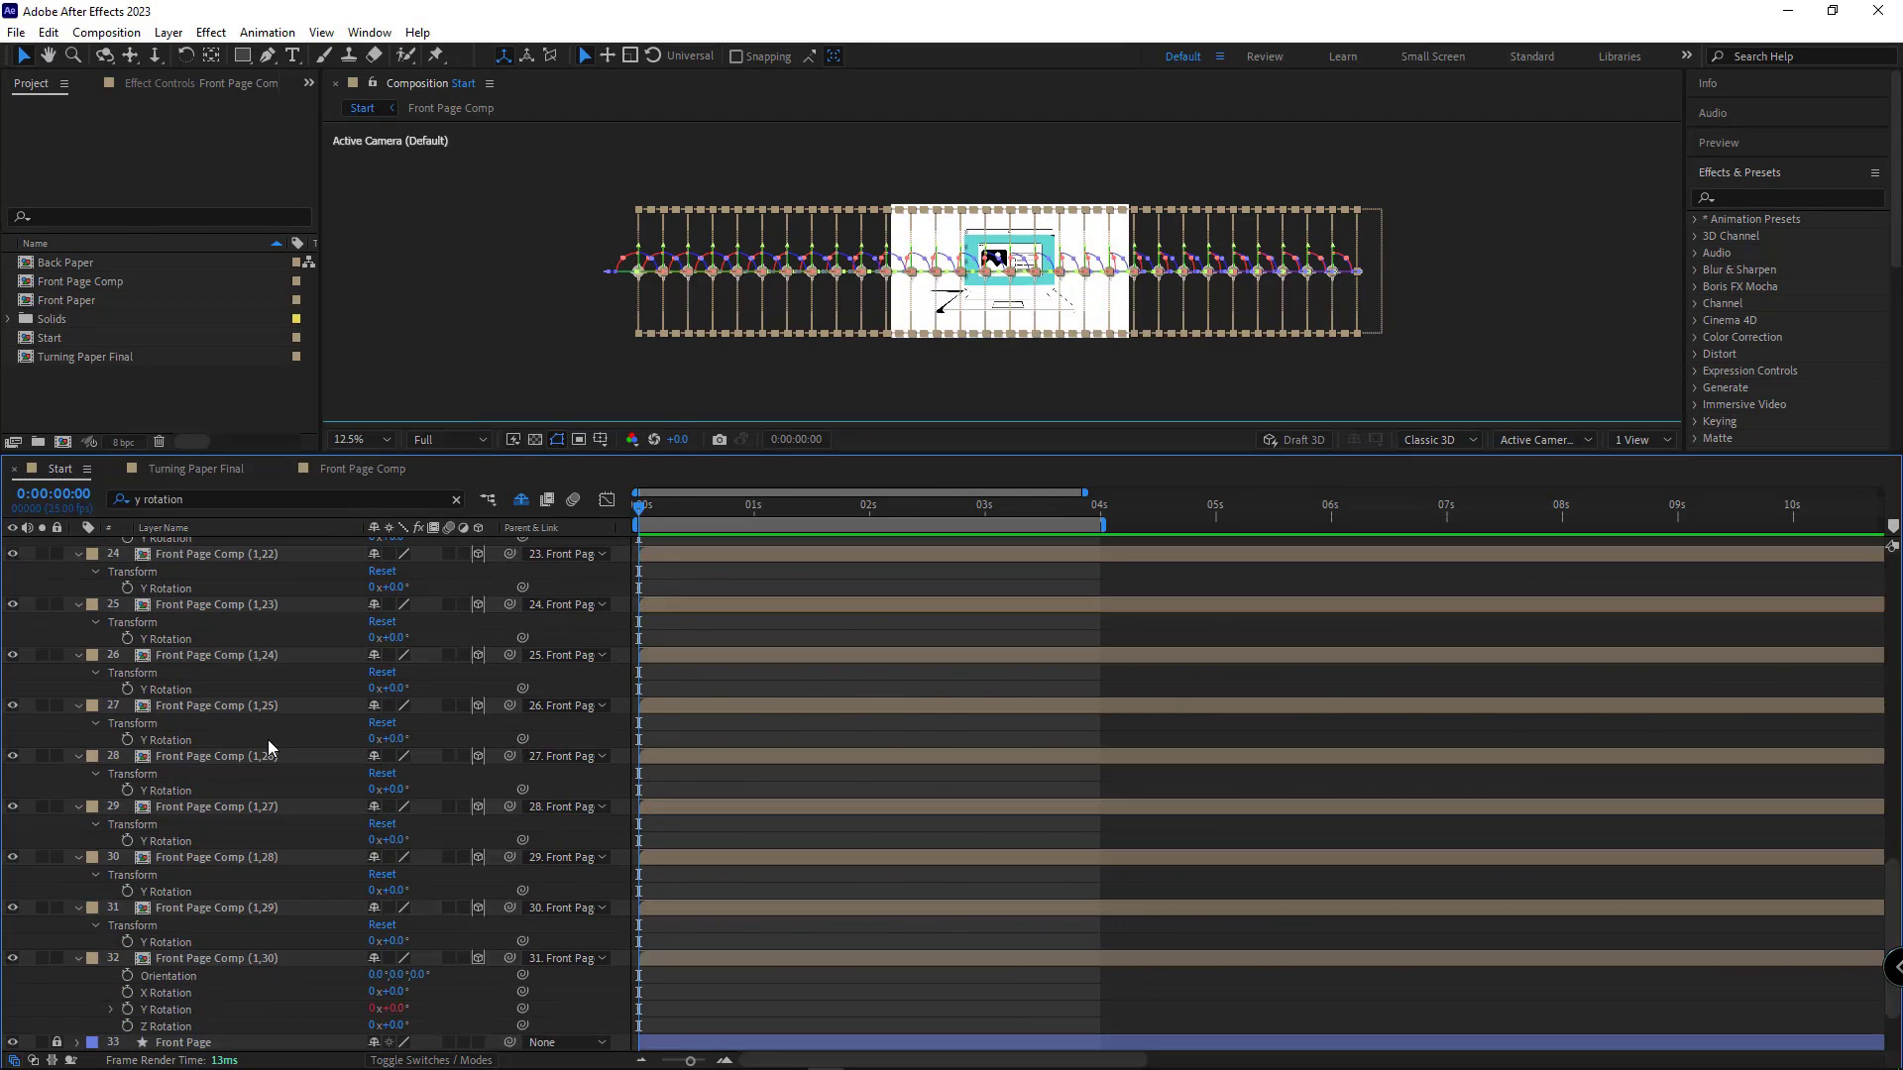
pyautogui.moveTo(277, 928); pyautogui.dragTo(179, 555)
pyautogui.hotkey('ctrl', 'v')
# Step: Paste the expression onto the remaining strips' Y Rotations up to the first strip
pyautogui.scroll(5, 282, 841)
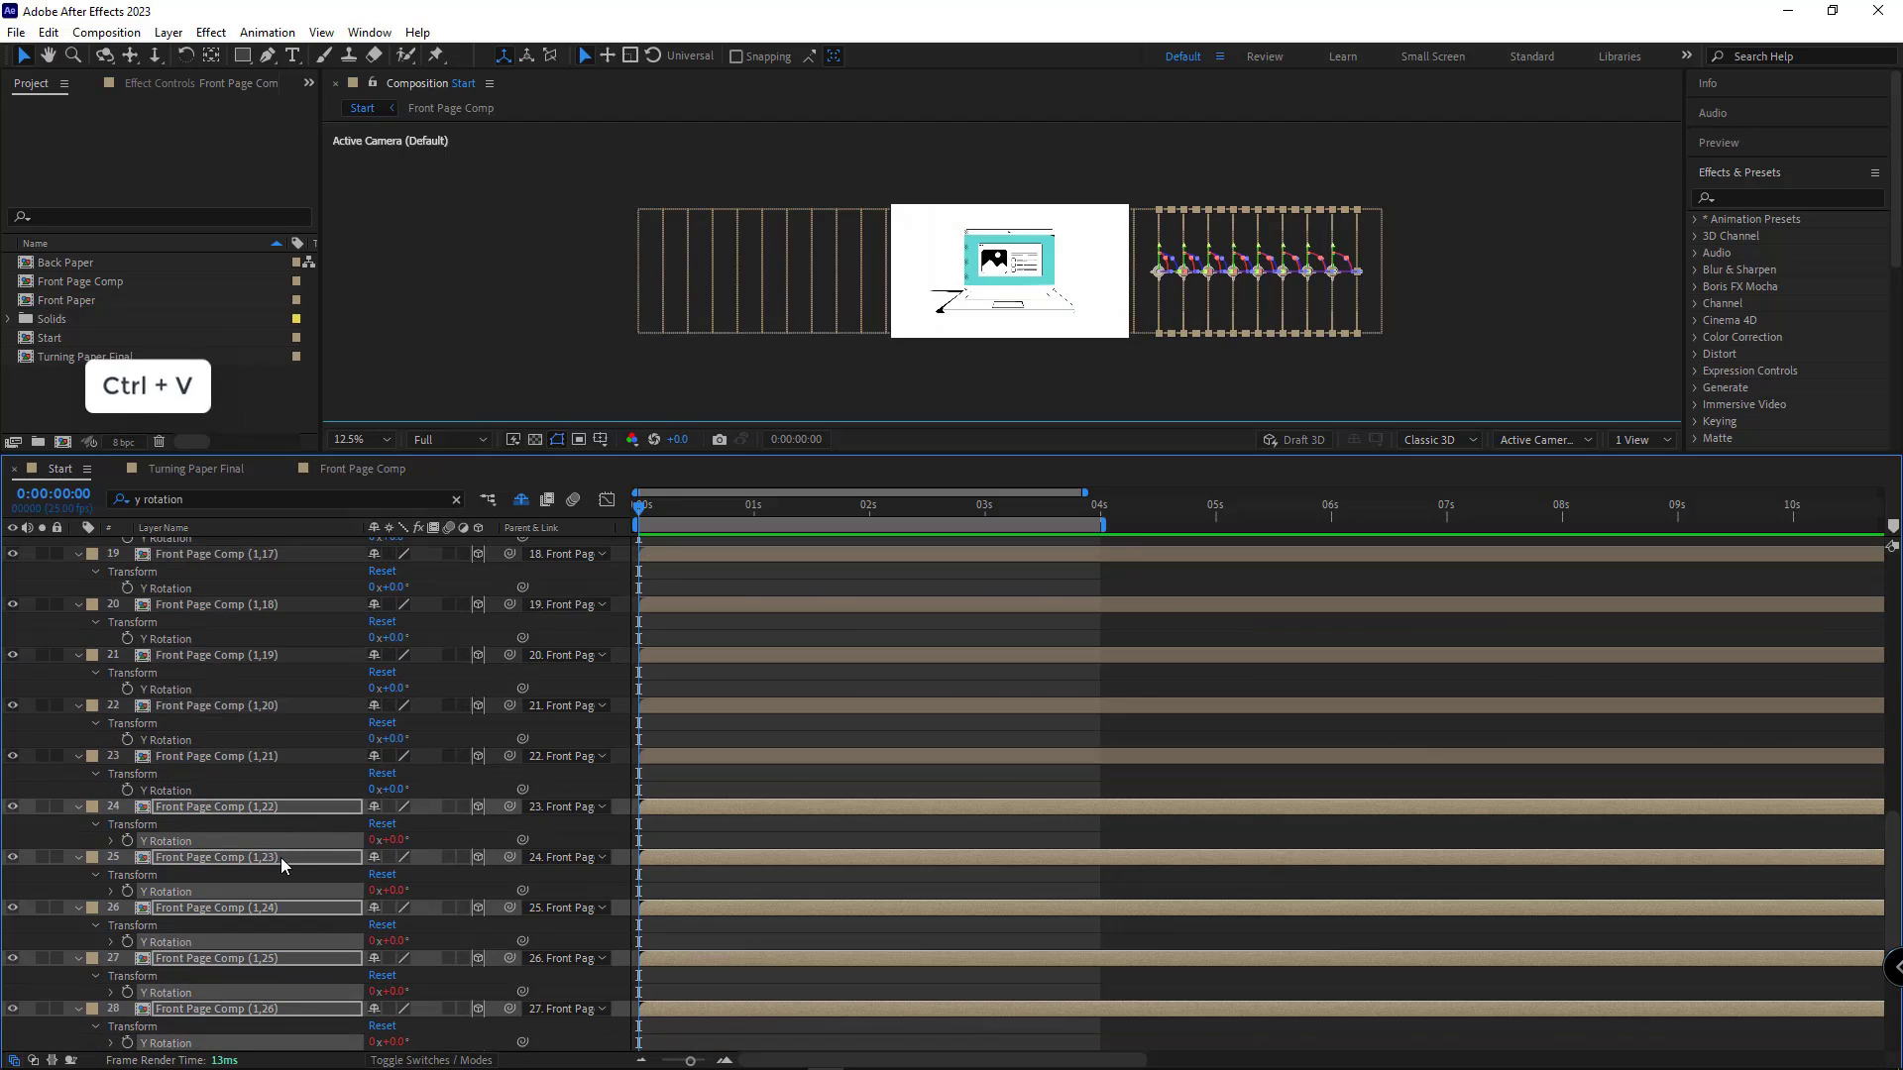
pyautogui.moveTo(182, 895); pyautogui.dragTo(228, 589)
pyautogui.scroll(5, 233, 733)
pyautogui.moveTo(233, 734); pyautogui.dragTo(181, 597)
pyautogui.scroll(6, 208, 729)
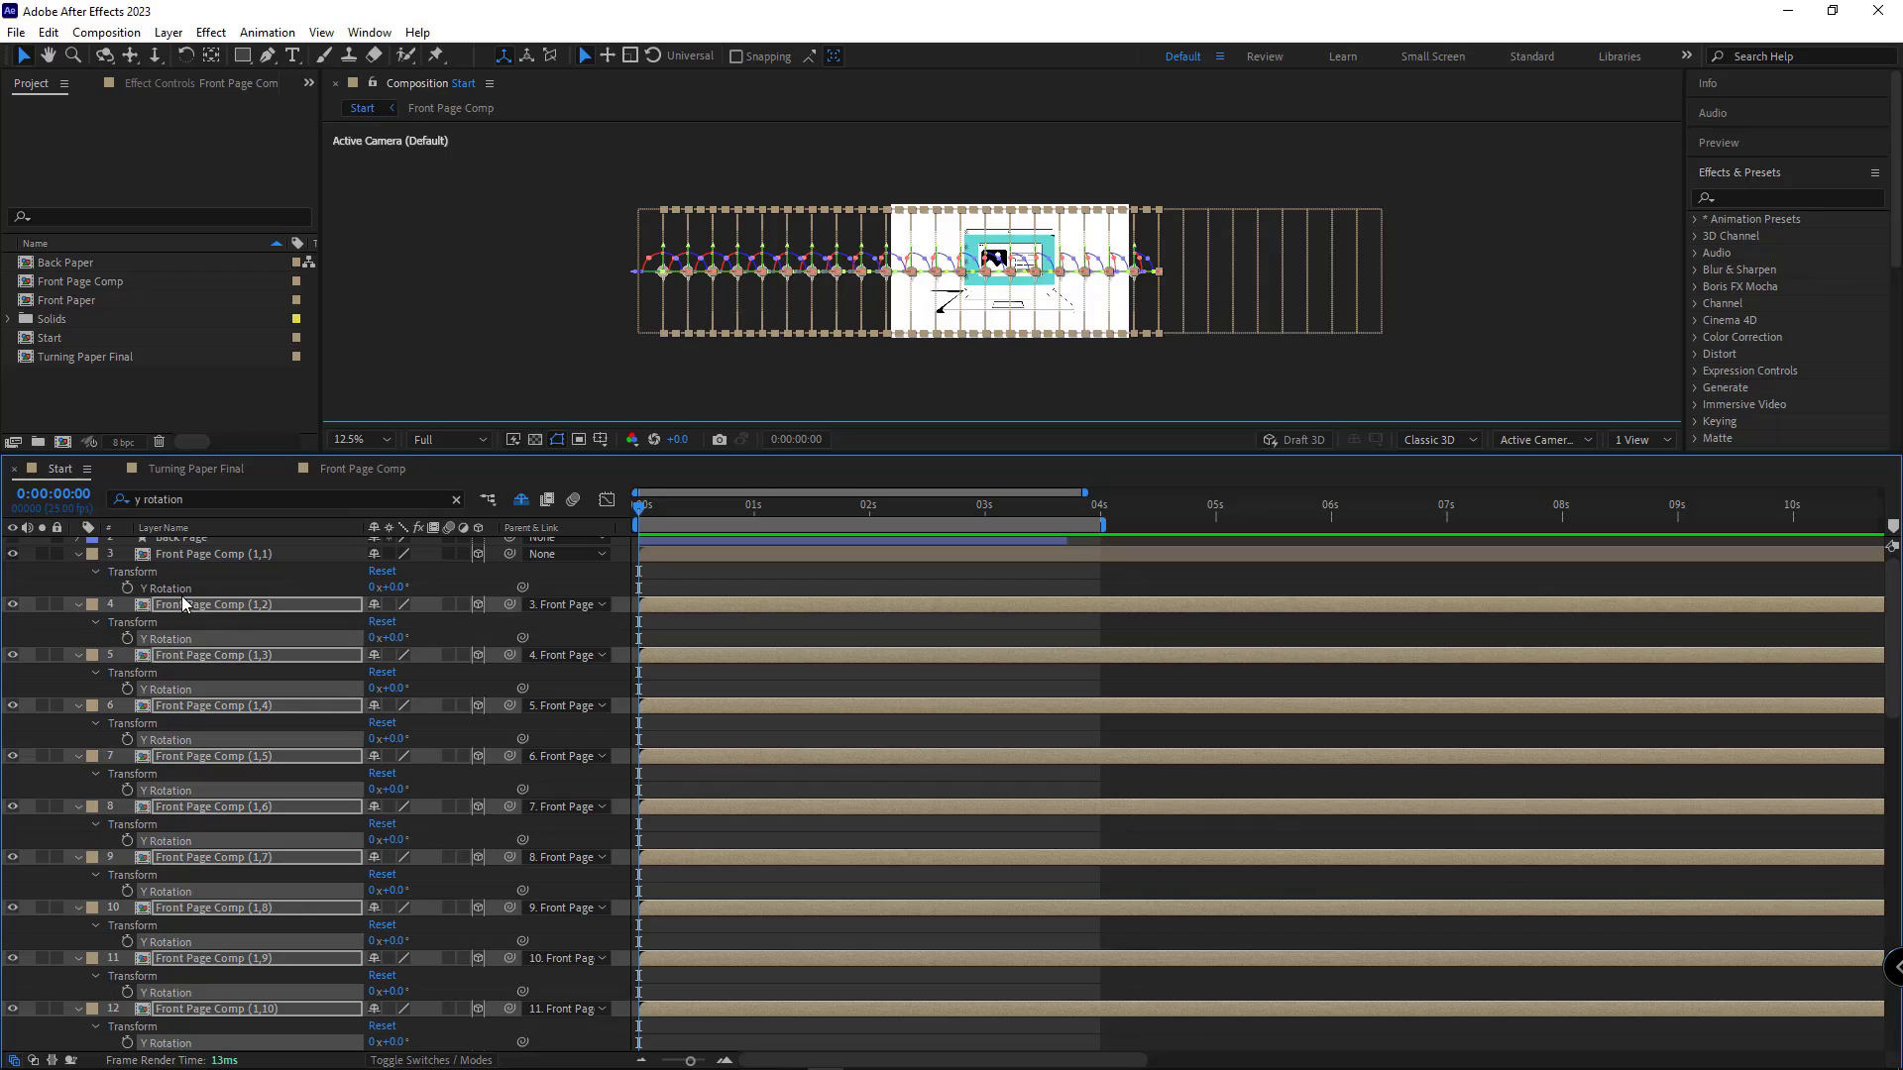
pyautogui.moveTo(253, 680); pyautogui.dragTo(167, 603)
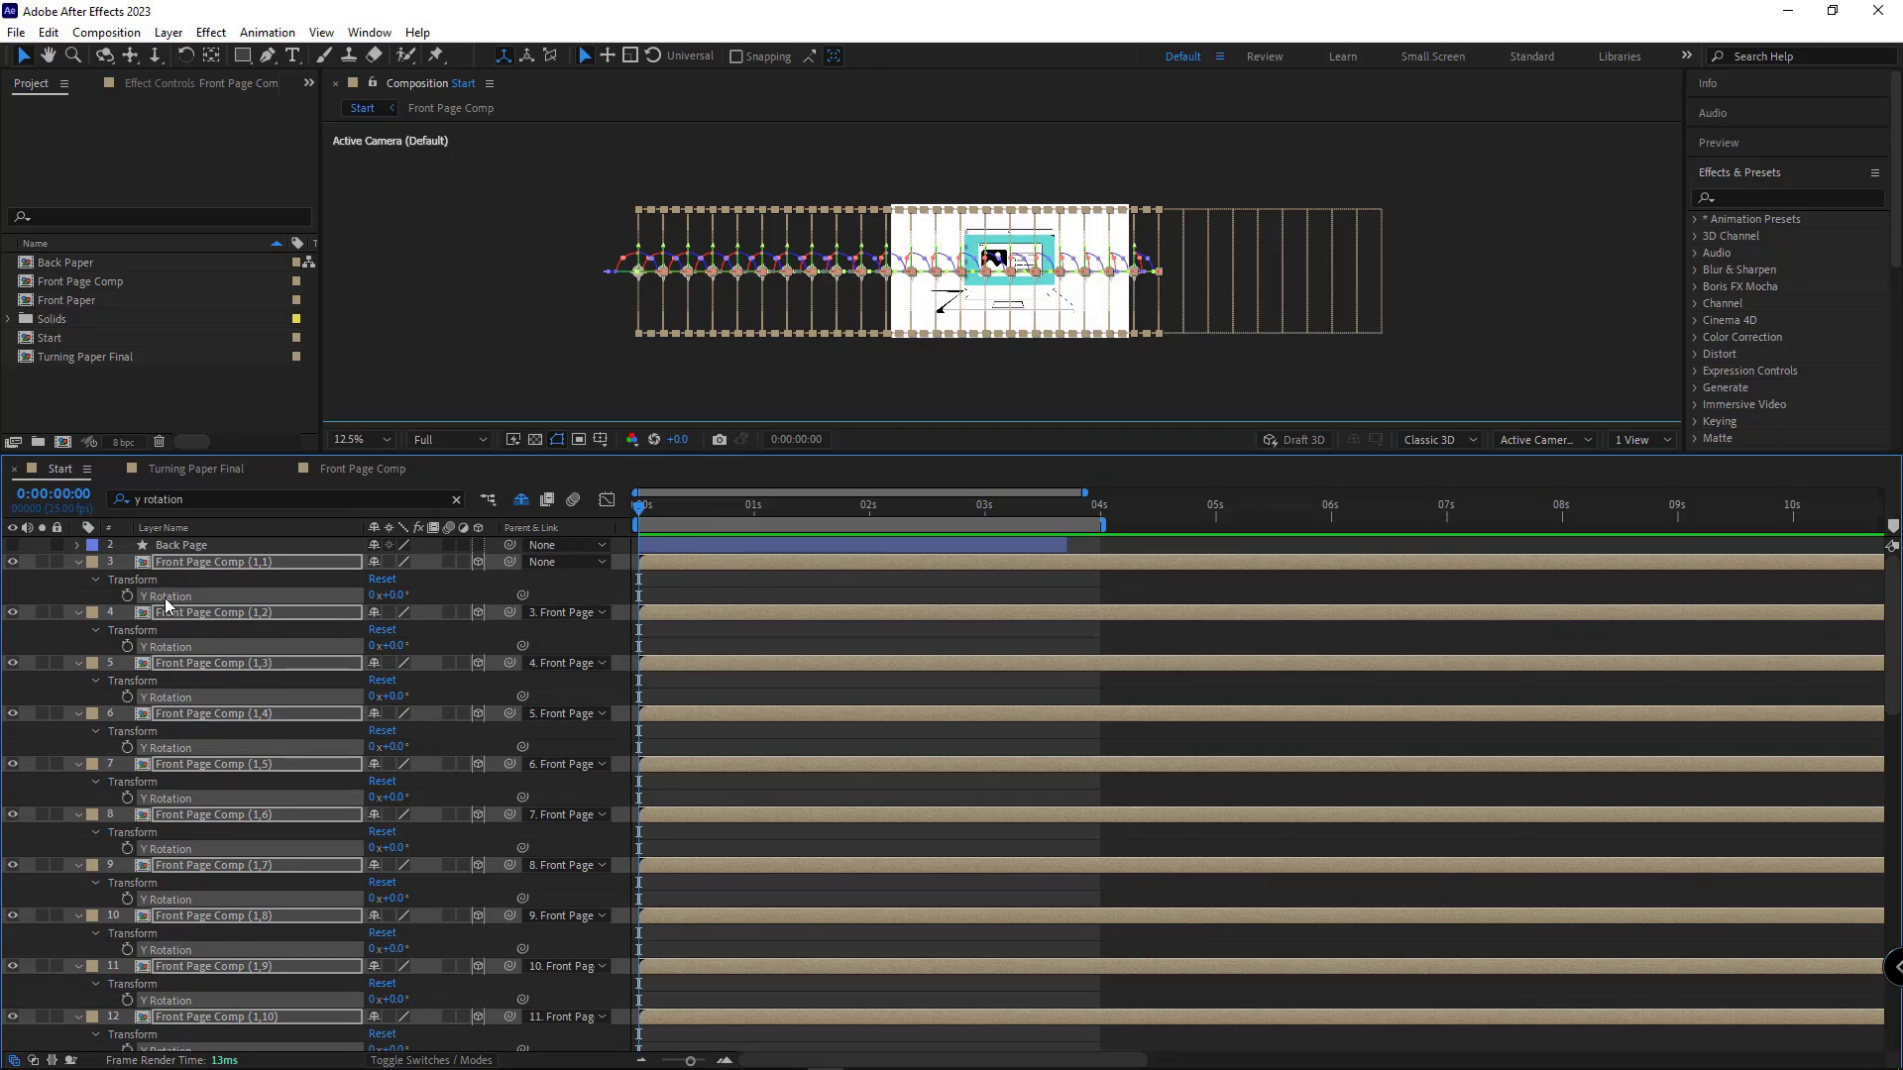
pyautogui.moveTo(166, 603); pyautogui.dragTo(165, 602)
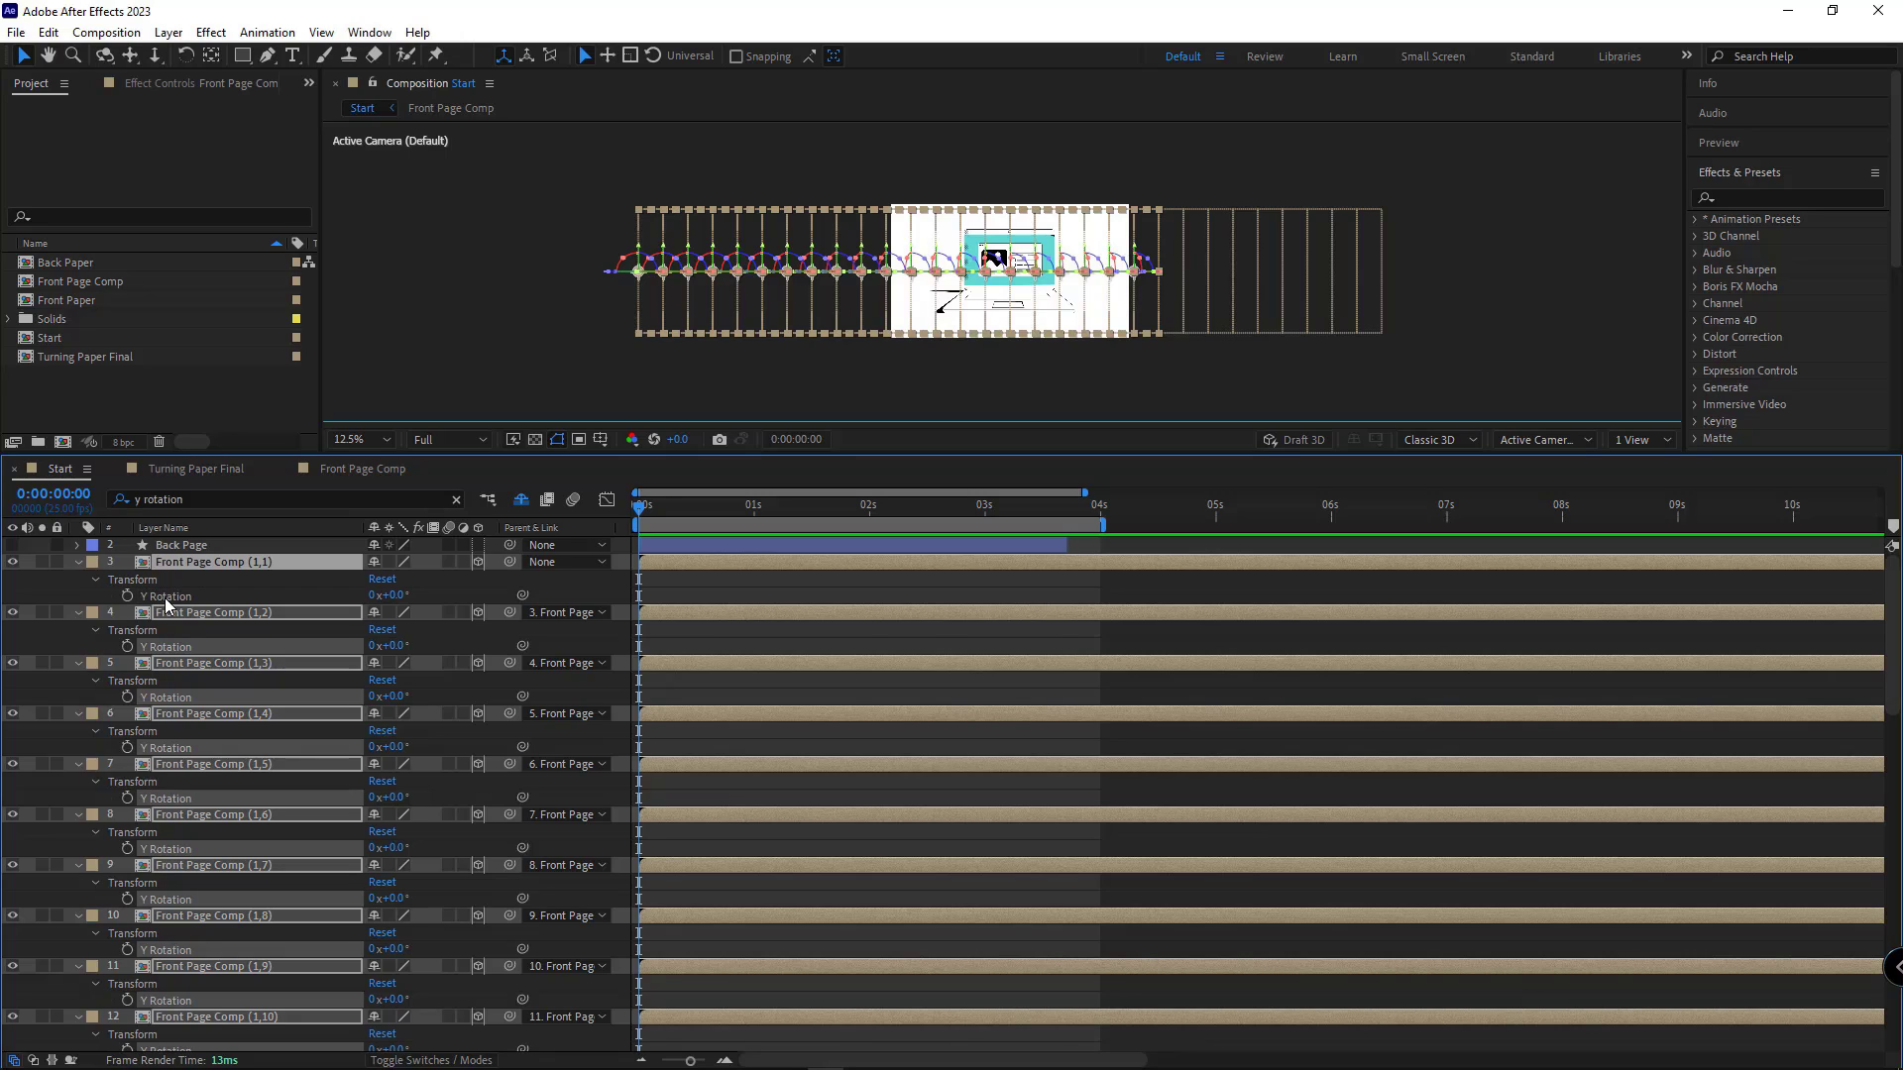
pyautogui.keyDown('ctrl'); pyautogui.click(177, 563); pyautogui.keyUp('ctrl')
pyautogui.hotkey('ctrl', 'v')
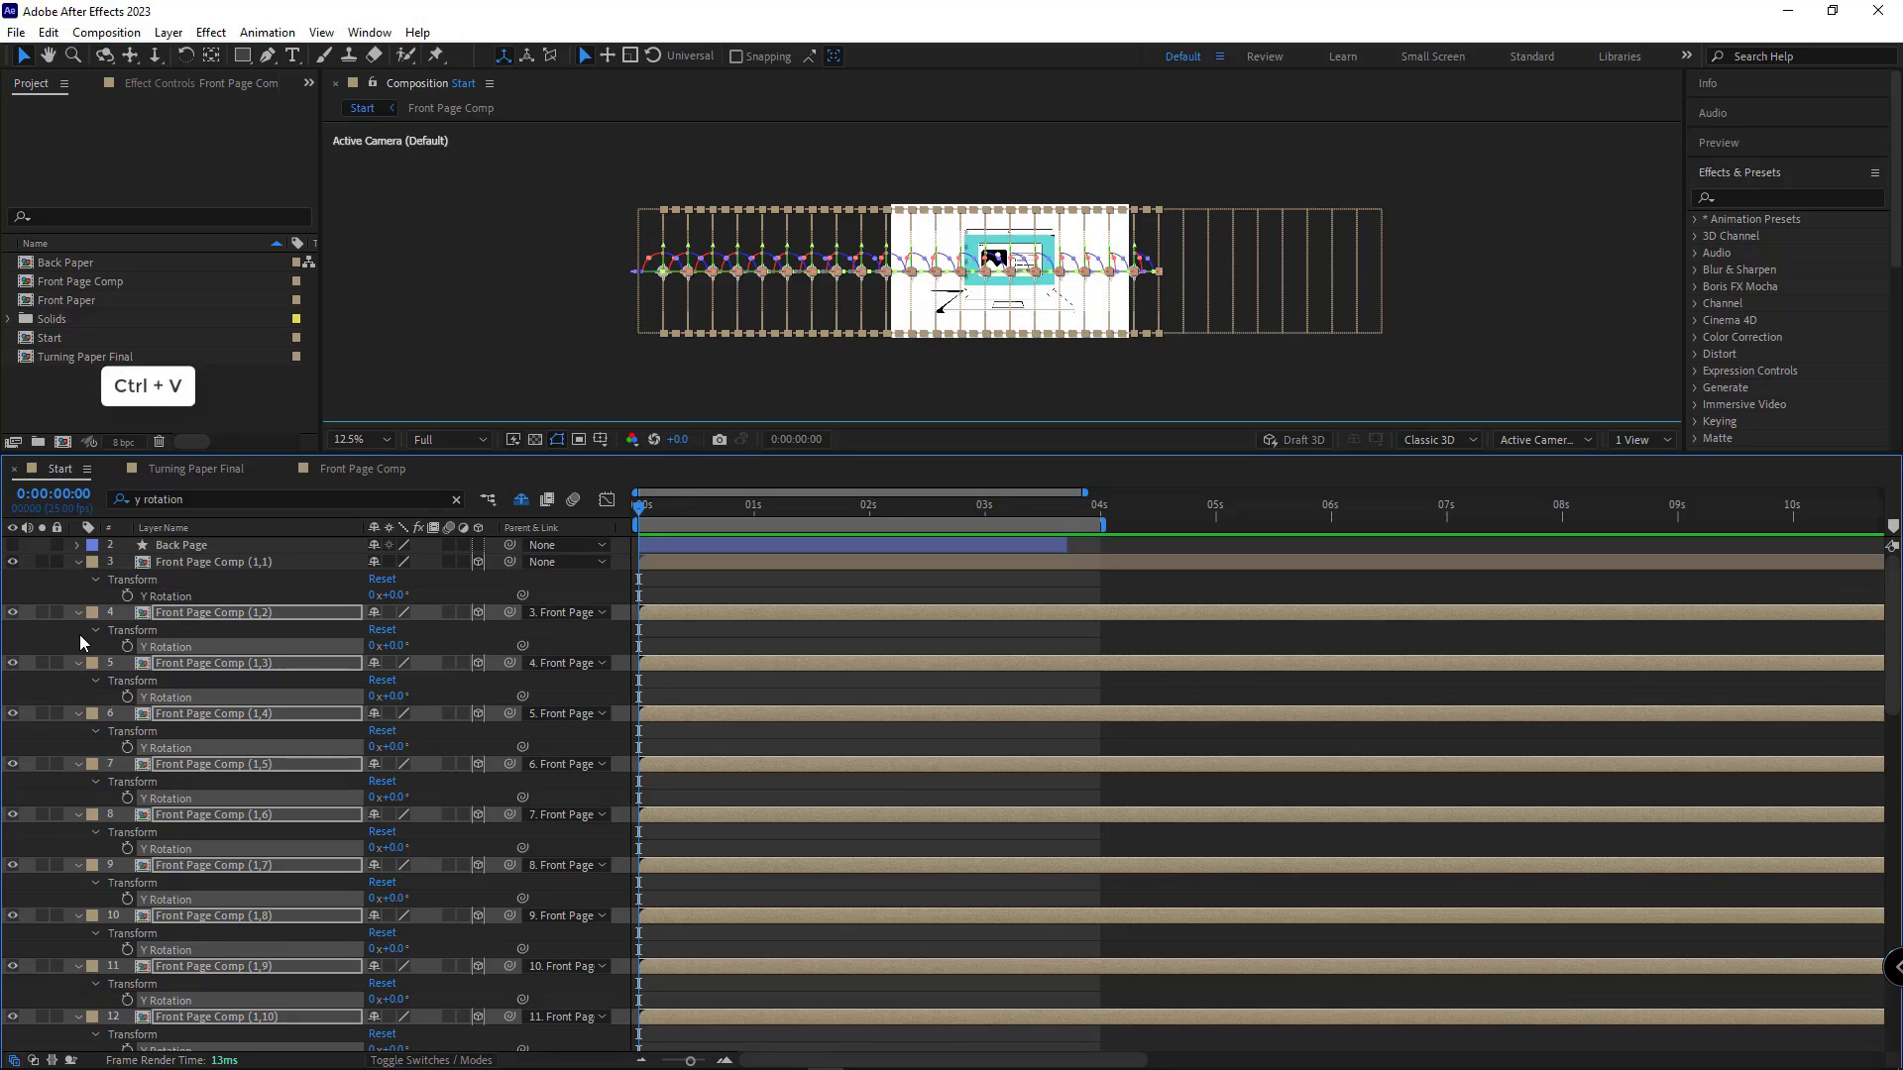
pyautogui.click(255, 599)
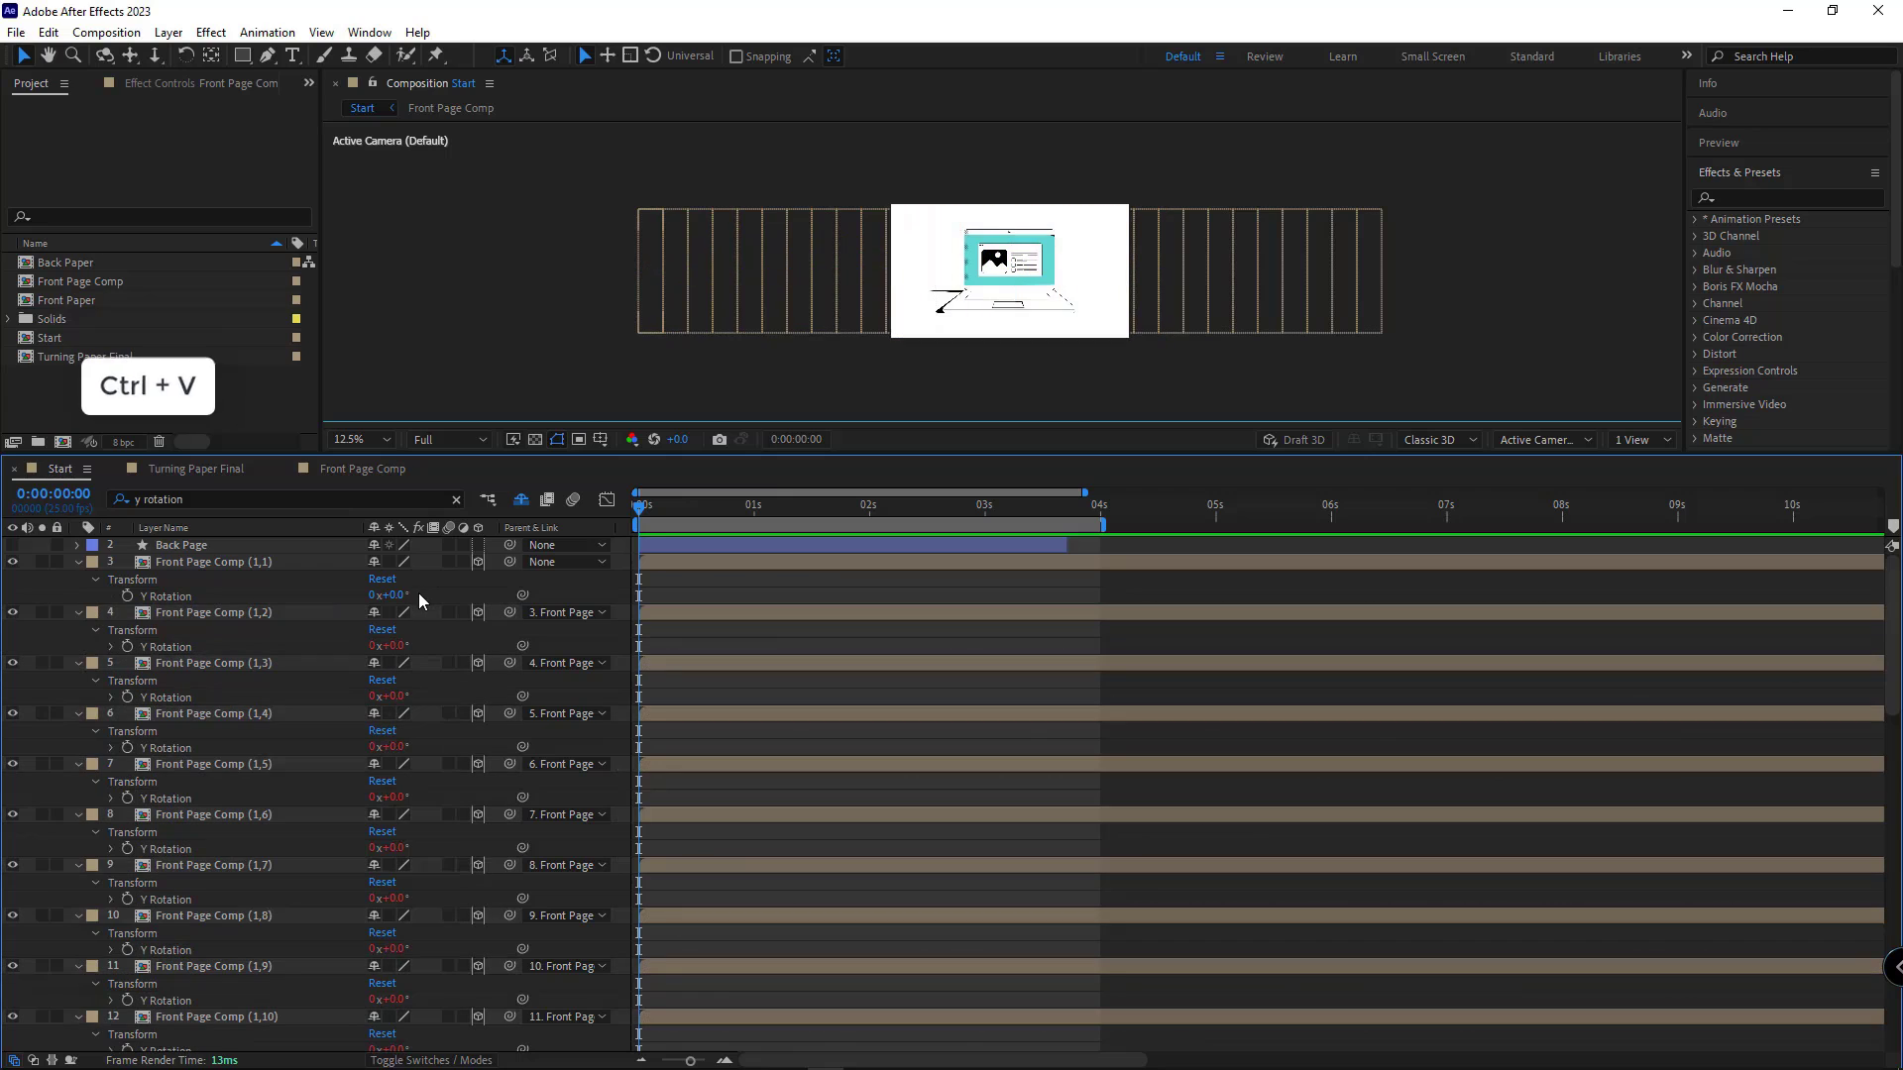
pyautogui.click(218, 565)
pyautogui.hotkey('ctrl', 'a')
# Step: Test curling the first strip with Y Rotation and an X move, then undo the tests
pyautogui.click(78, 563)
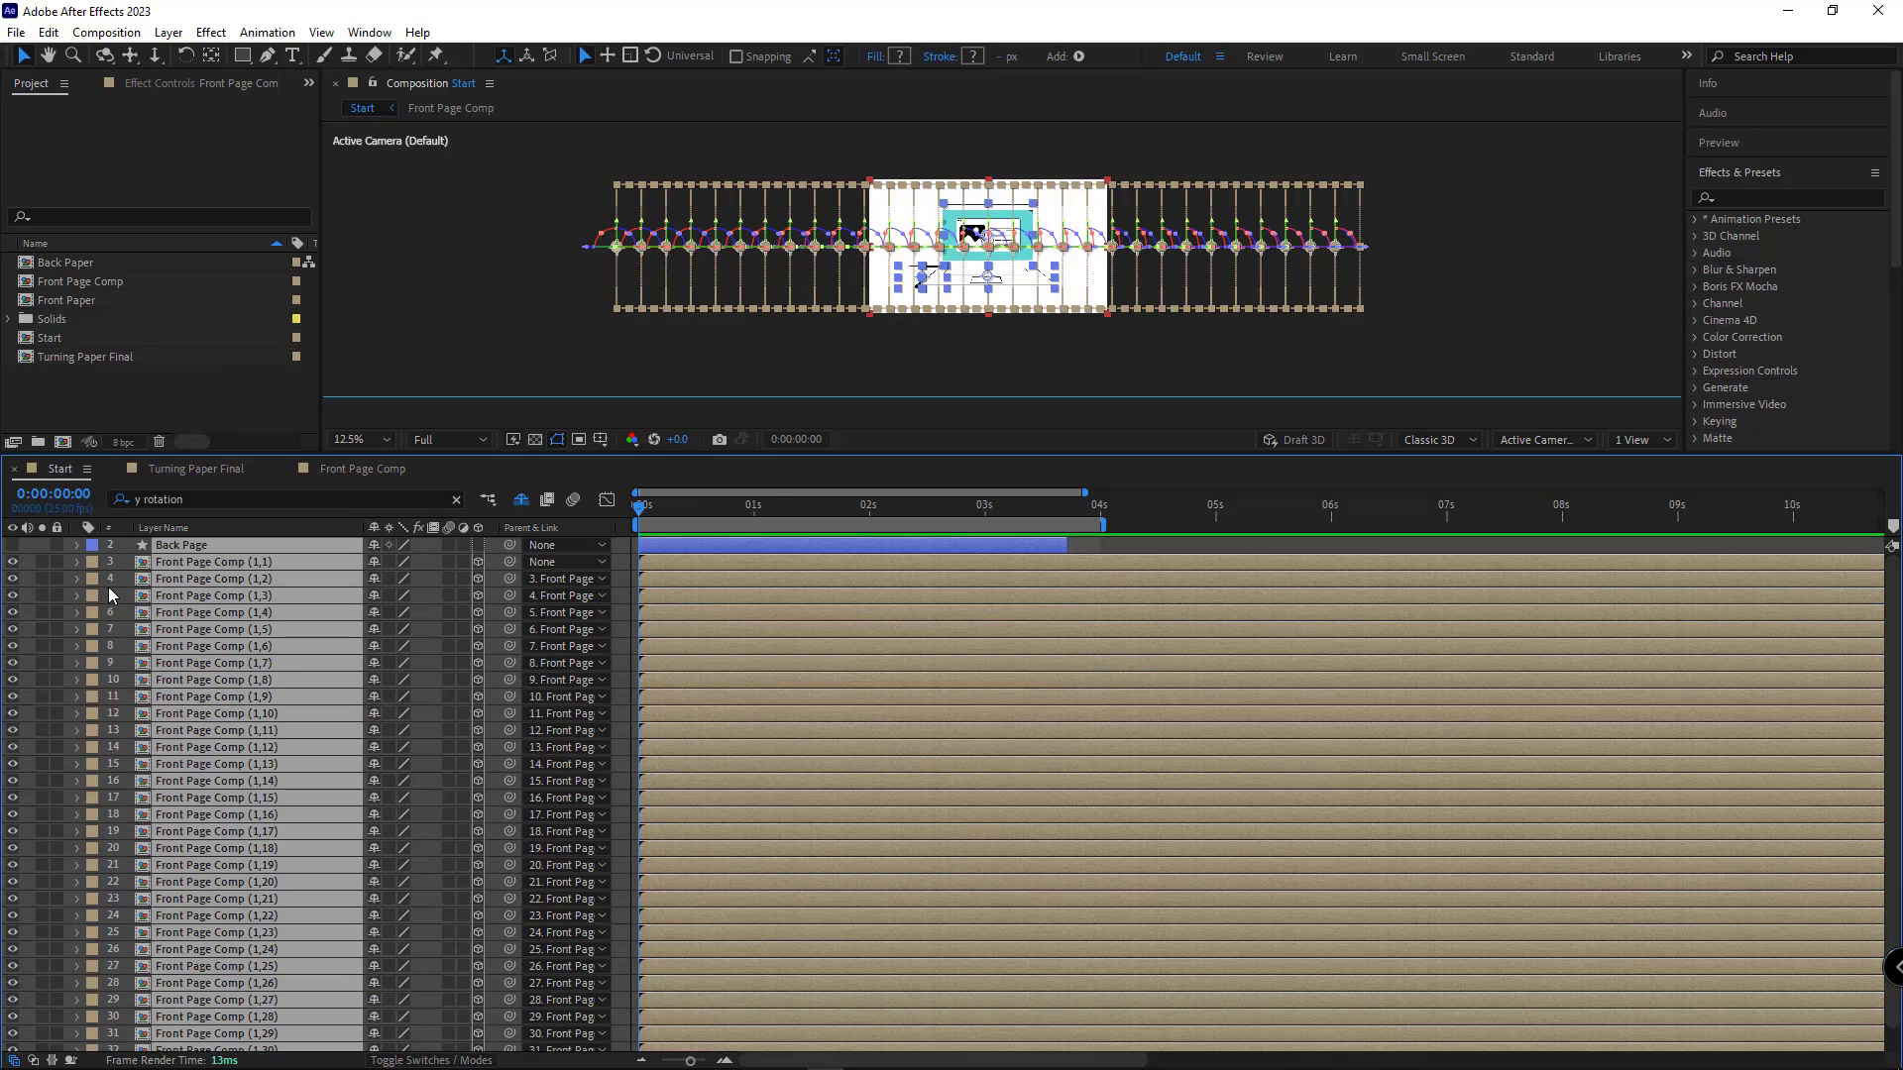
pyautogui.press('F2')
pyautogui.click(229, 562)
pyautogui.press('r')
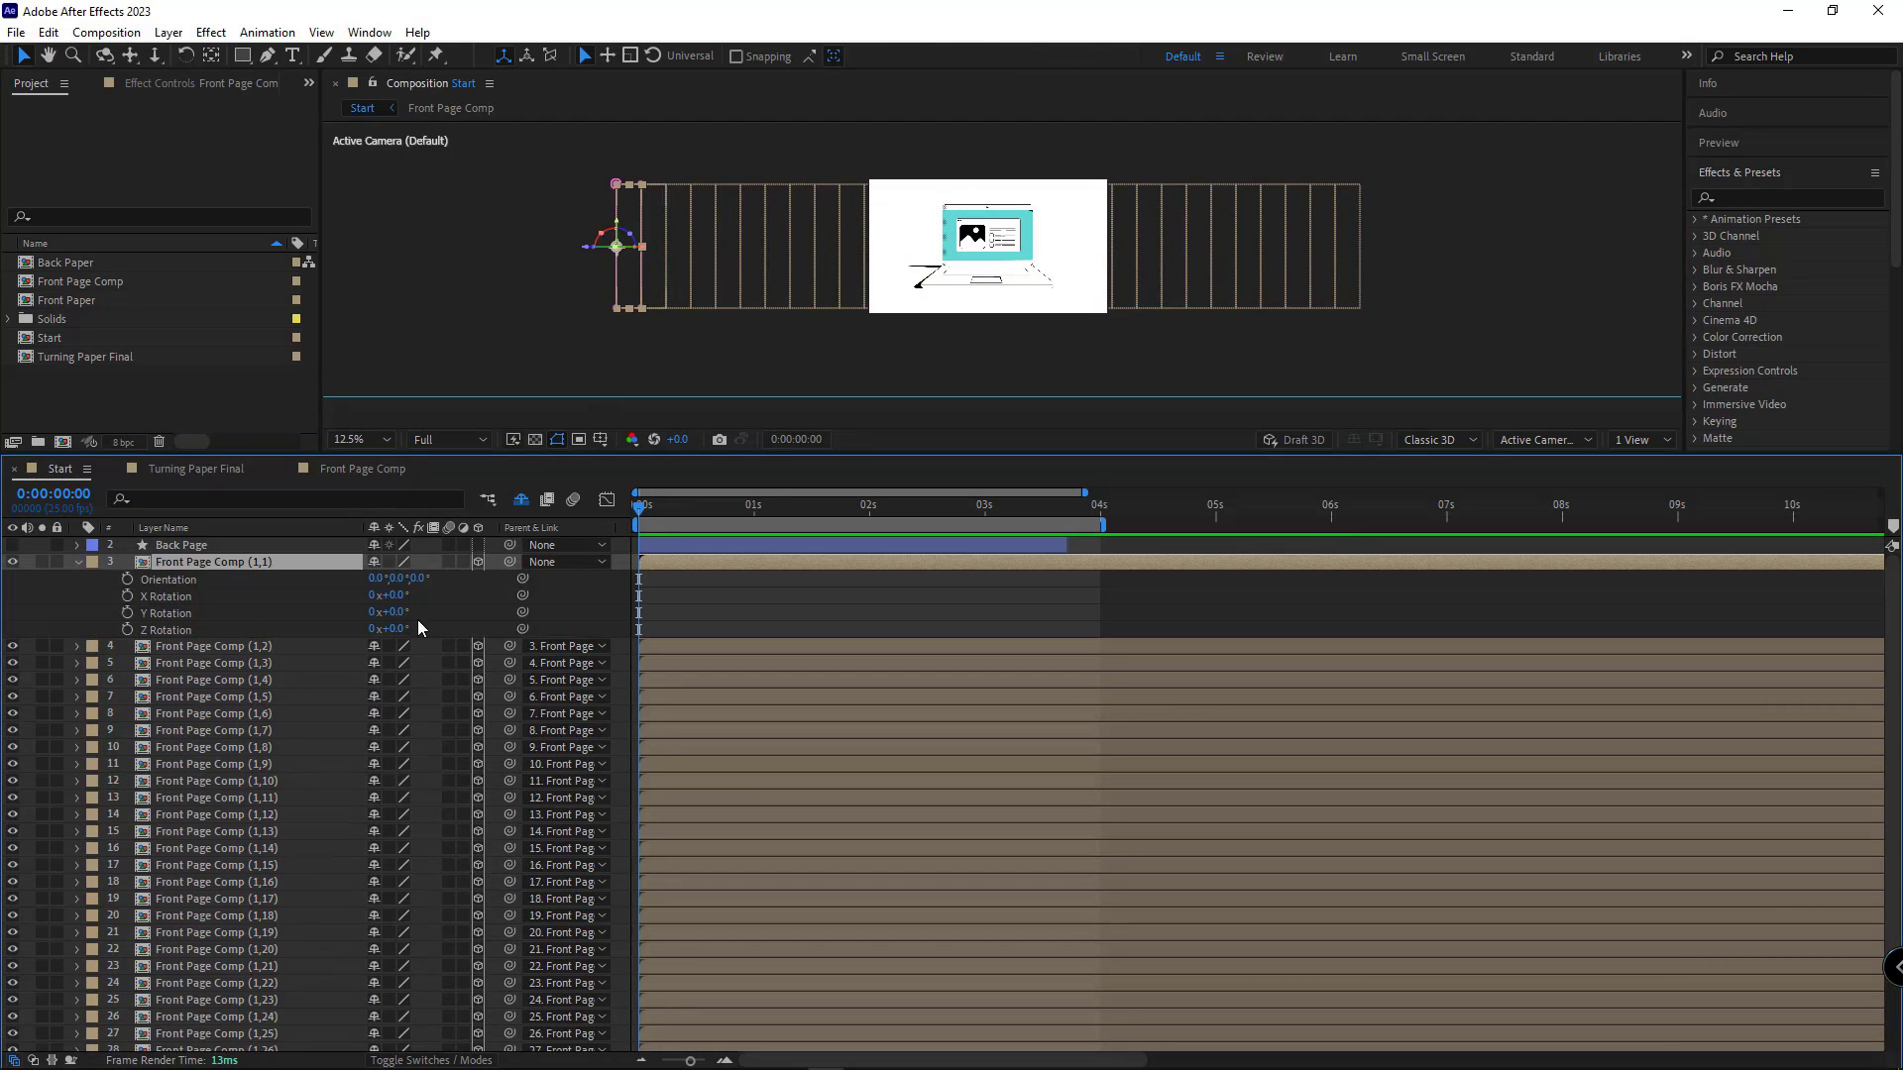
pyautogui.moveTo(401, 614); pyautogui.dragTo(519, 610)
pyautogui.moveTo(635, 247); pyautogui.dragTo(1031, 288)
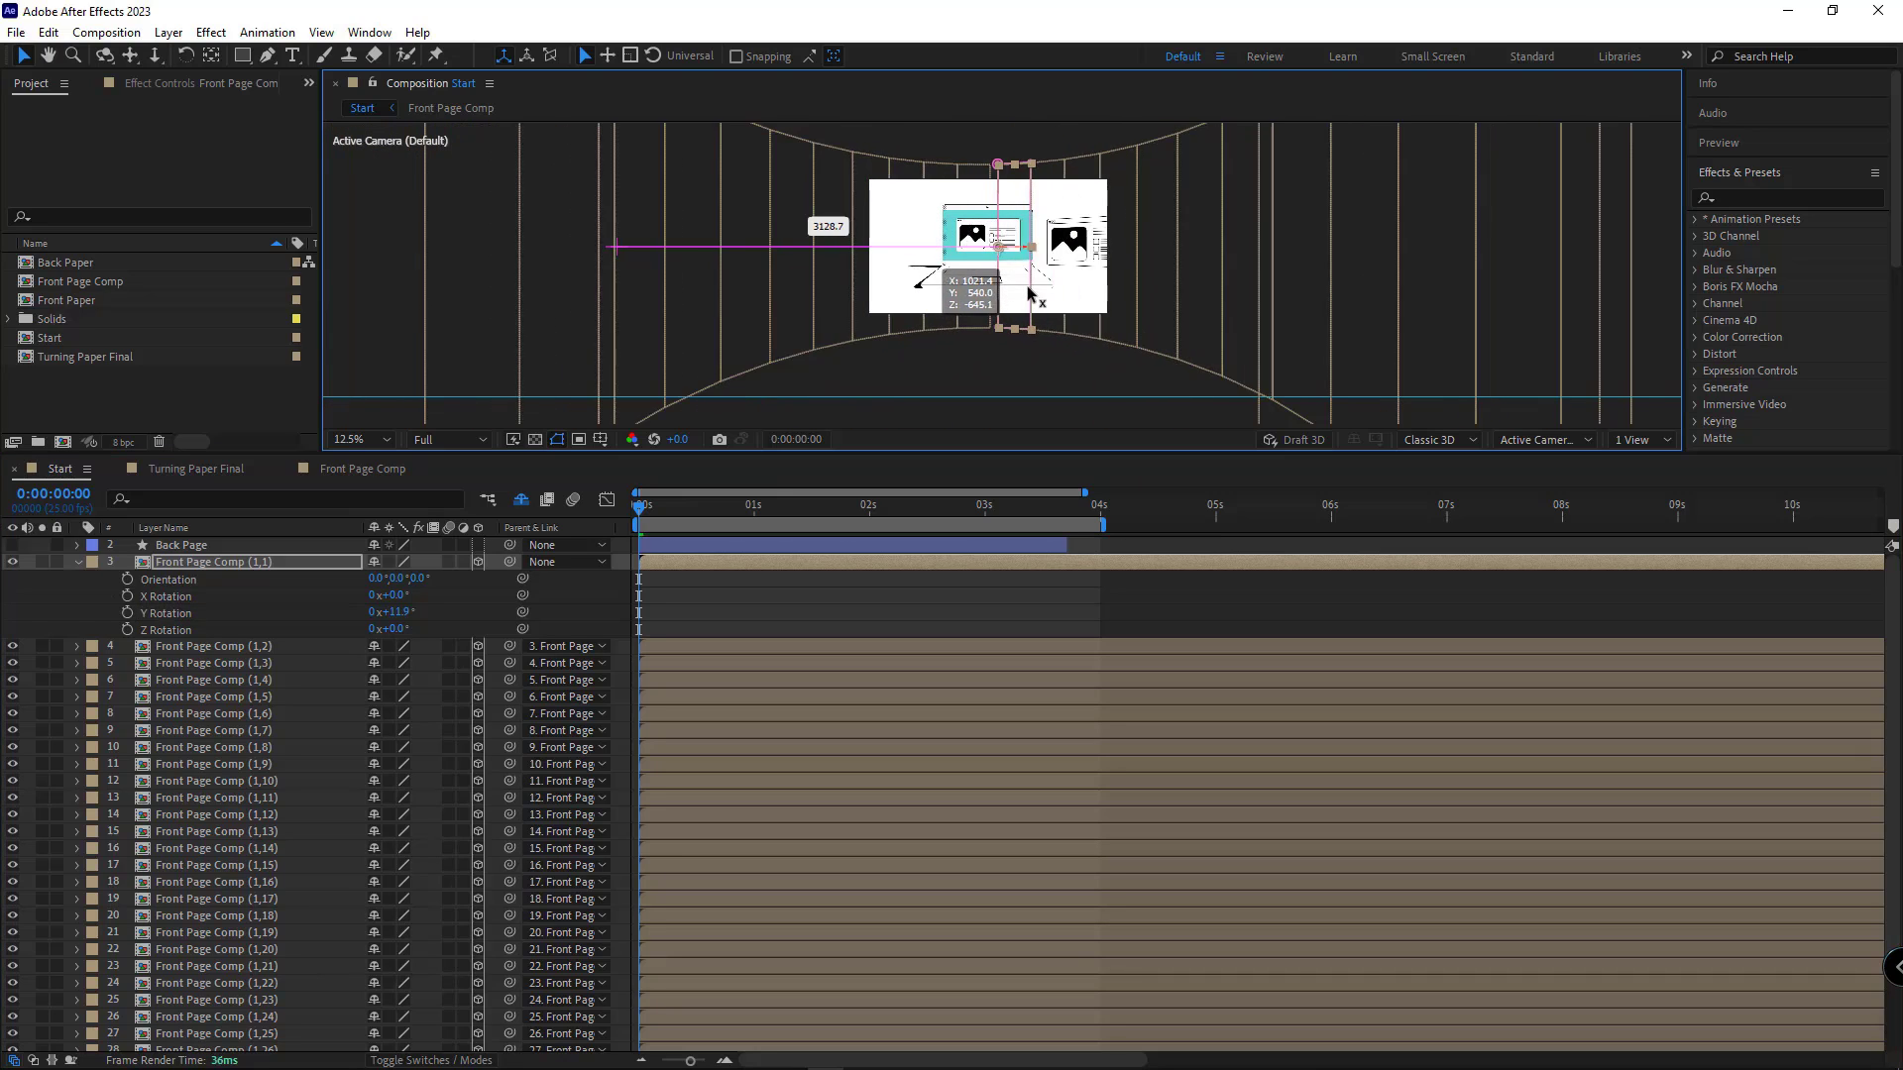
pyautogui.scroll(-2, 1030, 287)
pyautogui.scroll(2, 1031, 288)
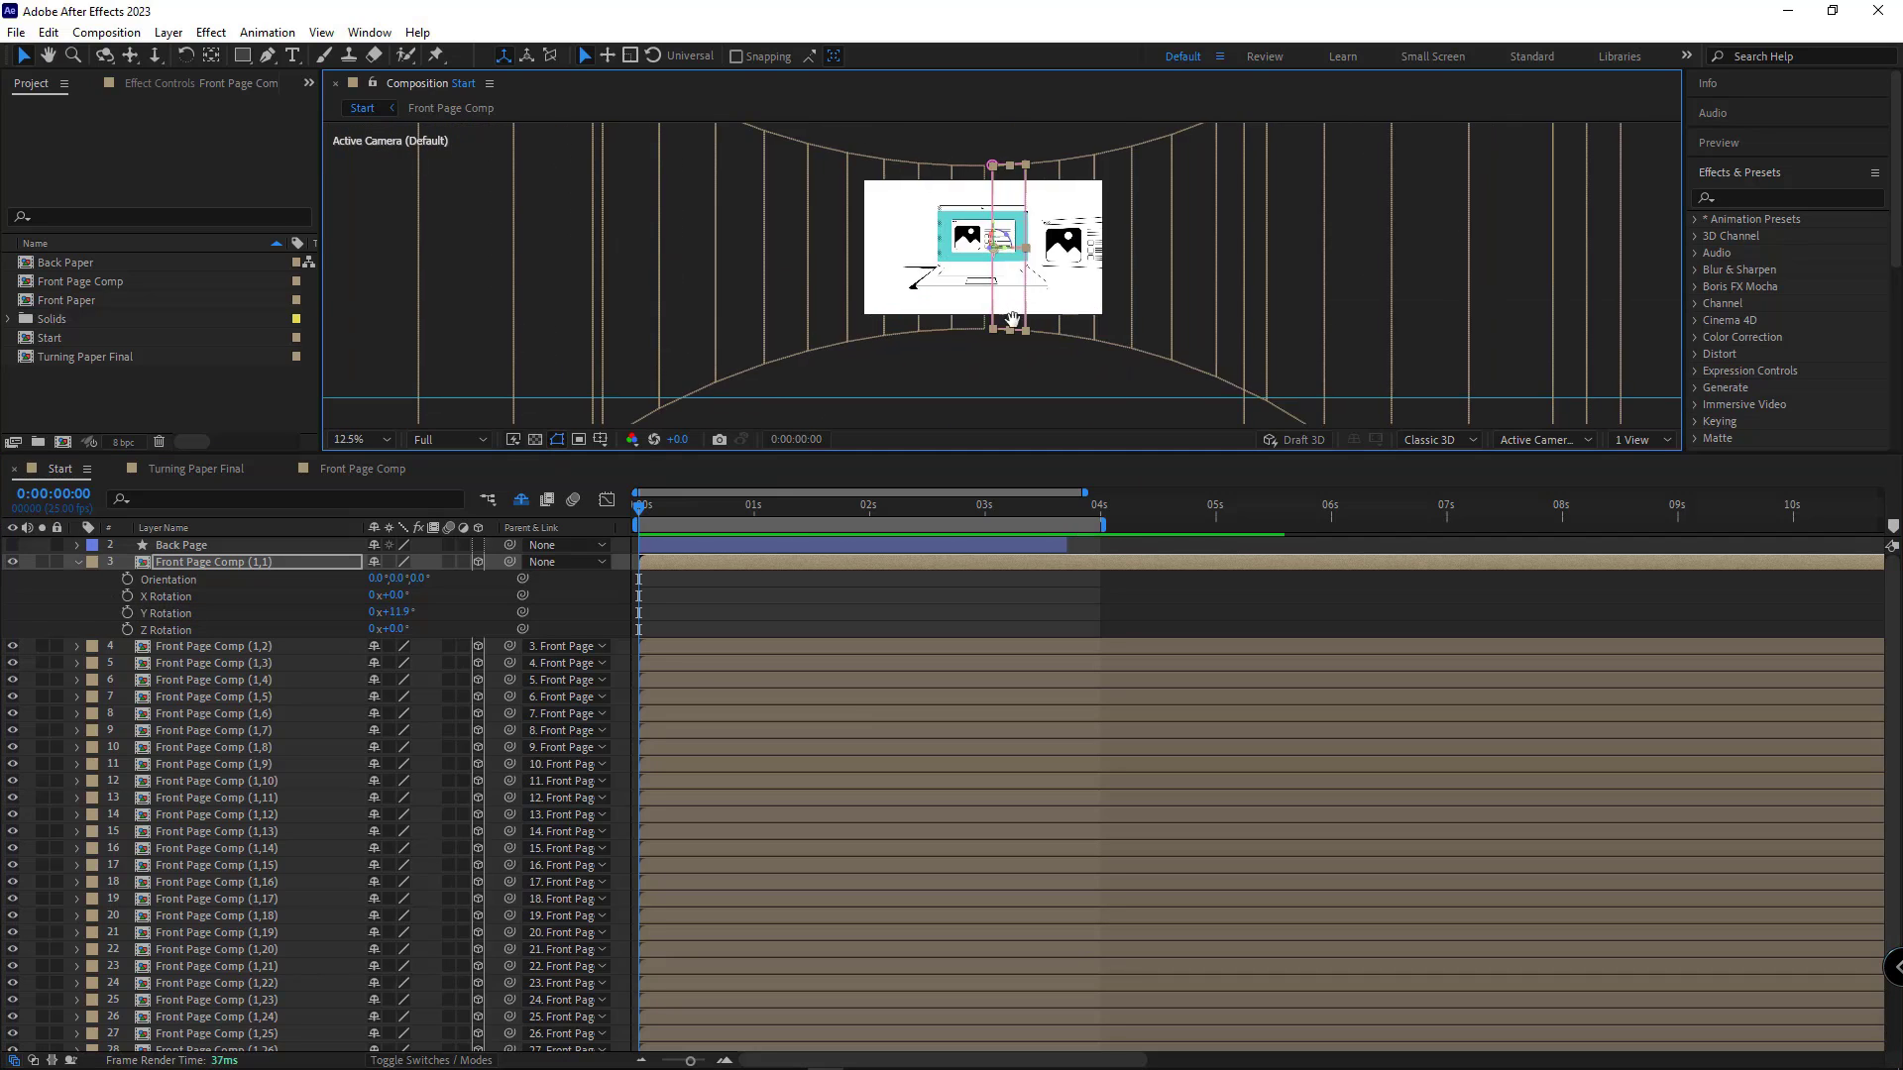
pyautogui.hotkey('ctrl', 'z')
pyautogui.hotkey('ctrl', 'z')
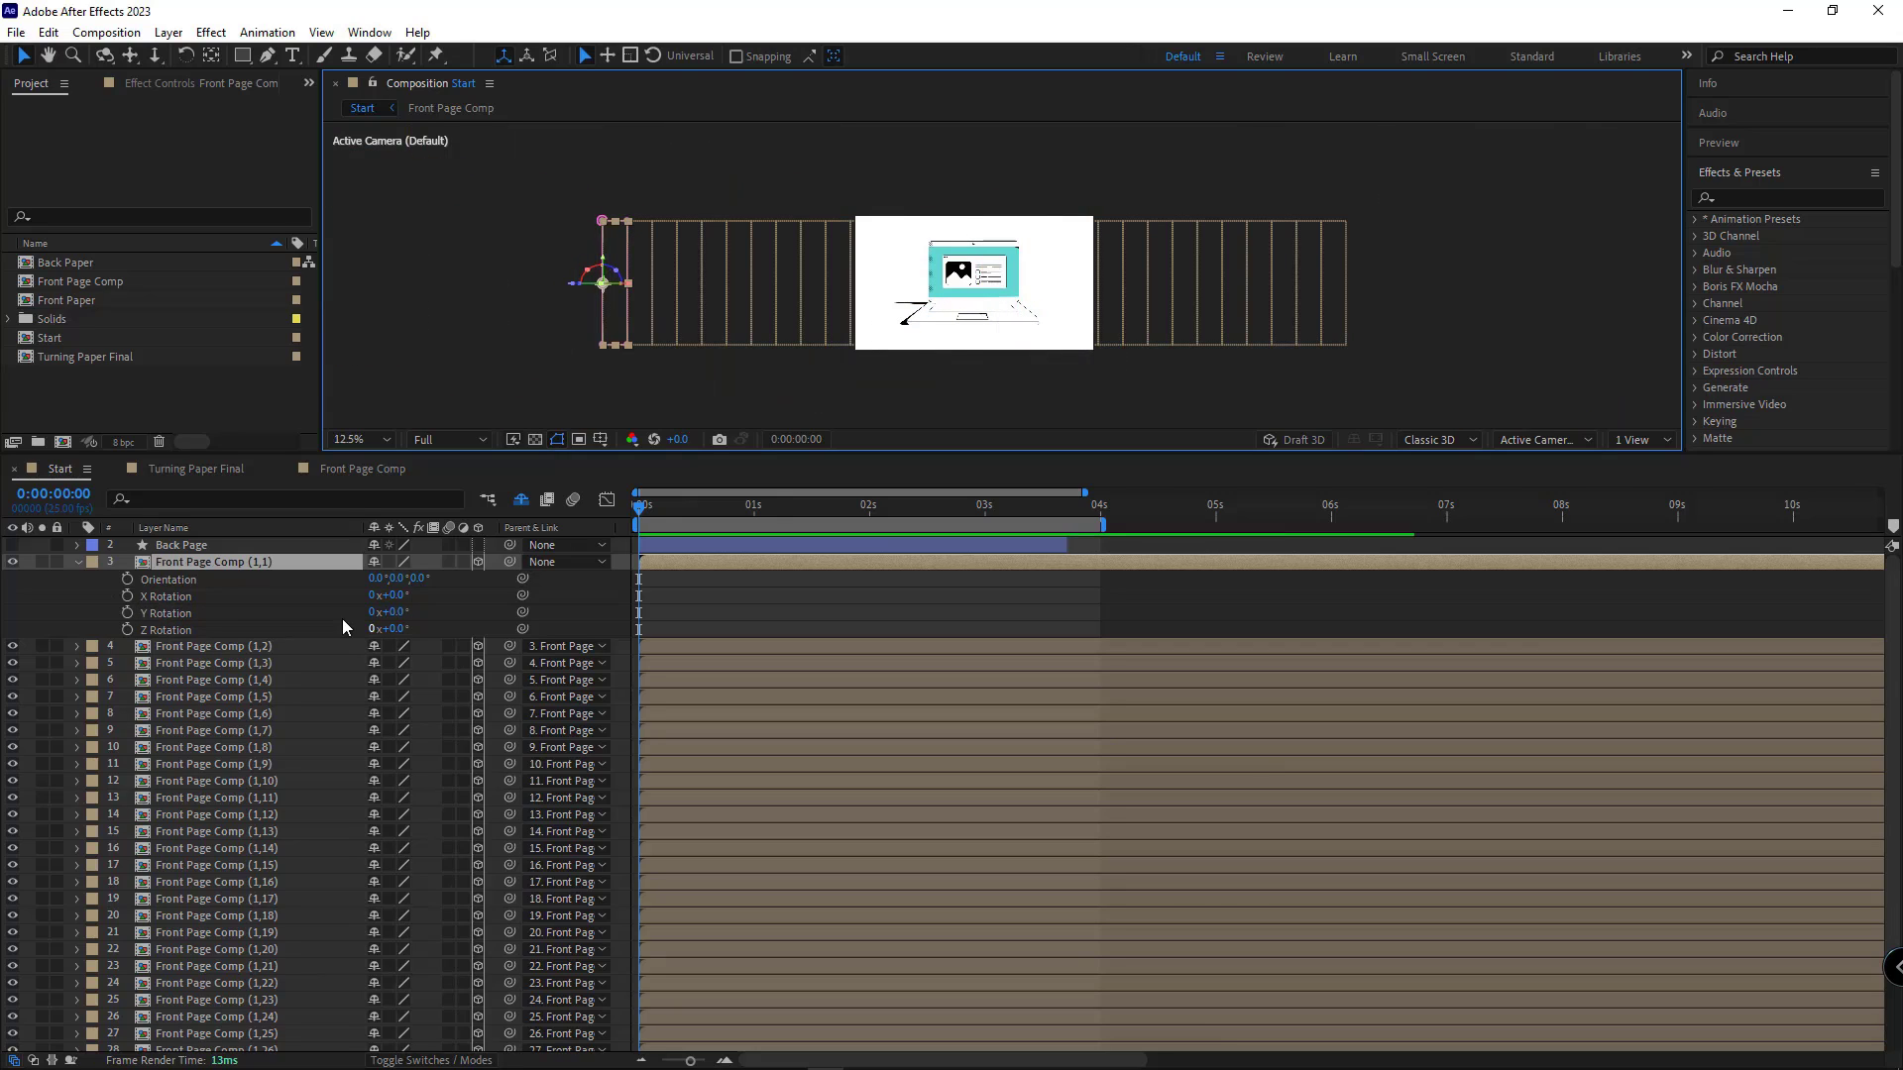
# Step: Move strip (1,1) right onto the page at 70% Scale, then open Front Page Comp
pyautogui.moveTo(629, 283); pyautogui.dragTo(804, 281)
pyautogui.press('.')
pyautogui.press('s')
pyautogui.click(400, 580)
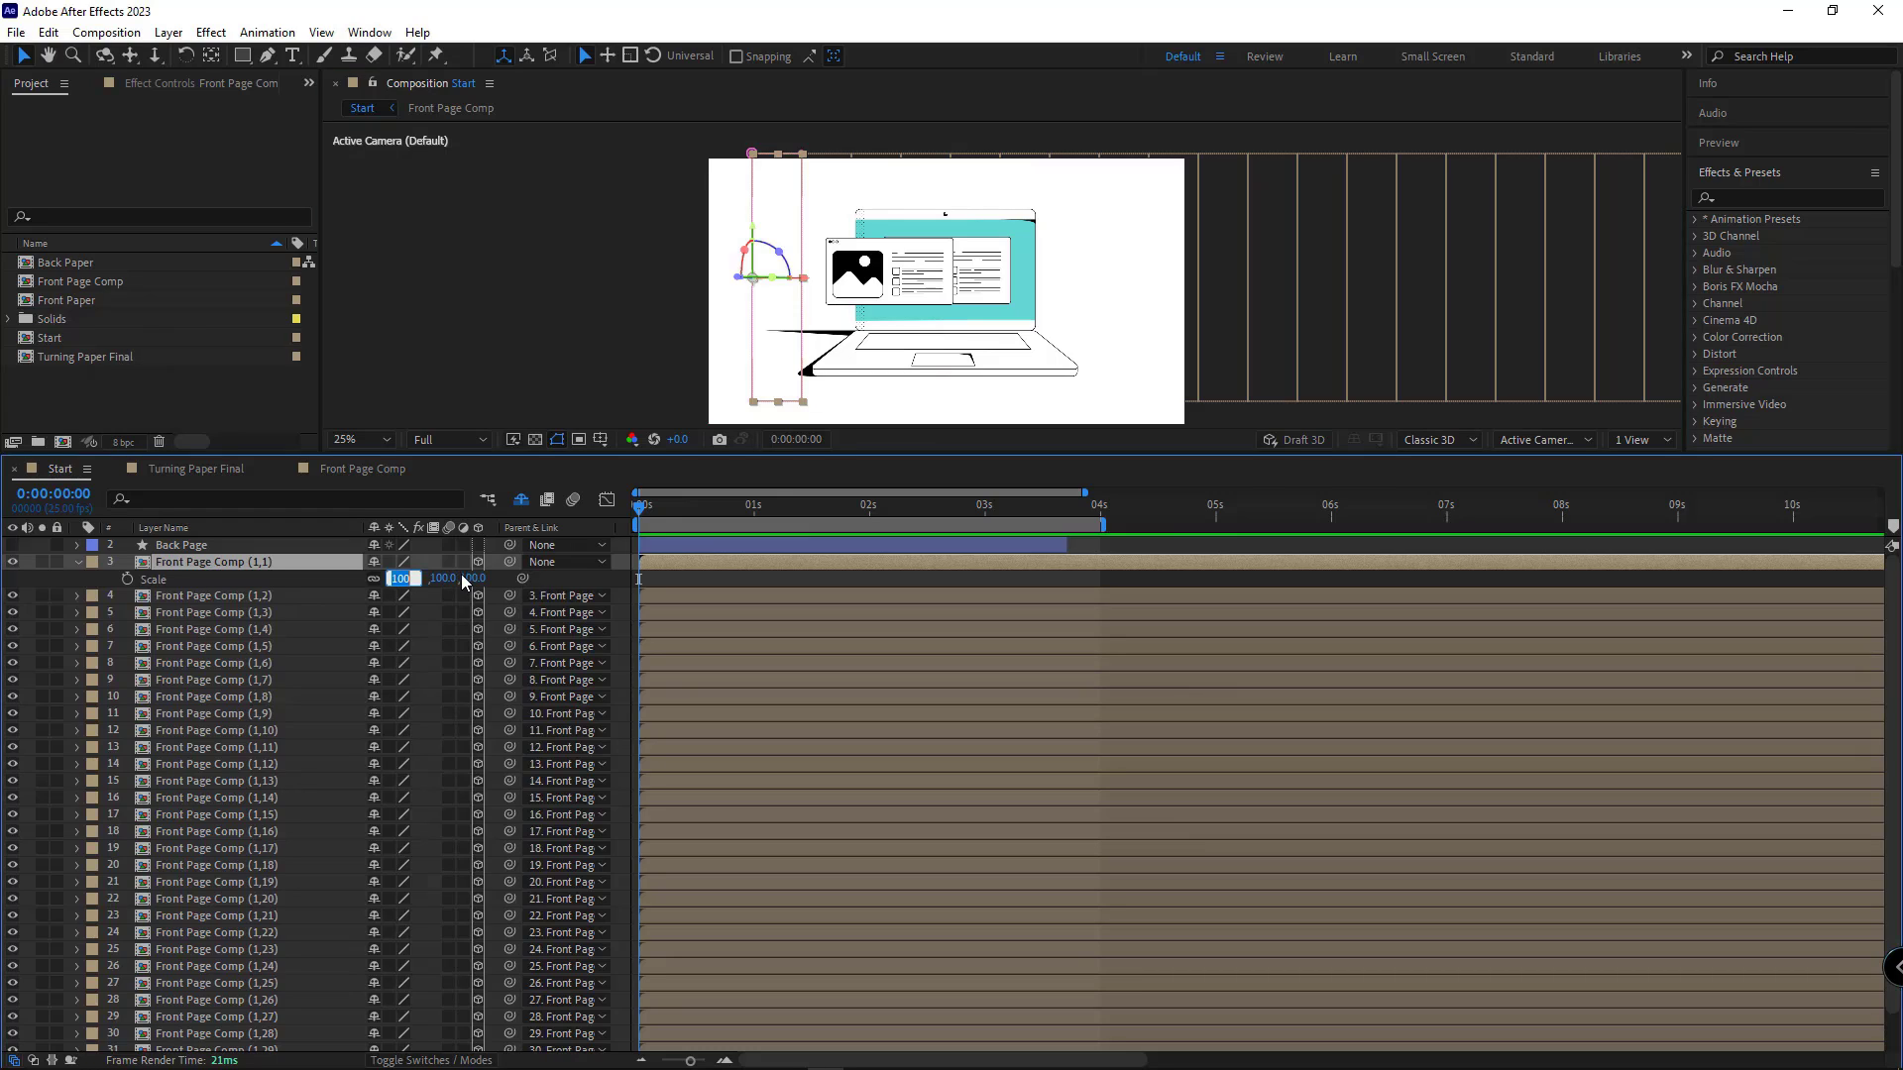
pyautogui.write('70')
pyautogui.press('Return')
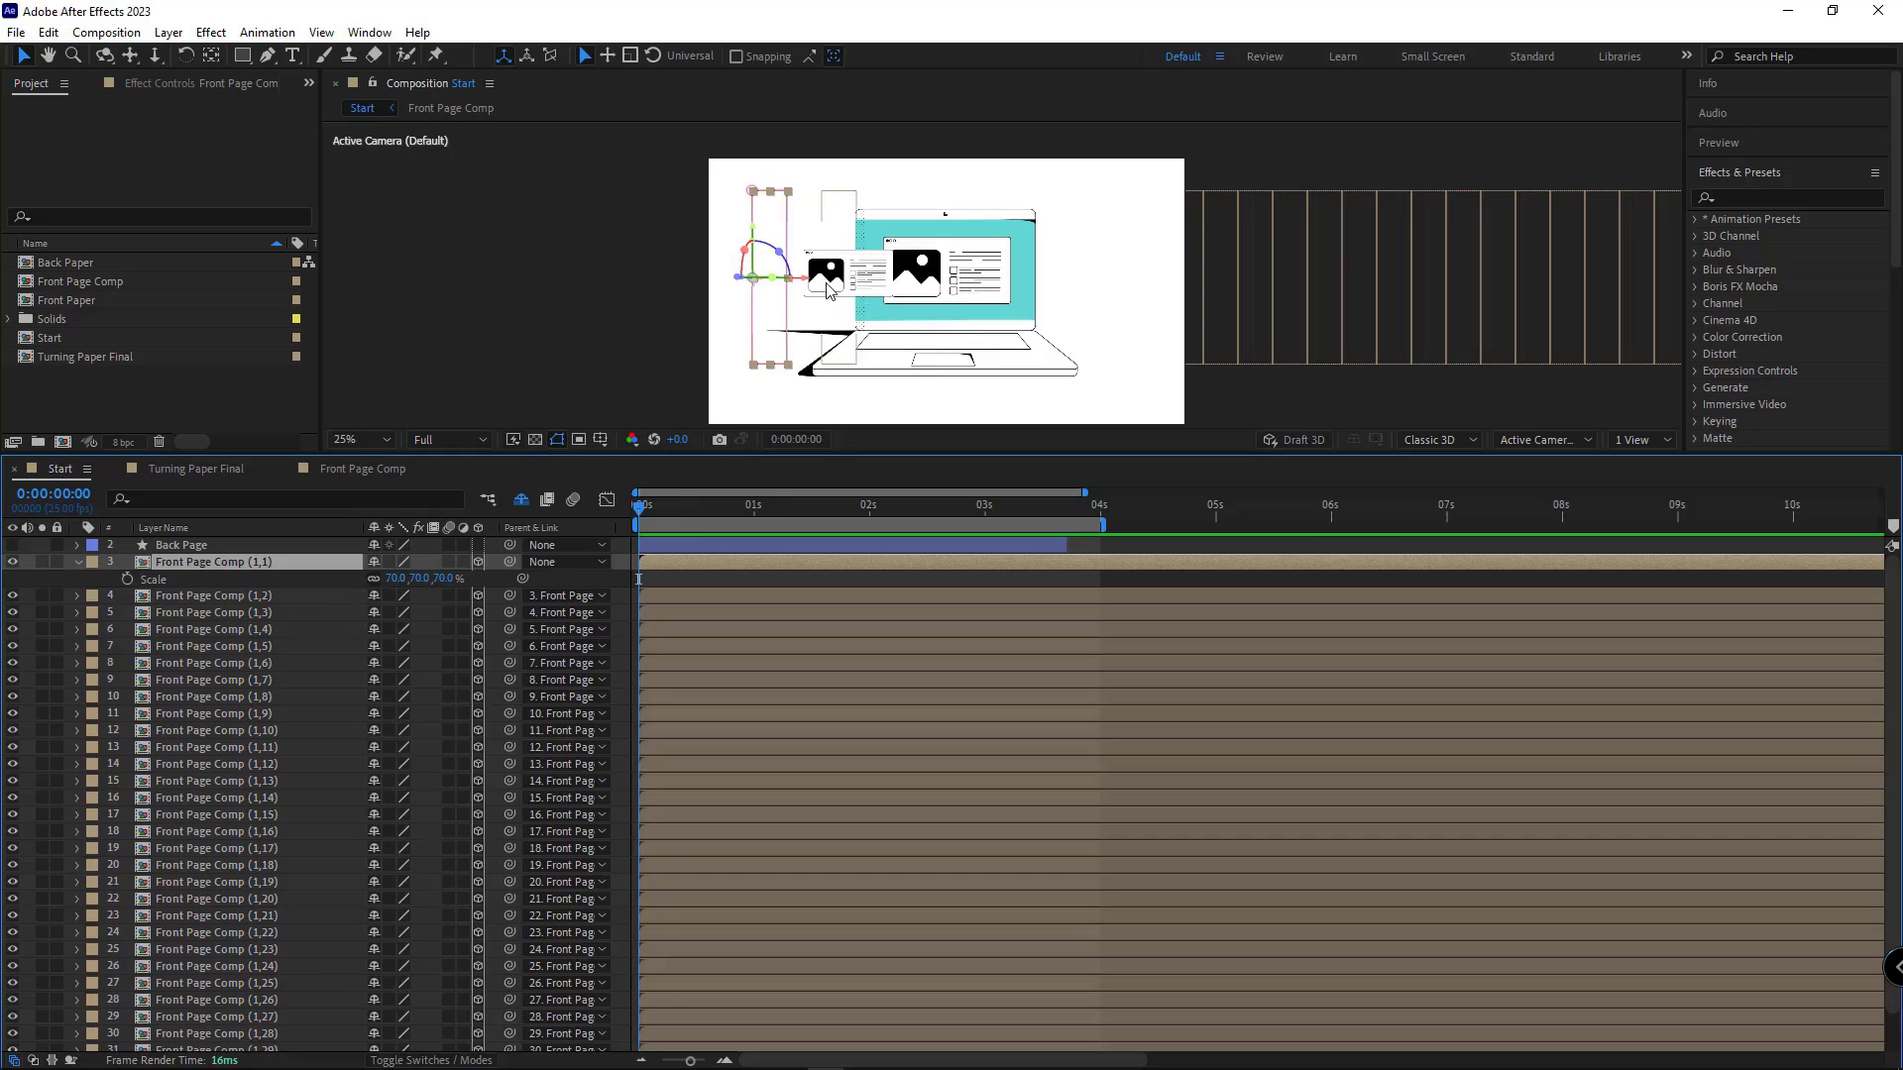
pyautogui.moveTo(800, 278); pyautogui.dragTo(861, 281)
pyautogui.click(1091, 260)
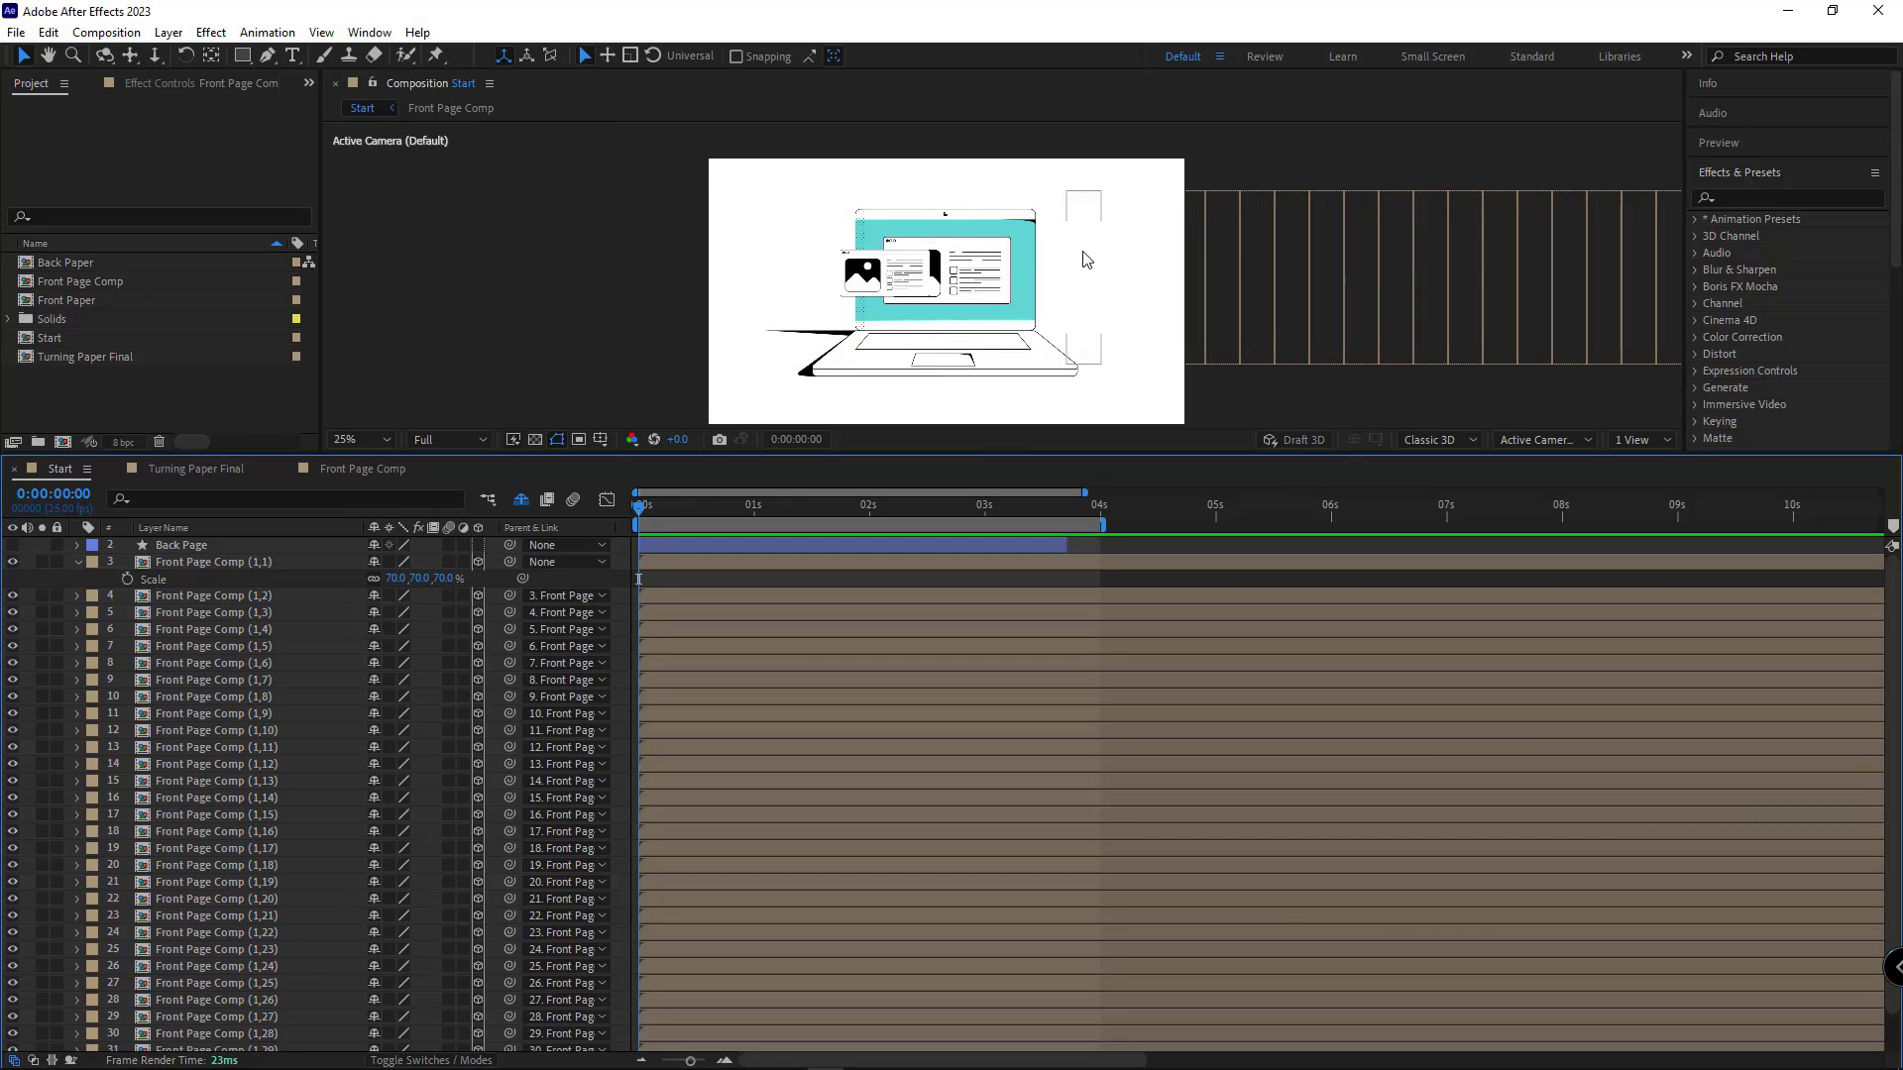
pyautogui.doubleClick(208, 560)
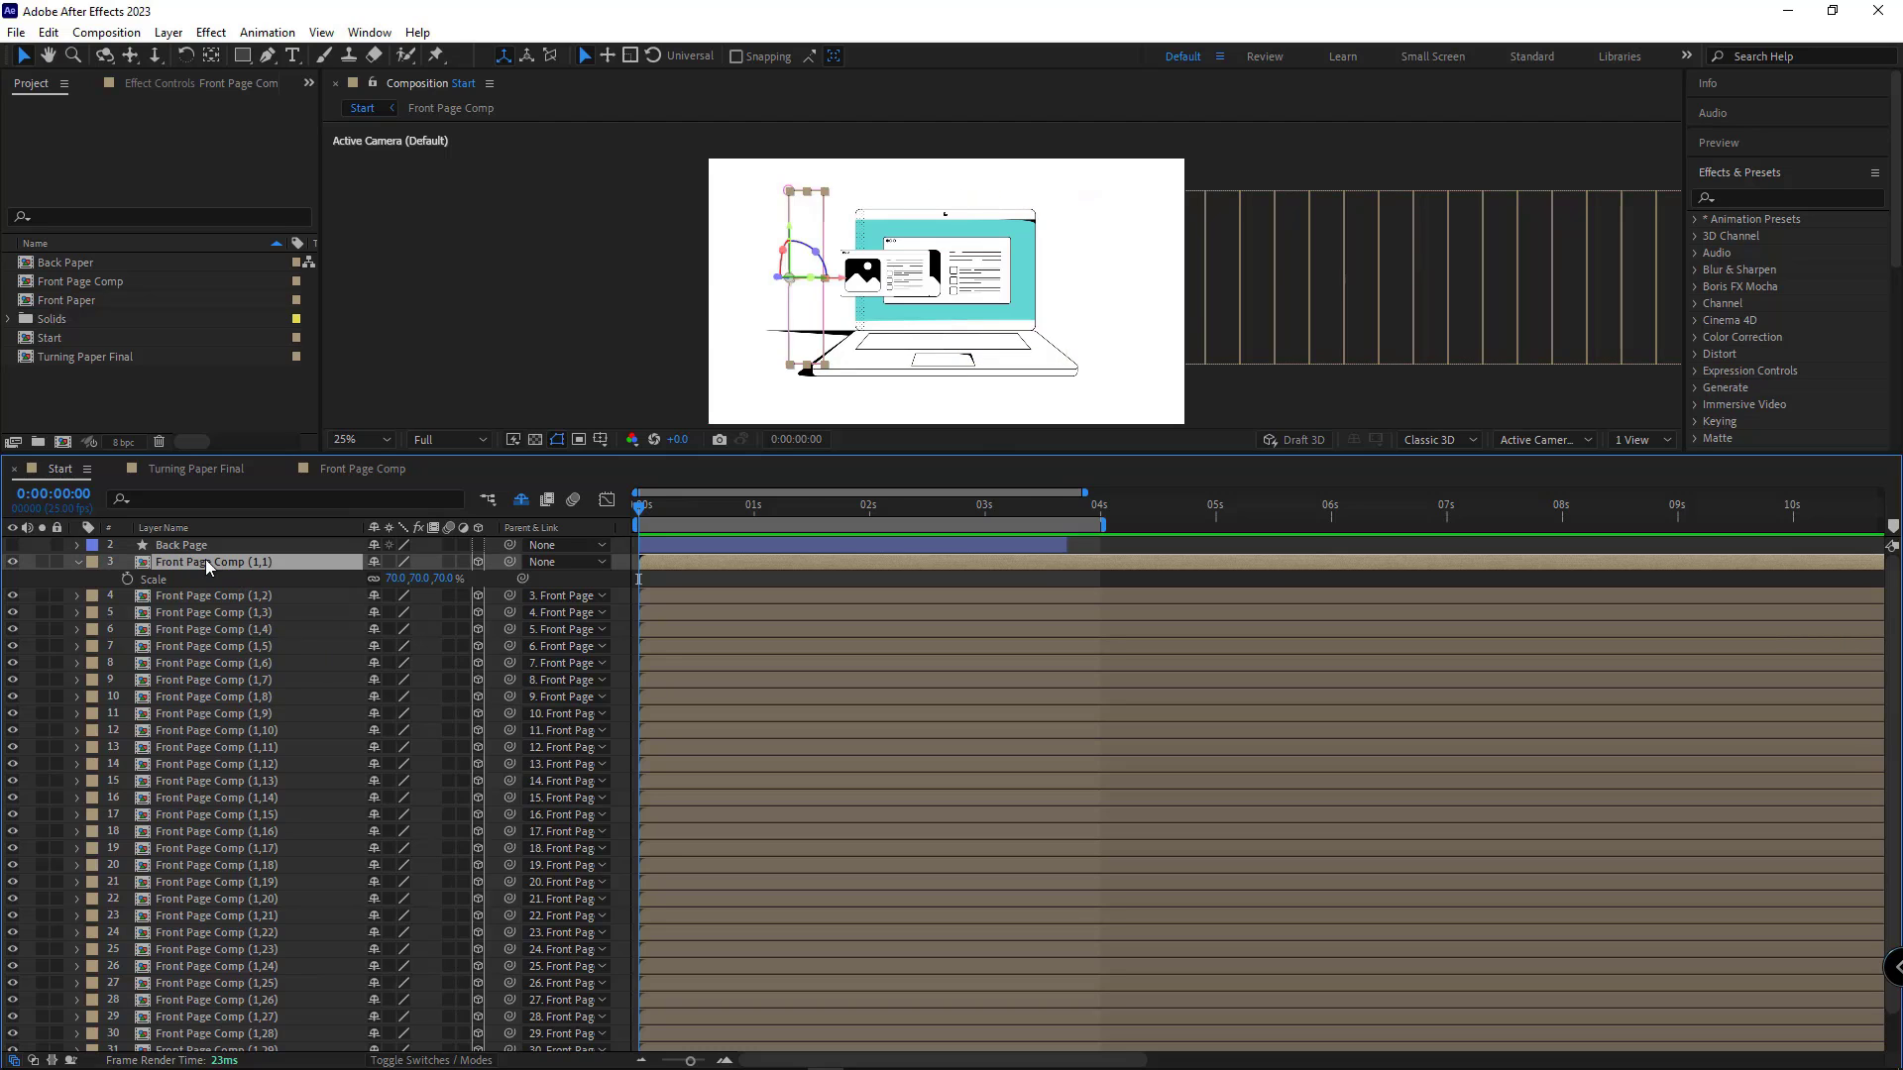
pyautogui.rightClick(208, 610)
# Step: Create a red solid beneath Front Page 2 at 40% Opacity, then return to Start
pyautogui.moveTo(232, 613)
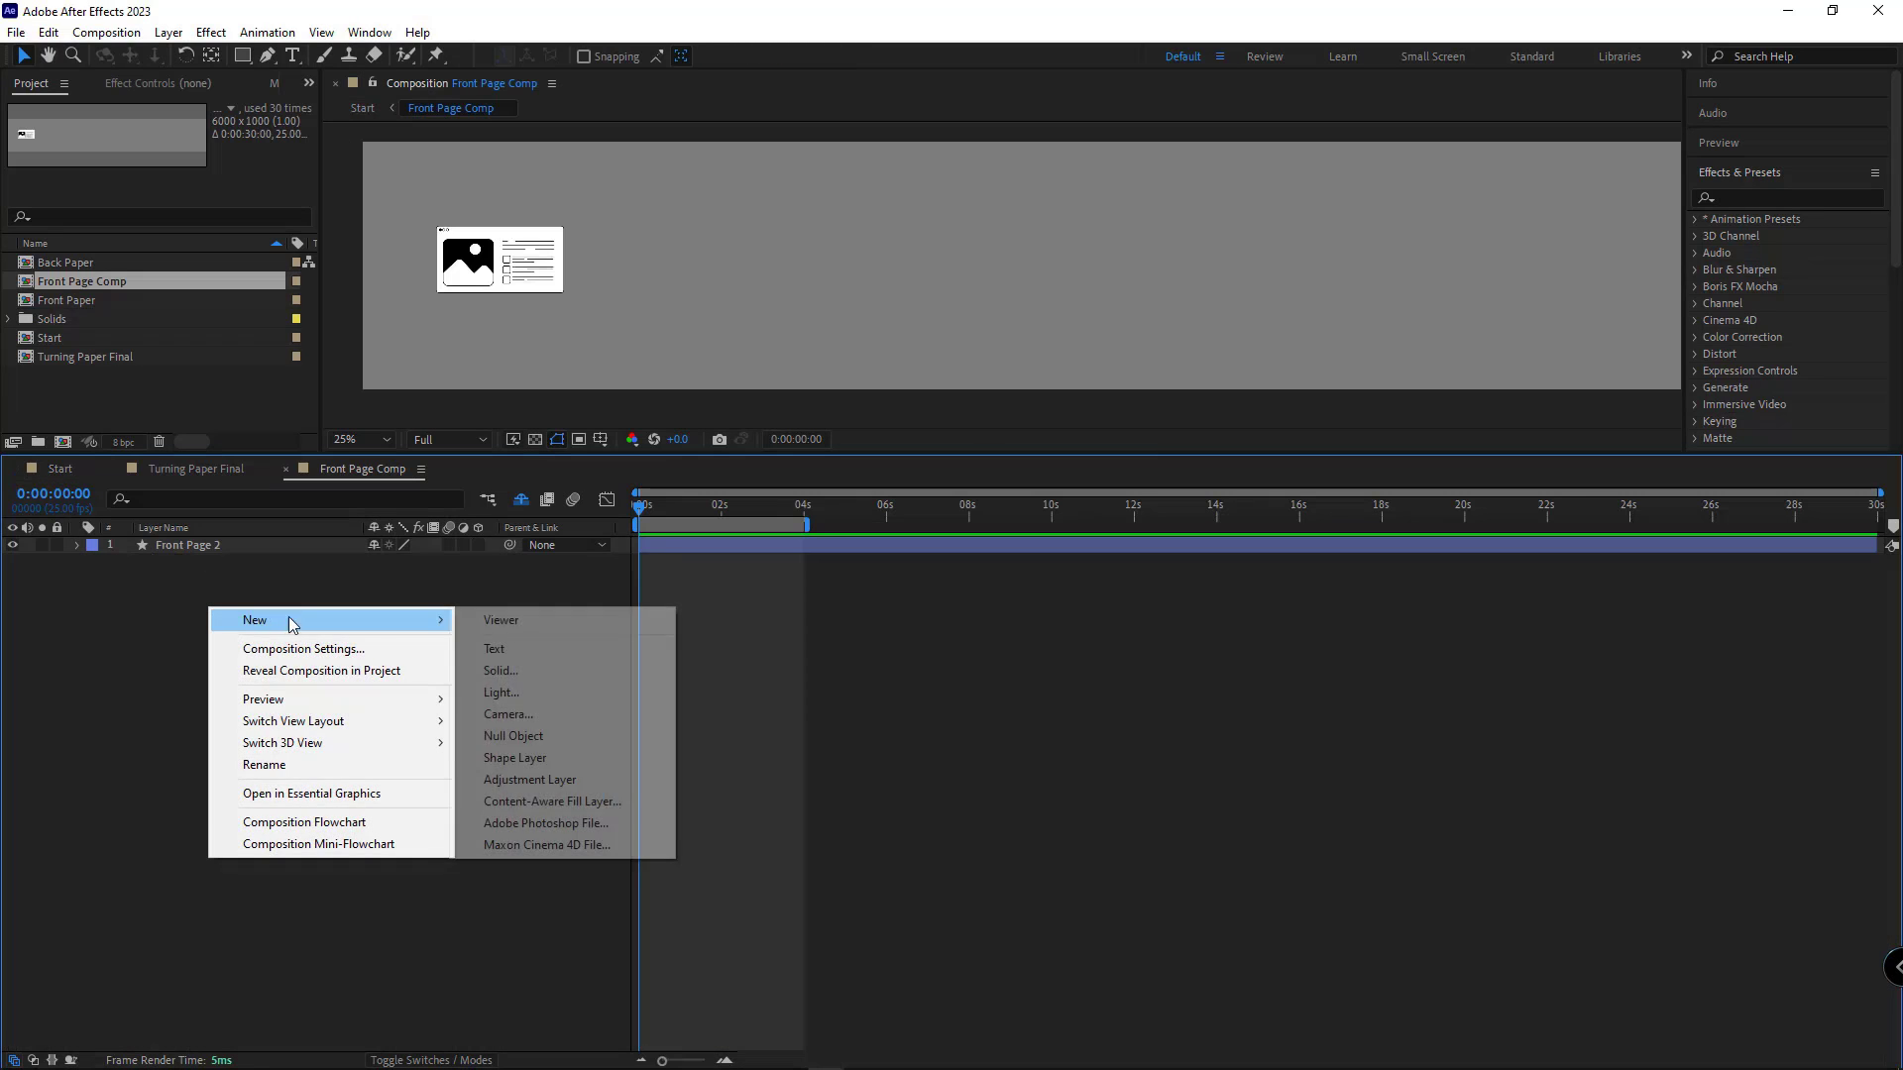
pyautogui.click(496, 666)
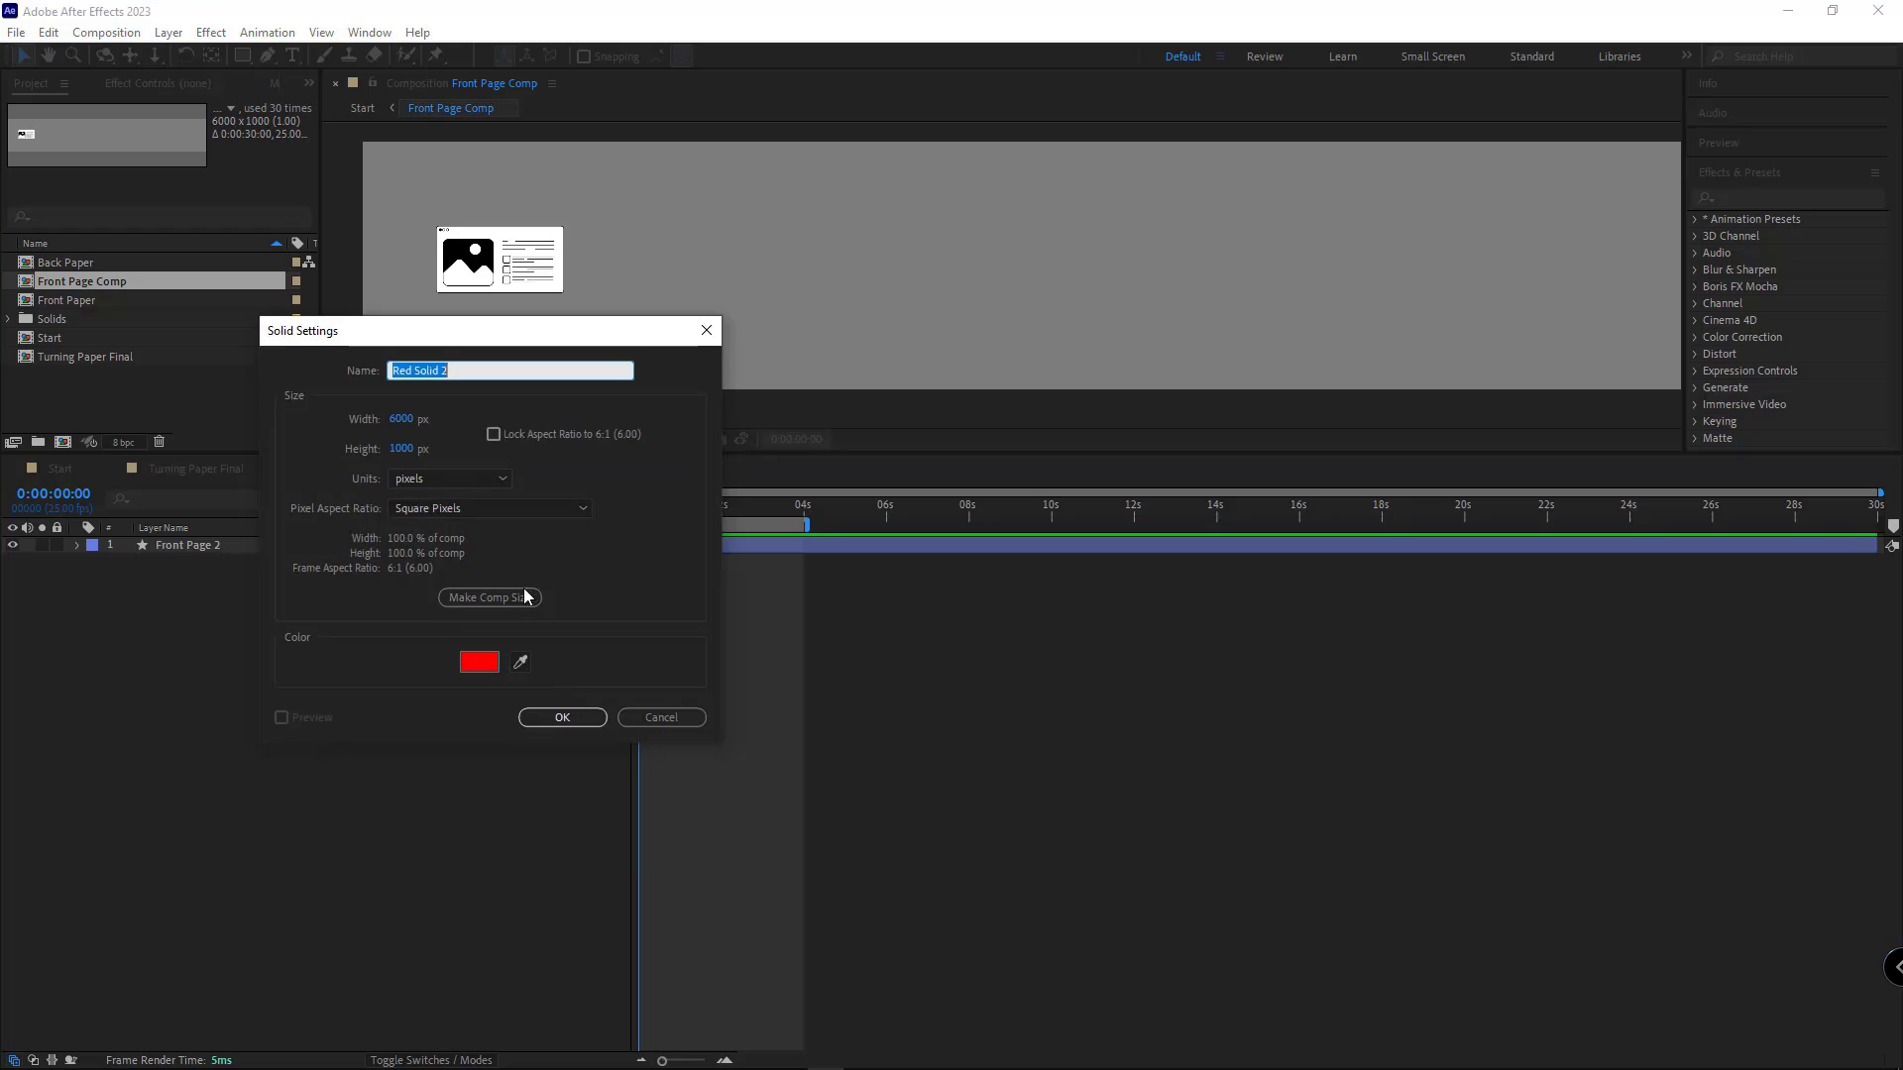
pyautogui.click(562, 718)
pyautogui.moveTo(190, 590); pyautogui.dragTo(197, 594)
pyautogui.press('t')
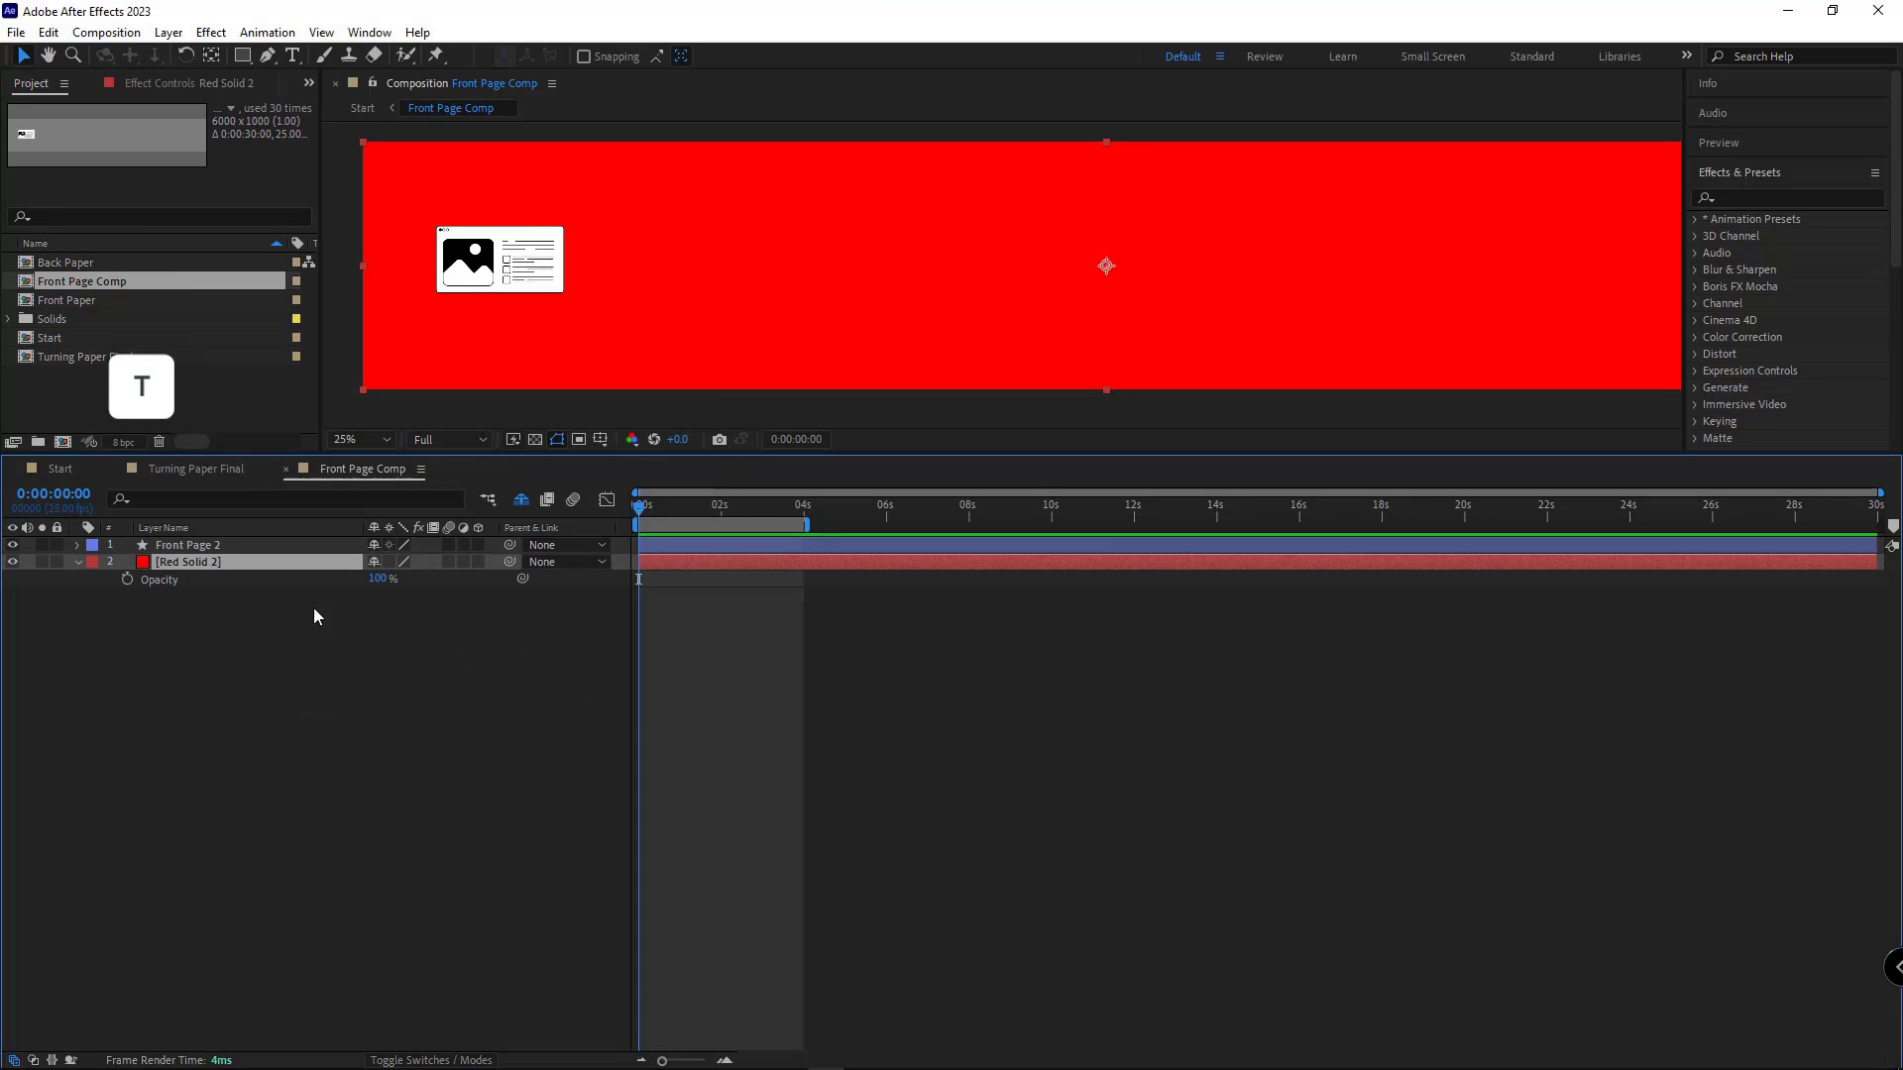
pyautogui.click(381, 579)
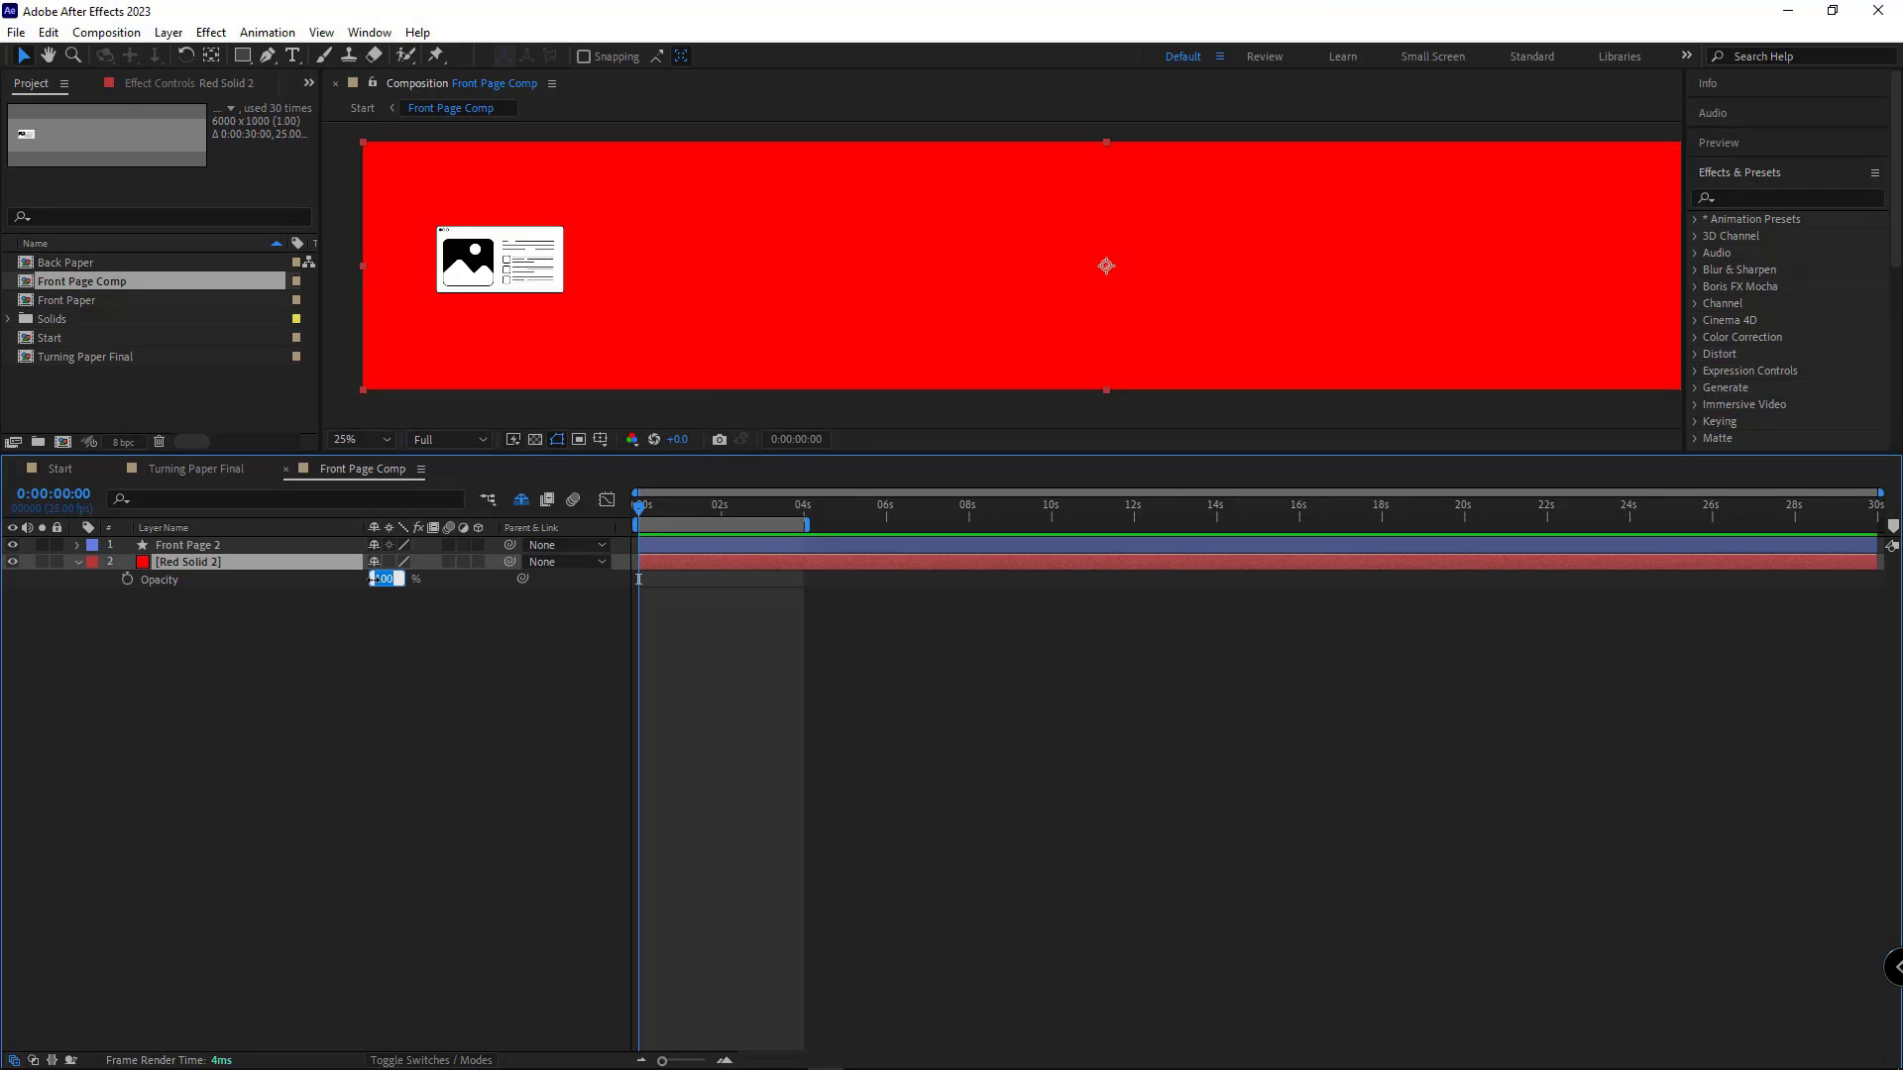
pyautogui.write('40')
pyautogui.press('Return')
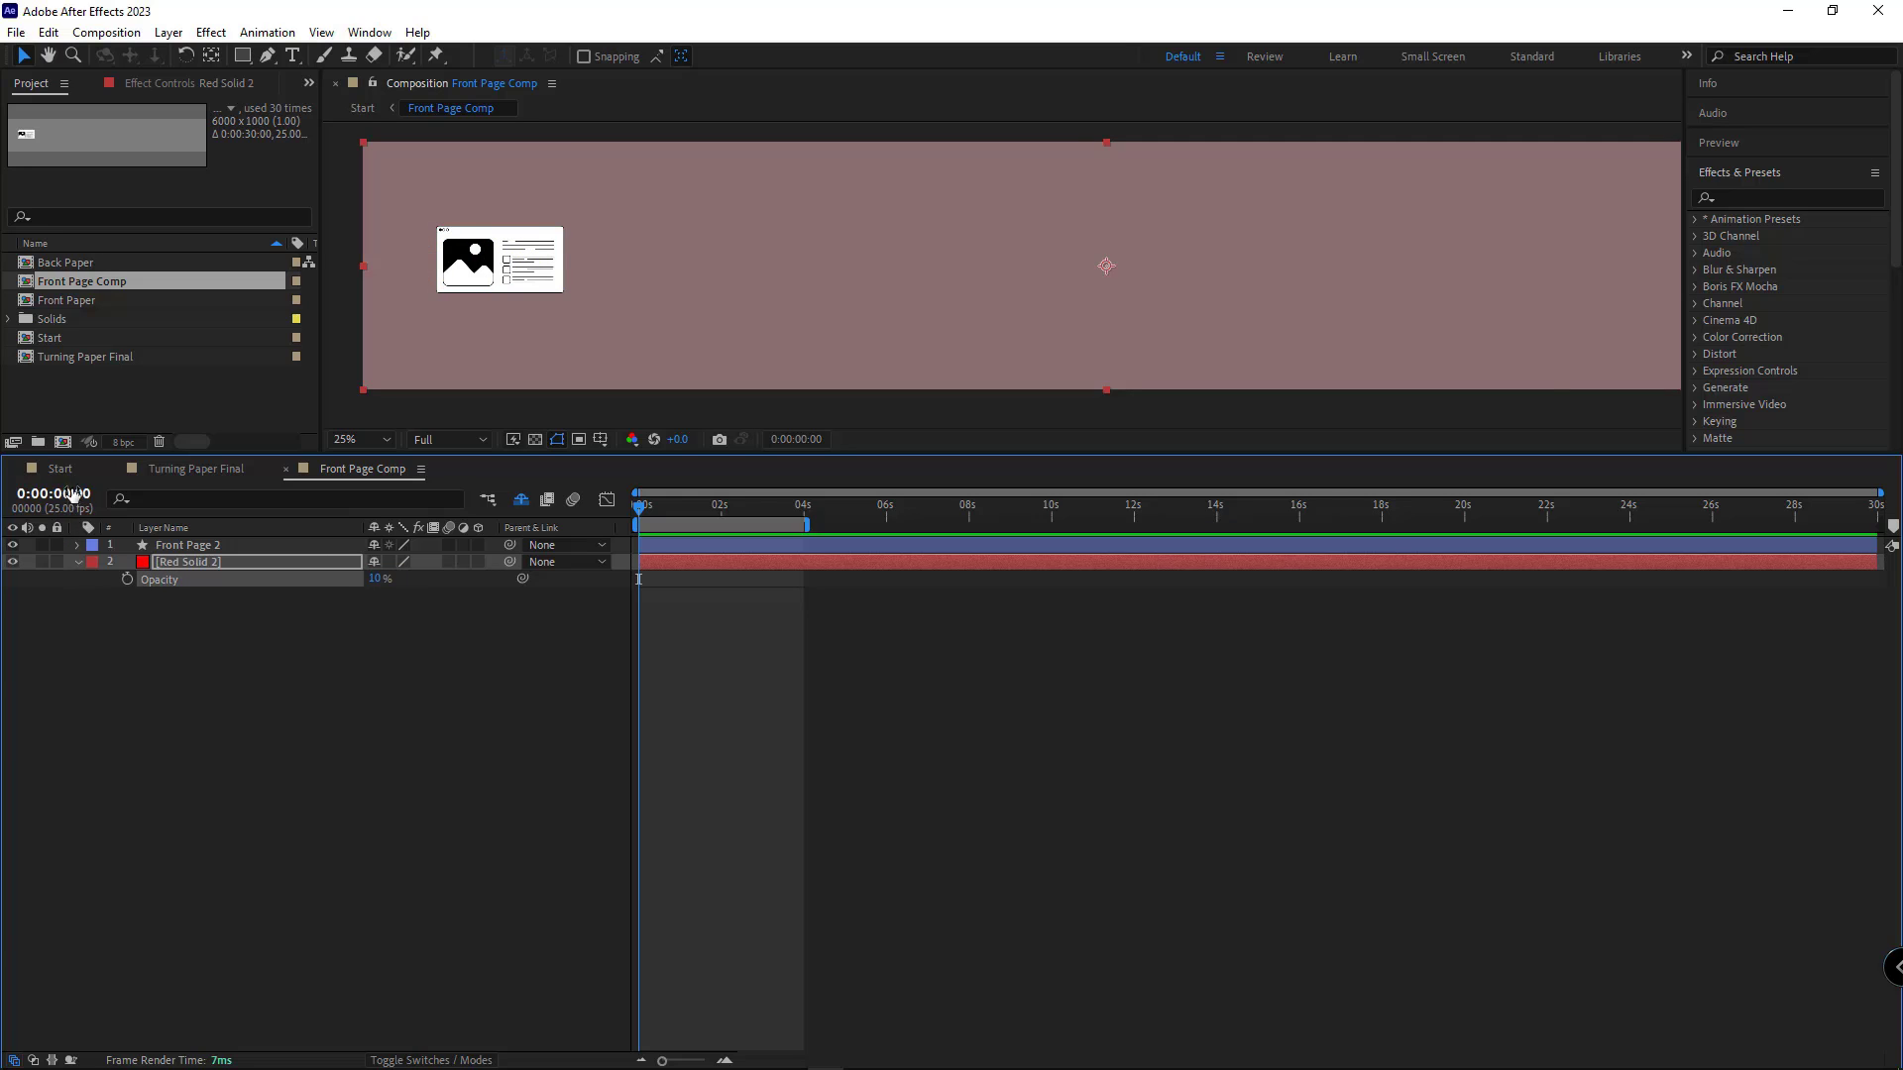
pyautogui.click(61, 468)
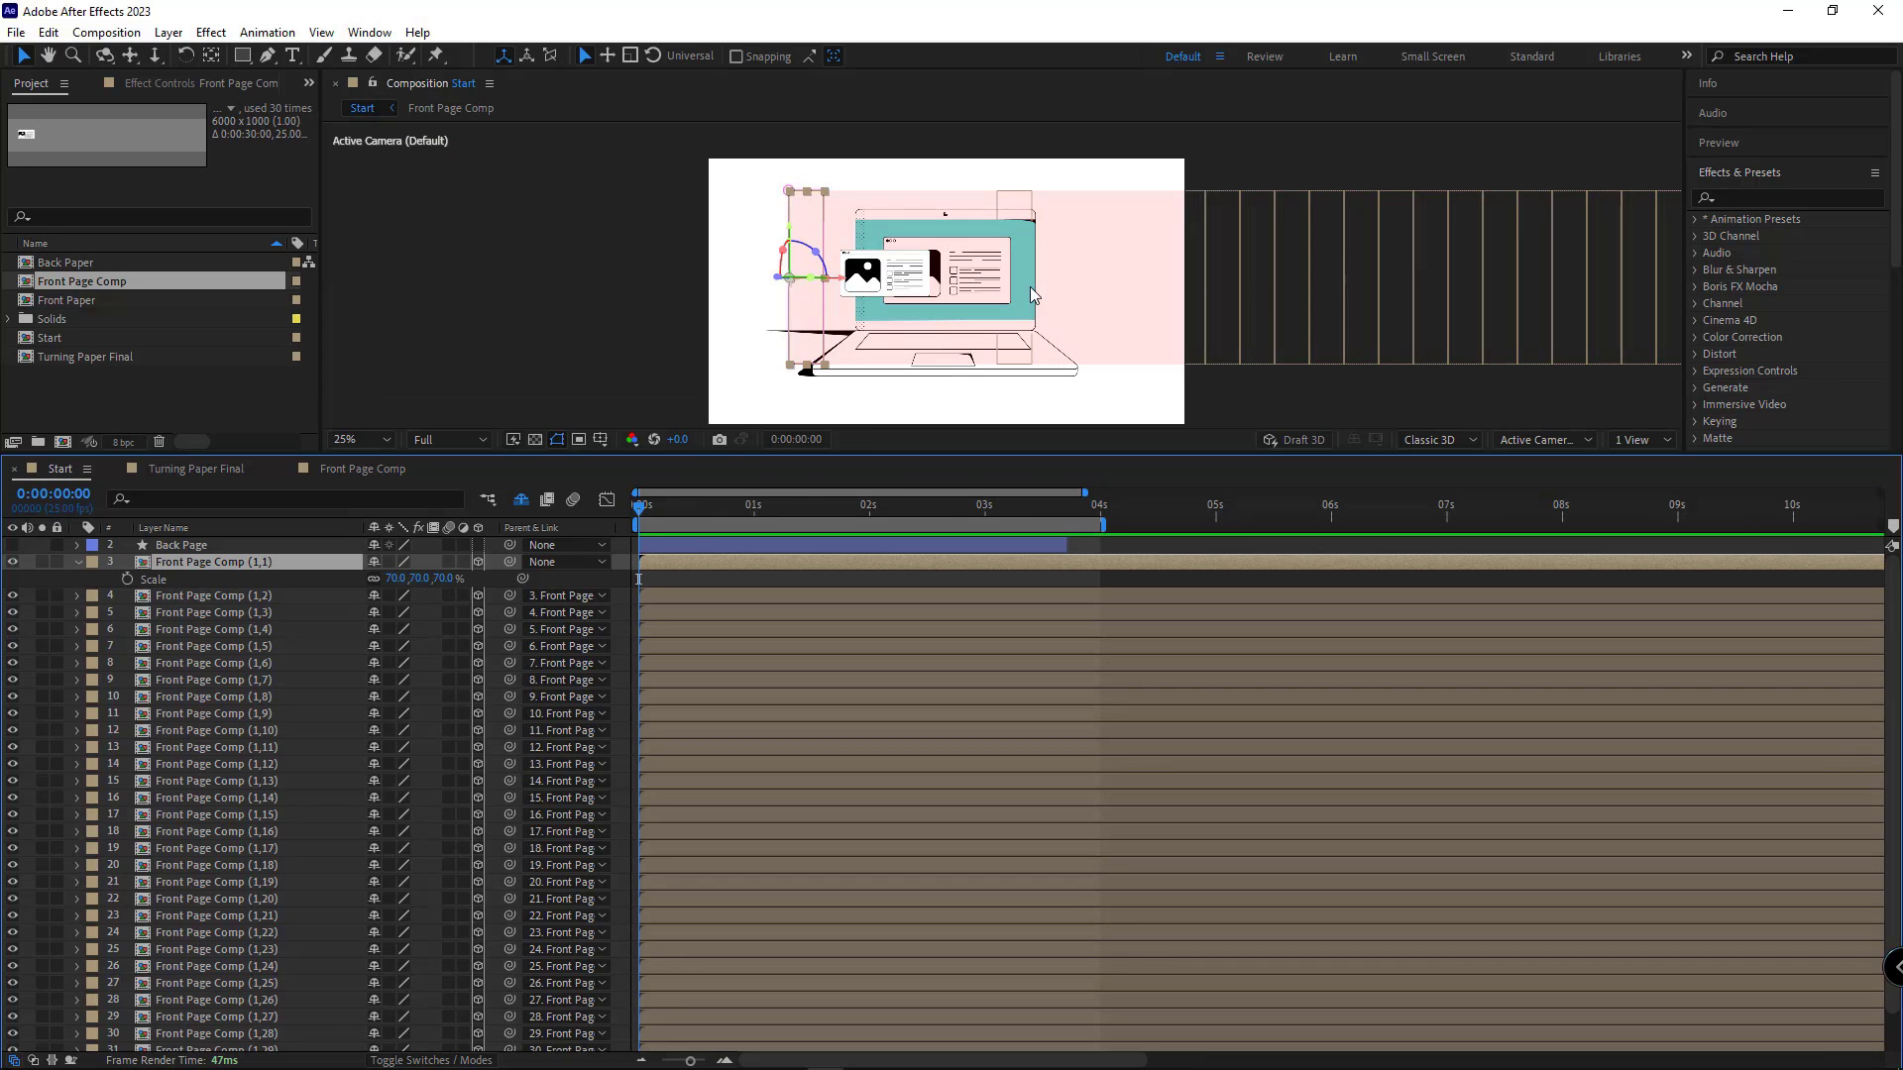
# Step: Enlarge the viewer and split it into Active Camera and Top views side by side
pyautogui.click(1117, 237)
pyautogui.click(1081, 208)
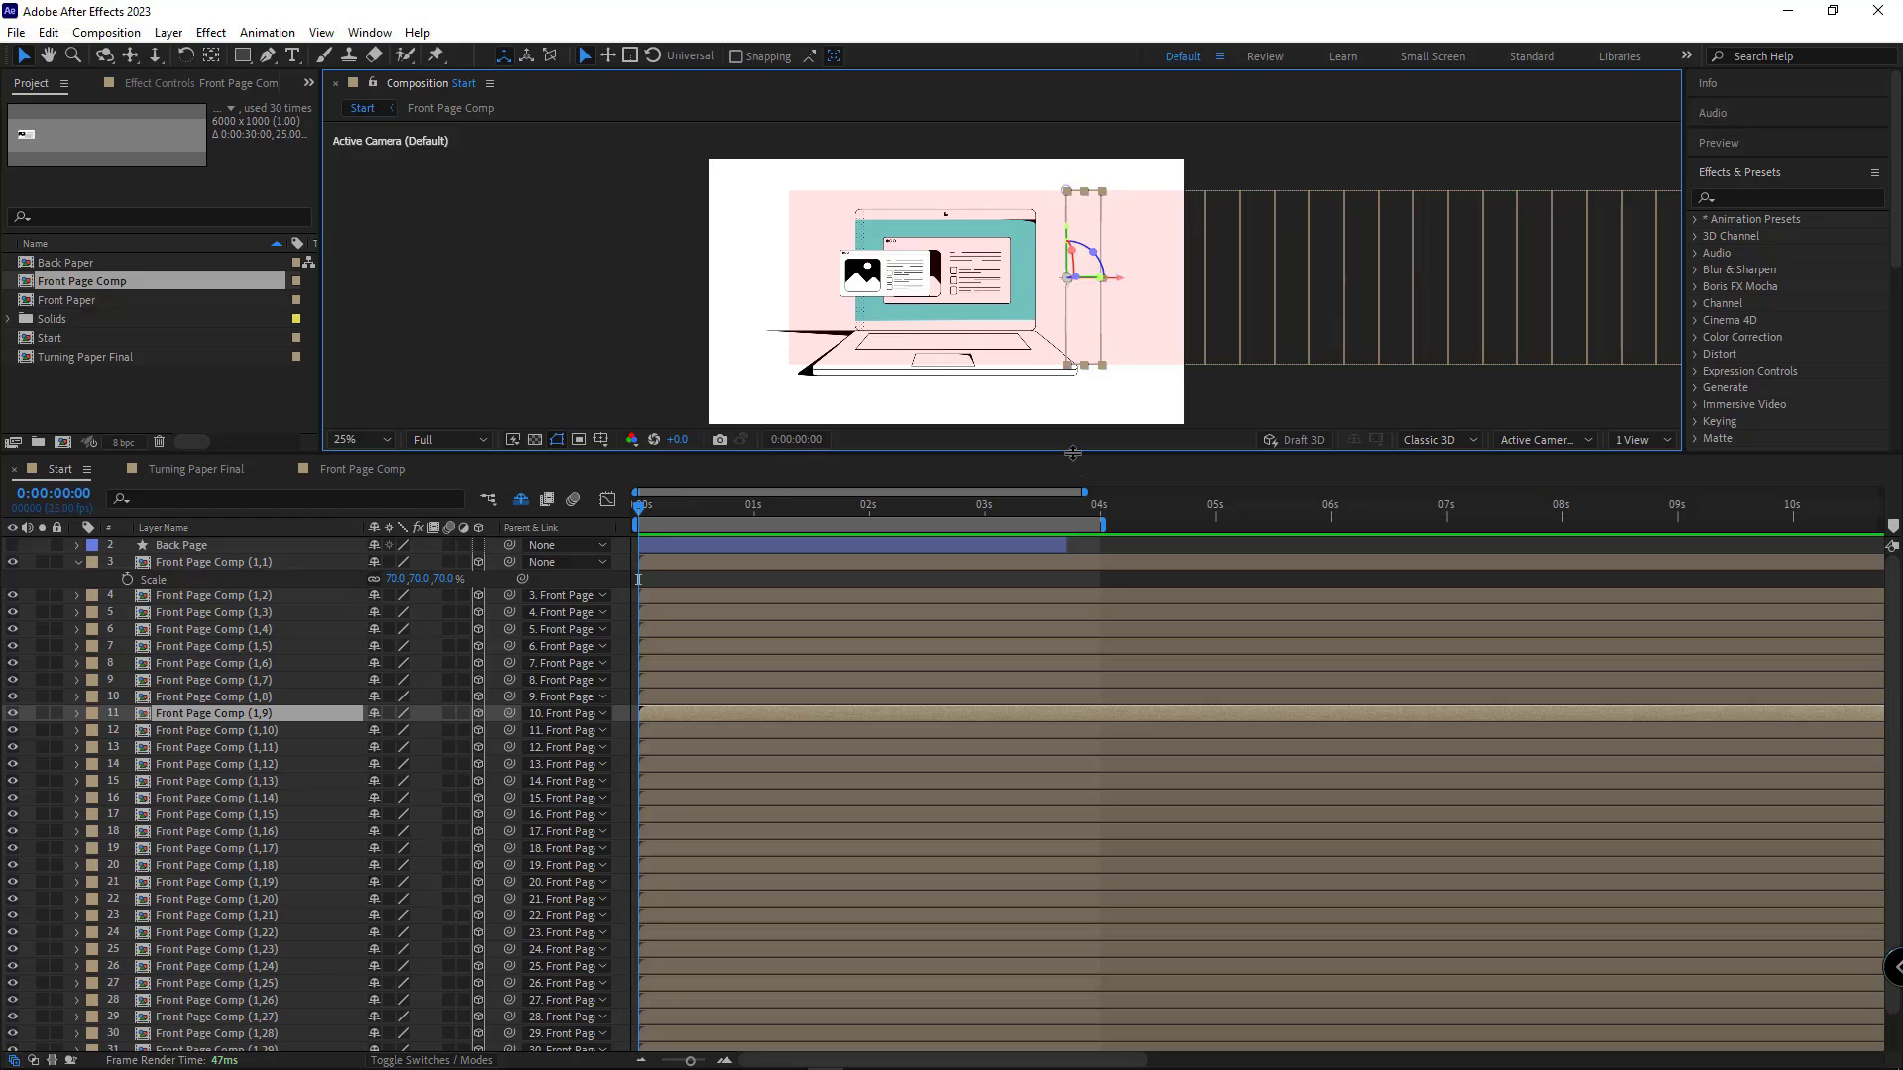
pyautogui.moveTo(1074, 457); pyautogui.dragTo(1075, 640)
pyautogui.click(1640, 621)
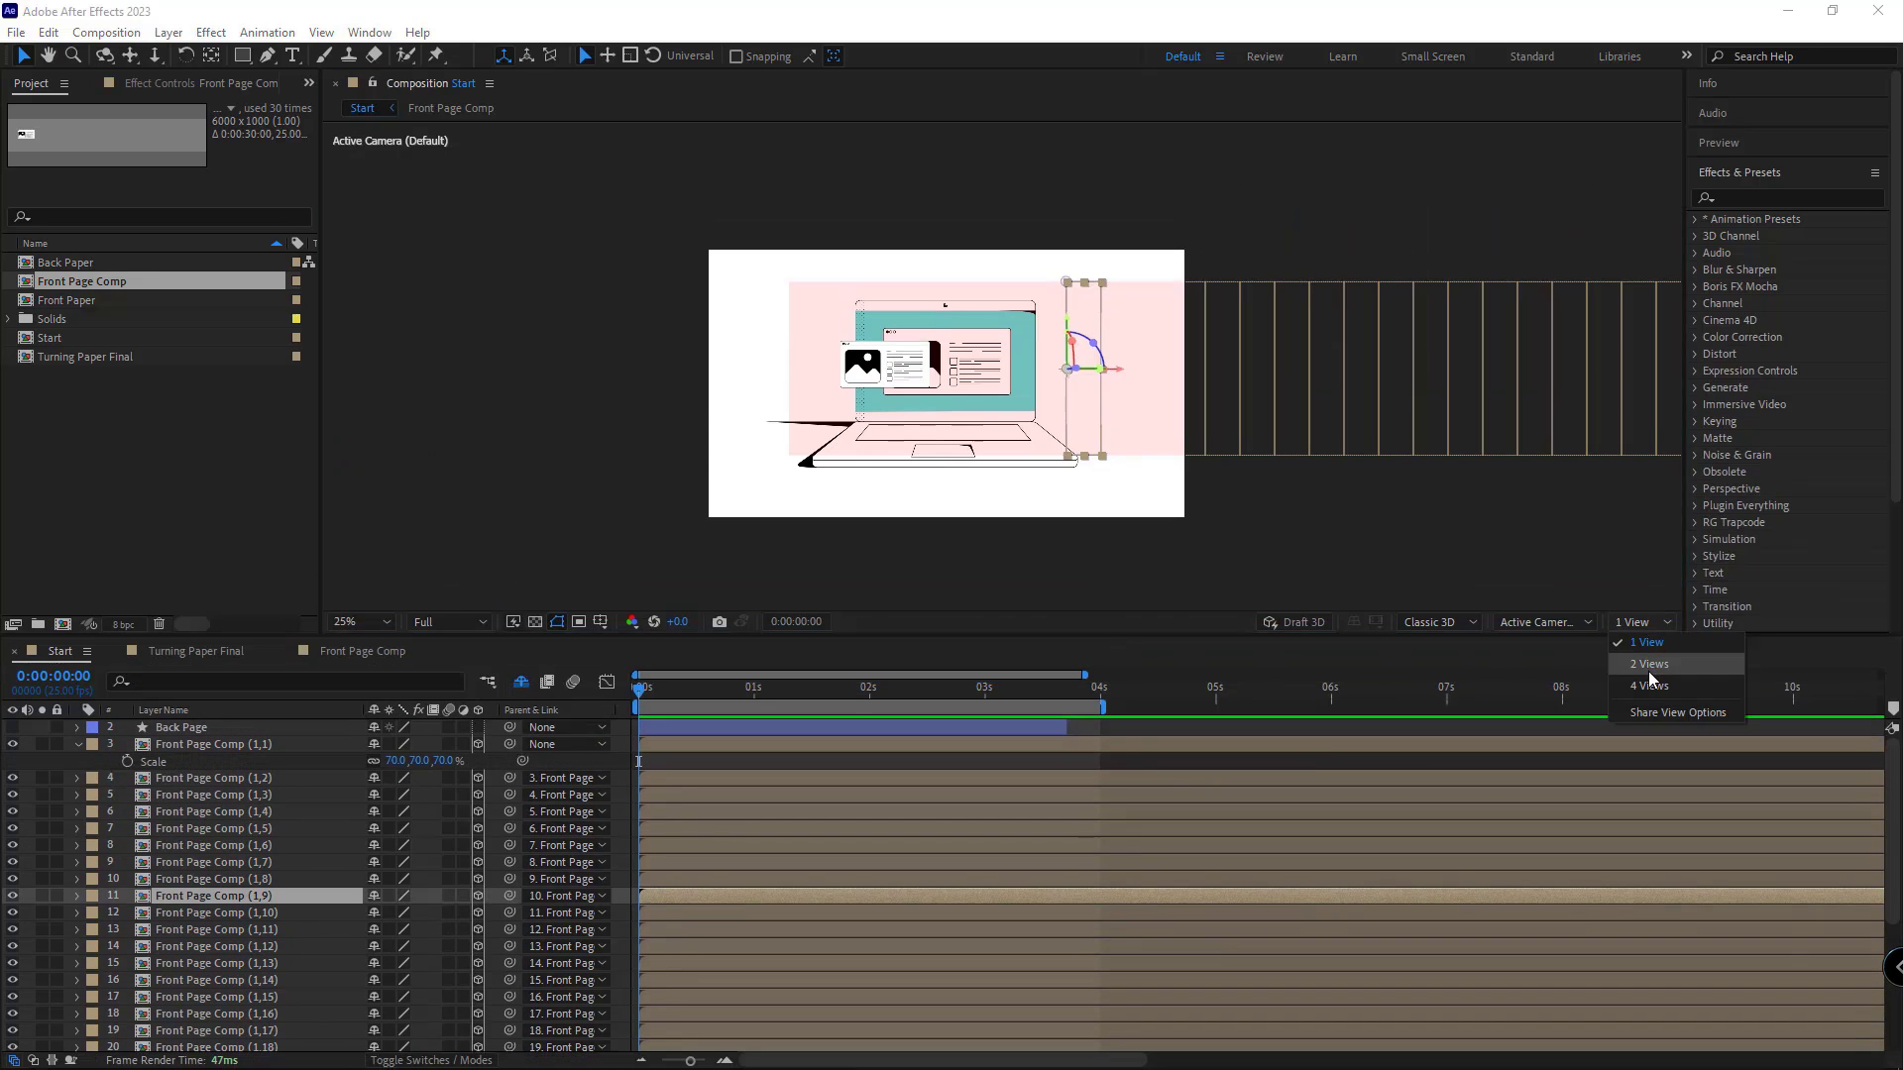
pyautogui.click(1650, 668)
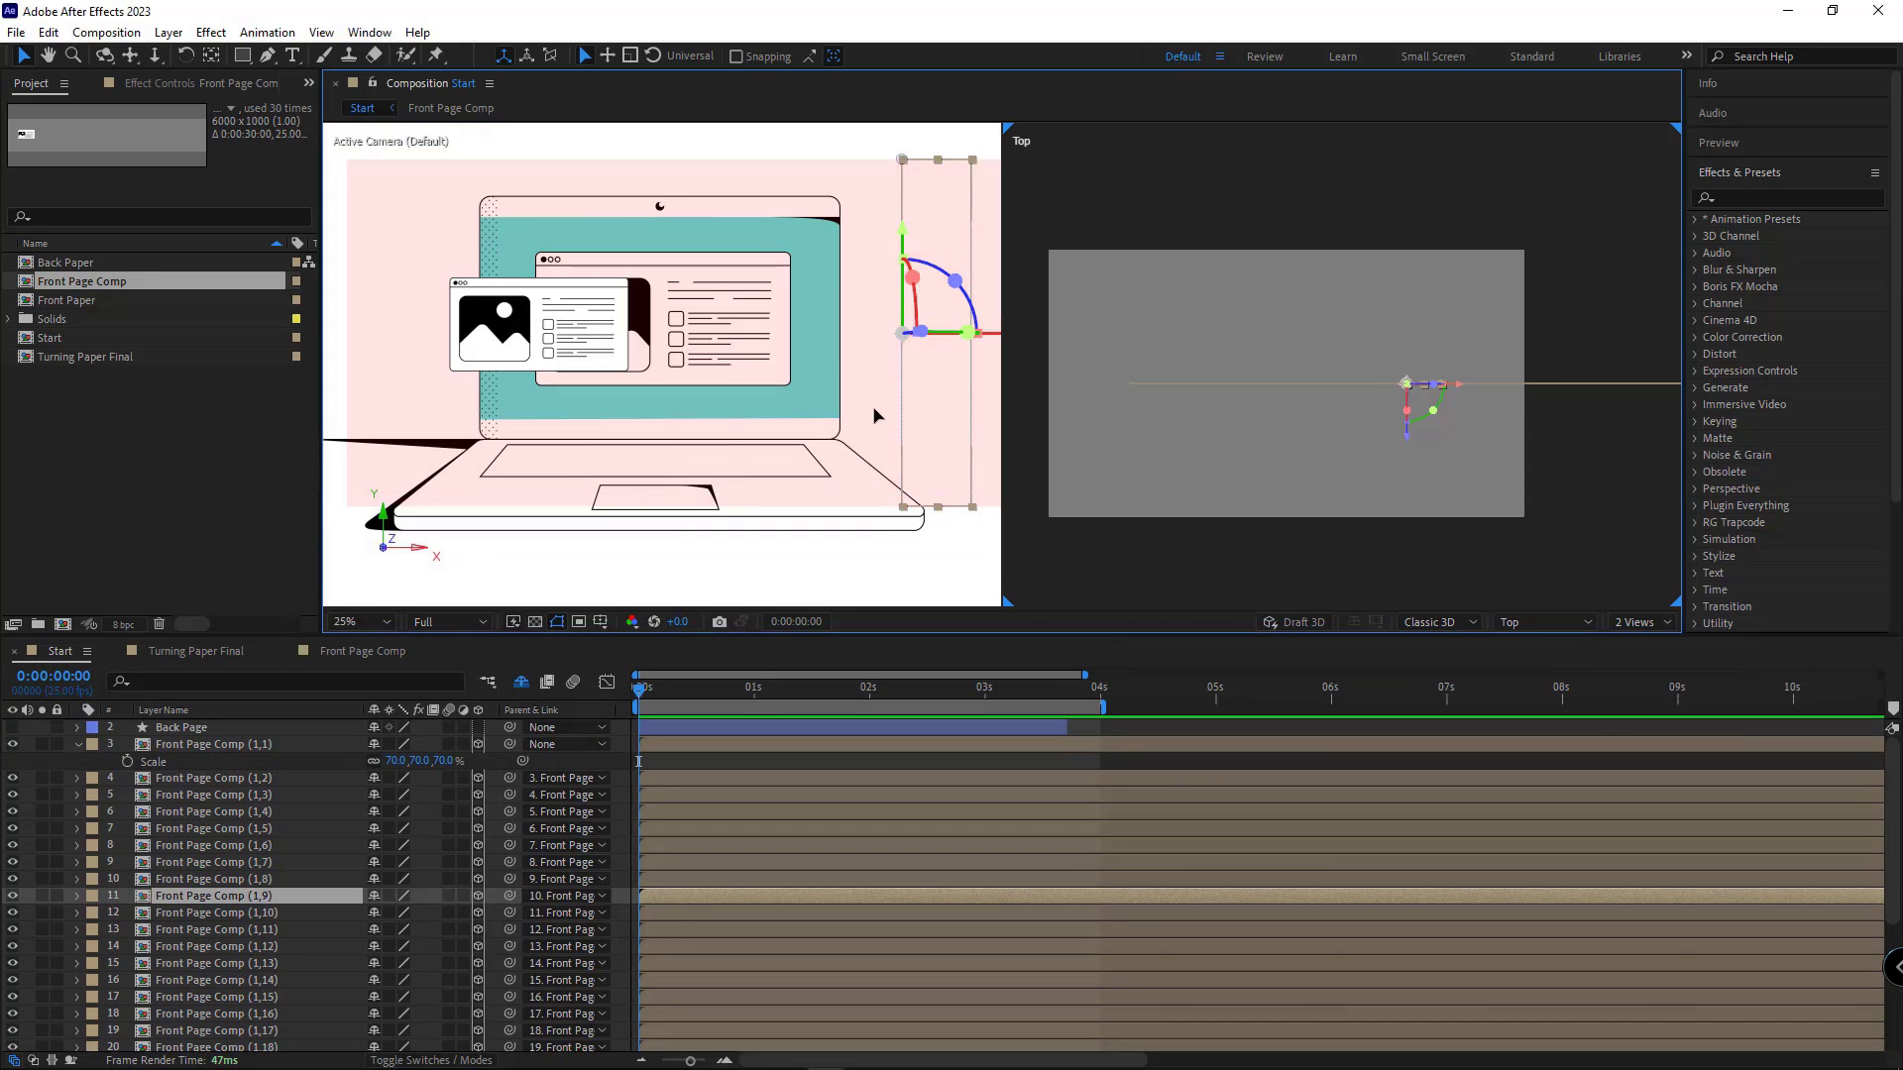
pyautogui.click(519, 502)
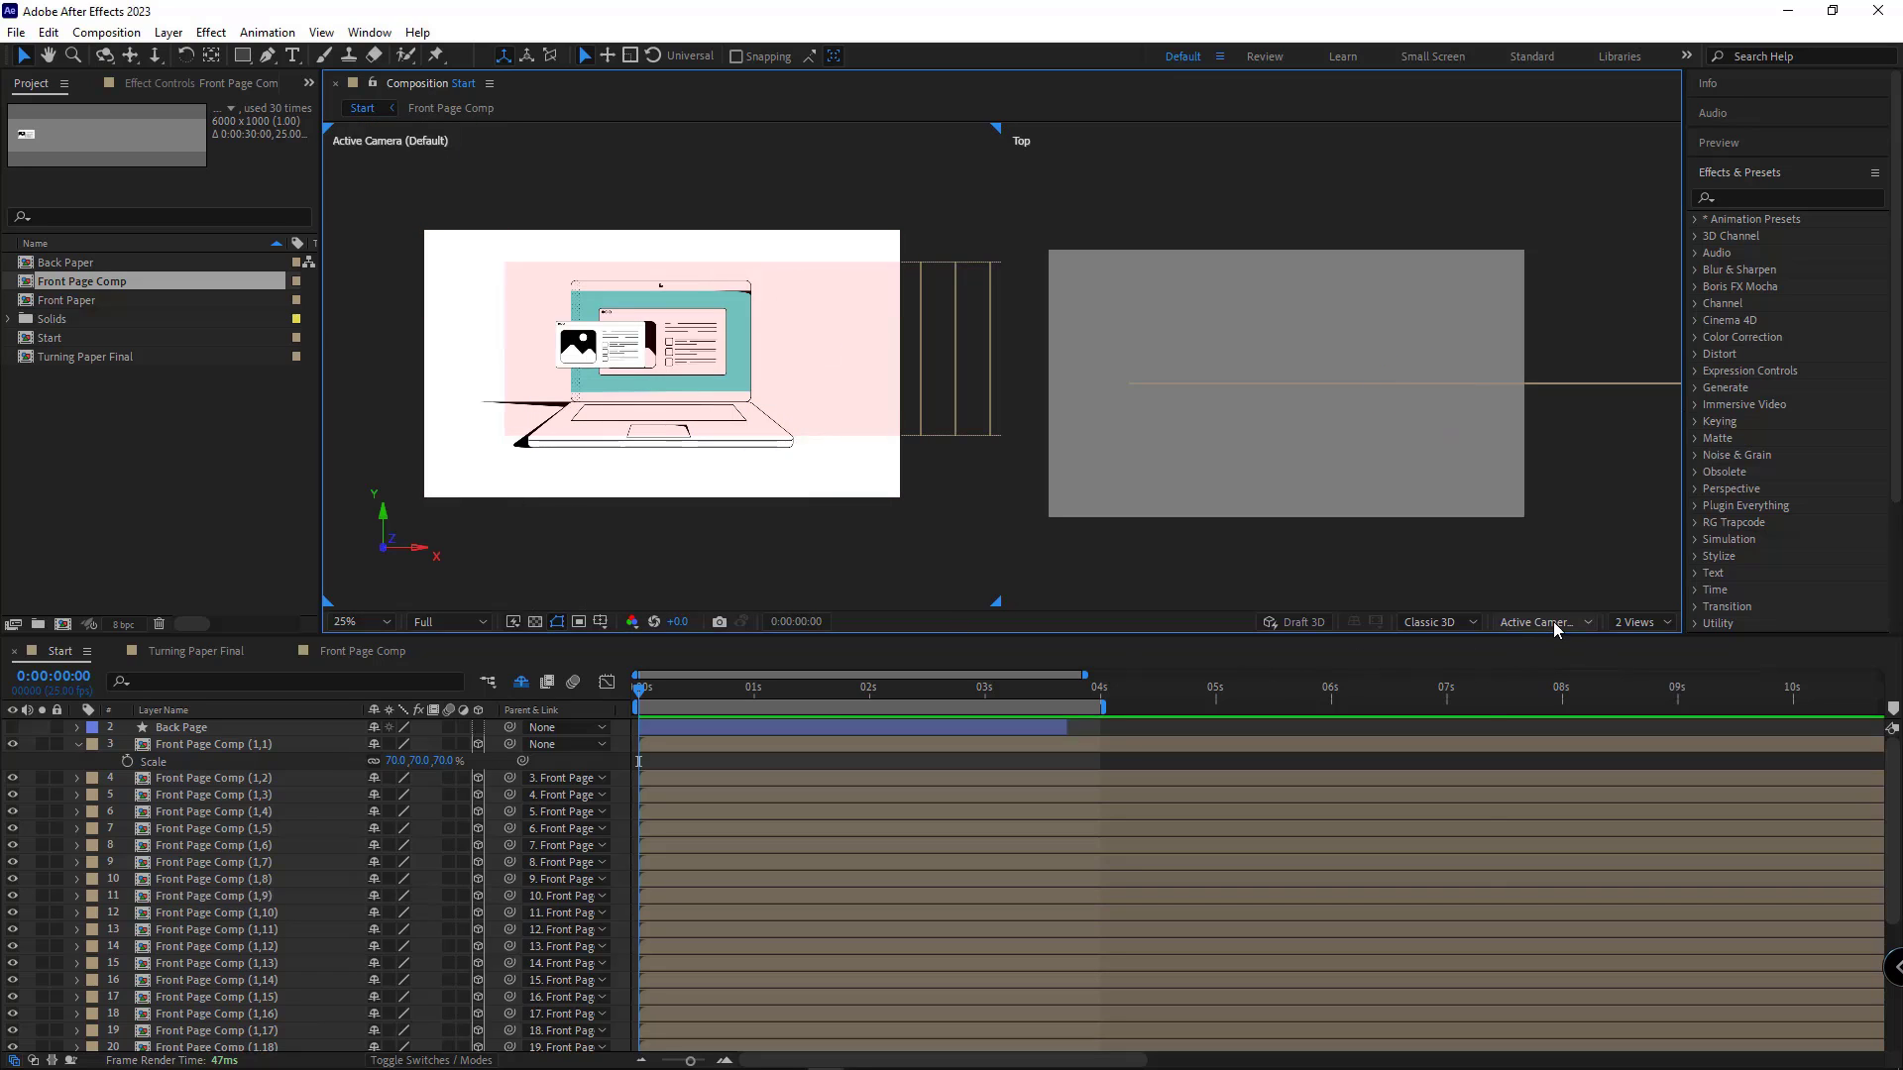
pyautogui.click(1219, 575)
pyautogui.click(1541, 622)
pyautogui.click(1538, 743)
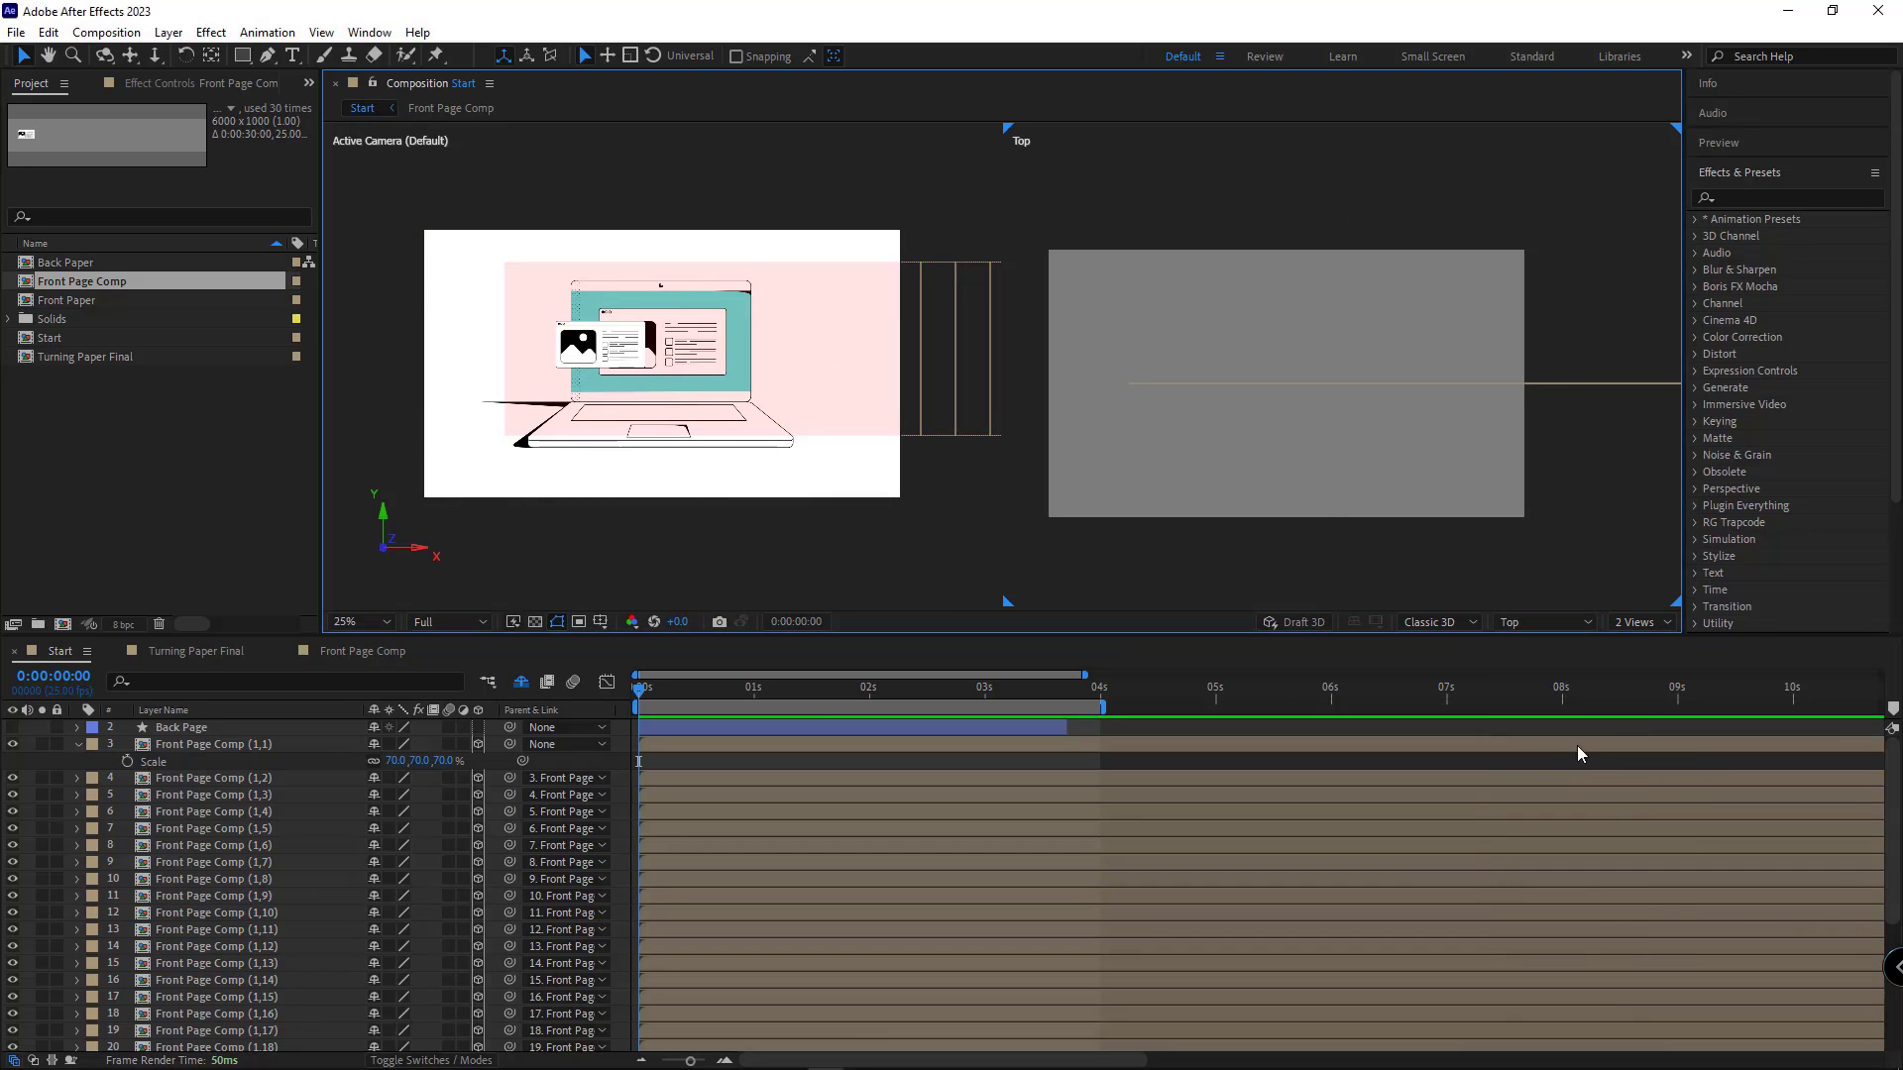
# Step: Give strip Front Page Comp (1,9) a Y Rotation of about 21°
pyautogui.click(797, 357)
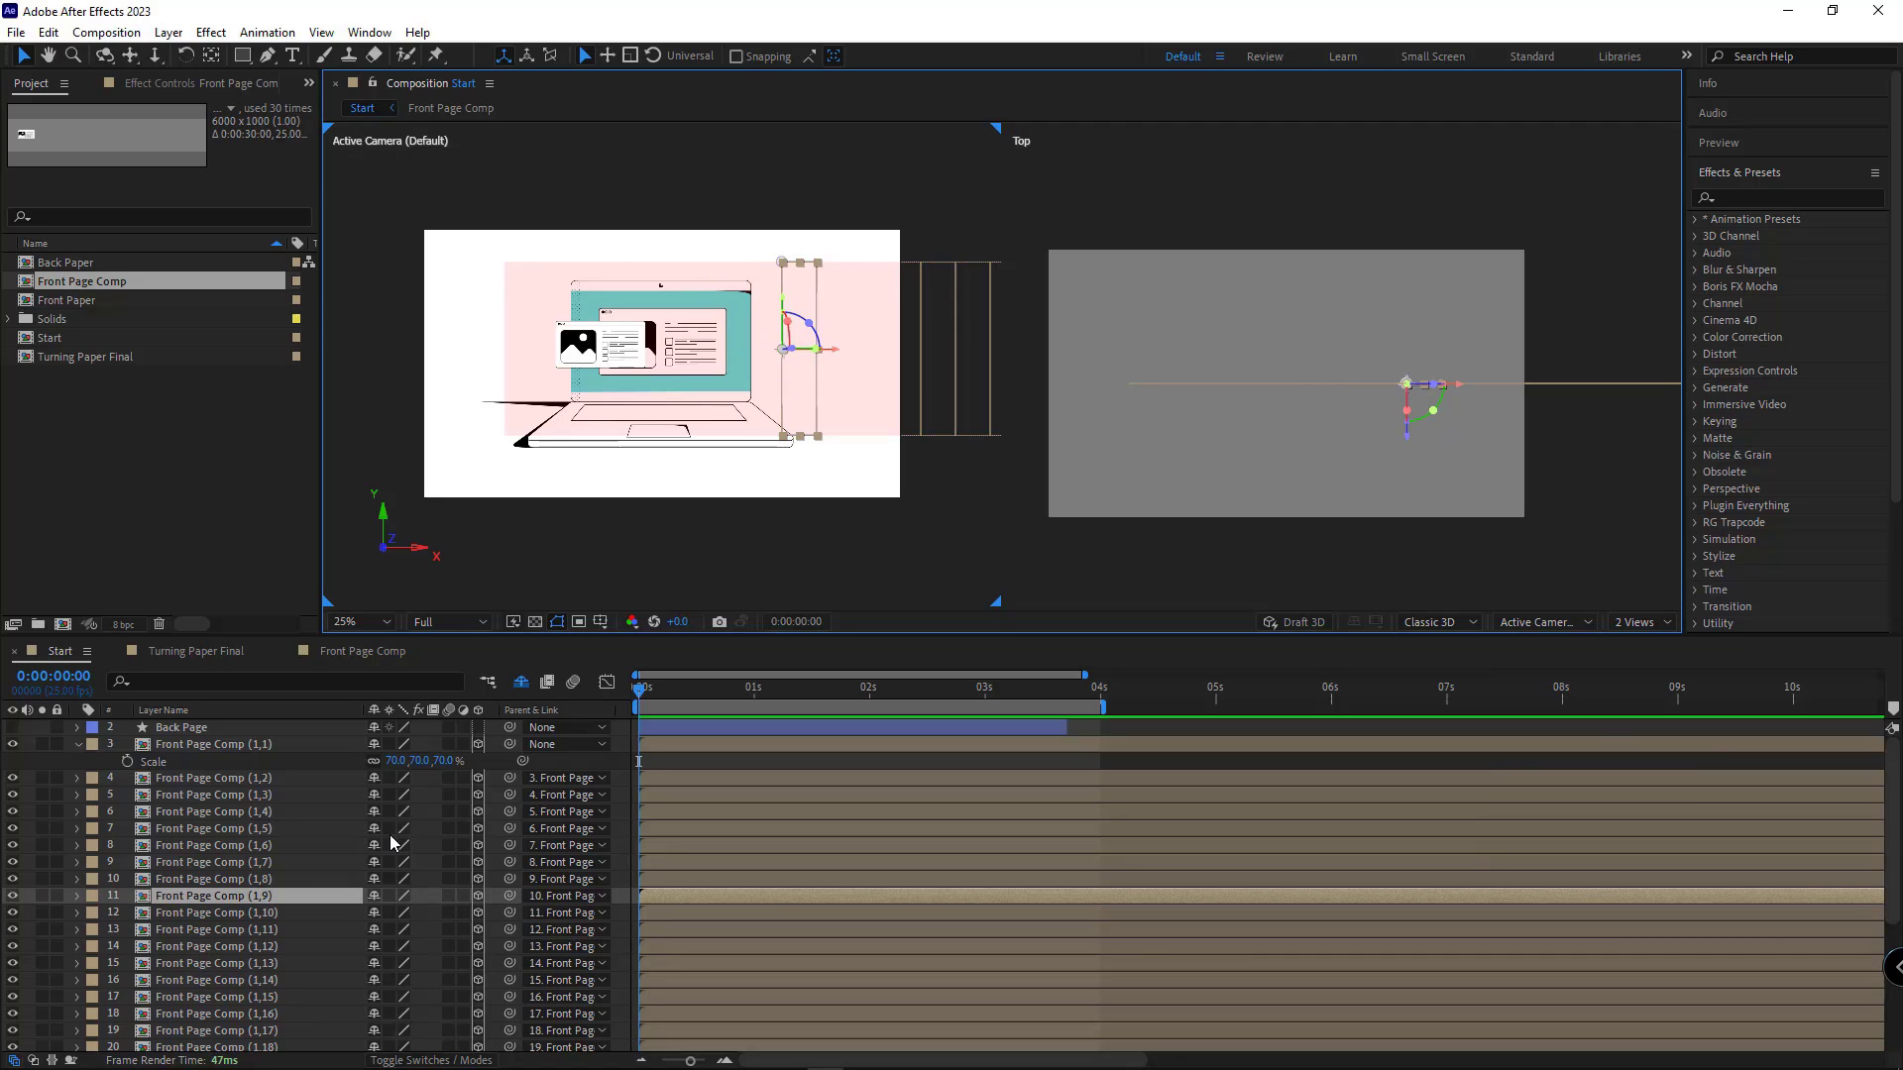
pyautogui.press('r')
pyautogui.scroll(-2, 298, 892)
pyautogui.moveTo(389, 844); pyautogui.dragTo(608, 837)
# Step: Set strip (1,9)'s Y Rotation to exactly 20°
pyautogui.click(1210, 412)
pyautogui.scroll(-2, 1387, 409)
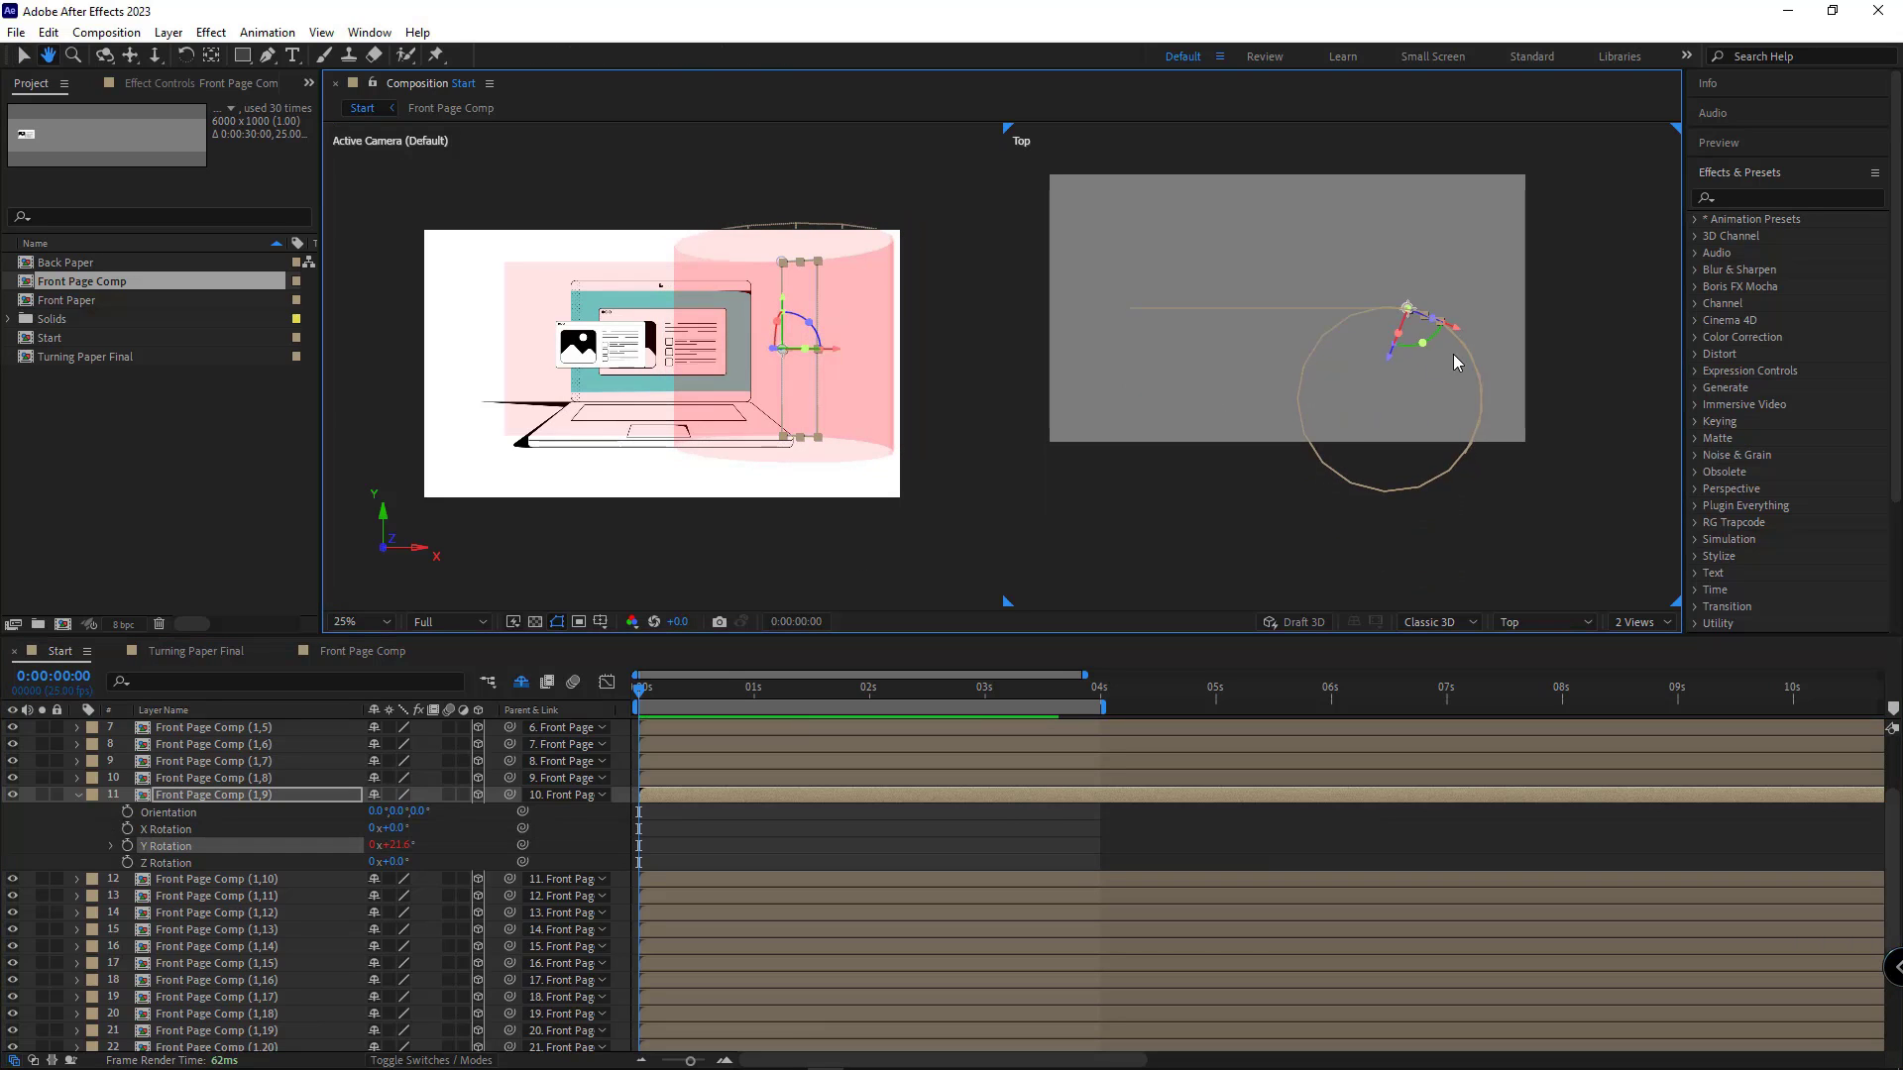
pyautogui.scroll(3, 327, 941)
pyautogui.click(400, 946)
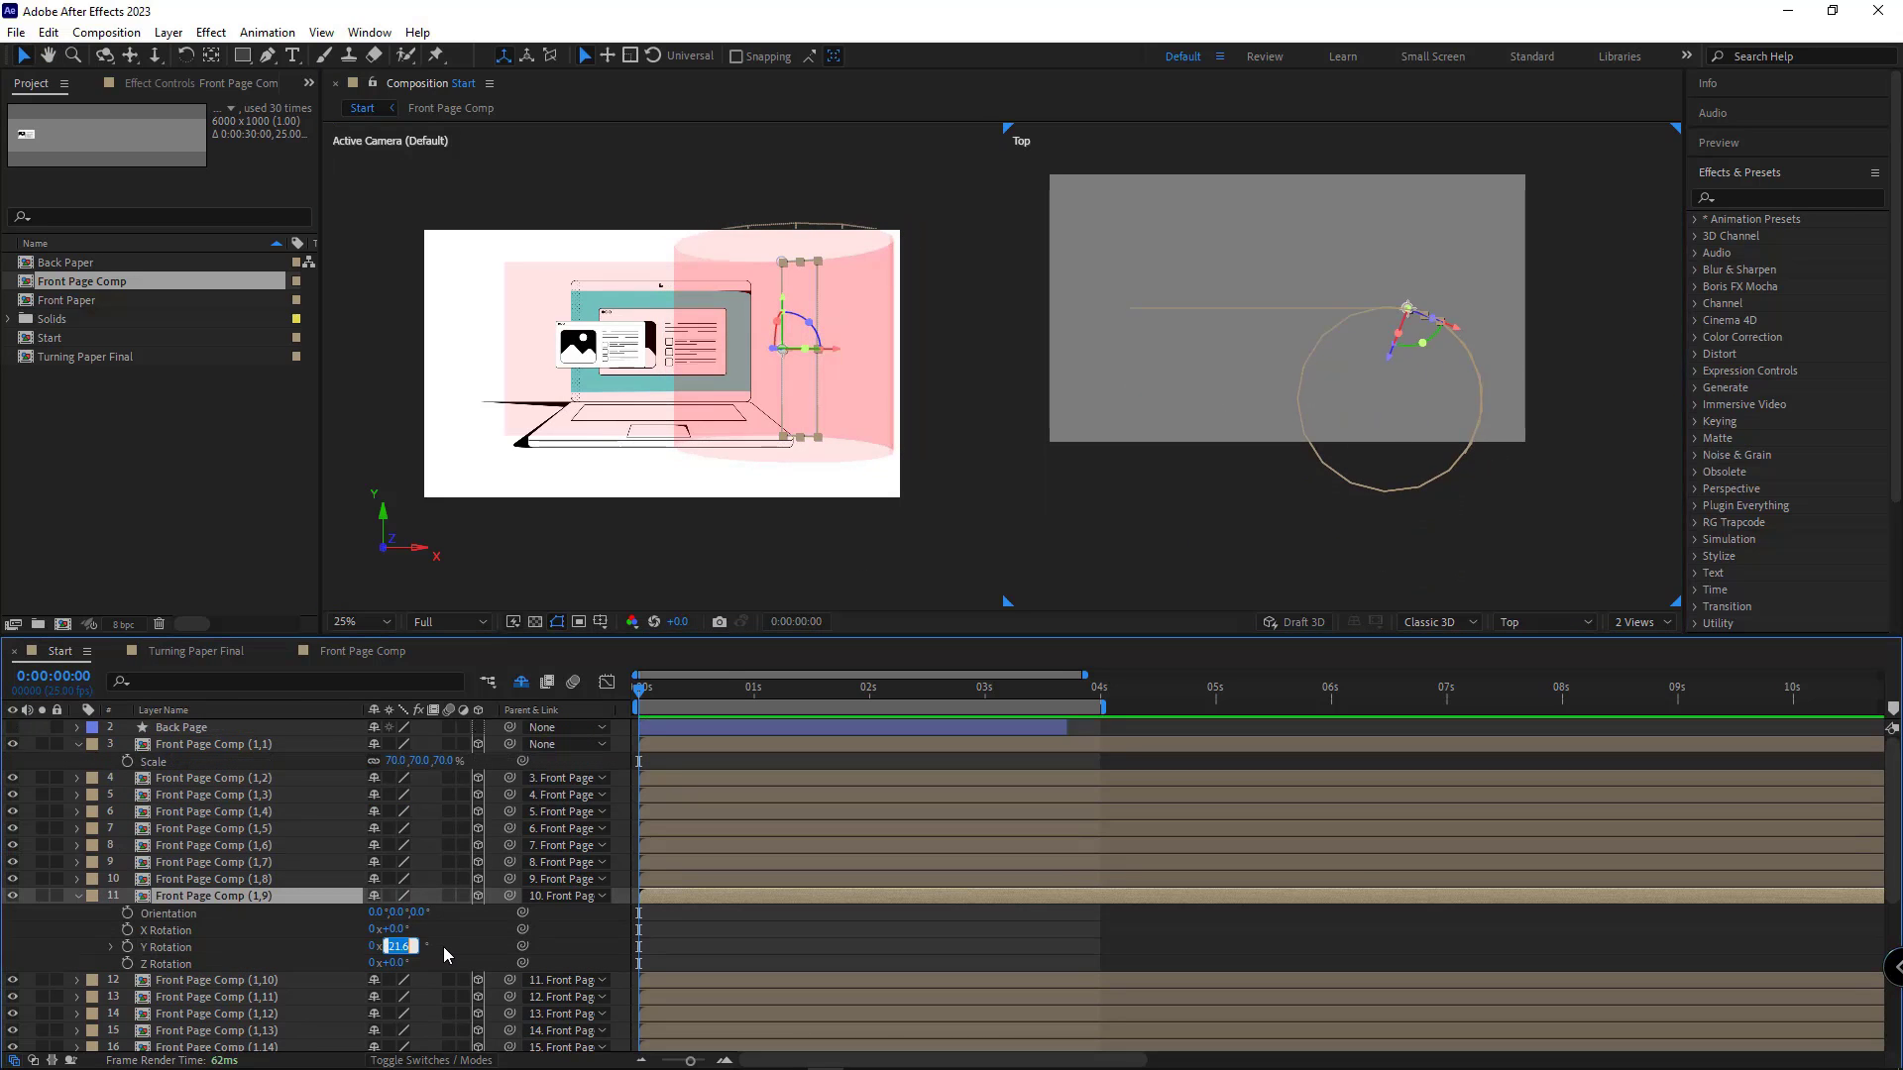
pyautogui.write('20')
pyautogui.press('Return')
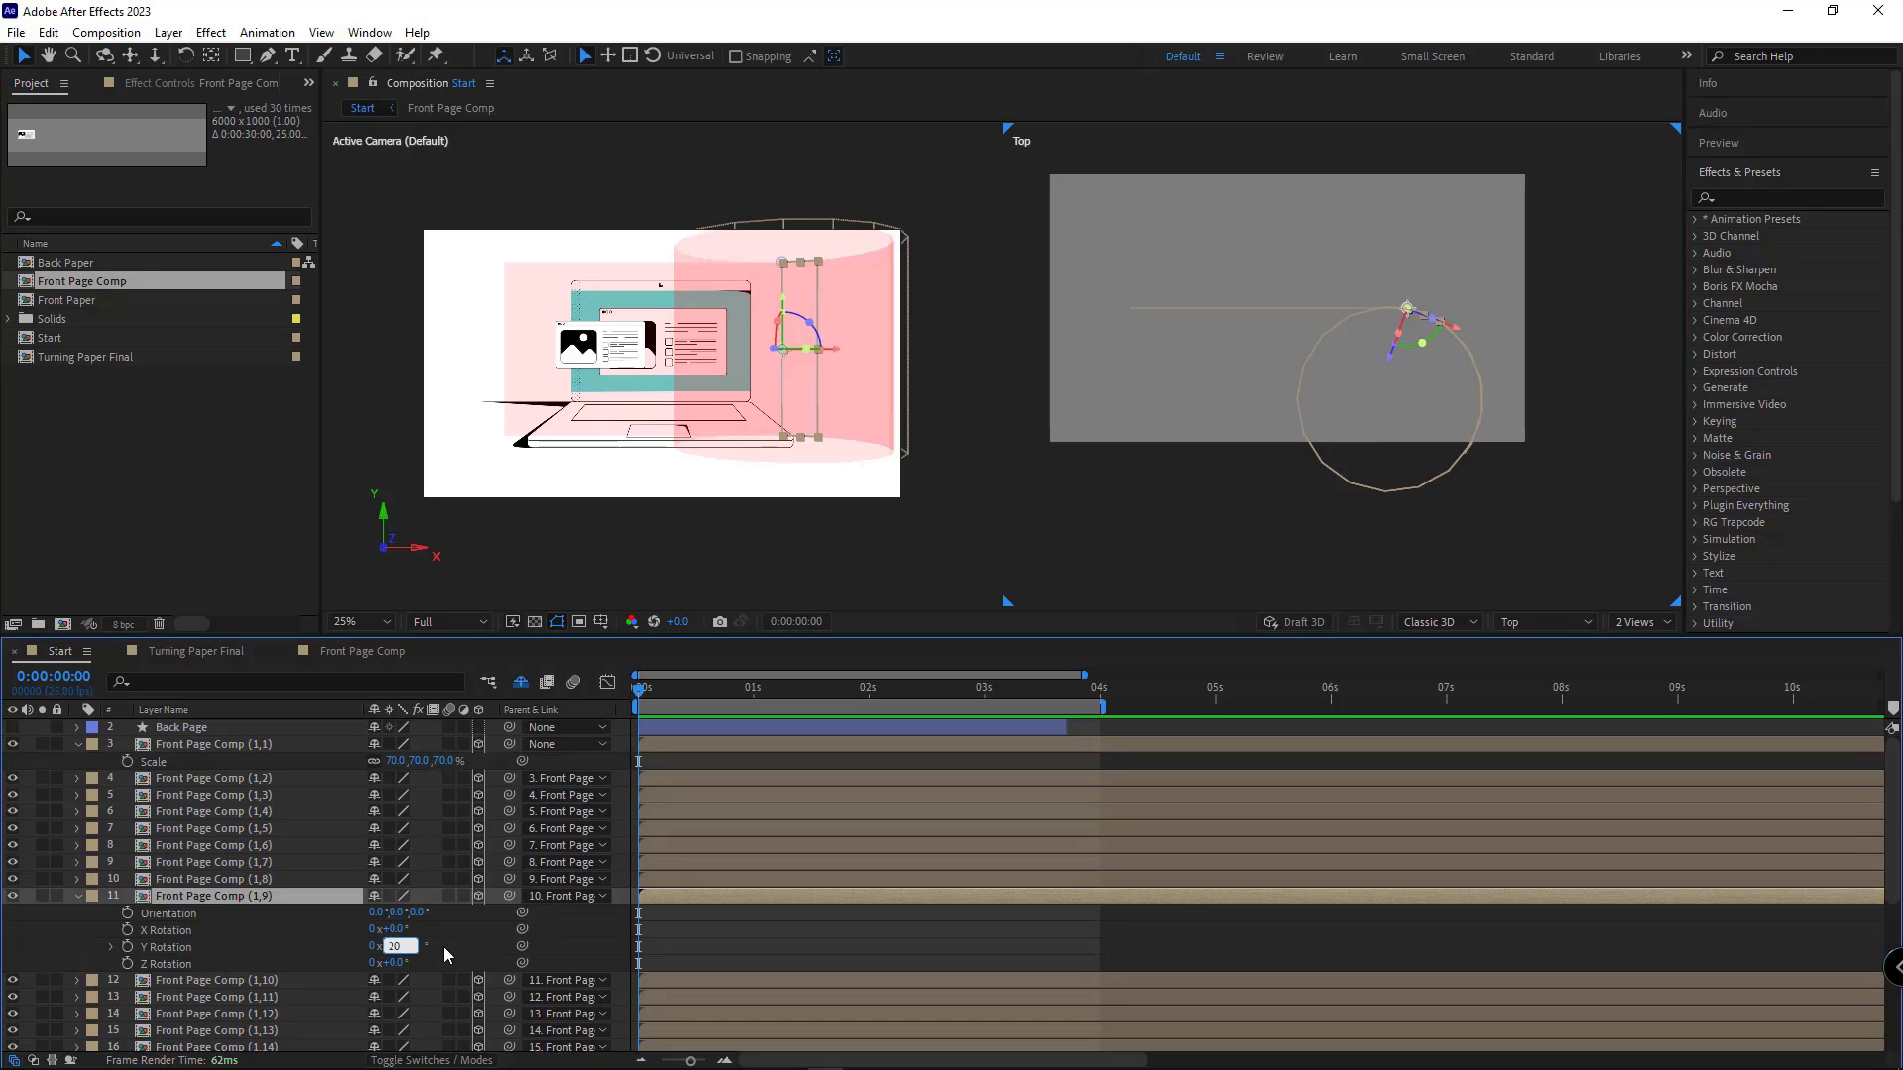
# Step: Nudge the first strip (1,1) slightly left and preview the playback
pyautogui.click(198, 745)
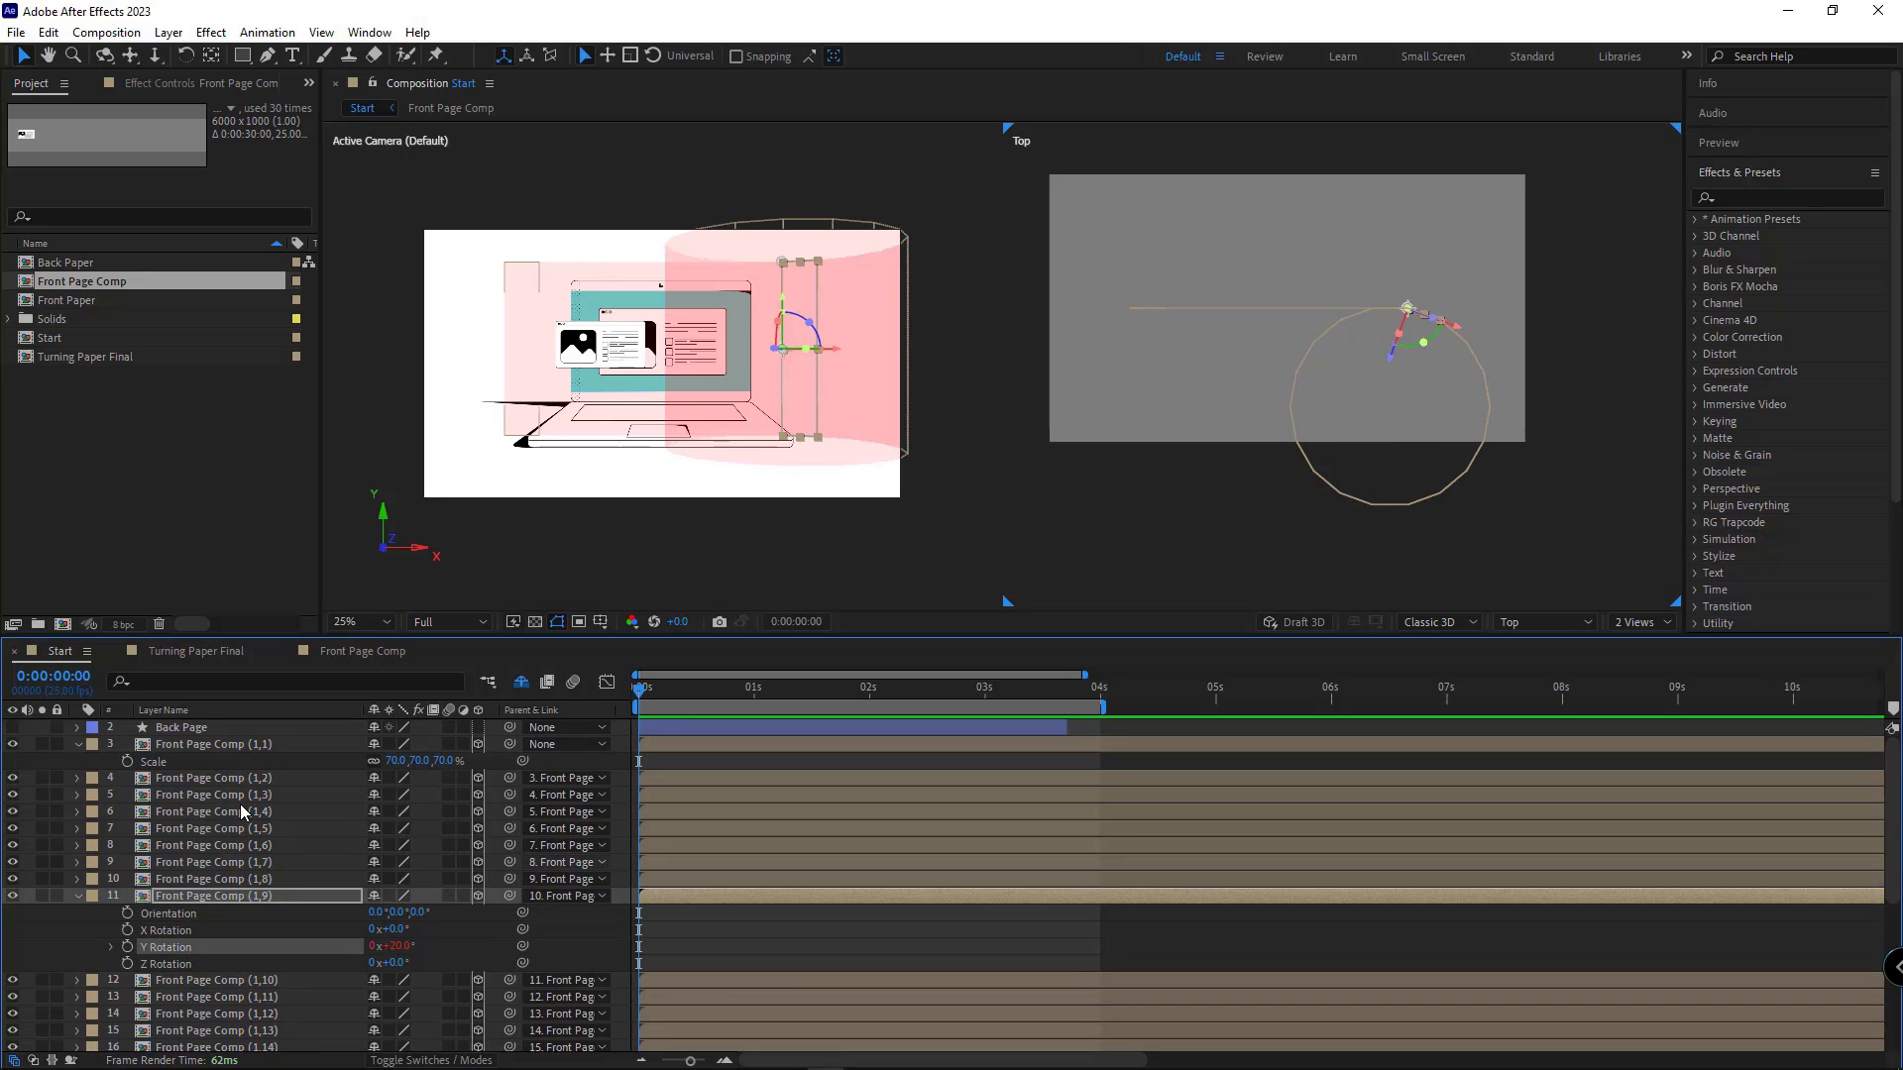
pyautogui.moveTo(554, 347); pyautogui.dragTo(539, 347)
pyautogui.press('space')
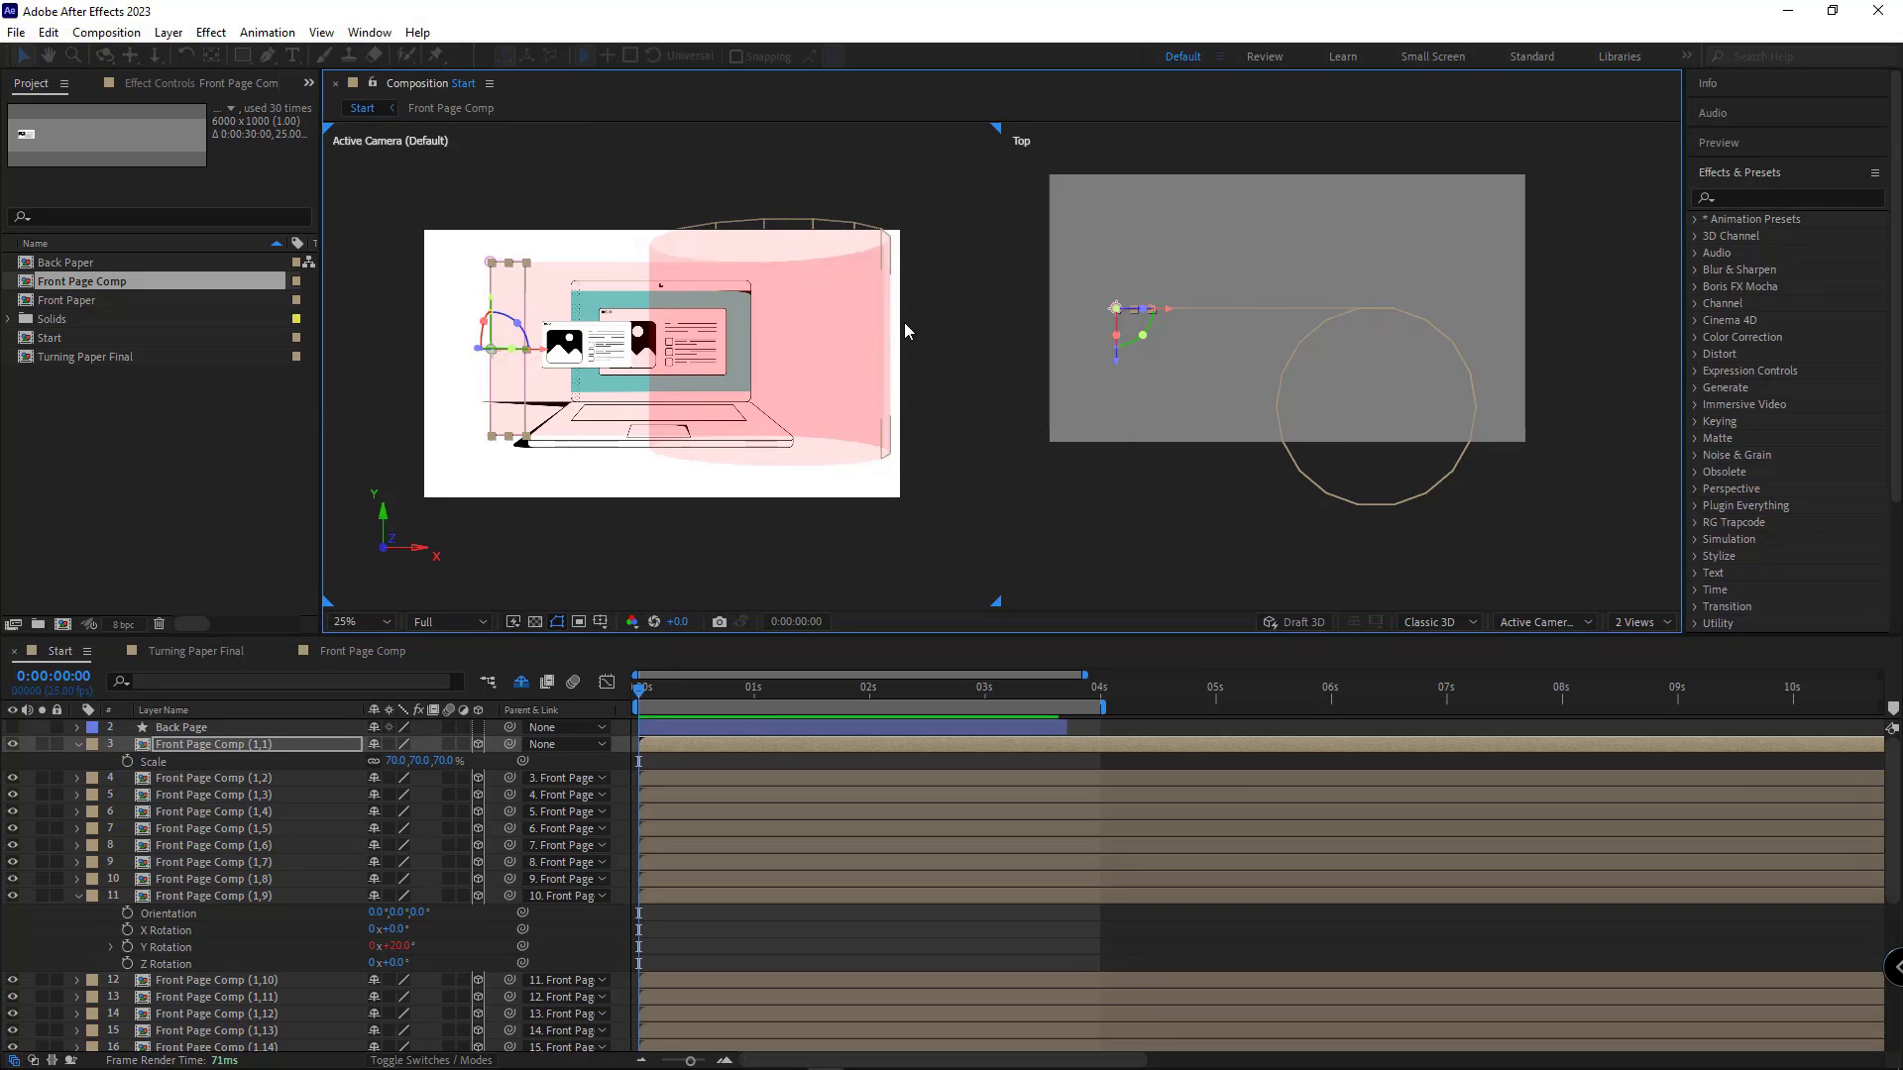
pyautogui.press('space')
# Step: Reset strip Front Page Comp (1,18)'s Y Rotation to 0°
pyautogui.click(1348, 504)
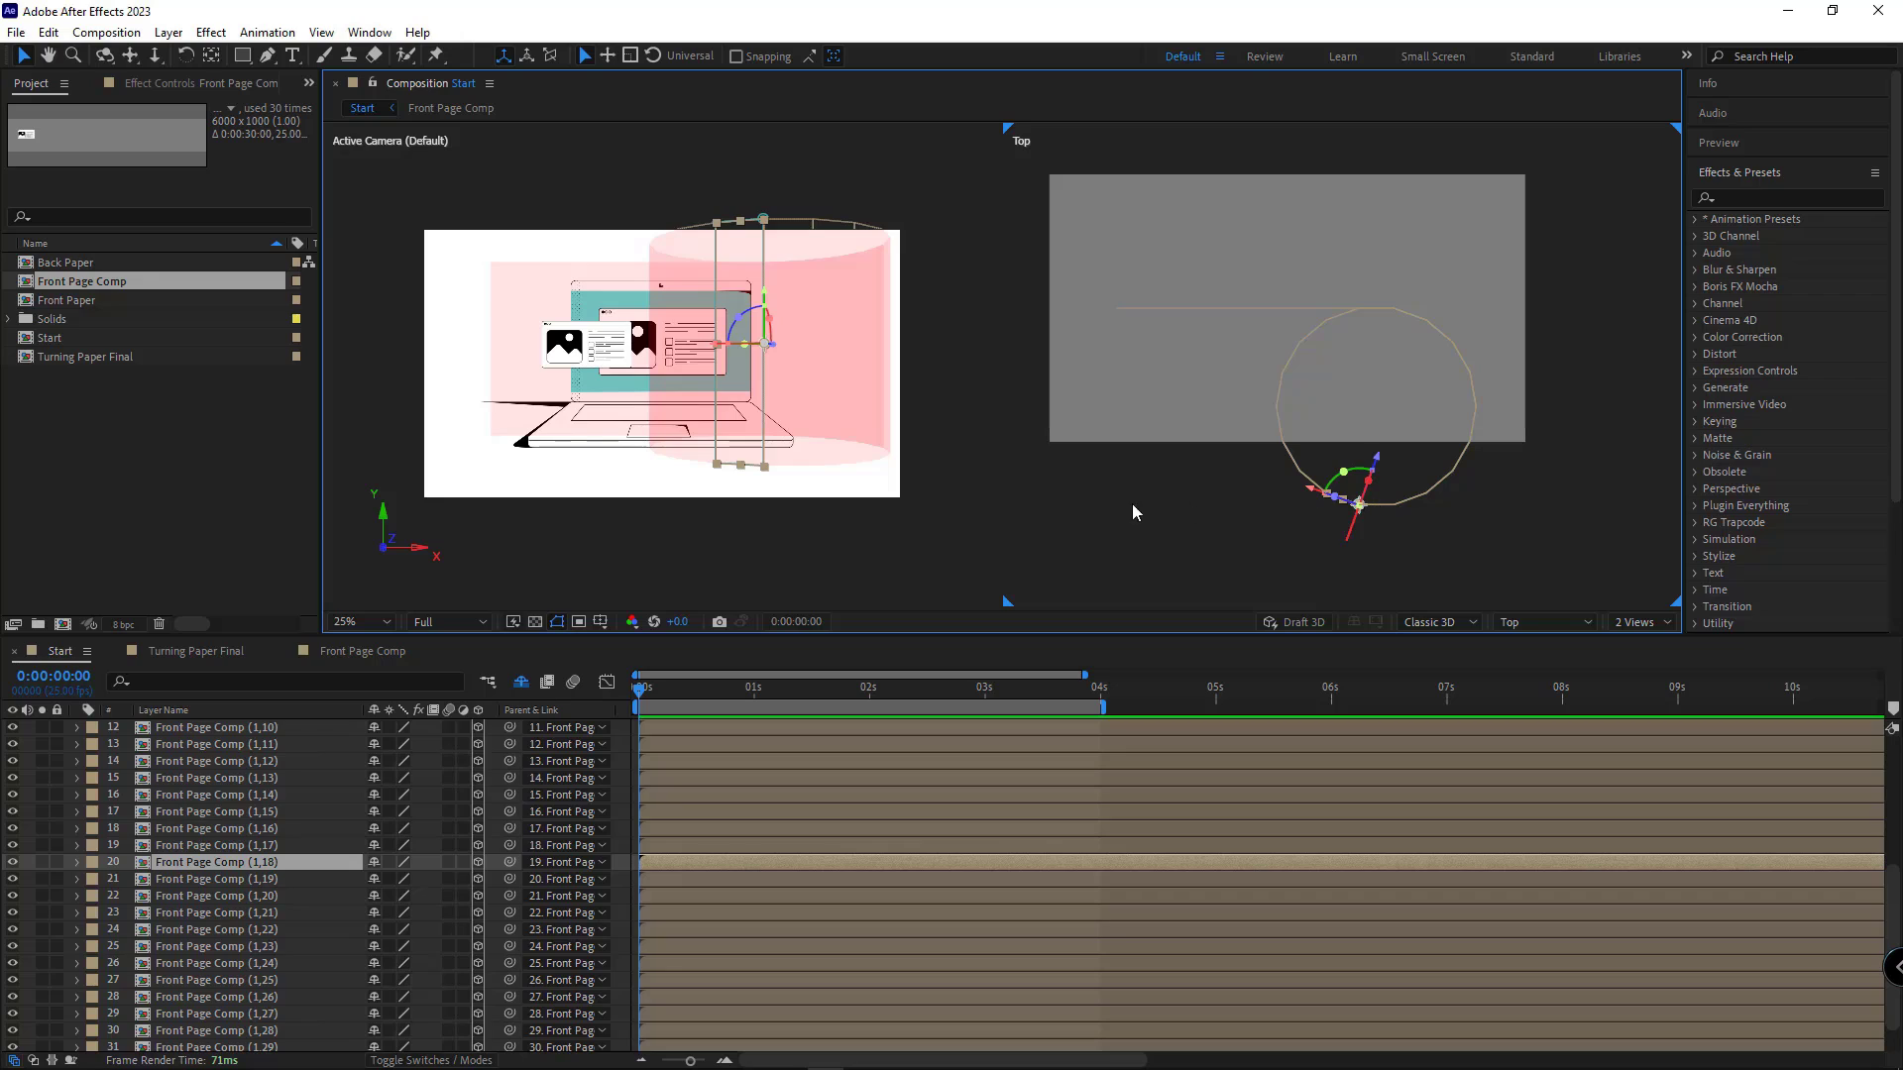
pyautogui.press('r')
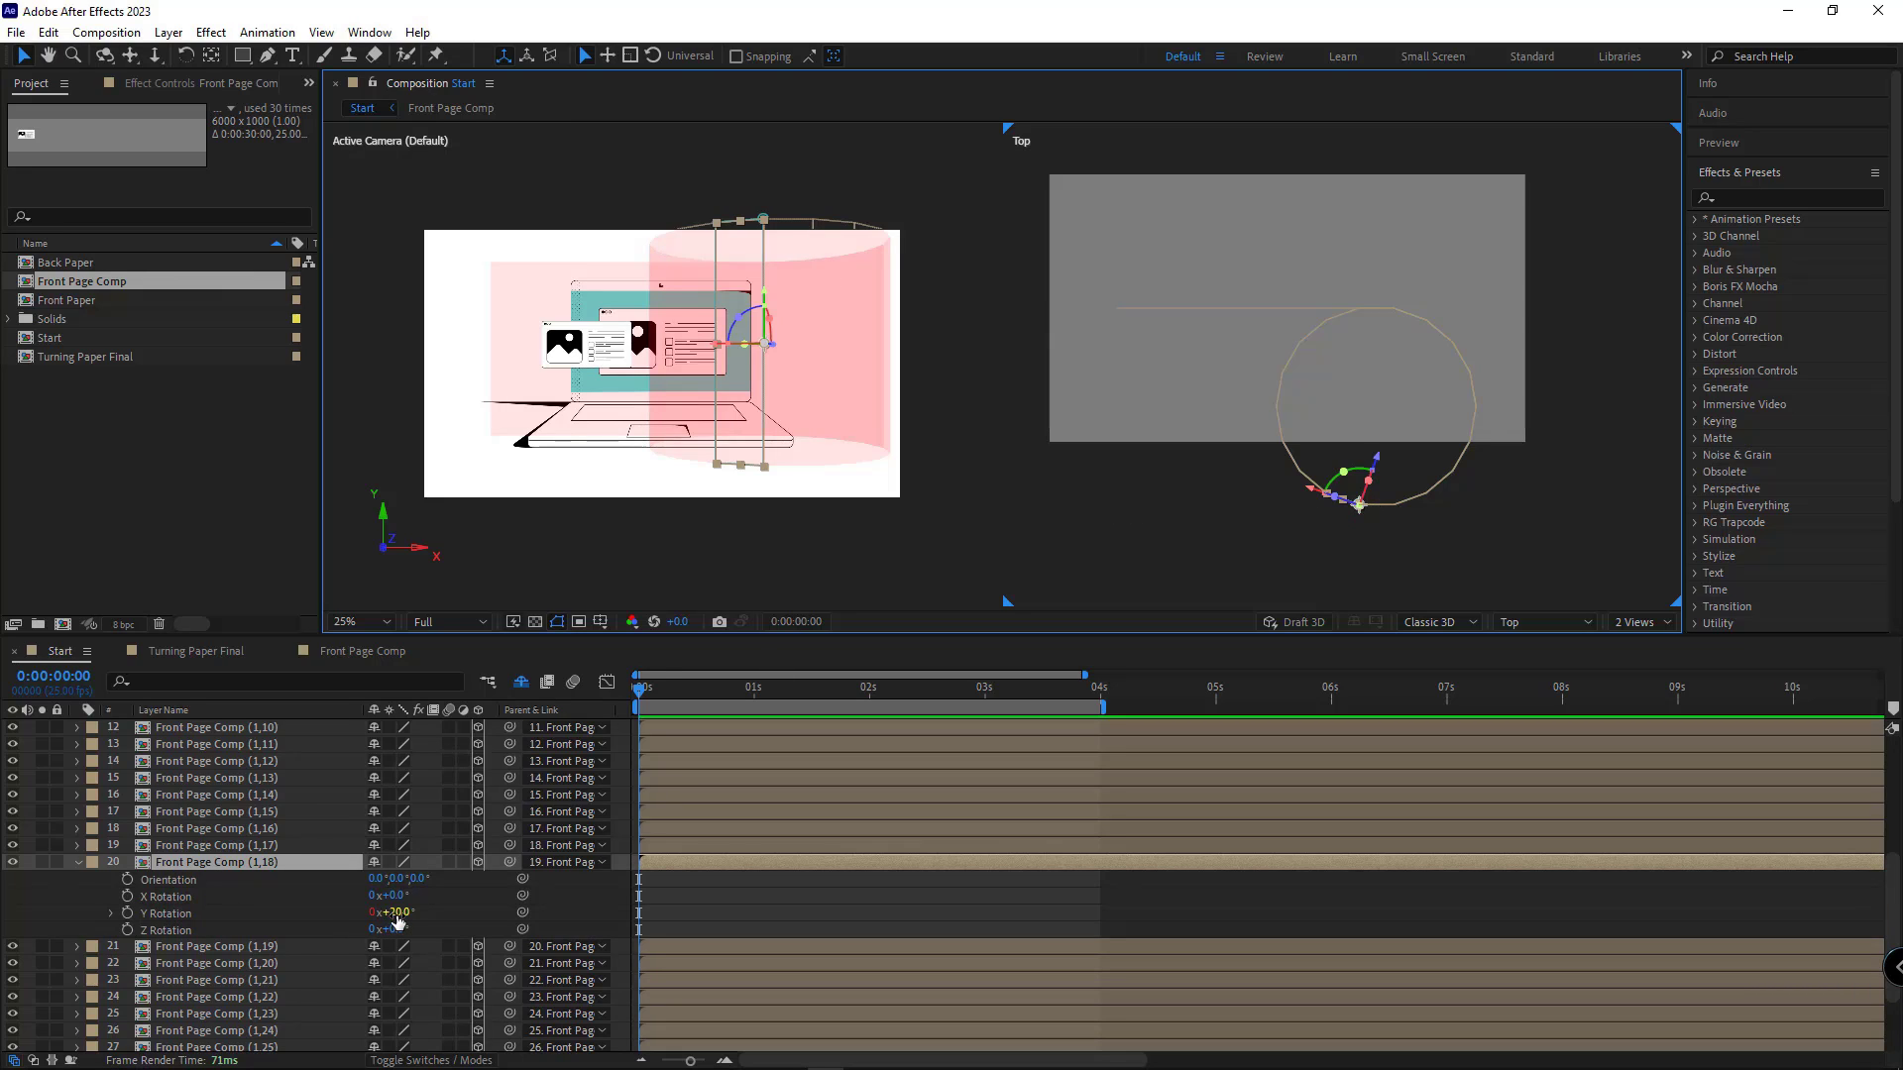
pyautogui.click(395, 912)
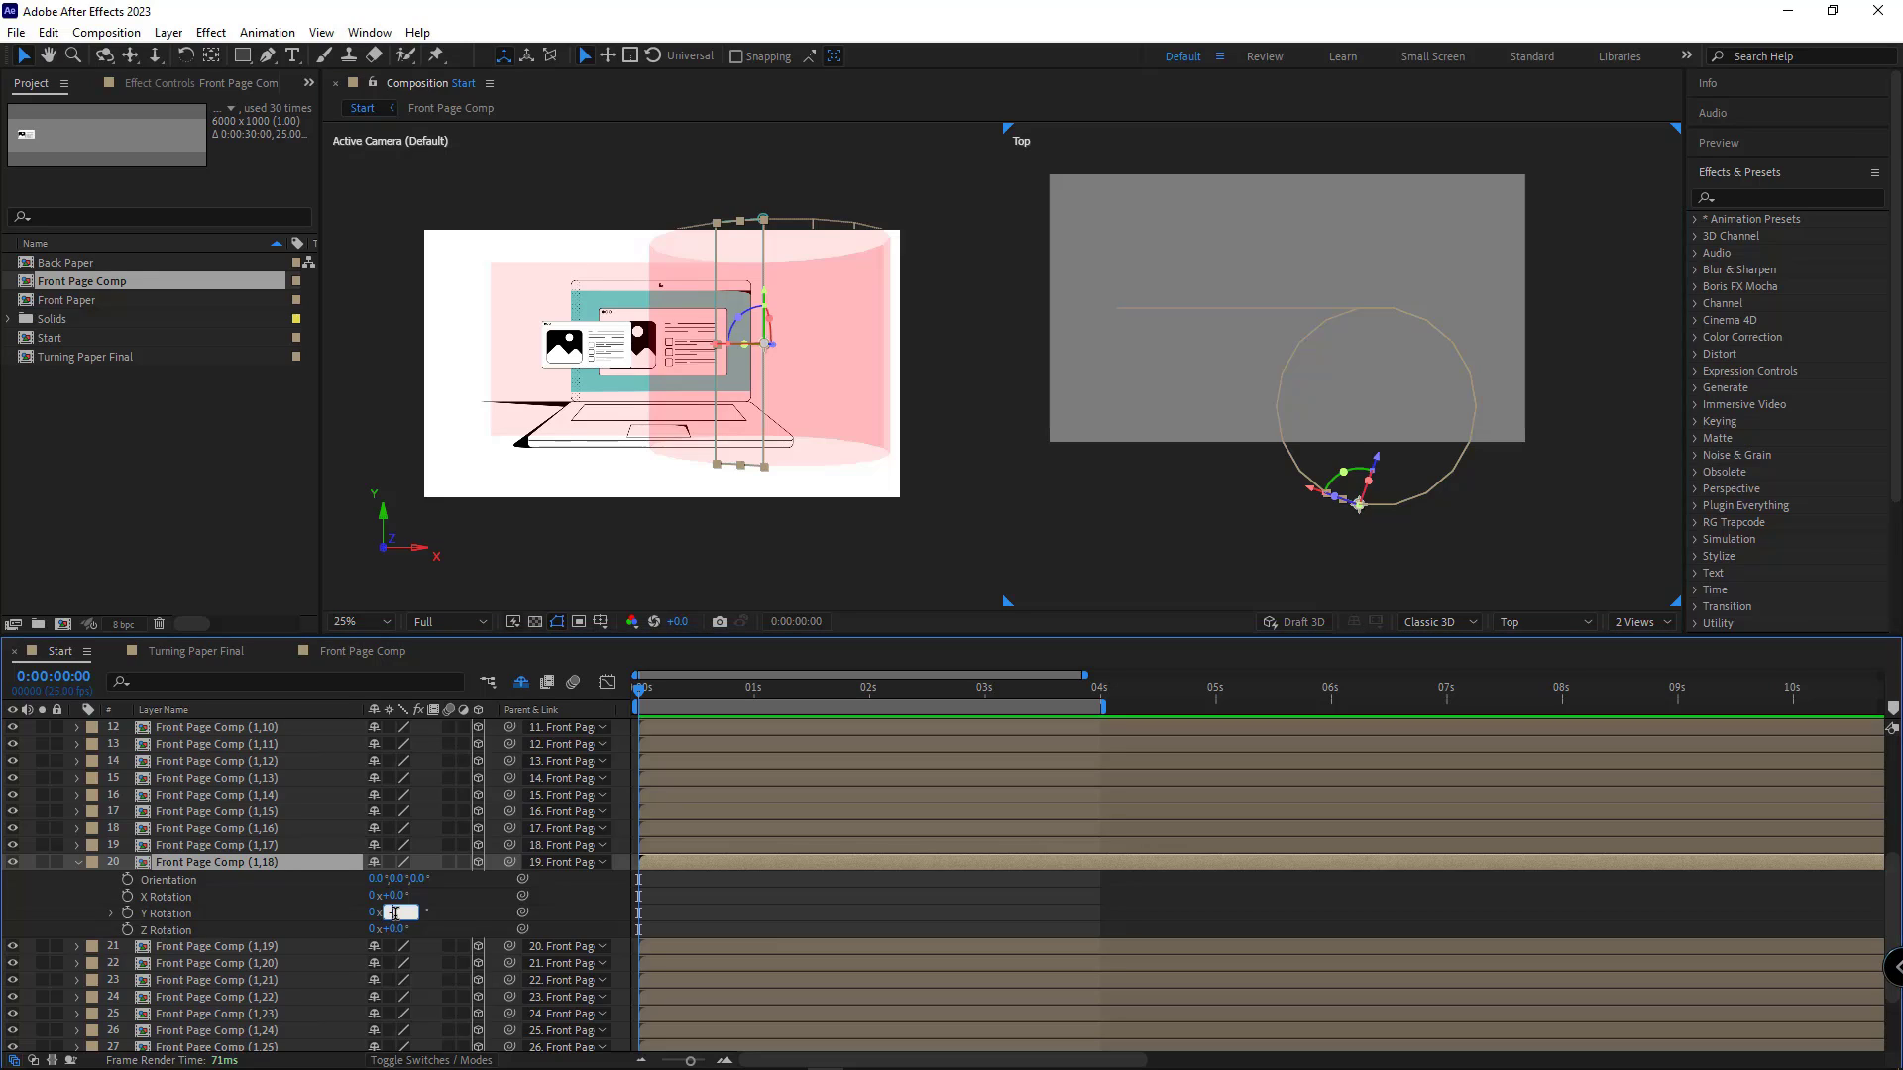
pyautogui.press('Return')
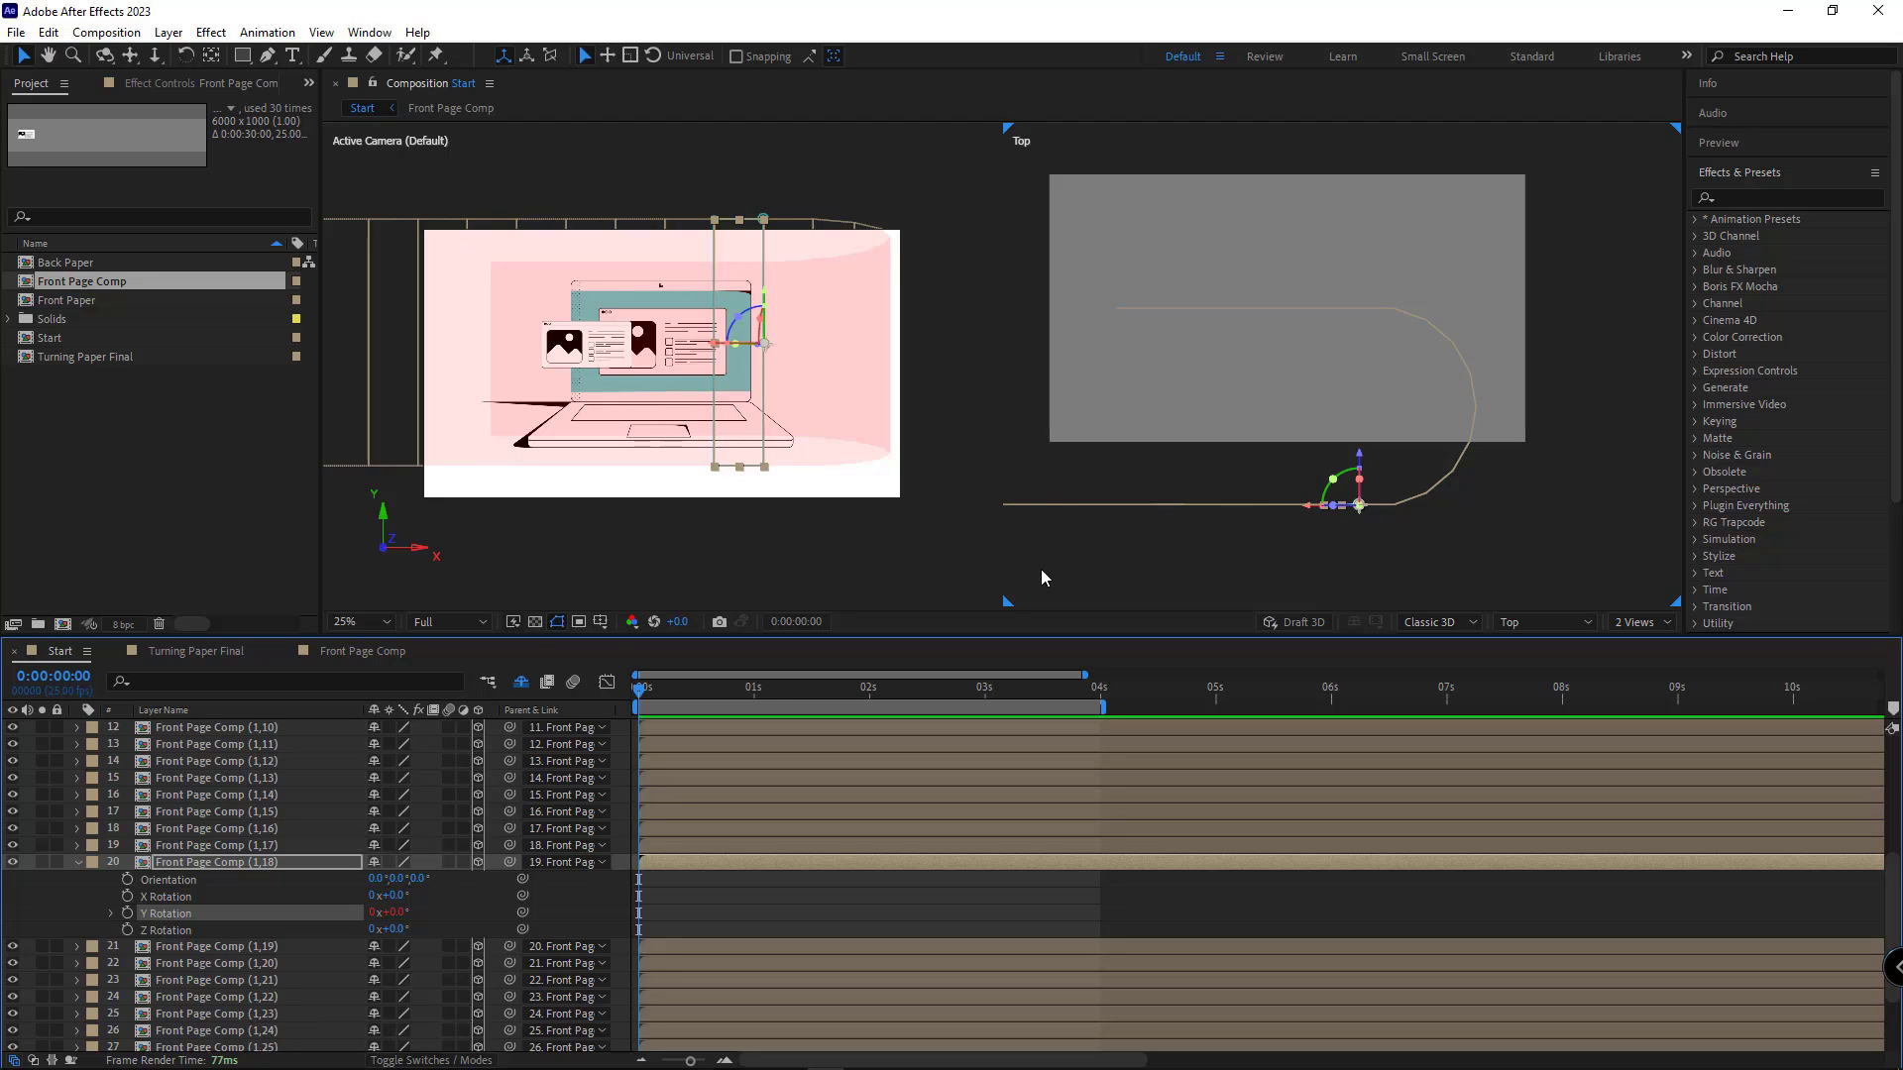
# Step: Open Front Page Comp and hide the Red Solid 2 tint layer
pyautogui.scroll(5, 198, 918)
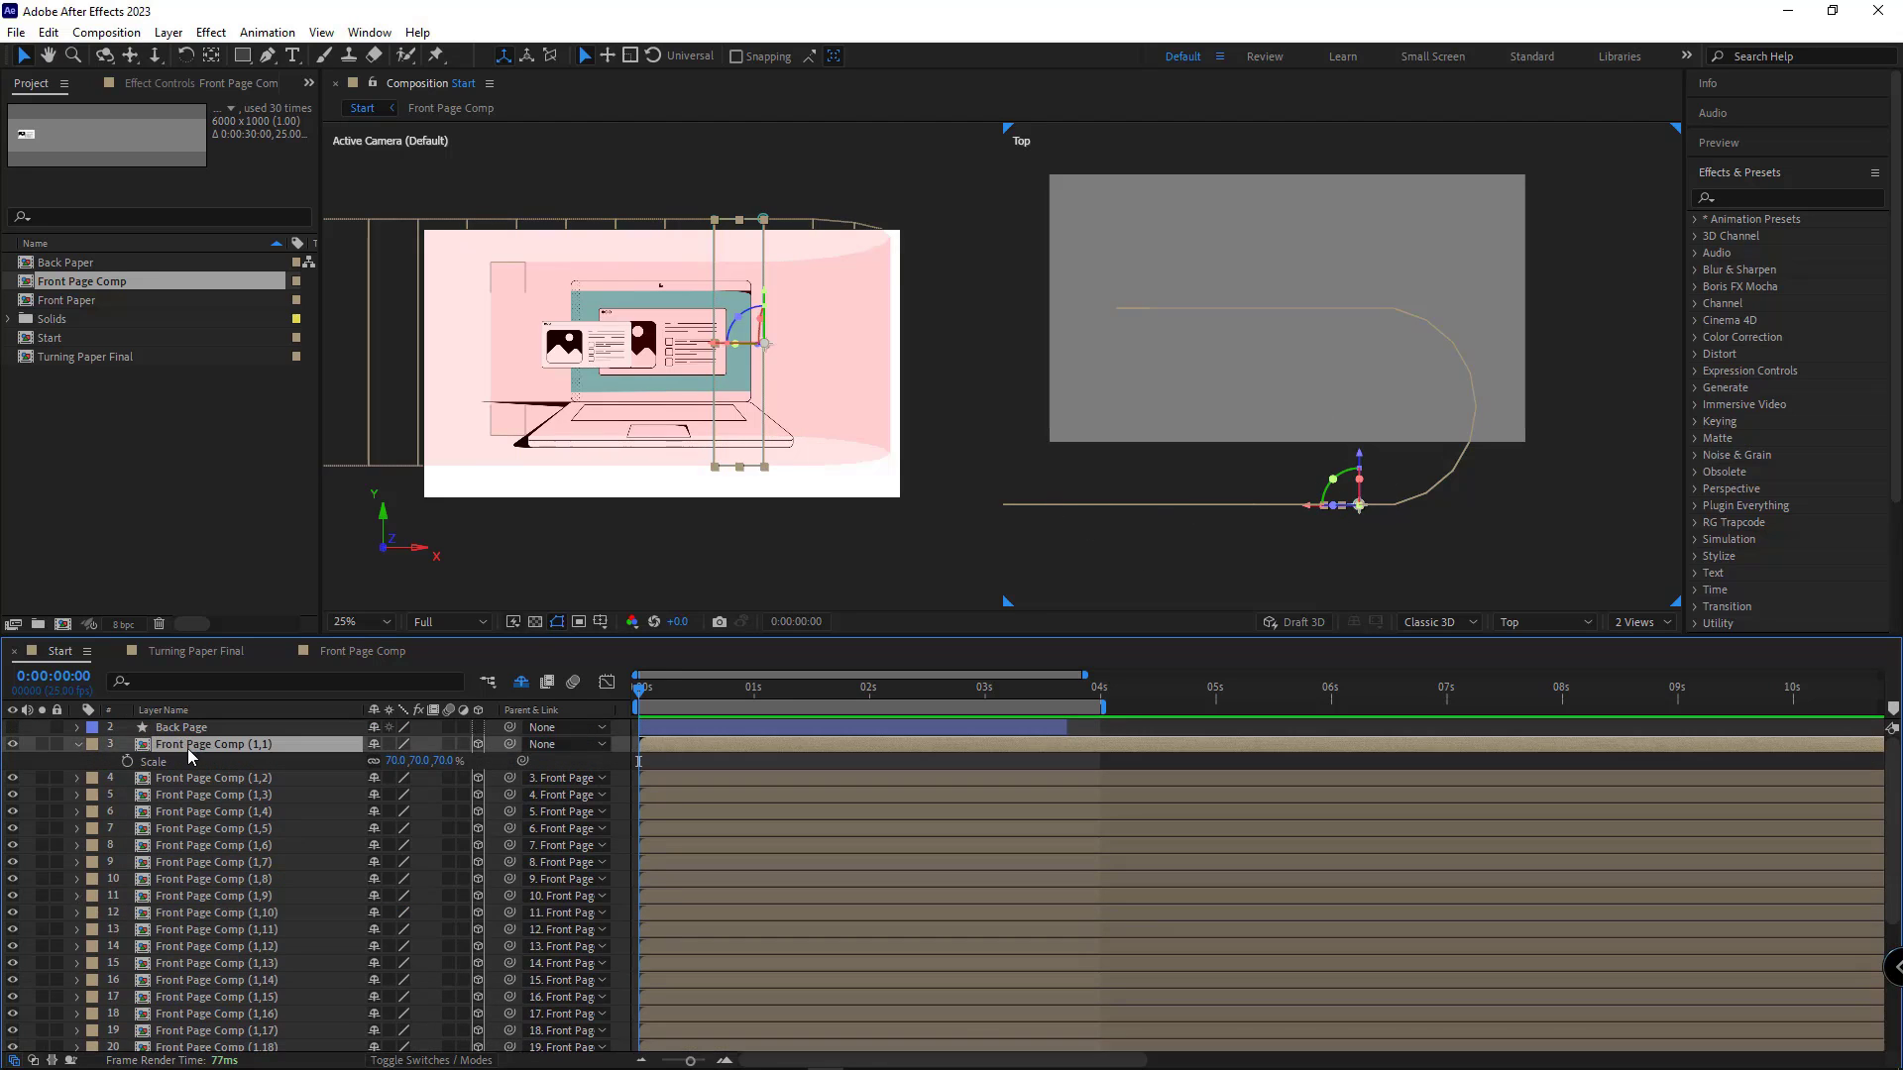
pyautogui.doubleClick(188, 747)
pyautogui.click(12, 744)
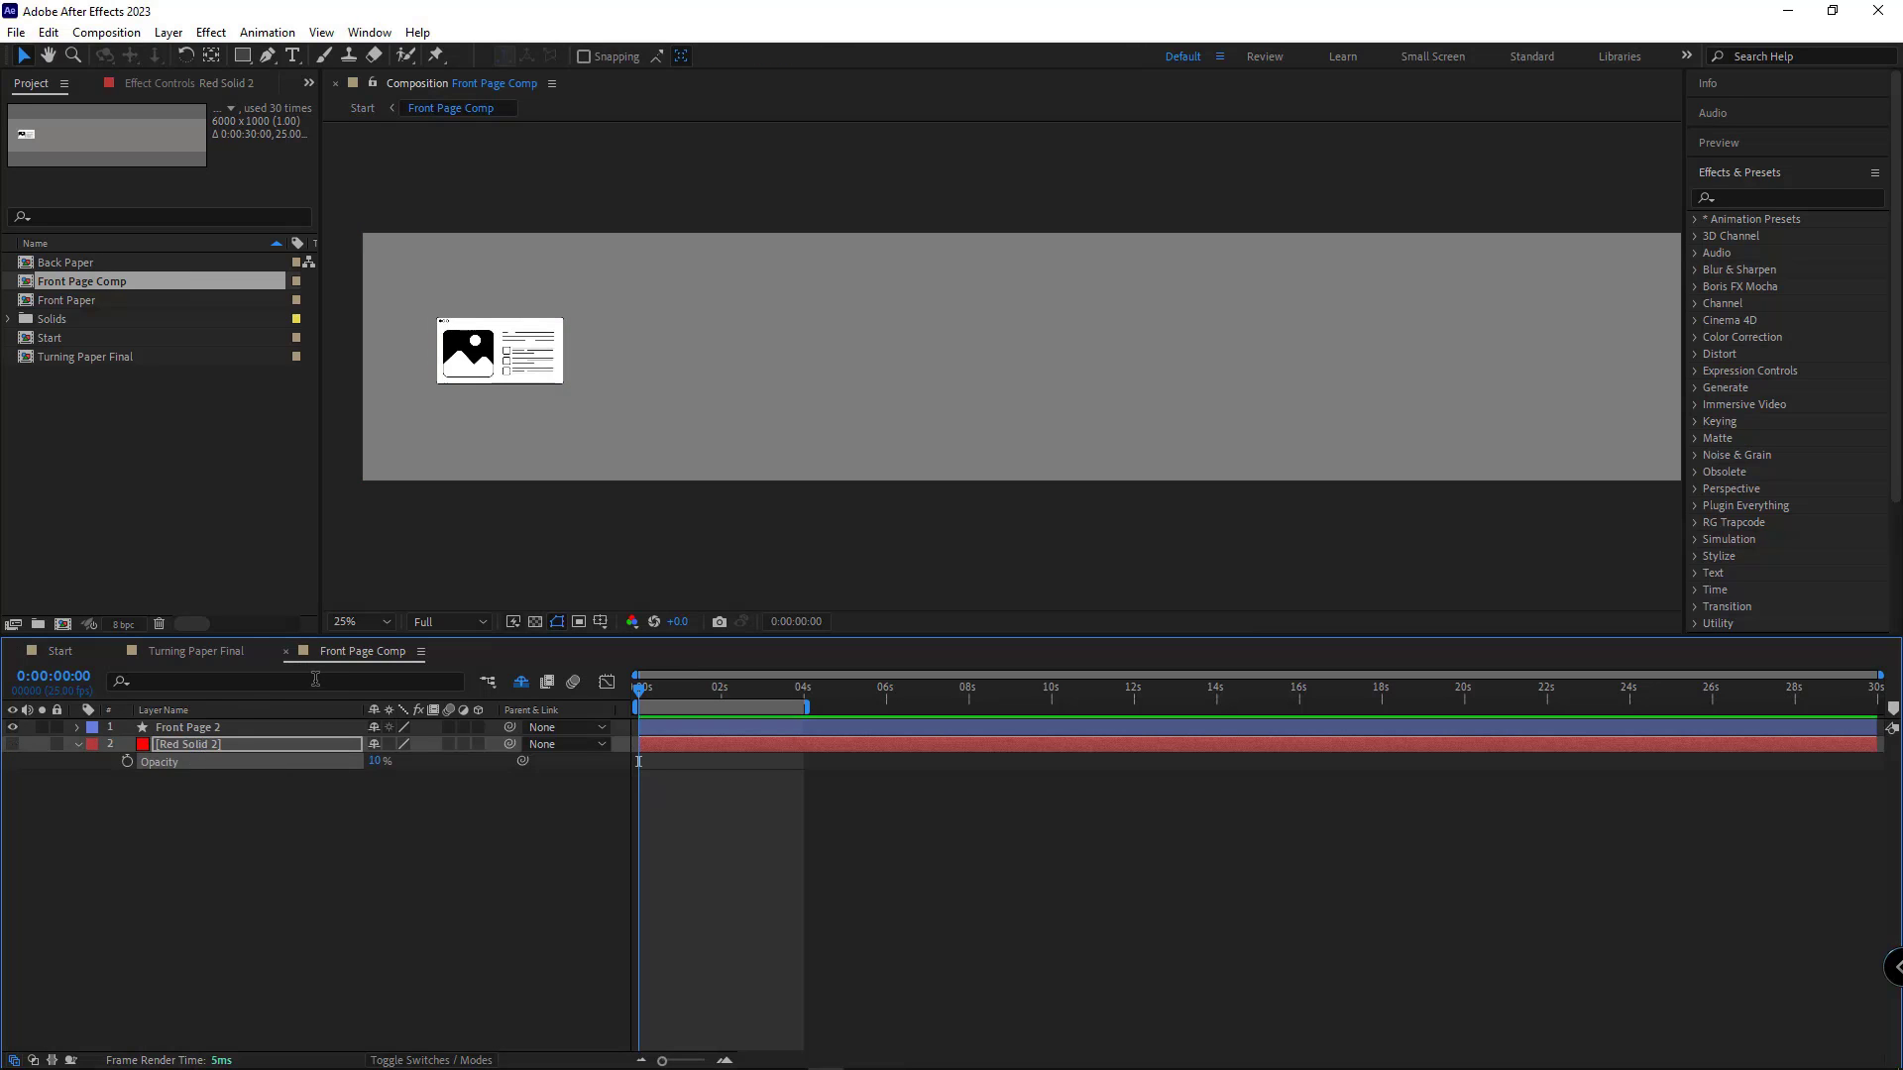
# Step: Return to Start, set the viewer to a single camera view and enlarge it
pyautogui.click(55, 652)
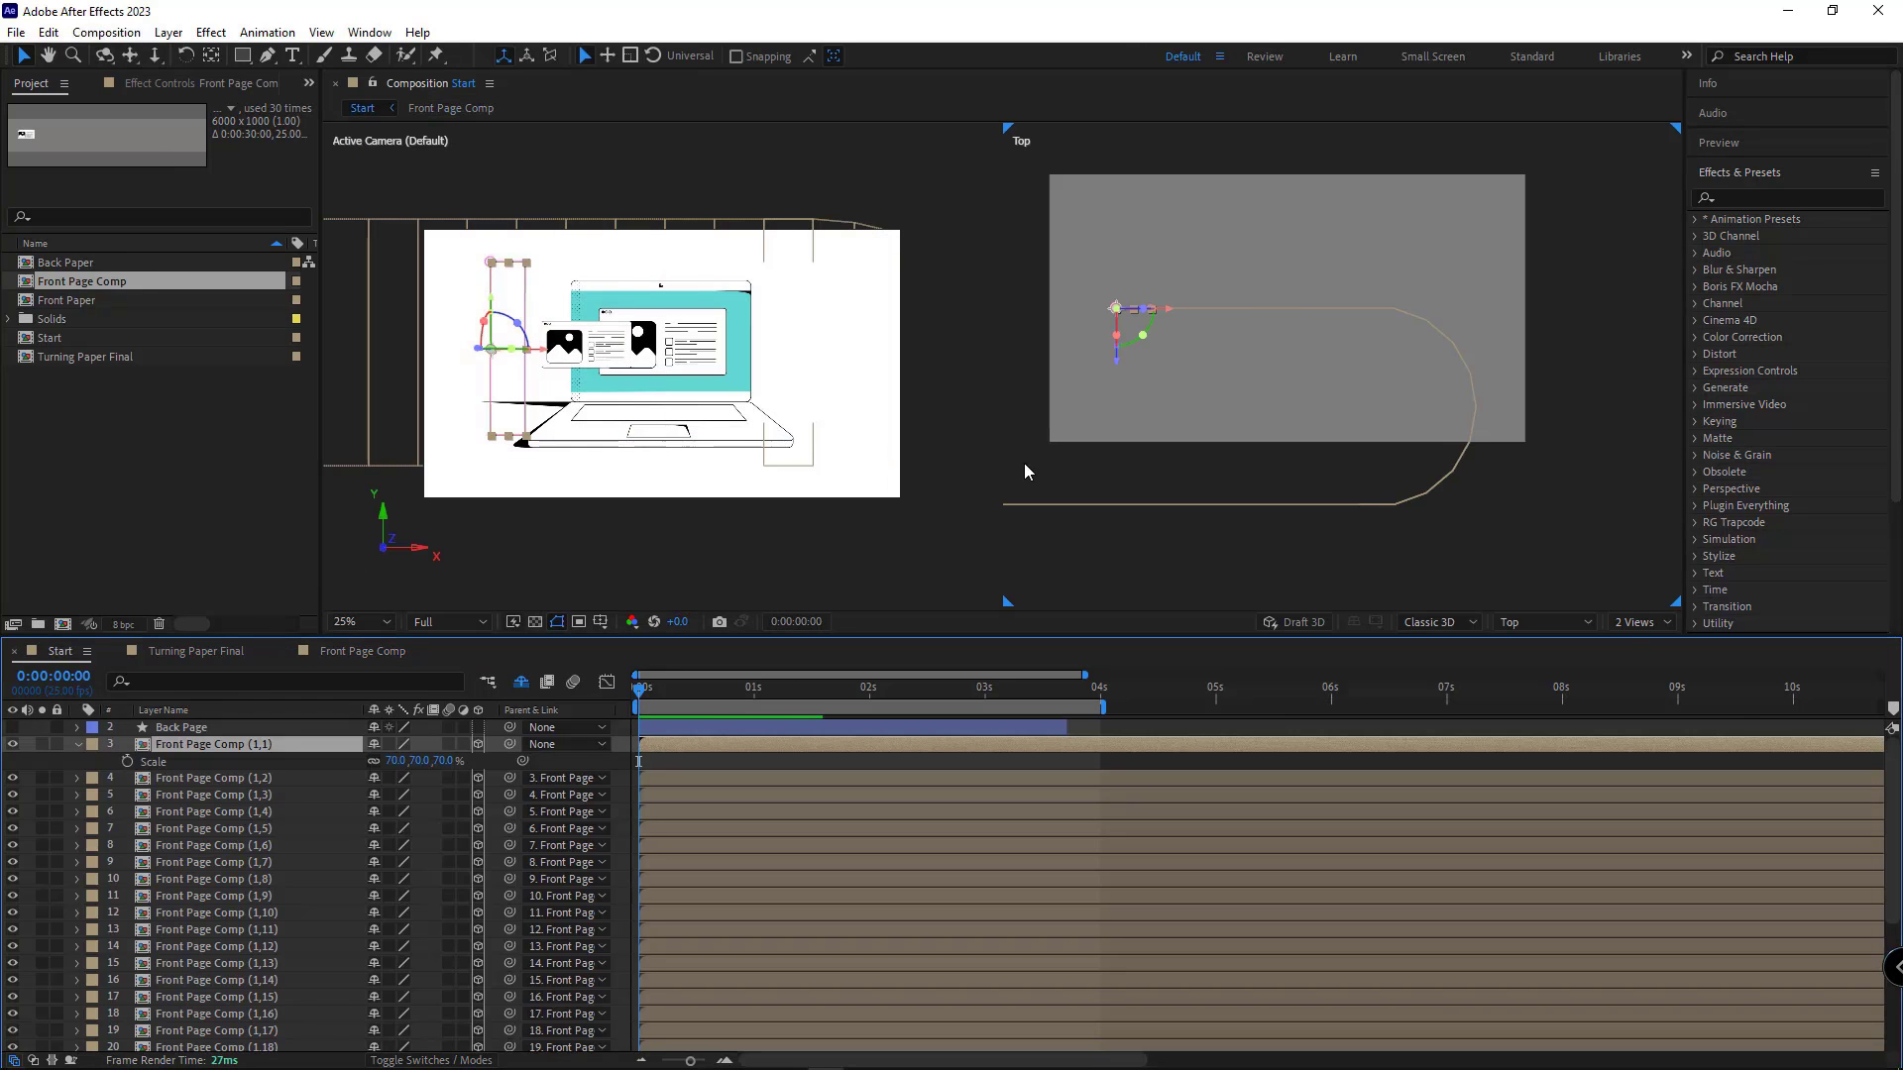
pyautogui.click(1640, 622)
pyautogui.click(1637, 645)
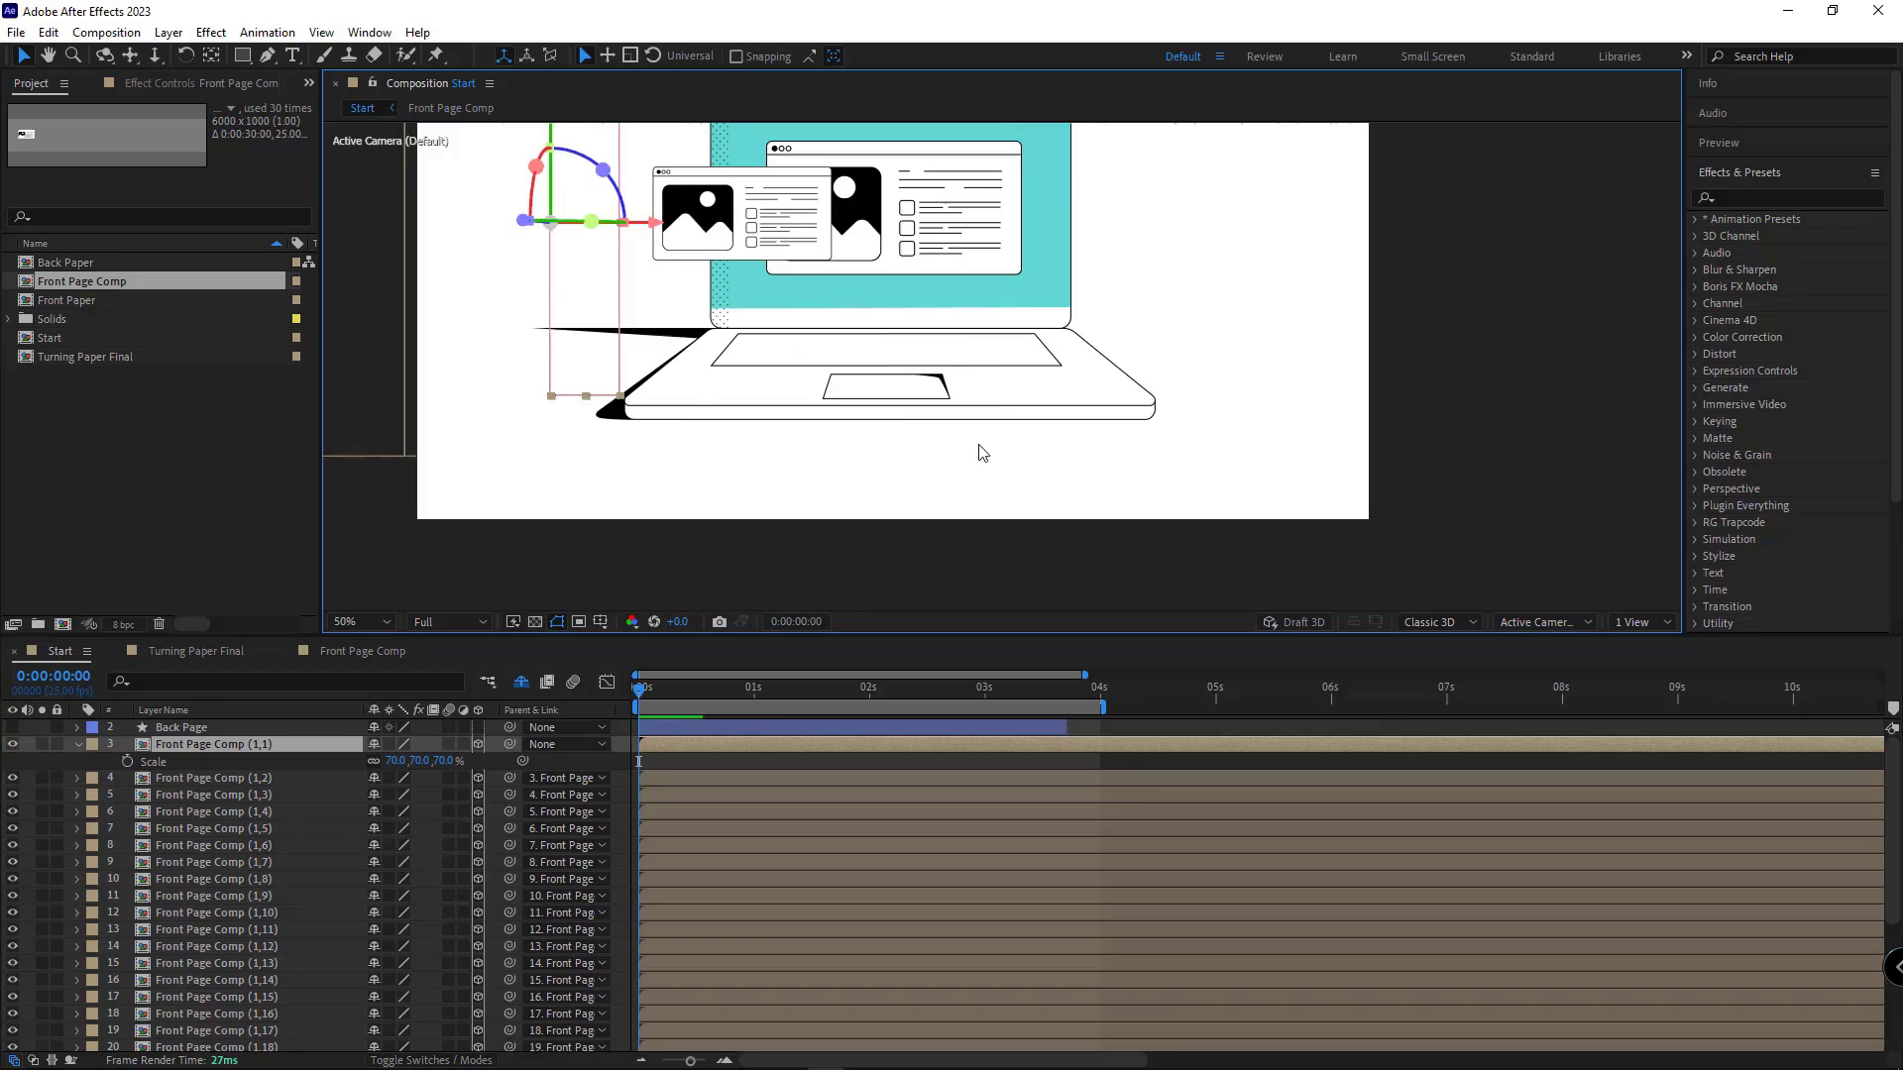
pyautogui.moveTo(495, 638); pyautogui.dragTo(496, 719)
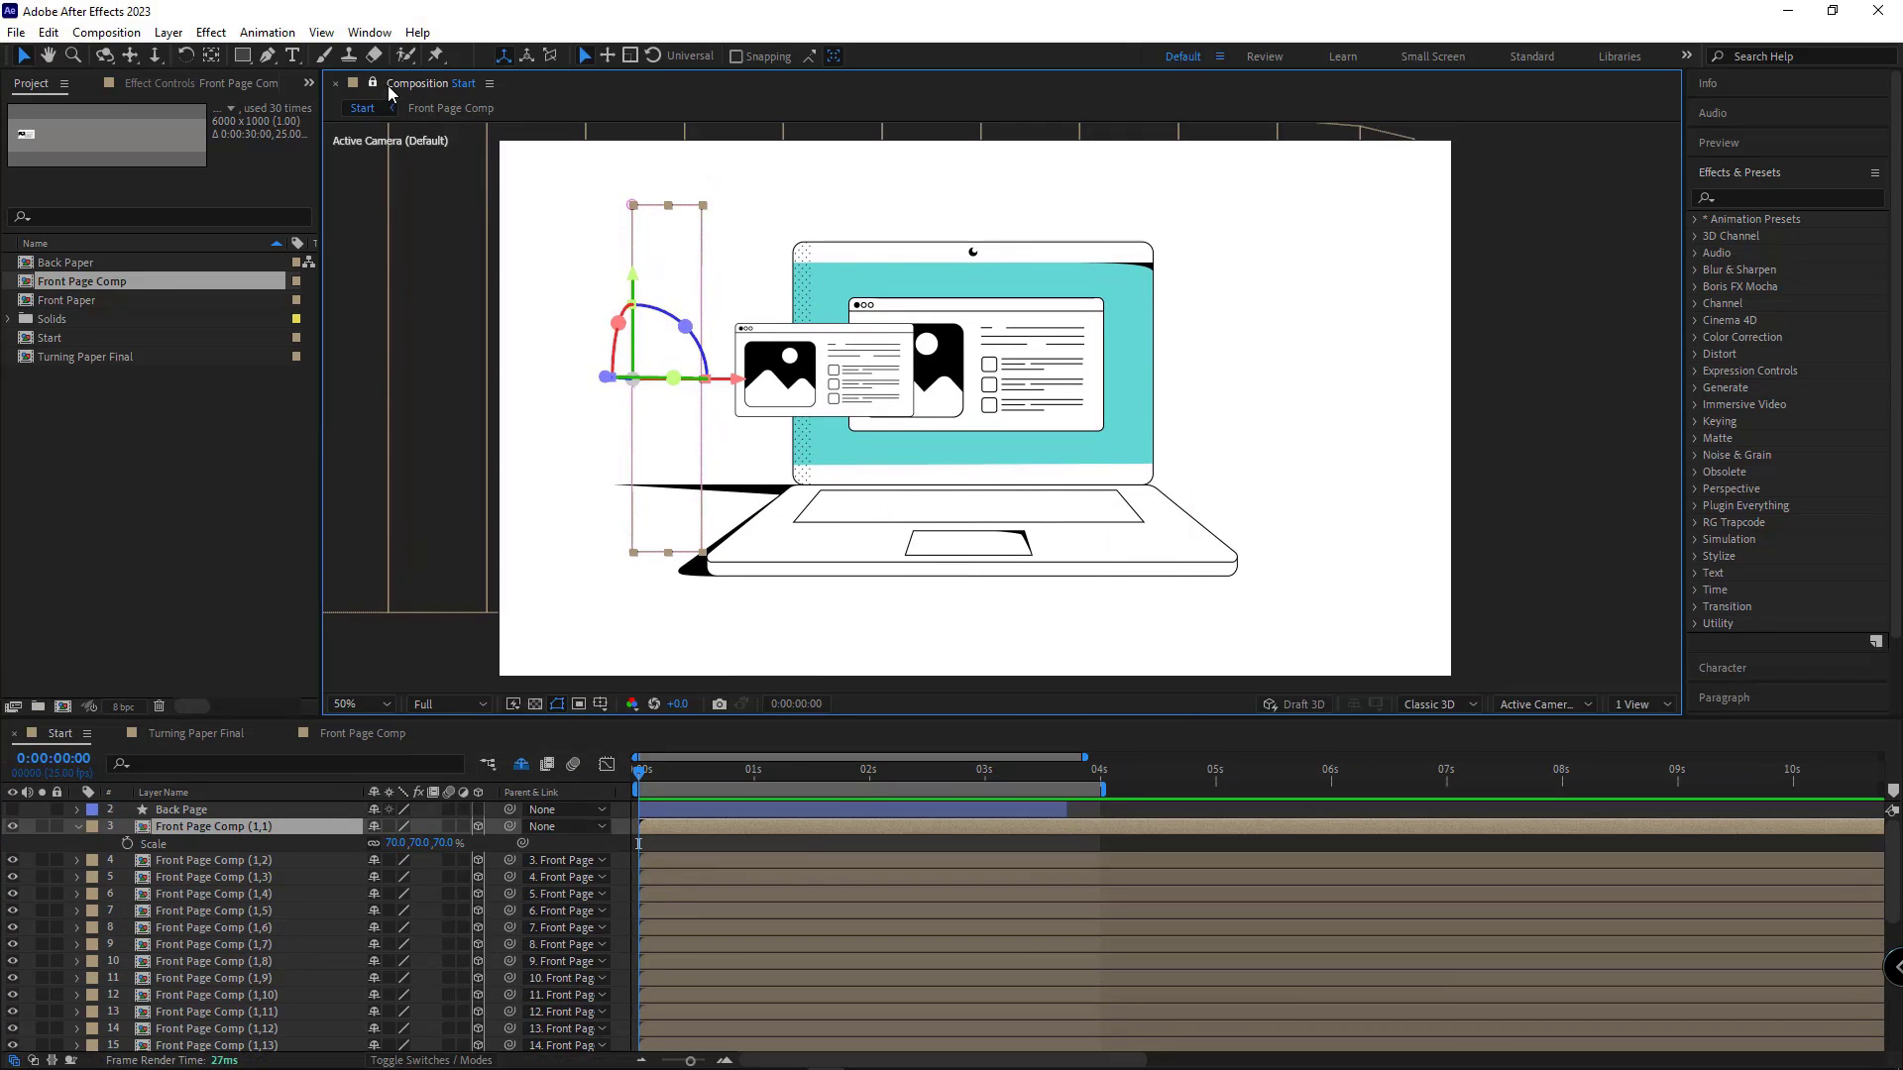
# Step: In Front Page Comp, try Front Page 2's scale at 150%, then 140%
pyautogui.click(349, 739)
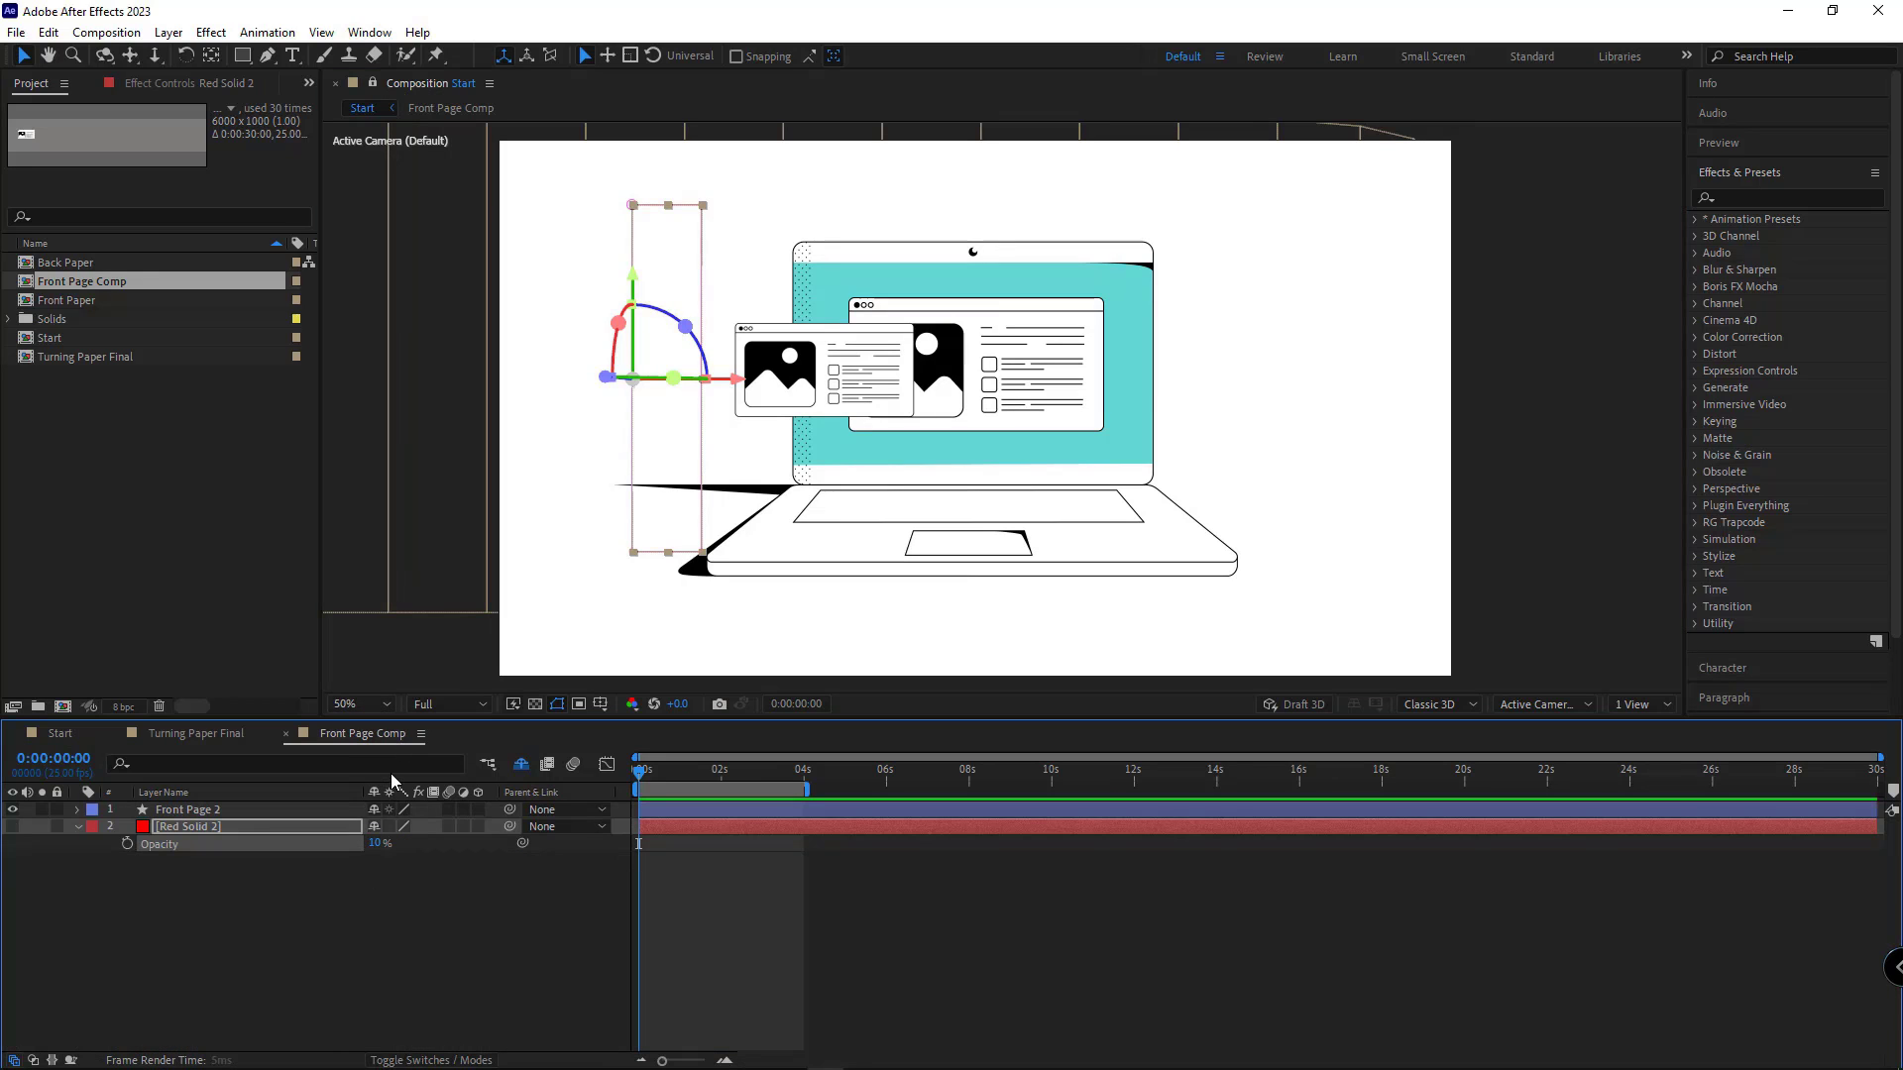
pyautogui.click(178, 811)
pyautogui.press('s')
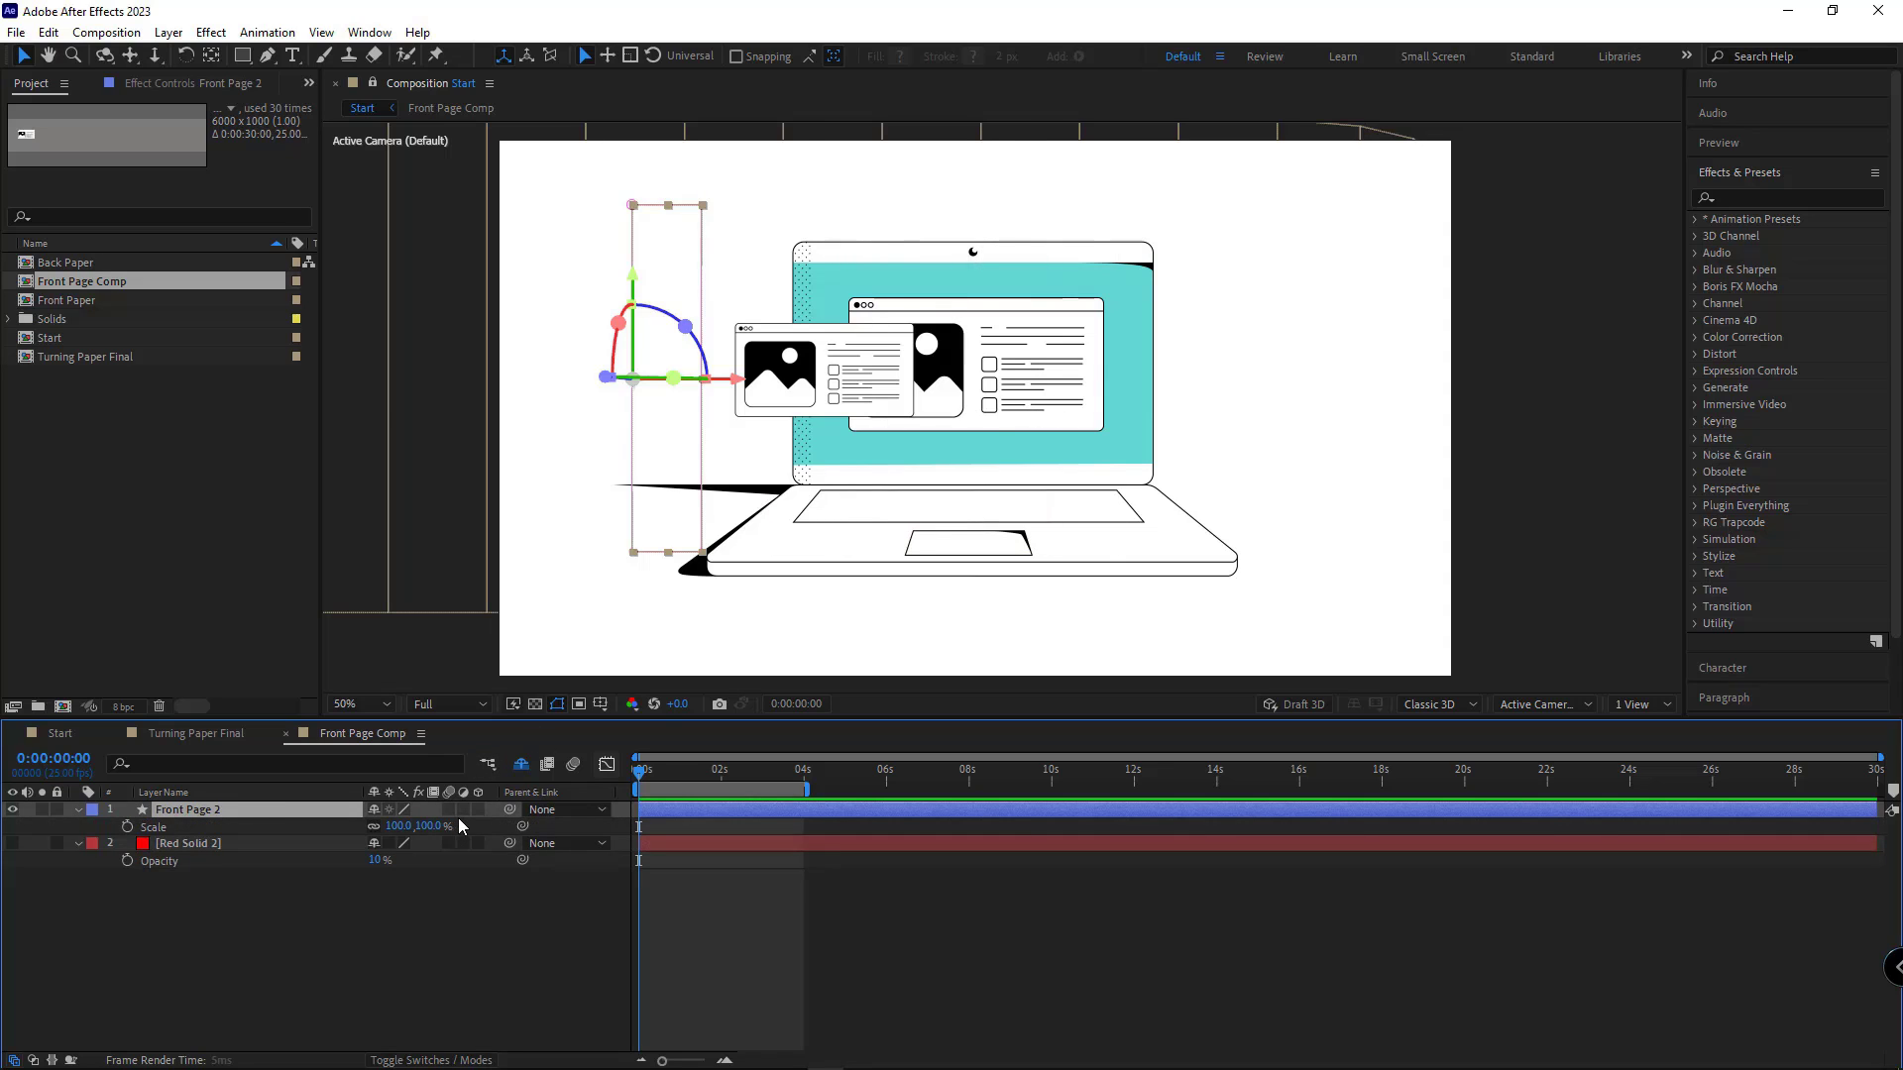
pyautogui.click(399, 826)
pyautogui.write('150')
pyautogui.press('Return')
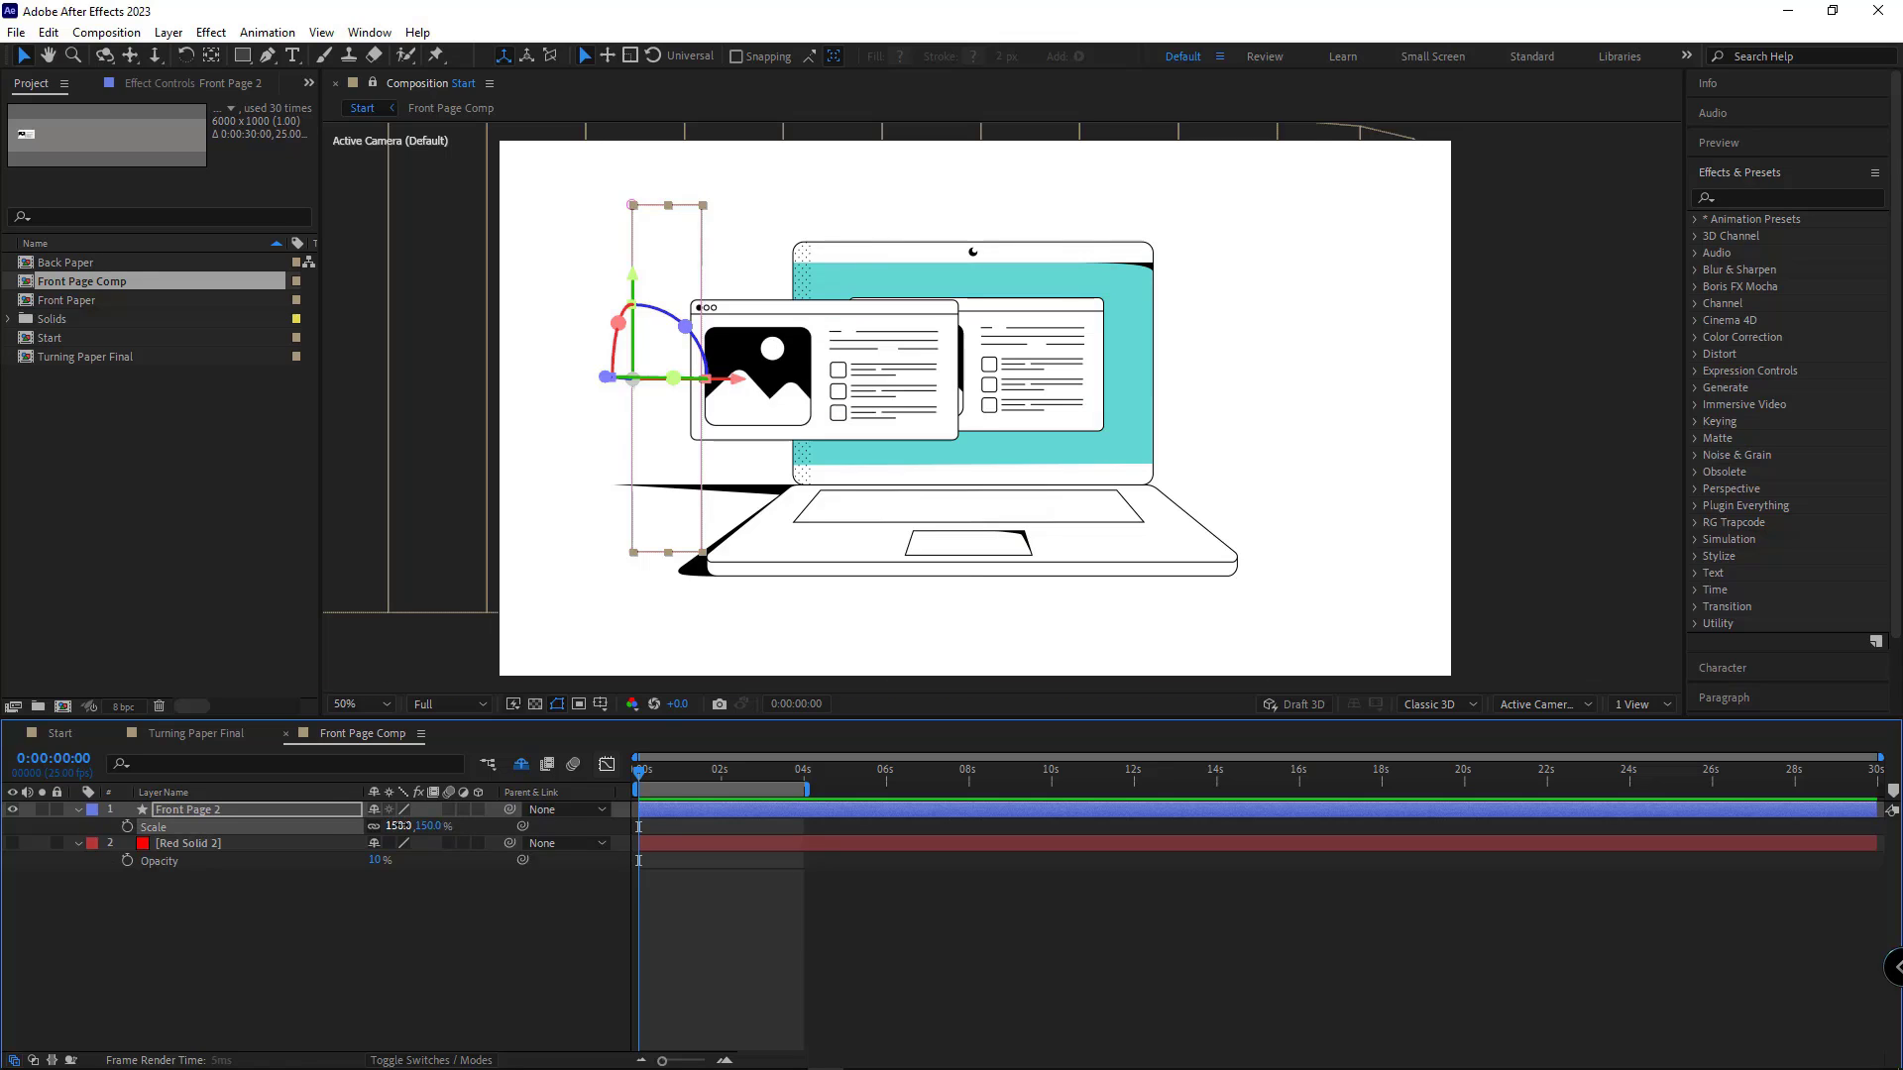
pyautogui.click(400, 826)
pyautogui.write('140')
pyautogui.press('Return')
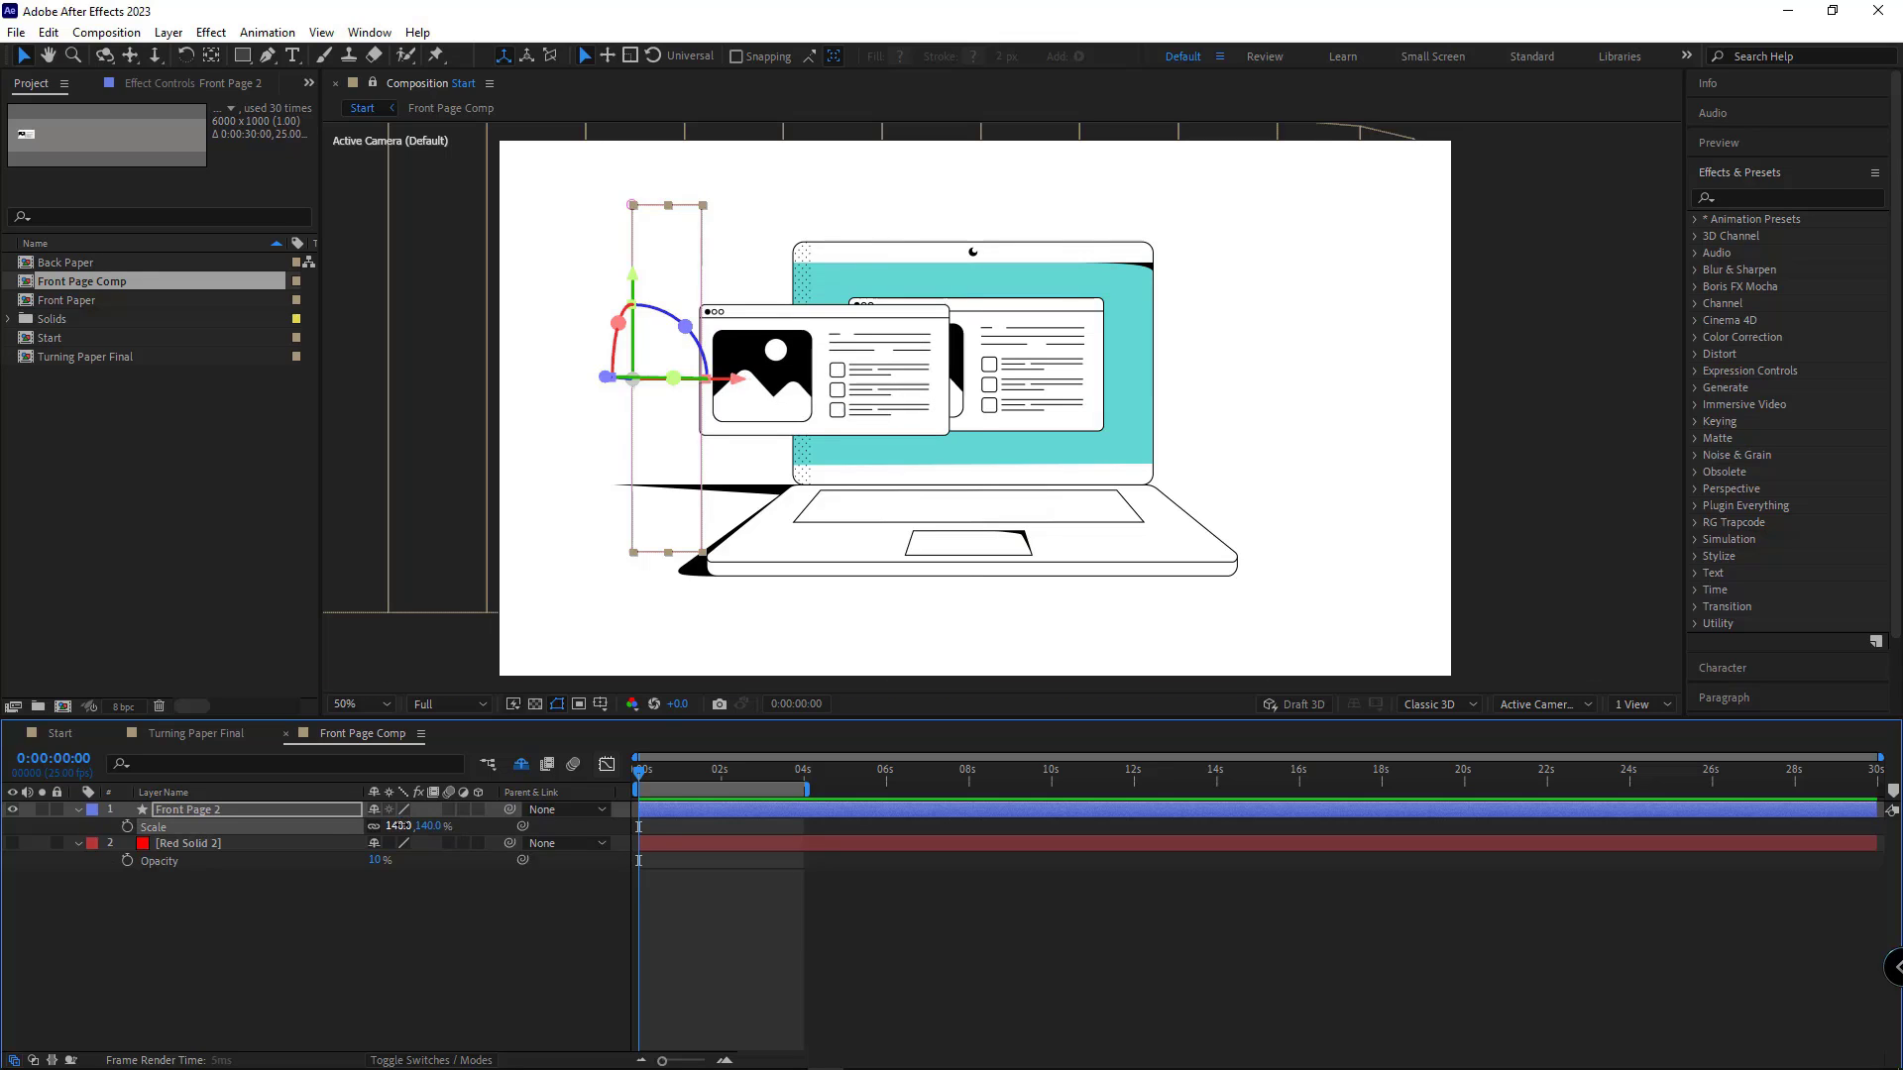
# Step: Nudge the strip layer slightly upward in Start and zoom in on the laptop screen
pyautogui.click(60, 733)
pyautogui.moveTo(641, 282); pyautogui.dragTo(635, 281)
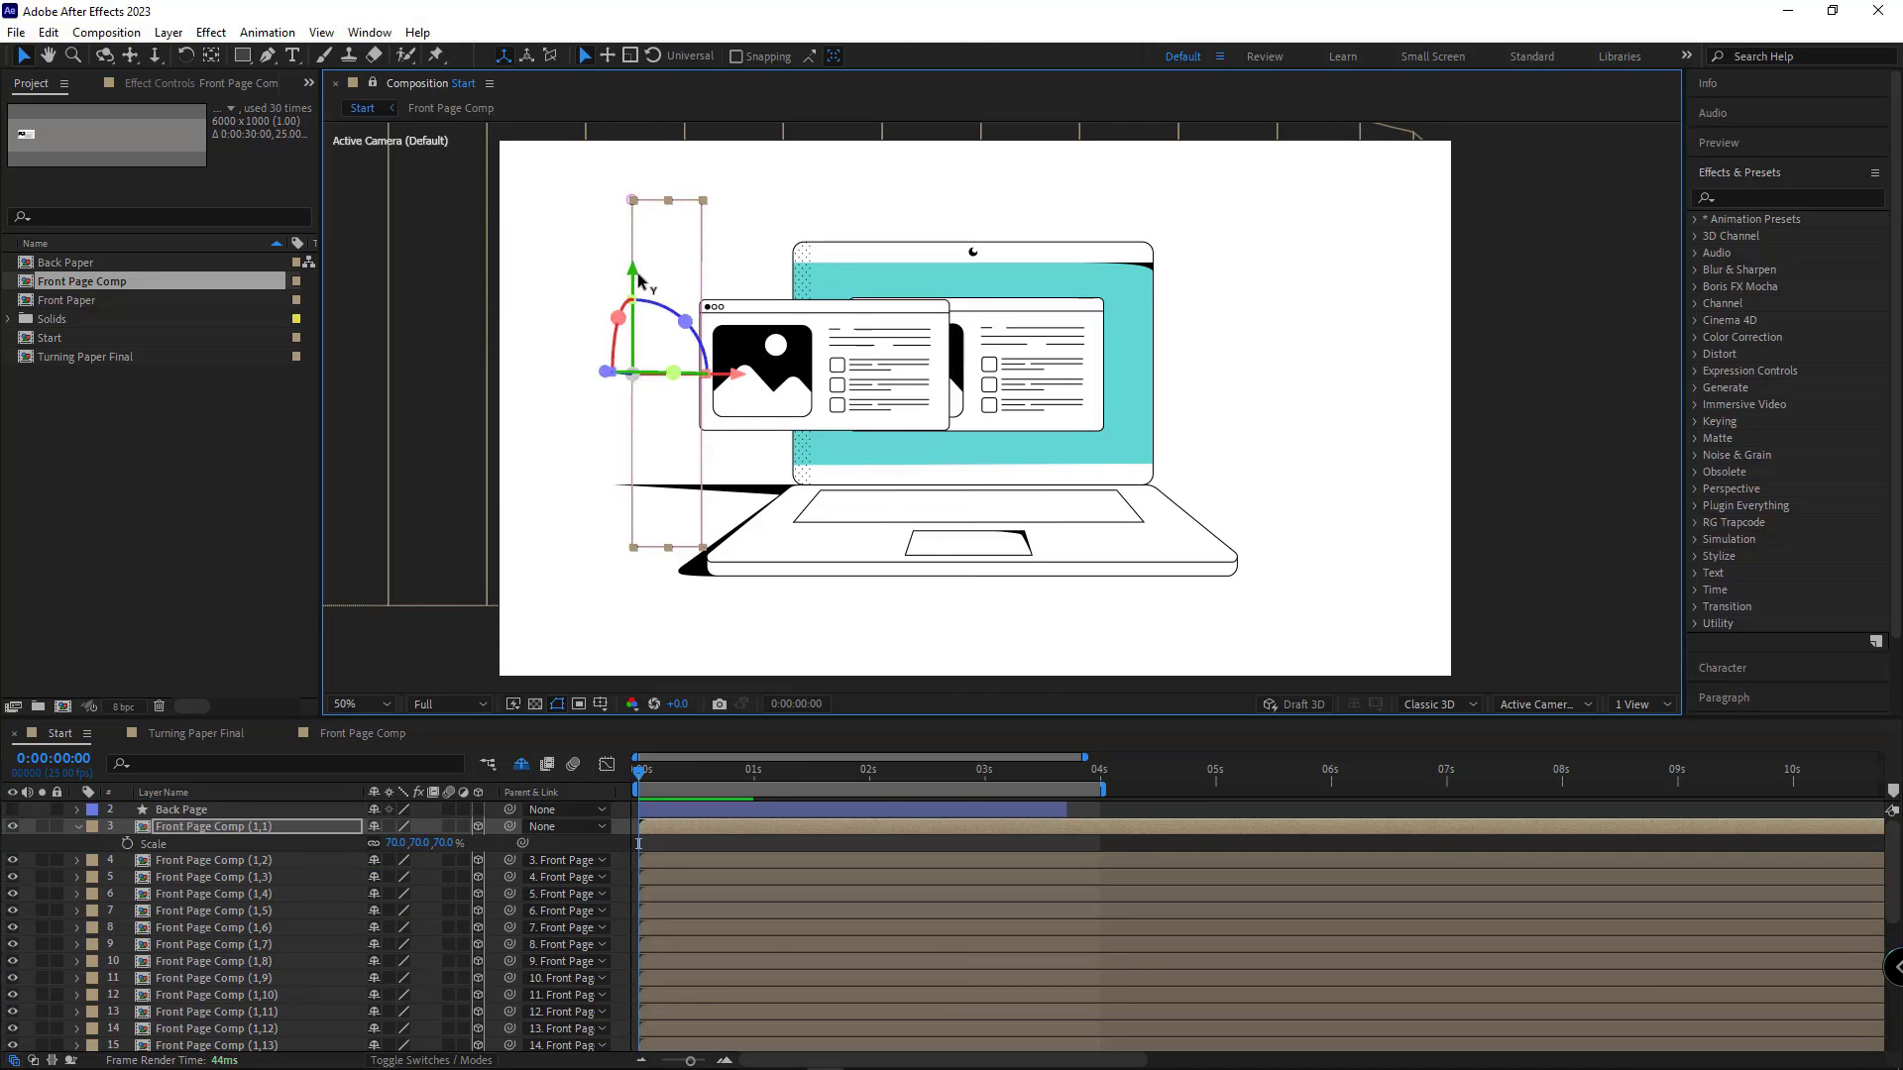
pyautogui.press('.')
pyautogui.press('.')
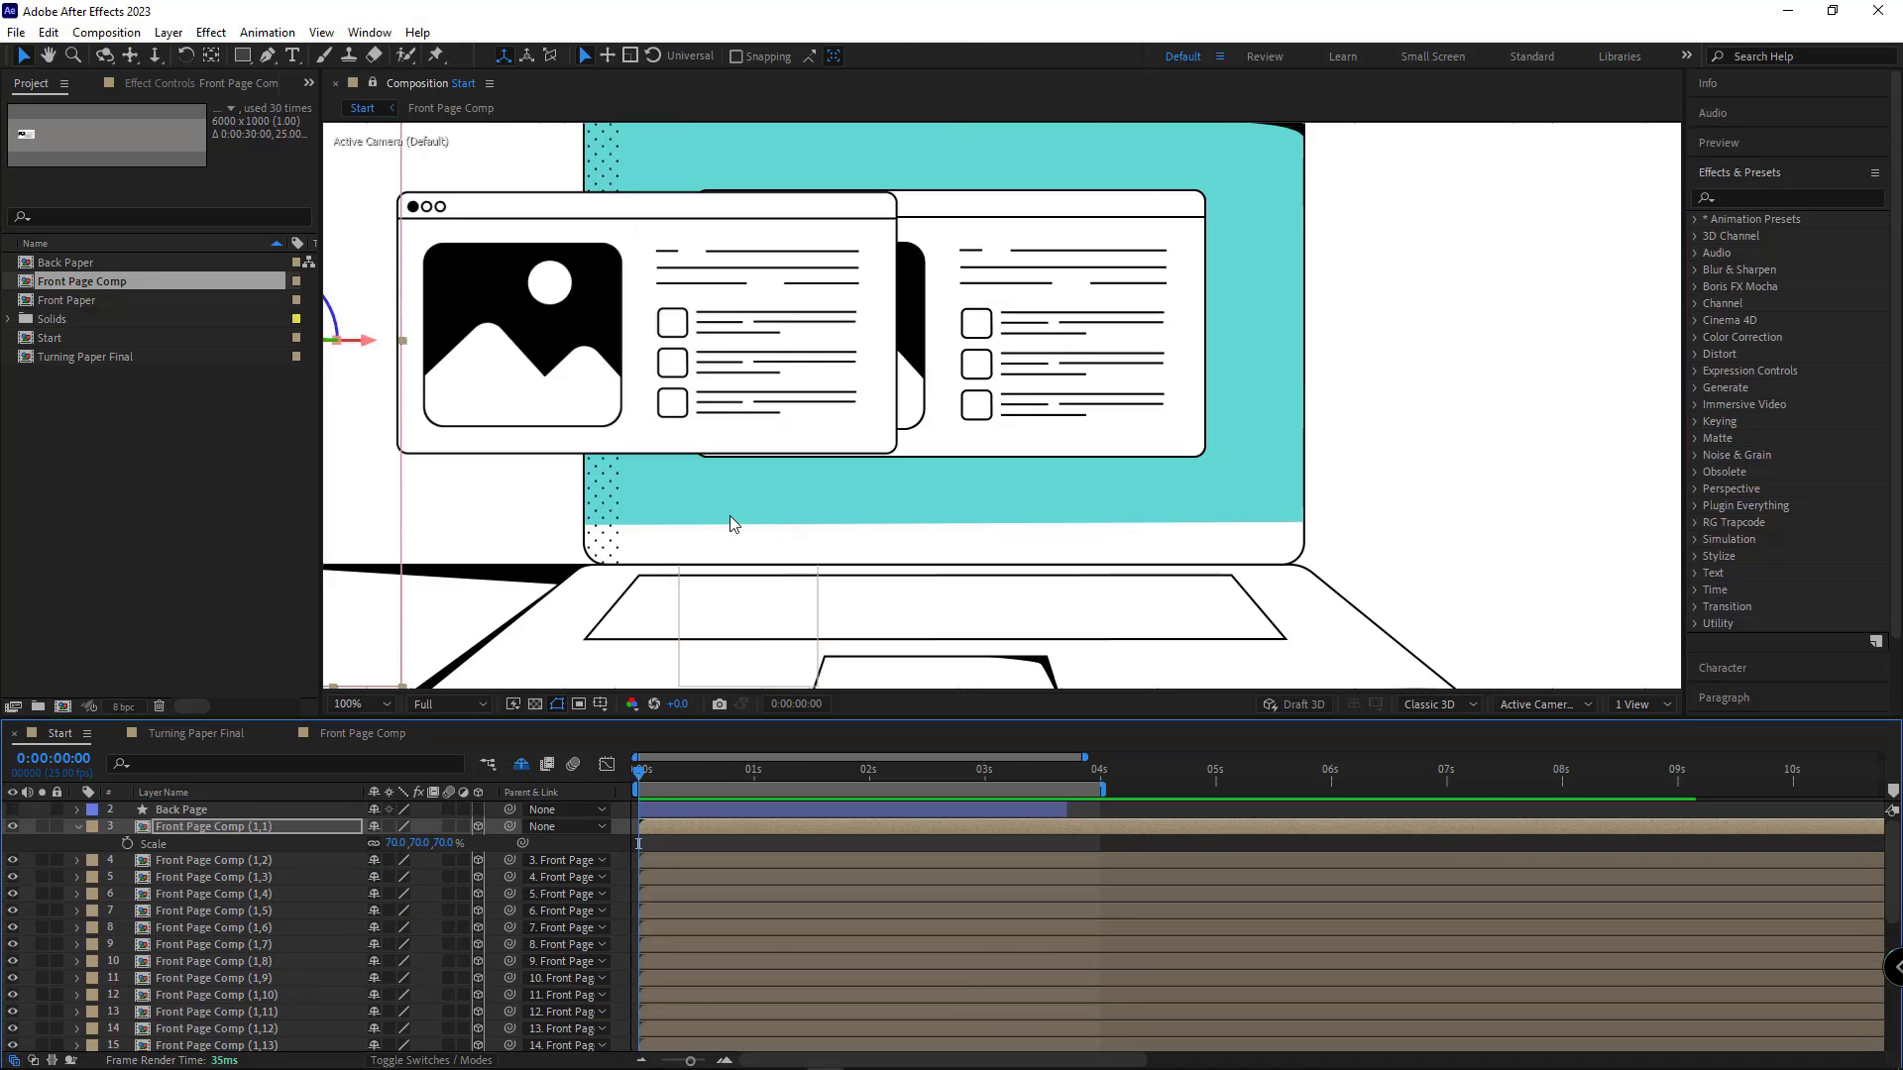
pyautogui.hscroll(-2, 733, 525)
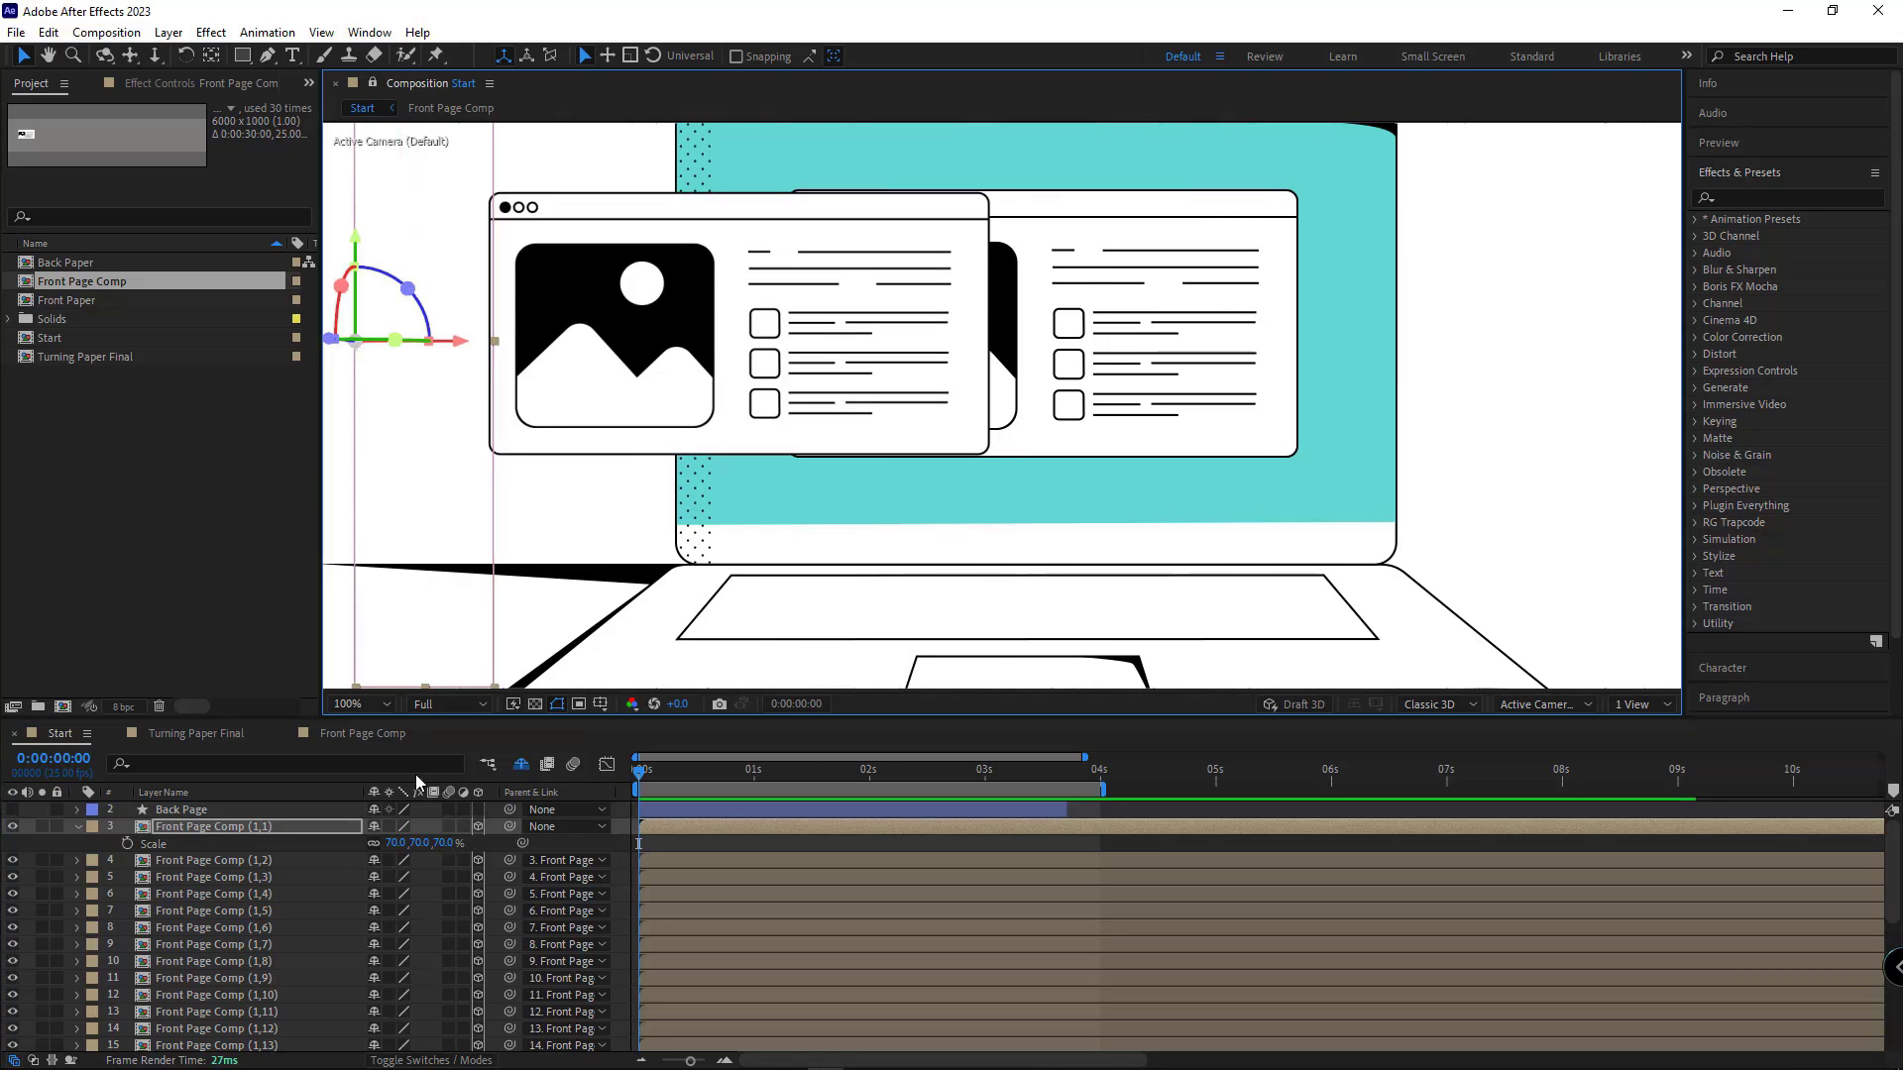
# Step: Back in Front Page Comp, scrub Front Page 2's scale to 143%
pyautogui.click(352, 734)
pyautogui.press(',')
pyautogui.press(',')
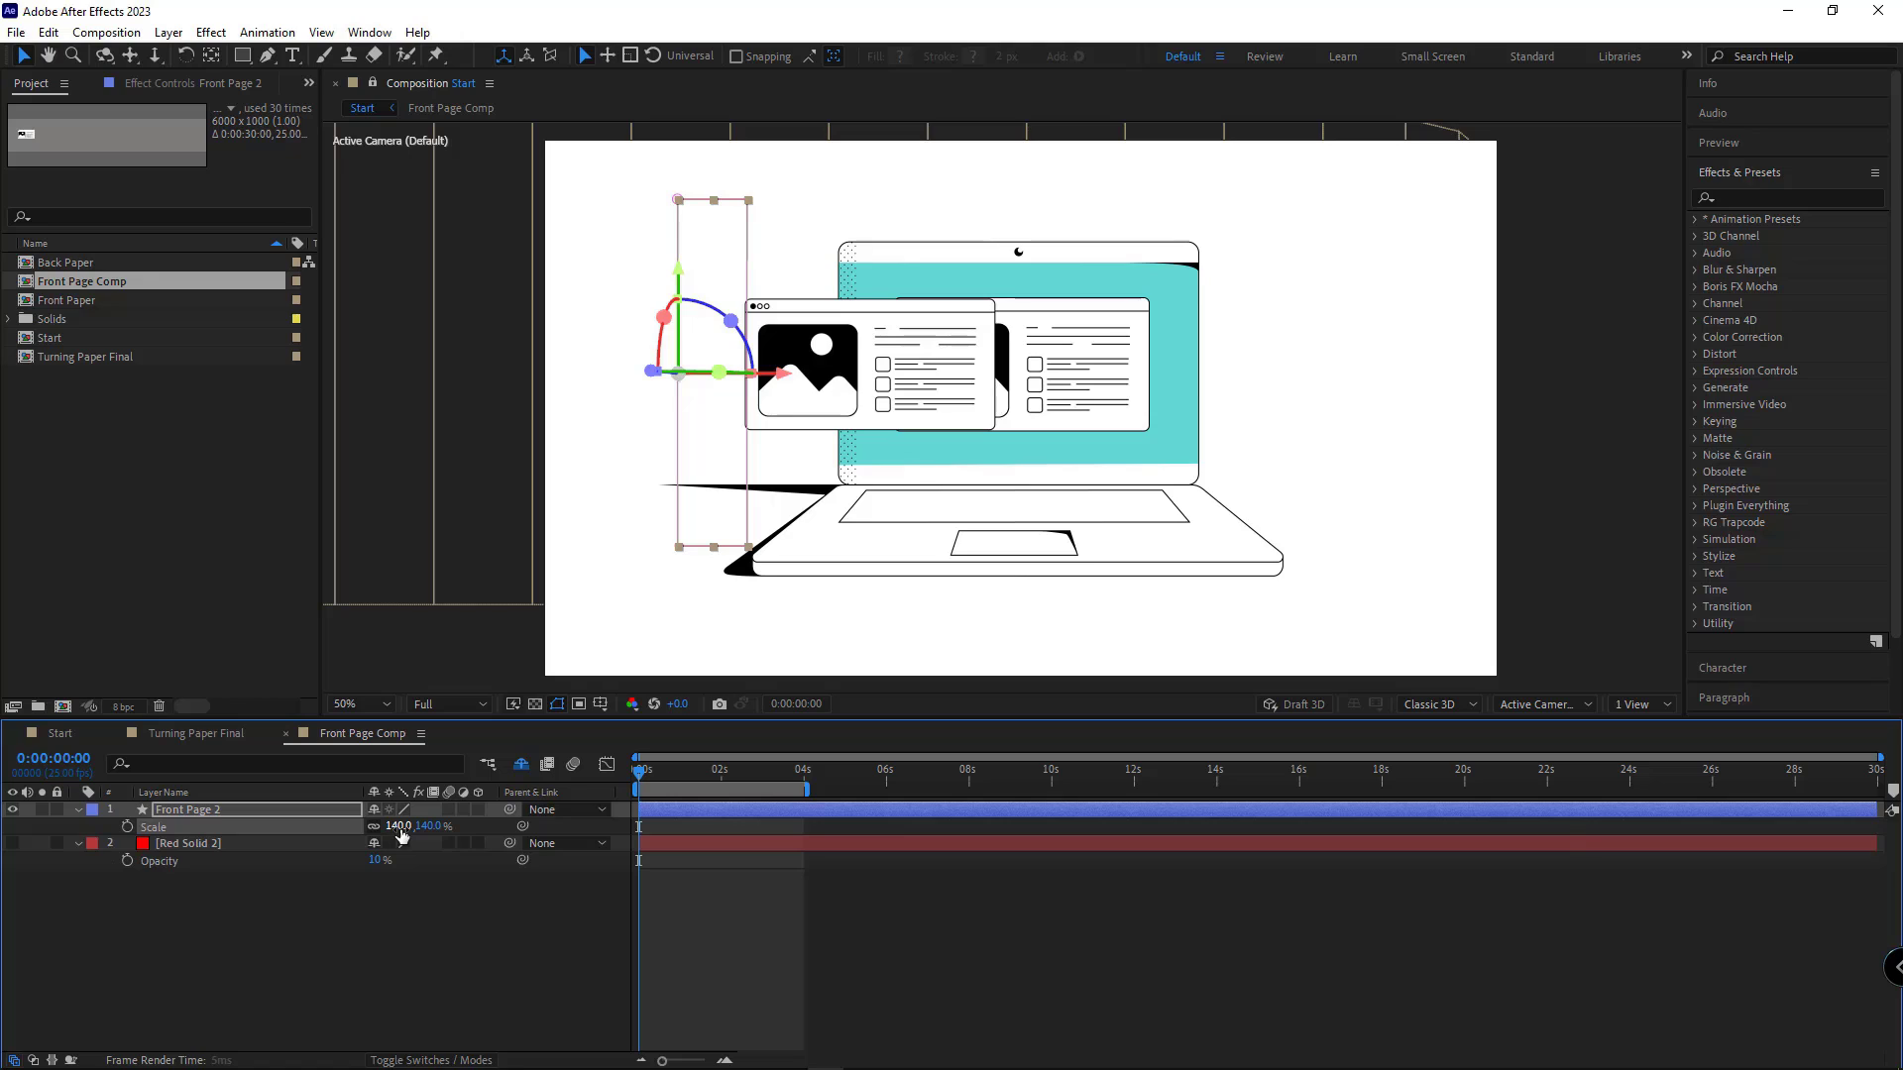
pyautogui.moveTo(401, 835); pyautogui.dragTo(404, 835)
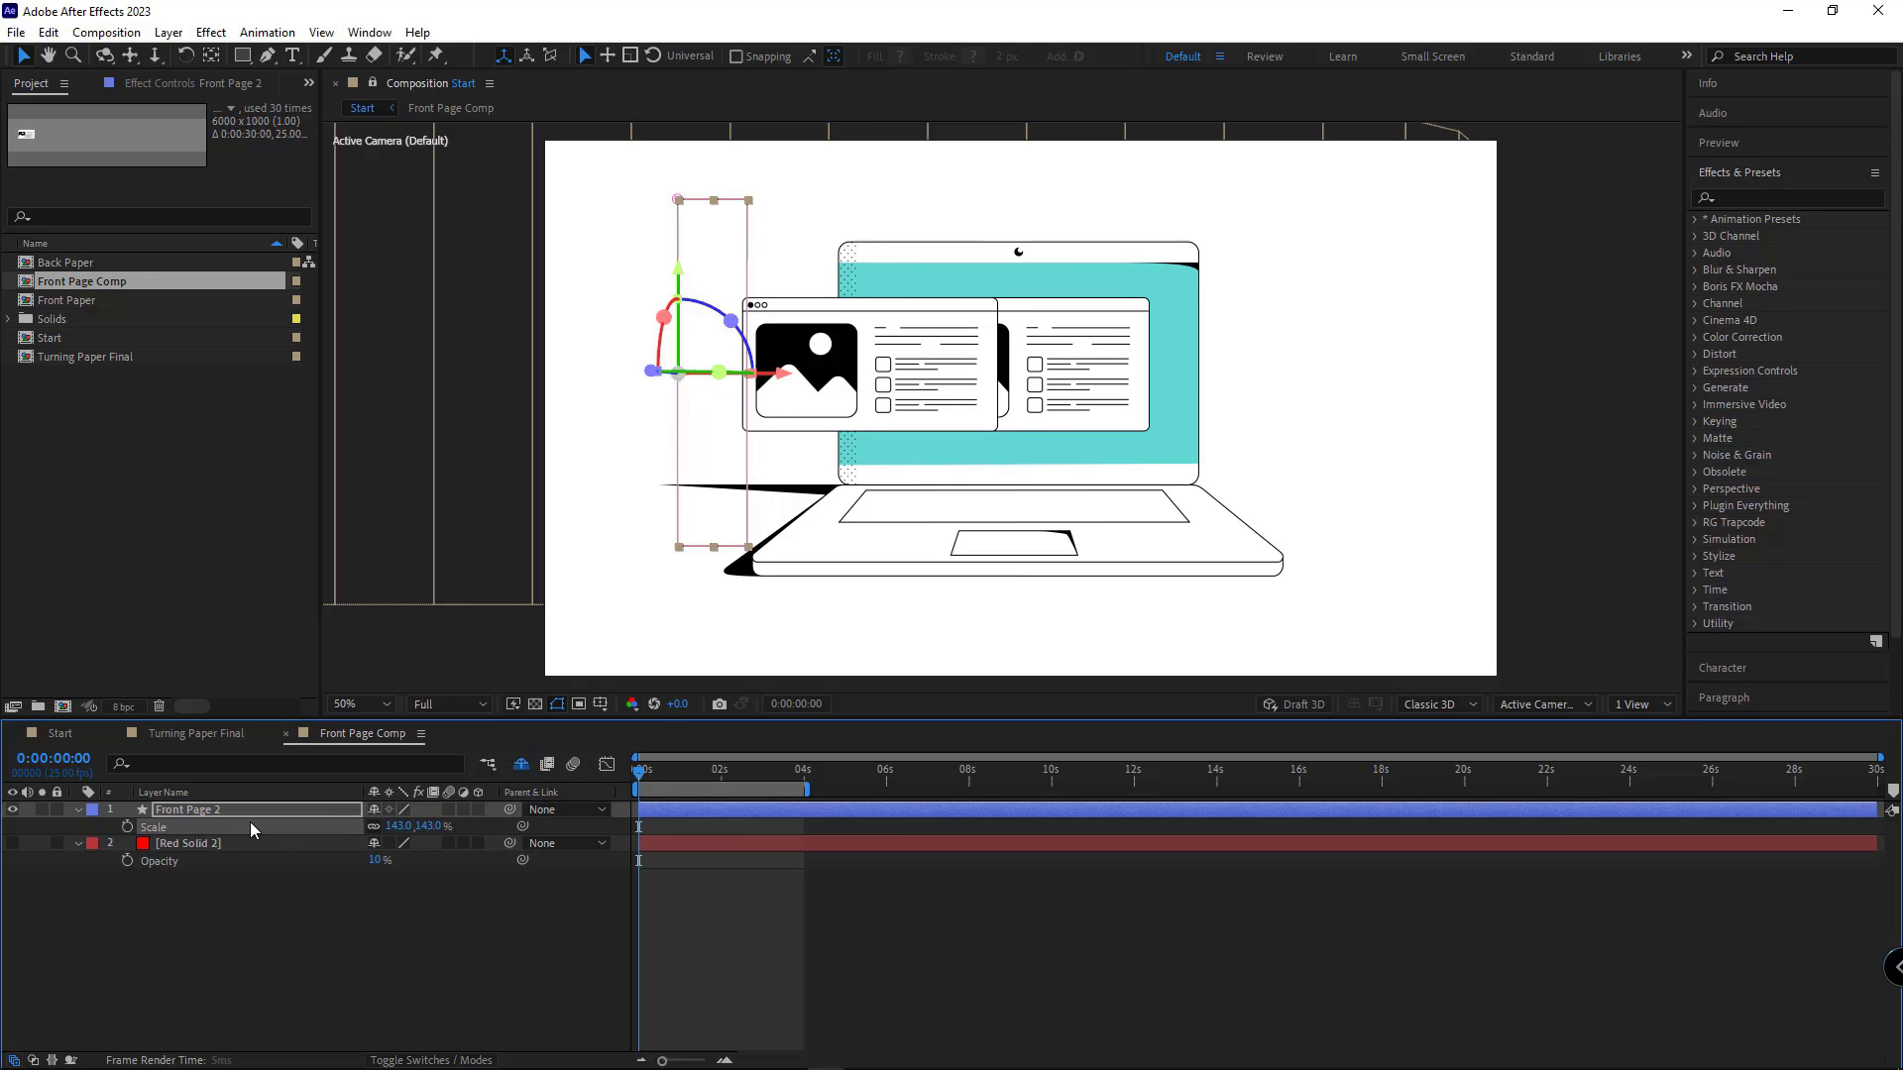
# Step: Slide Front Page 2 right and set position keyframes at 0:00 and 0:10
pyautogui.press('p')
pyautogui.moveTo(381, 826); pyautogui.dragTo(429, 838)
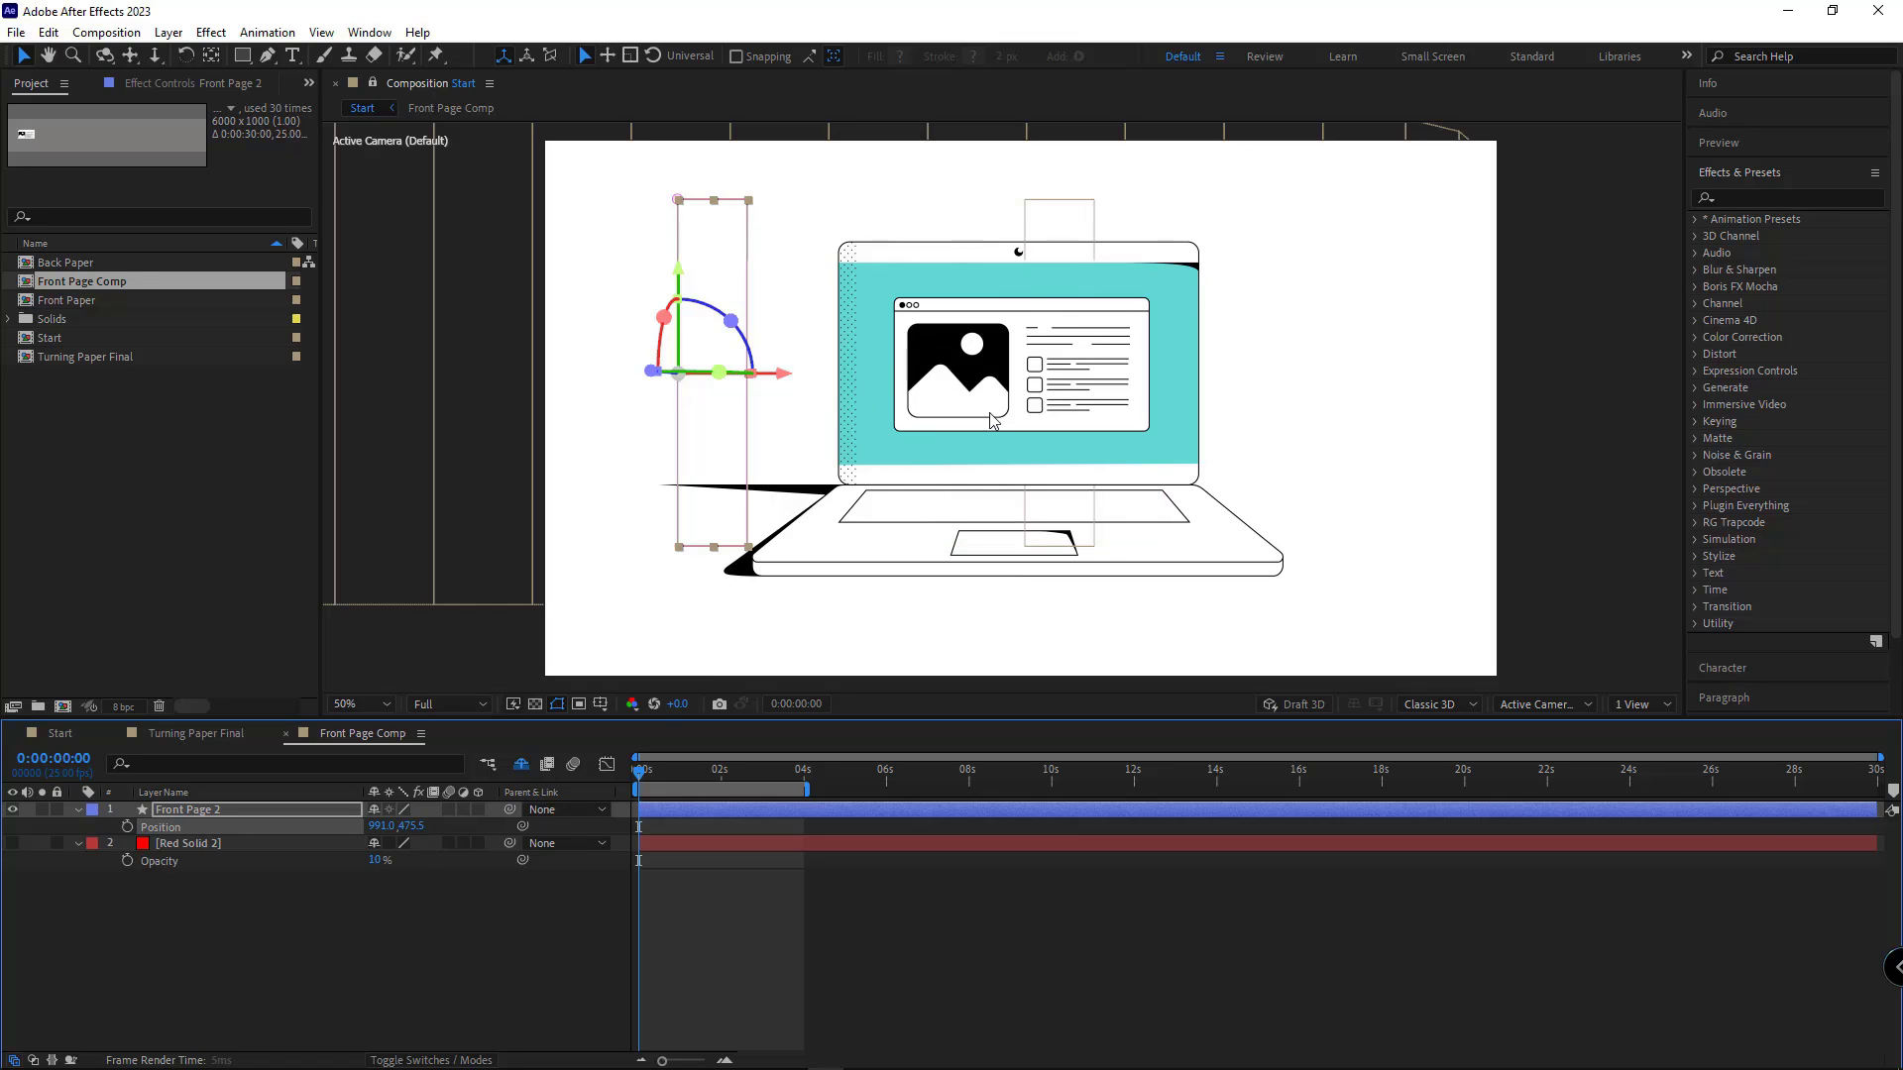
pyautogui.click(126, 827)
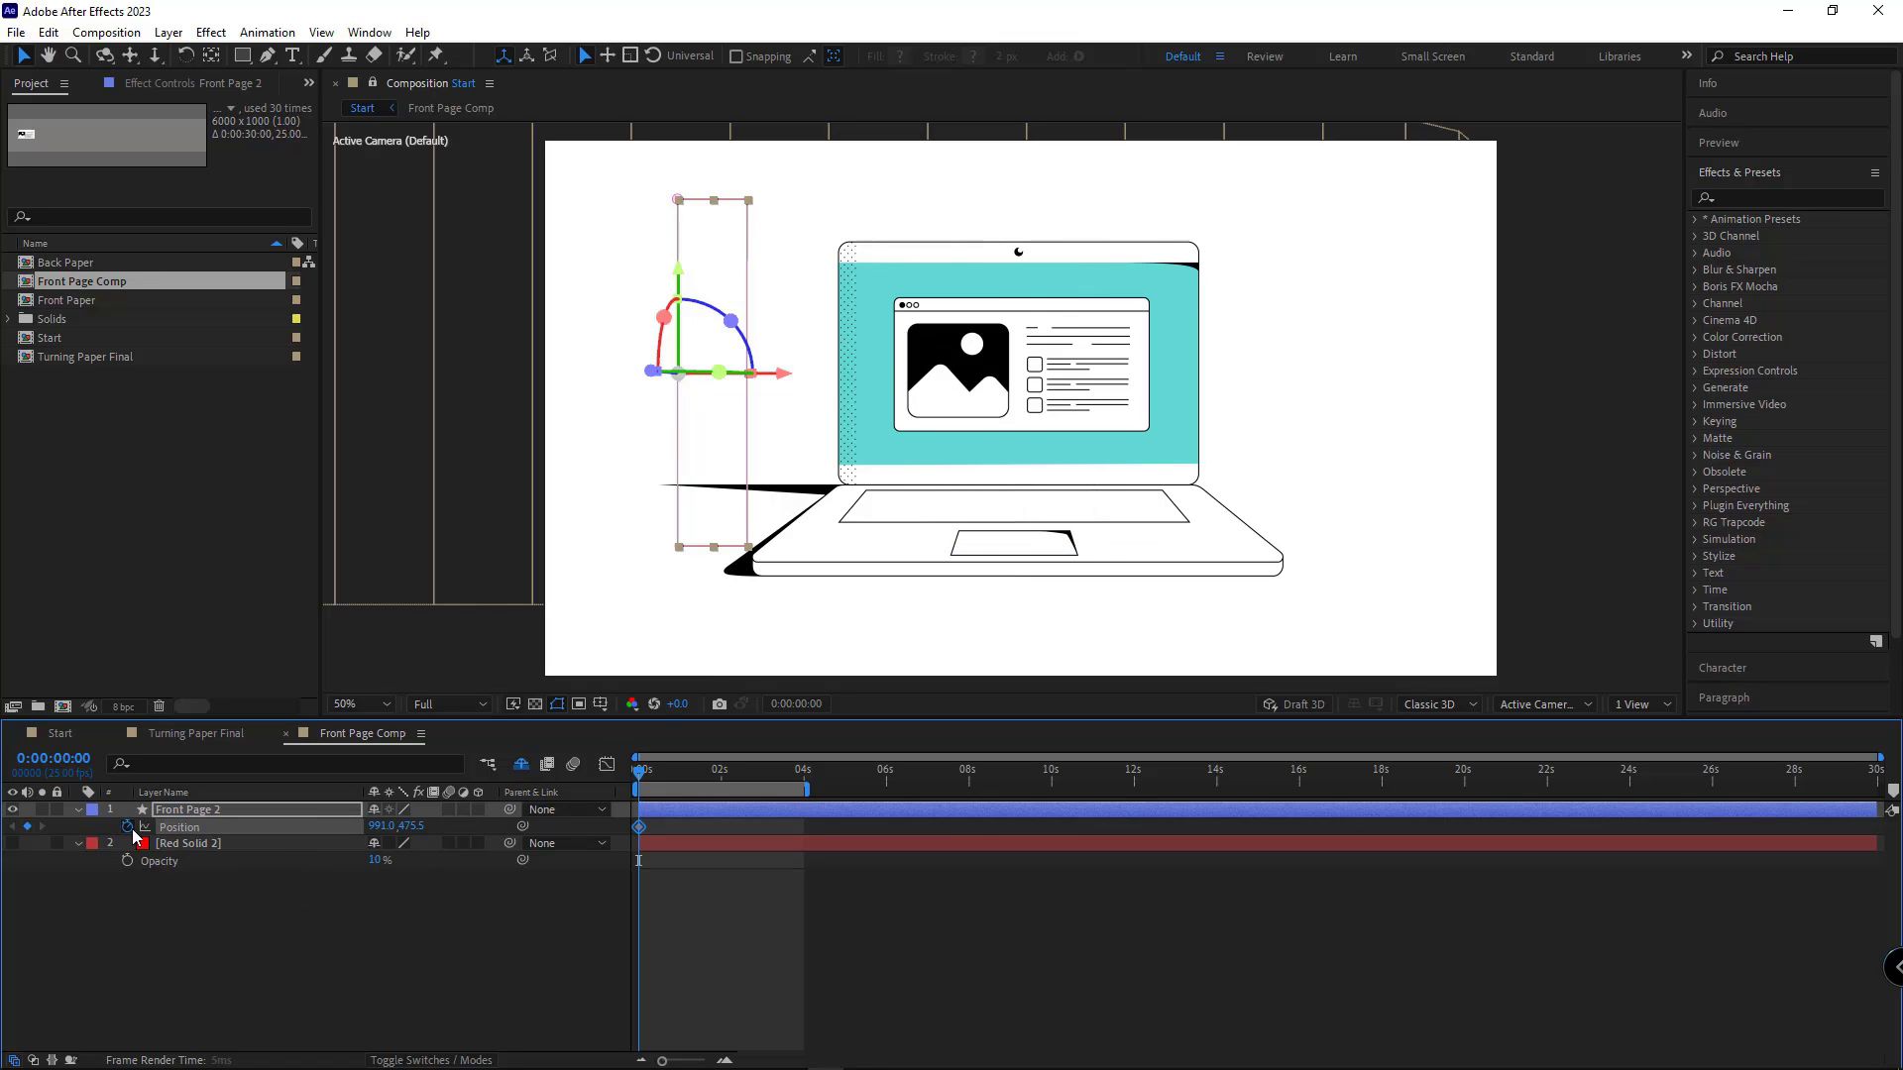
pyautogui.scroll(5, 664, 872)
pyautogui.hotkey('shift', 'pagedown')
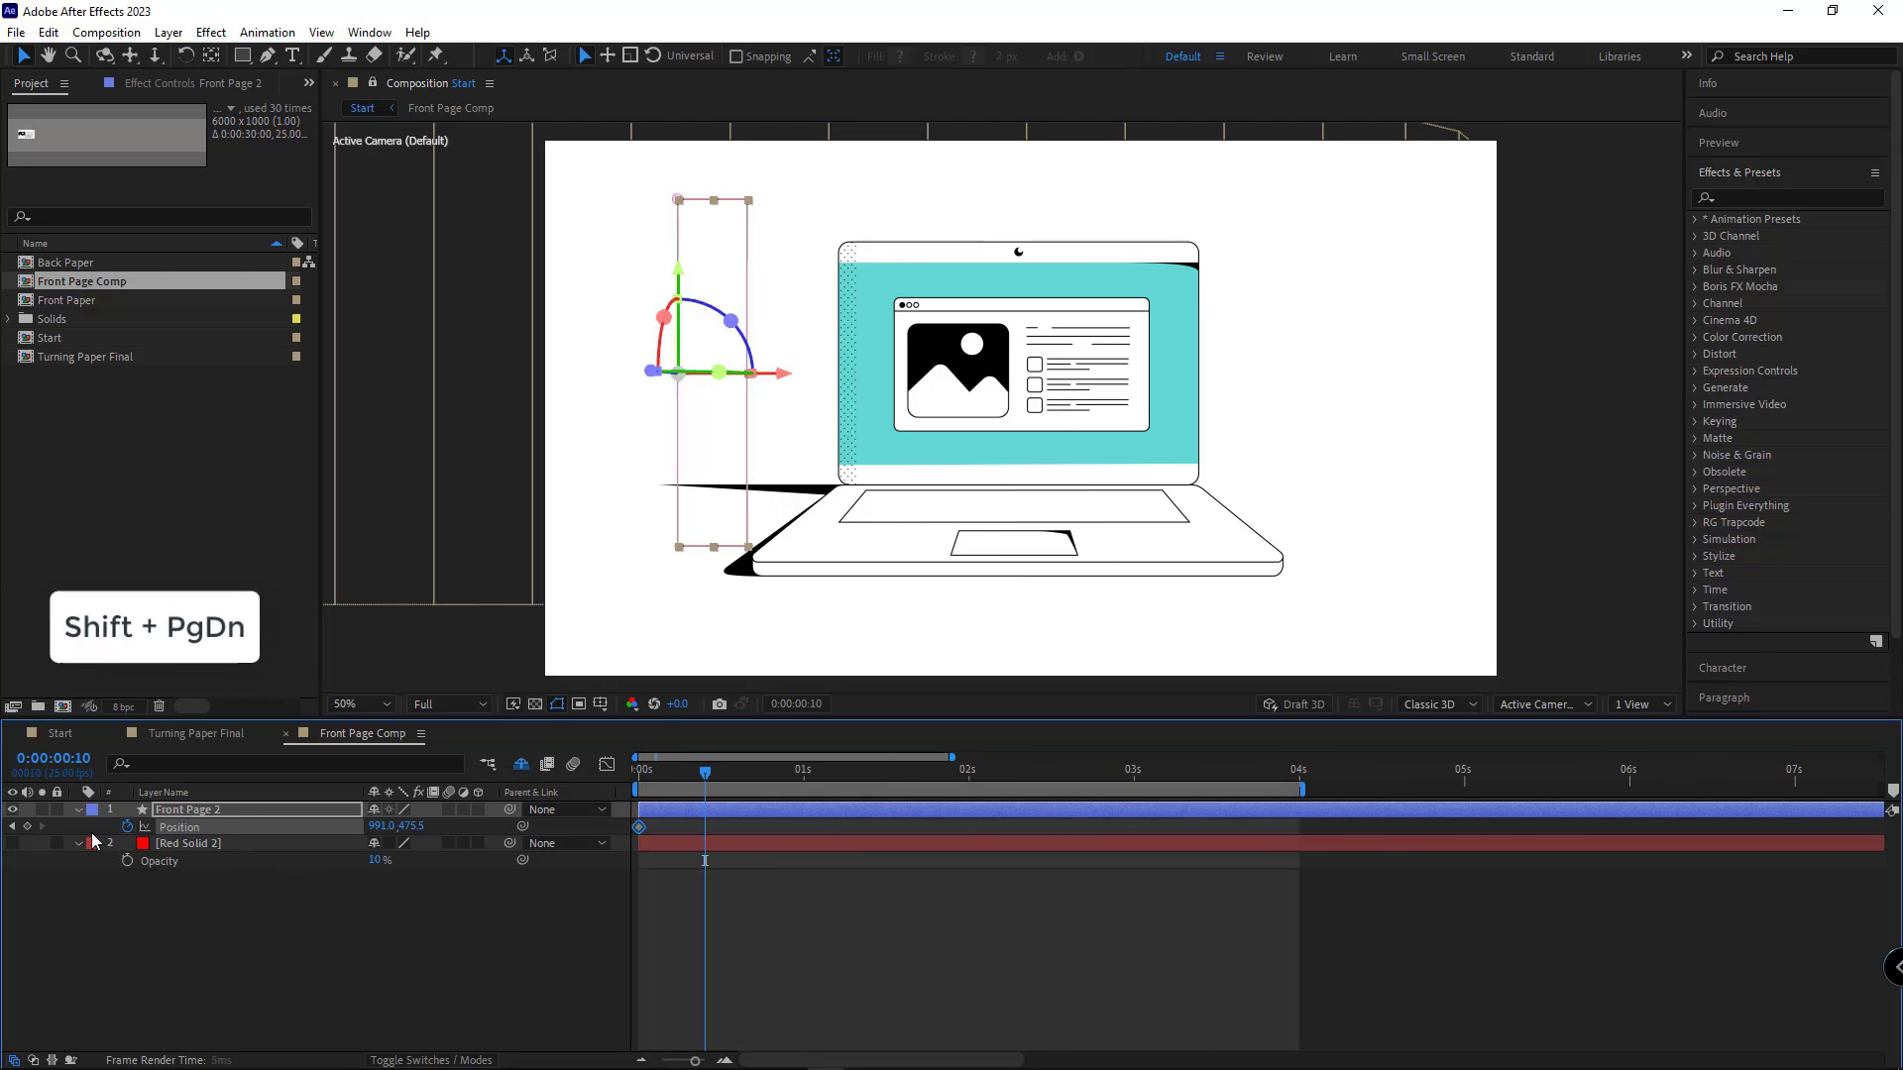
pyautogui.click(27, 826)
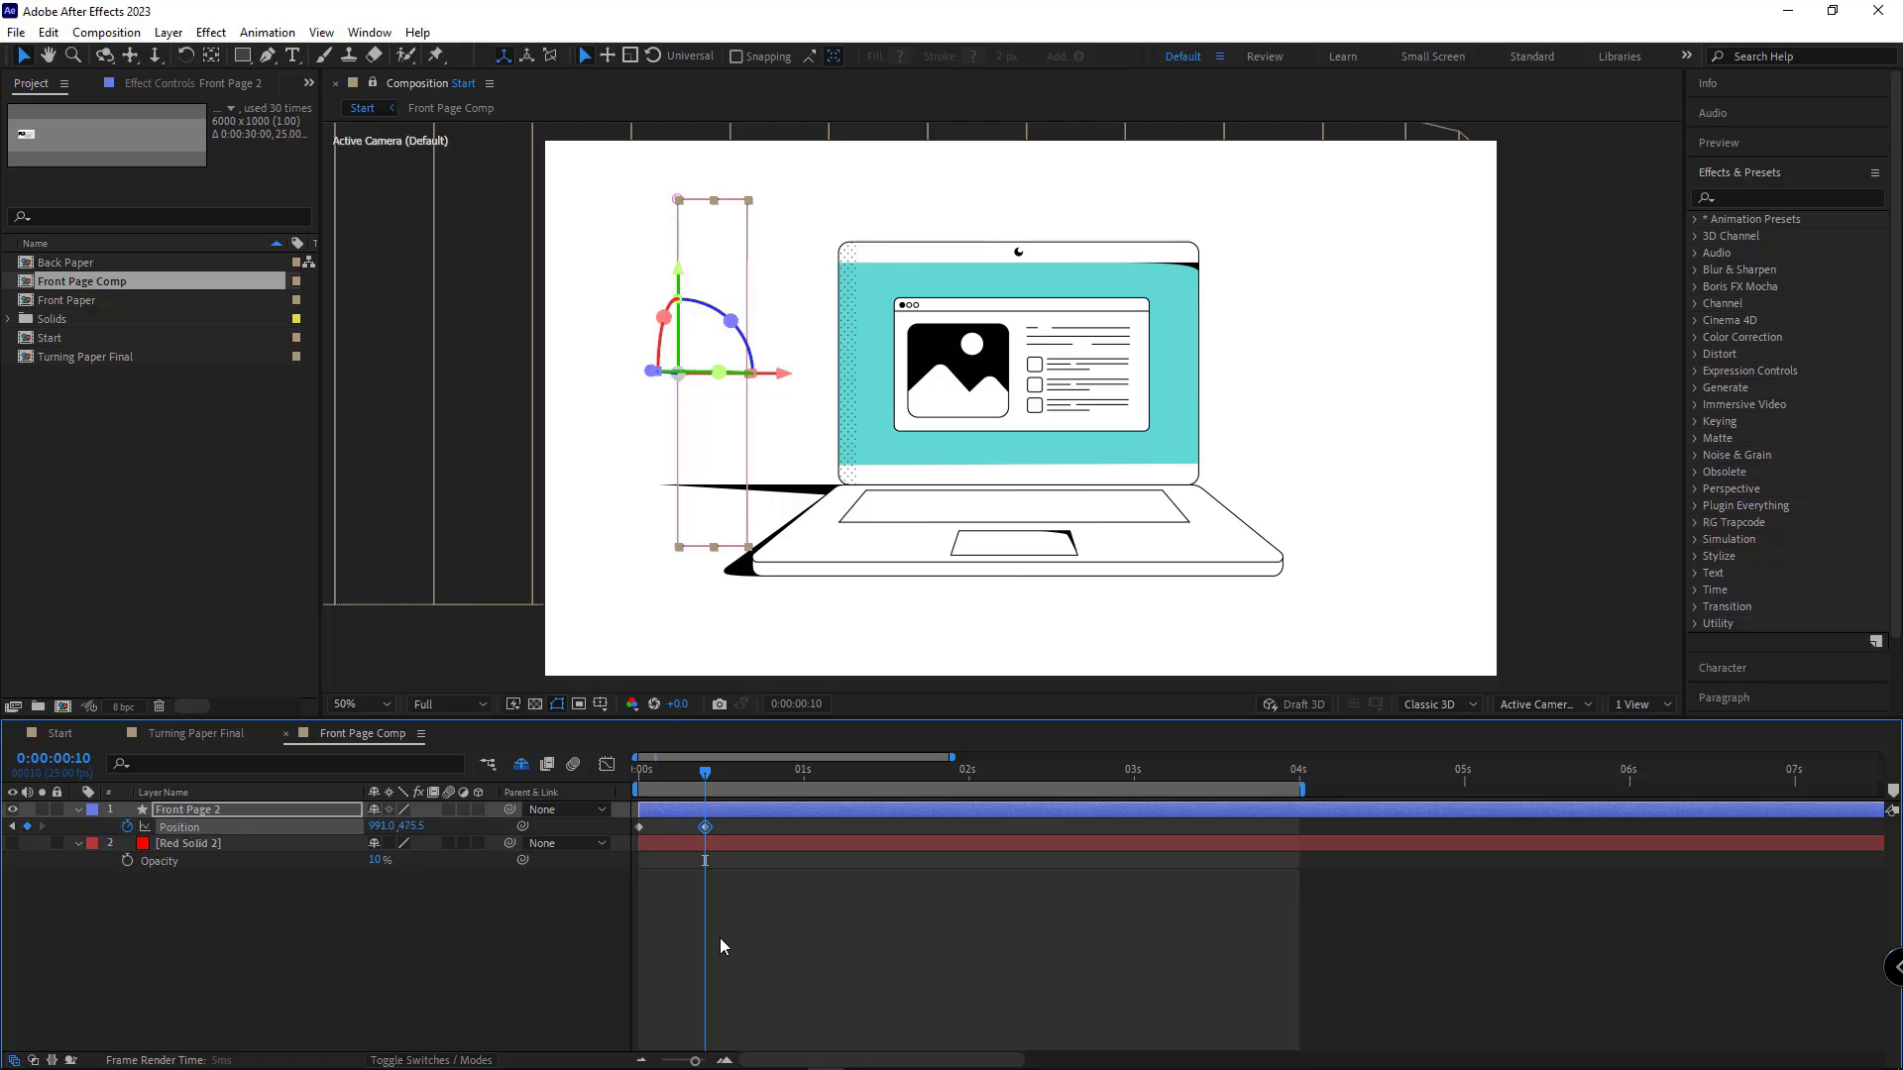
# Step: Add another position keyframe at 1:10
pyautogui.press('pagedown')
pyautogui.press('pagedown')
pyautogui.press('pagedown')
pyautogui.press('pagedown')
pyautogui.press('pagedown')
pyautogui.press('pagedown')
pyautogui.press('pagedown')
pyautogui.press('pagedown')
pyautogui.press('pagedown')
pyautogui.press('pagedown')
pyautogui.press('pagedown')
pyautogui.press('pagedown')
pyautogui.press('pagedown')
pyautogui.press('pagedown')
pyautogui.press('pagedown')
pyautogui.press('pagedown')
pyautogui.press('pagedown')
pyautogui.press('pagedown')
pyautogui.press('pagedown')
pyautogui.press('pagedown')
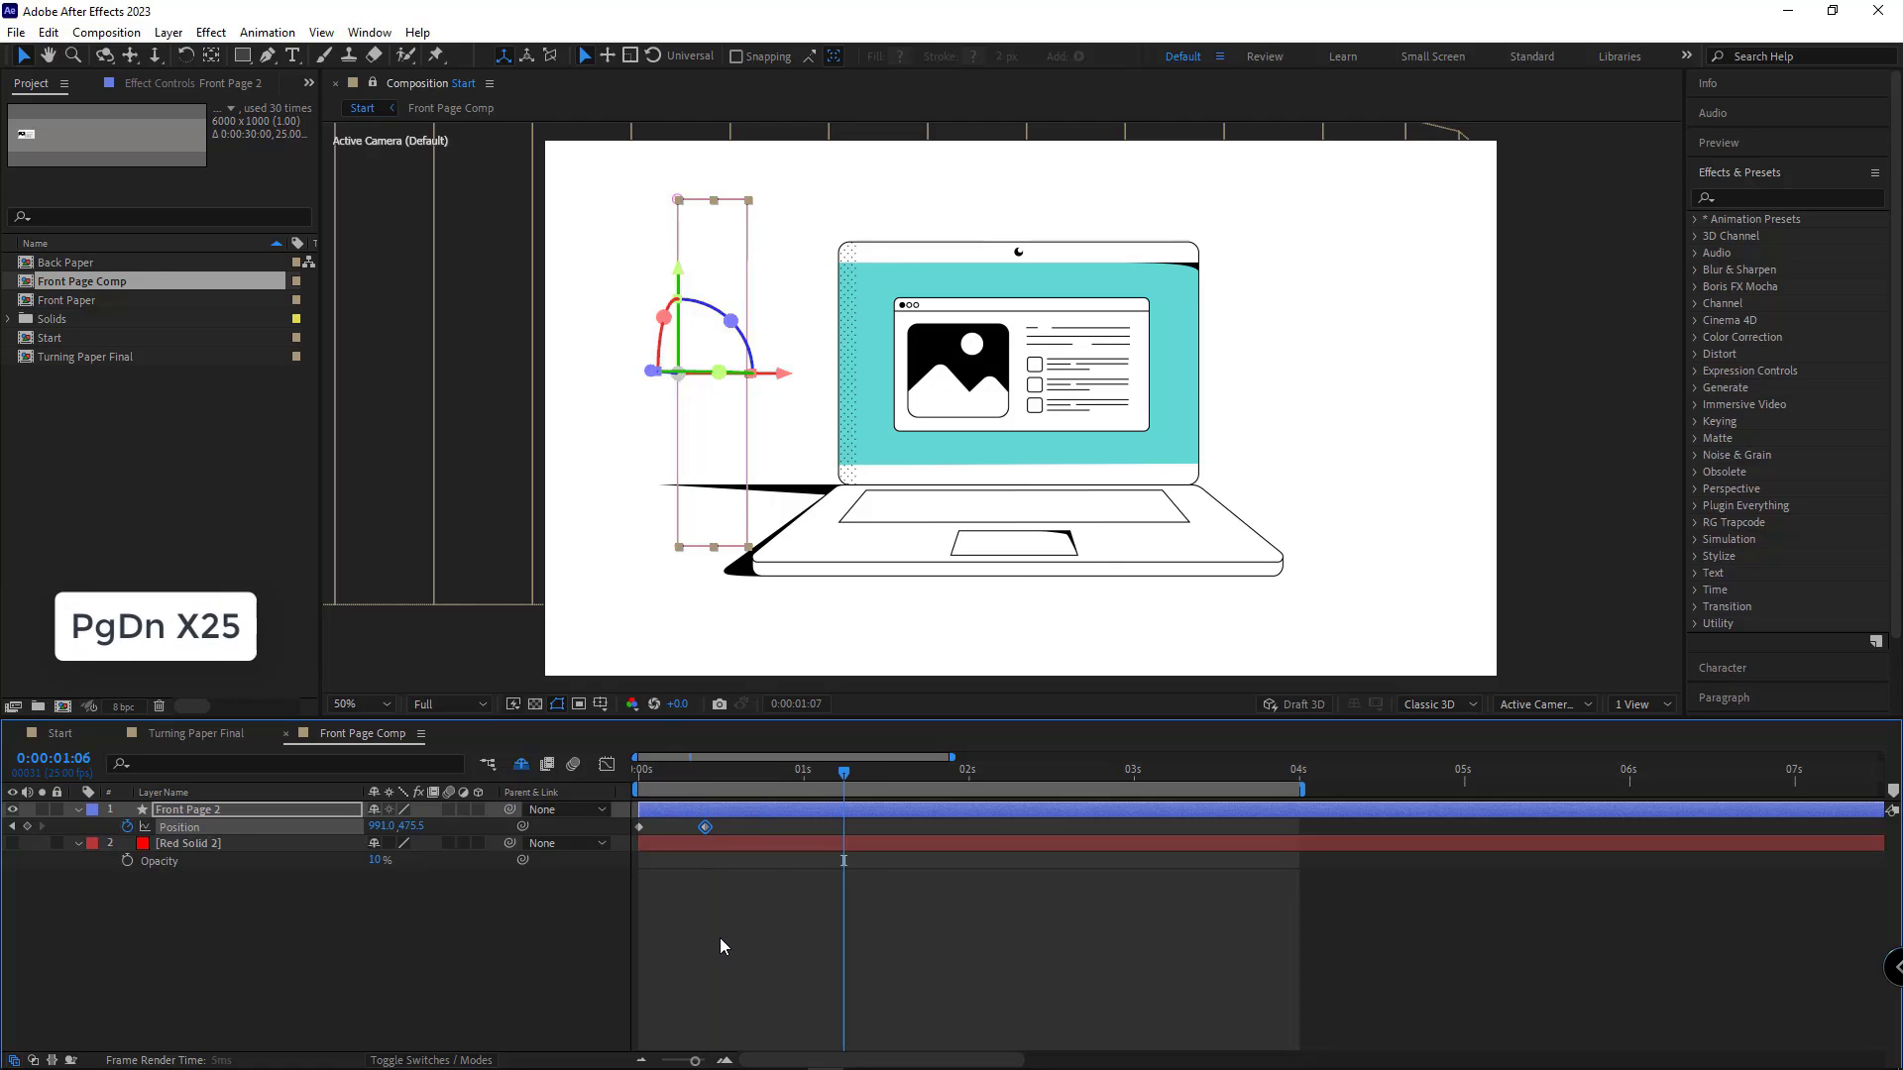
pyautogui.press('pagedown')
pyautogui.press('pagedown')
pyautogui.press('pagedown')
pyautogui.click(27, 826)
pyautogui.press('Home')
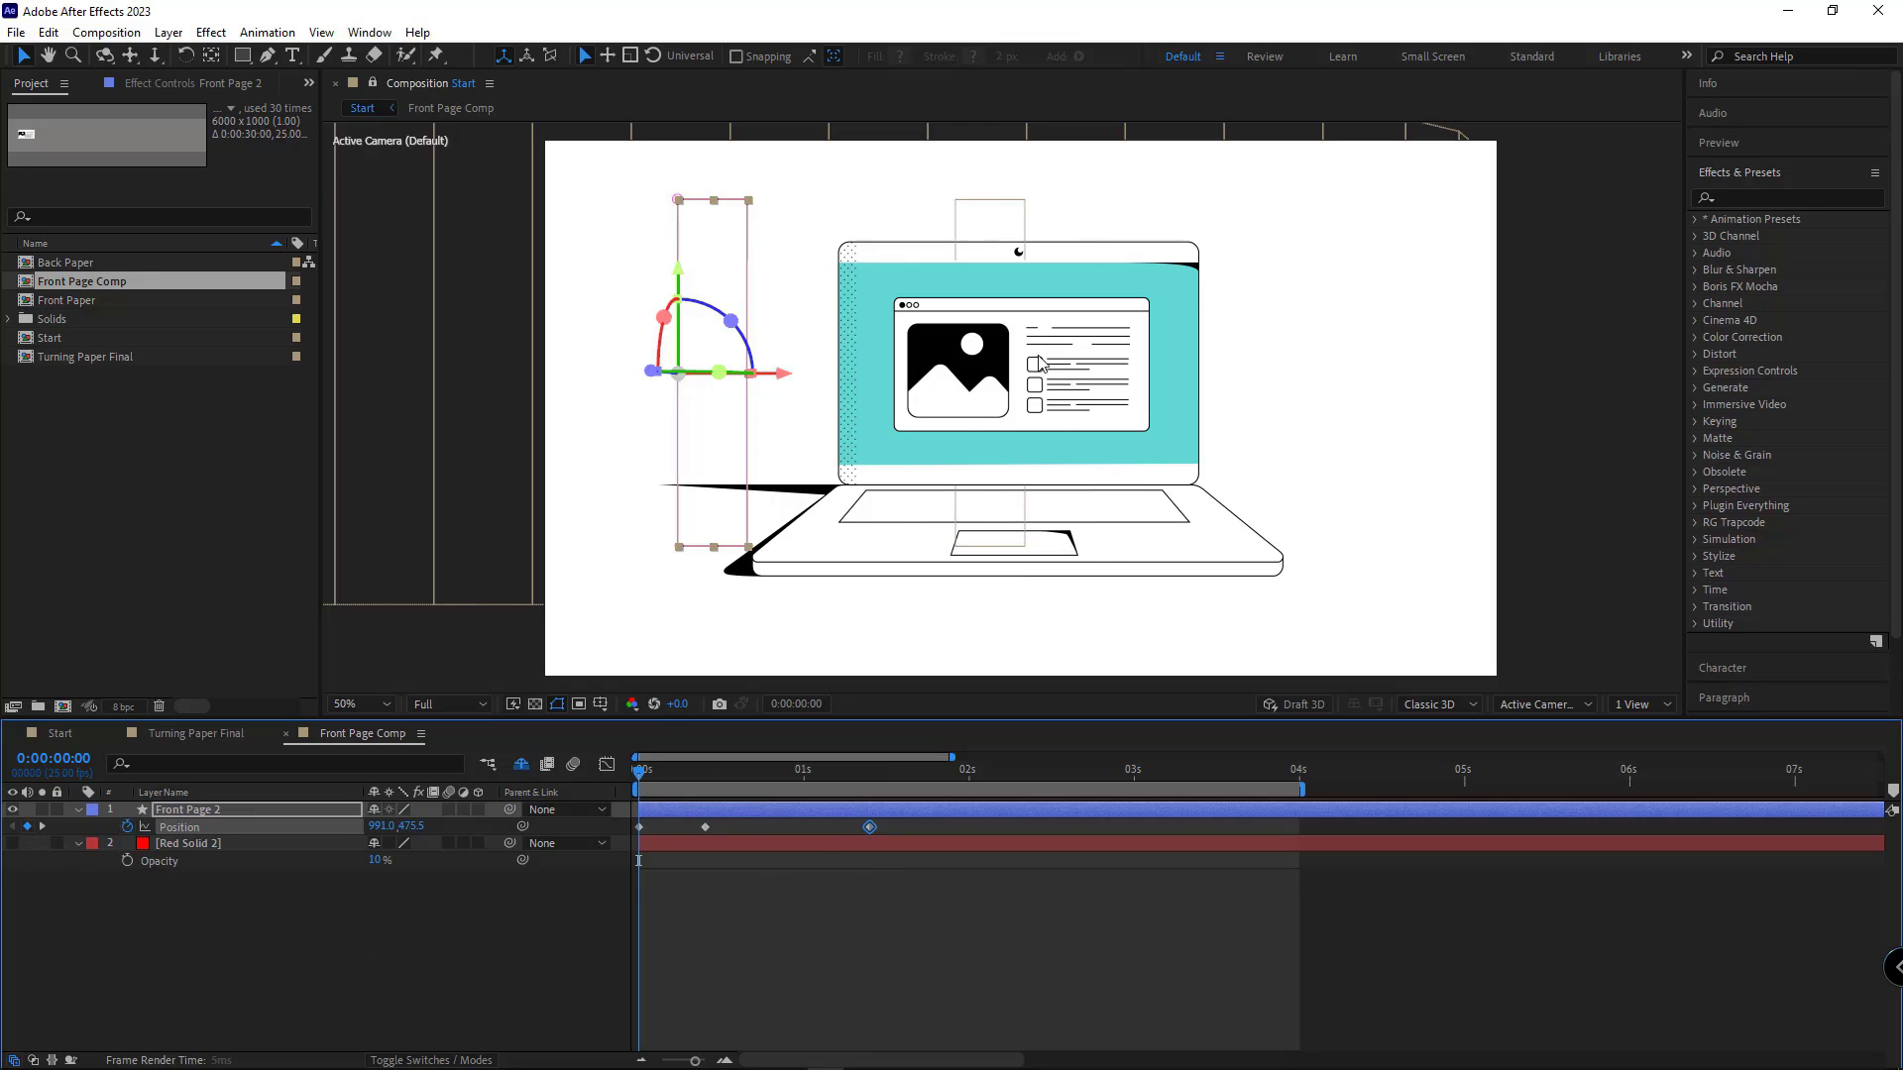
# Step: Adjust Position X at the 0:10 and 1:10 keyframes, ending at 3817.0, 475.5
pyautogui.click(706, 771)
pyautogui.click(380, 827)
pyautogui.moveTo(356, 833); pyautogui.dragTo(363, 831)
pyautogui.click(869, 774)
pyautogui.moveTo(381, 827); pyautogui.dragTo(339, 825)
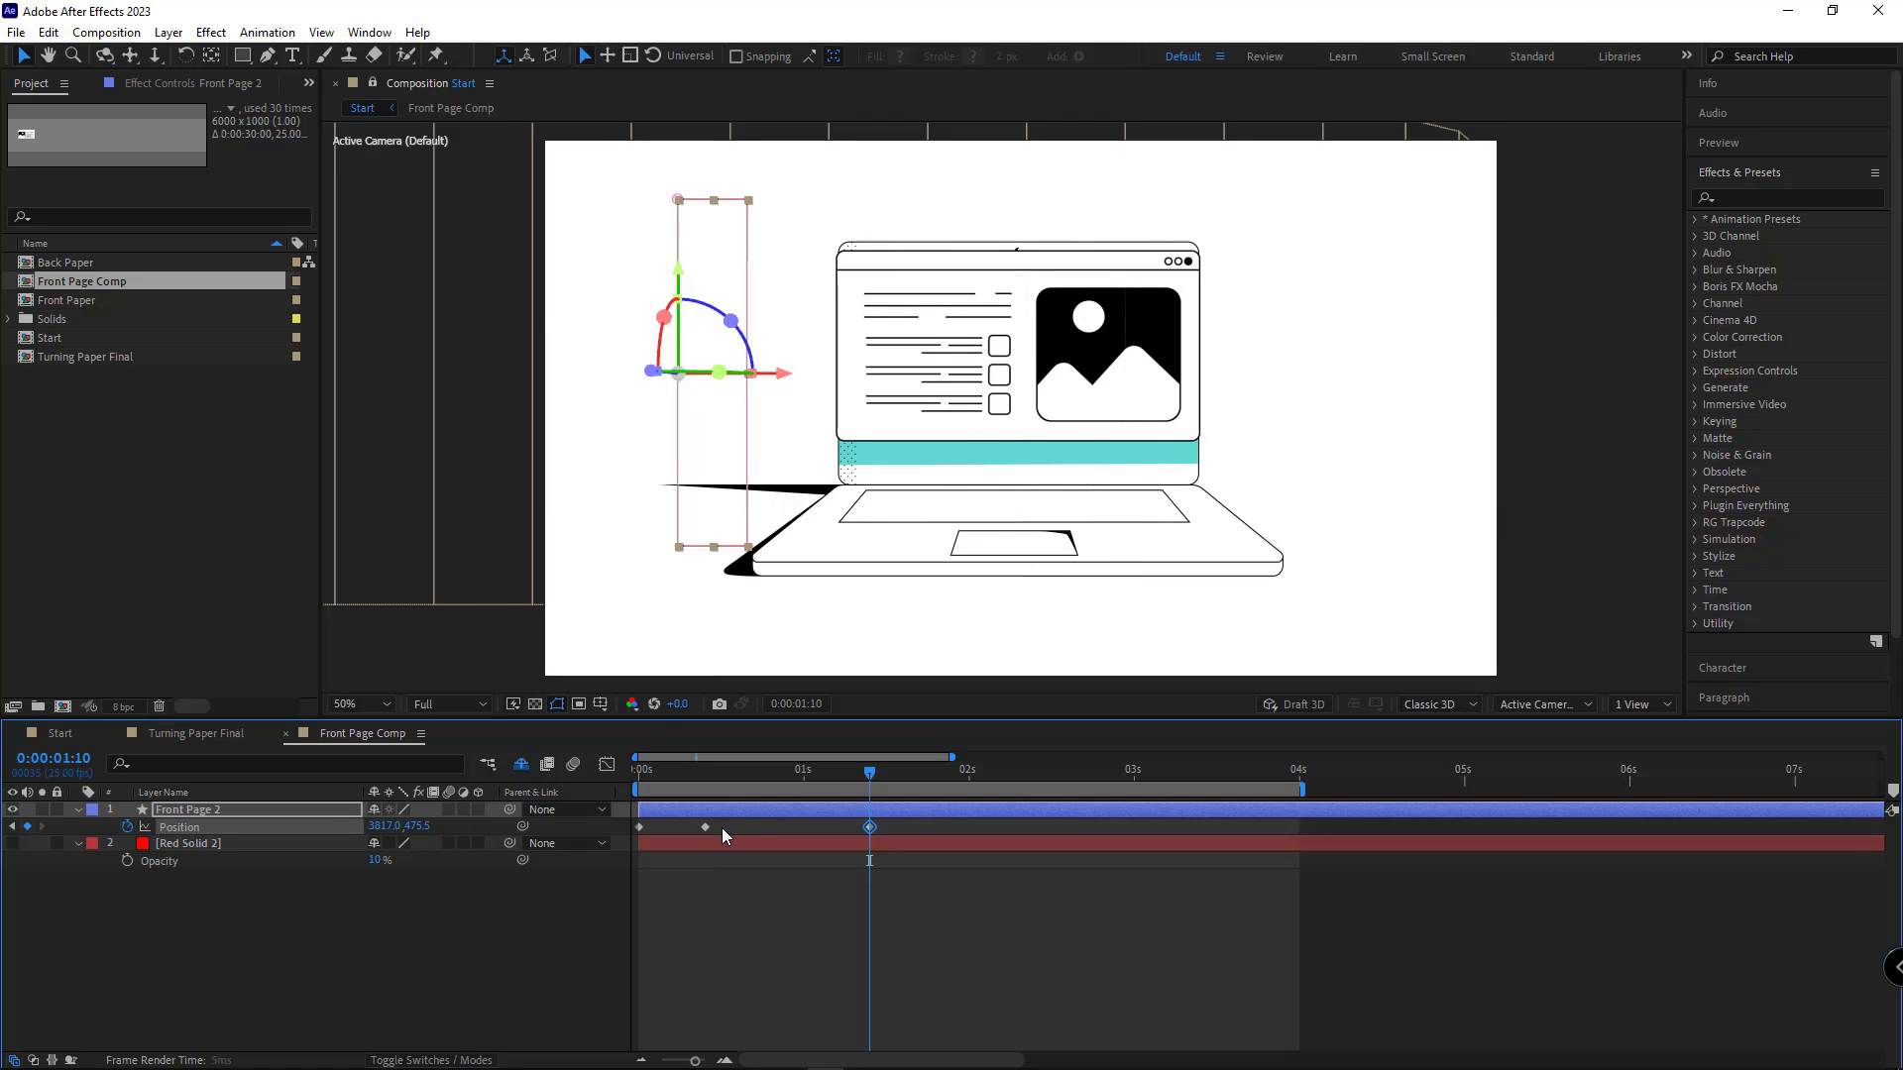
pyautogui.moveTo(632, 834); pyautogui.dragTo(718, 833)
# Step: Easy Ease the position keyframes and give the second one 70% incoming and outgoing influence
pyautogui.rightClick(639, 827)
pyautogui.moveTo(735, 820)
pyautogui.click(917, 872)
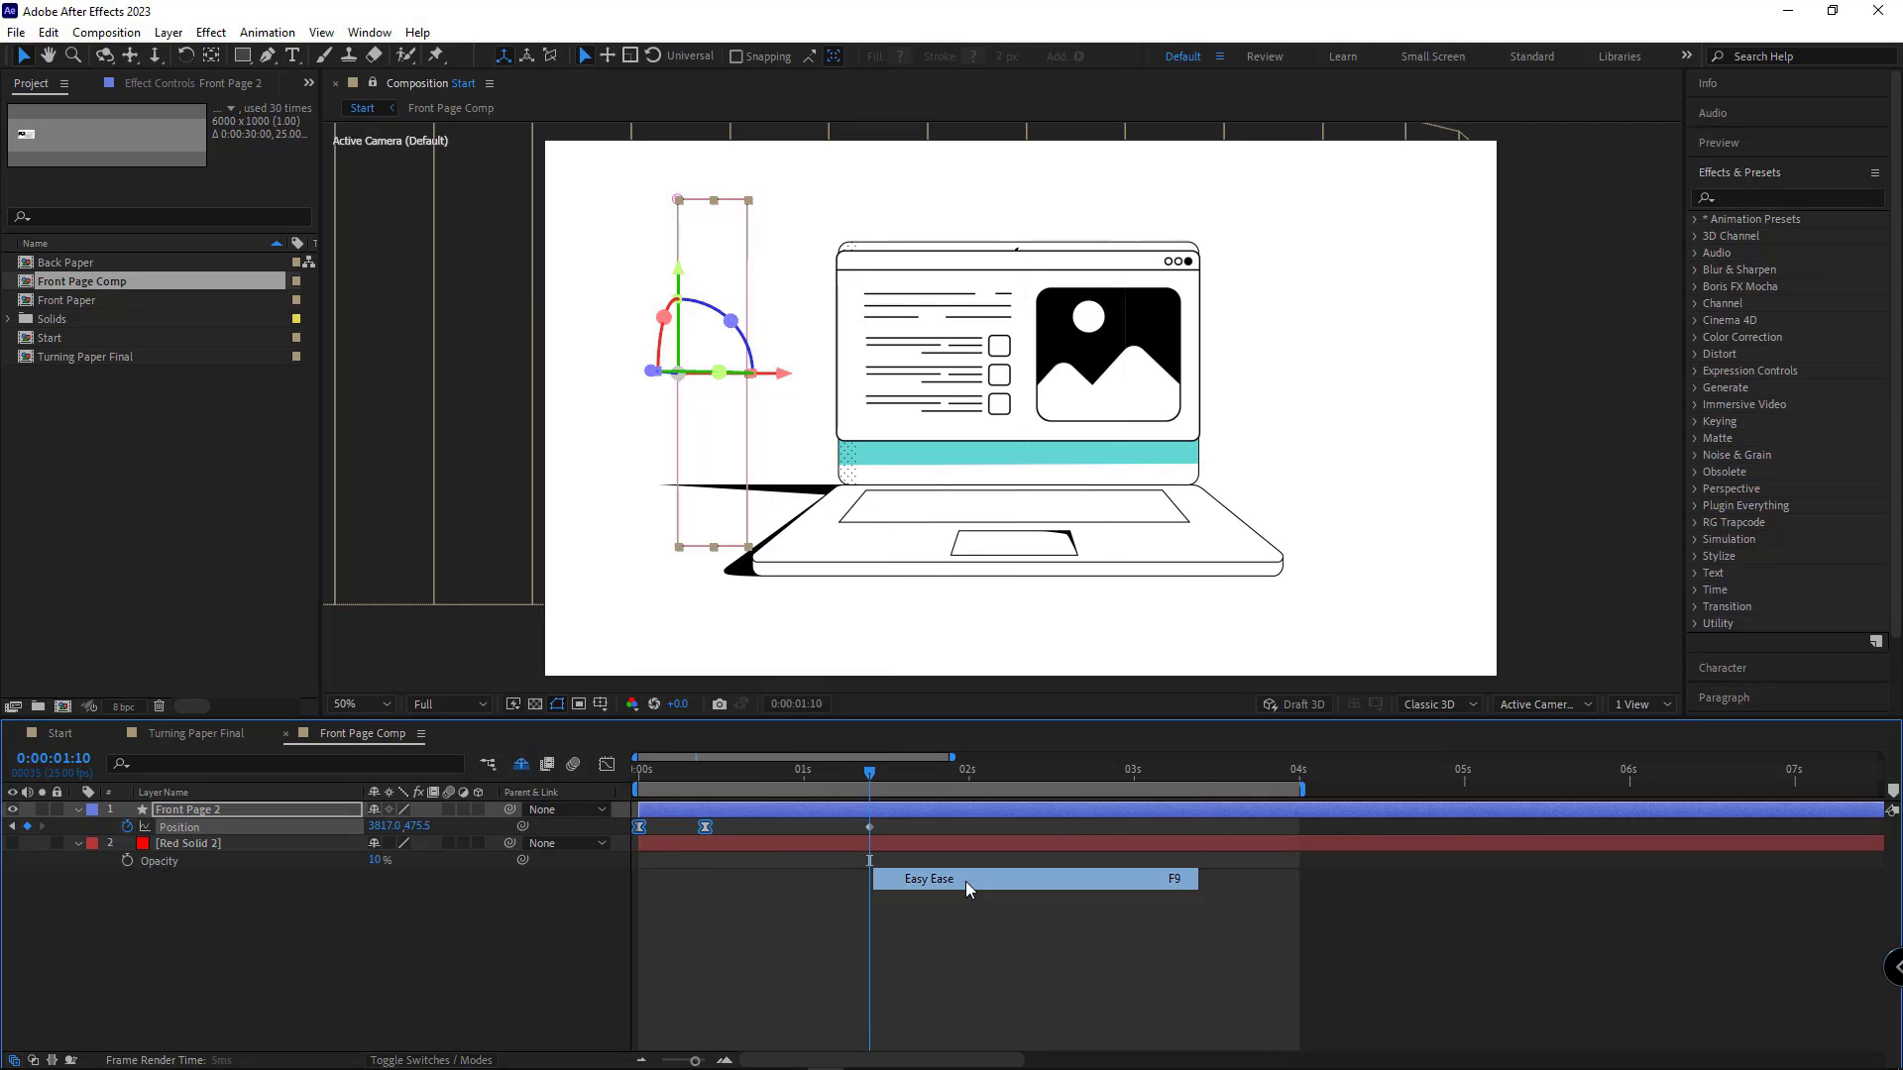
pyautogui.rightClick(705, 826)
pyautogui.click(783, 795)
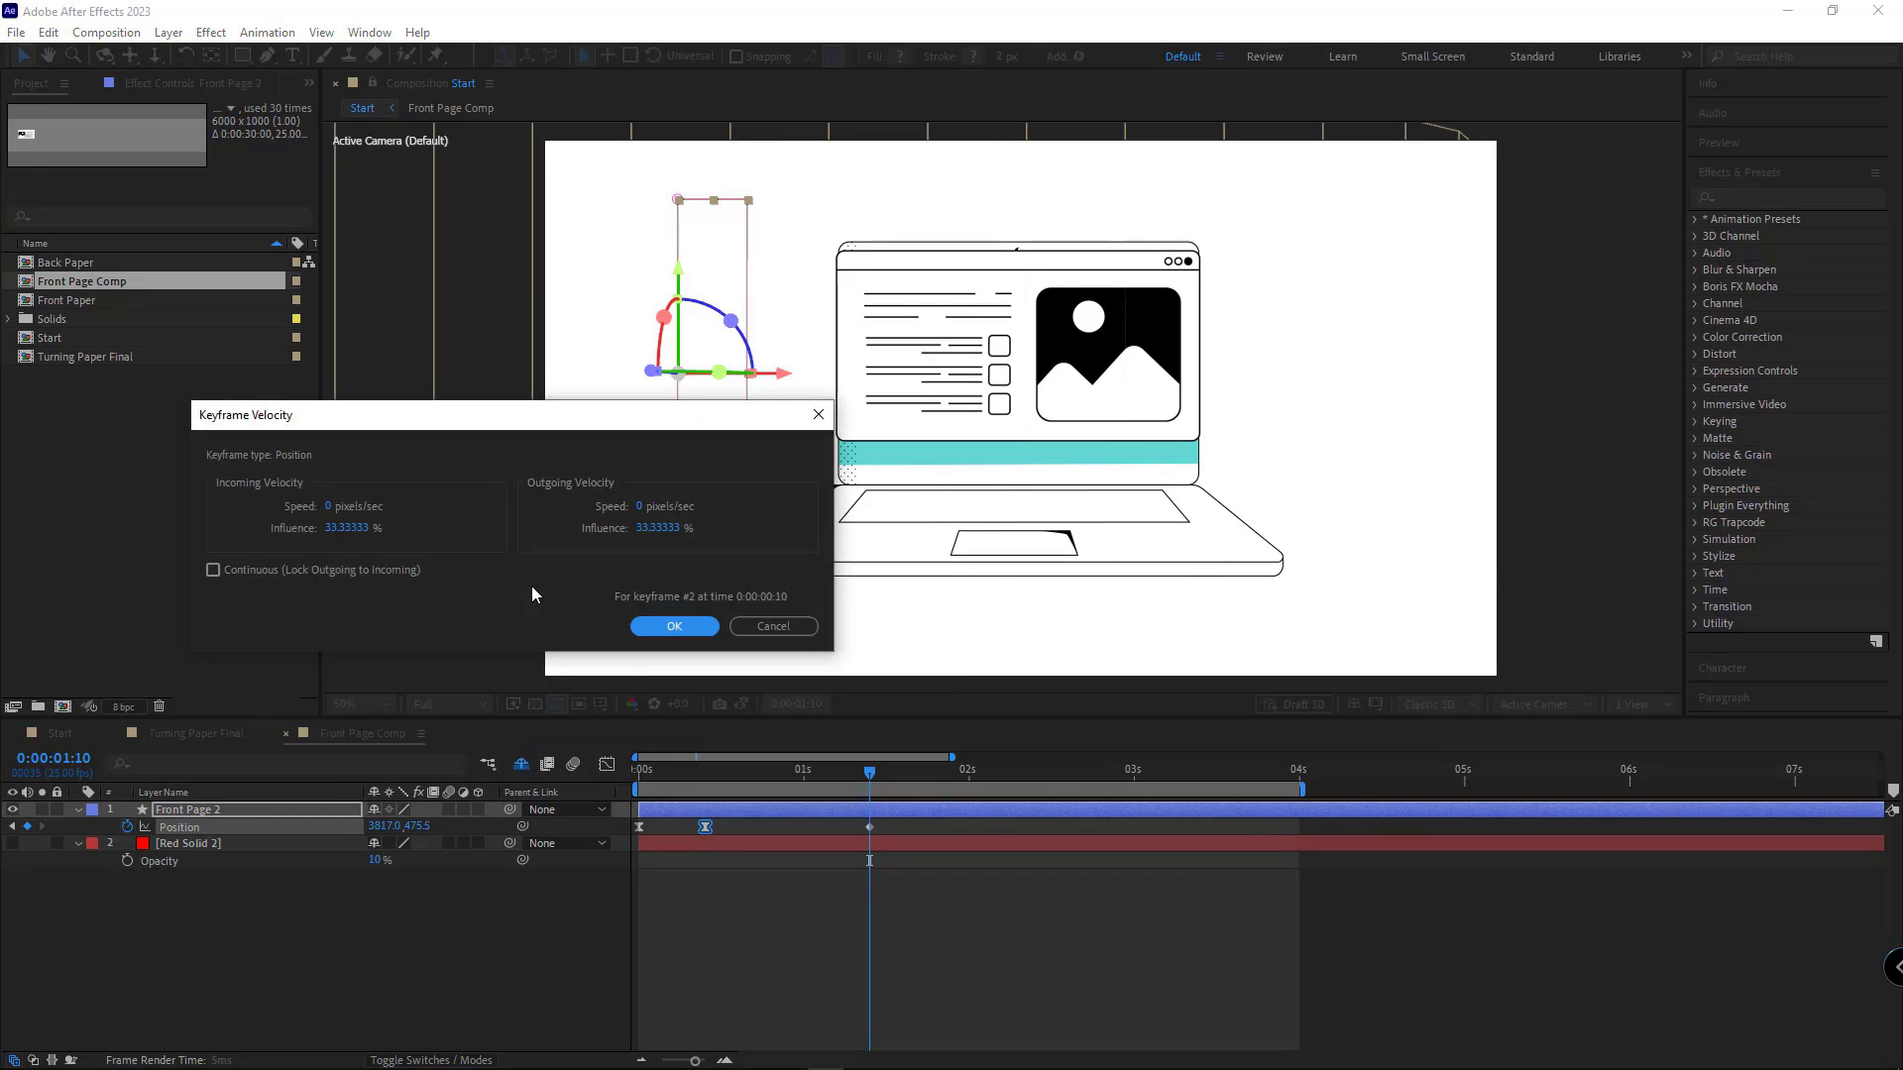
pyautogui.click(359, 529)
pyautogui.write('70')
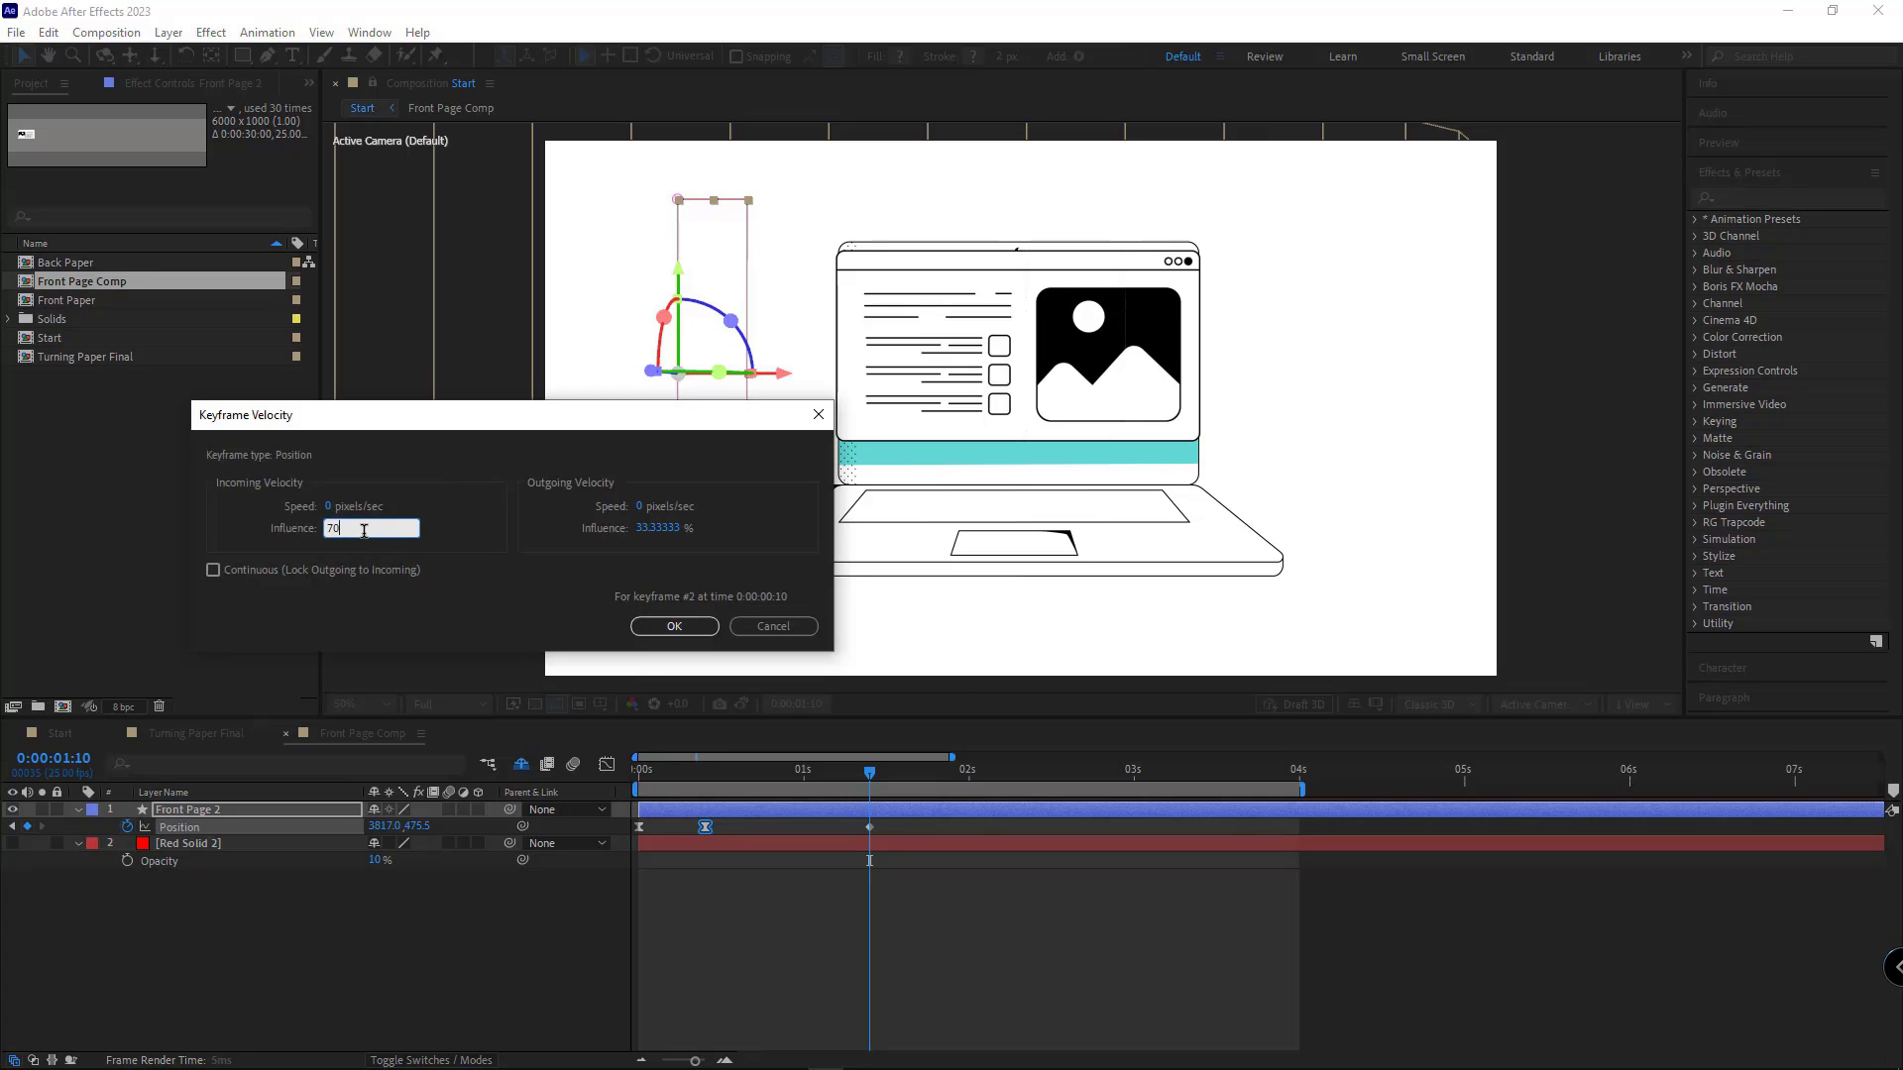
pyautogui.click(654, 527)
pyautogui.write('70')
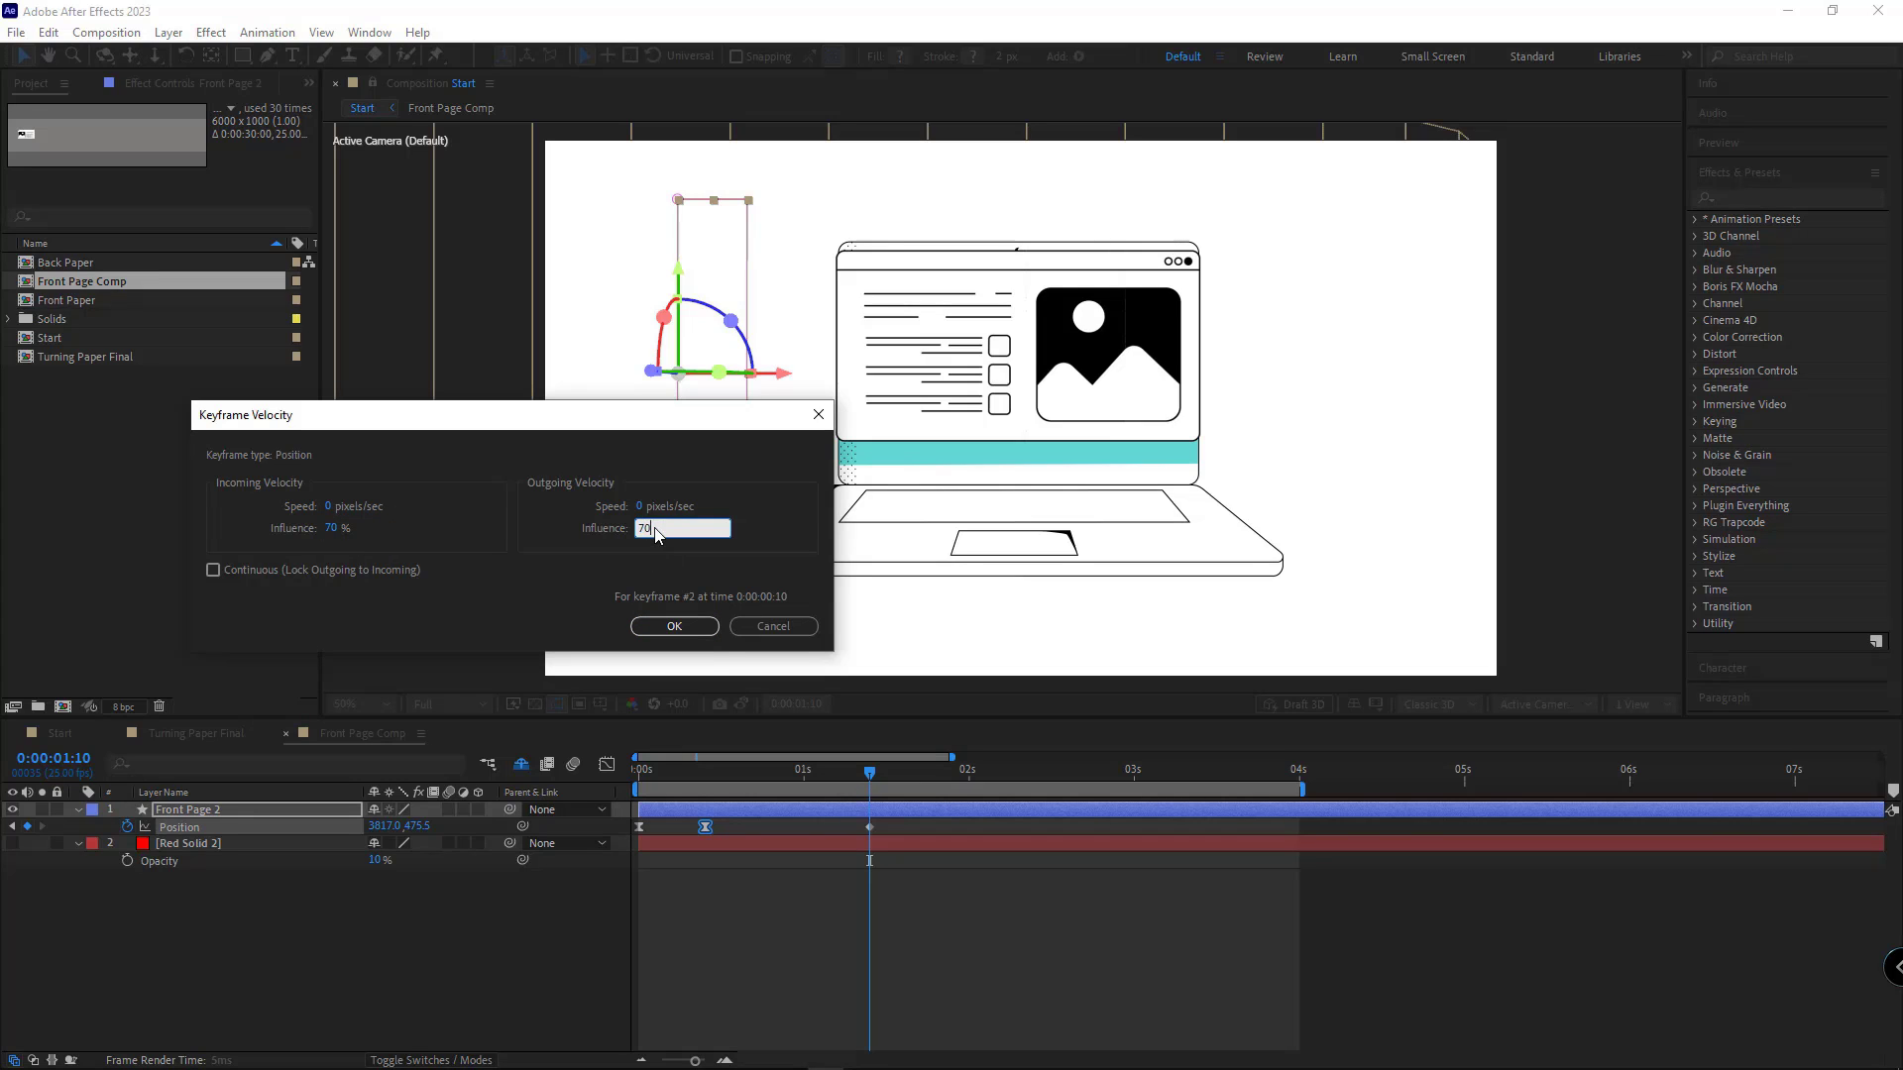
pyautogui.click(674, 626)
# Step: Preview the page animation from the first frame in Start, then return to Front Page Comp
pyautogui.click(865, 947)
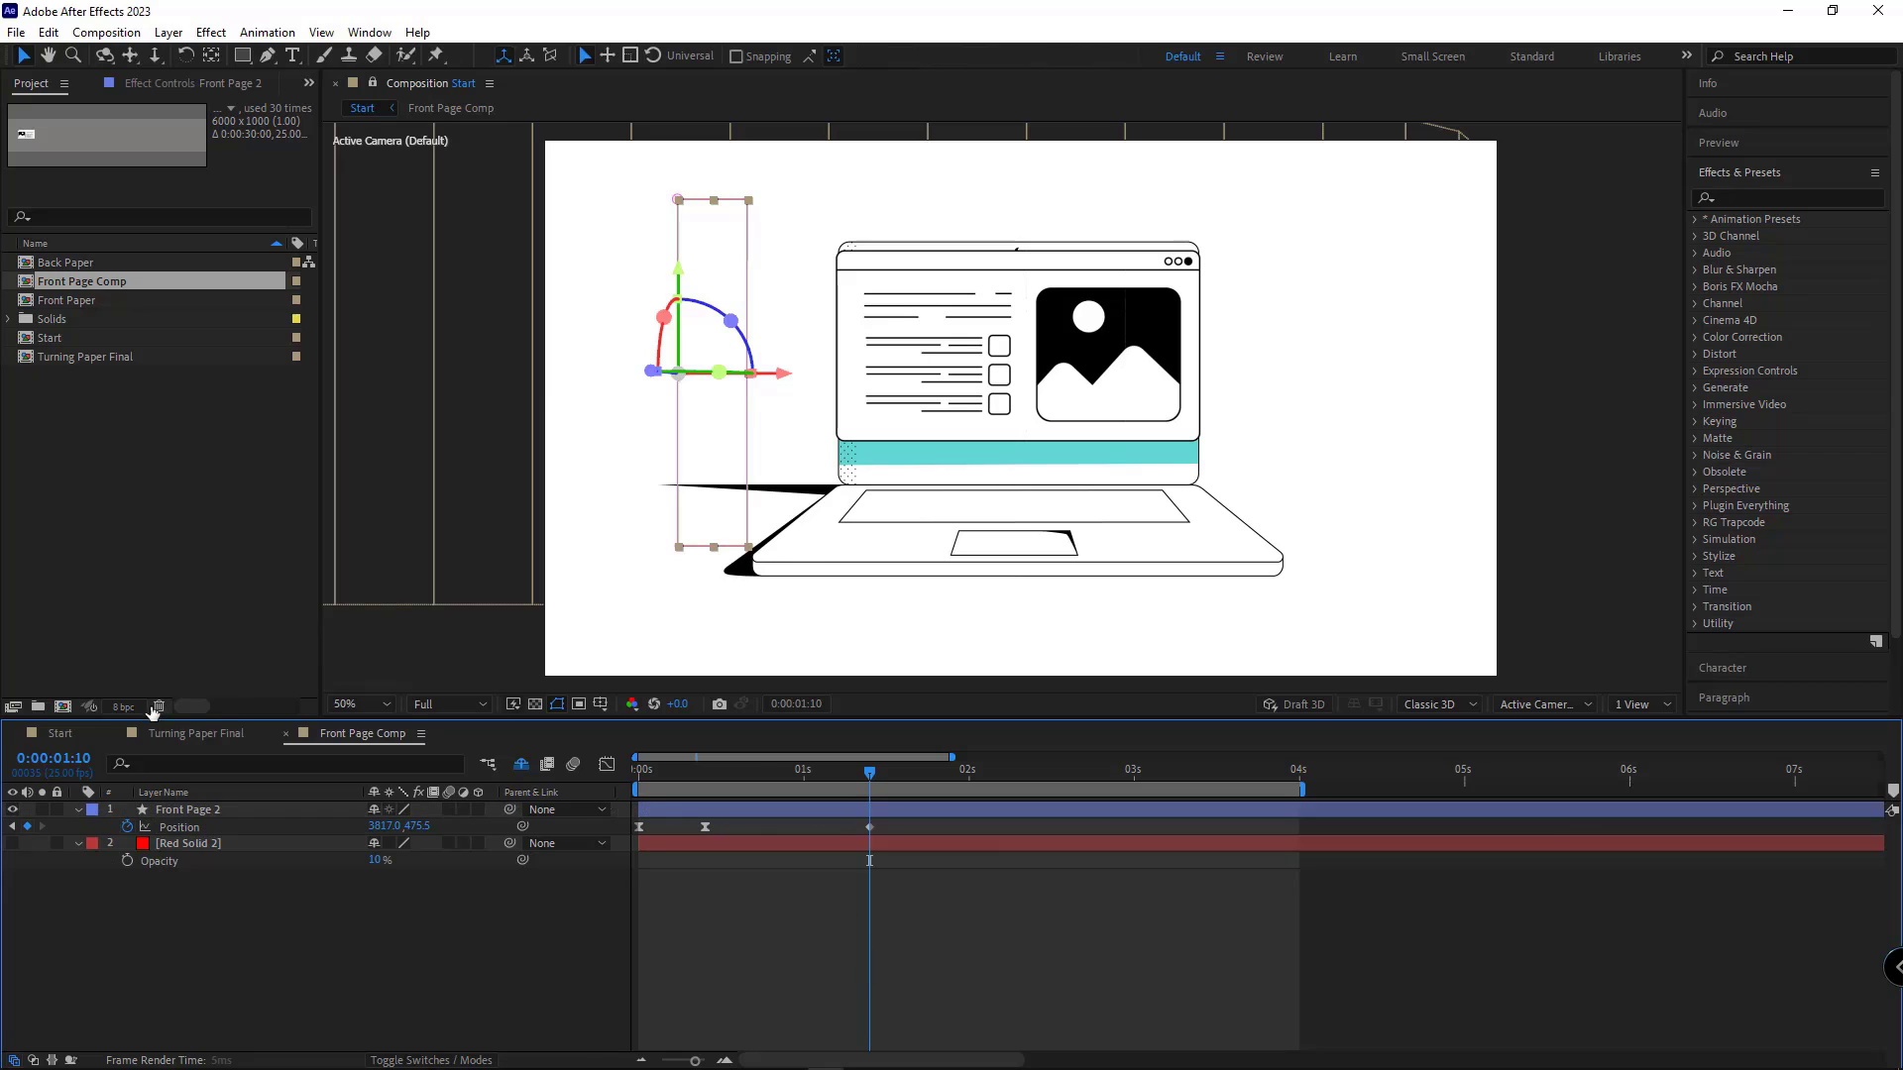
pyautogui.click(60, 733)
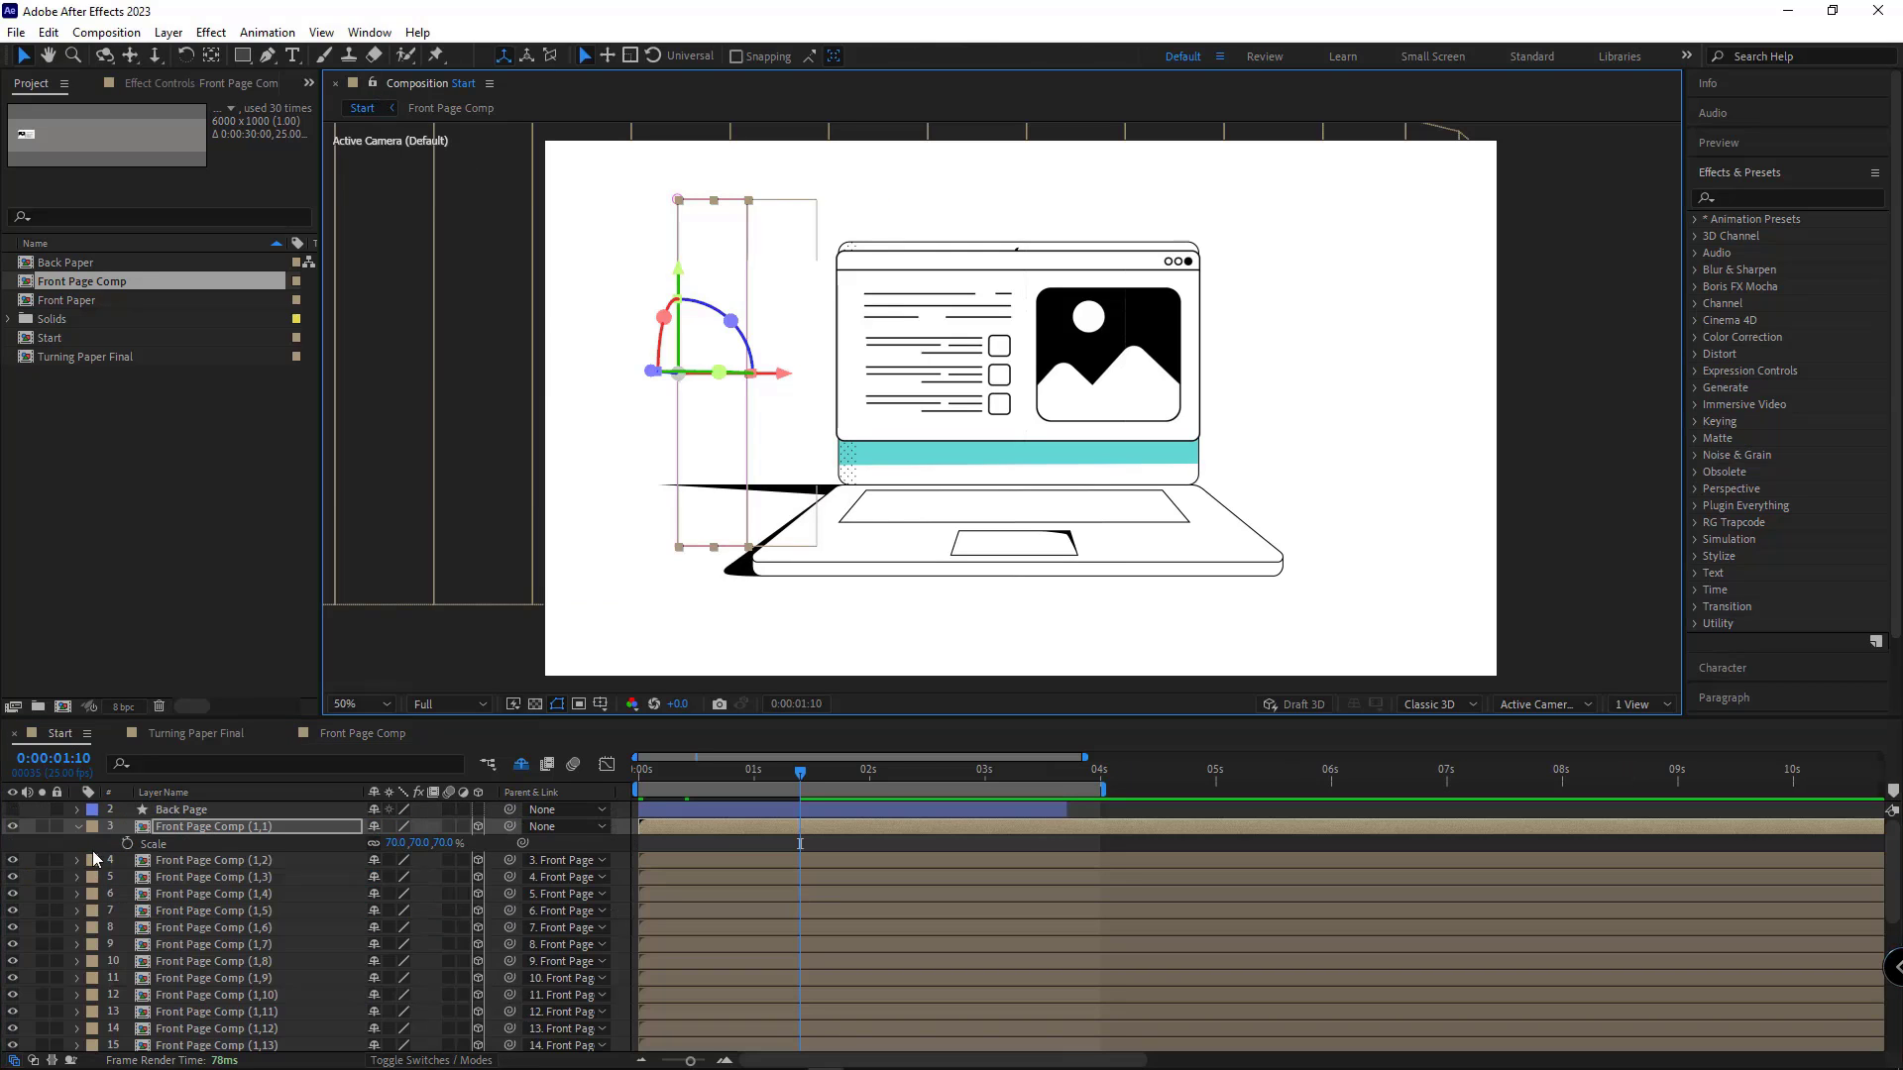
pyautogui.click(519, 779)
pyautogui.press('Home')
pyautogui.press('space')
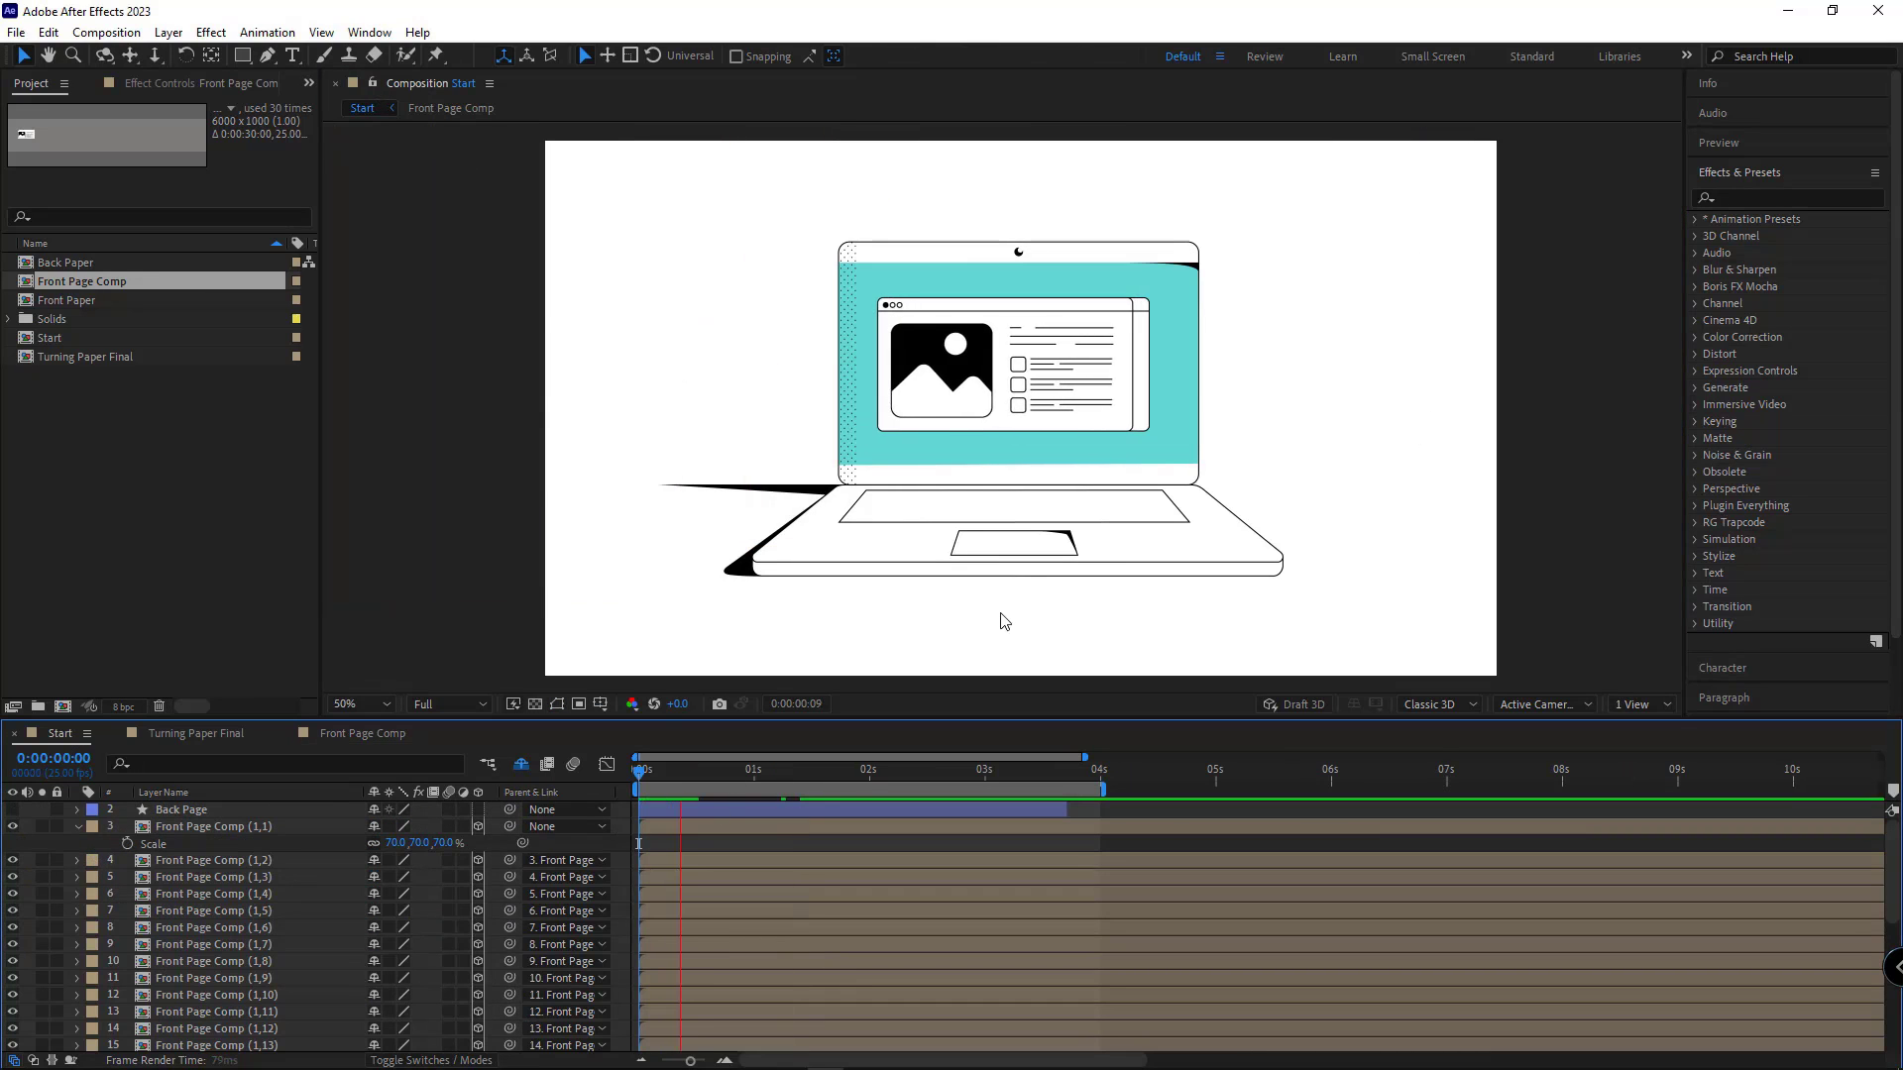
pyautogui.press('space')
pyautogui.press('space')
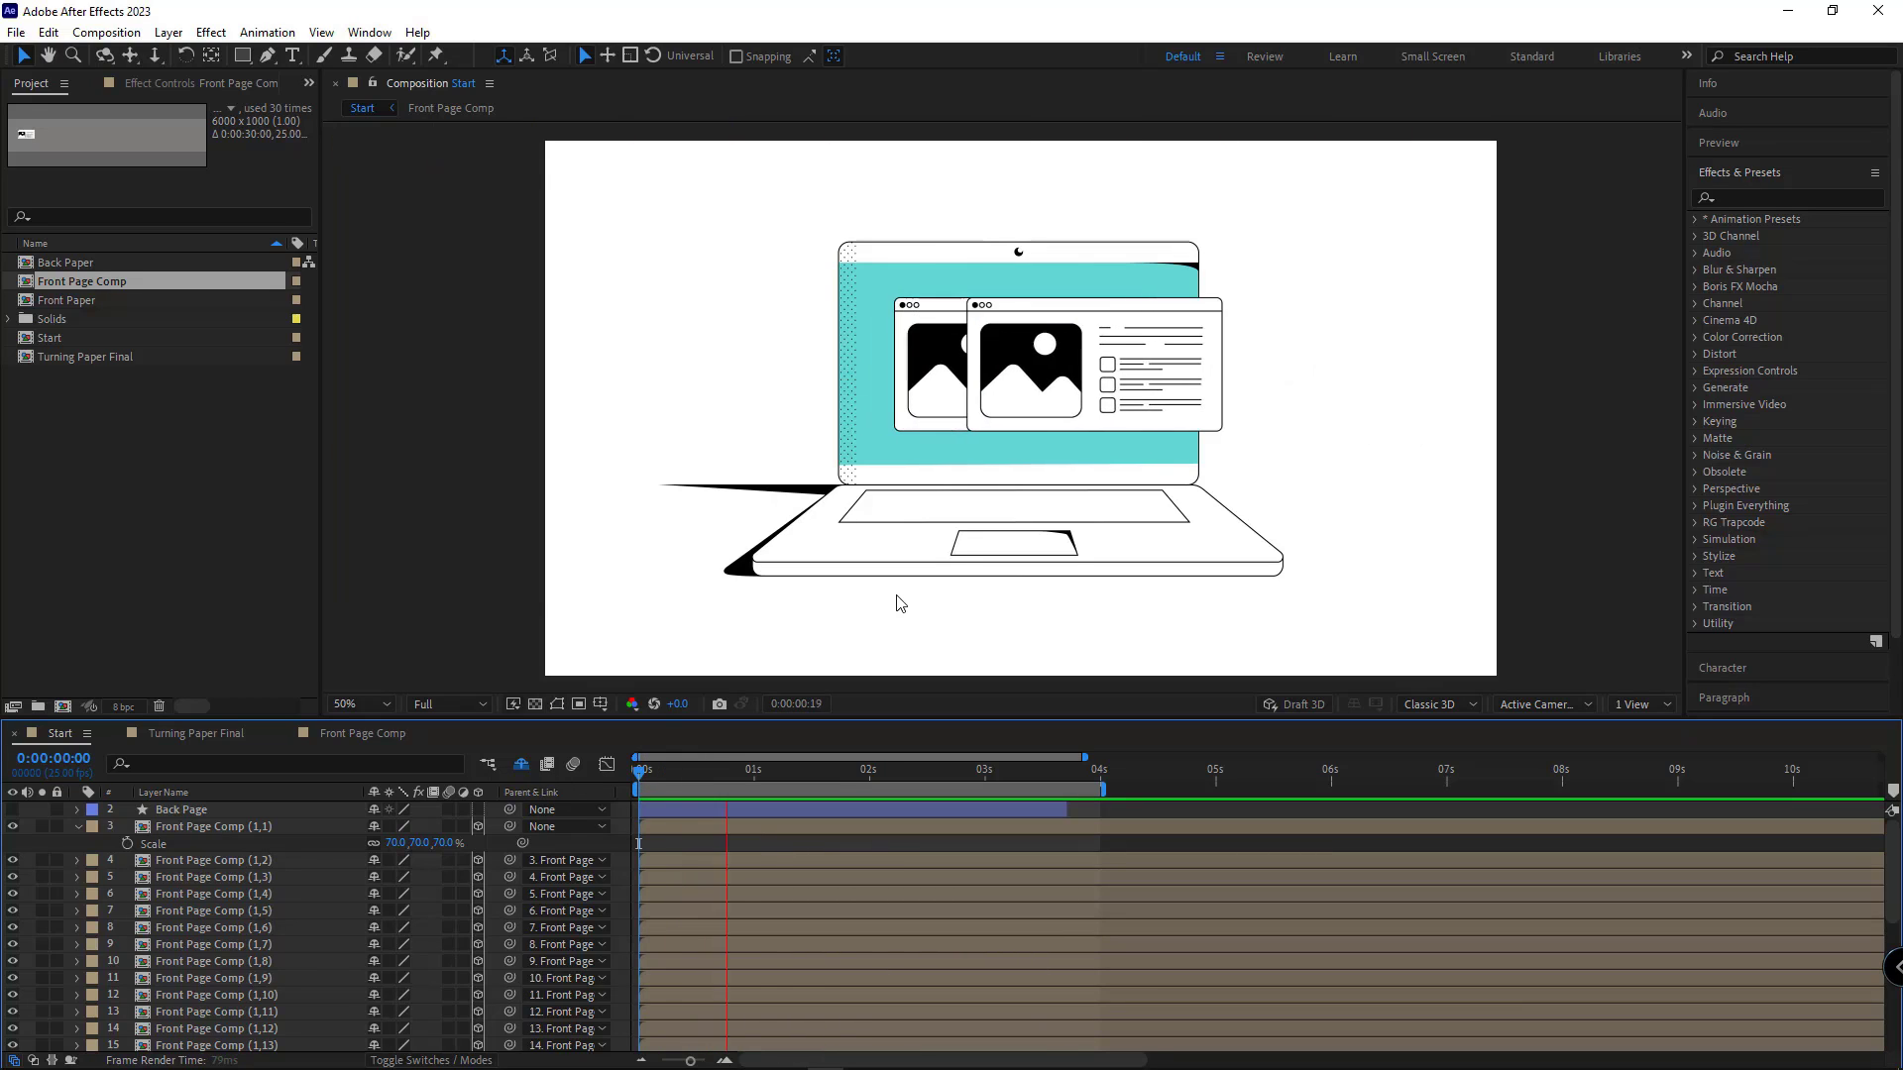
pyautogui.press('space')
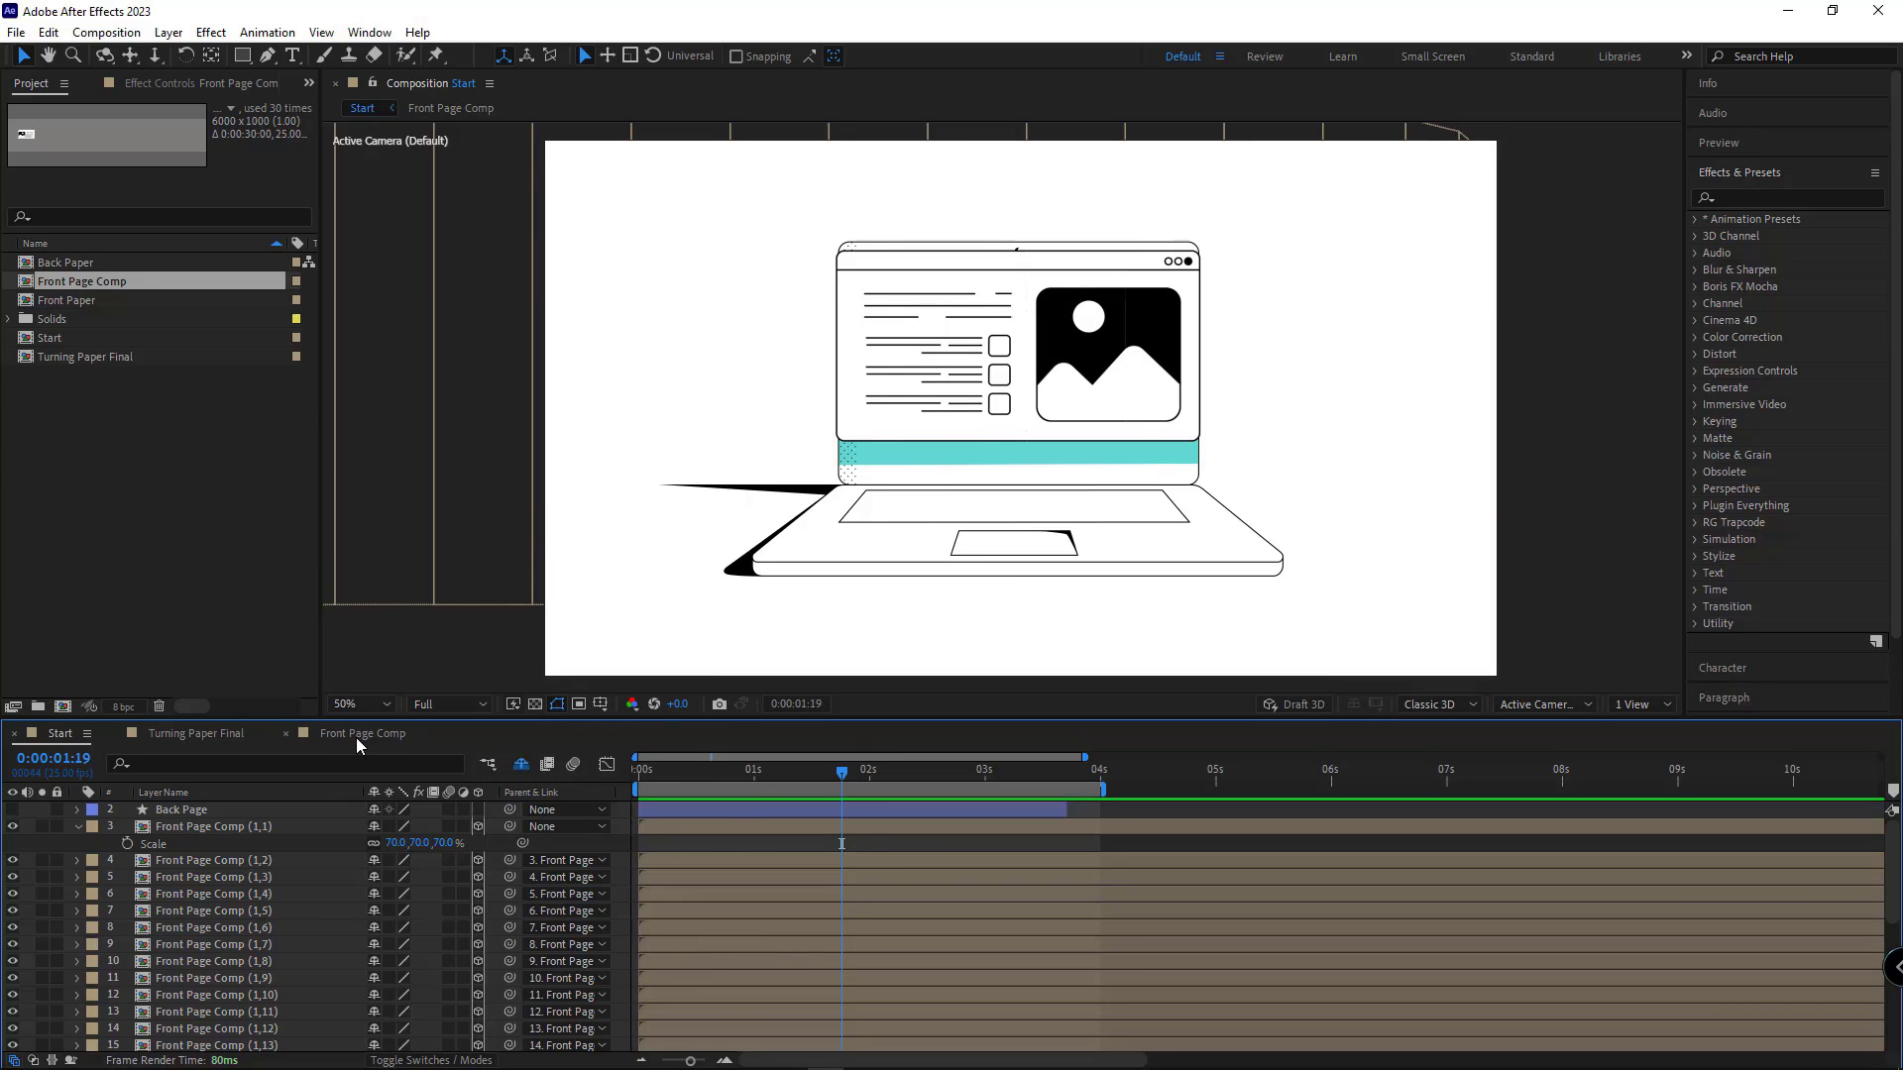
pyautogui.click(358, 738)
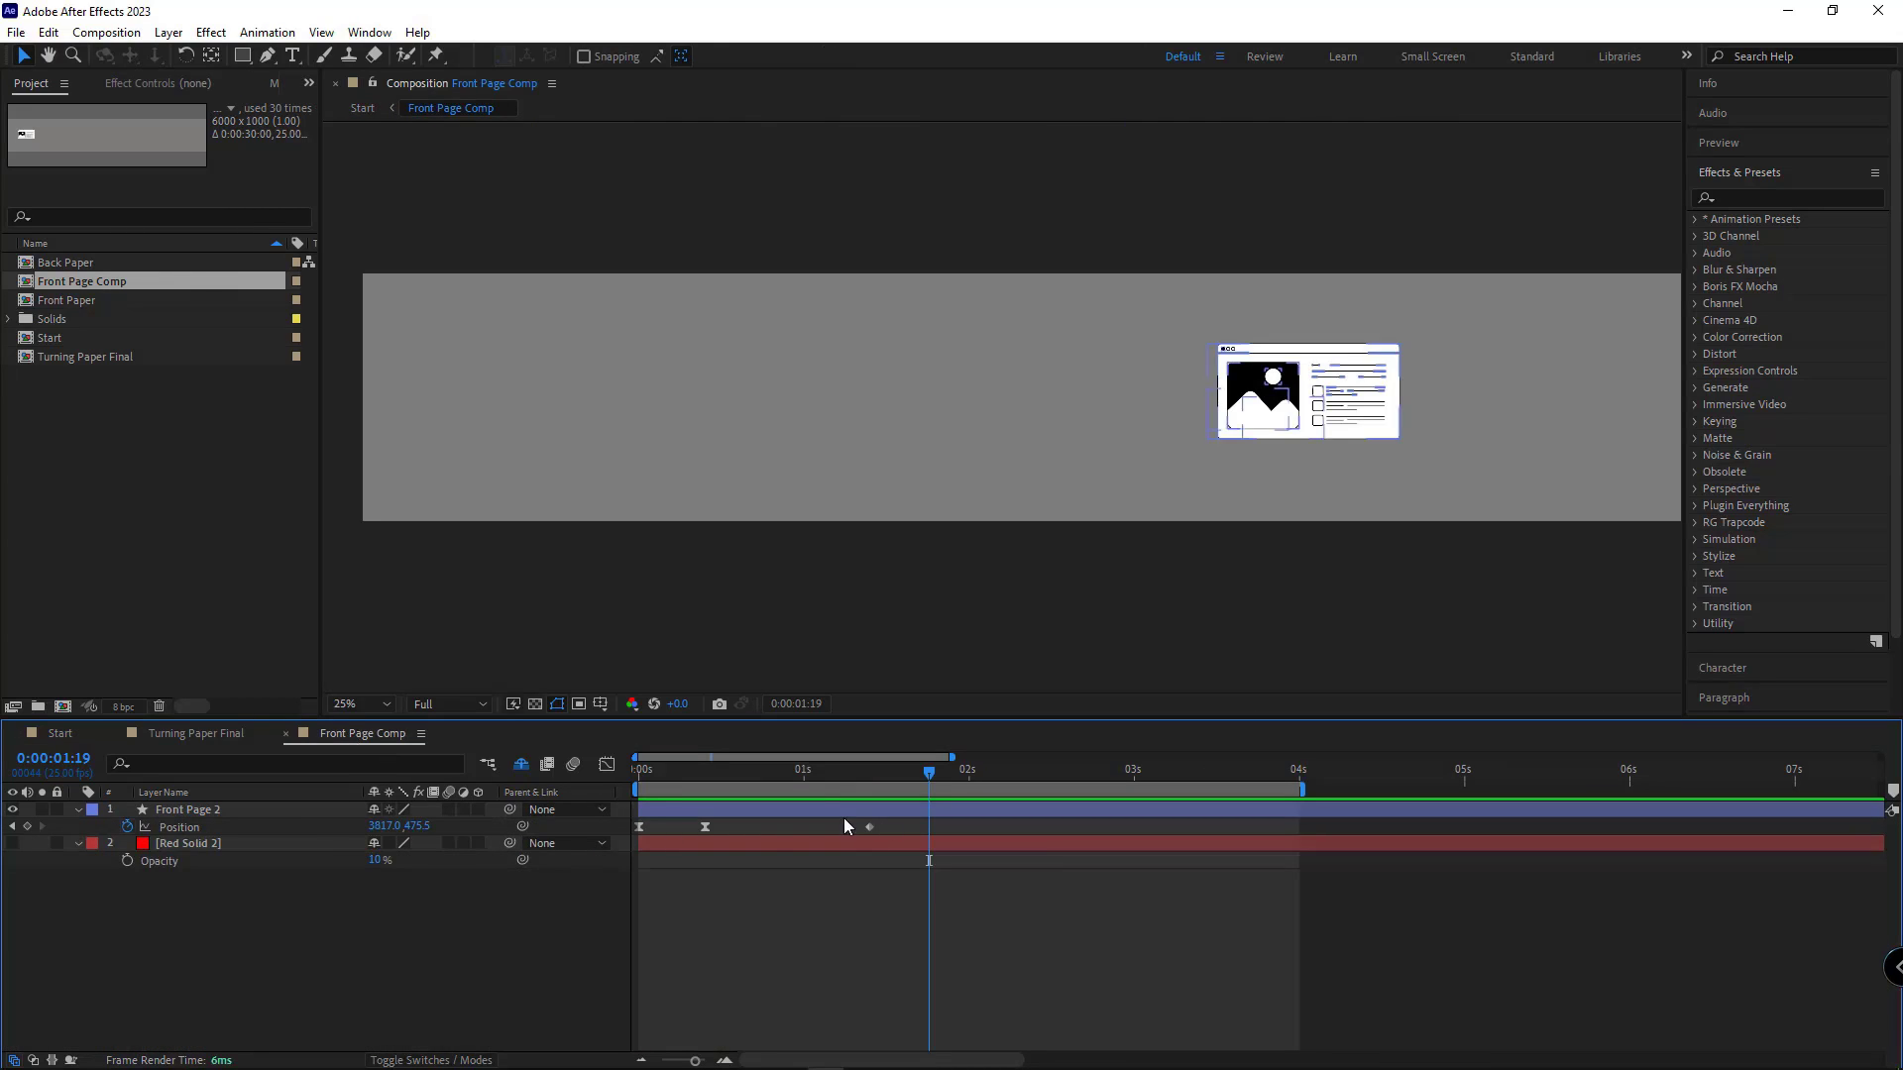
# Step: Paste a bounce expression onto Front Page 2's Position and preview it
pyautogui.keyDown('alt'); pyautogui.click(128, 827); pyautogui.keyUp('alt')
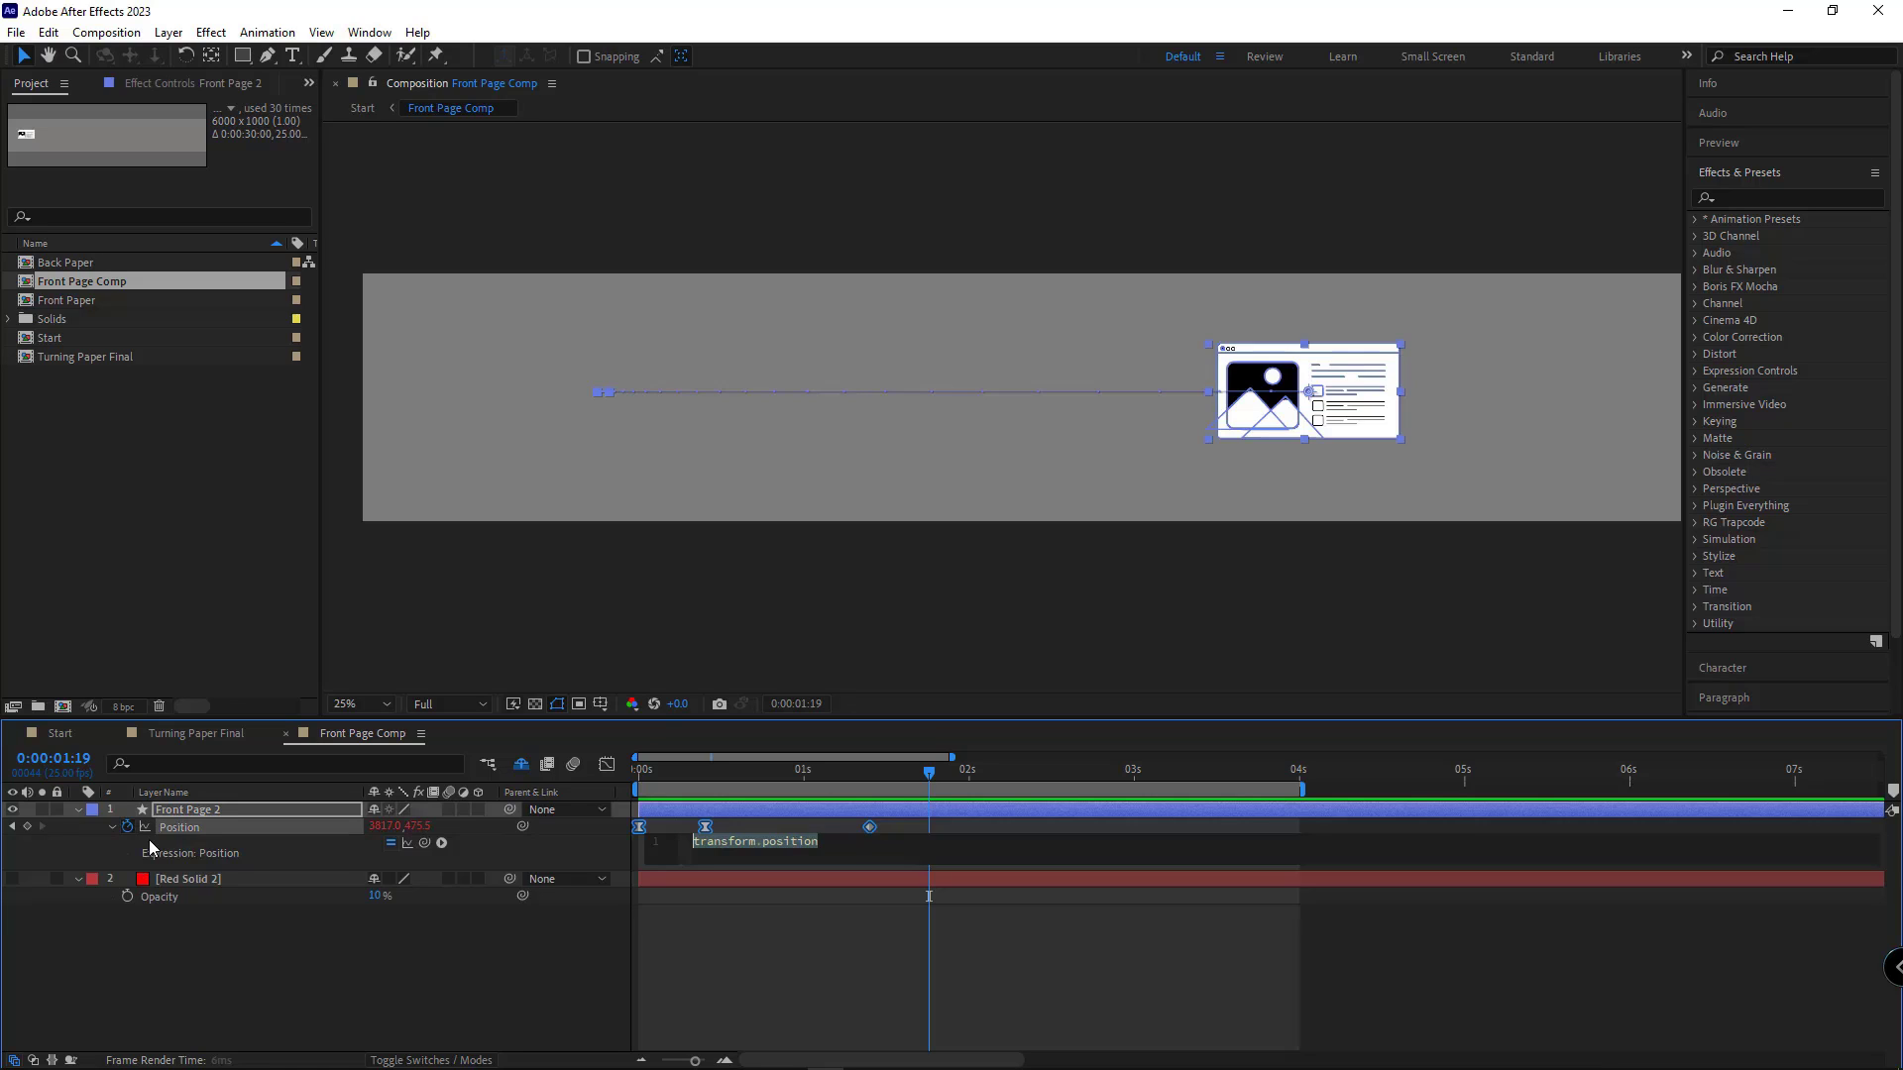
pyautogui.hotkey('ctrl', 'v')
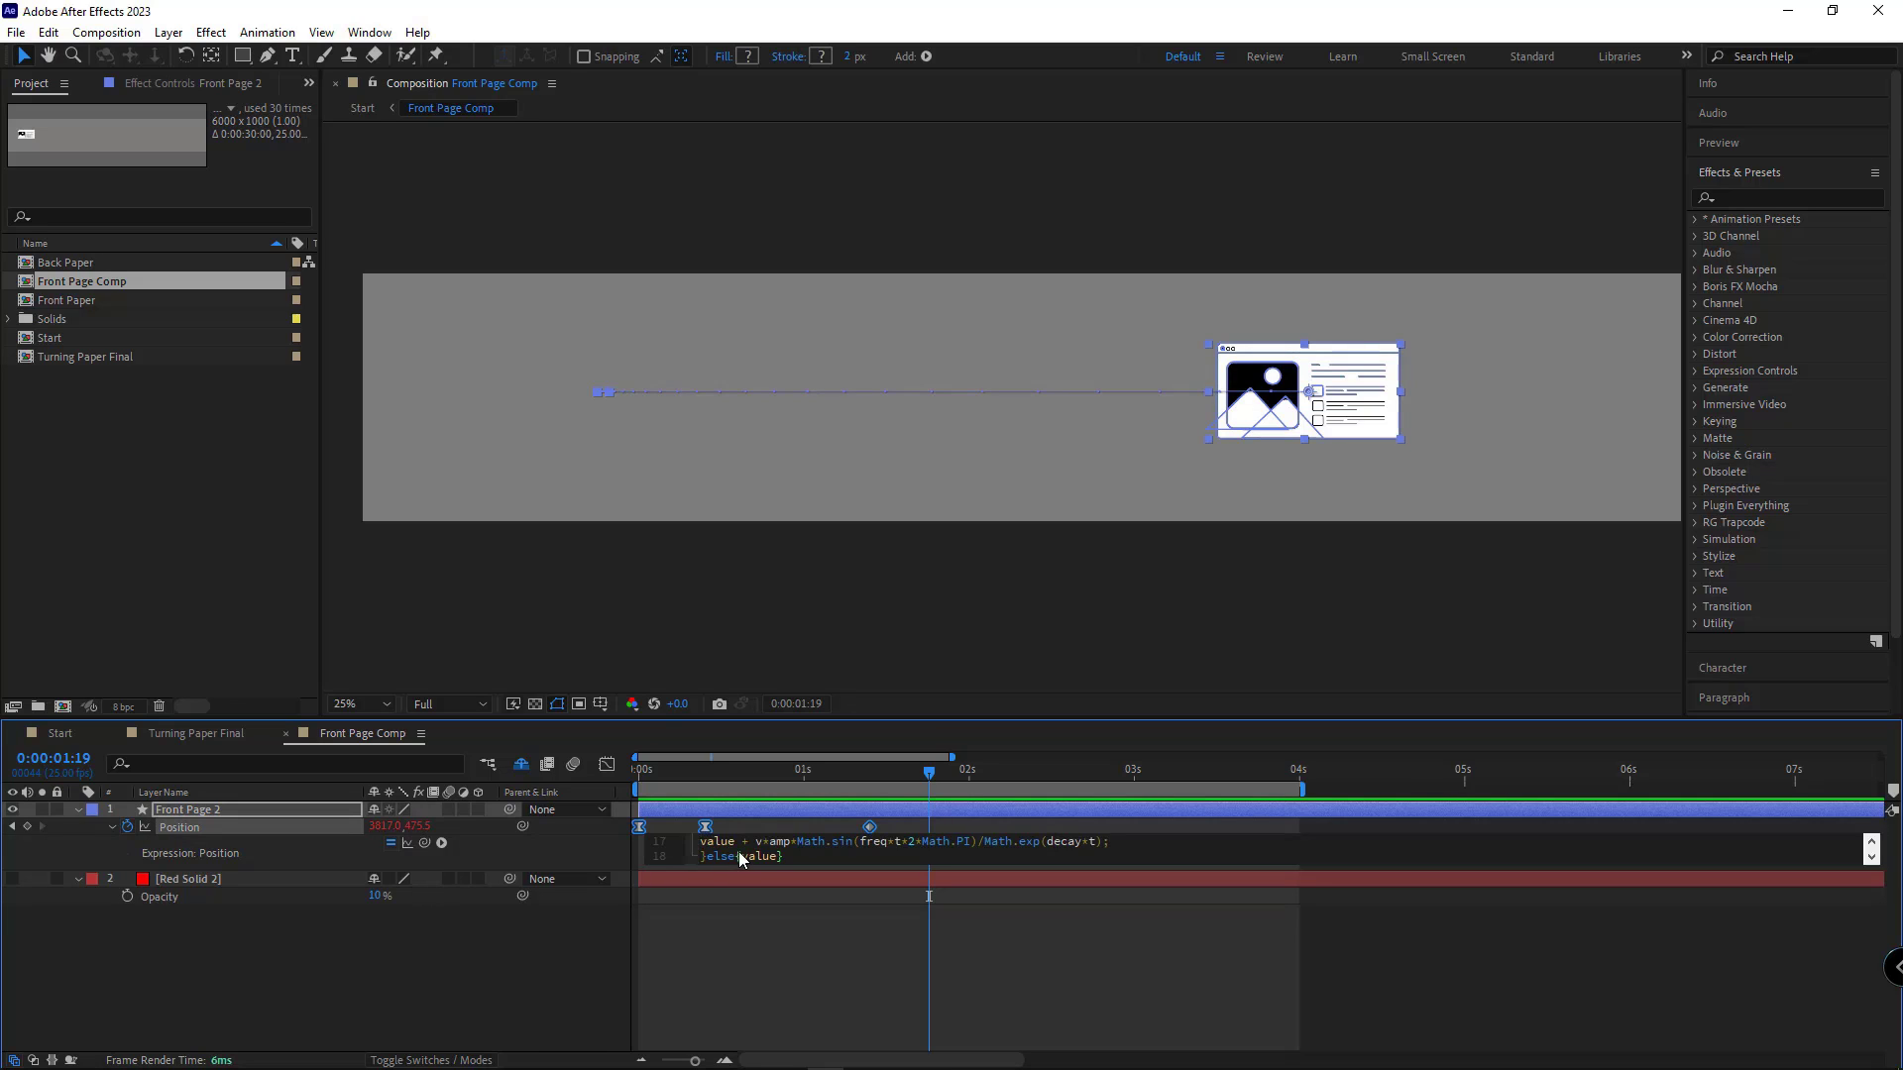
pyautogui.click(476, 991)
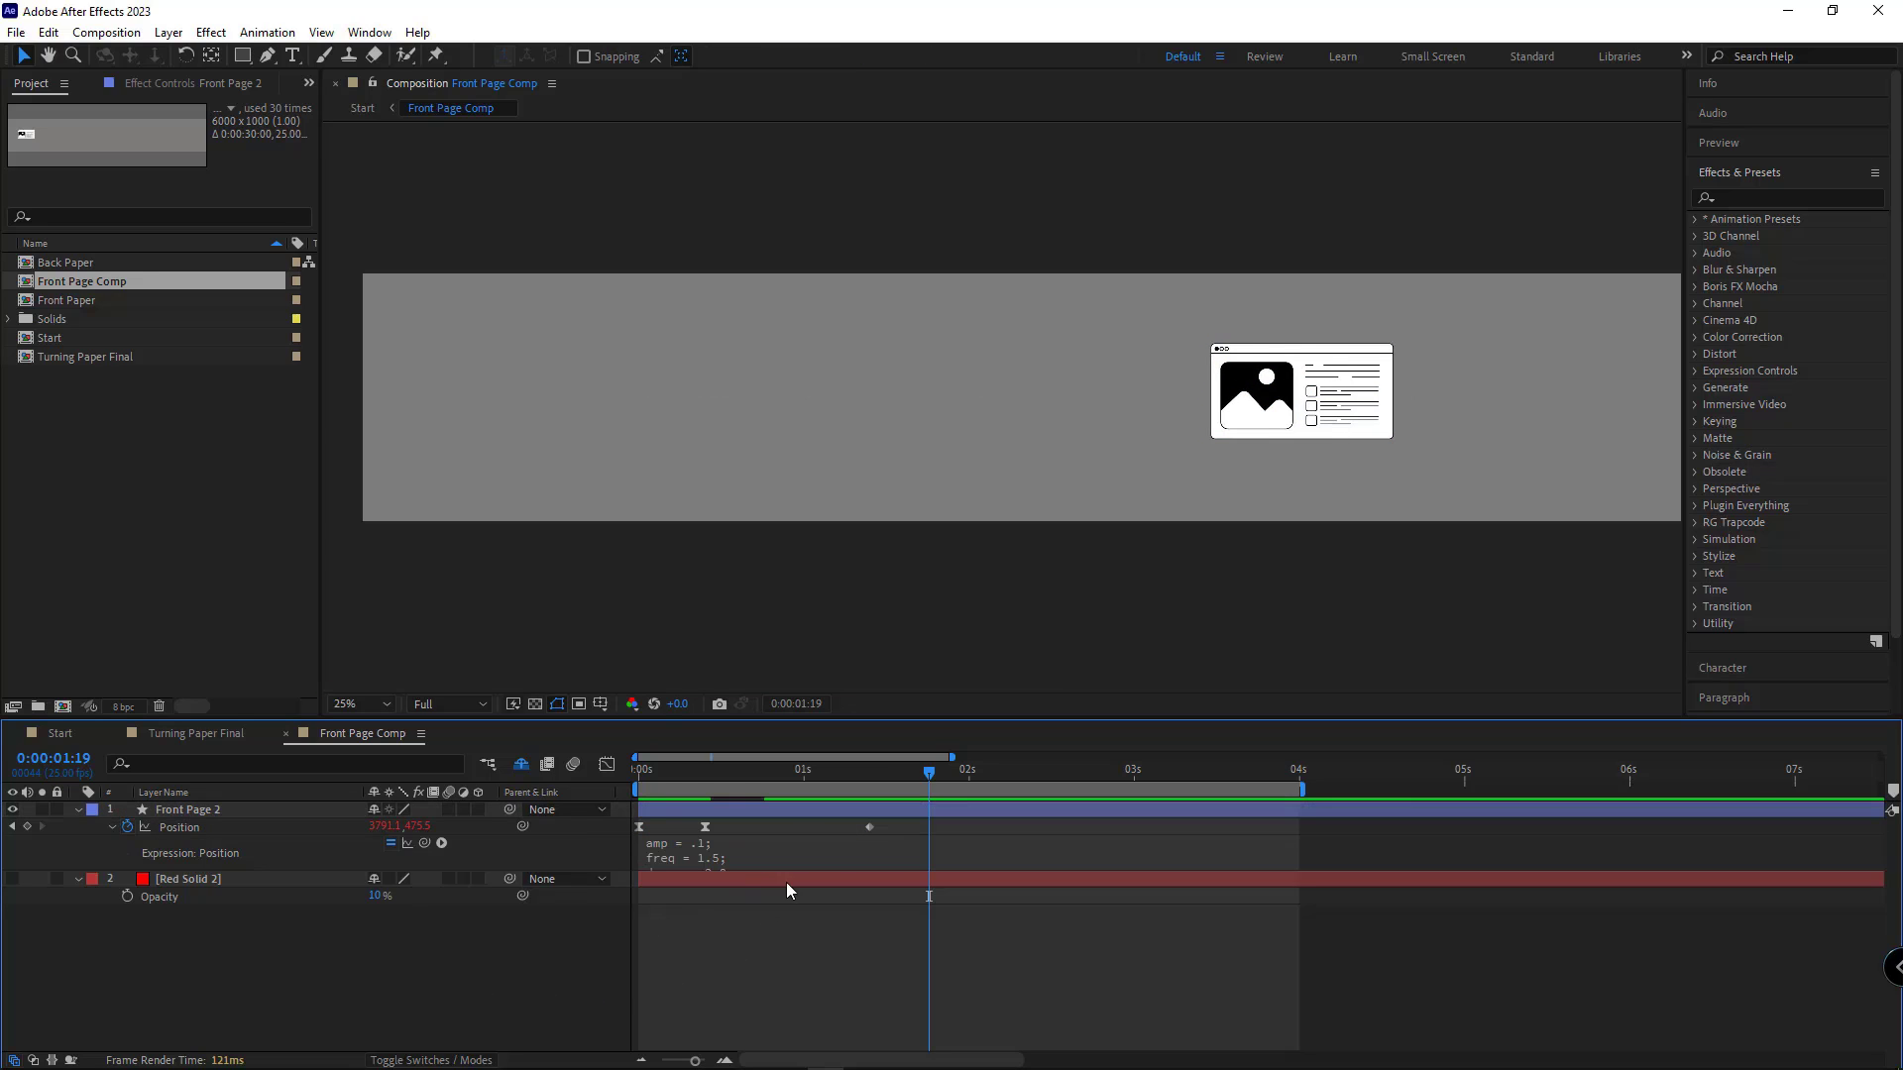
pyautogui.press('space')
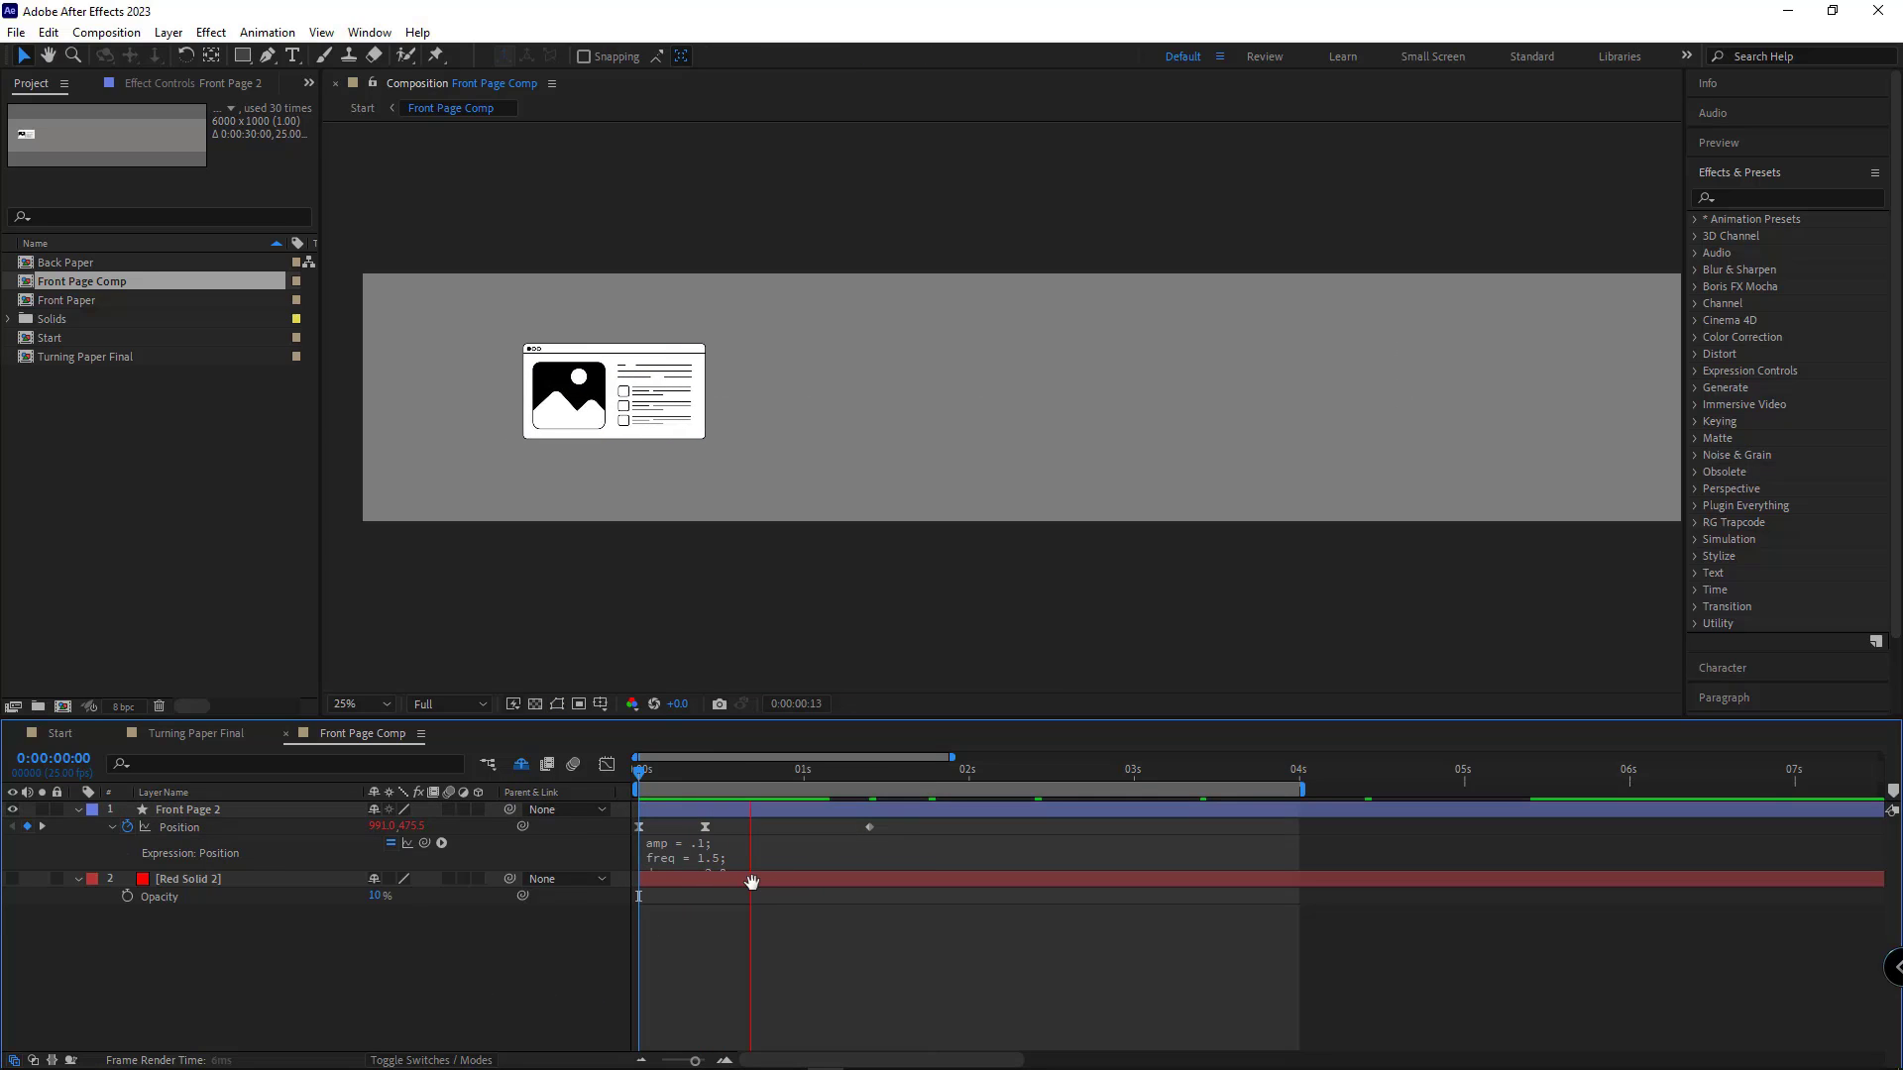
pyautogui.press('space')
# Step: Change the expression's freq to .5, preview the bounce, and collapse the layer
pyautogui.click(699, 878)
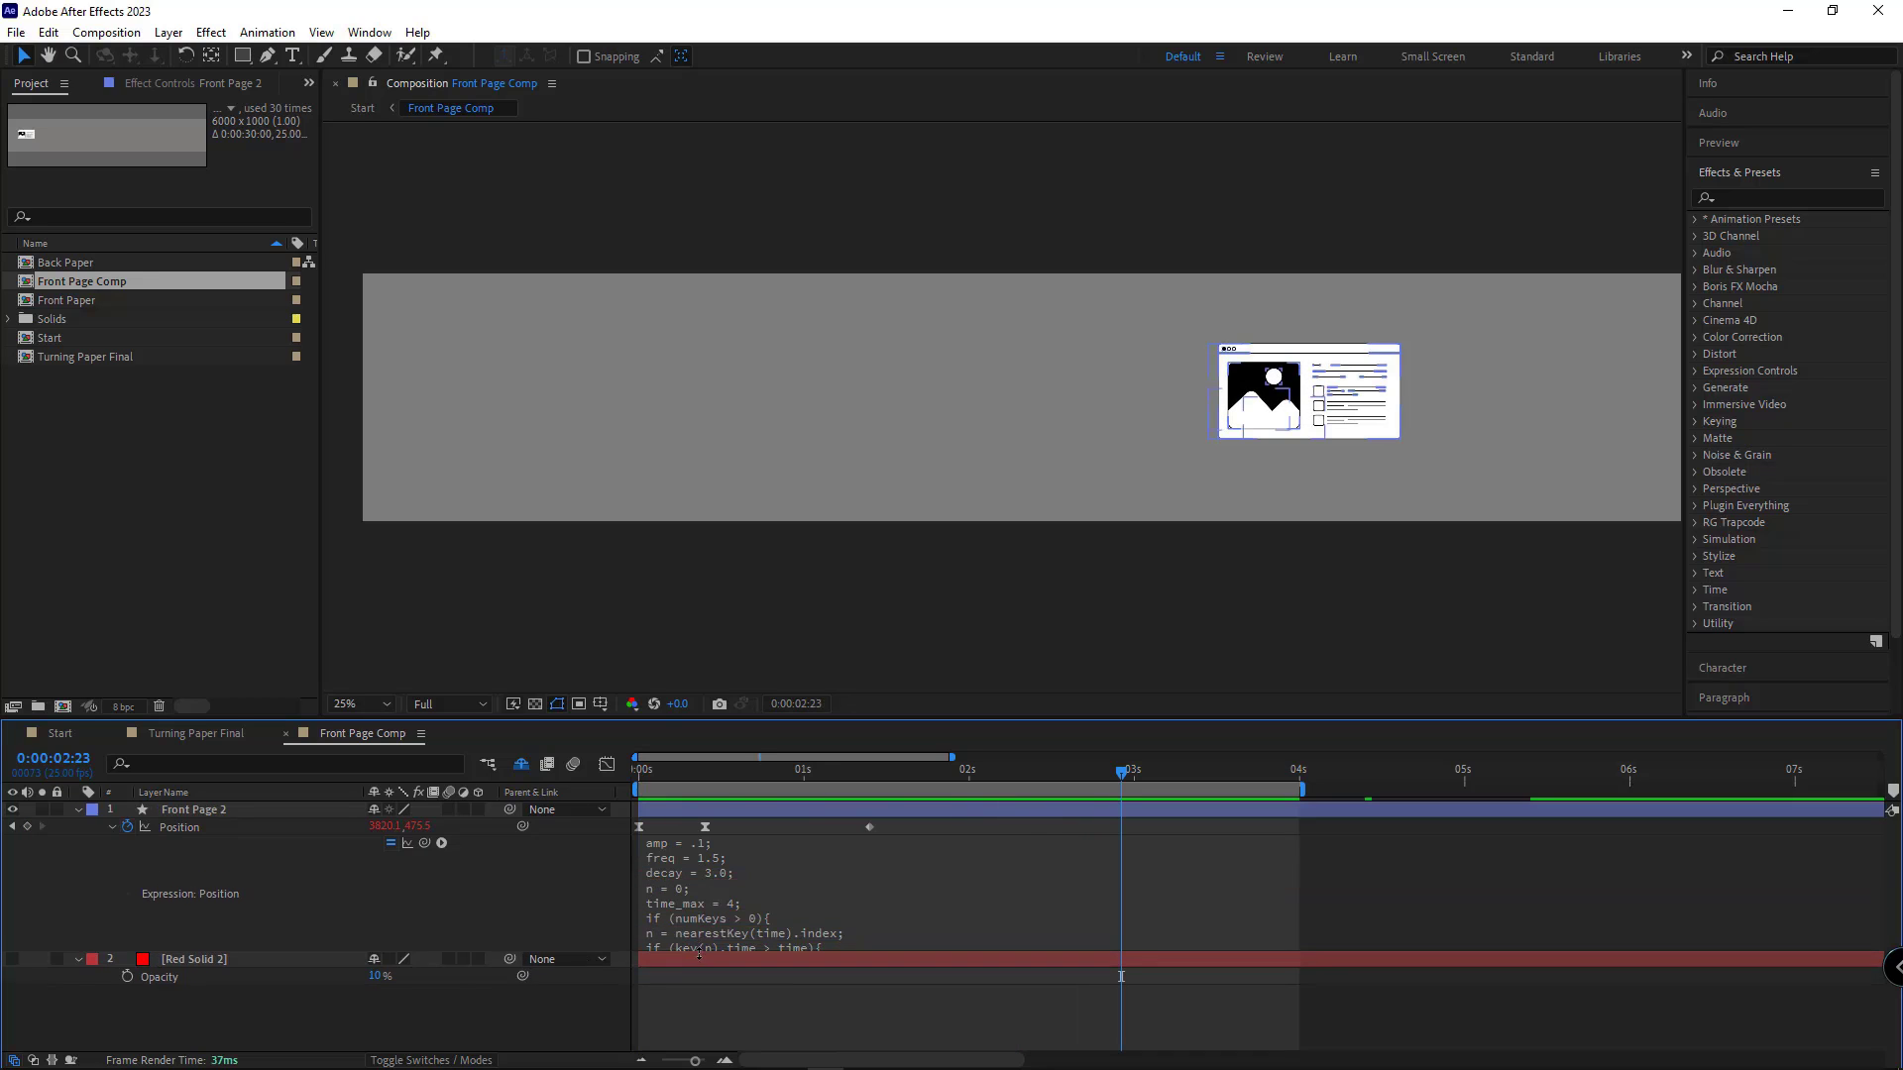
pyautogui.click(681, 882)
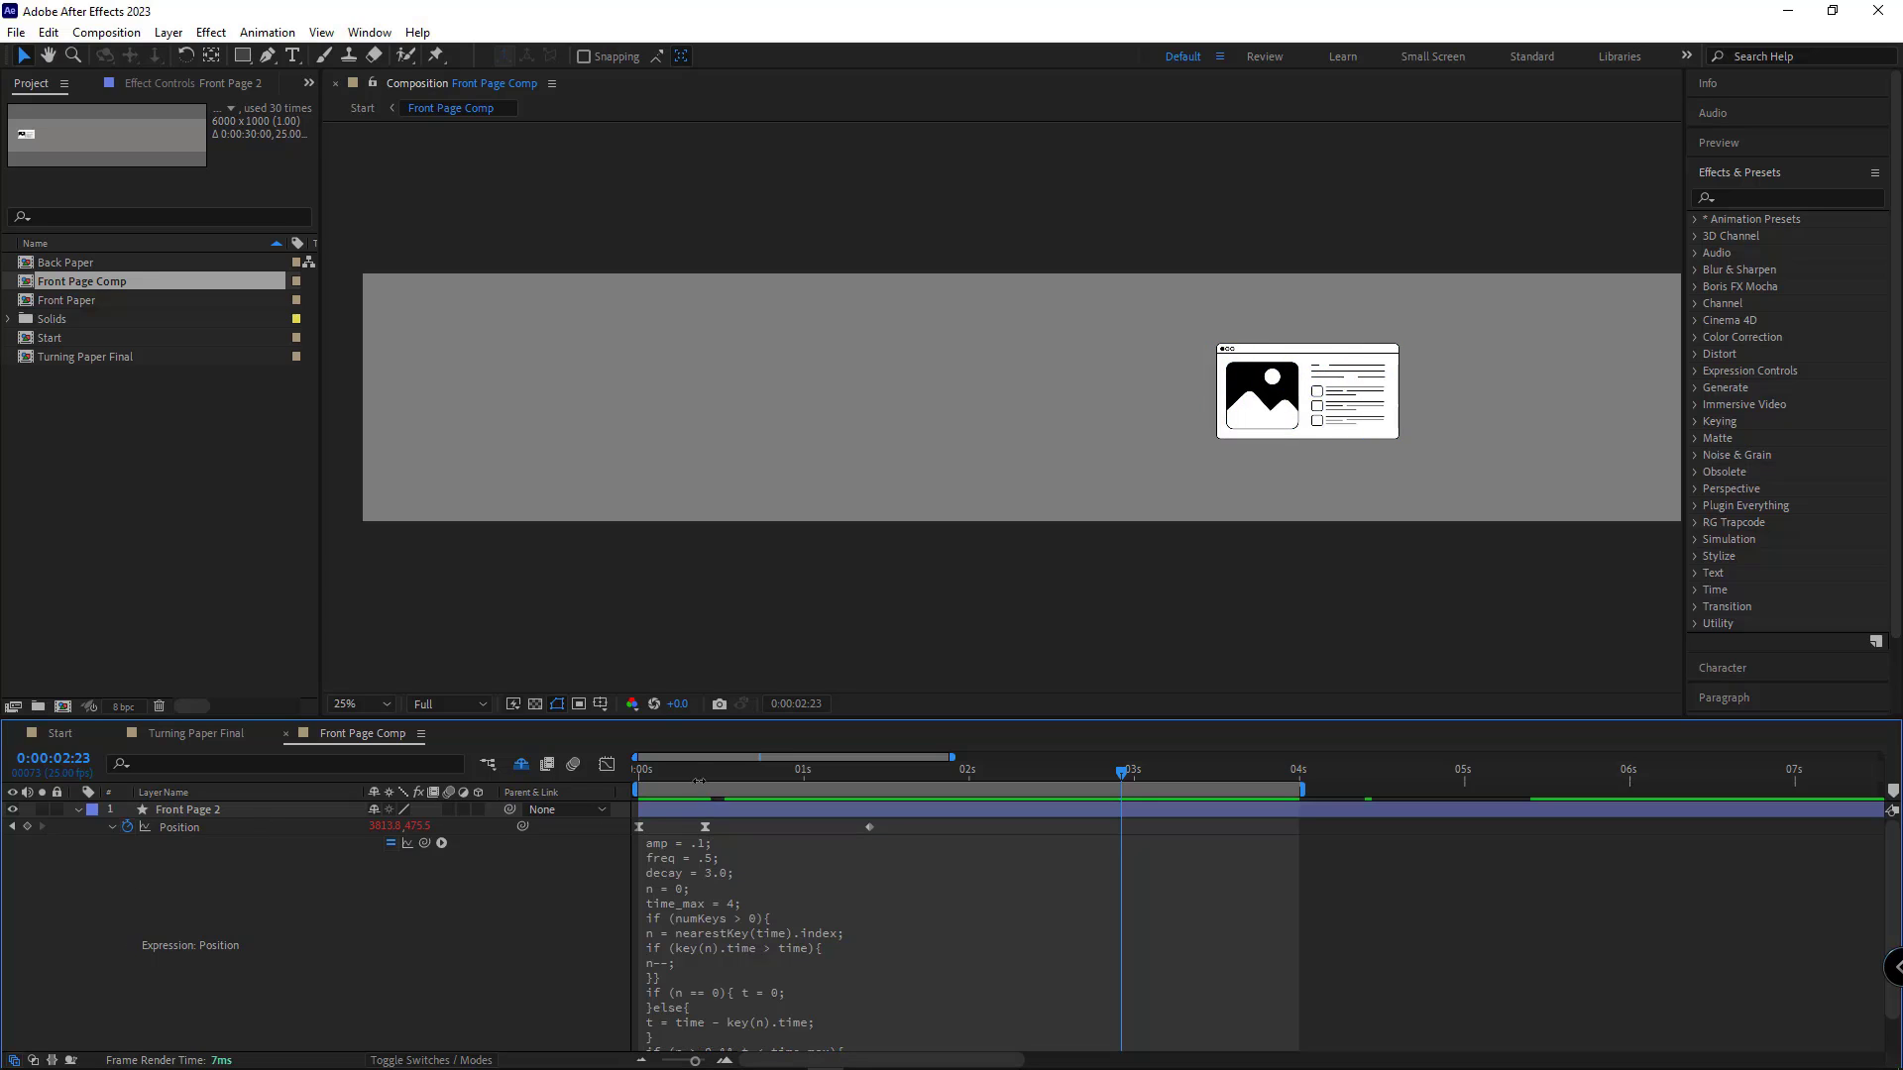
pyautogui.click(658, 771)
pyautogui.press('space')
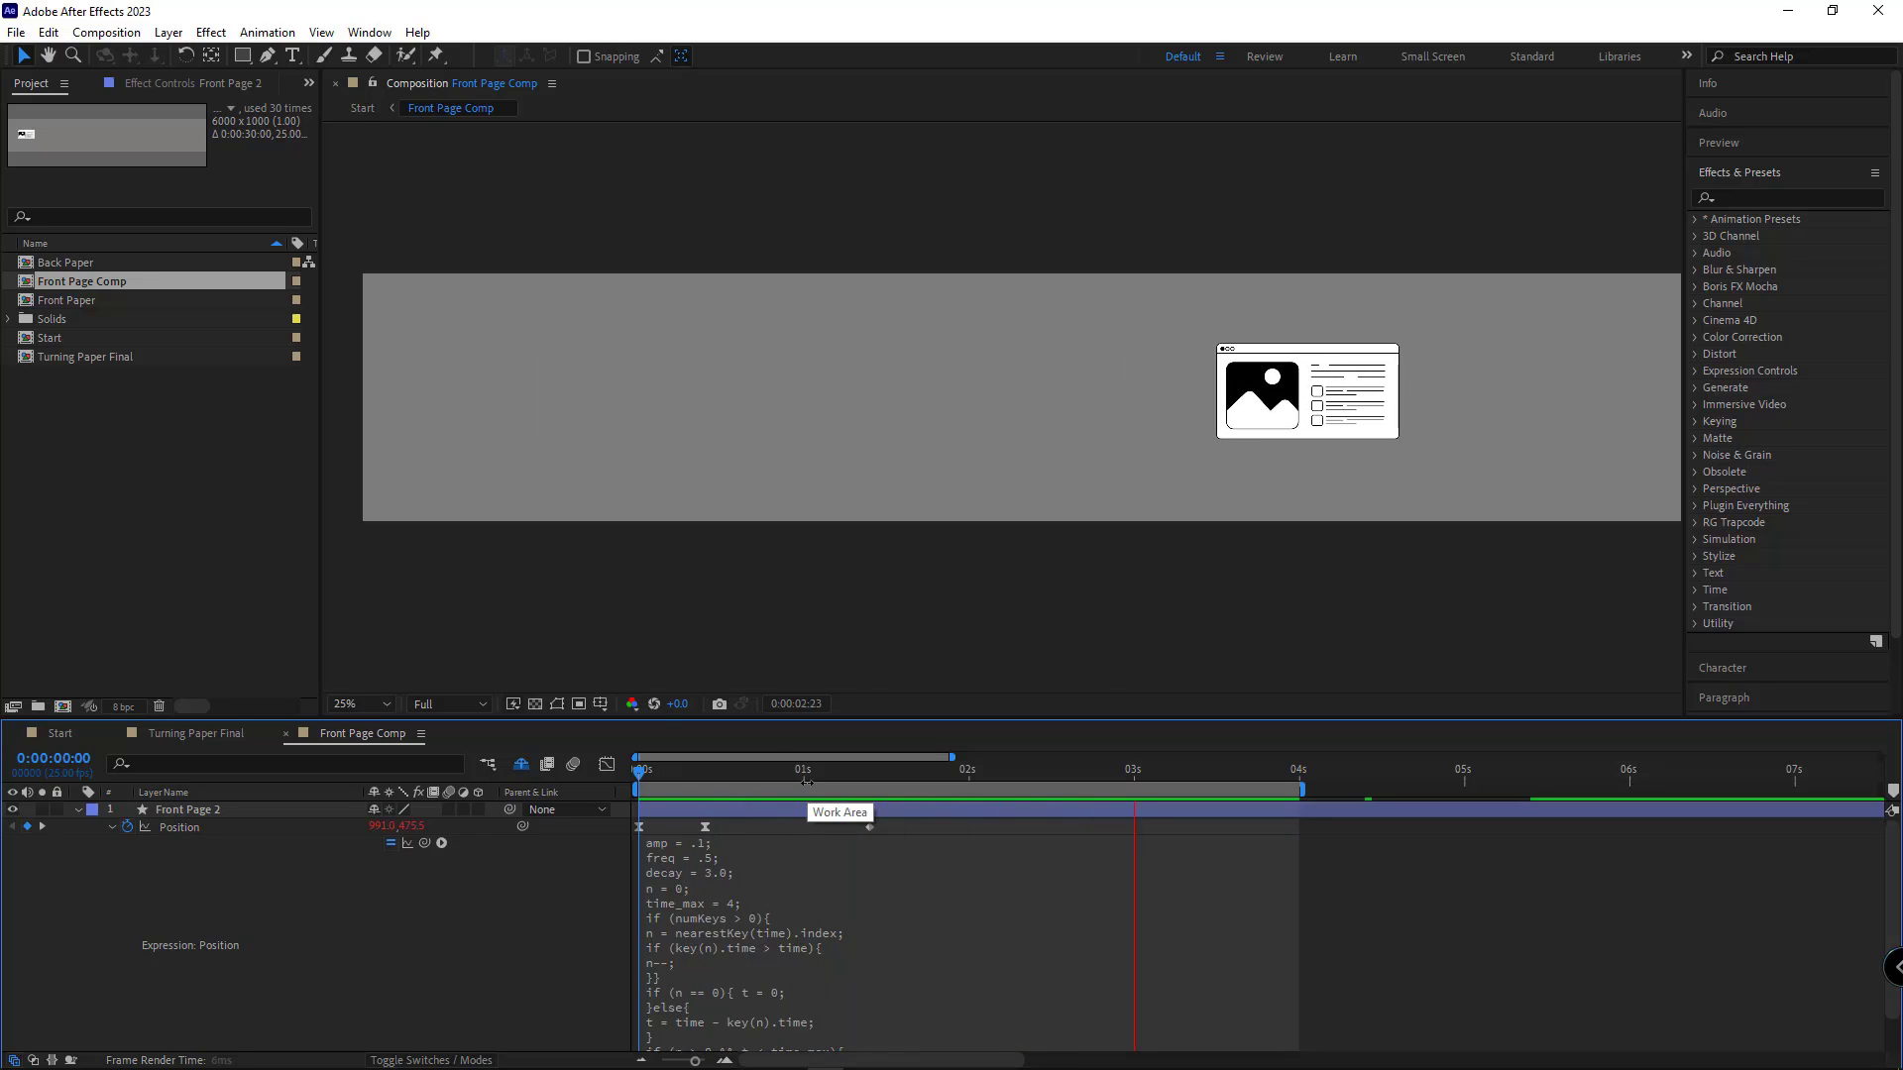
pyautogui.press('space')
pyautogui.click(79, 809)
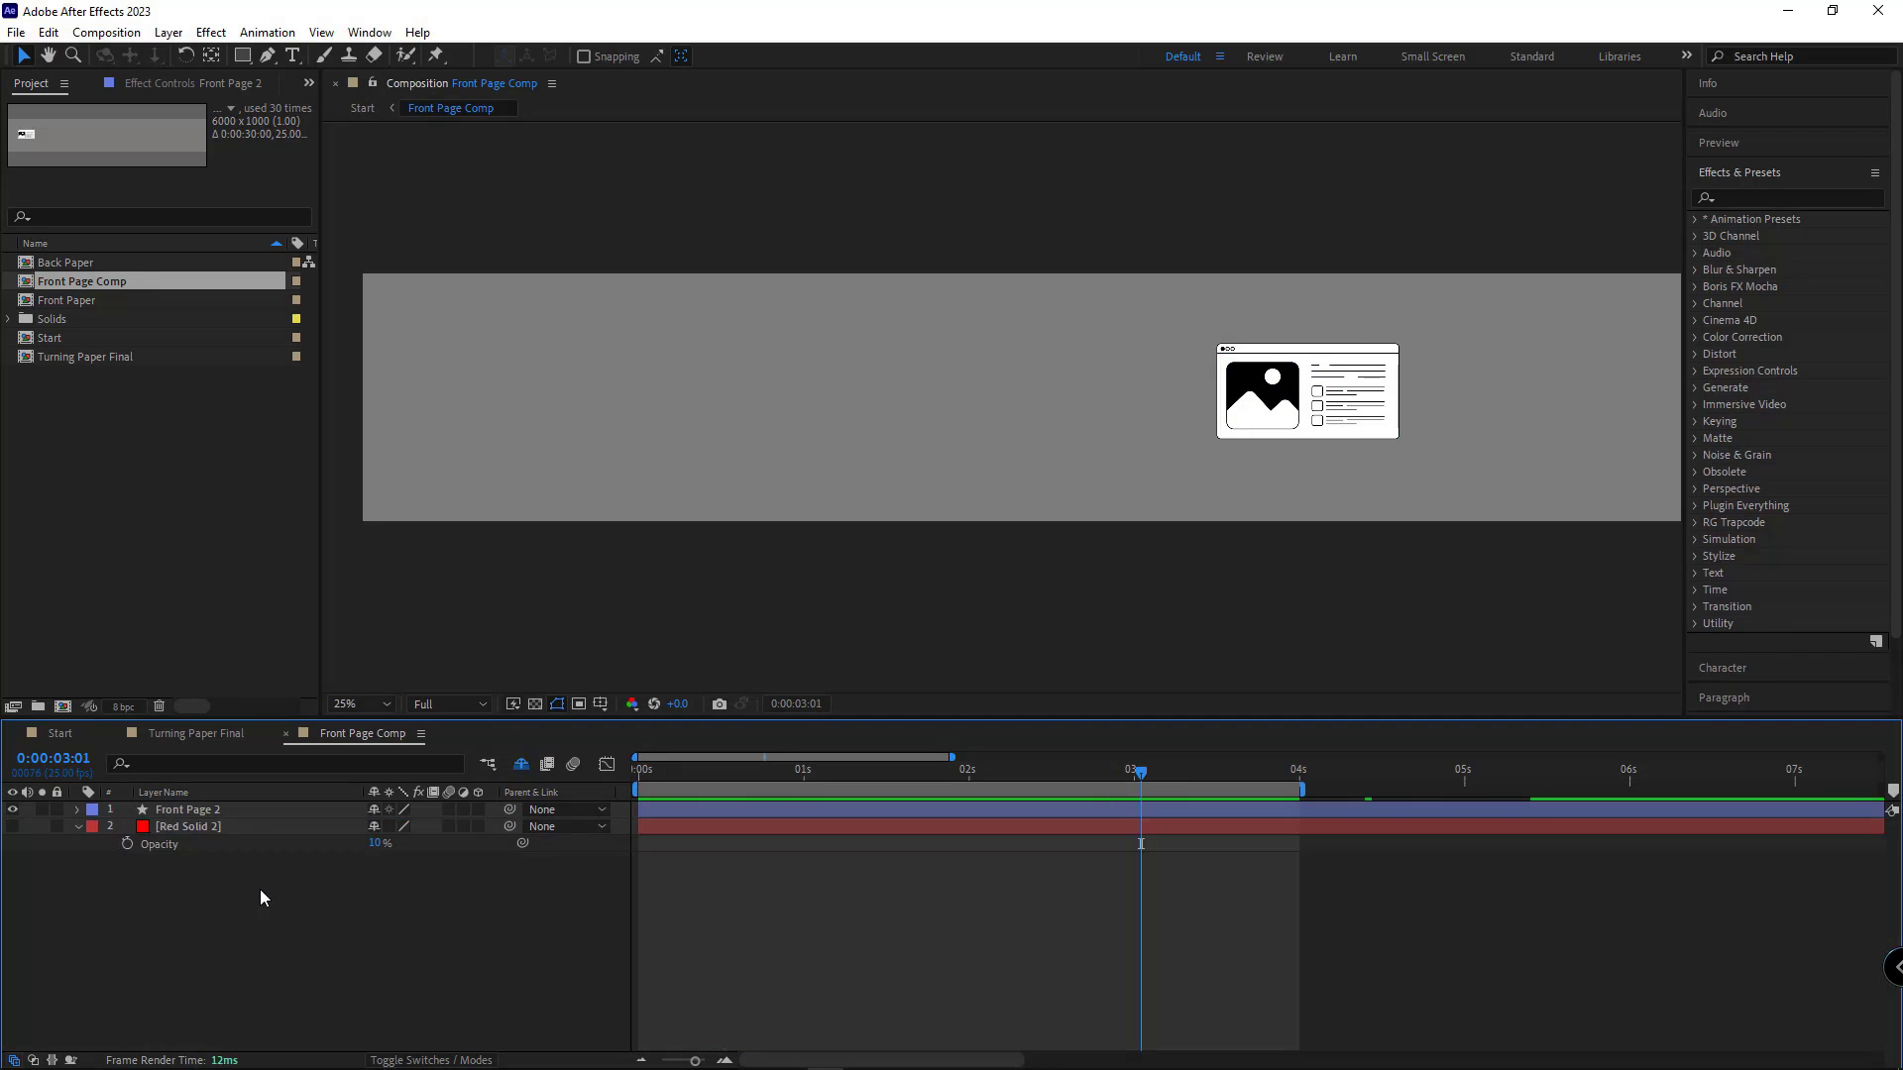
pyautogui.click(60, 733)
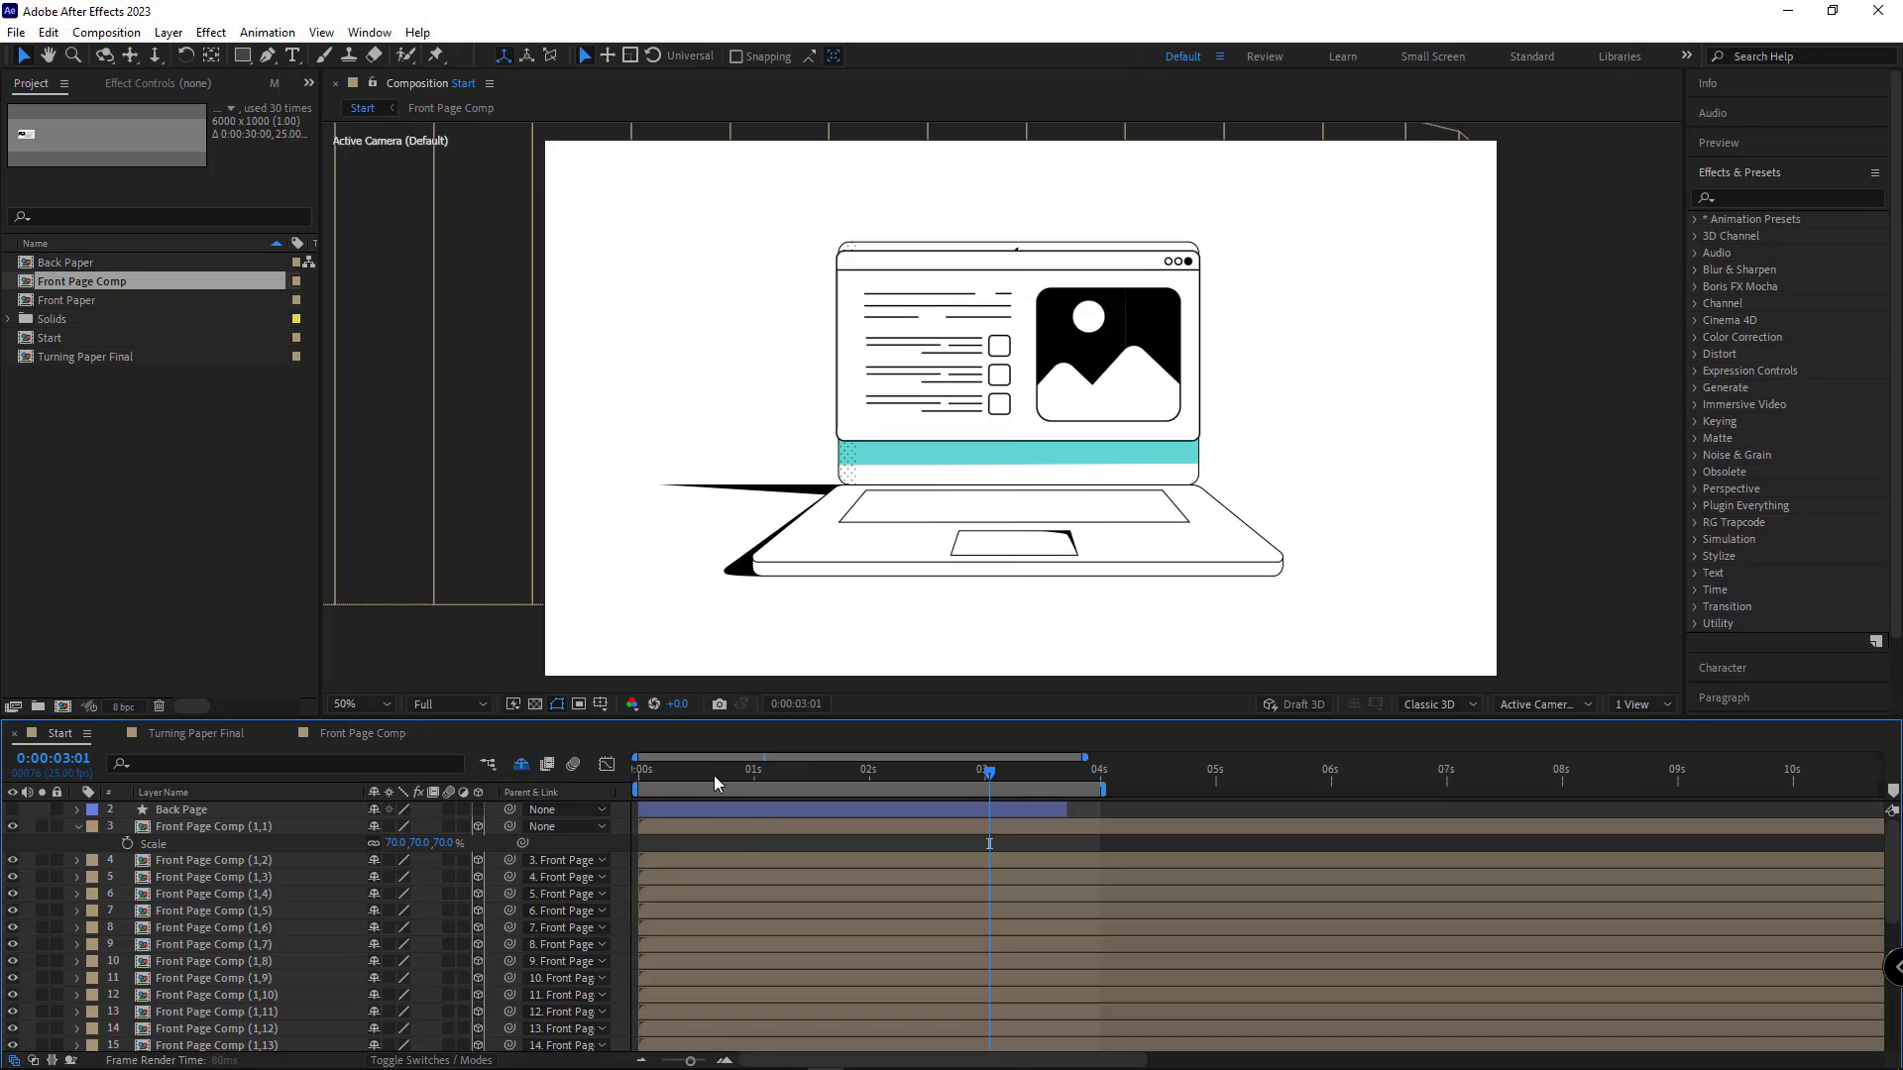
# Step: Preview the Start animation from the beginning and scrub to about one second
pyautogui.press('Home')
pyautogui.press('space')
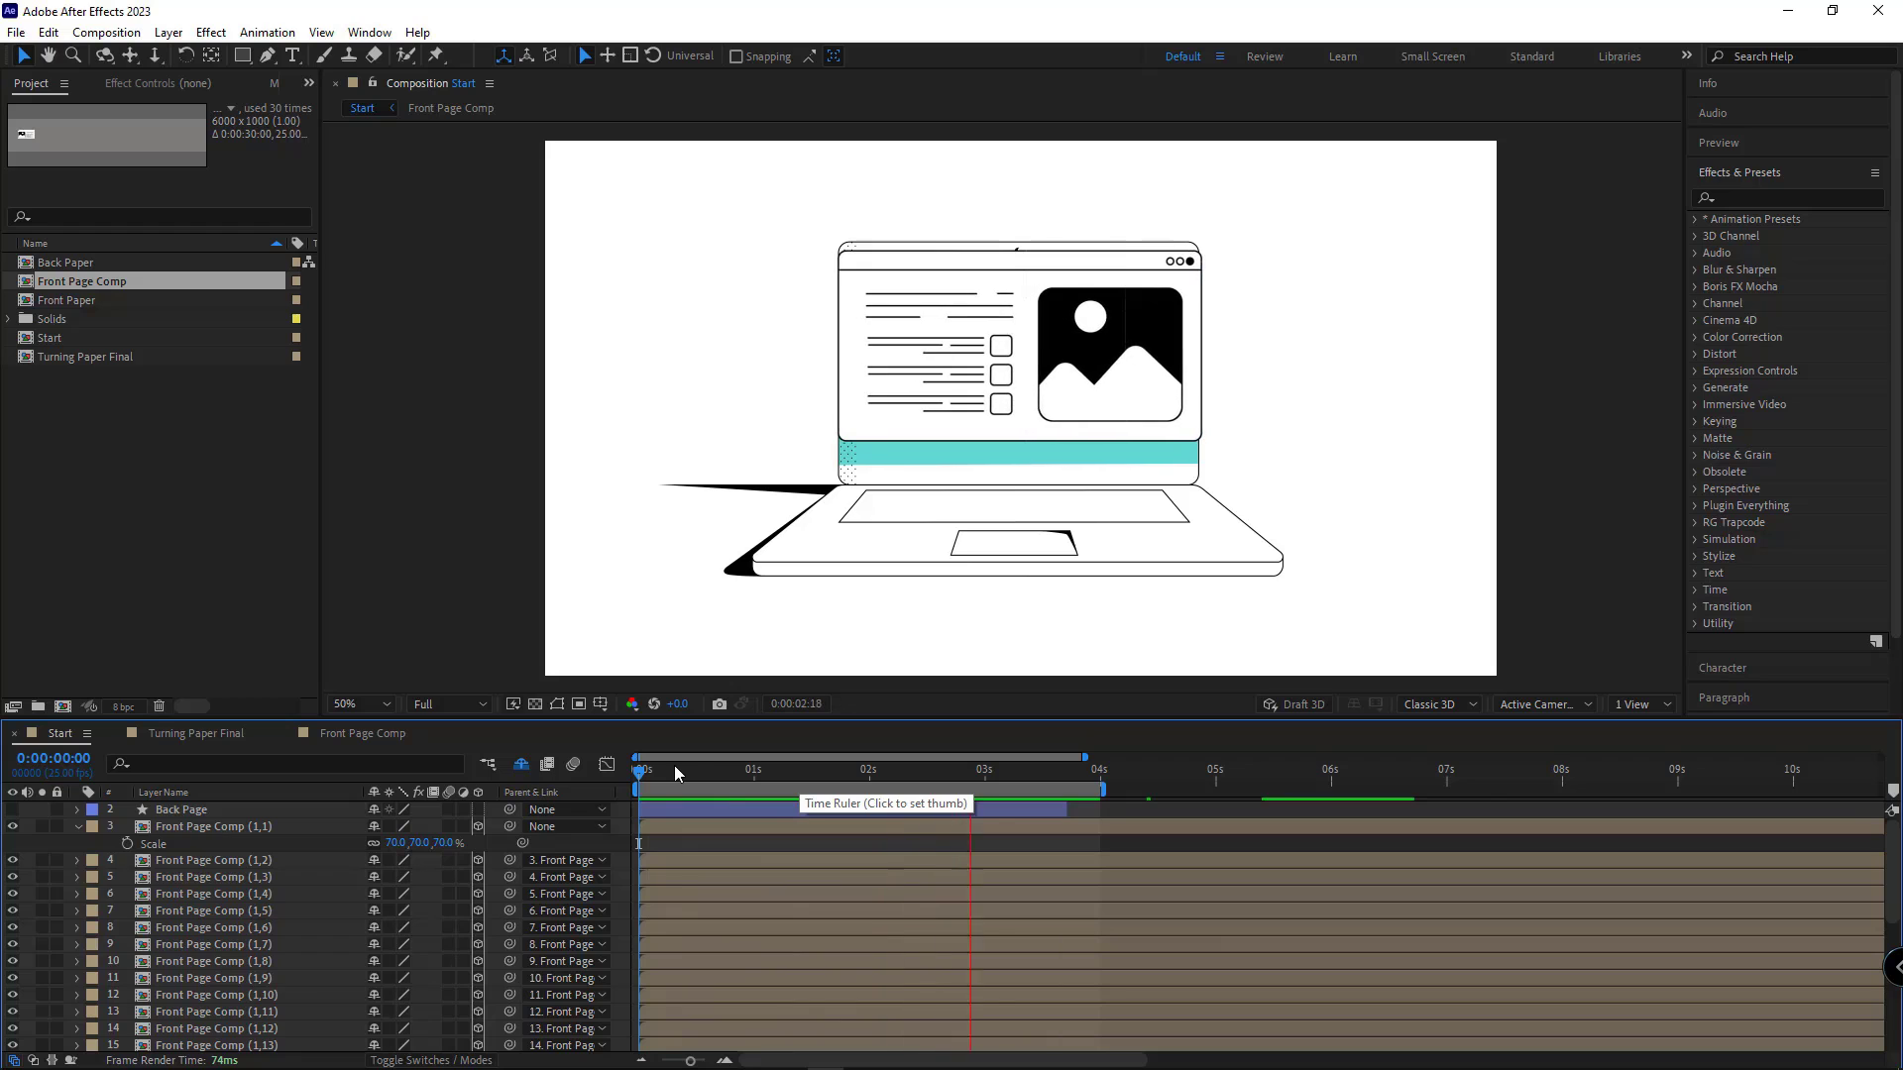
pyautogui.moveTo(672, 770); pyautogui.dragTo(755, 775)
# Step: In Top view, select strip Front Page Comp (1,13) and give layer 15 a teal label
pyautogui.scroll(-1, 263, 876)
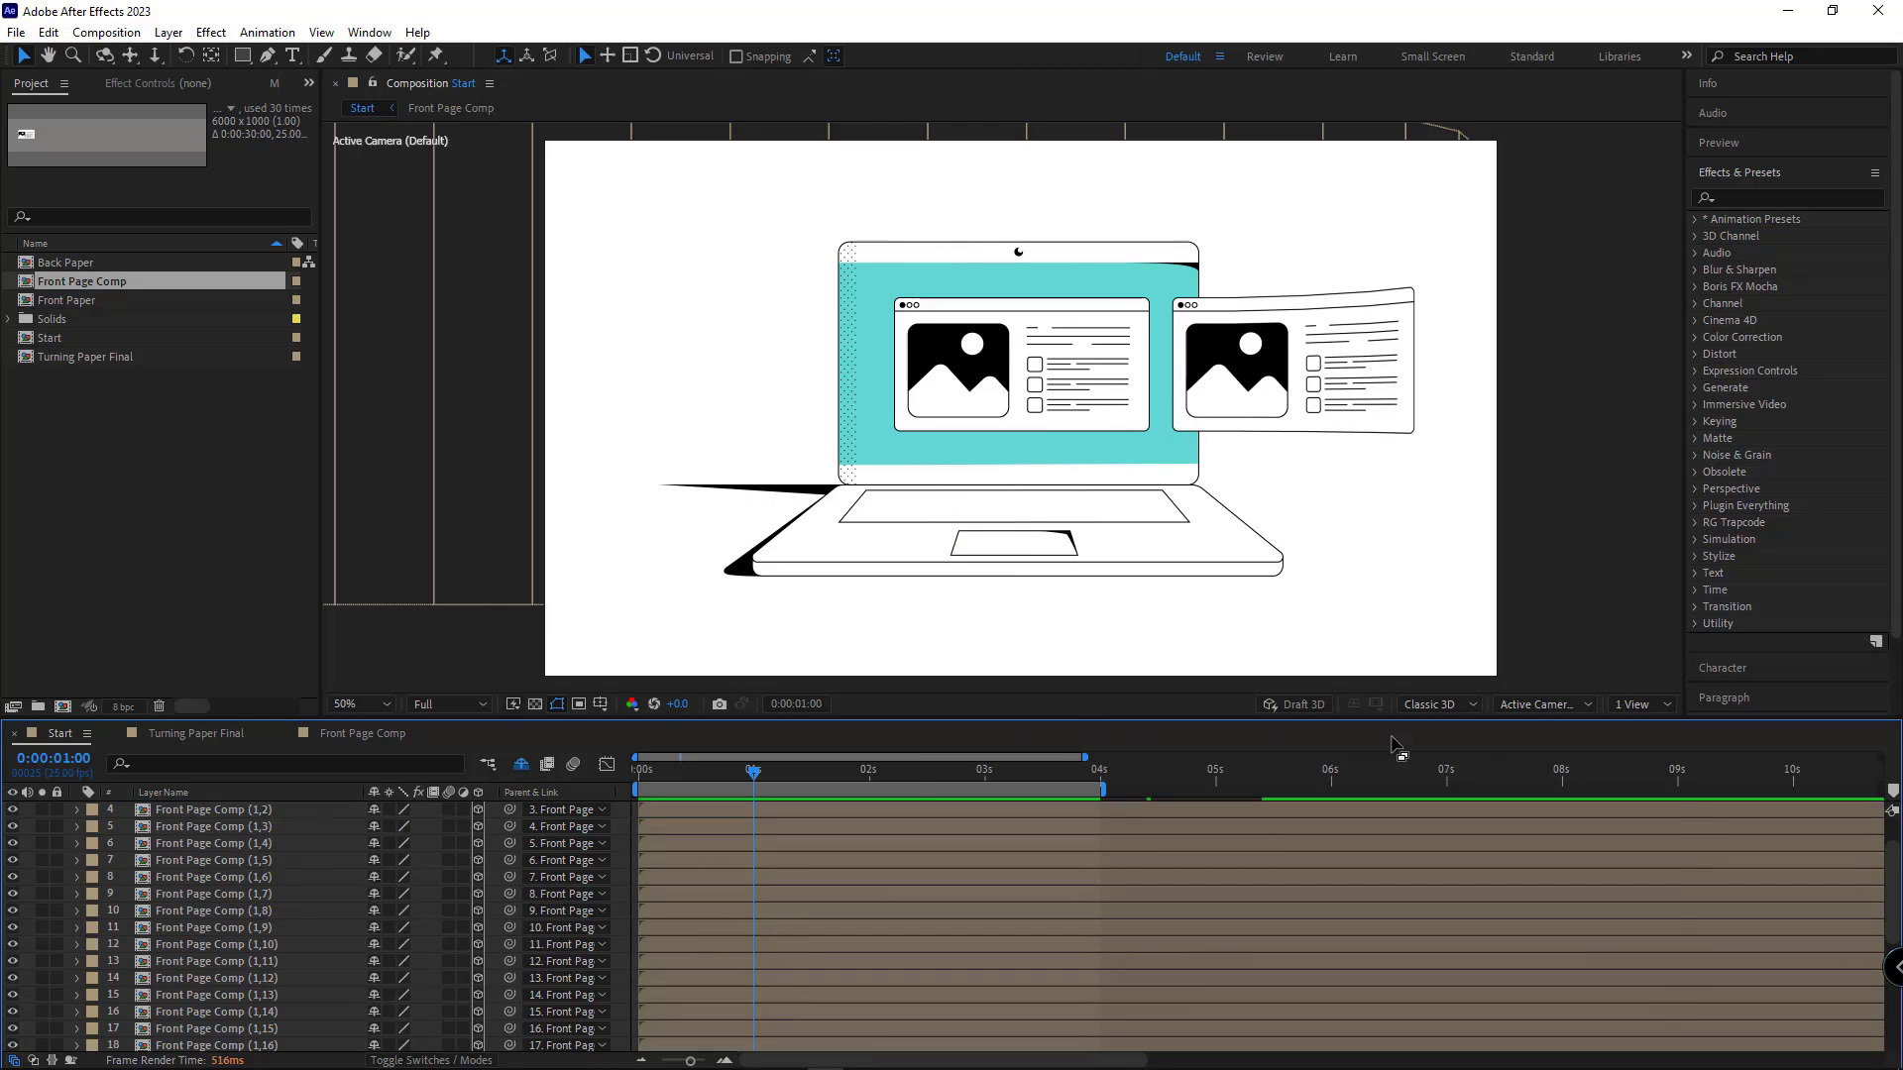
pyautogui.click(1548, 708)
pyautogui.click(1548, 822)
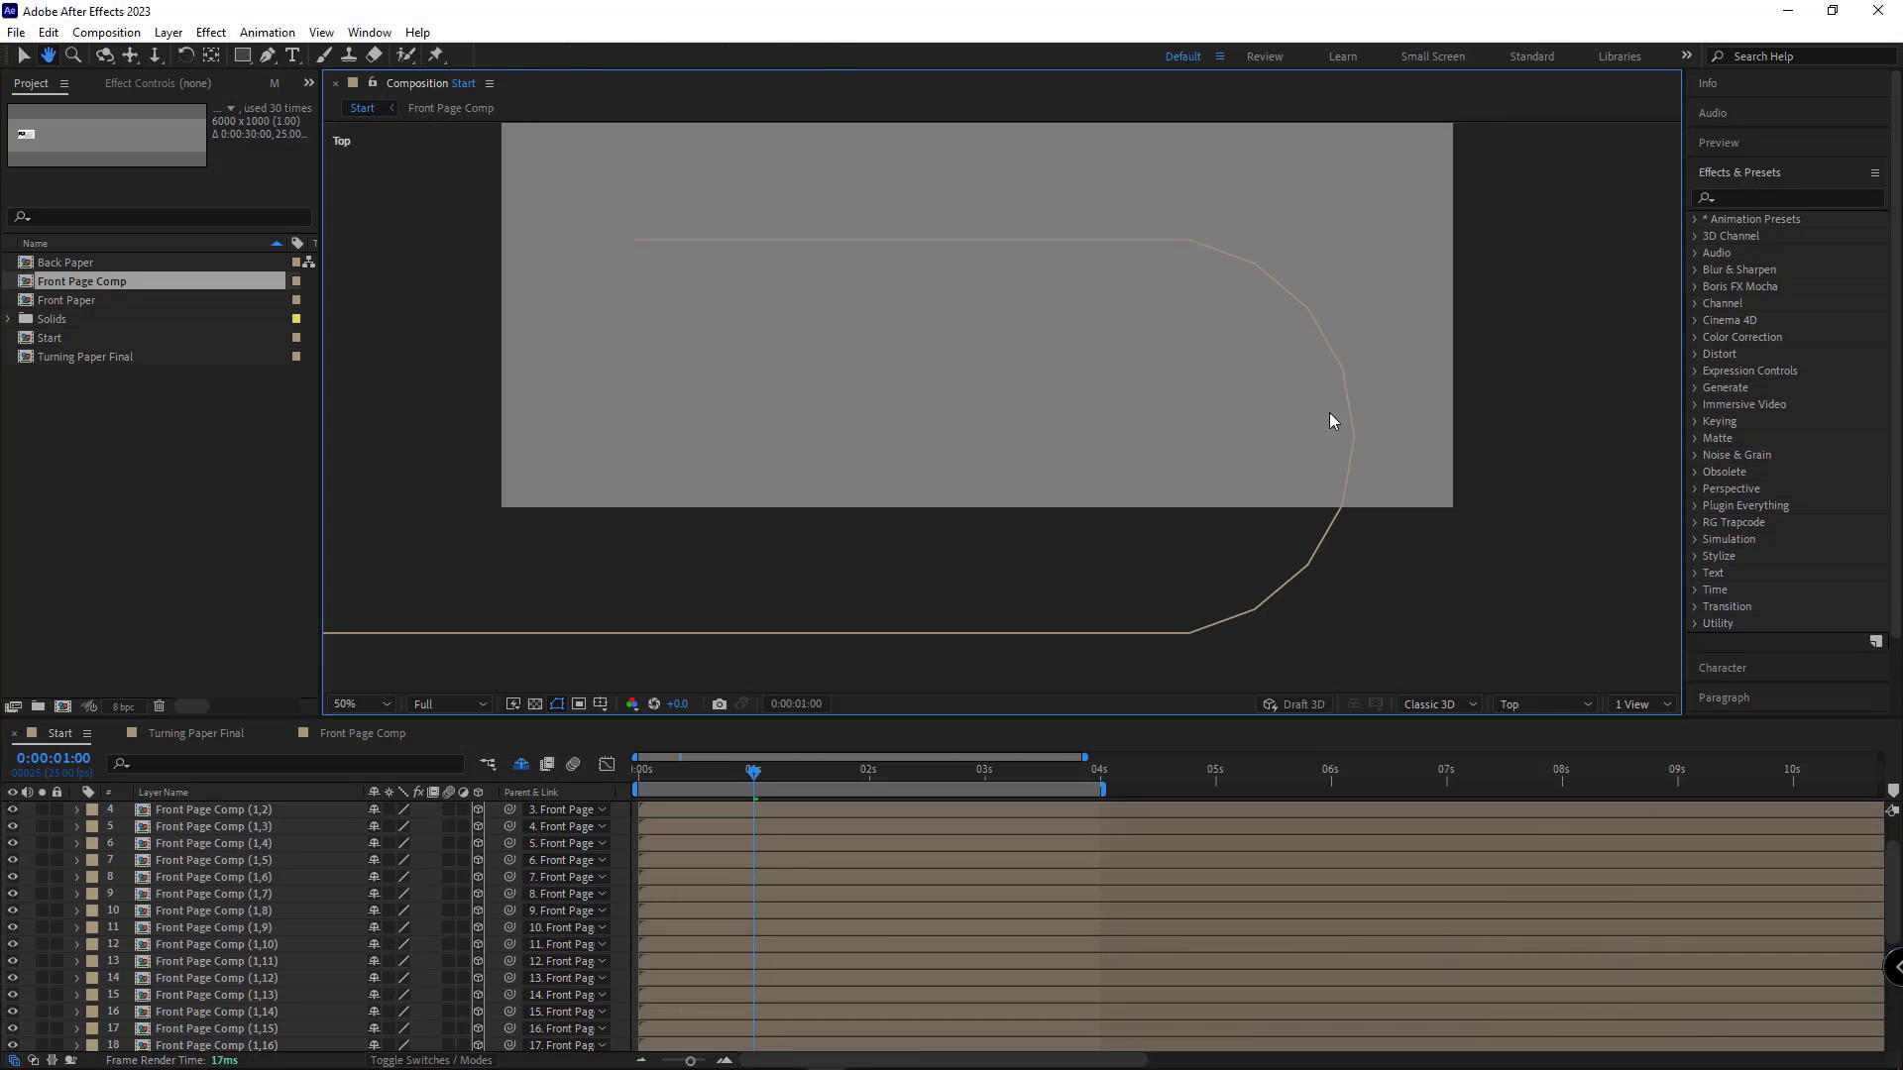
pyautogui.click(1352, 418)
pyautogui.click(1348, 491)
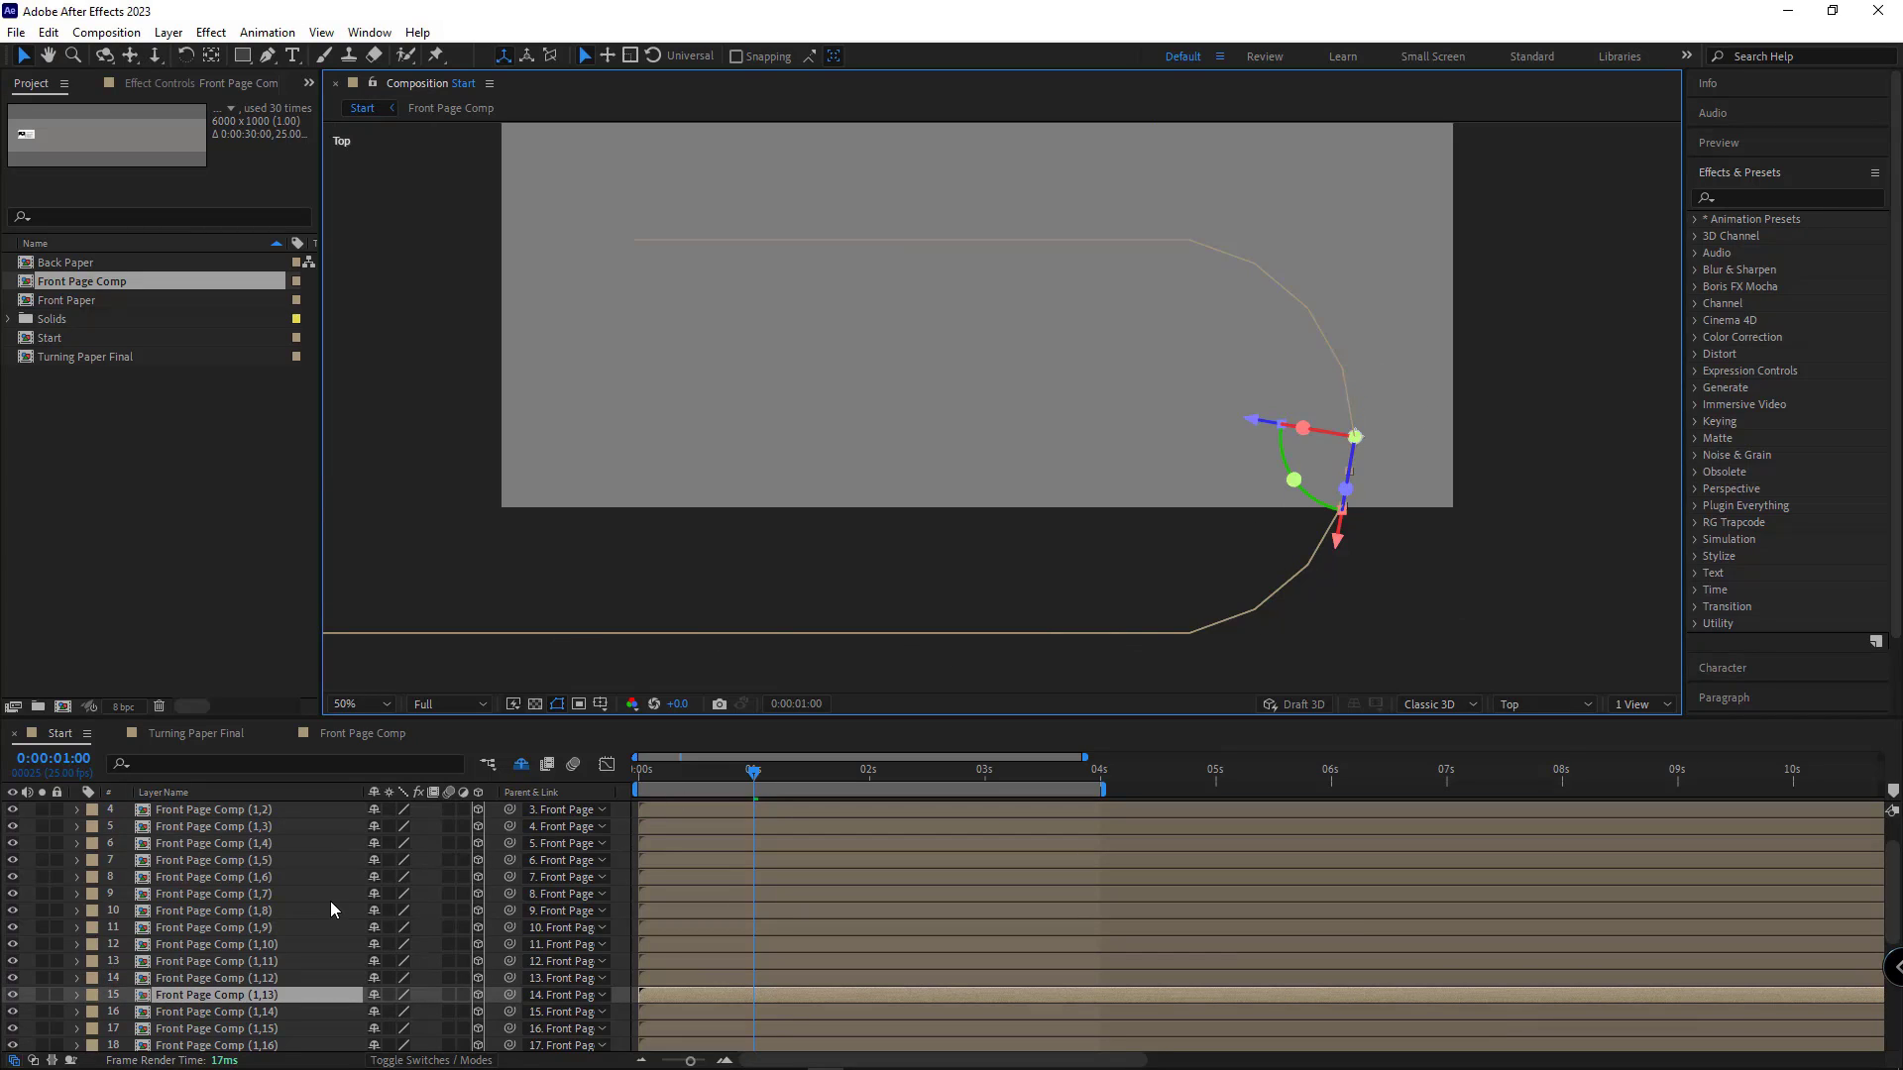
pyautogui.scroll(-1, 331, 910)
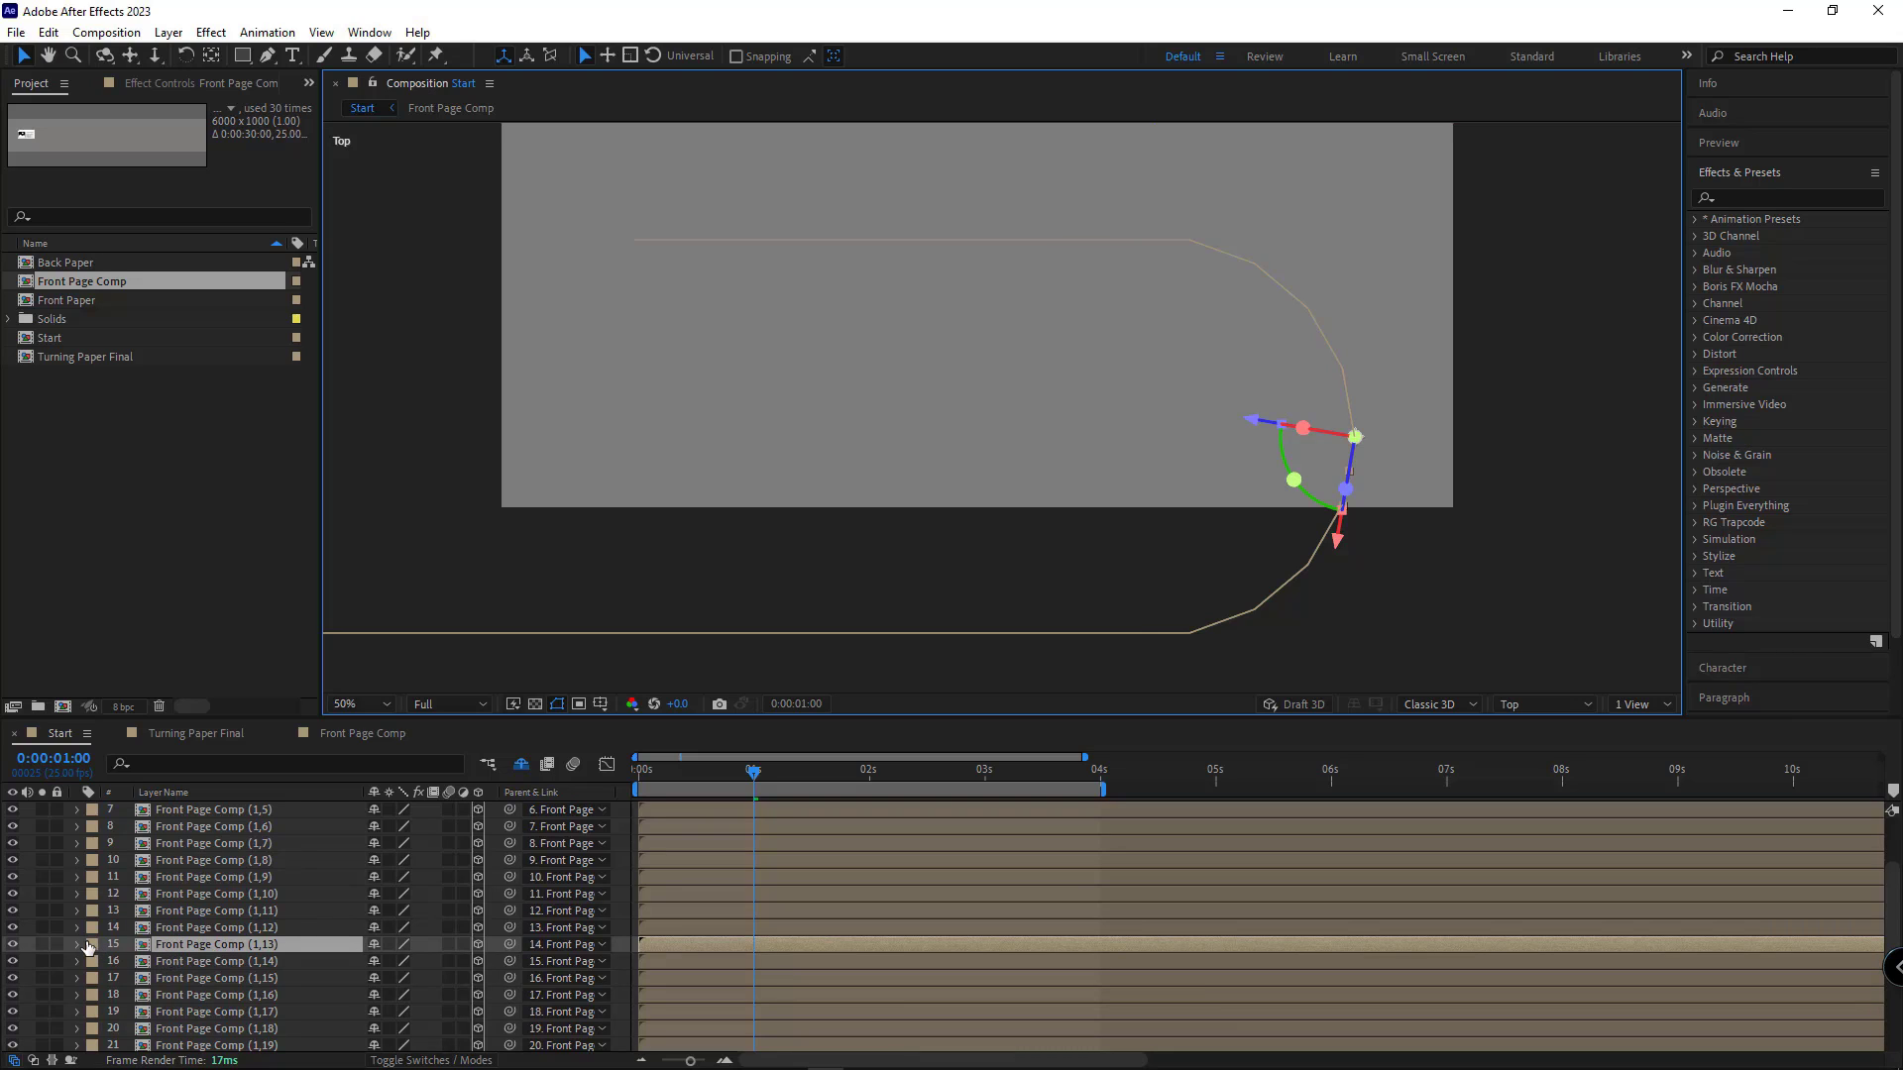
pyautogui.click(87, 946)
pyautogui.click(148, 862)
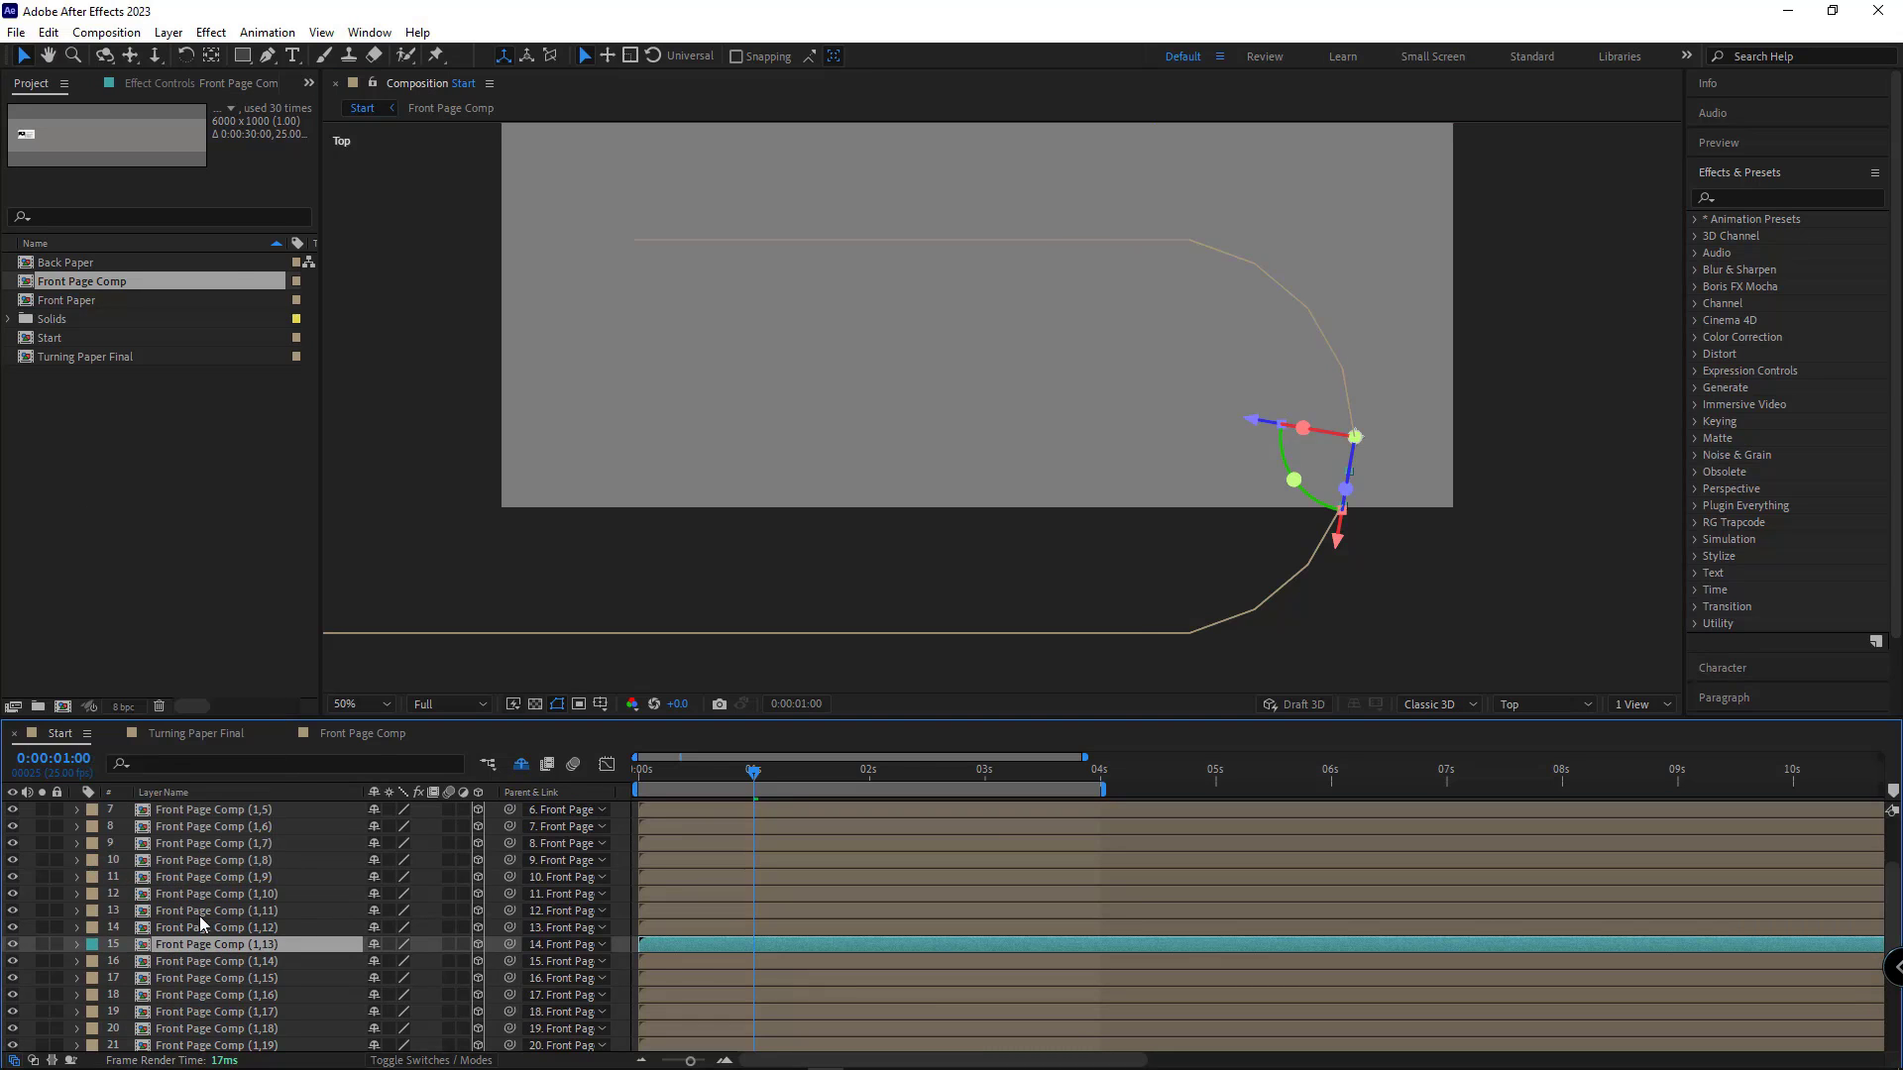
# Step: Return to Active Camera and reveal layer 15's source comp in the project
pyautogui.click(1545, 705)
pyautogui.click(1541, 724)
pyautogui.scroll(2, 1090, 411)
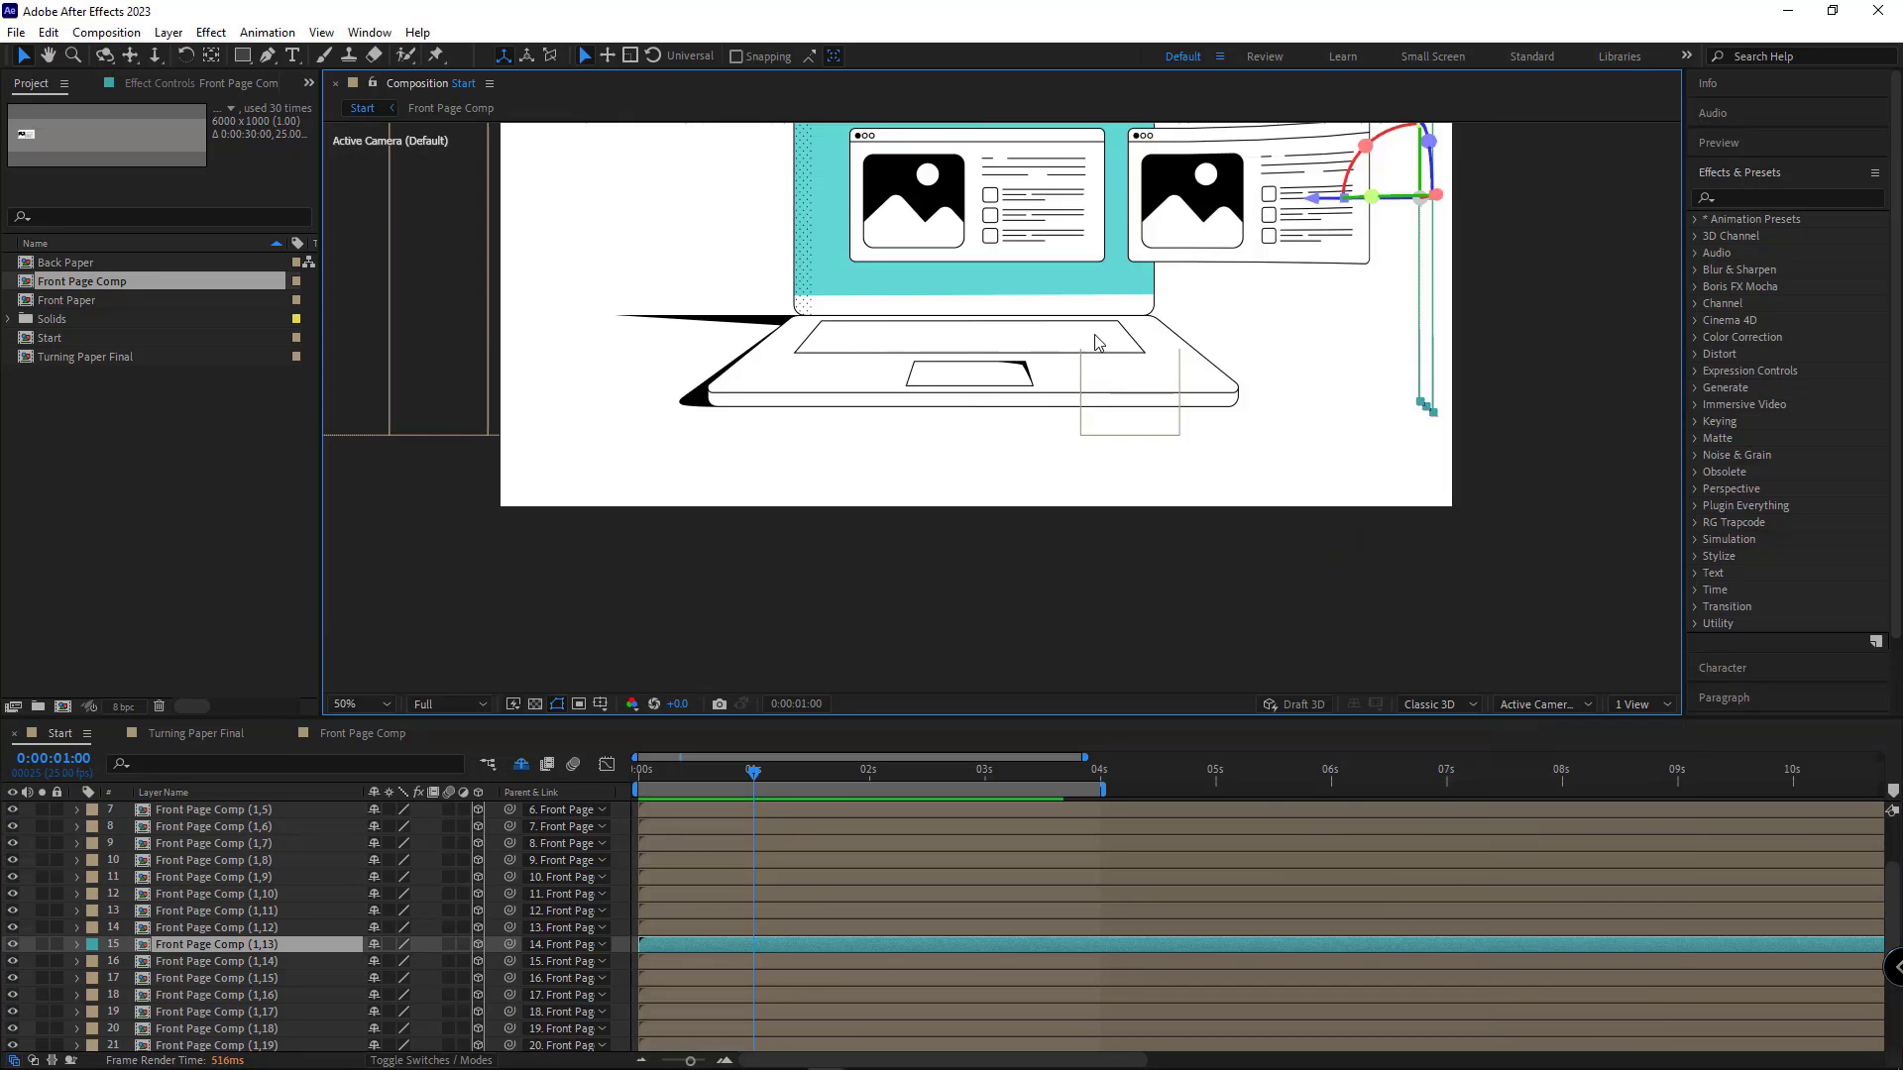
pyautogui.scroll(-1, 248, 924)
pyautogui.rightClick(249, 907)
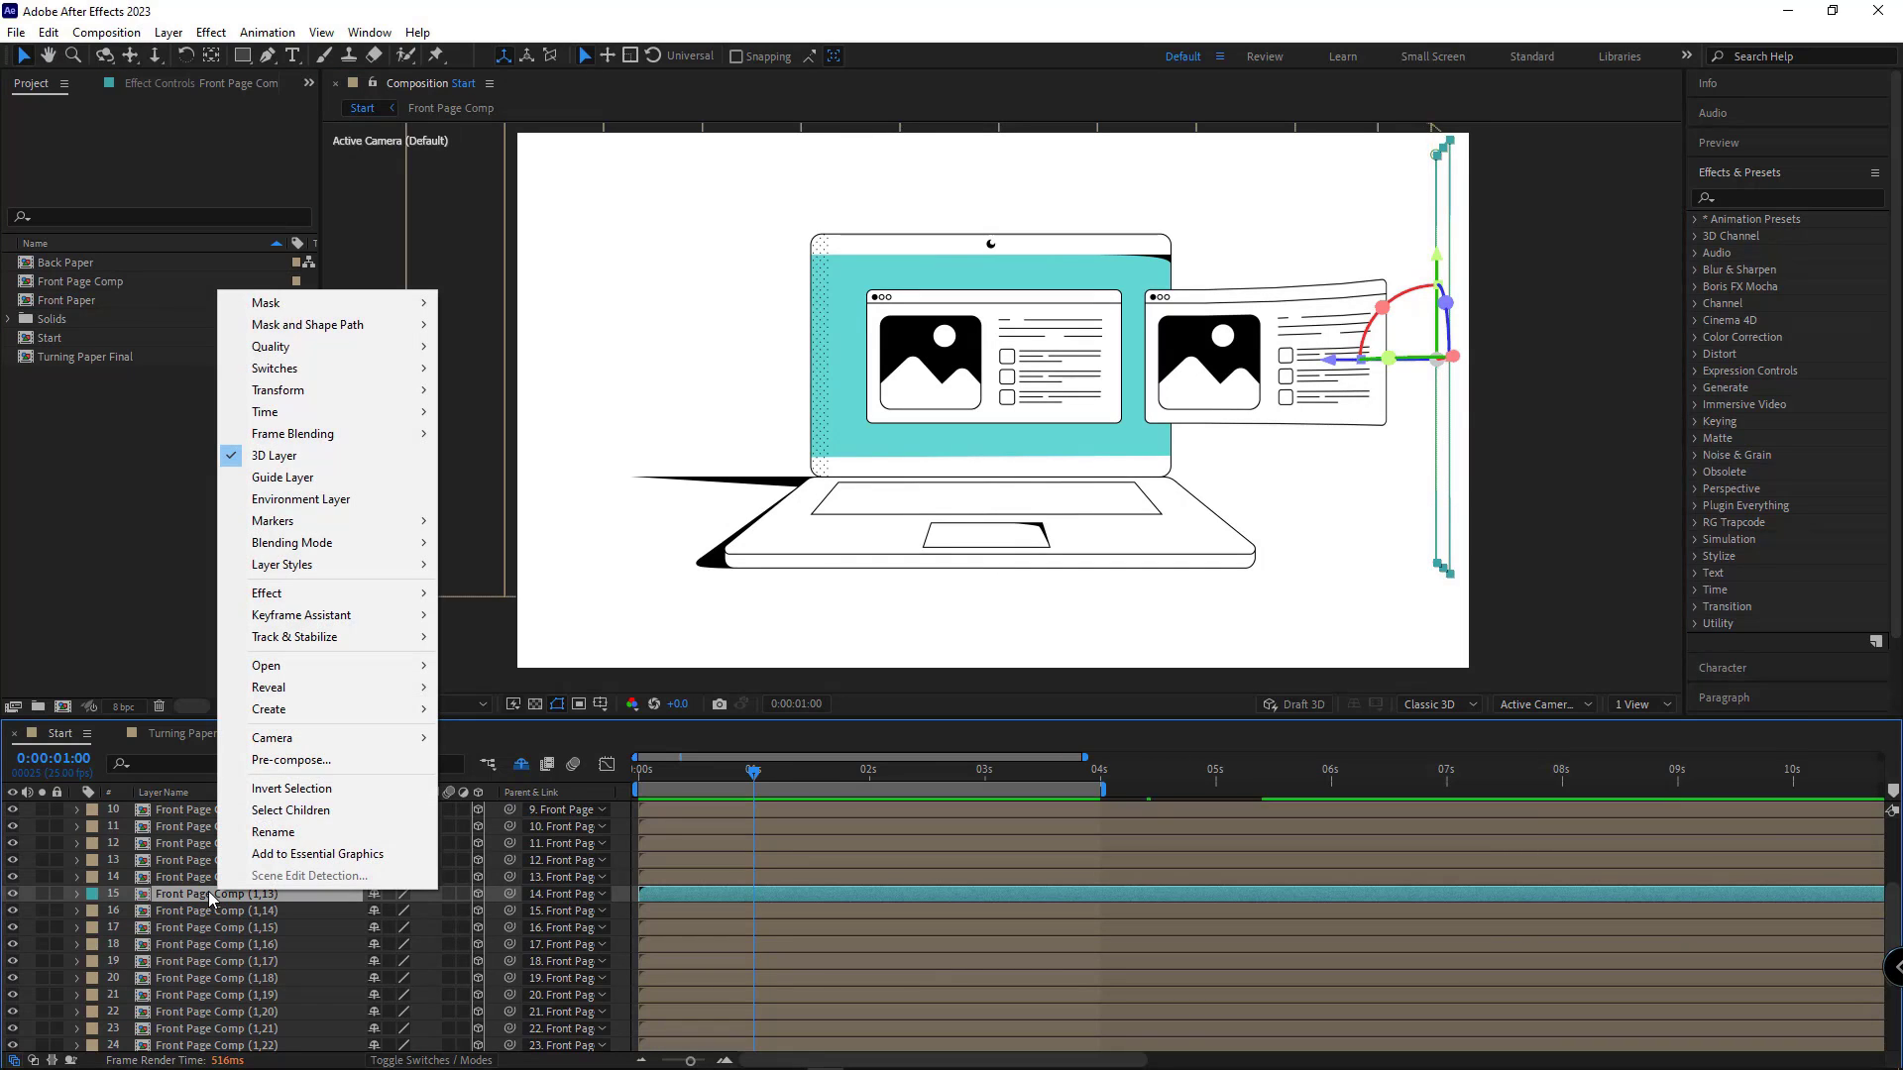
pyautogui.moveTo(282, 693)
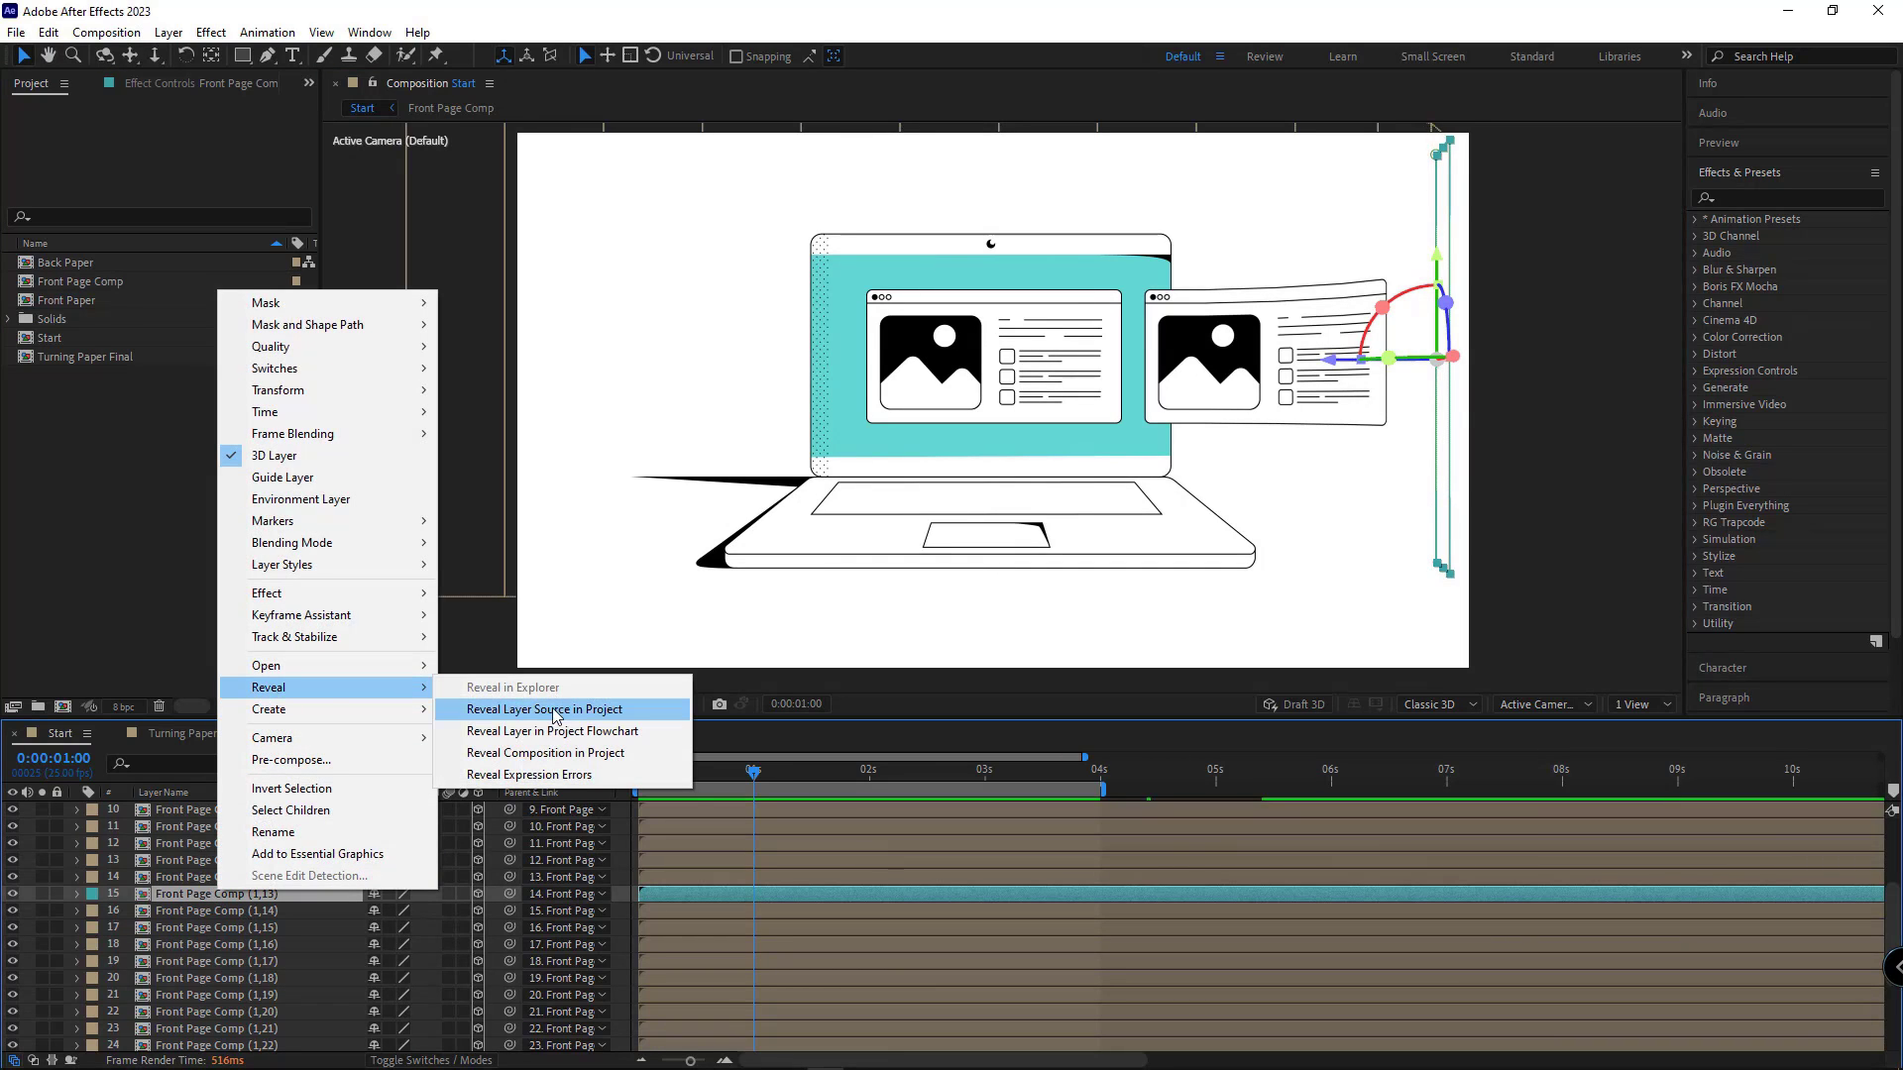
pyautogui.click(592, 710)
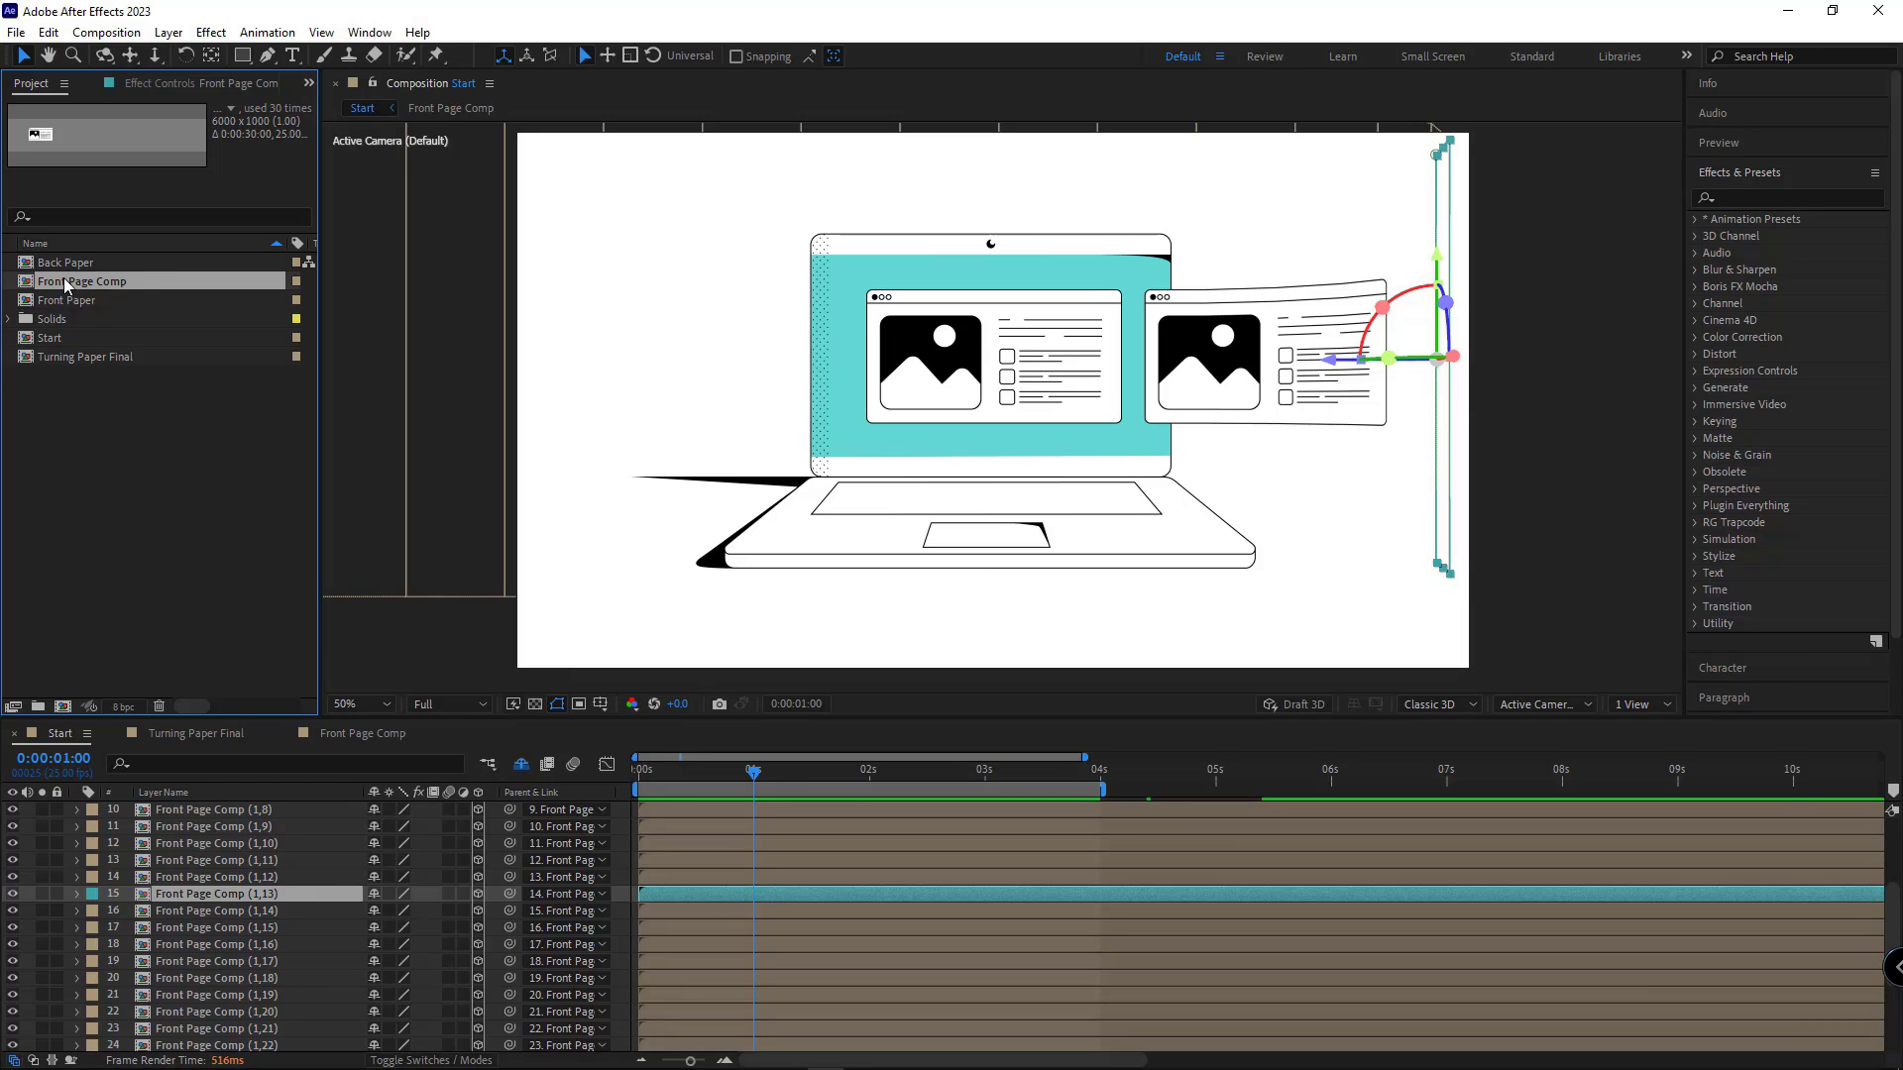
# Step: Duplicate Front Page Comp and rename the copy Back Page Comp
pyautogui.hotkey('ctrl', 'd')
pyautogui.press('Return')
pyautogui.press('Right')
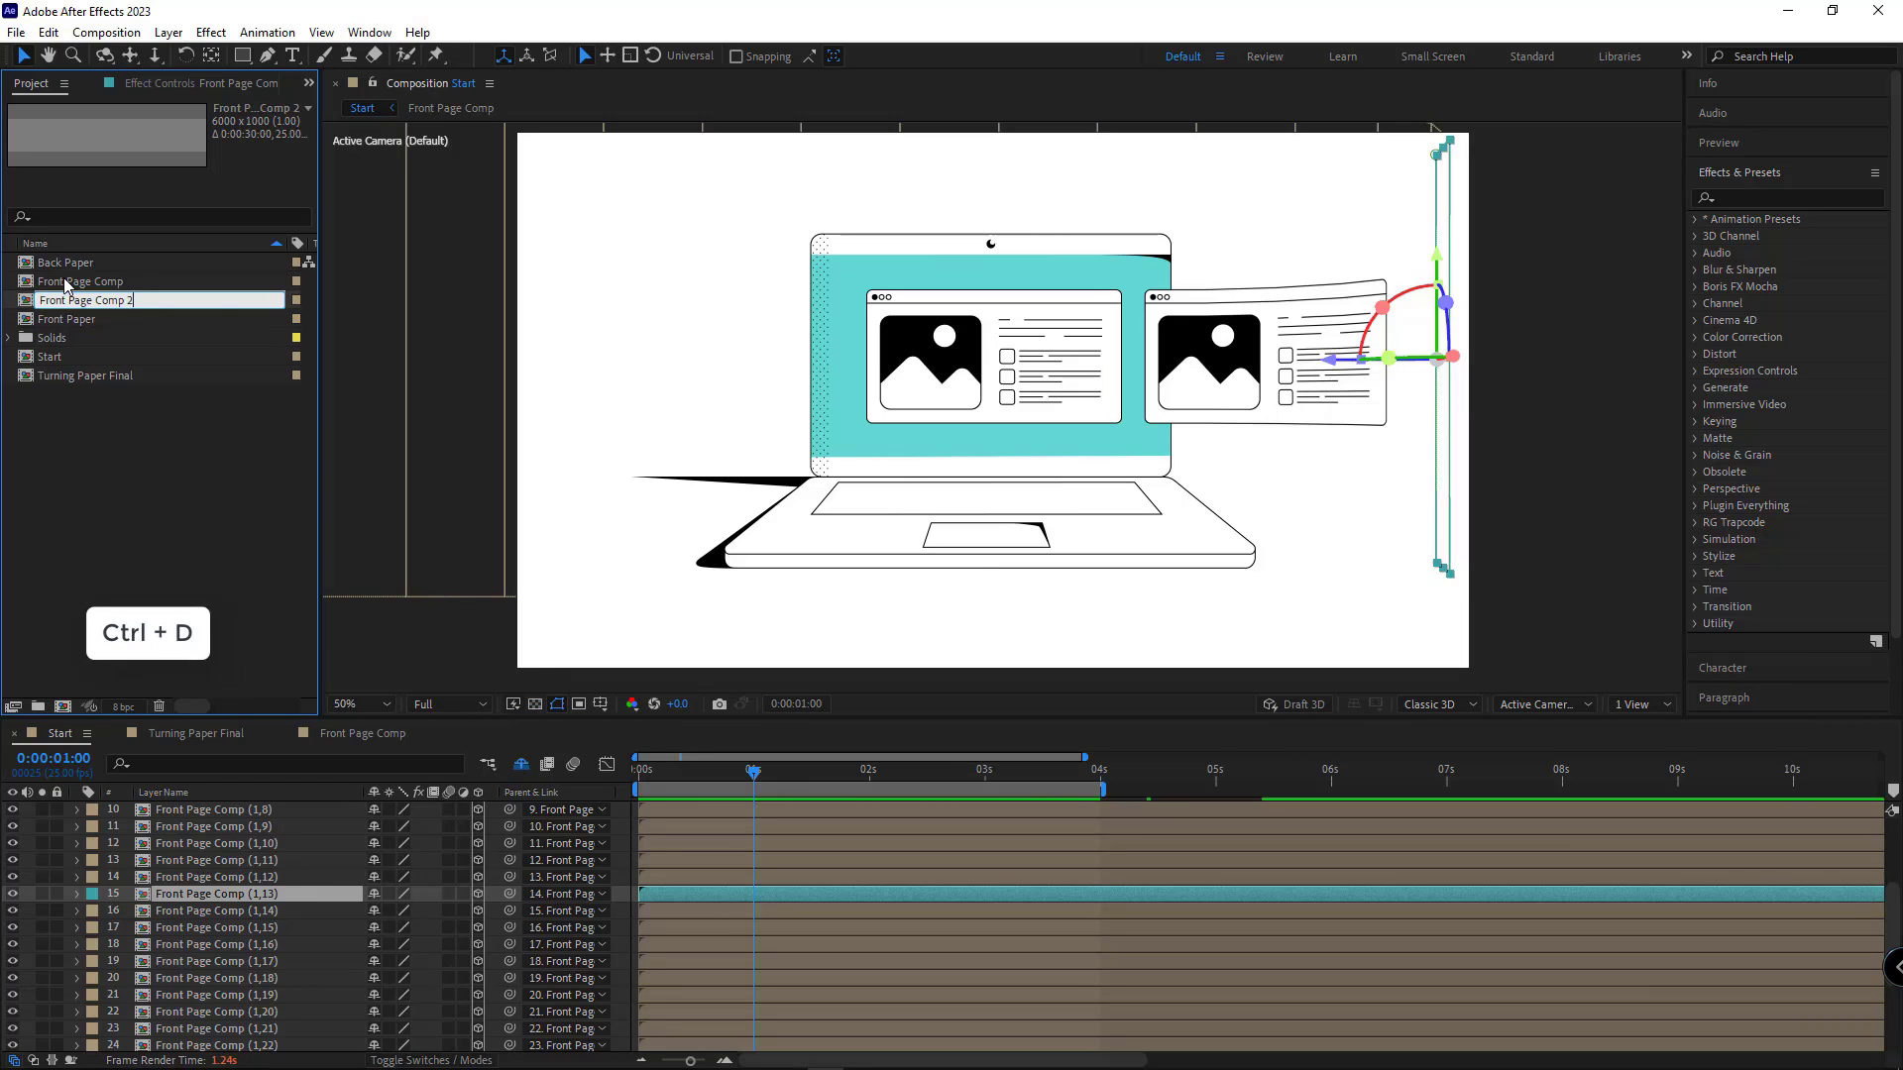
pyautogui.press('BackSpace')
pyautogui.press('BackSpace')
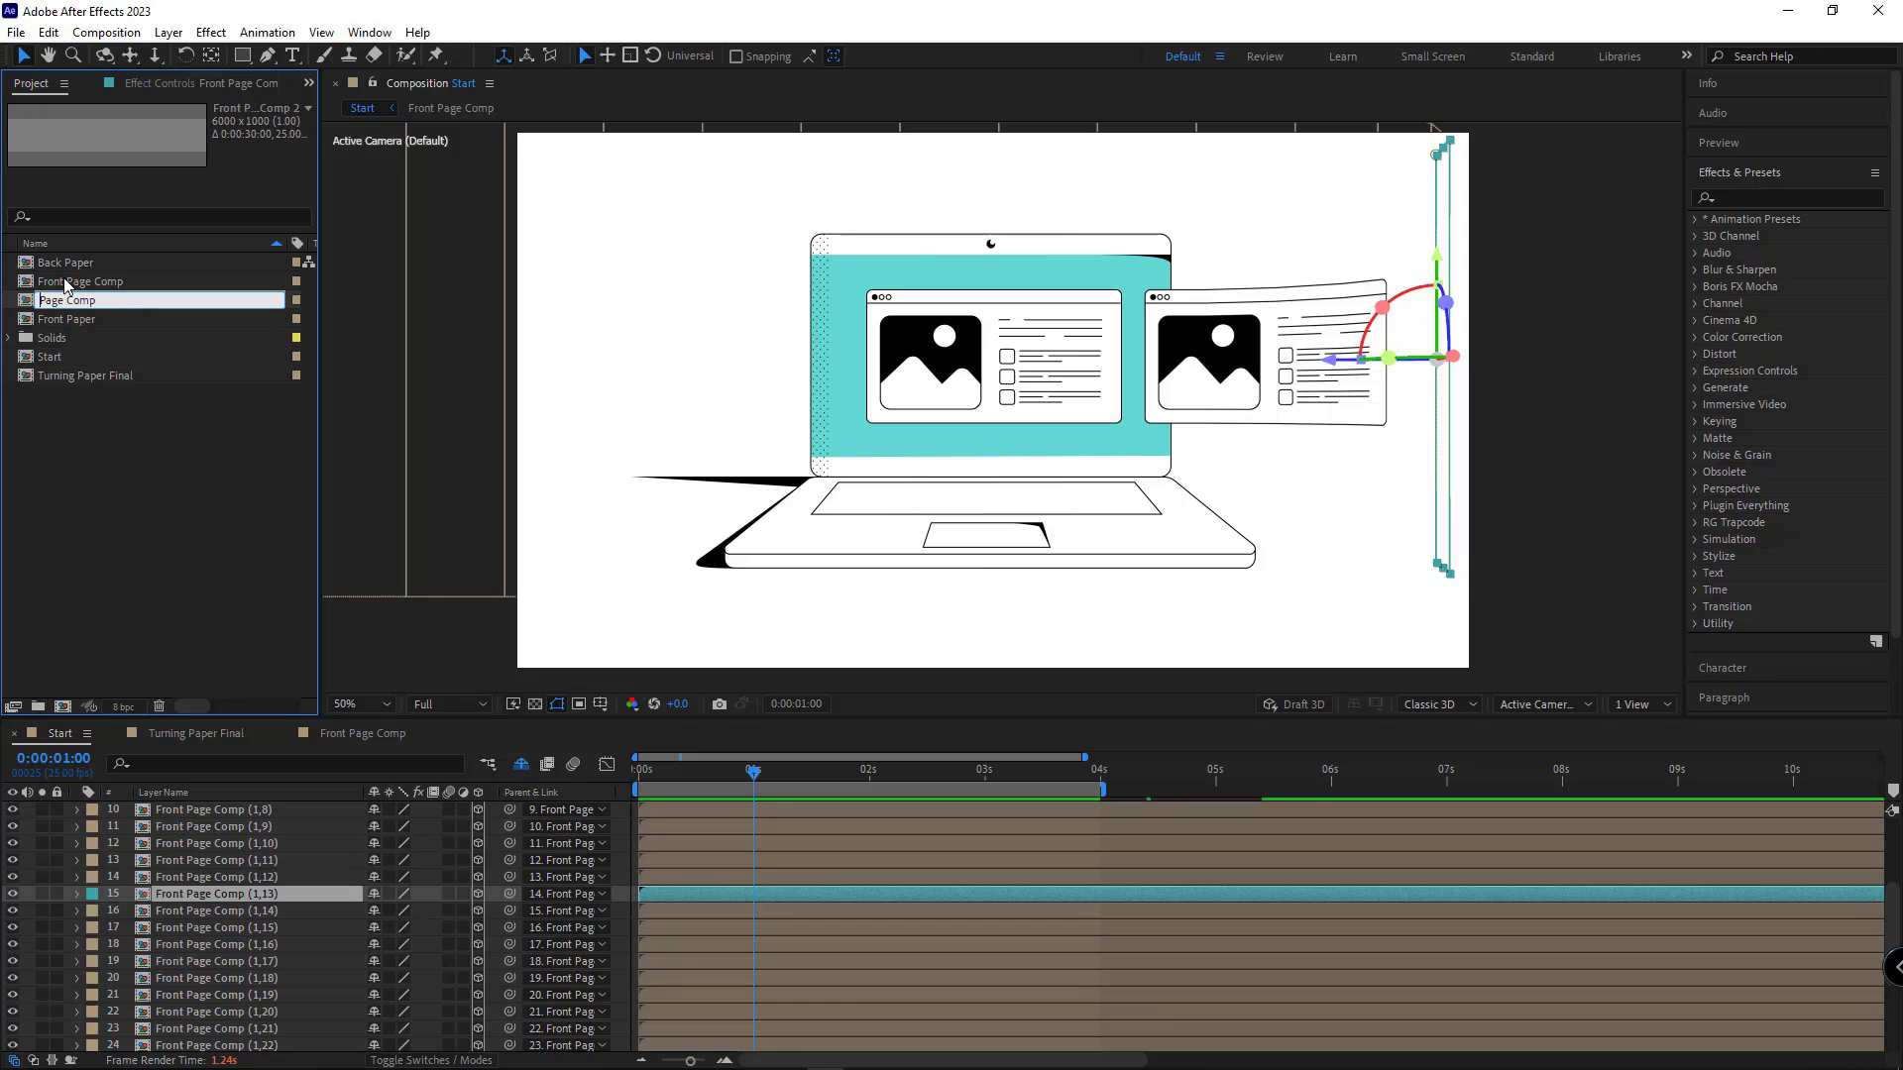
pyautogui.write('Back')
pyautogui.click(222, 513)
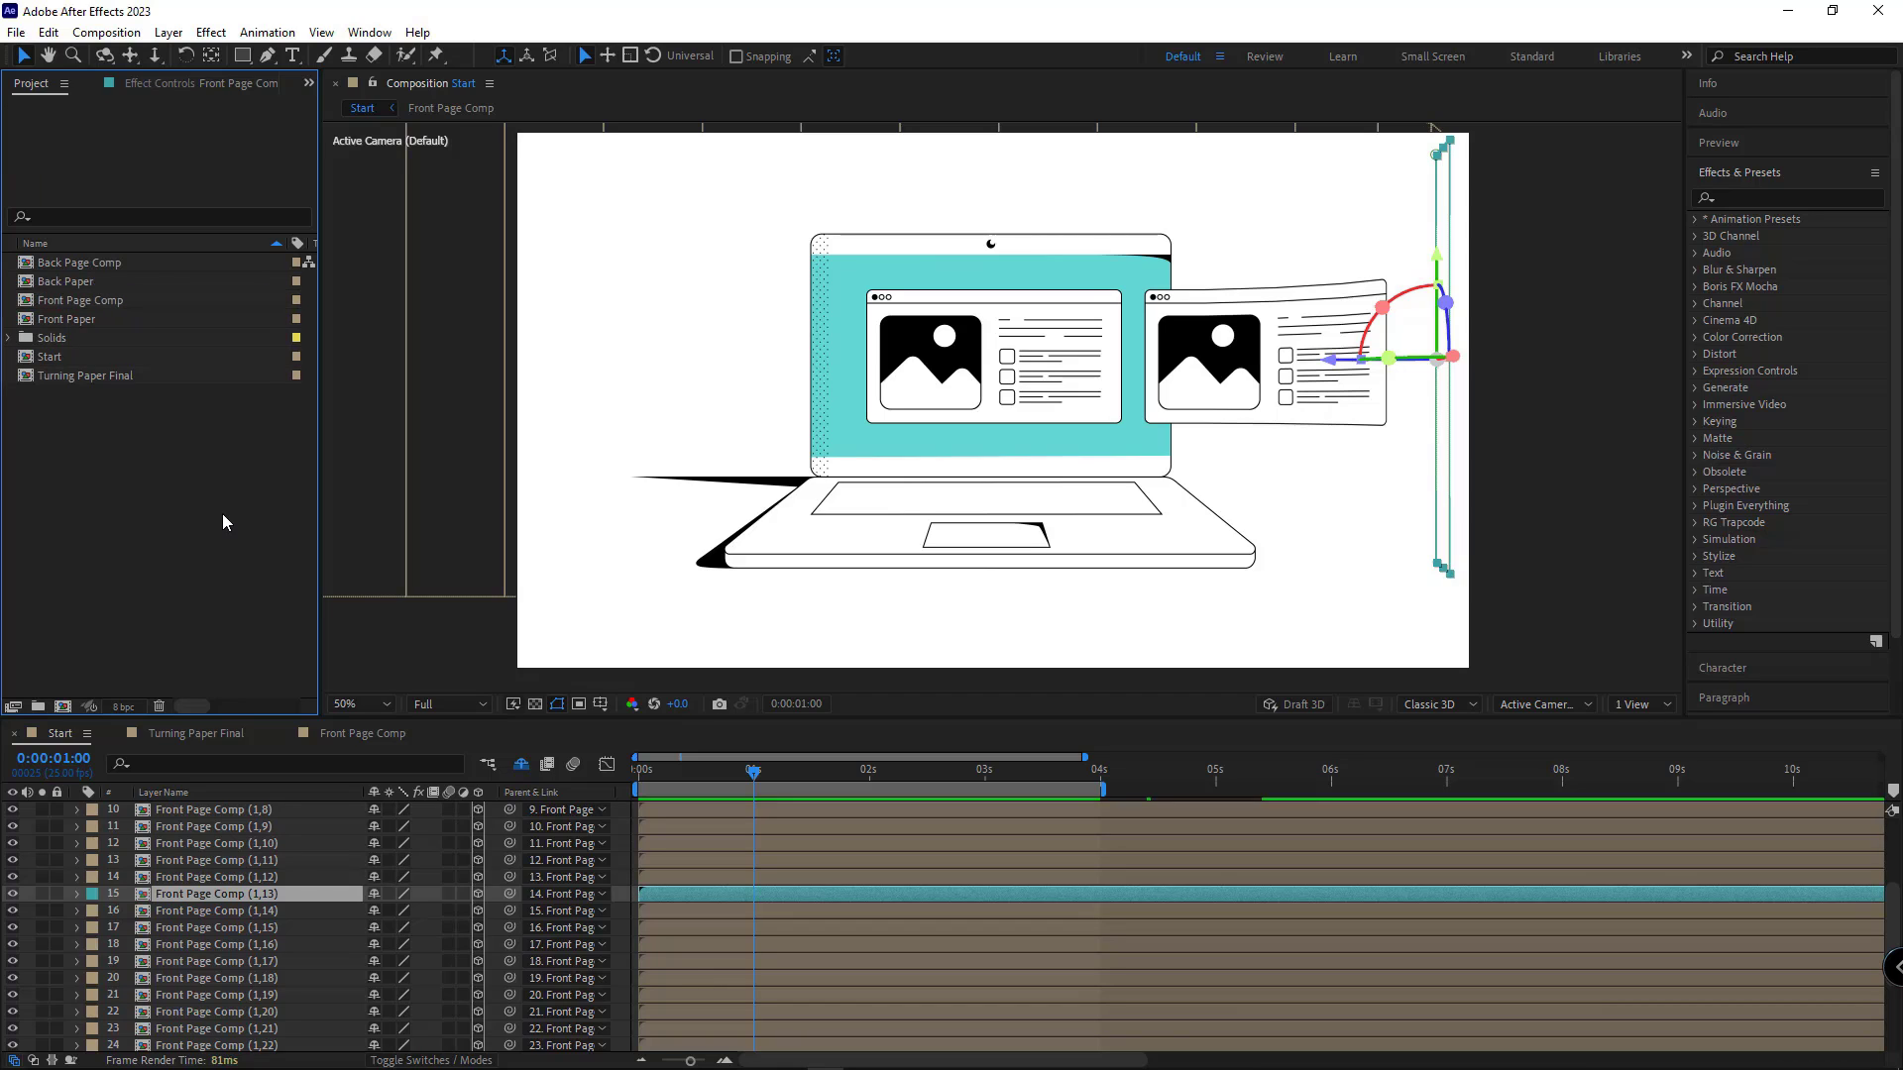
# Step: Alt-drag Back Page Comp onto strip layers 15–32 to replace their source
pyautogui.click(120, 262)
pyautogui.scroll(-3, 296, 899)
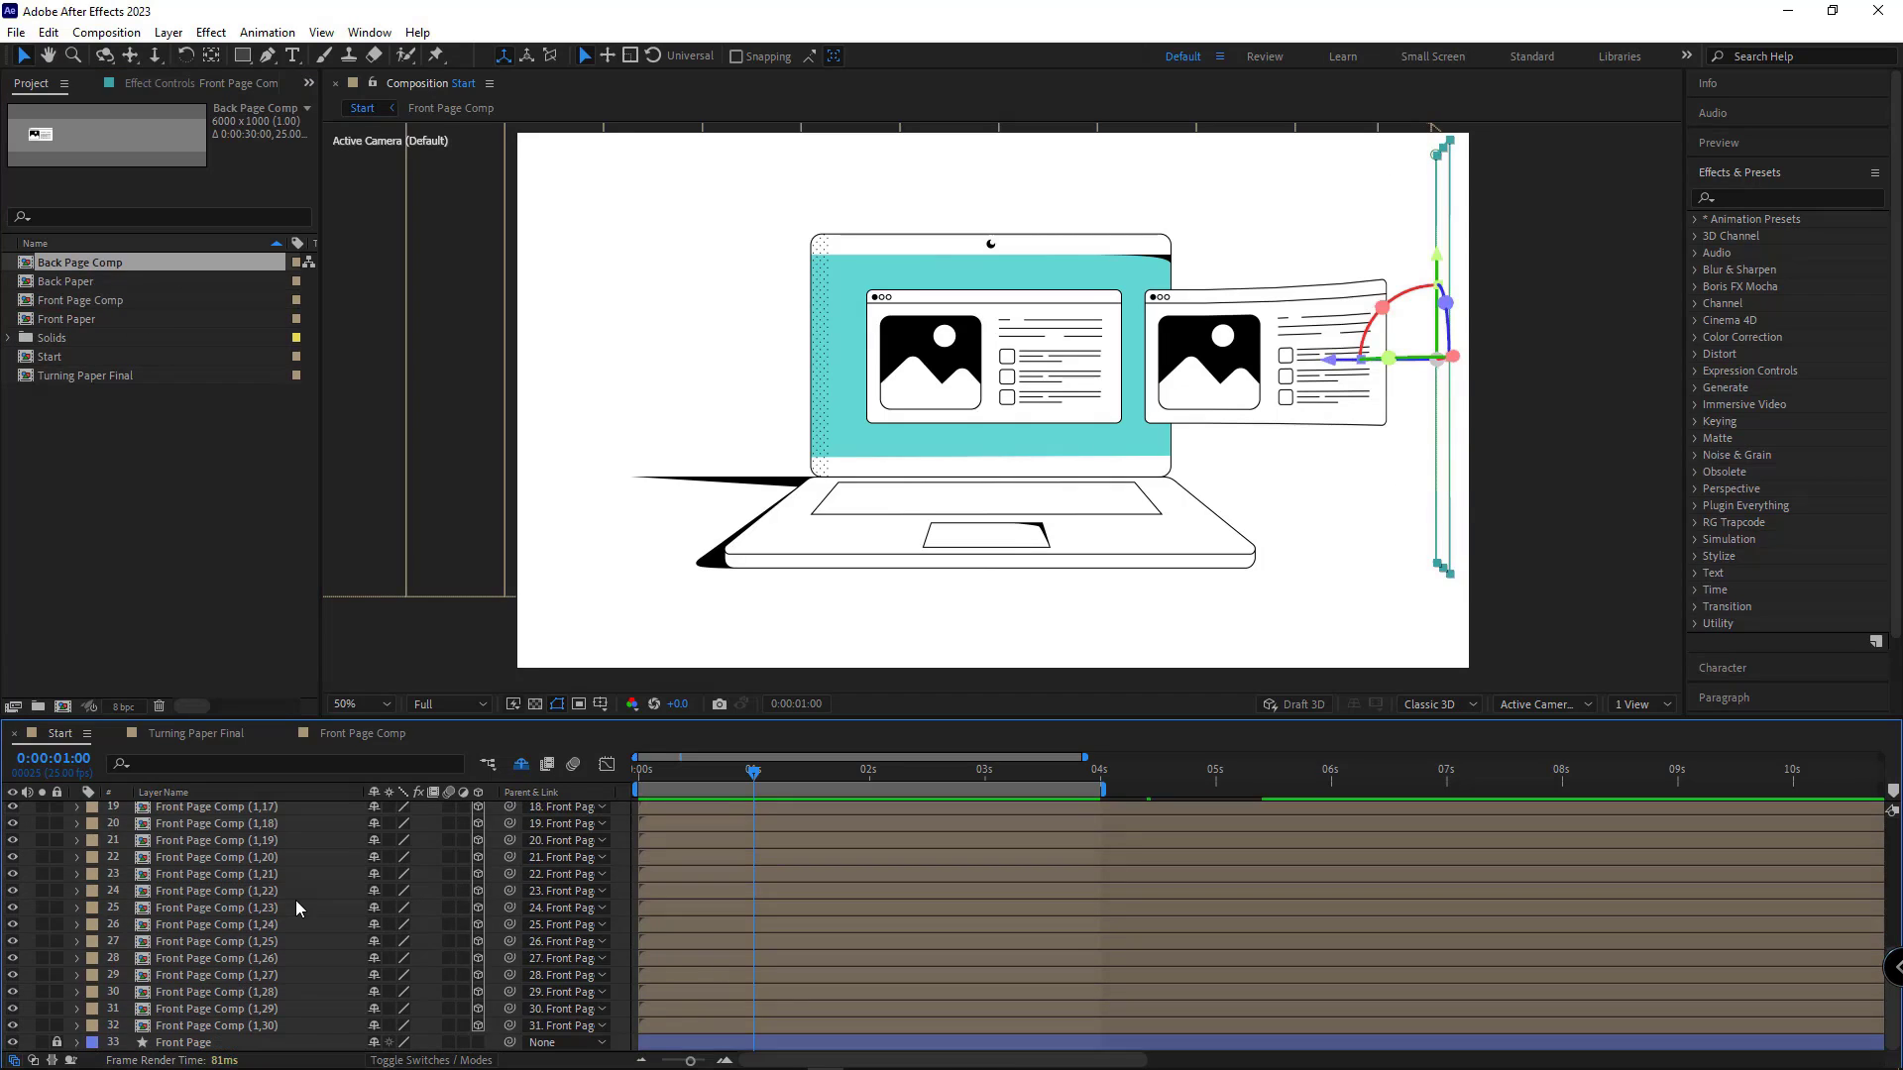
pyautogui.keyDown('shift'); pyautogui.click(240, 1020); pyautogui.keyUp('shift')
pyautogui.scroll(3, 206, 977)
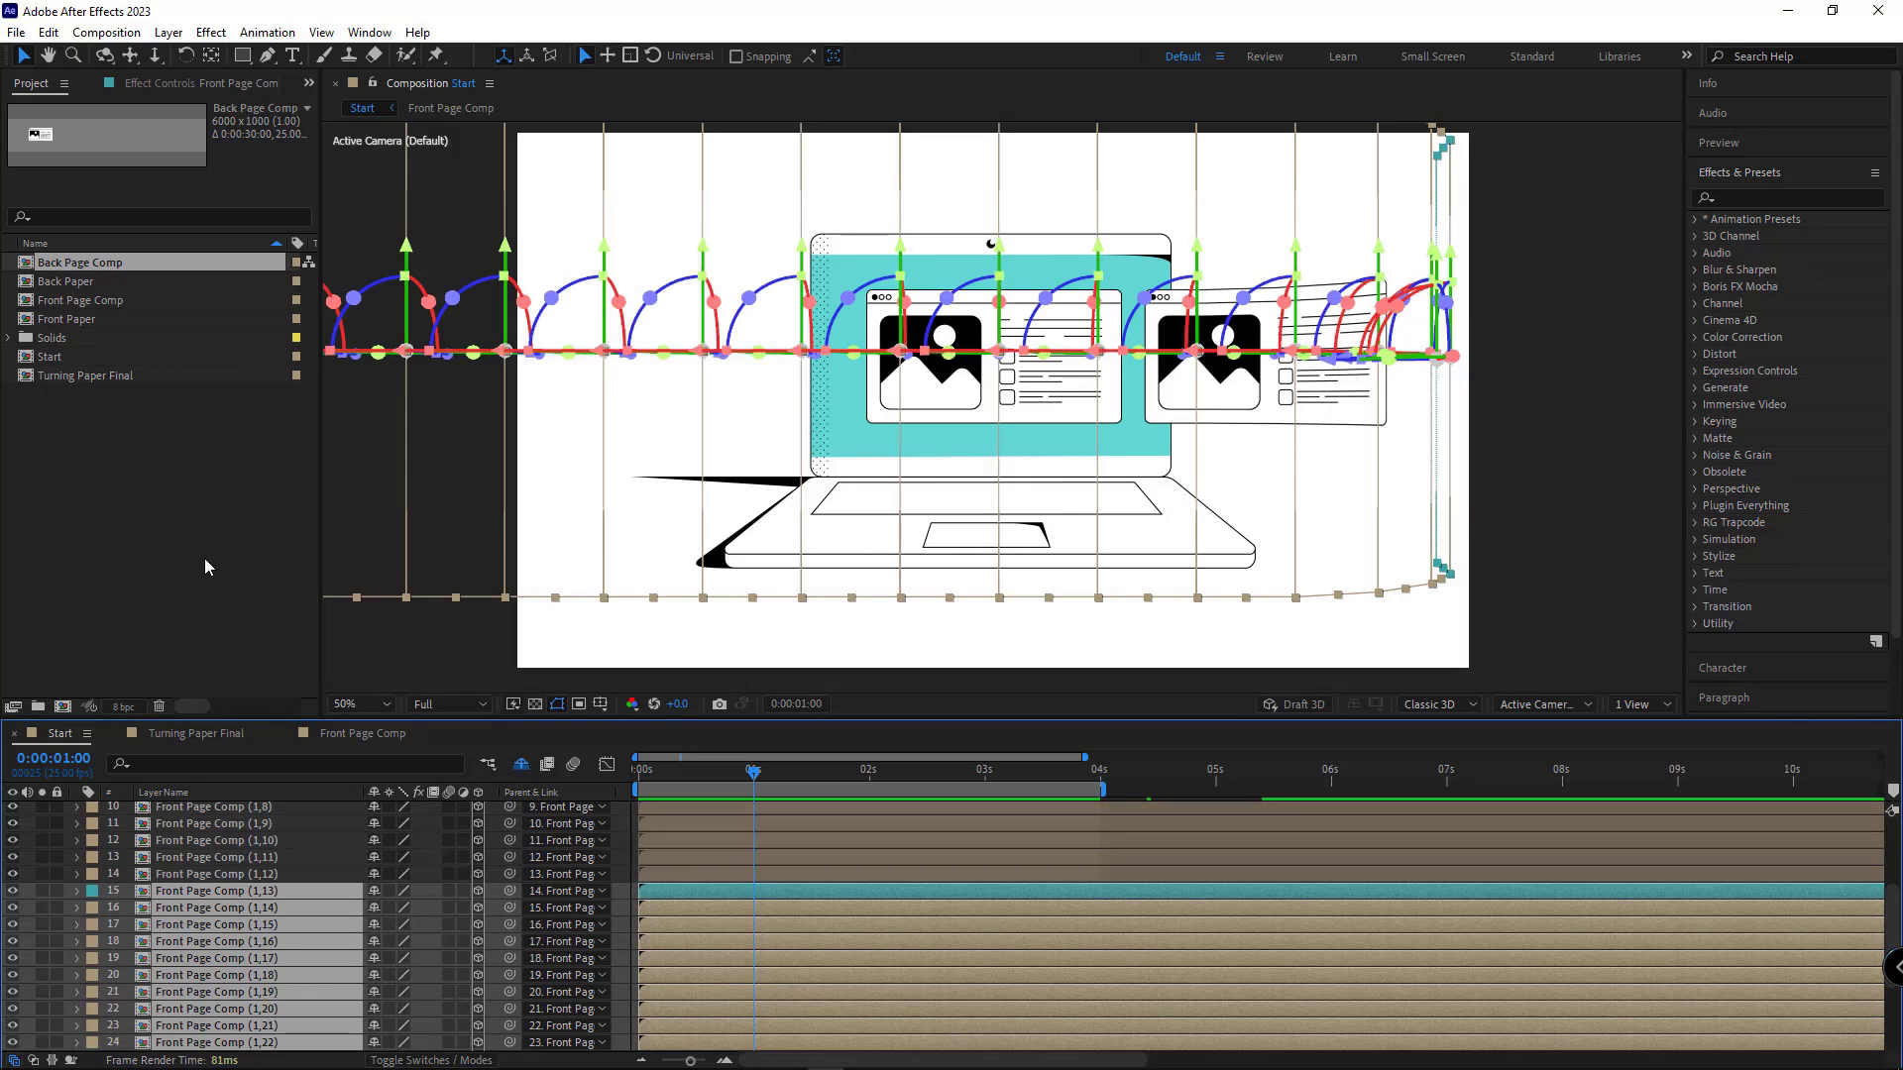
pyautogui.moveTo(80, 264); pyautogui.dragTo(205, 882)
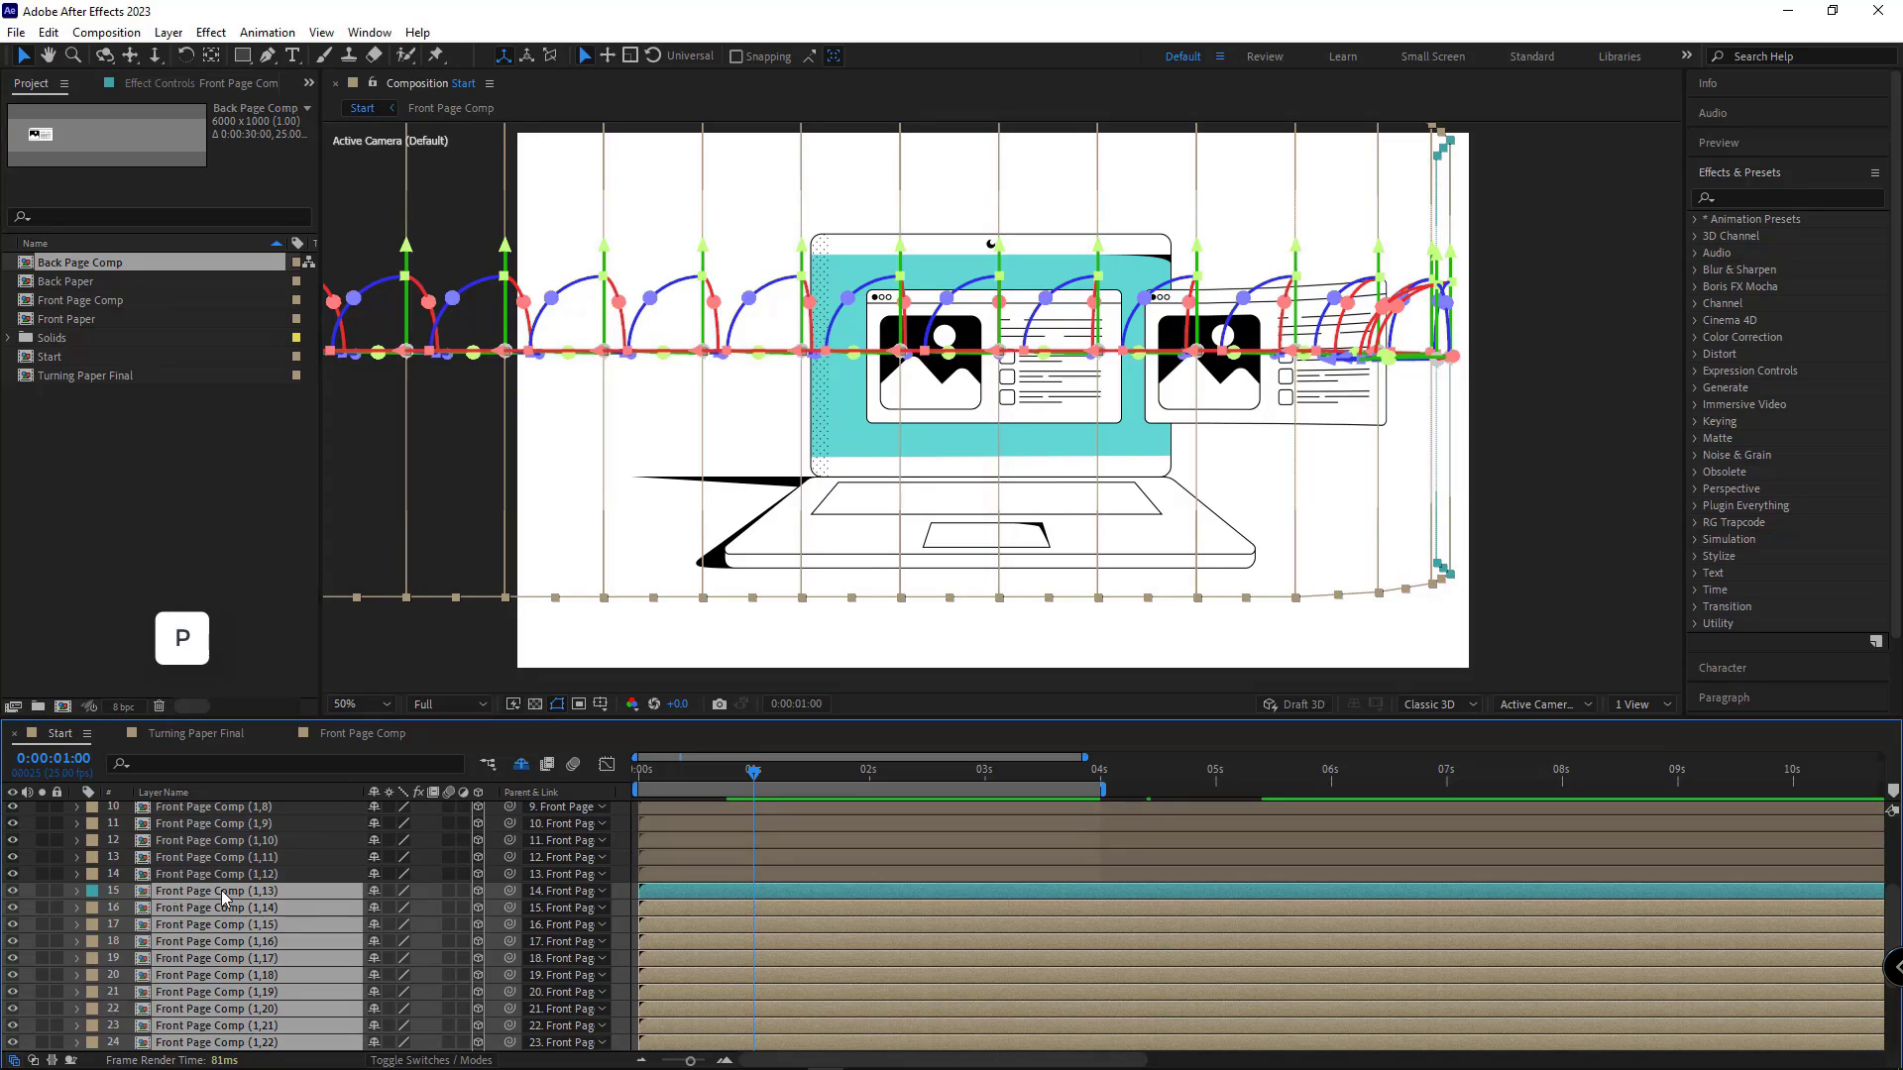
# Step: Select only layer 15, show source names, and close the Back Page Comp timeline
pyautogui.click(115, 890)
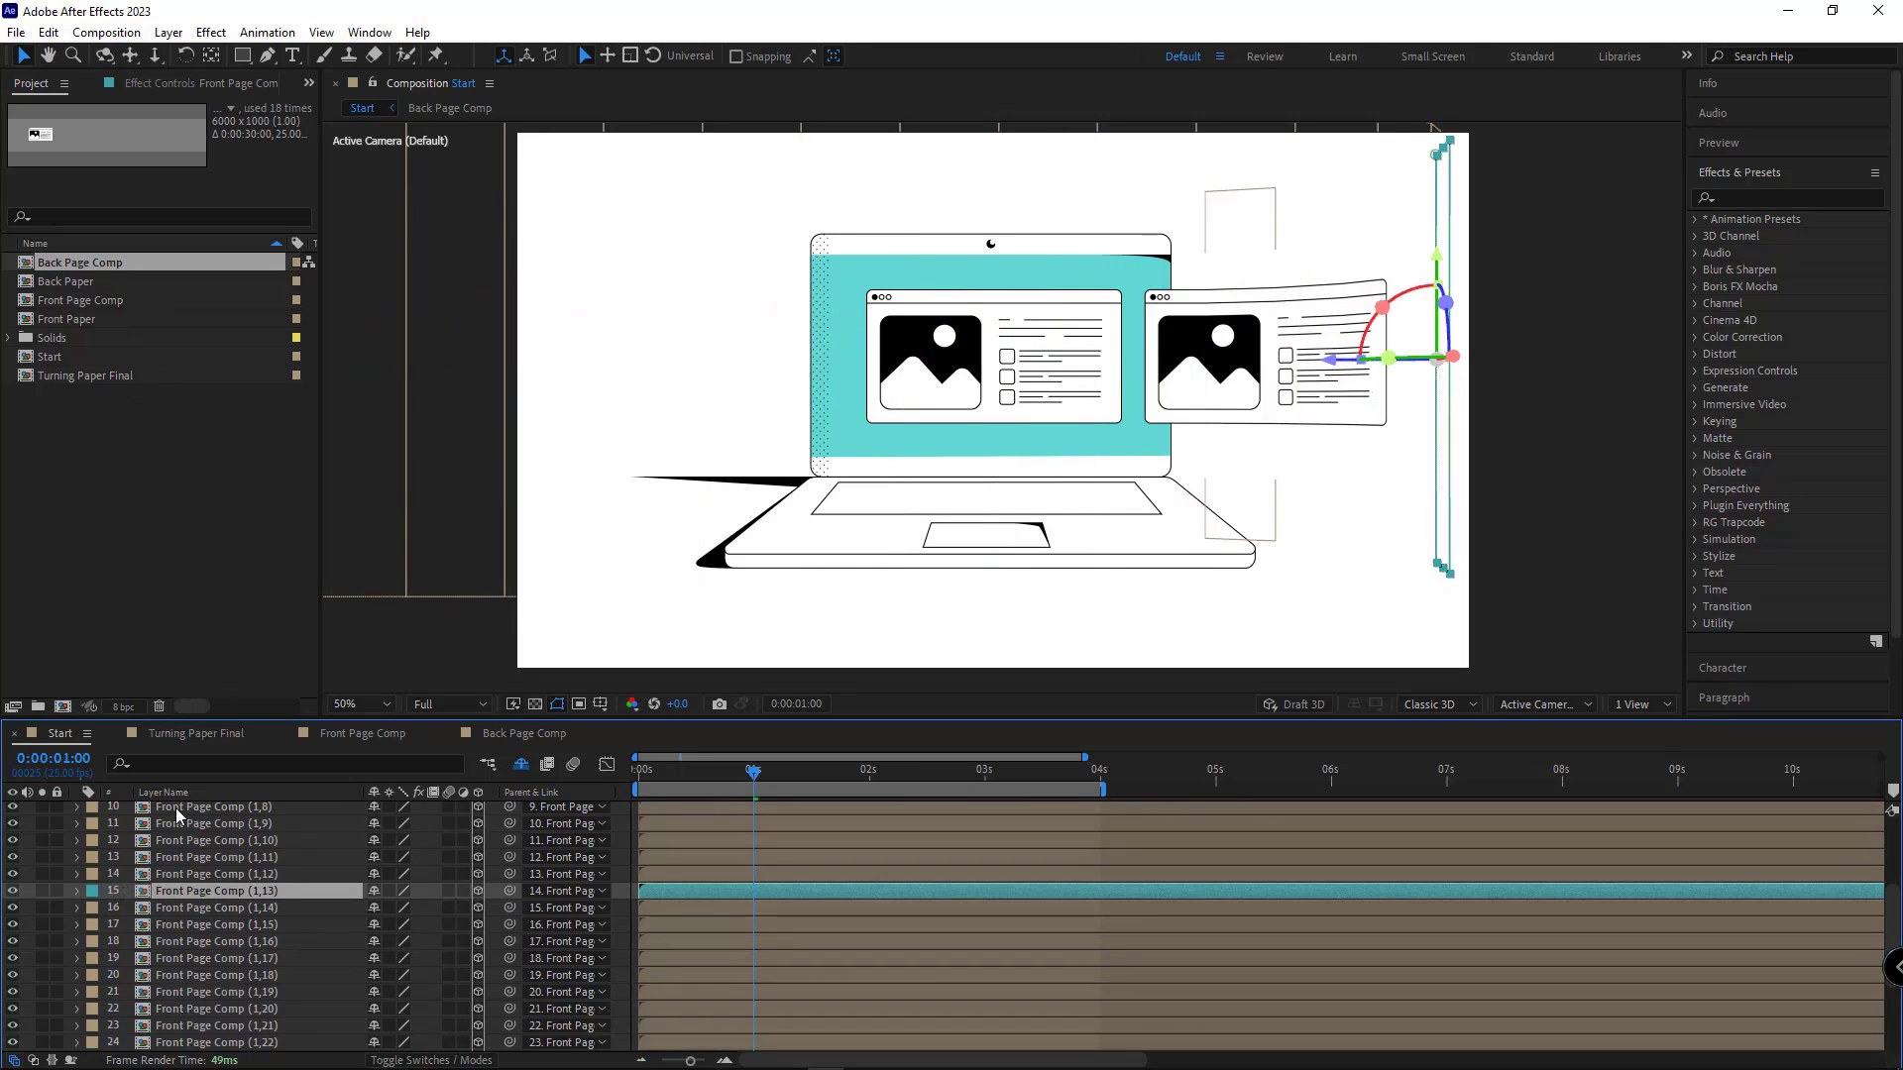
pyautogui.click(154, 793)
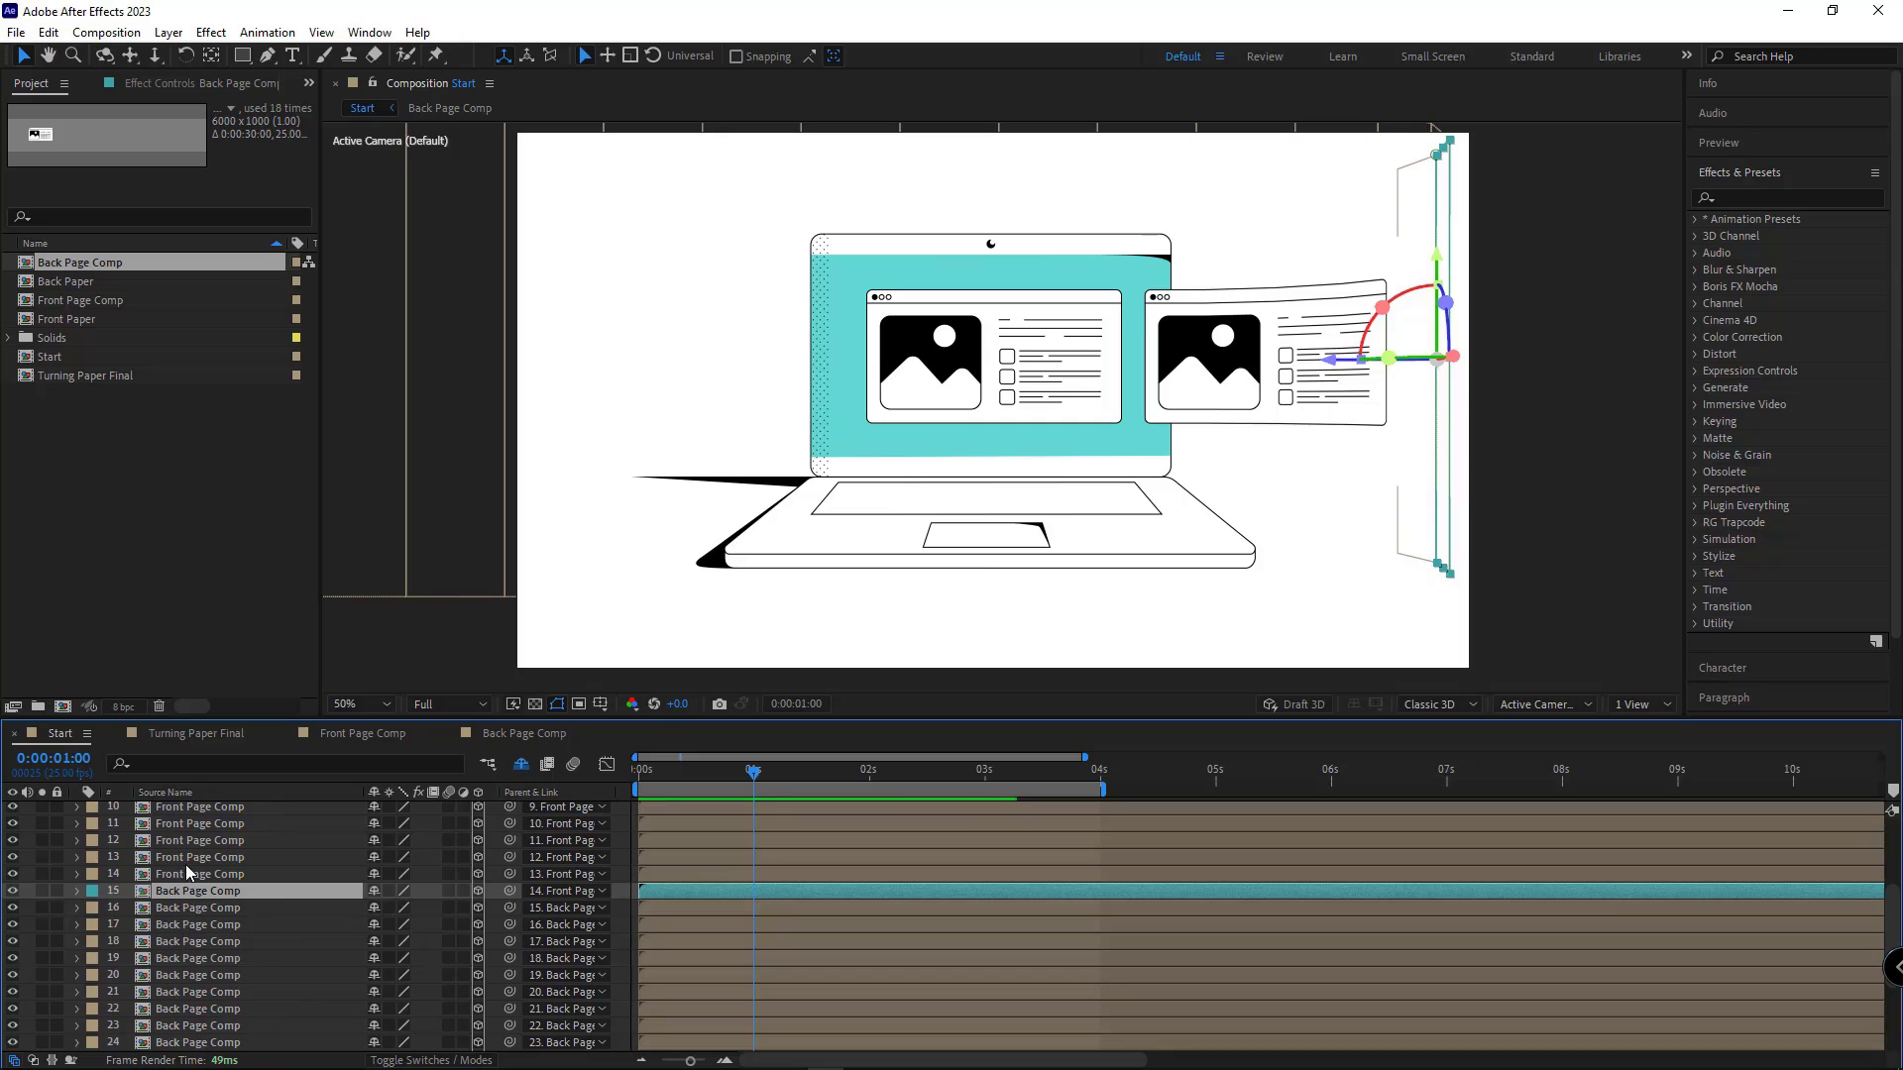
pyautogui.hotkey('ctrl', 'w')
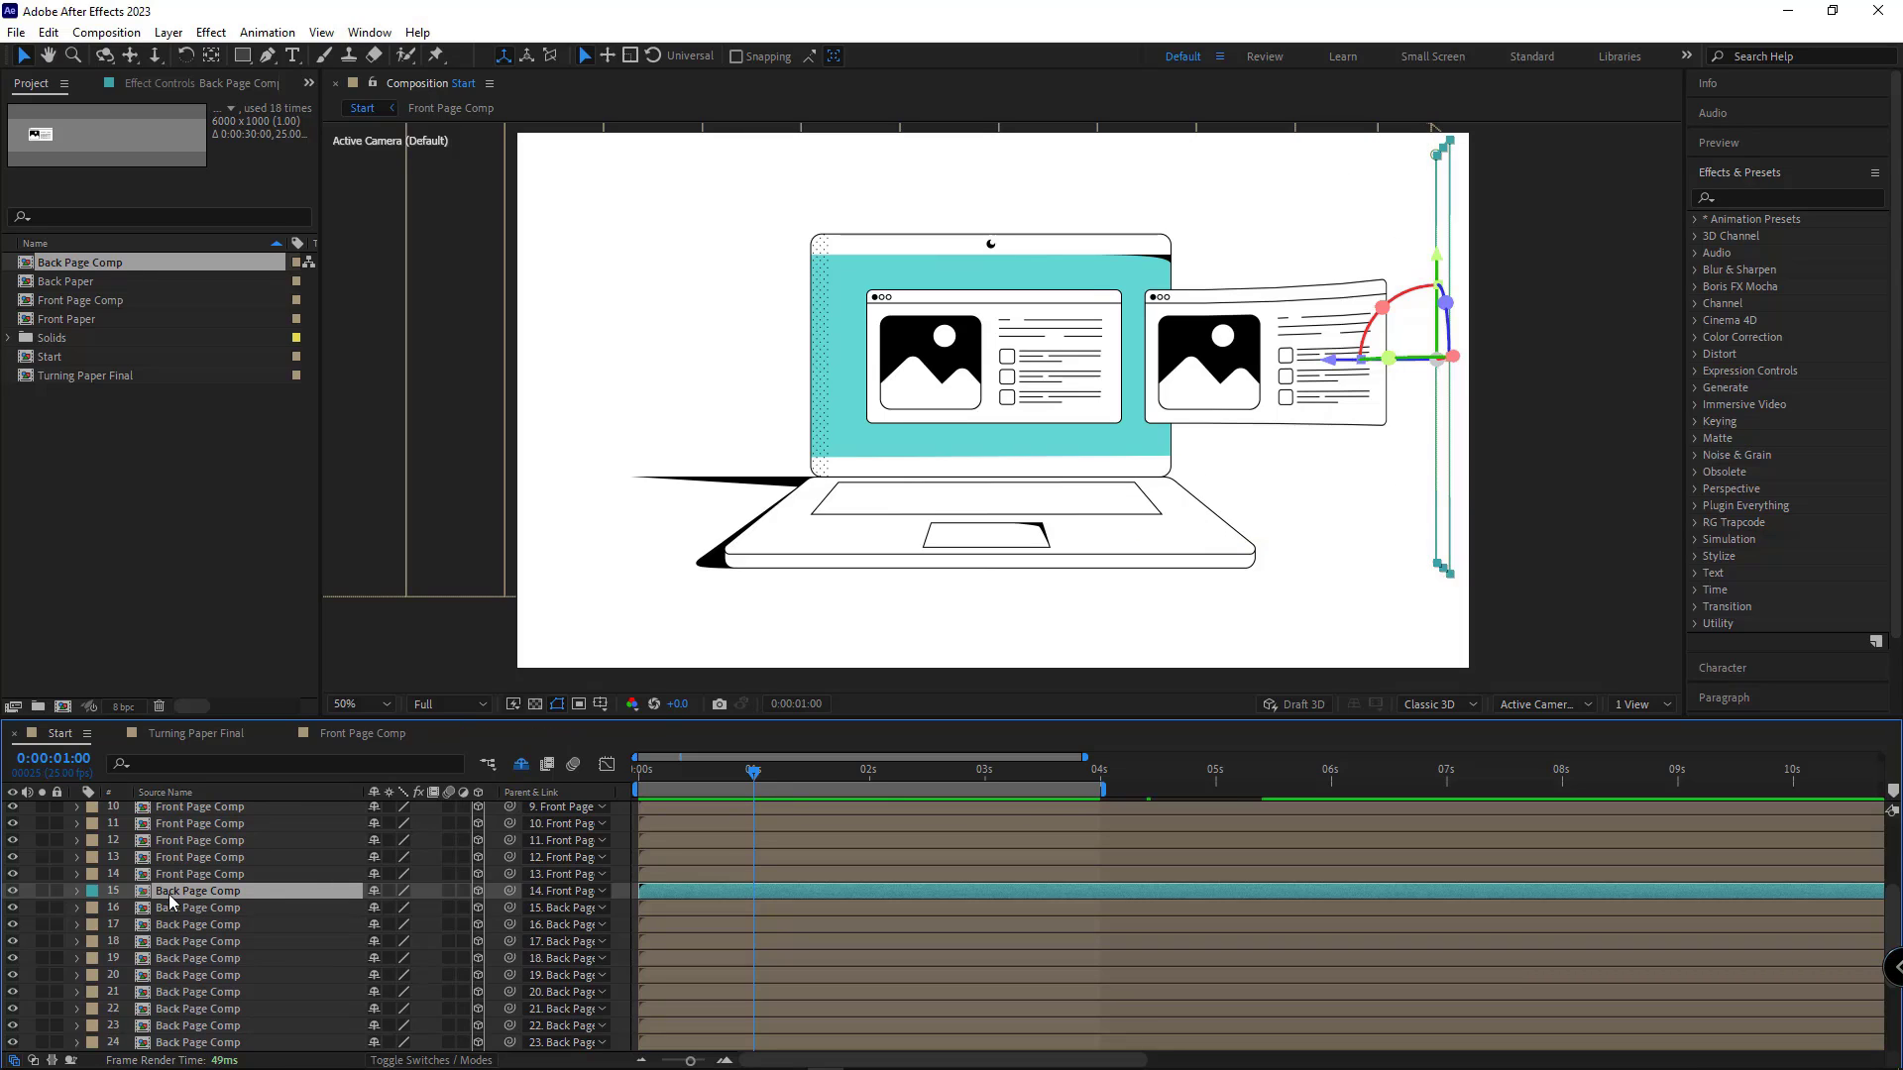
# Step: Open Back Page Comp, solo the Back Page code-window layer, and cut it
pyautogui.doubleClick(169, 894)
pyautogui.scroll(5, 167, 977)
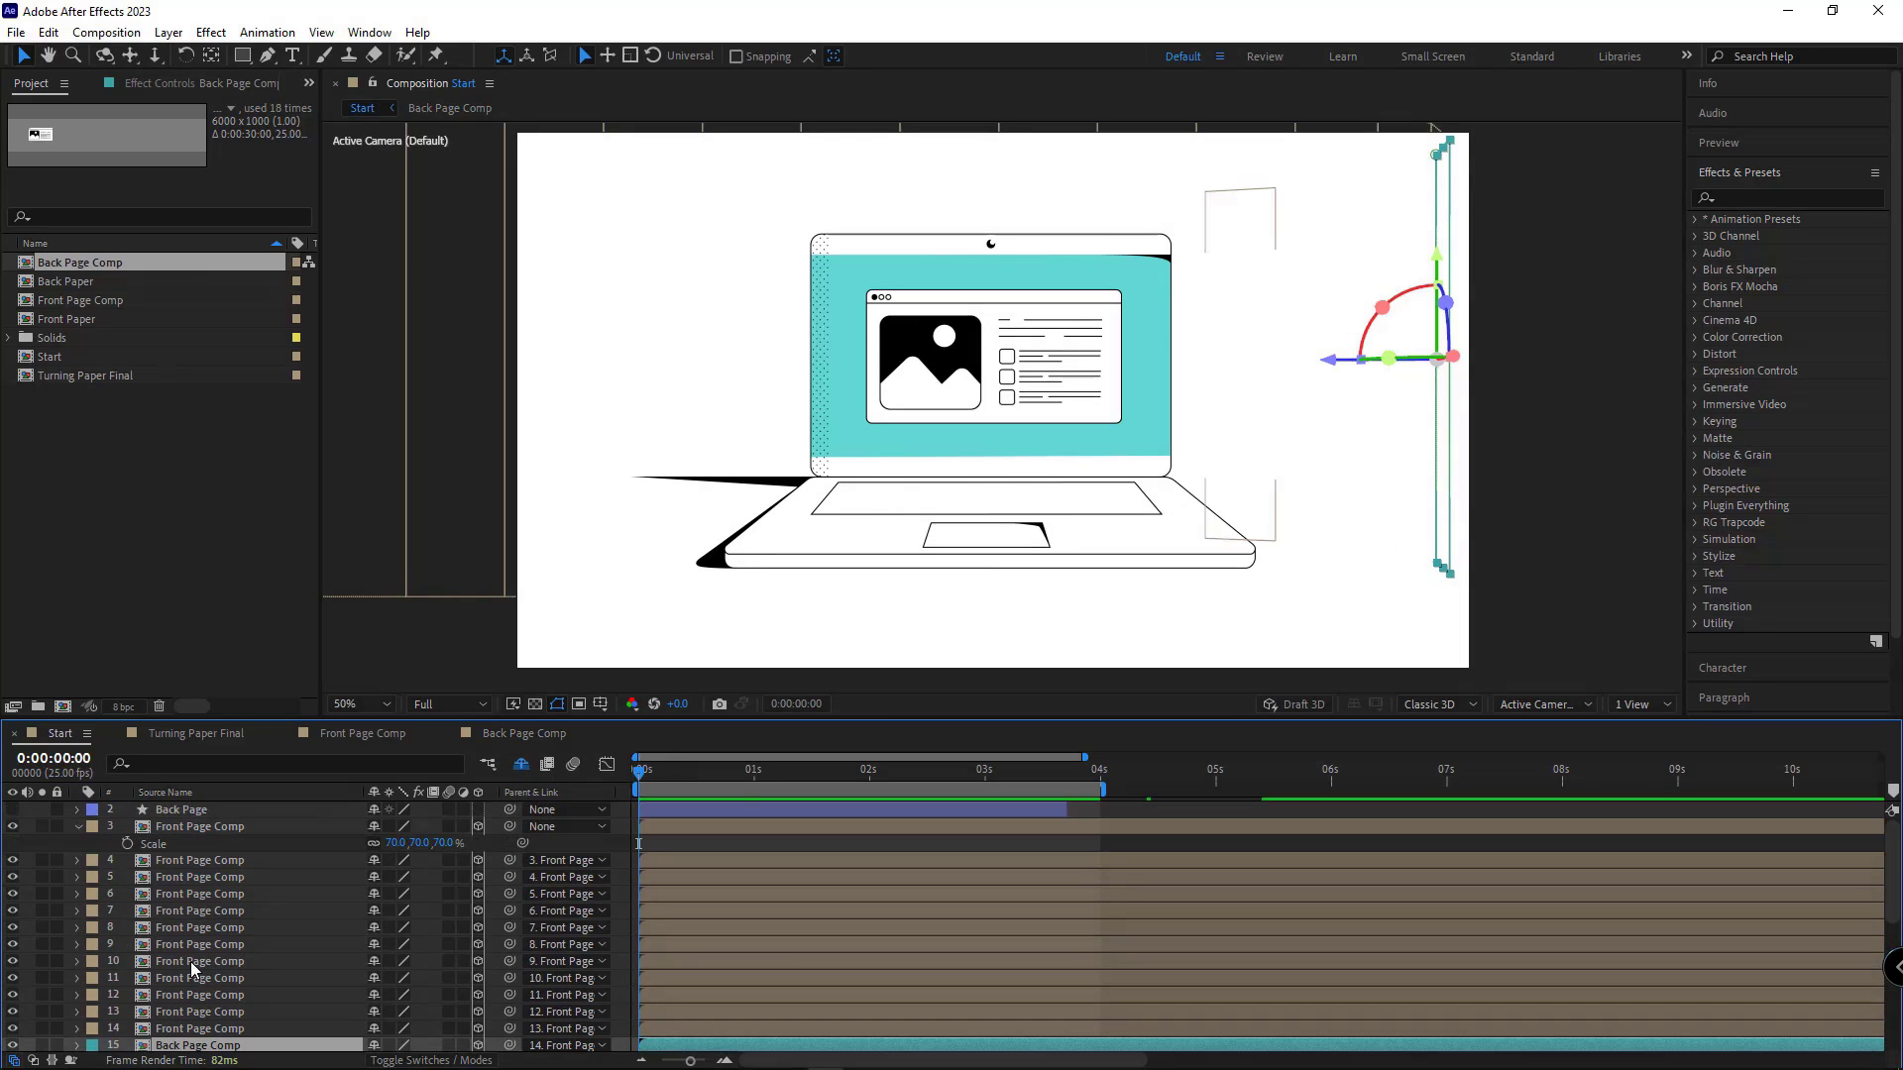
pyautogui.click(48, 810)
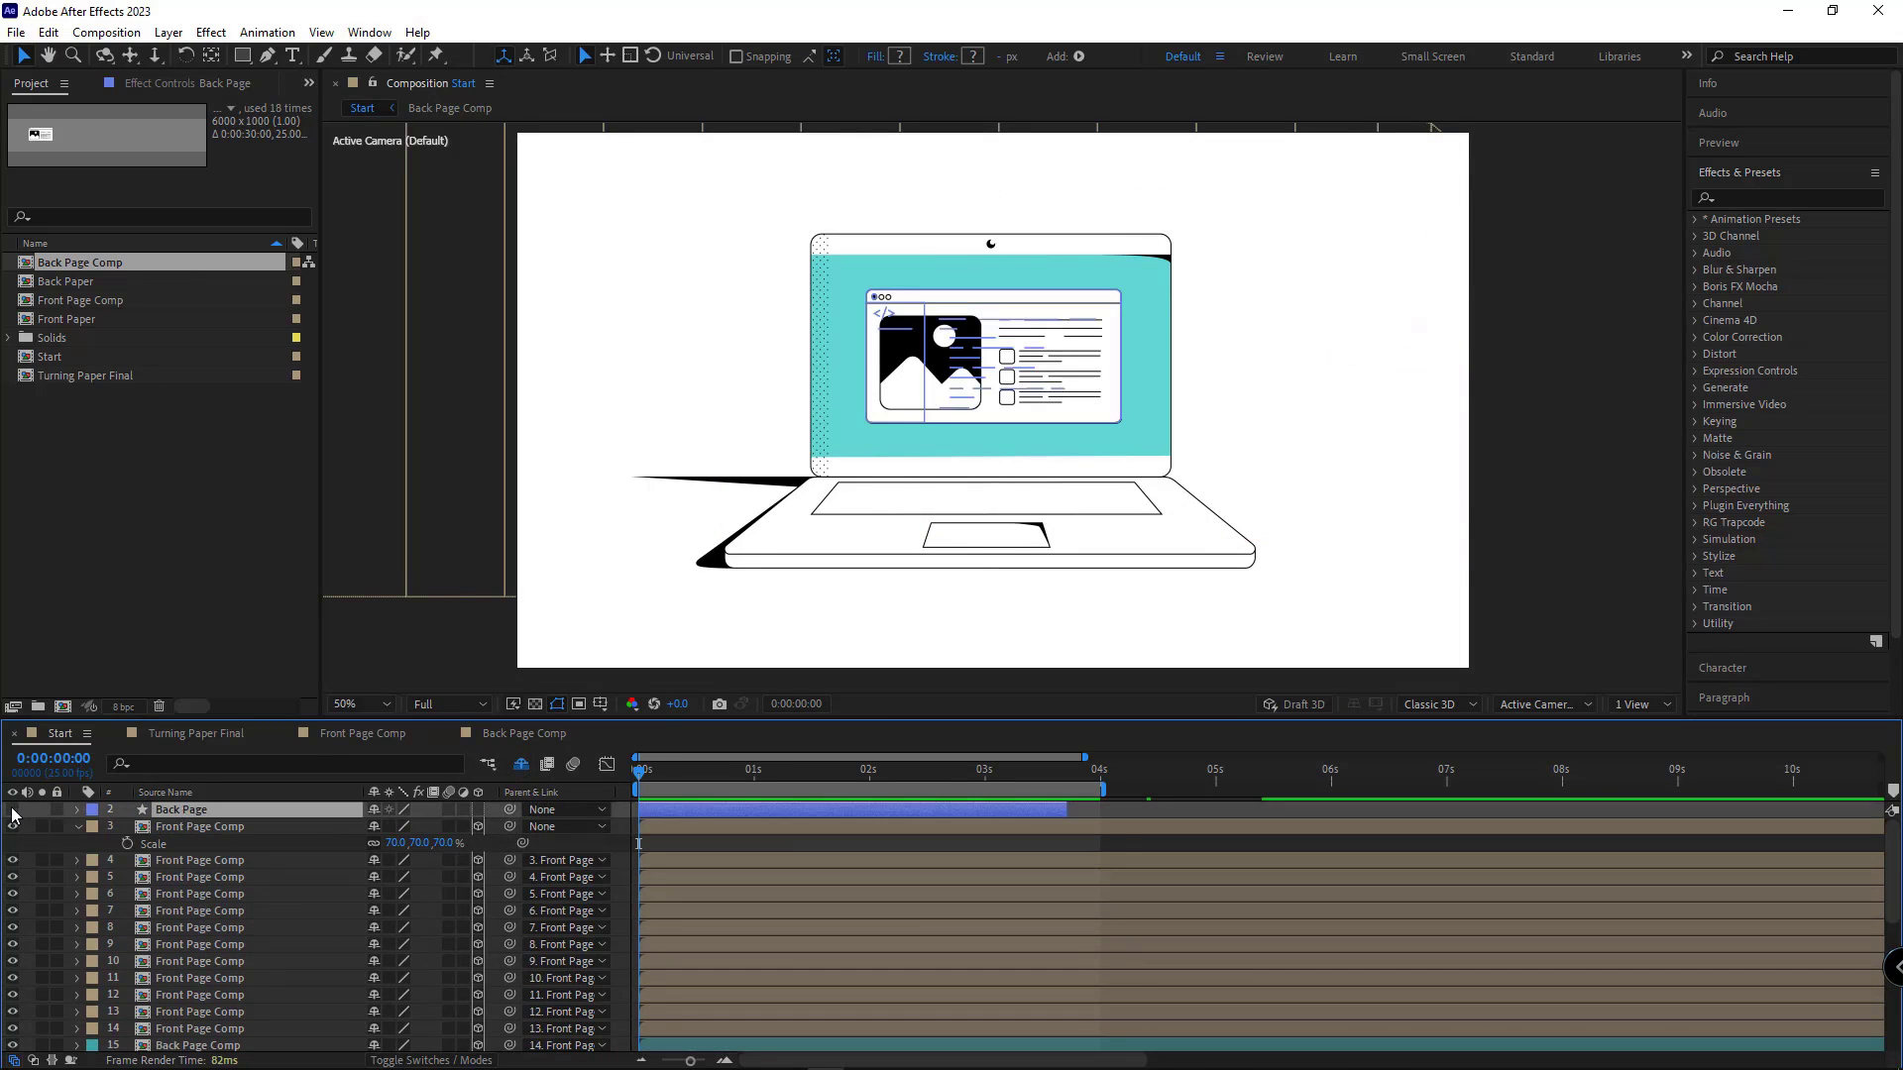
pyautogui.click(41, 809)
pyautogui.hotkey('ctrl', 'x')
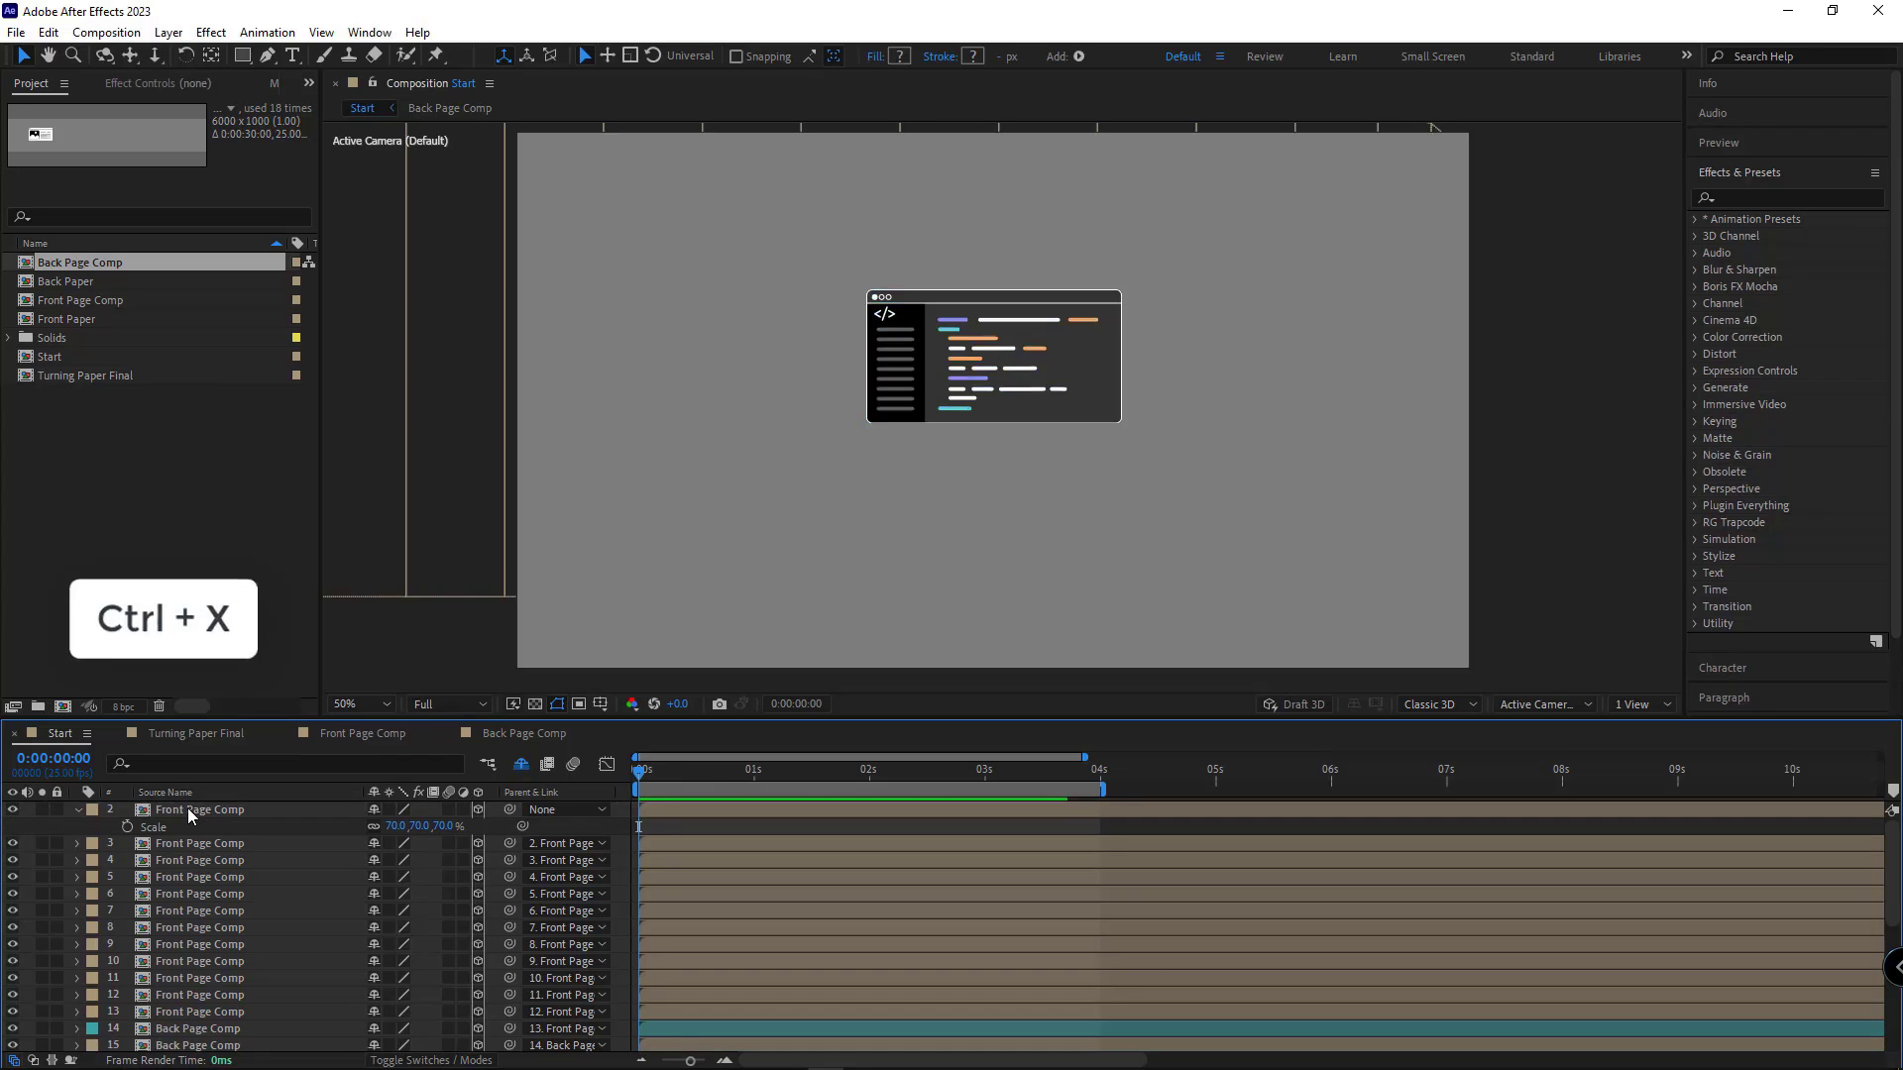
# Step: Paste the Back Page layer into Back Page Comp, unsolo it, and set its Scale to 143%
pyautogui.click(513, 735)
pyautogui.hotkey('ctrl', 'v')
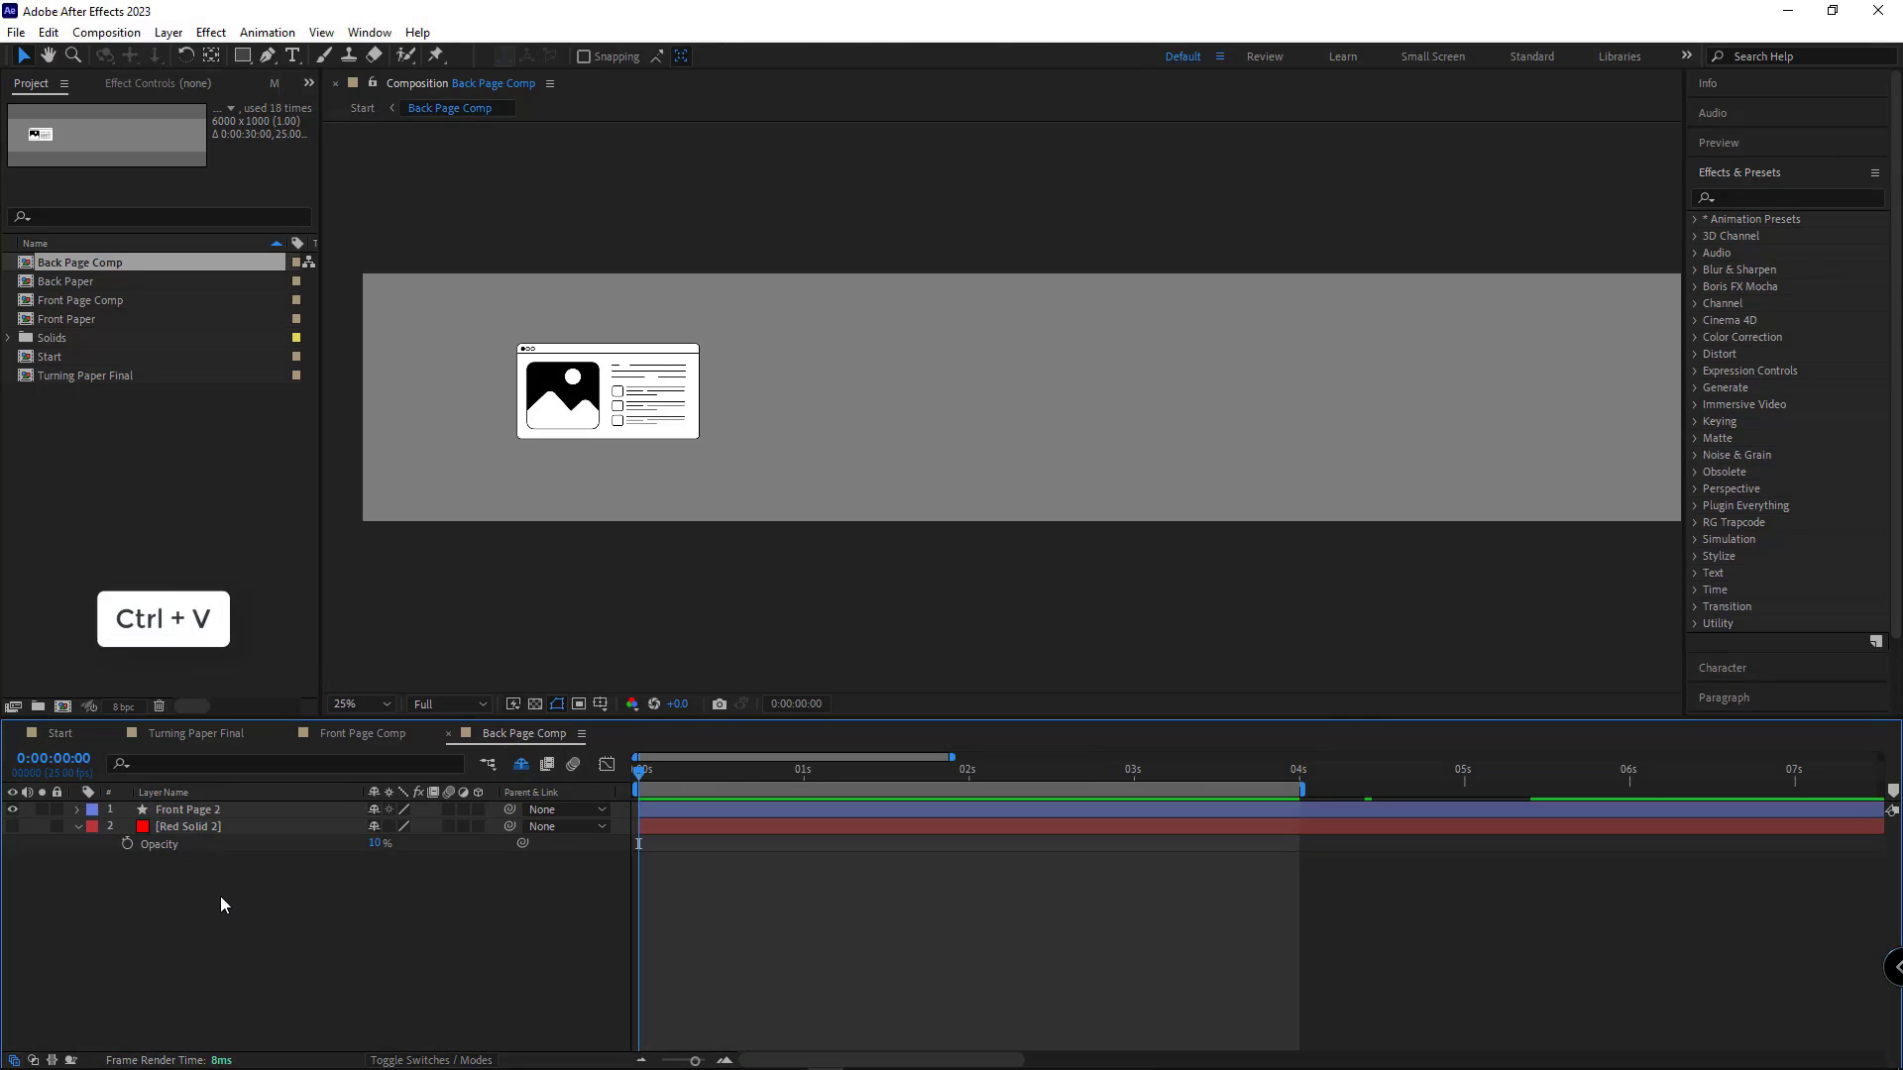
pyautogui.scroll(2, 624, 515)
pyautogui.moveTo(803, 503); pyautogui.dragTo(1160, 532)
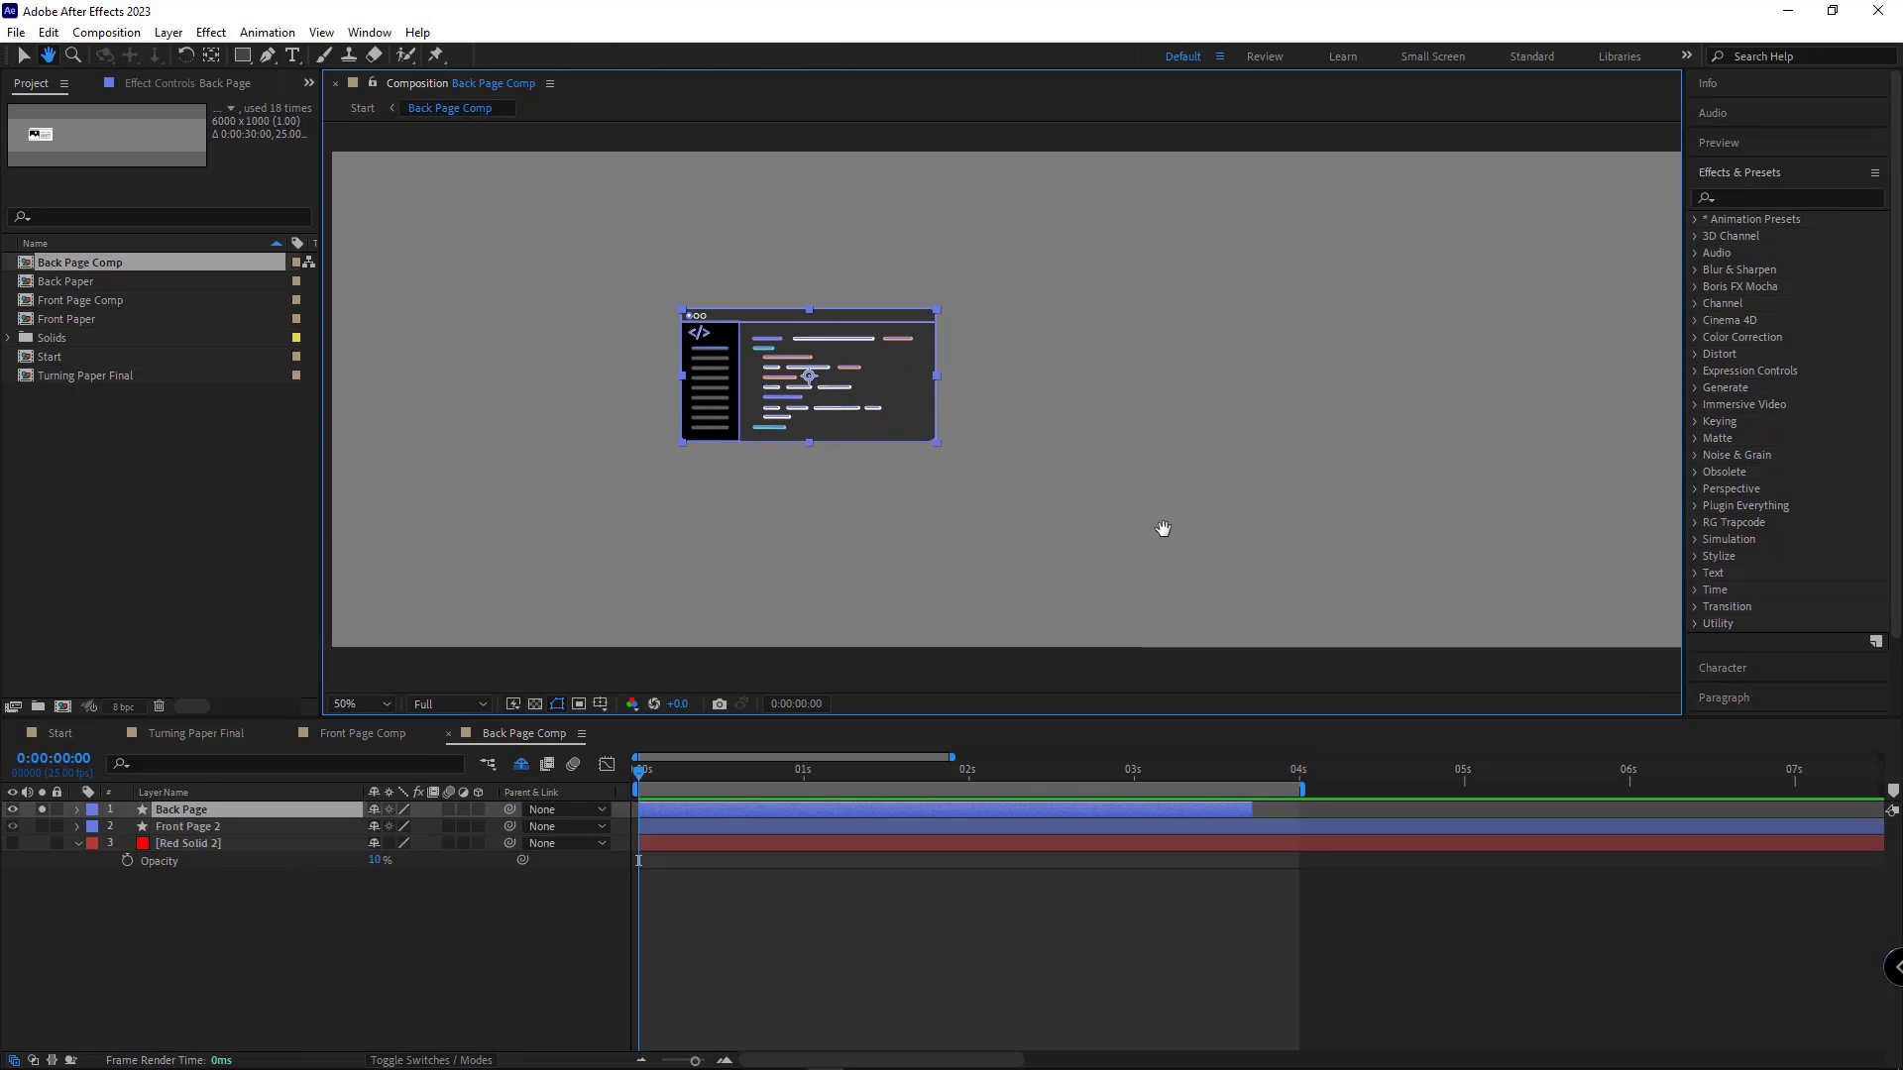
pyautogui.click(42, 809)
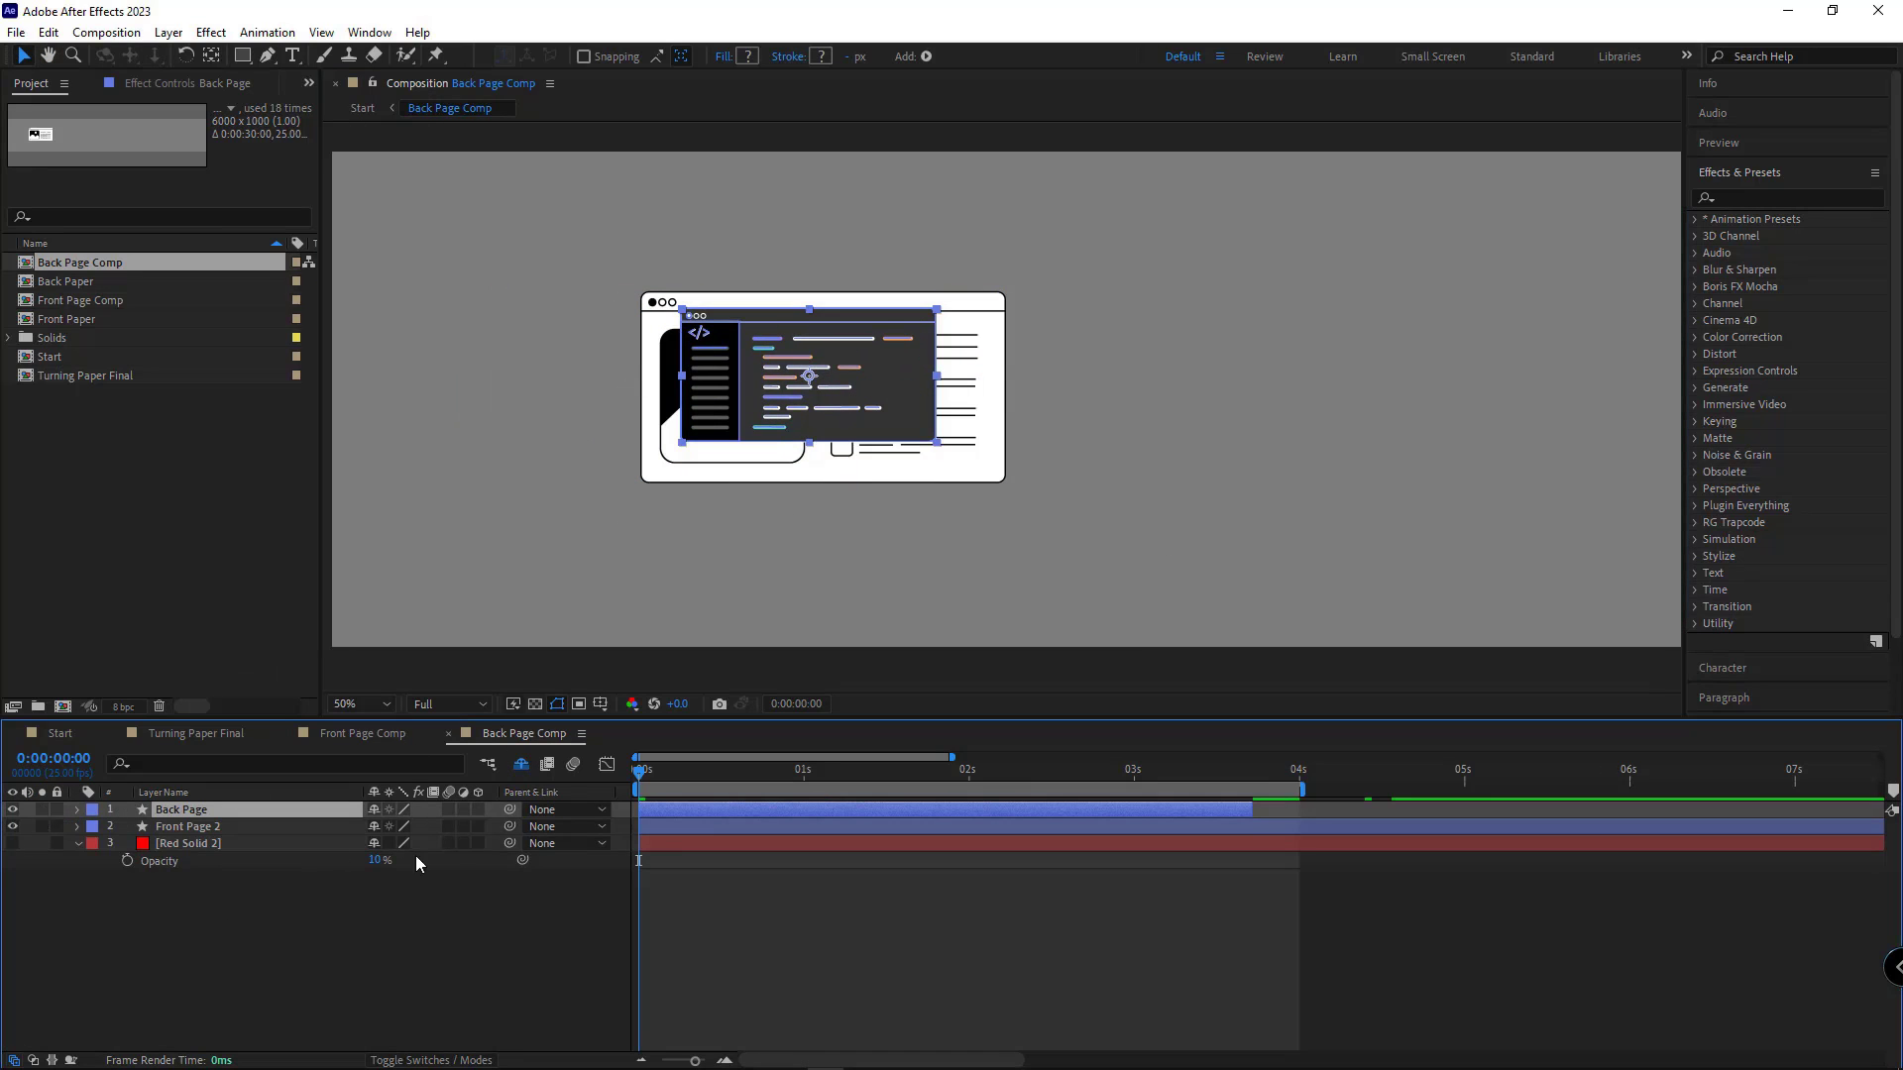
pyautogui.hotkey('ctrl', 'shift', 'Down')
pyautogui.press('s')
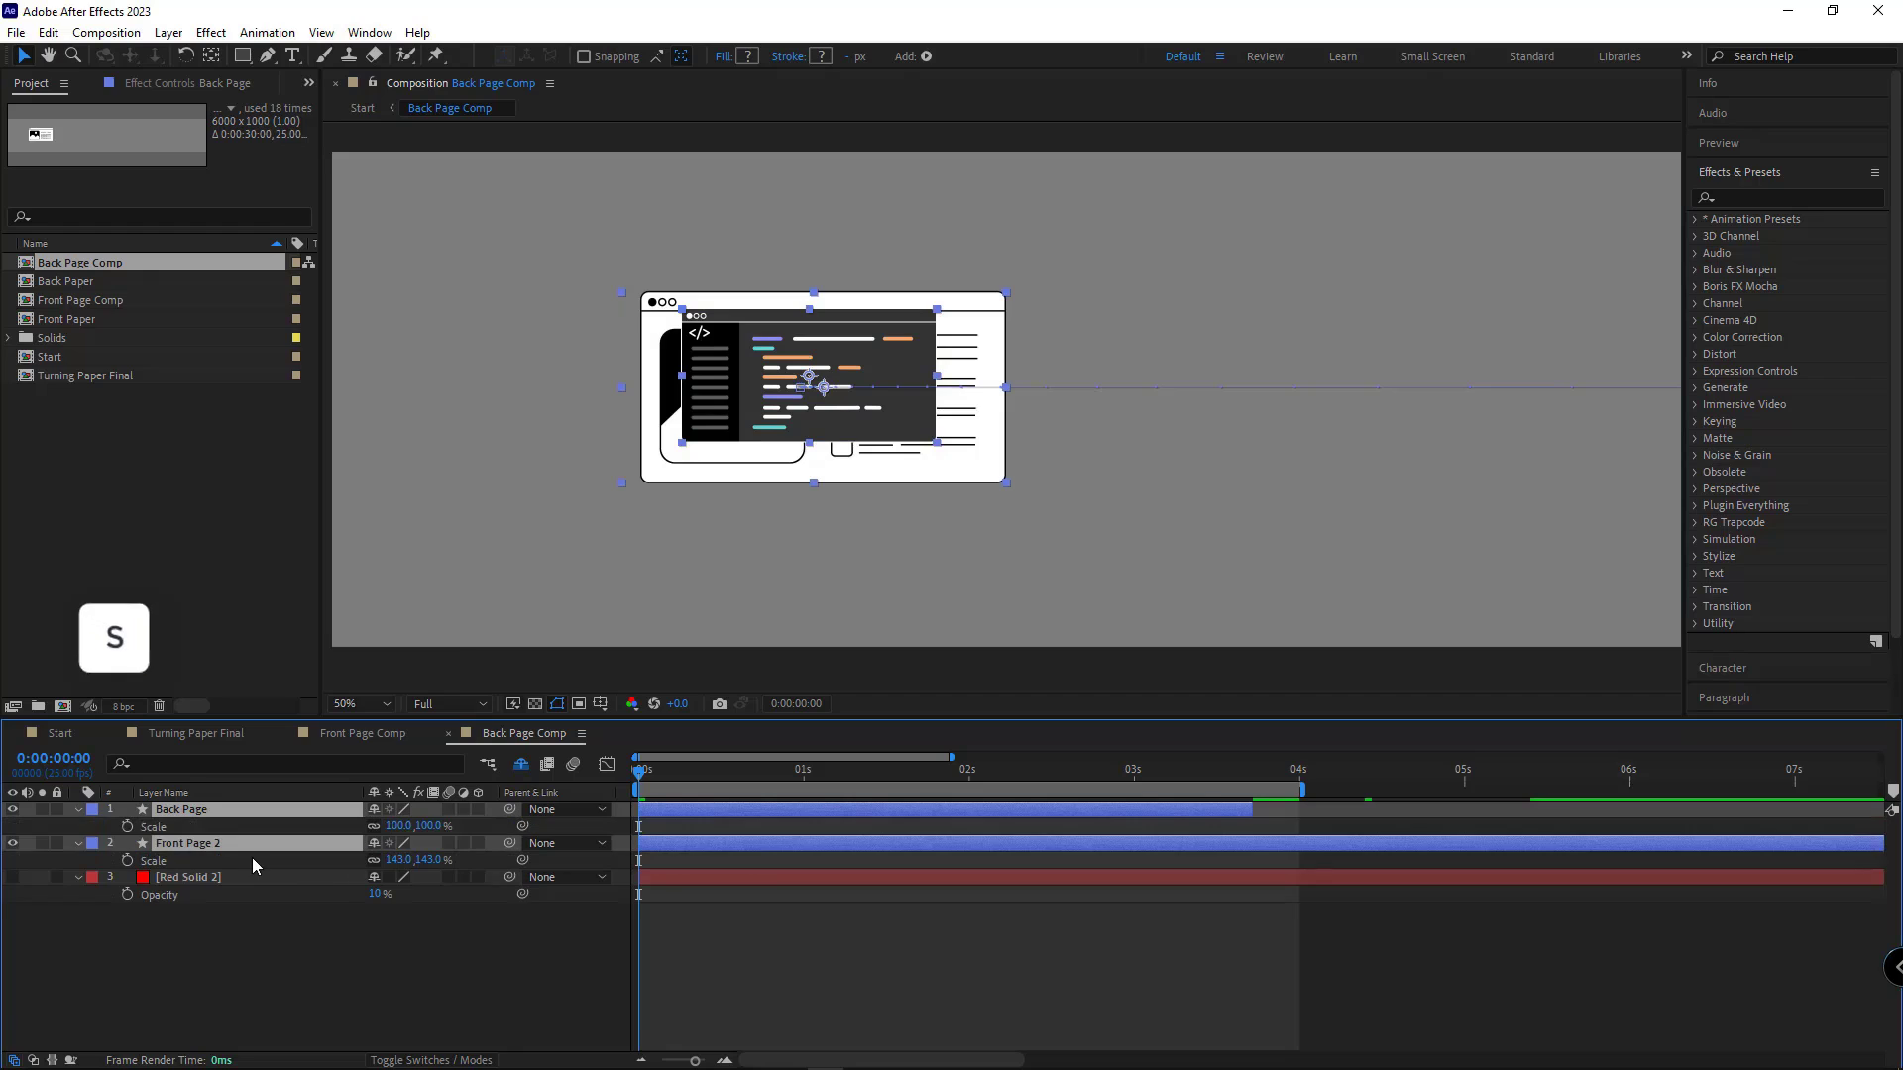
pyautogui.hotkey('shift', 'p')
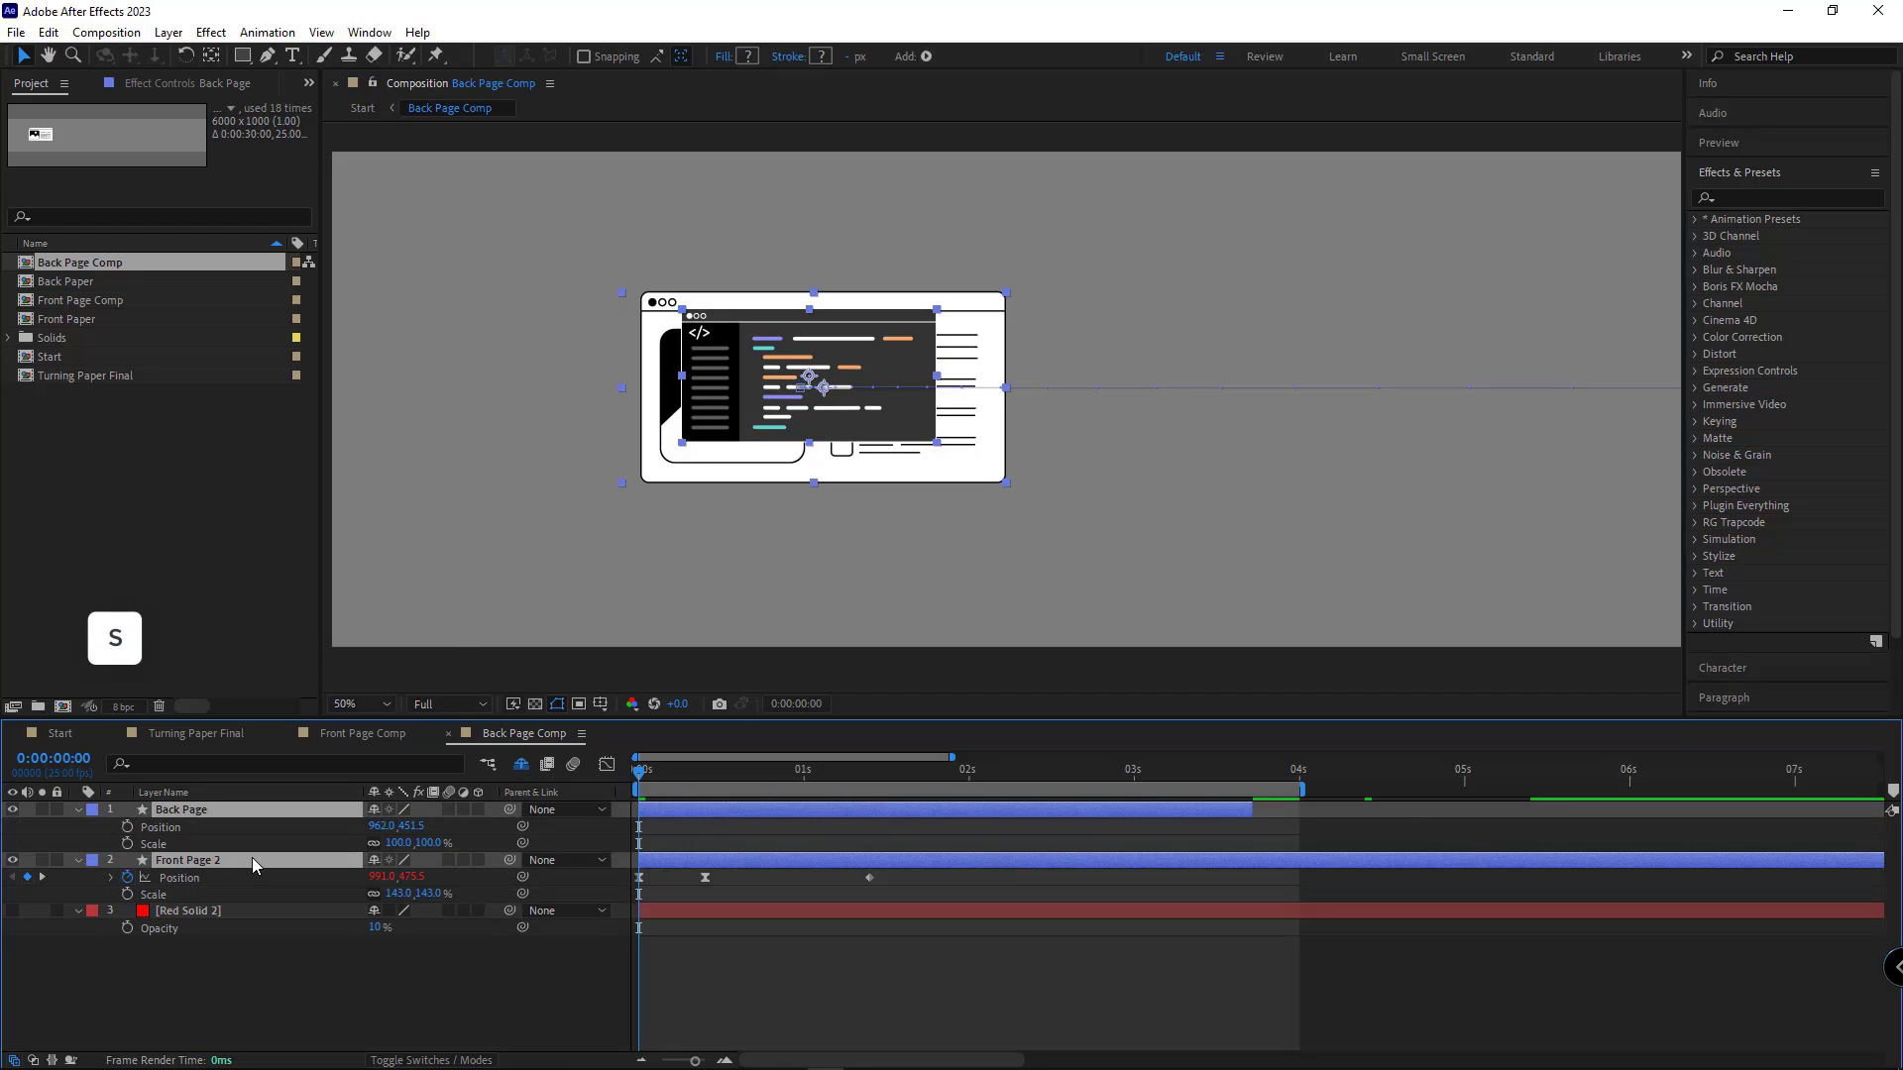
pyautogui.click(380, 989)
pyautogui.click(399, 897)
pyautogui.click(399, 842)
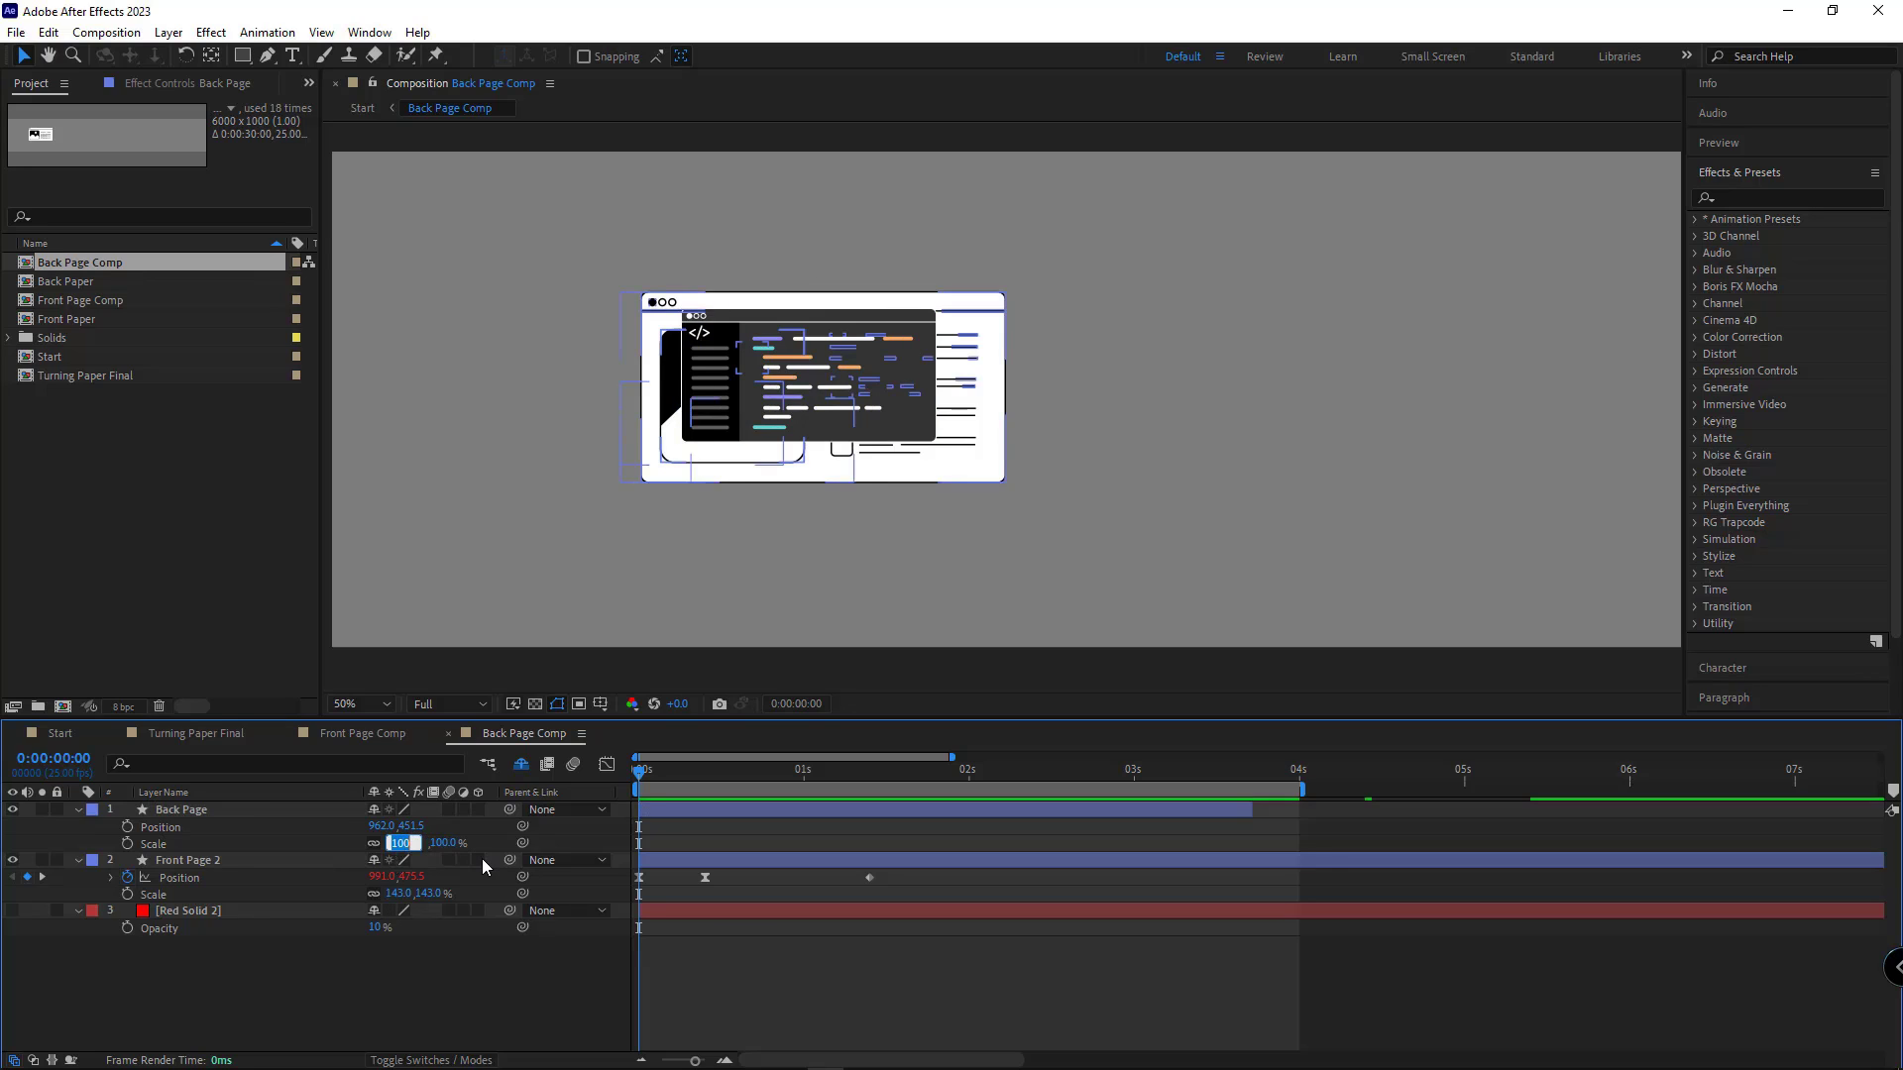
pyautogui.write('143')
pyautogui.press('Return')
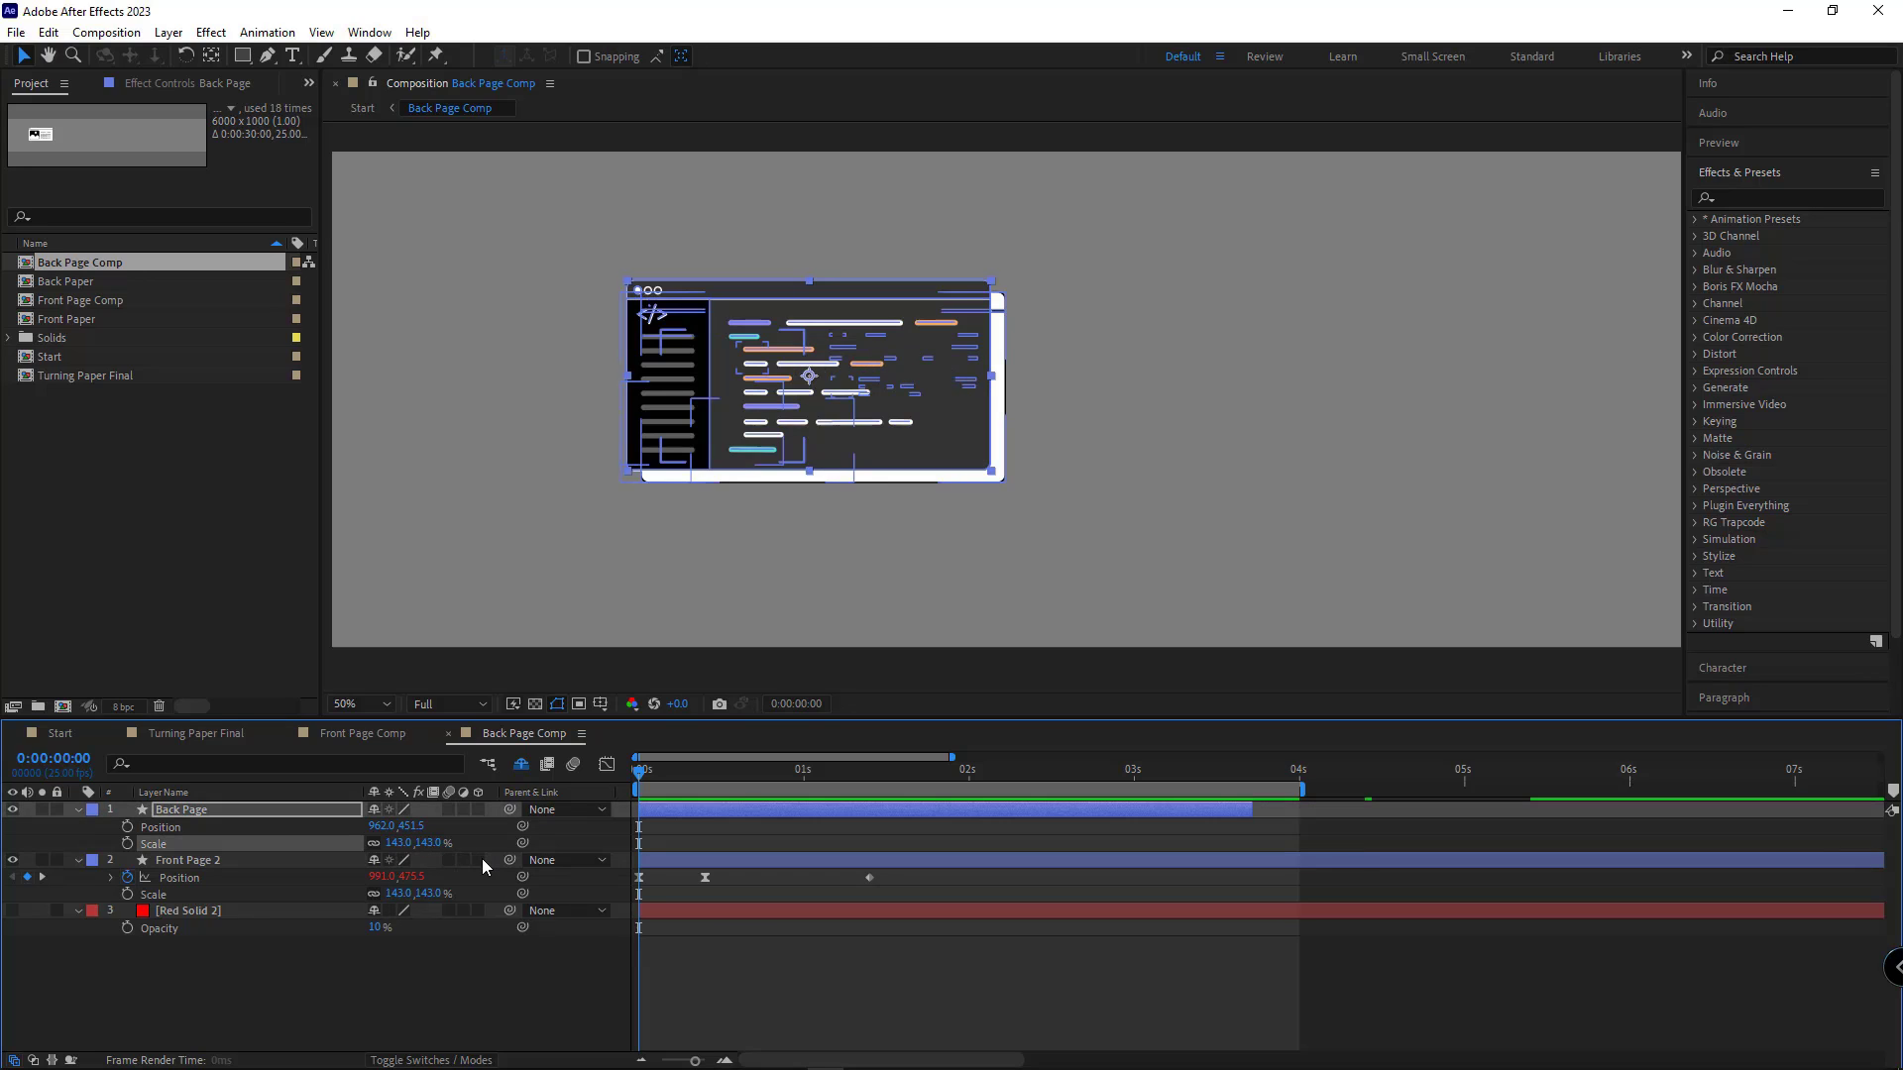
pyautogui.click(719, 950)
# Step: Copy Front Page 2's Position keyframes onto Back Page, then delete Front Page 2
pyautogui.moveTo(897, 872); pyautogui.dragTo(680, 897)
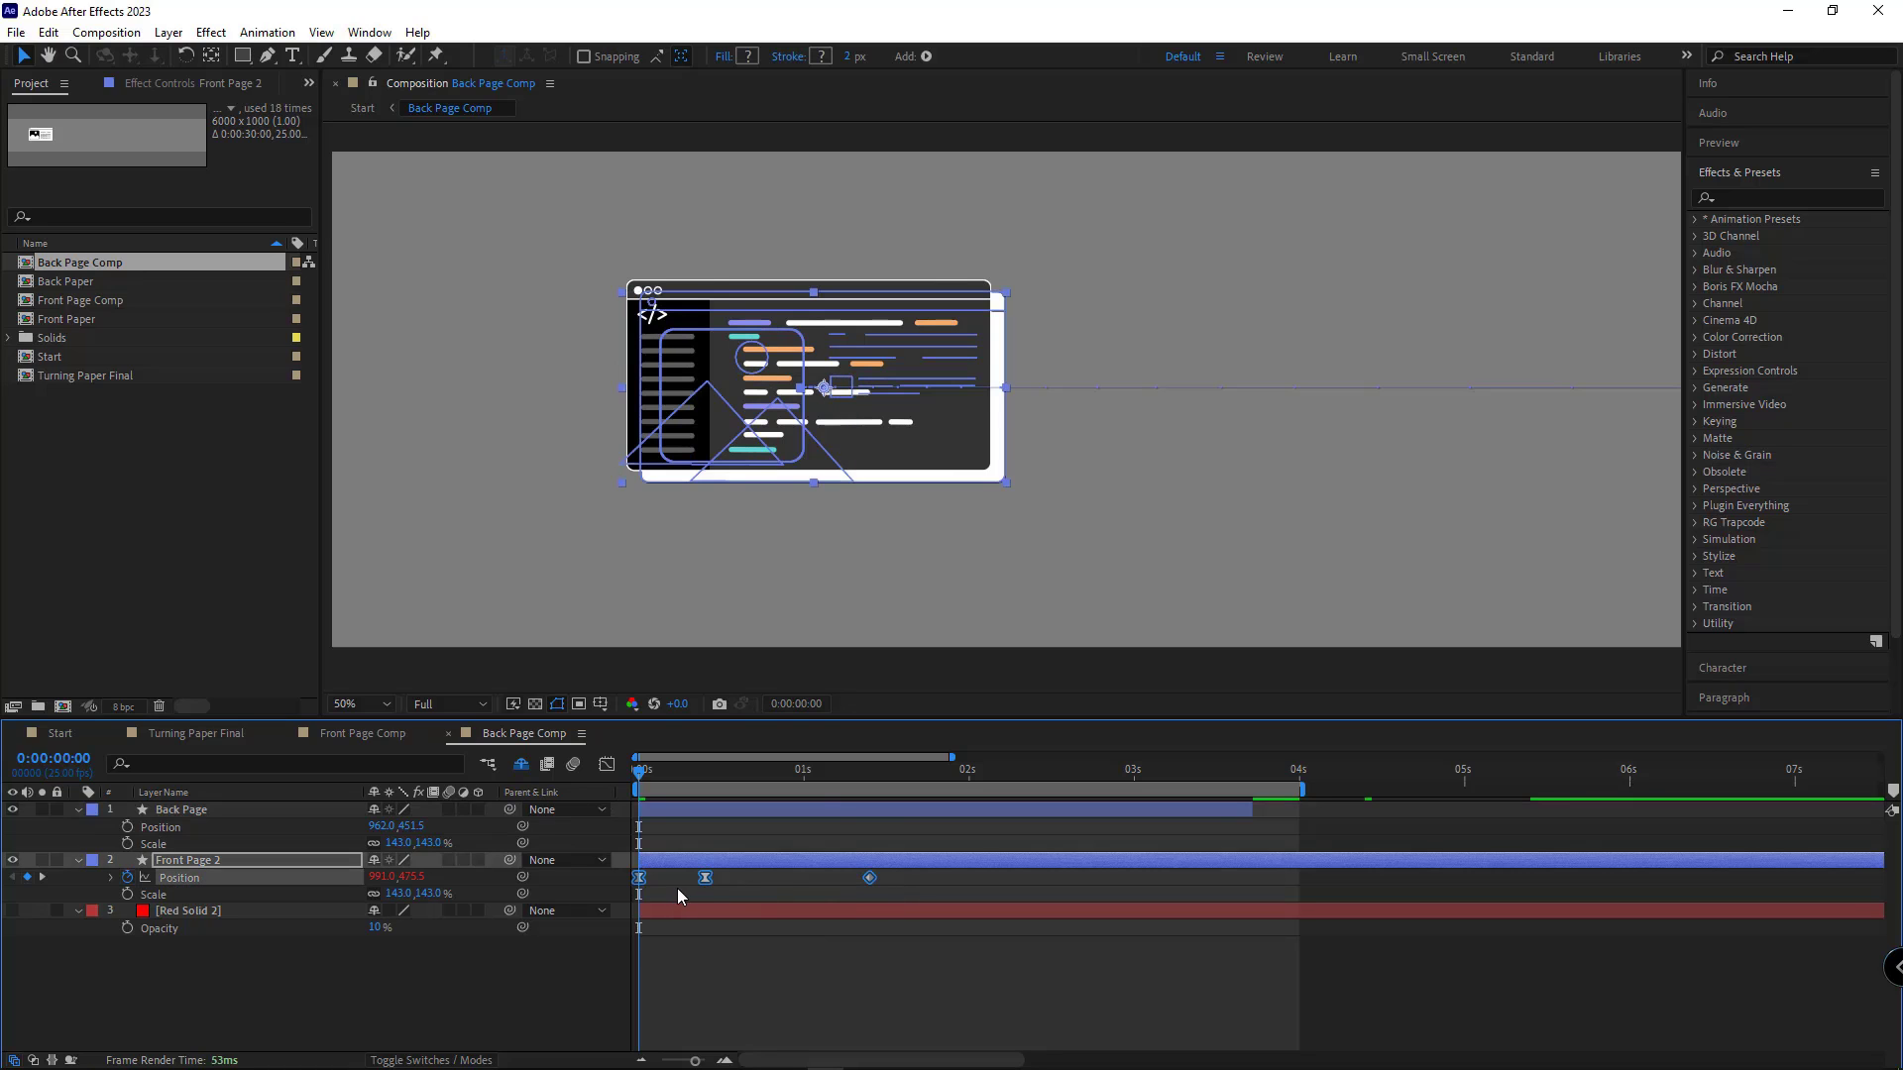
pyautogui.click(292, 809)
pyautogui.click(224, 828)
pyautogui.hotkey('ctrl', 'v')
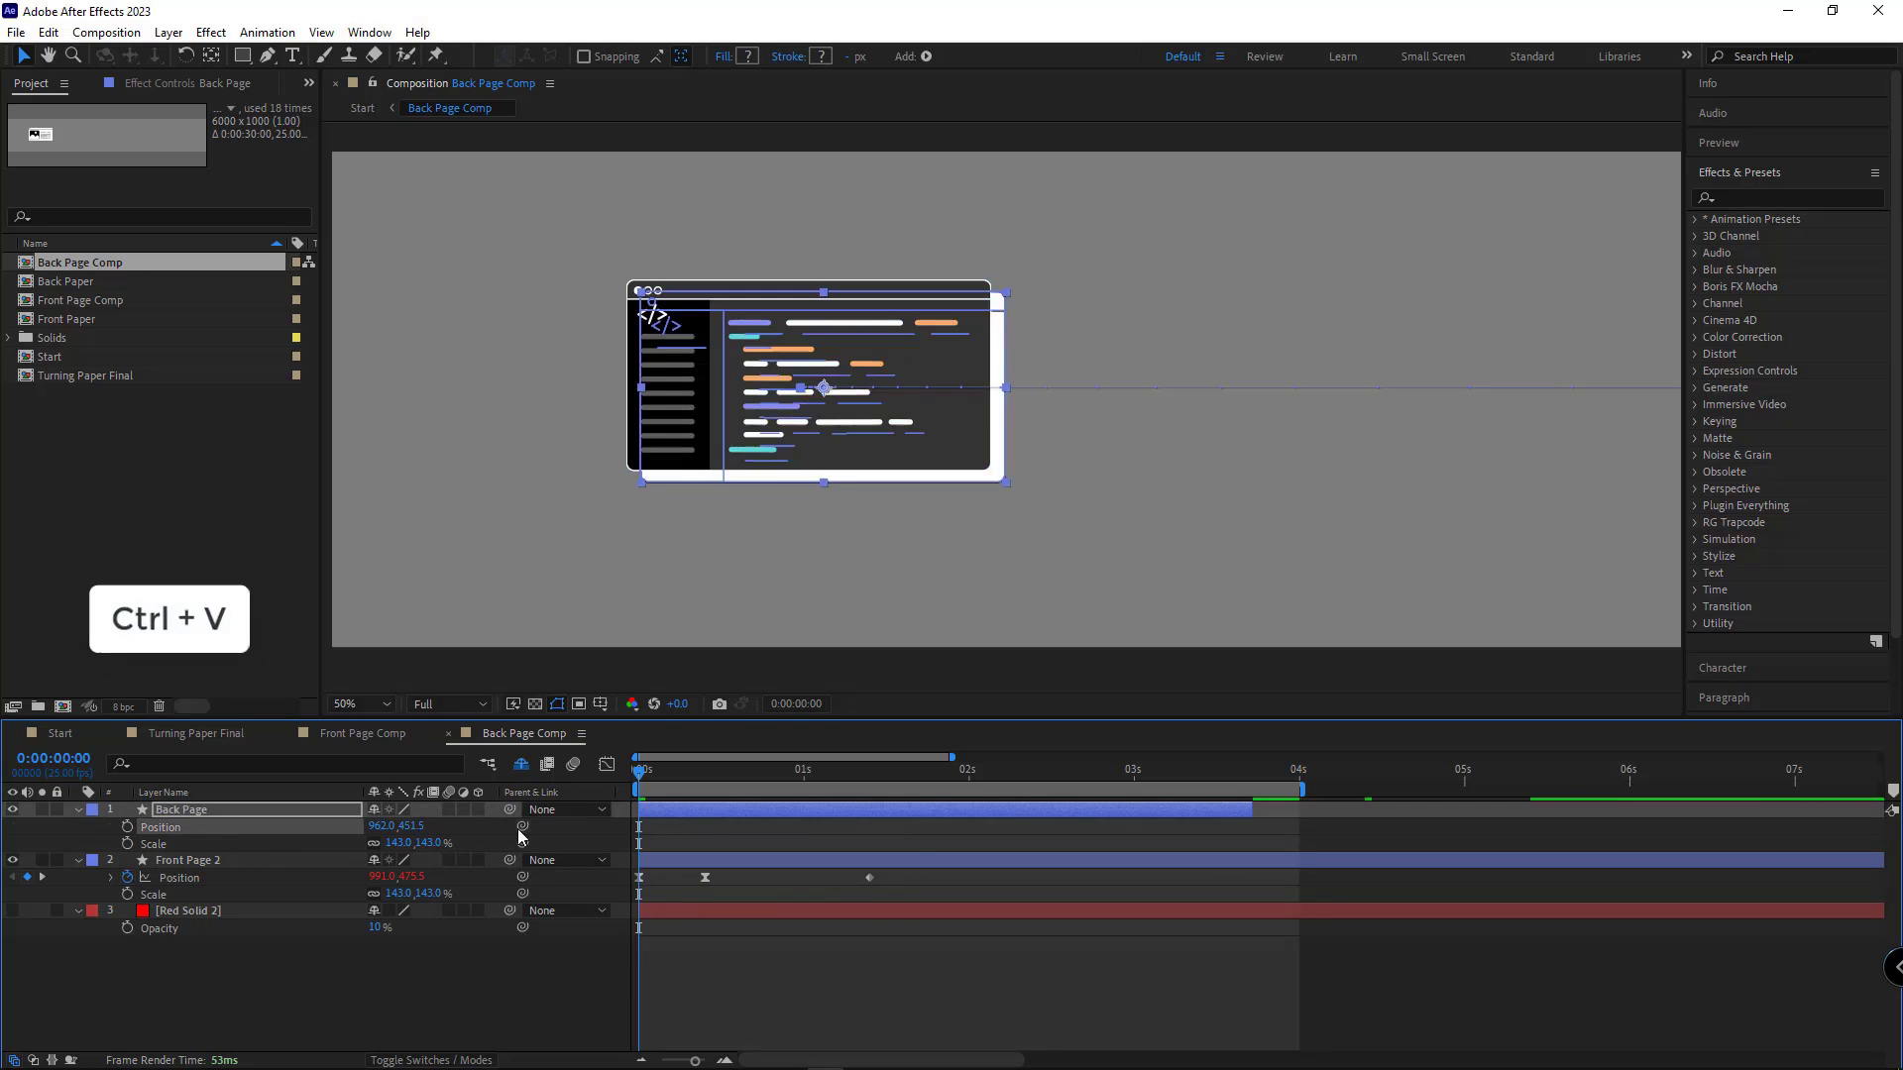
pyautogui.press(',')
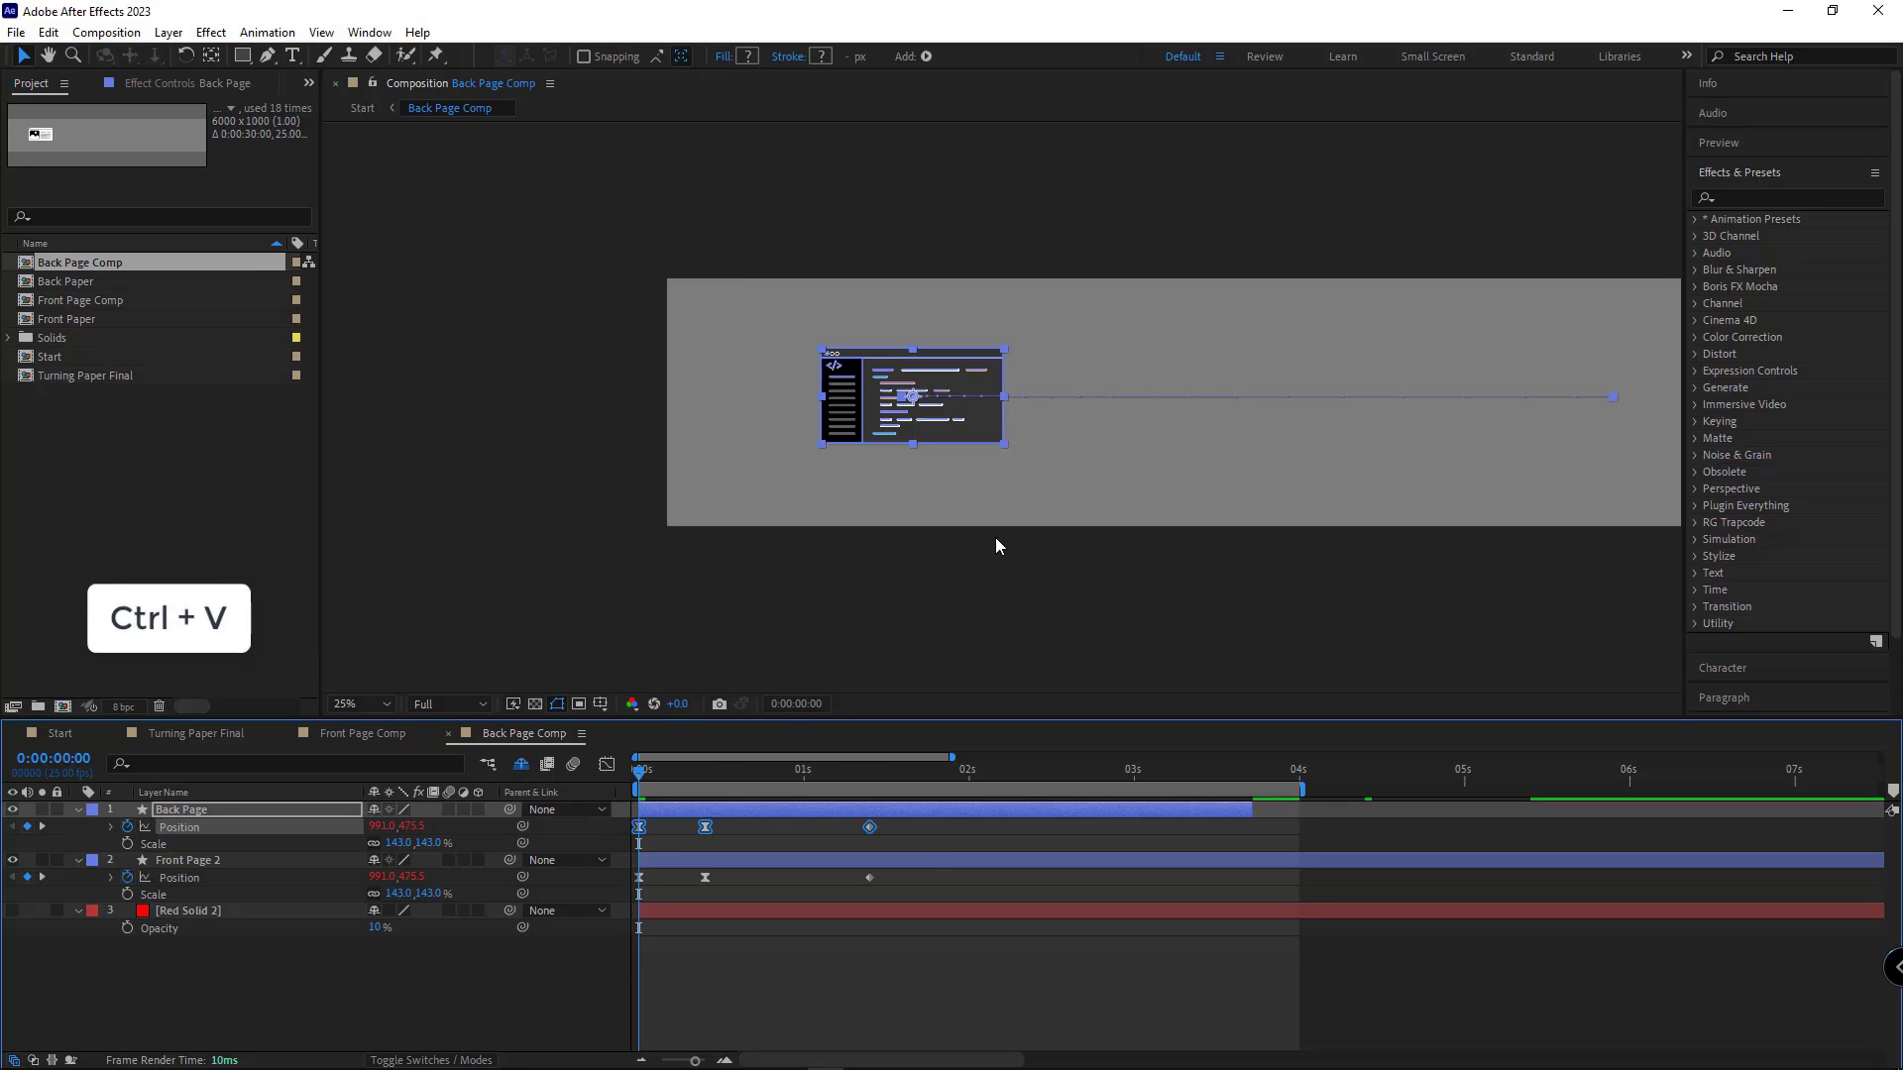
pyautogui.click(451, 976)
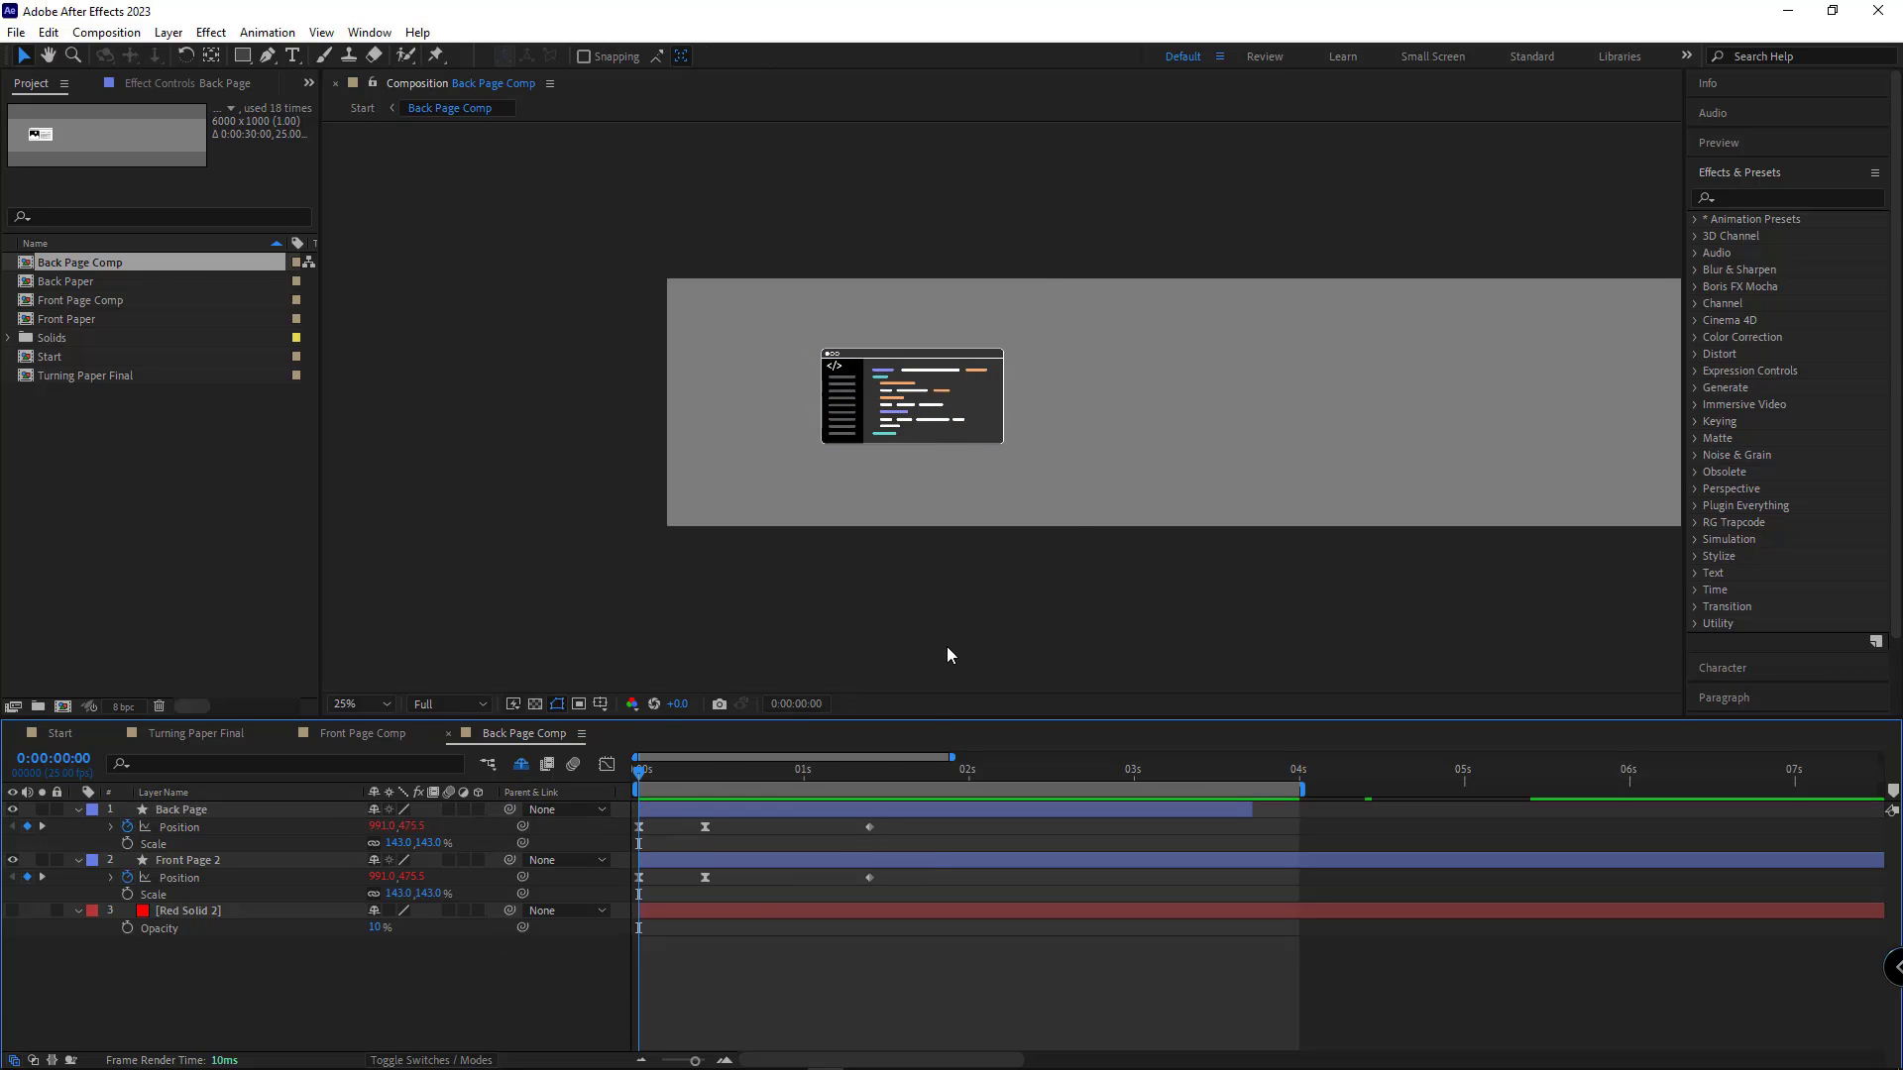
pyautogui.click(212, 862)
pyautogui.press('Delete')
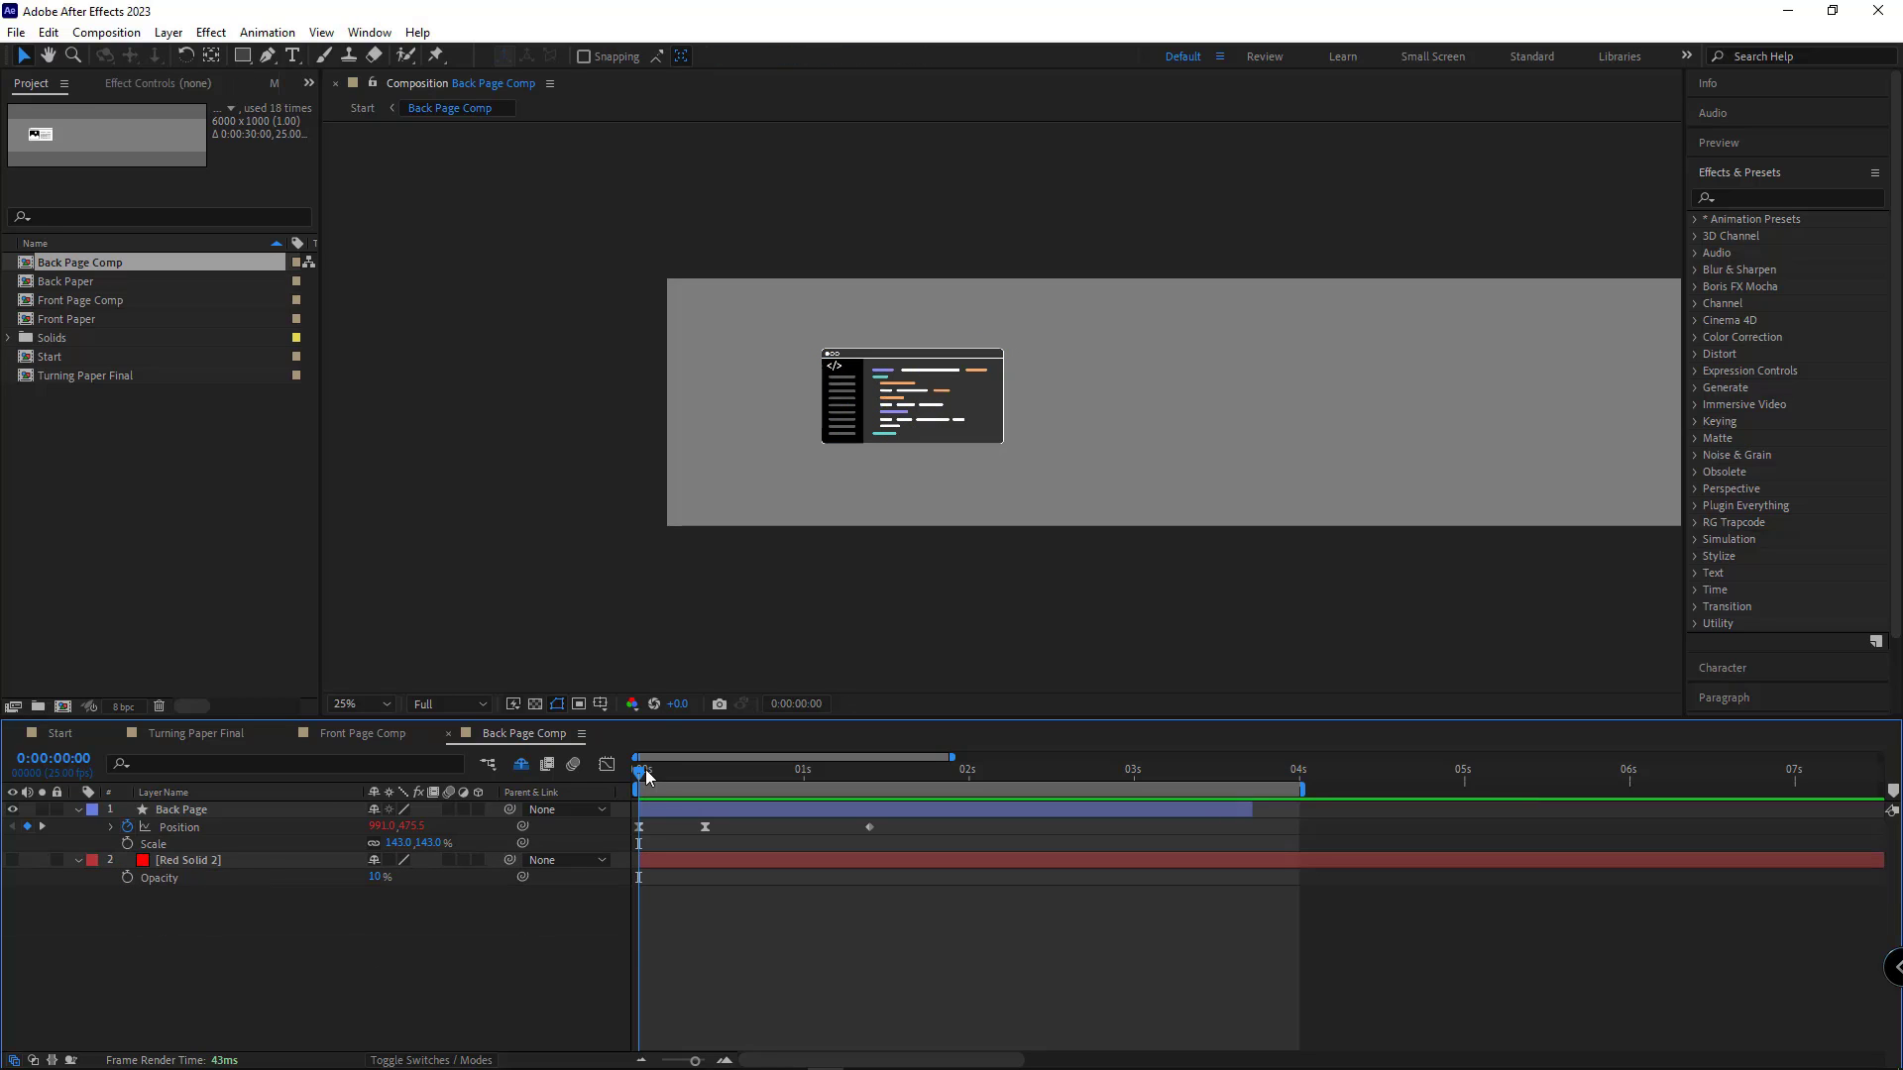
# Step: In the Start composition at 0:00:01:11, select the strip layers 2 through 31
pyautogui.click(59, 741)
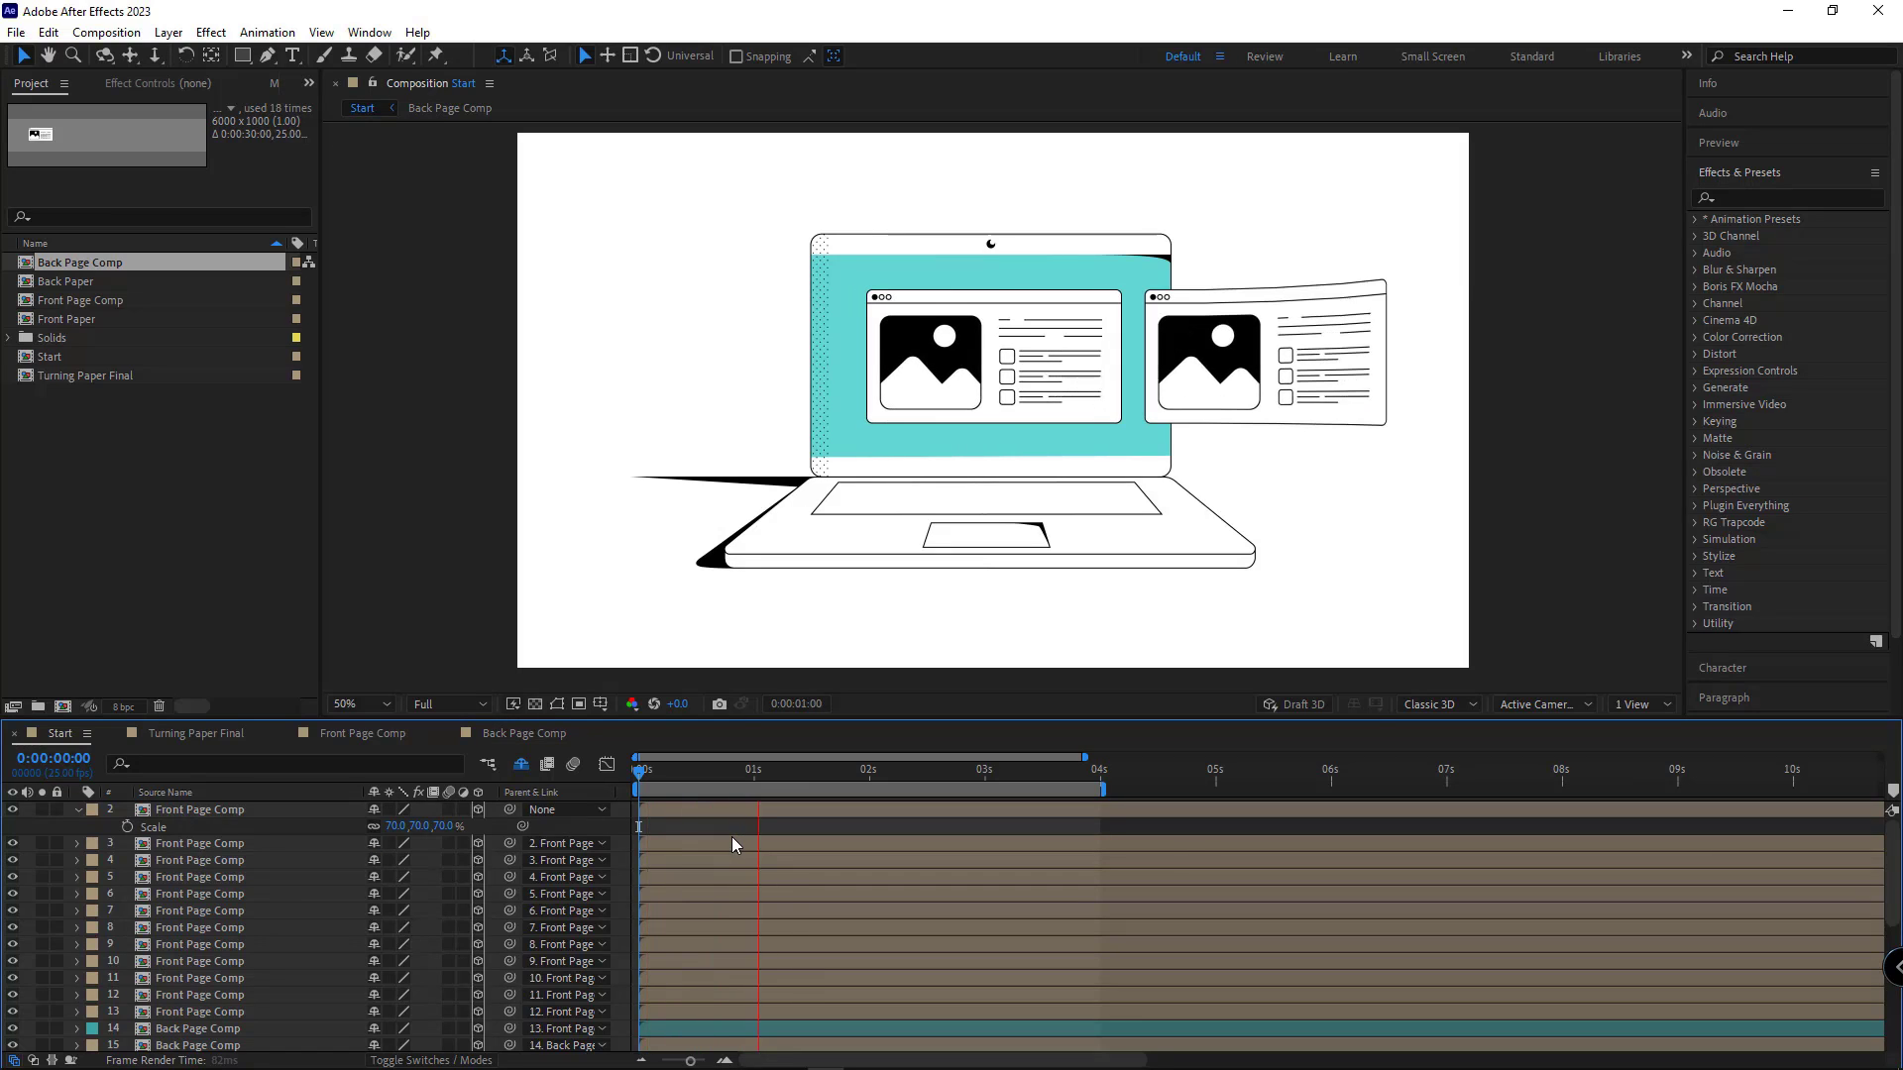
pyautogui.moveTo(902, 771); pyautogui.dragTo(804, 773)
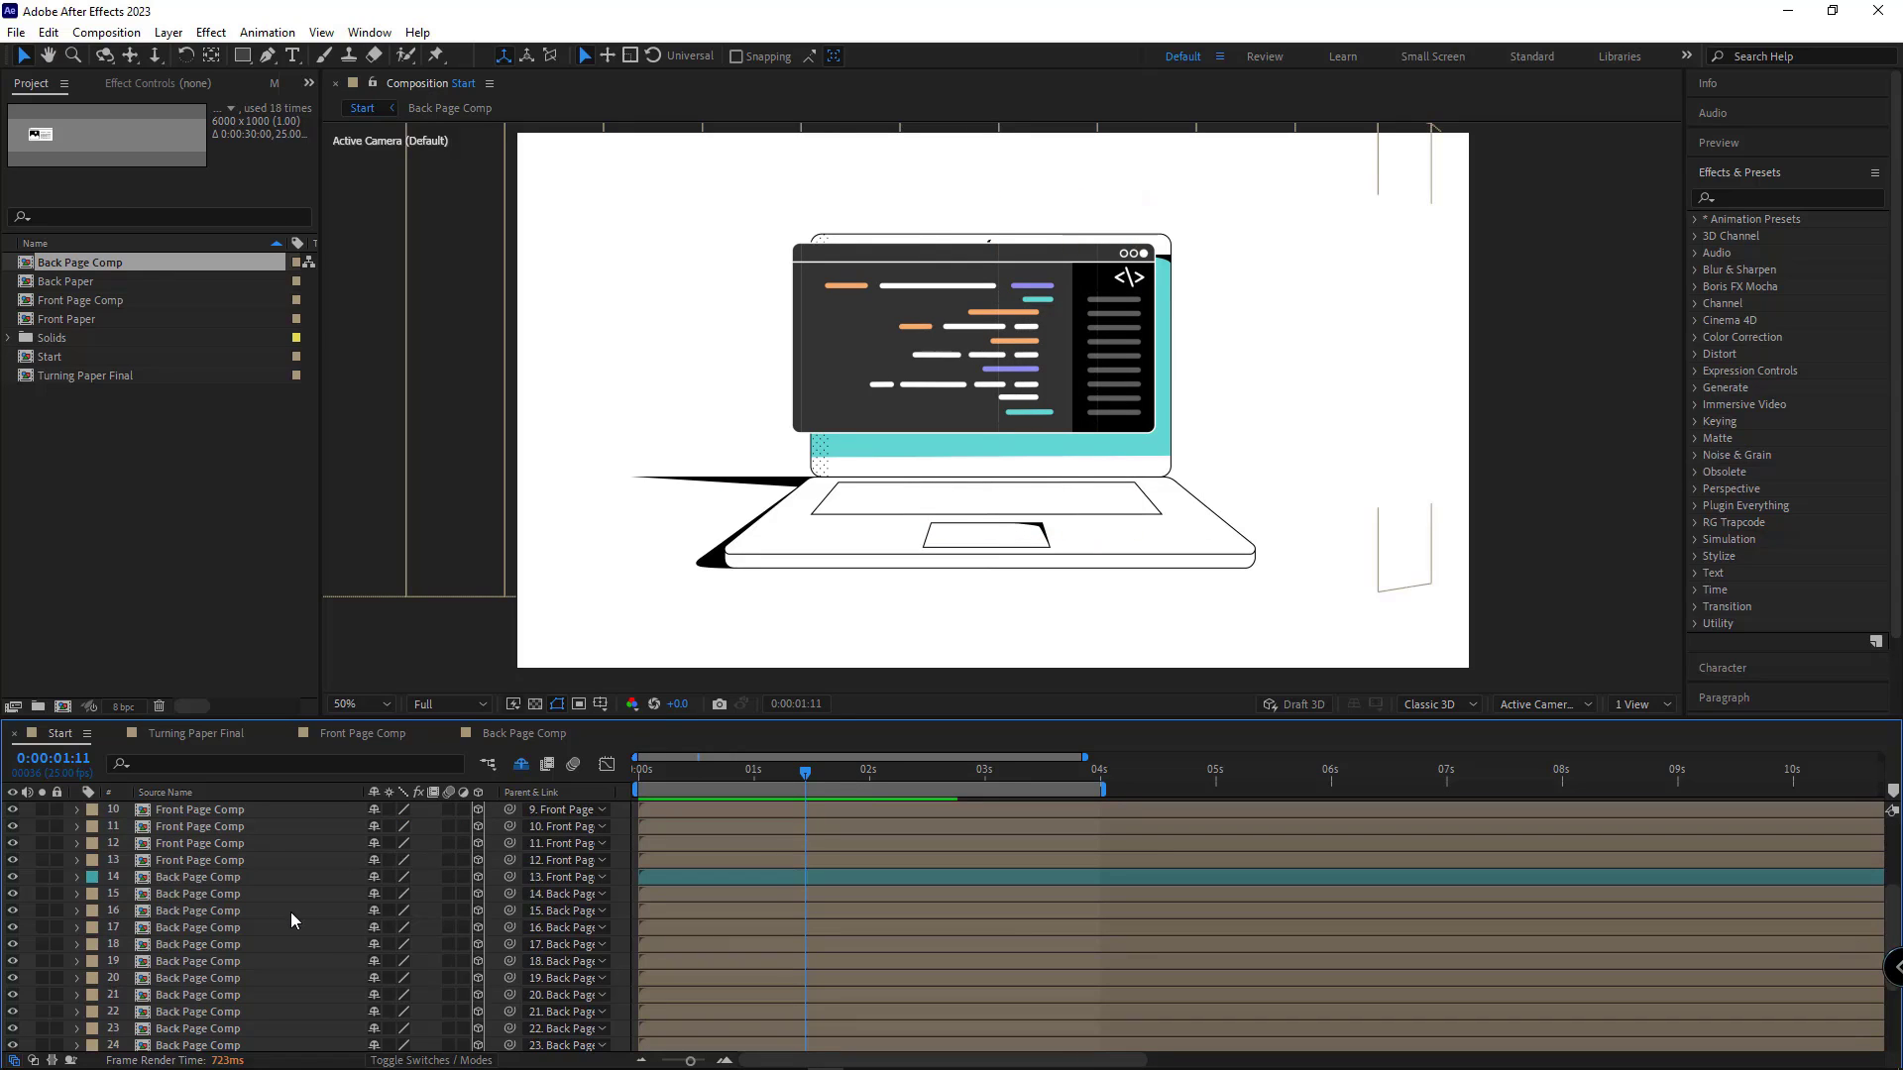
pyautogui.click(79, 812)
pyautogui.click(198, 810)
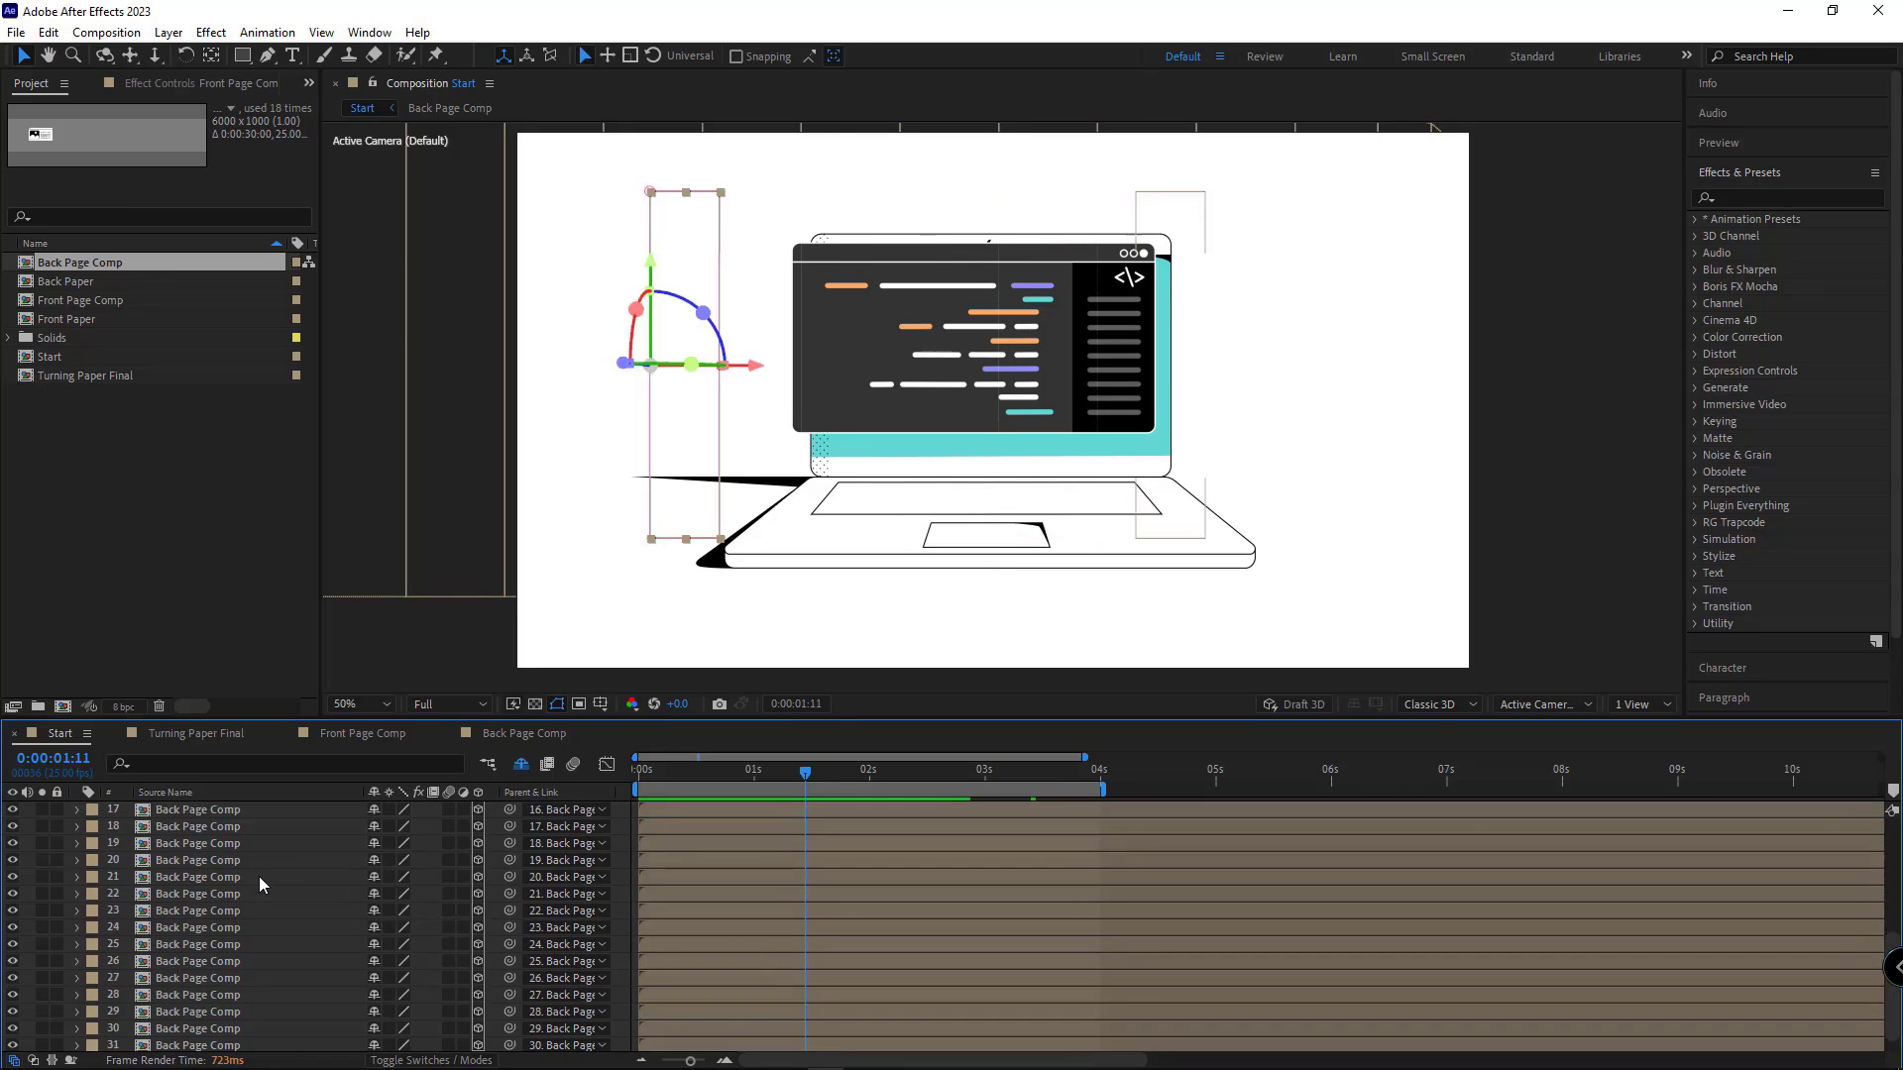
pyautogui.scroll(-5, 253, 902)
pyautogui.keyDown('shift'); pyautogui.click(184, 1025); pyautogui.keyUp('shift')
# Step: Filter the timeline by 'expan' and select Mask Expansion on strip layers 2 through 8
pyautogui.hotkey('ctrl', 'f')
pyautogui.write('expan')
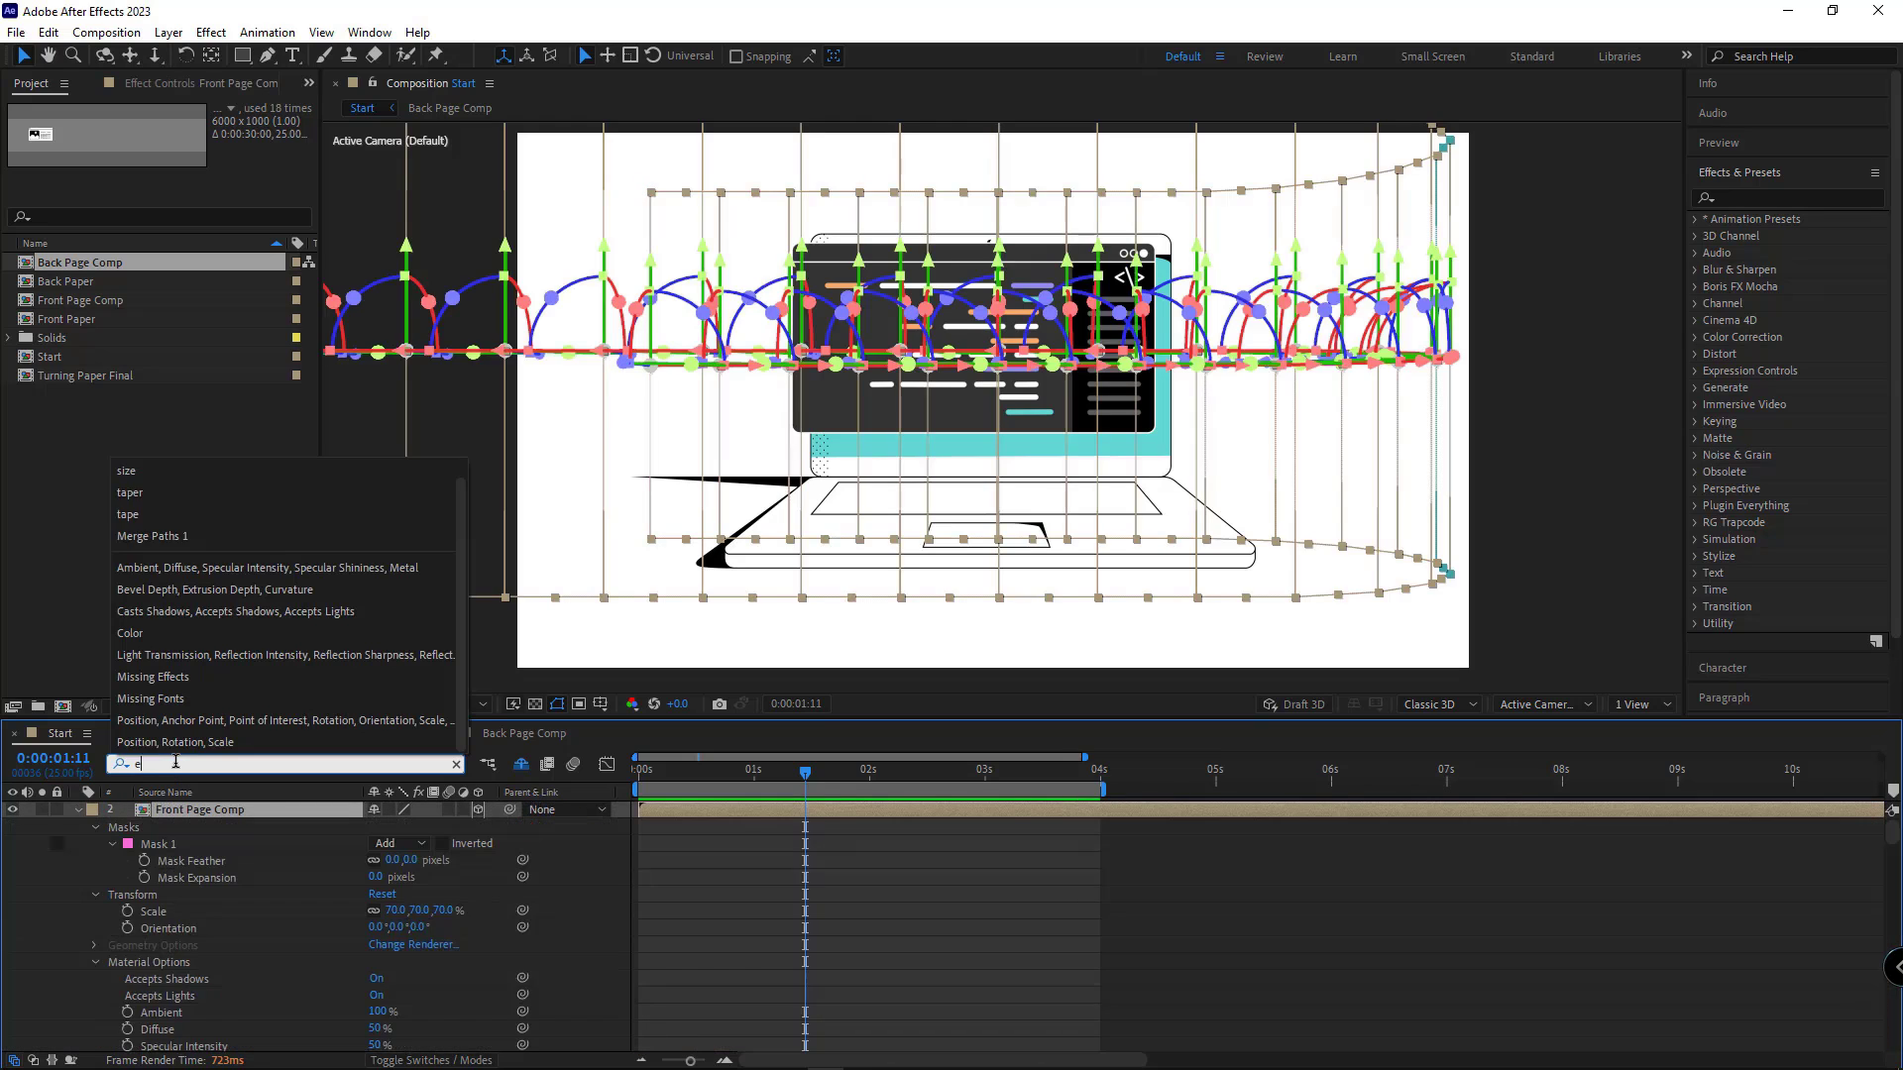
pyautogui.press('Return')
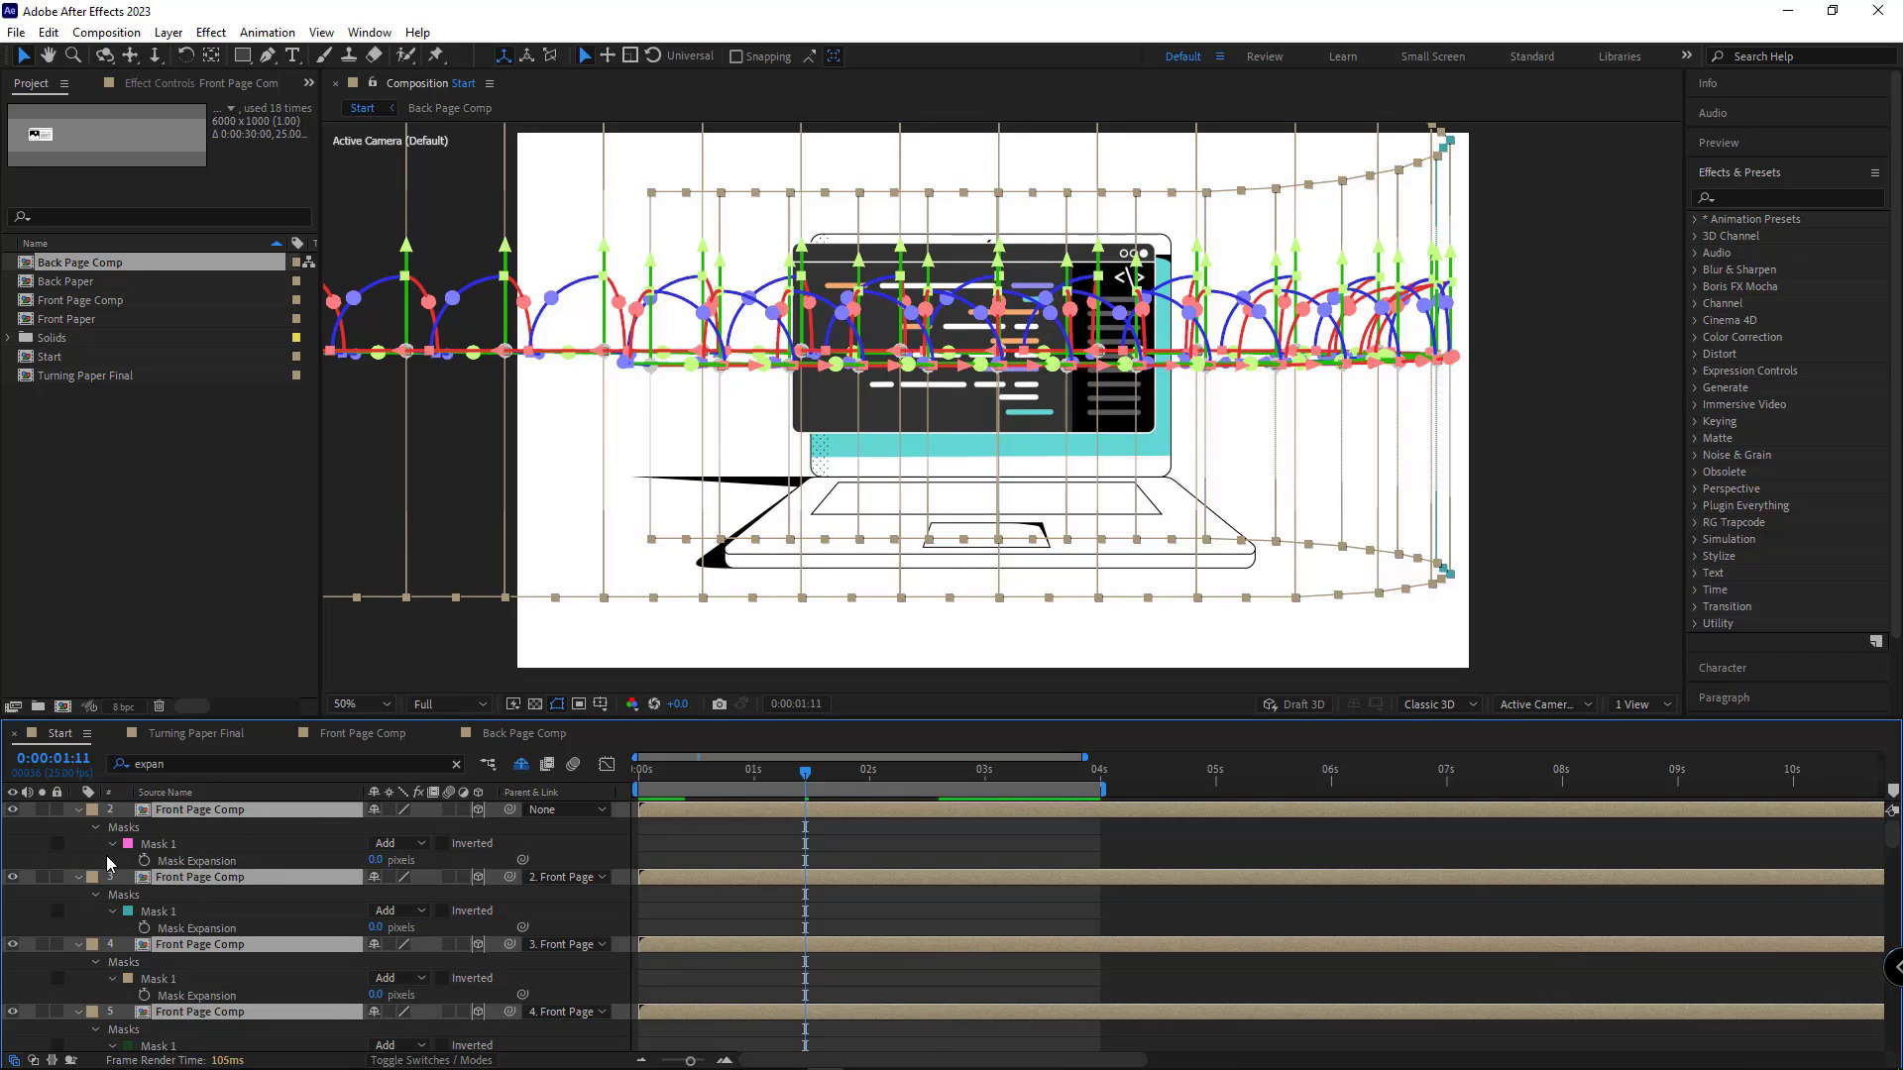
pyautogui.click(105, 854)
pyautogui.click(199, 862)
pyautogui.keyDown('shift'); pyautogui.click(256, 932); pyautogui.keyUp('shift')
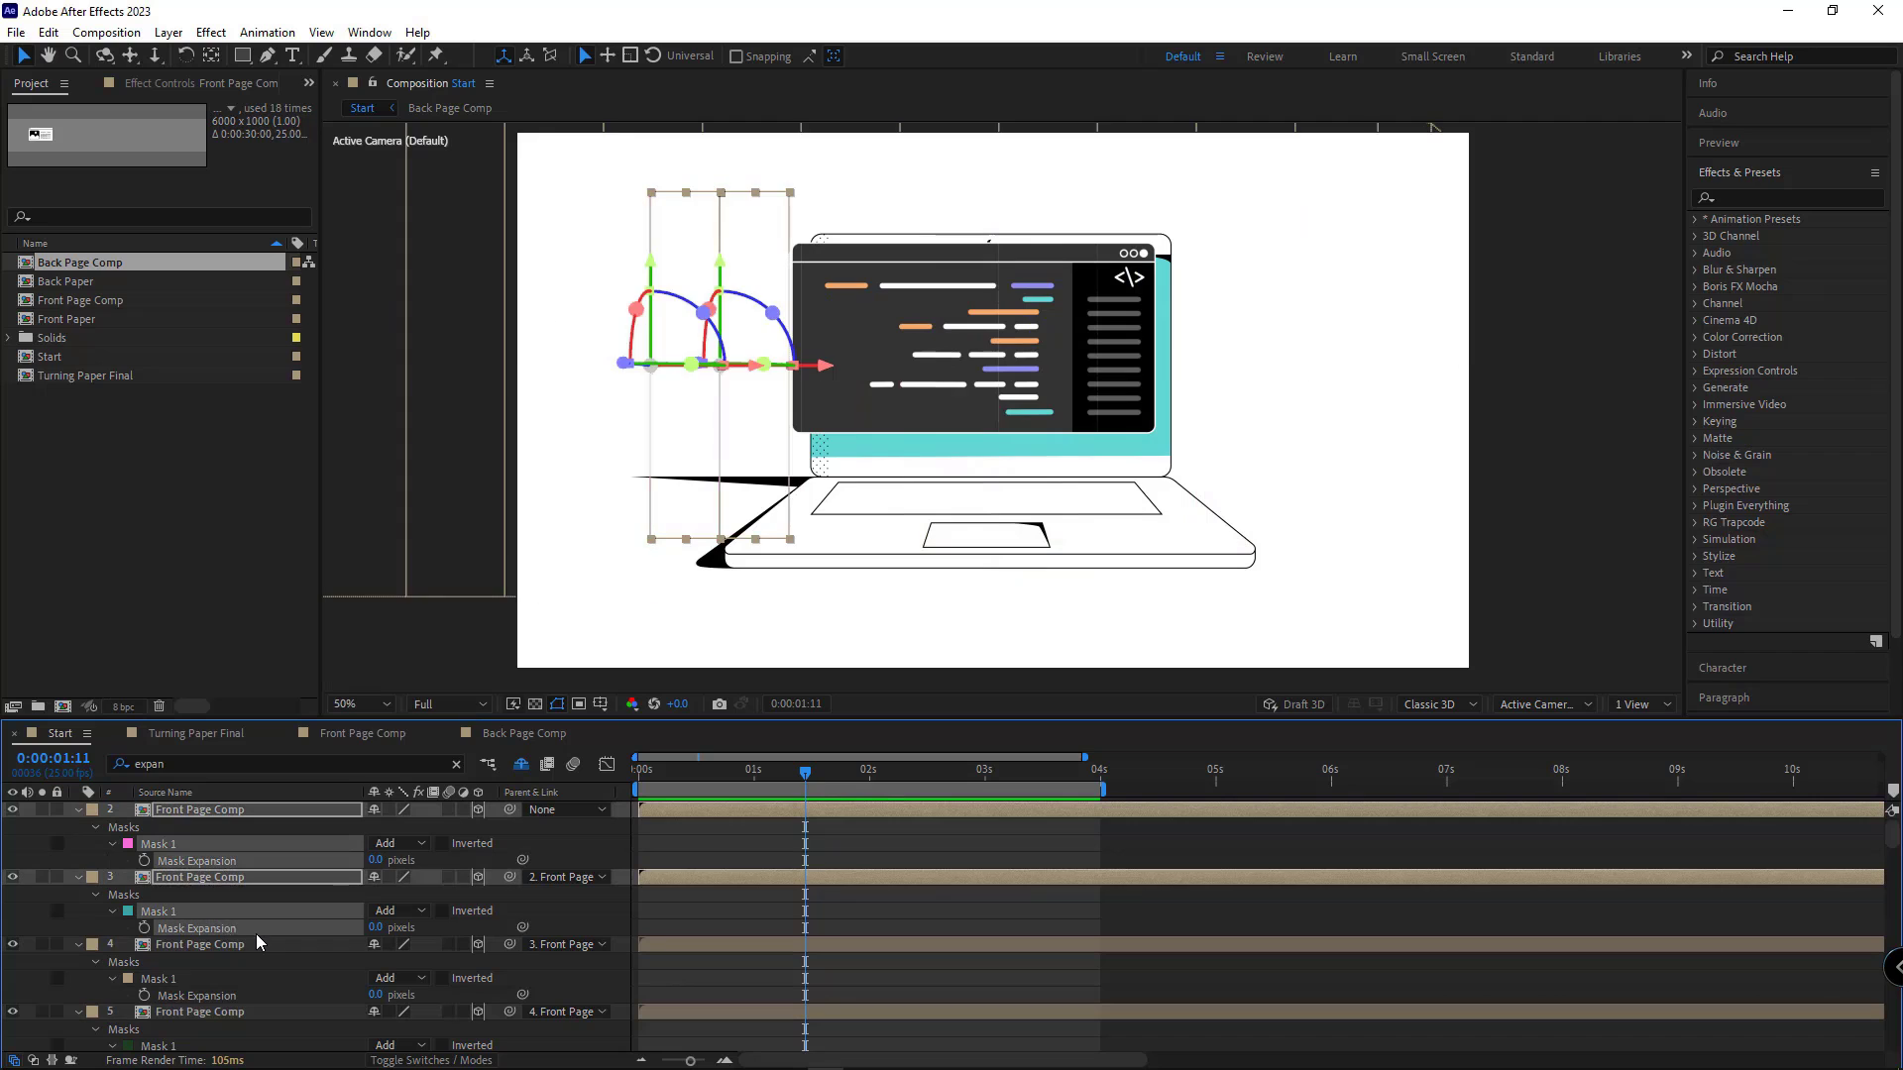
pyautogui.press('`')
pyautogui.keyDown('shift'); pyautogui.click(198, 345); pyautogui.keyUp('shift')
pyautogui.keyDown('shift'); pyautogui.click(198, 412); pyautogui.keyUp('shift')
pyautogui.keyDown('shift'); pyautogui.click(198, 480); pyautogui.keyUp('shift')
pyautogui.keyDown('shift'); pyautogui.click(198, 547); pyautogui.keyUp('shift')
pyautogui.keyDown('shift'); pyautogui.click(198, 615); pyautogui.keyUp('shift')
# Step: Add Mask Expansion for the remaining strips through layer 31 and set them all to 1 pixel
pyautogui.scroll(-3, 247, 594)
pyautogui.keyDown('shift'); pyautogui.click(204, 530); pyautogui.keyUp('shift')
pyautogui.keyDown('shift'); pyautogui.click(208, 547); pyautogui.keyUp('shift')
pyautogui.keyDown('shift'); pyautogui.click(208, 614); pyautogui.keyUp('shift')
pyautogui.scroll(-3, 210, 733)
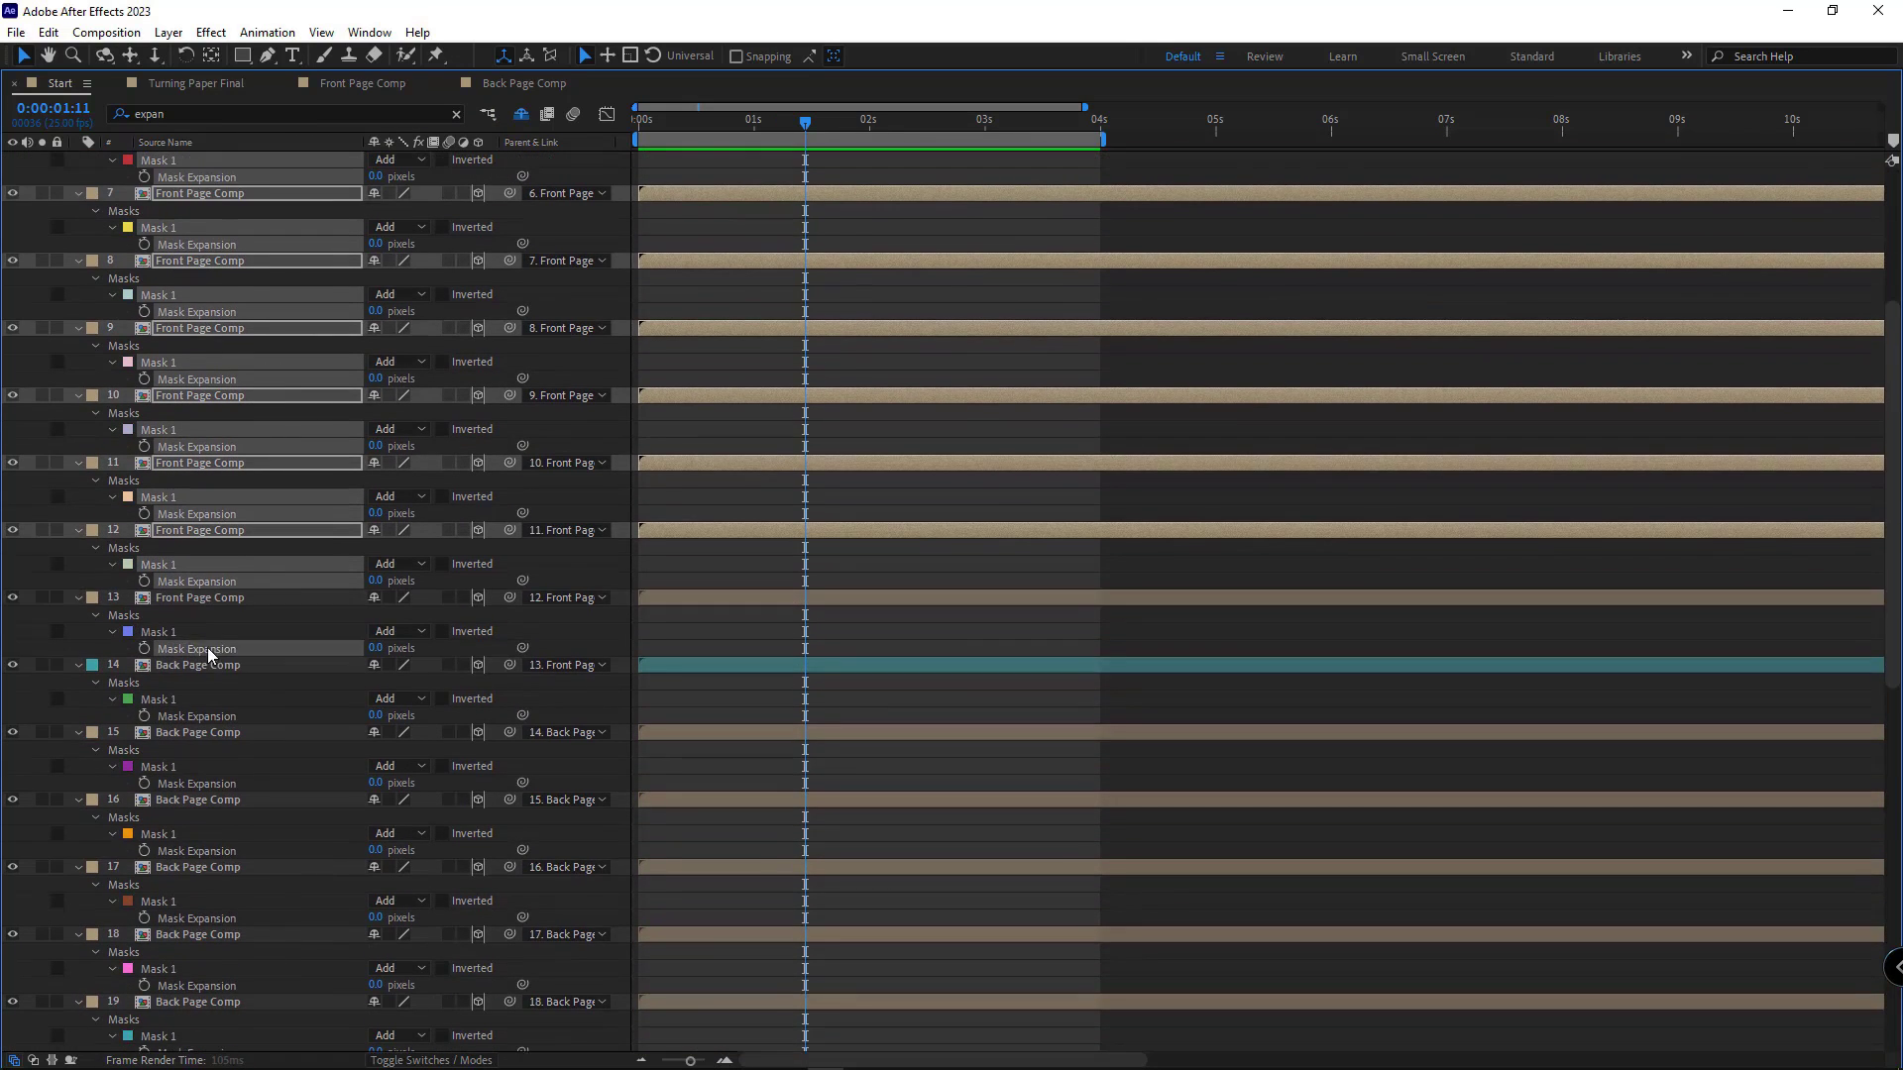
pyautogui.keyDown('shift'); pyautogui.click(210, 598); pyautogui.keyUp('shift')
pyautogui.keyDown('shift'); pyautogui.click(210, 665); pyautogui.keyUp('shift')
pyautogui.keyDown('shift'); pyautogui.click(210, 733); pyautogui.keyUp('shift')
pyautogui.keyDown('shift'); pyautogui.click(210, 799); pyautogui.keyUp('shift')
pyautogui.scroll(-3, 247, 788)
pyautogui.keyDown('shift'); pyautogui.click(238, 766); pyautogui.keyUp('shift')
pyautogui.keyDown('shift'); pyautogui.click(234, 833); pyautogui.keyUp('shift')
pyautogui.keyDown('shift'); pyautogui.click(234, 901); pyautogui.keyUp('shift')
pyautogui.scroll(-5, 234, 897)
pyautogui.keyDown('shift'); pyautogui.click(228, 715); pyautogui.keyUp('shift')
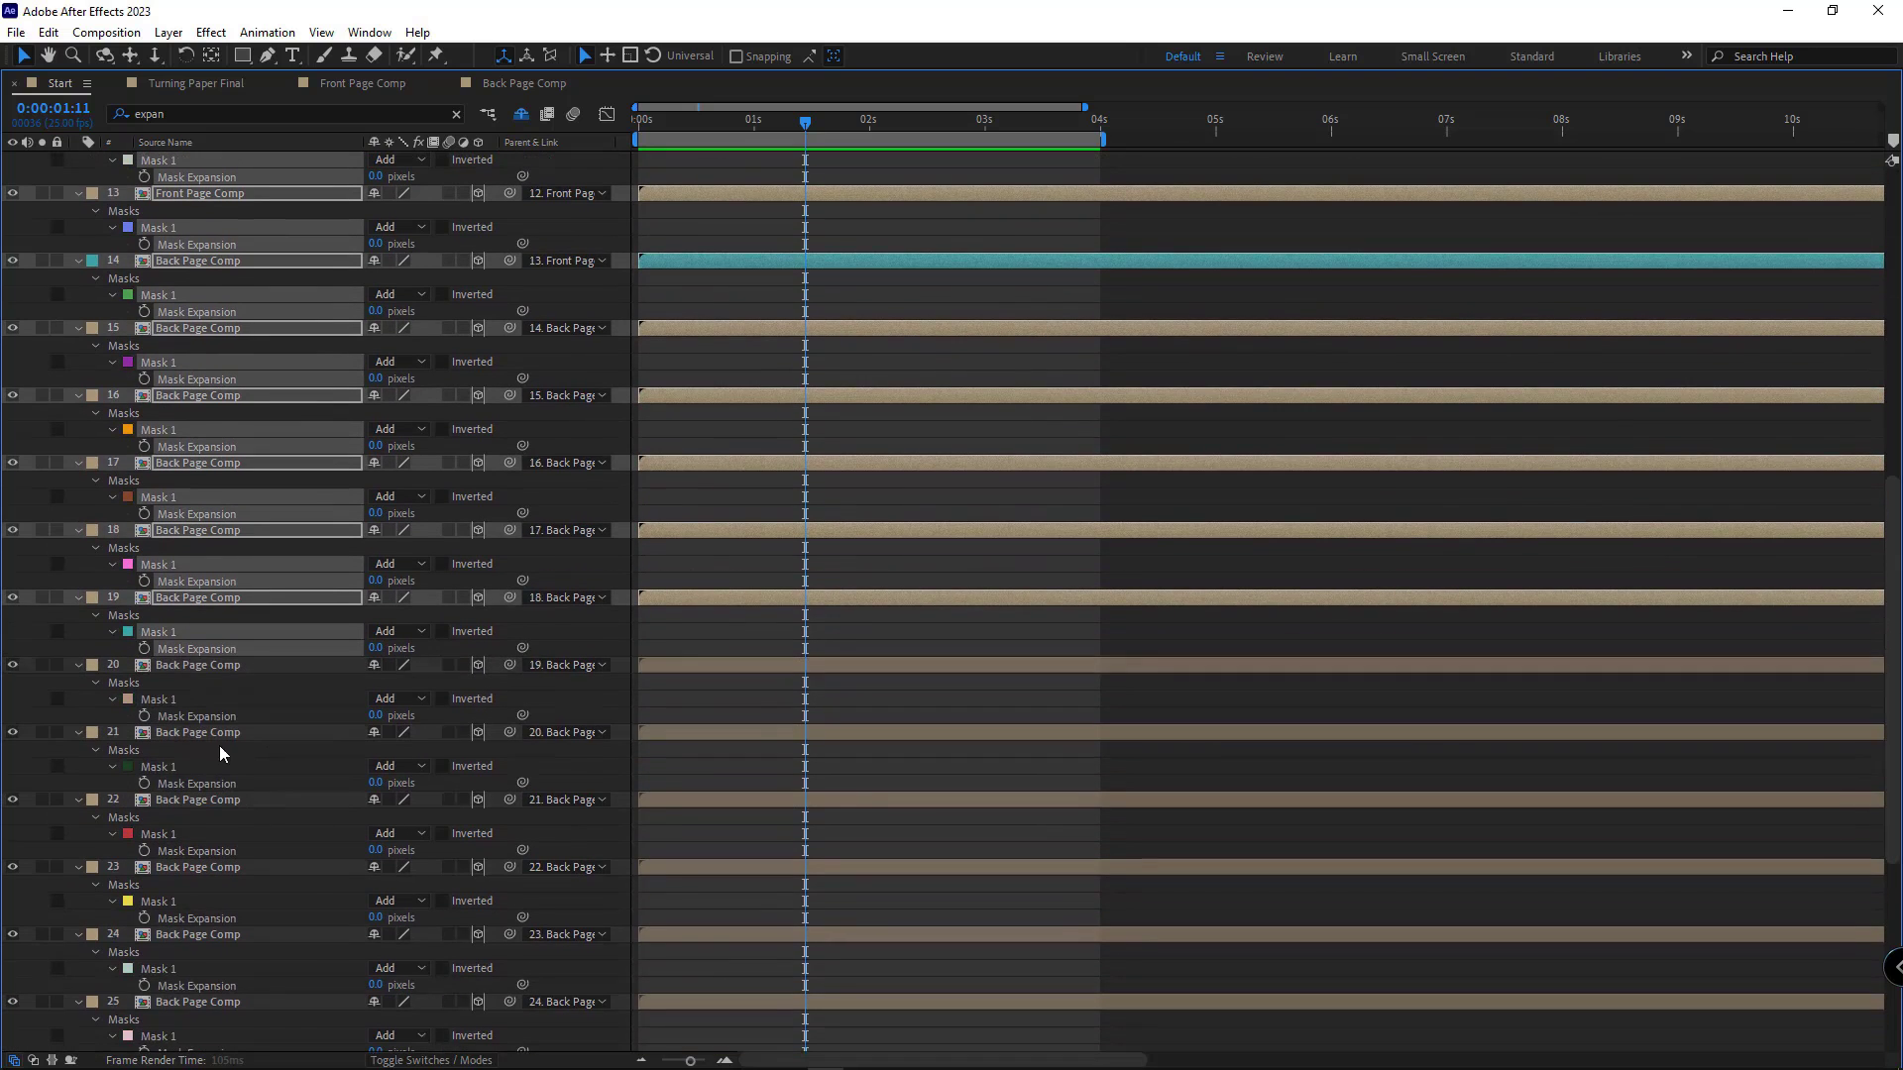
pyautogui.keyDown('shift'); pyautogui.click(224, 782); pyautogui.keyUp('shift')
pyautogui.keyDown('shift'); pyautogui.click(234, 850); pyautogui.keyUp('shift')
pyautogui.keyDown('shift'); pyautogui.click(228, 917); pyautogui.keyUp('shift')
pyautogui.keyDown('shift'); pyautogui.click(223, 985); pyautogui.keyUp('shift')
pyautogui.scroll(-8, 223, 986)
pyautogui.keyDown('shift'); pyautogui.click(229, 648); pyautogui.keyUp('shift')
pyautogui.keyDown('shift'); pyautogui.click(230, 715); pyautogui.keyUp('shift')
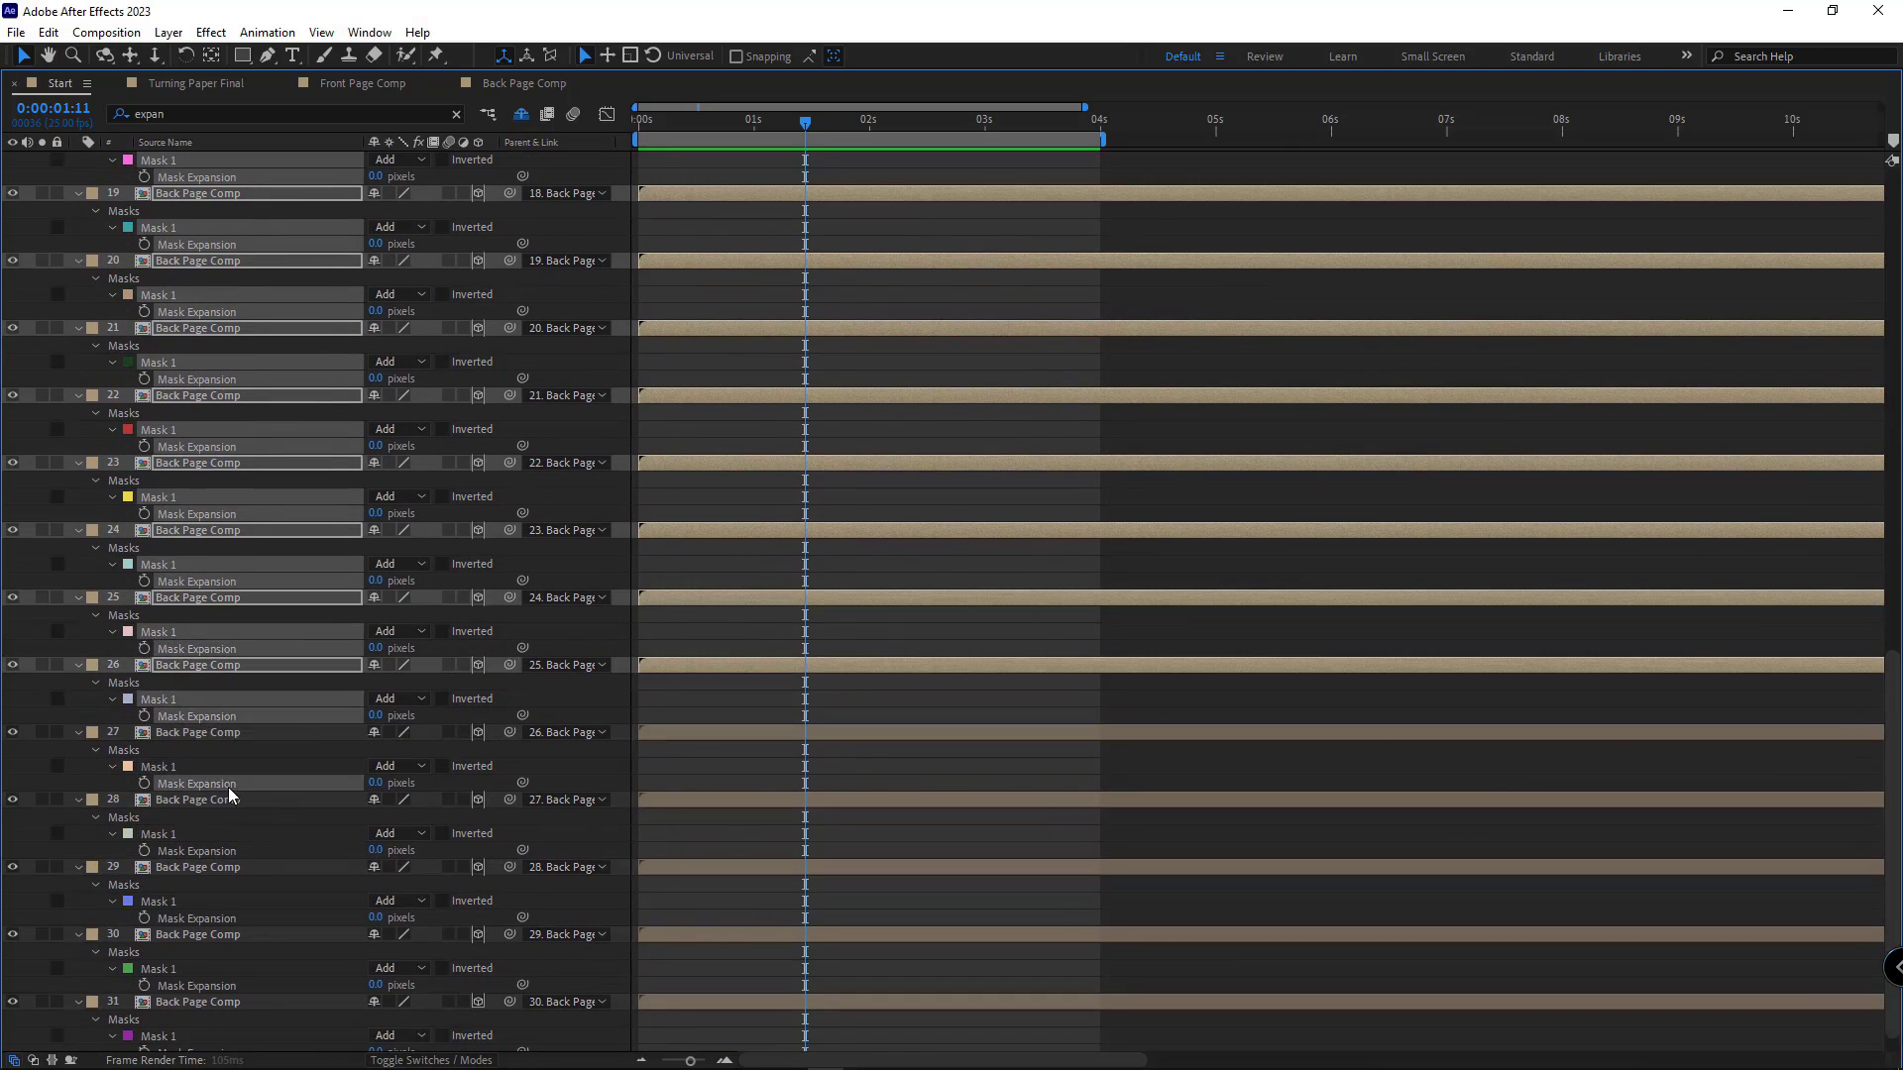
pyautogui.keyDown('shift'); pyautogui.click(230, 783); pyautogui.keyUp('shift')
pyautogui.keyDown('shift'); pyautogui.click(234, 850); pyautogui.keyUp('shift')
pyautogui.keyDown('shift'); pyautogui.click(234, 918); pyautogui.keyUp('shift')
pyautogui.keyDown('shift'); pyautogui.click(230, 985); pyautogui.keyUp('shift')
pyautogui.scroll(-1, 229, 988)
pyautogui.keyDown('shift'); pyautogui.click(223, 978); pyautogui.keyUp('shift')
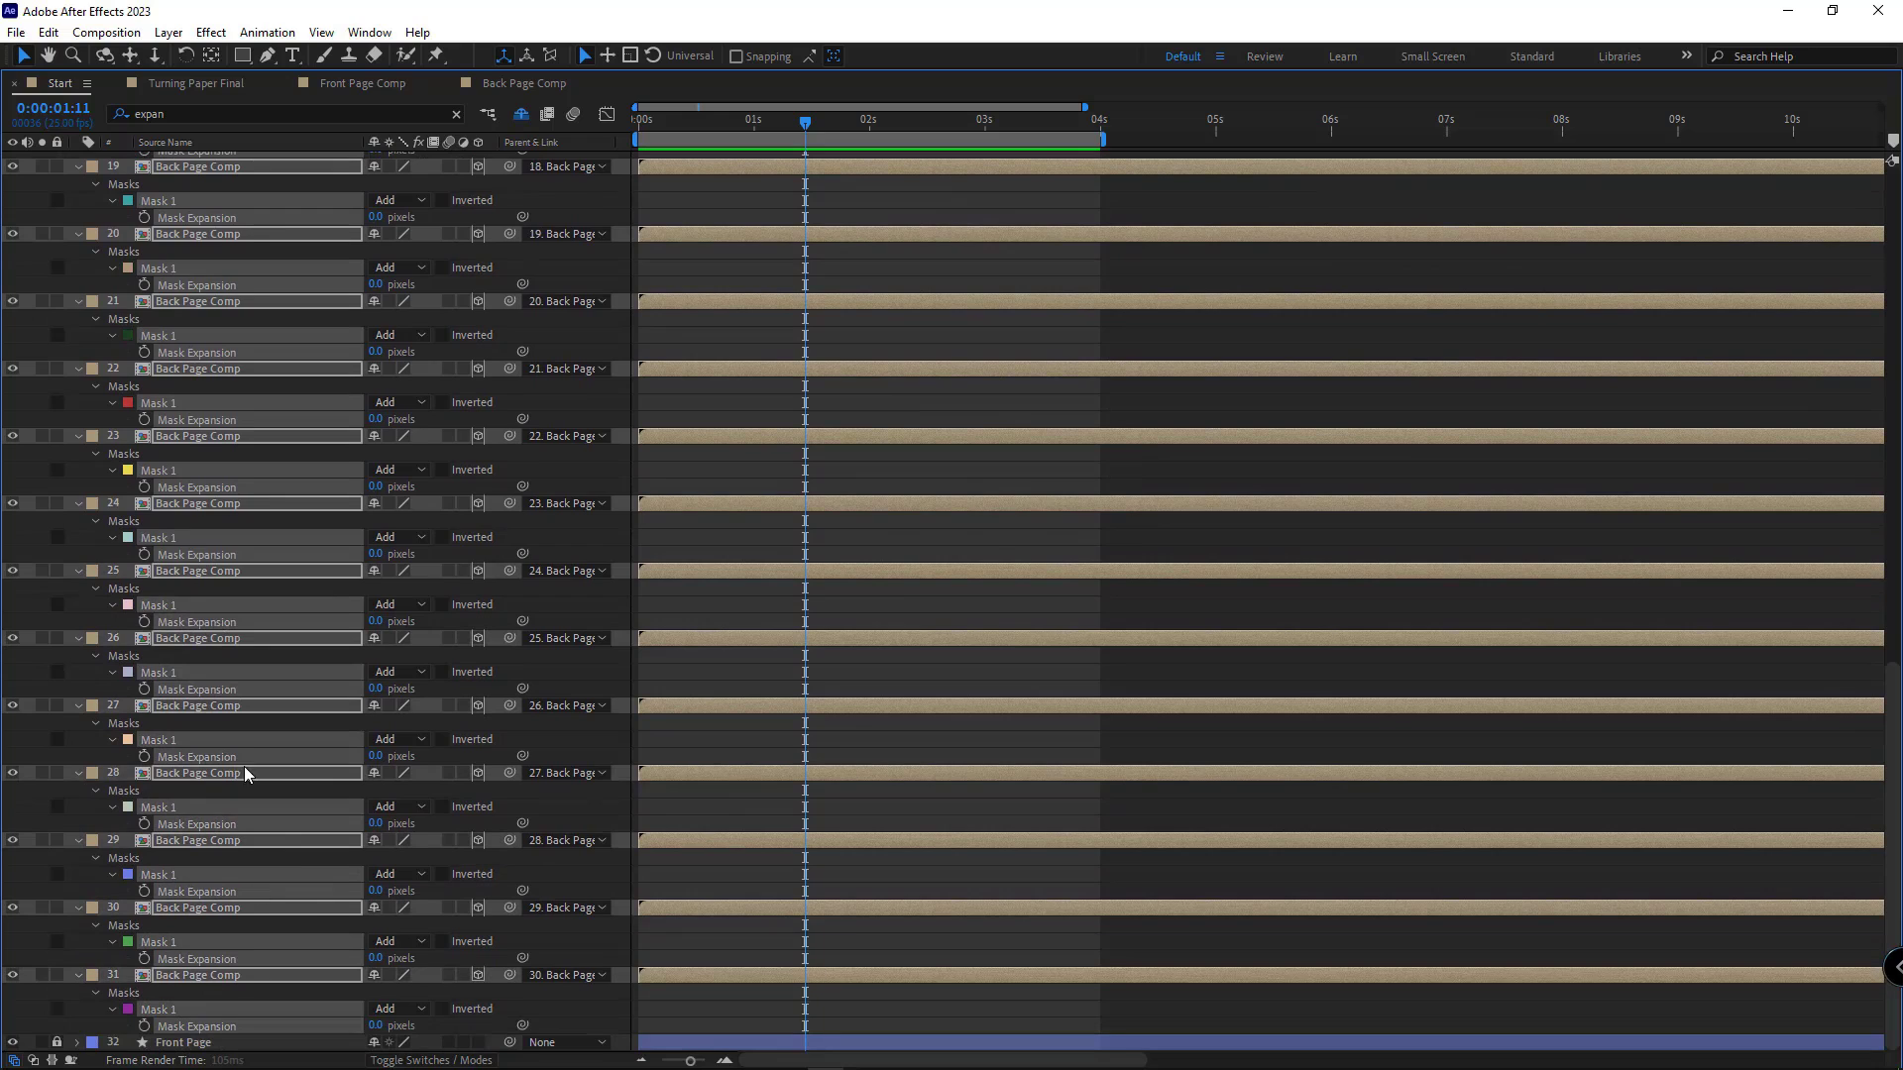
pyautogui.press('`')
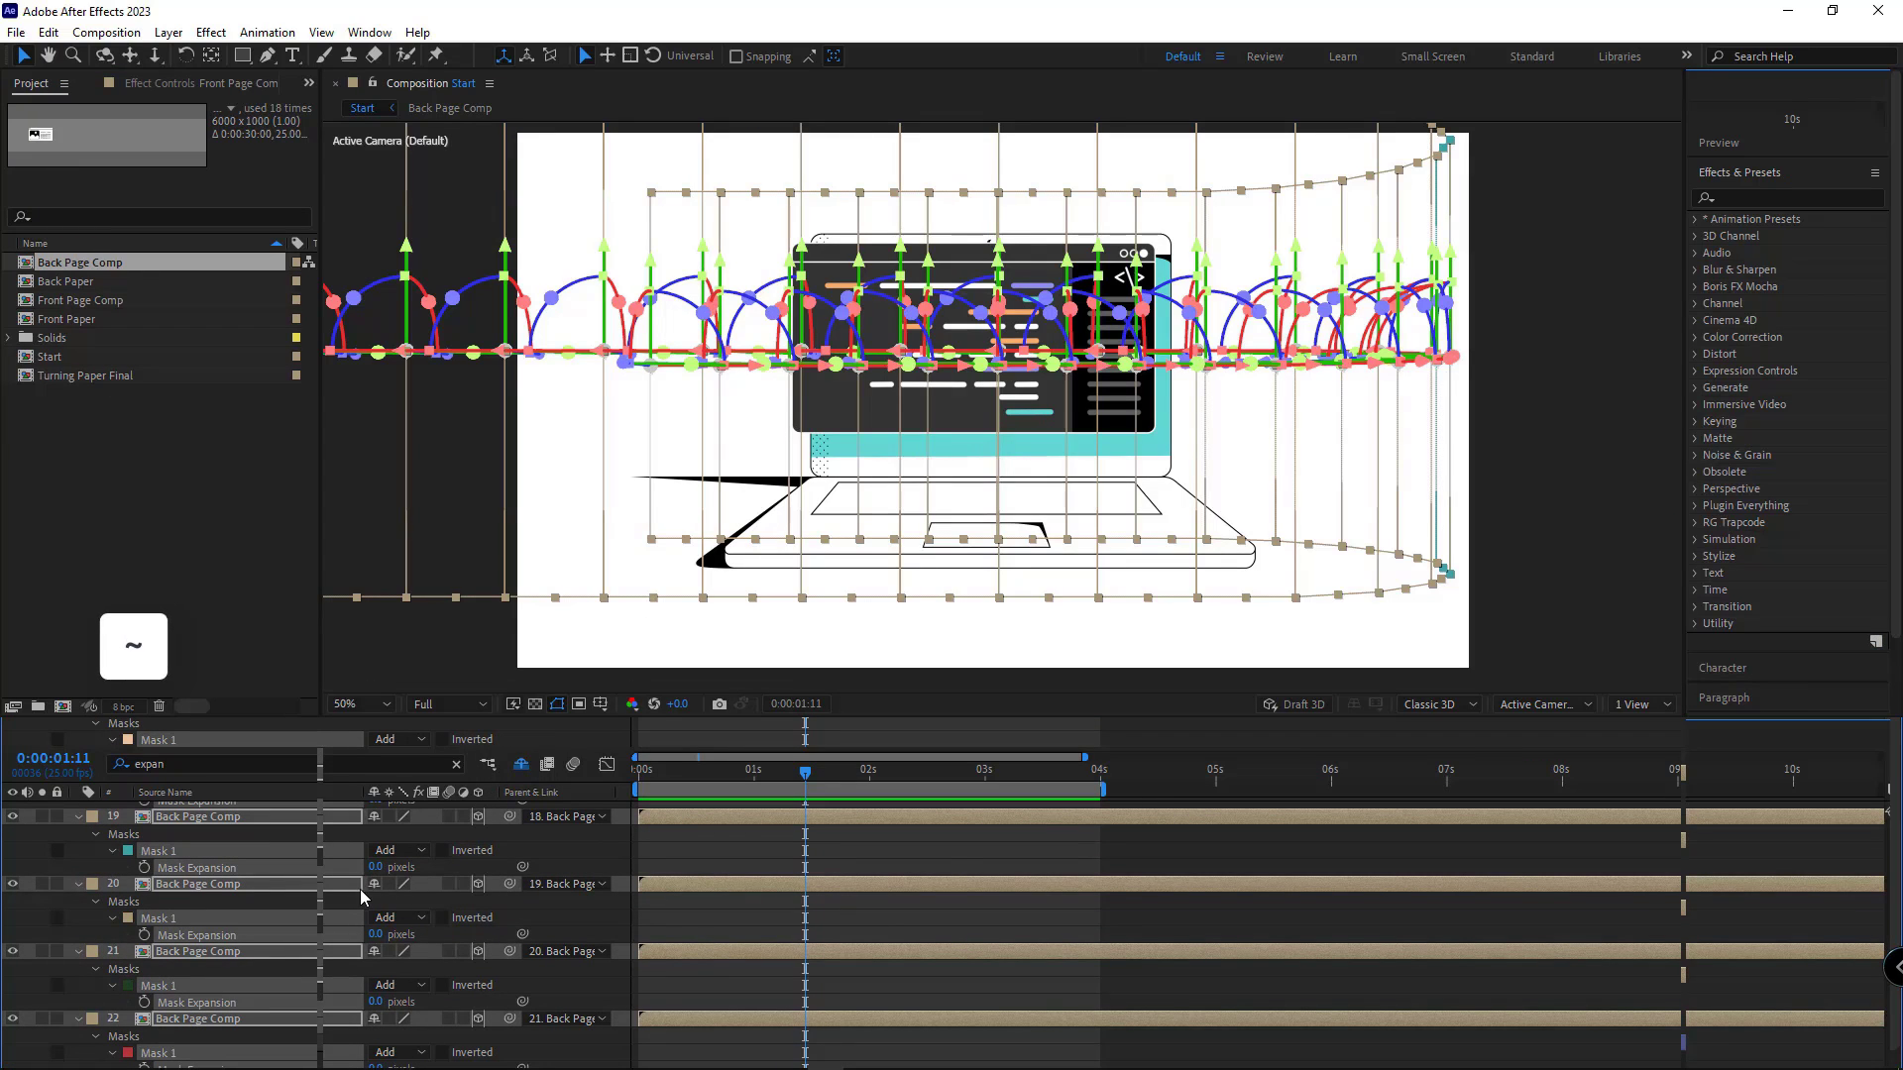
pyautogui.press('Return')
pyautogui.click(80, 858)
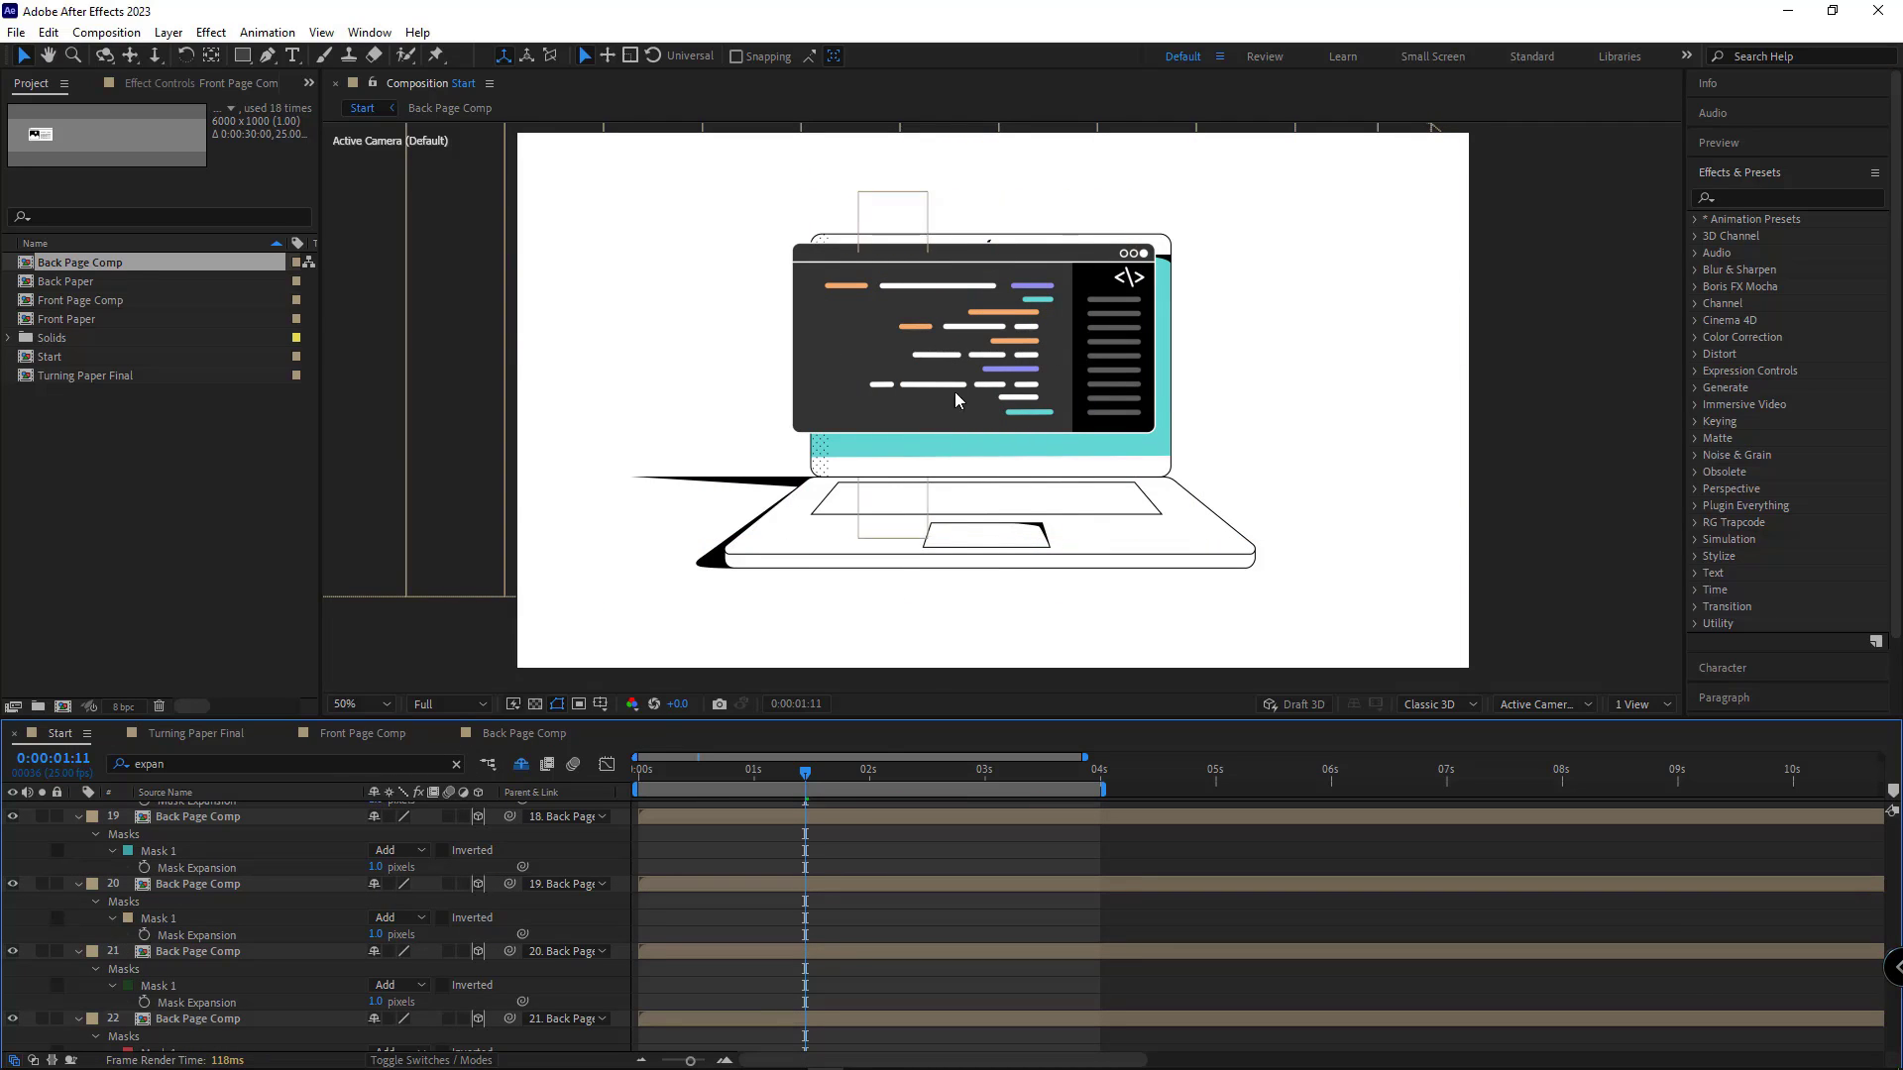
pyautogui.moveTo(728, 773); pyautogui.dragTo(617, 771)
# Step: Preview the page turn, then select the curling right-hand strip, layer 14 Back Page Comp
pyautogui.press('space')
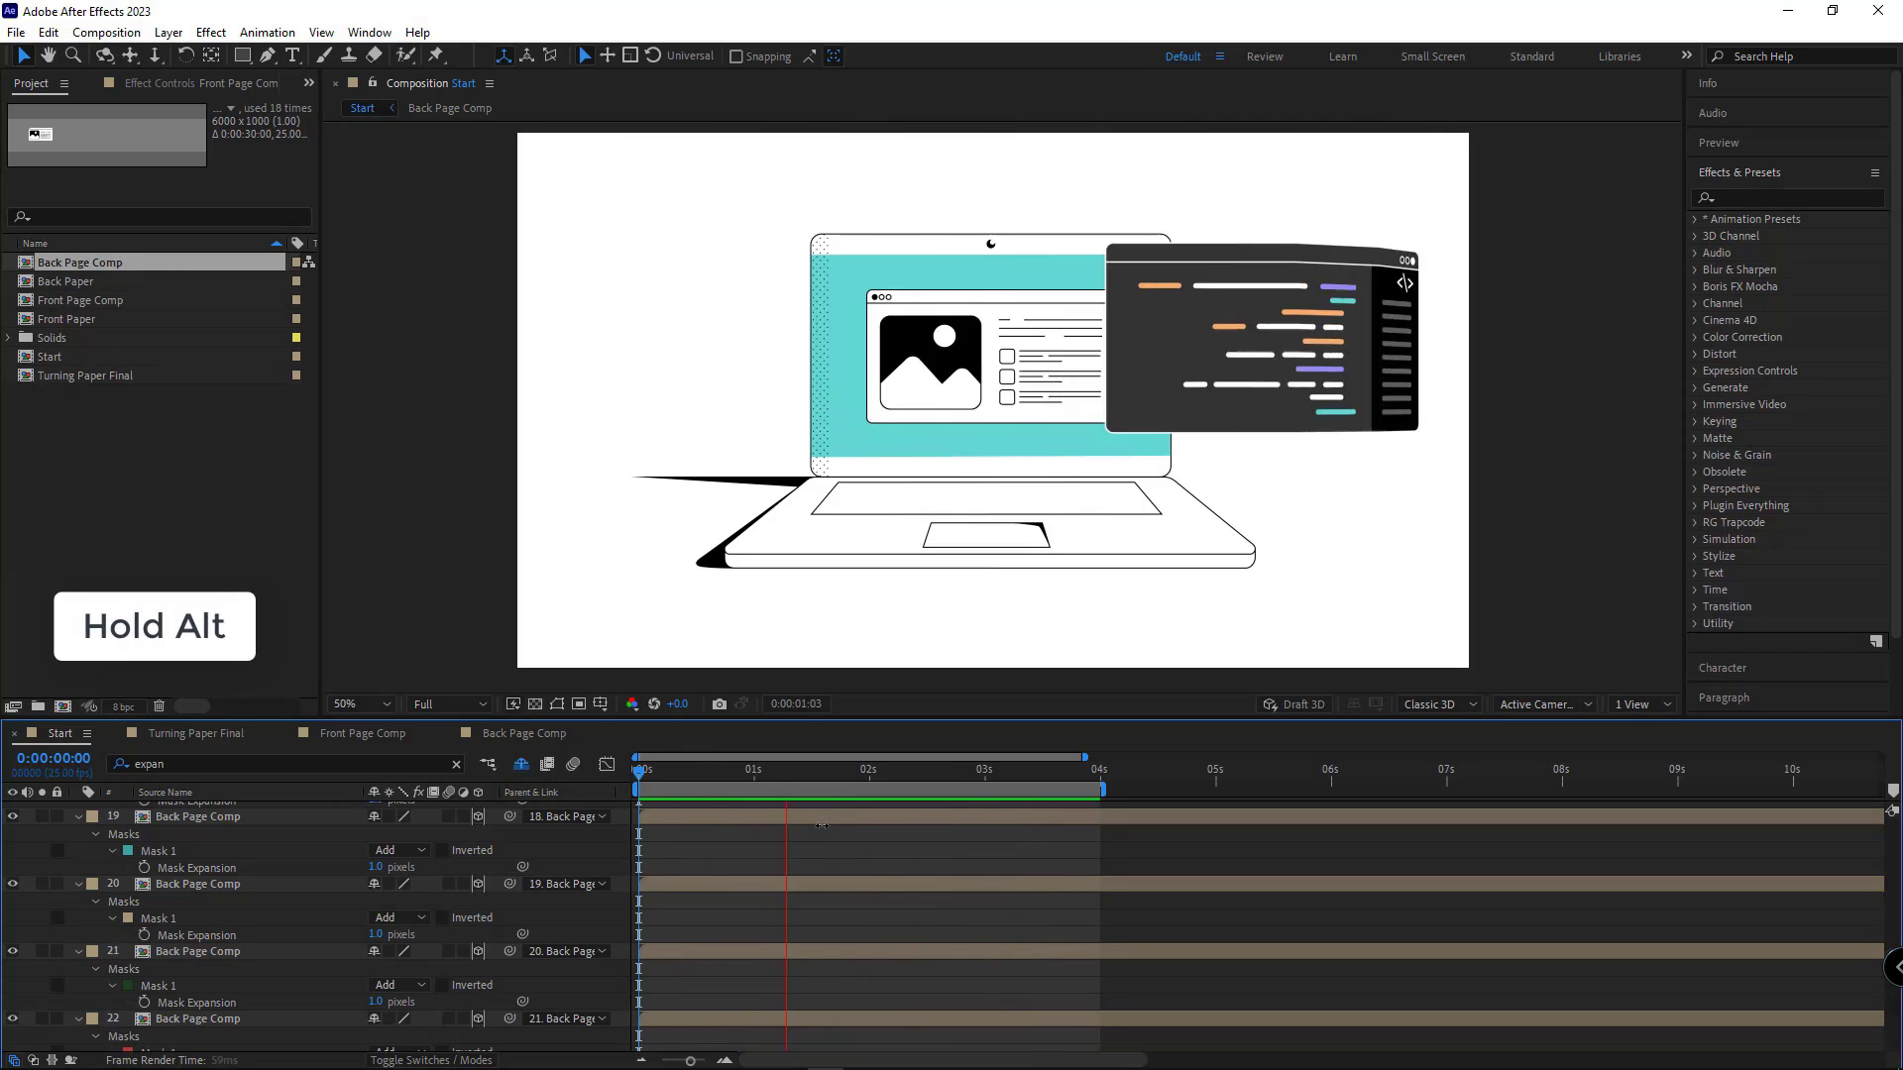
pyautogui.press('space')
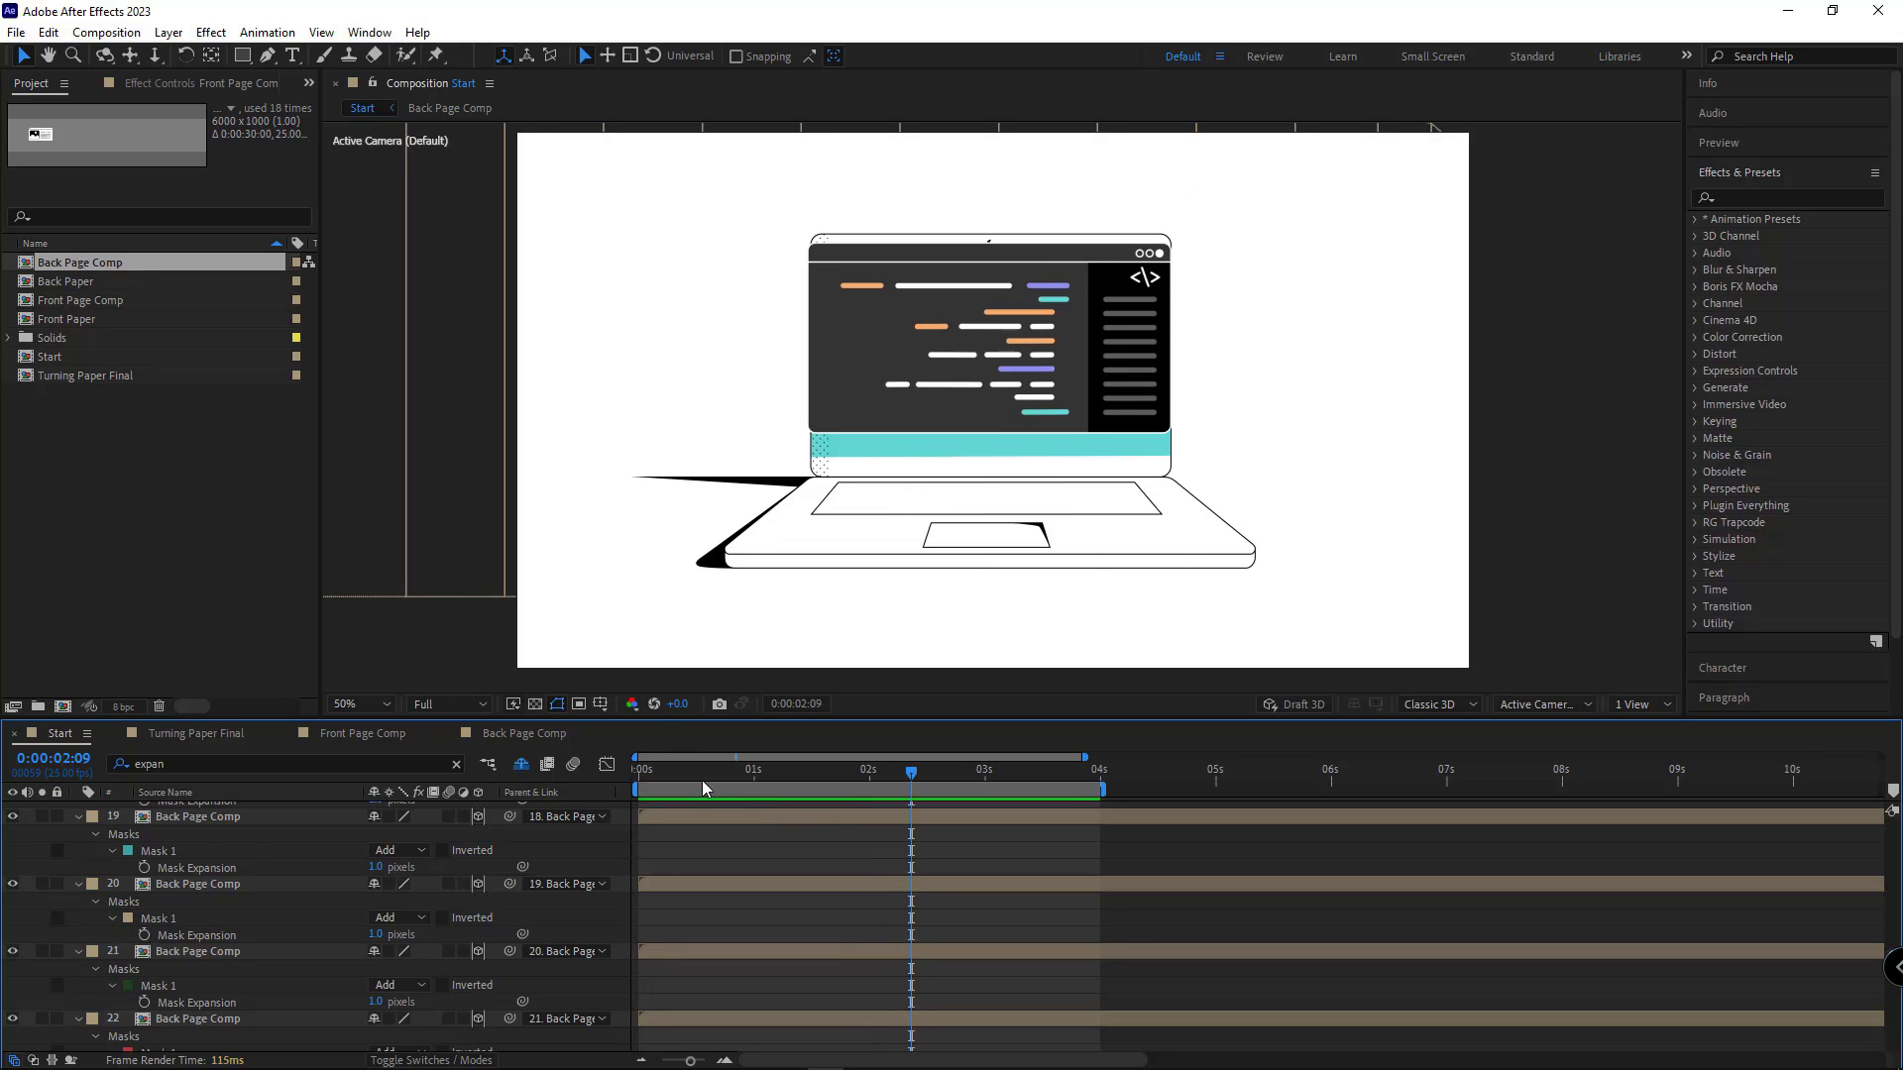
pyautogui.moveTo(903, 772); pyautogui.dragTo(764, 782)
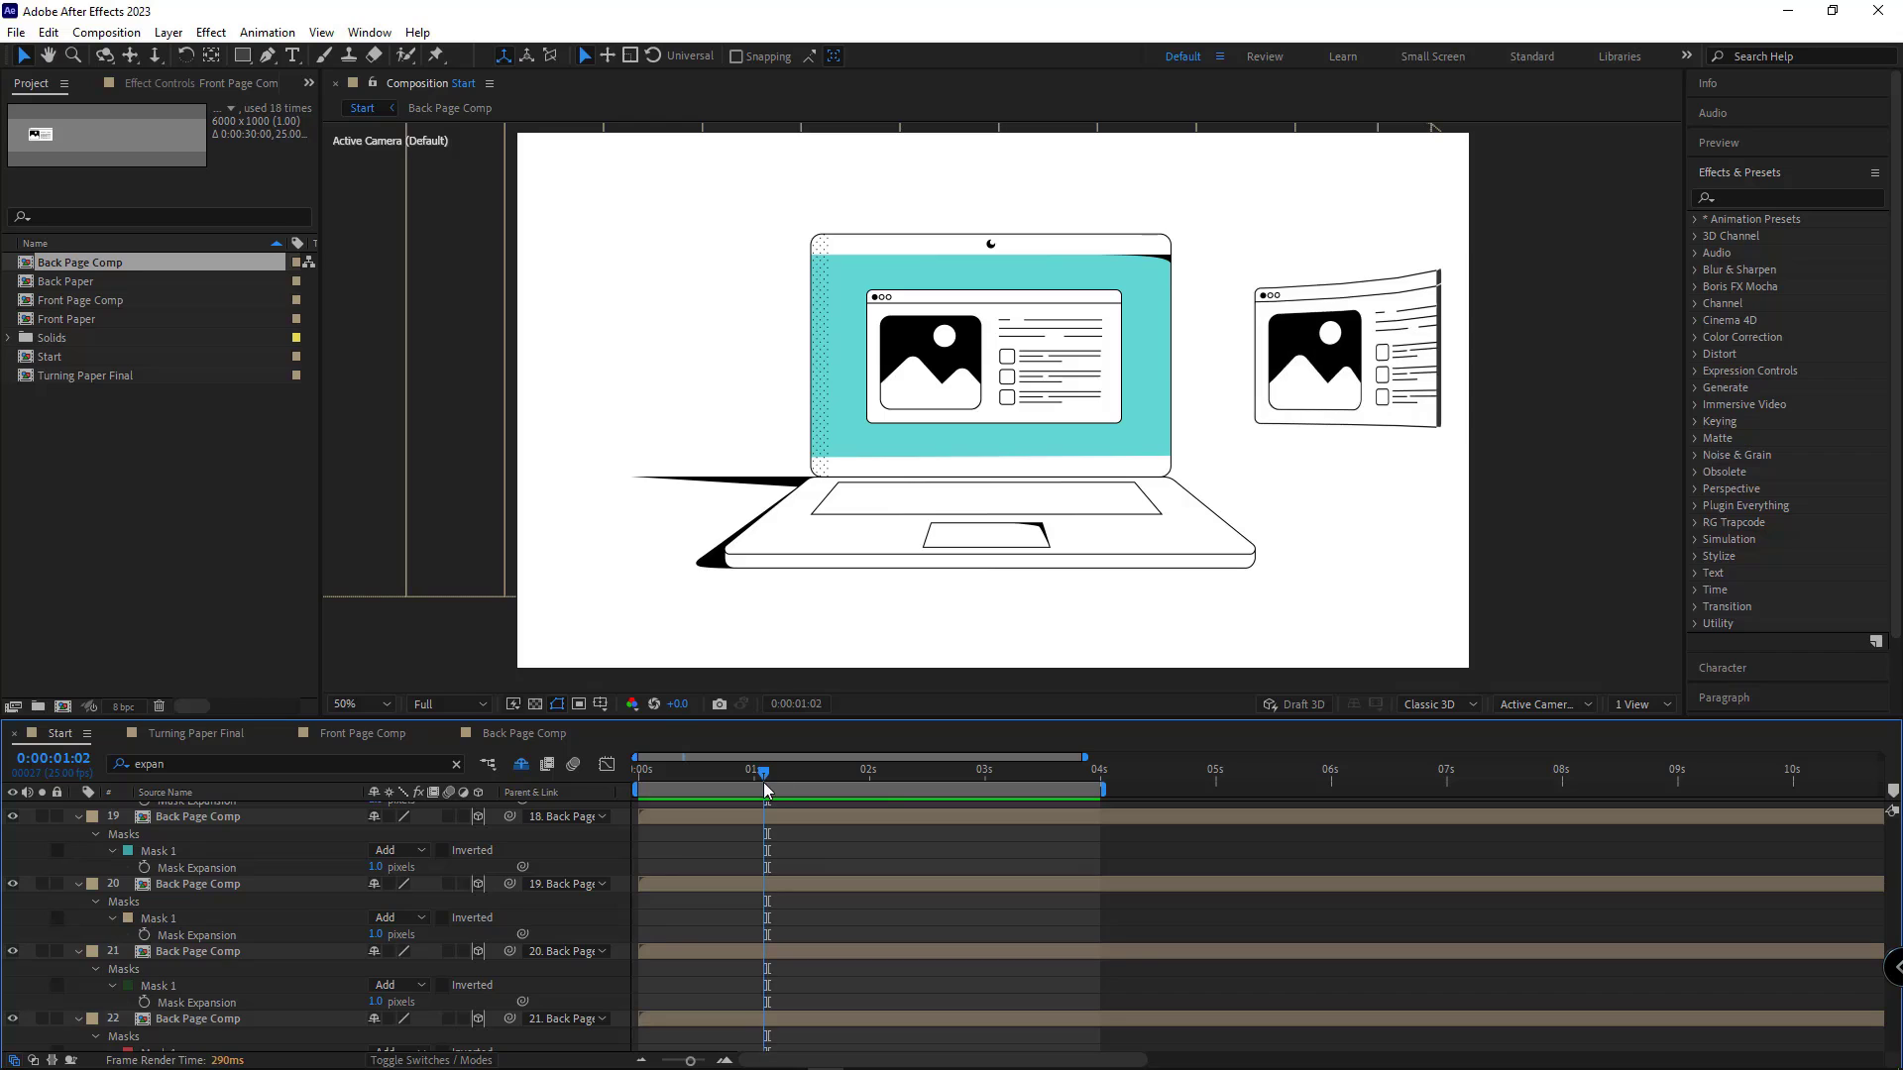
pyautogui.click(1442, 381)
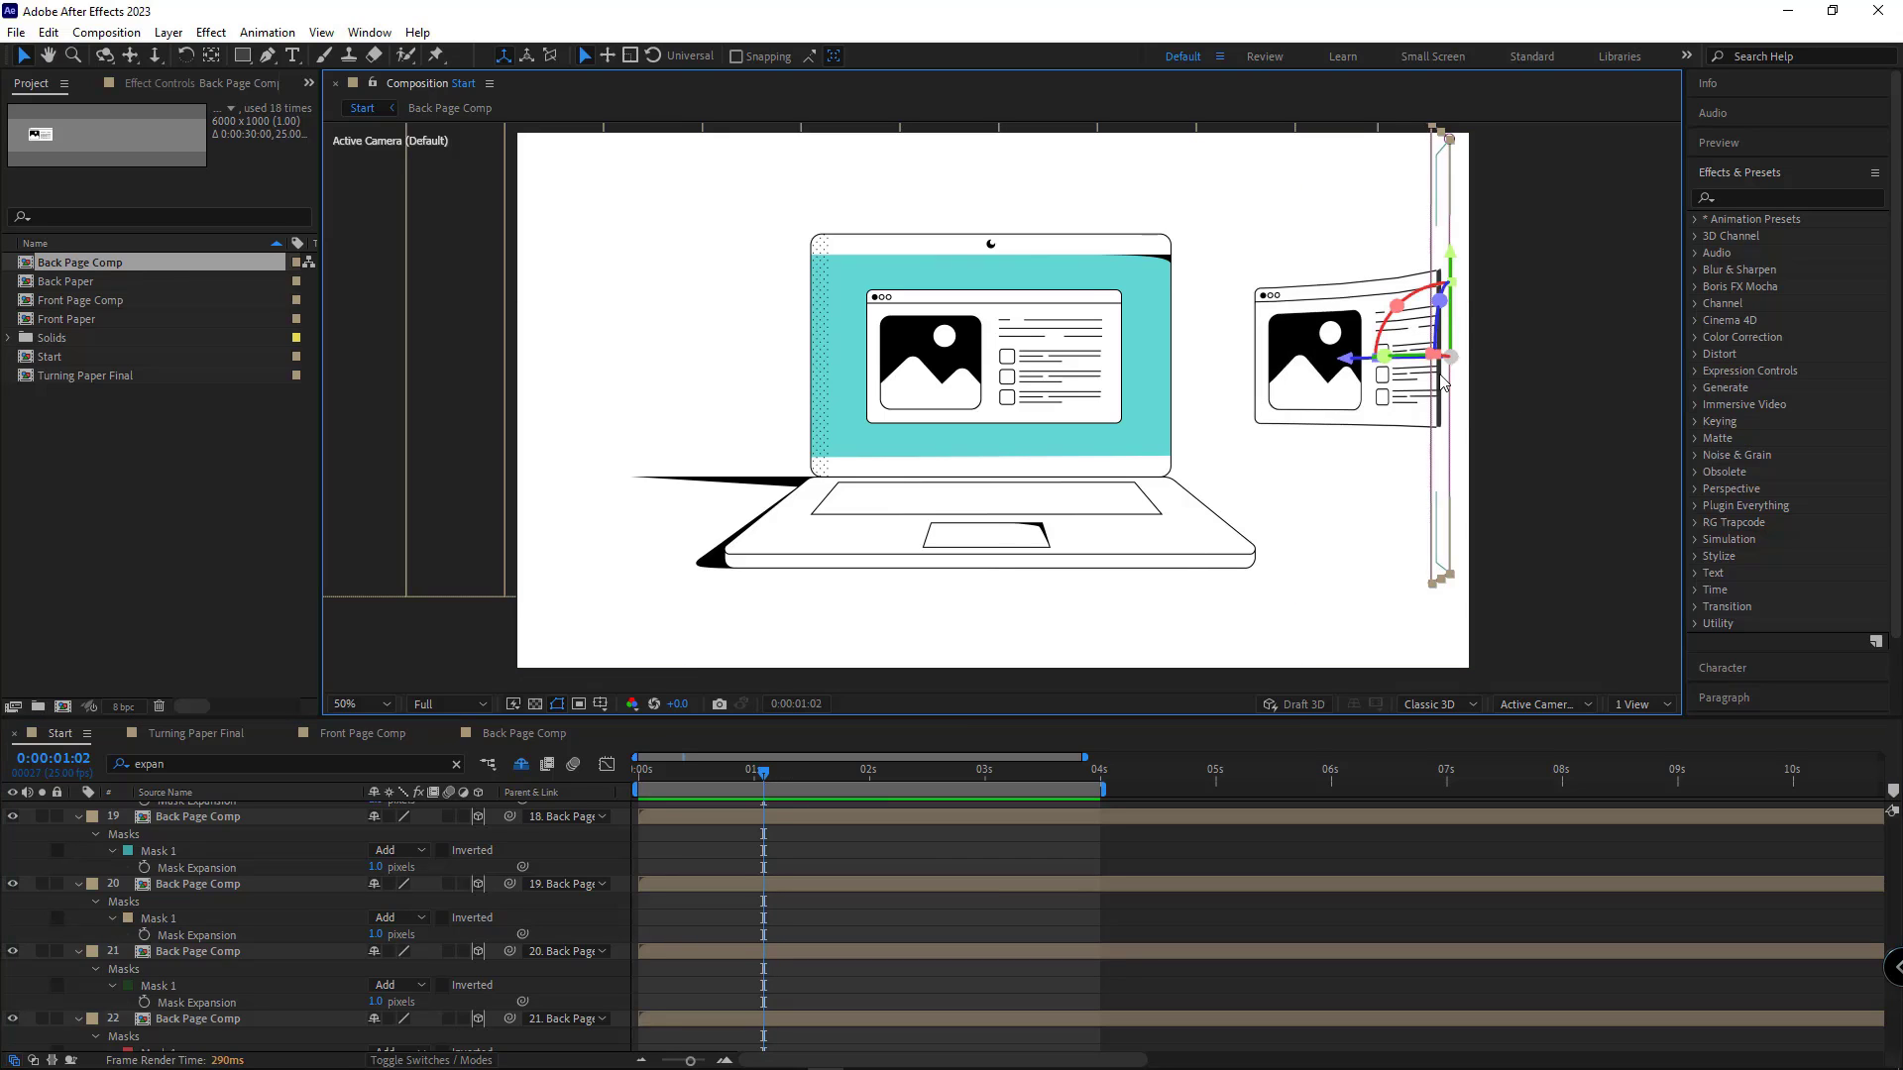
pyautogui.scroll(3, 240, 907)
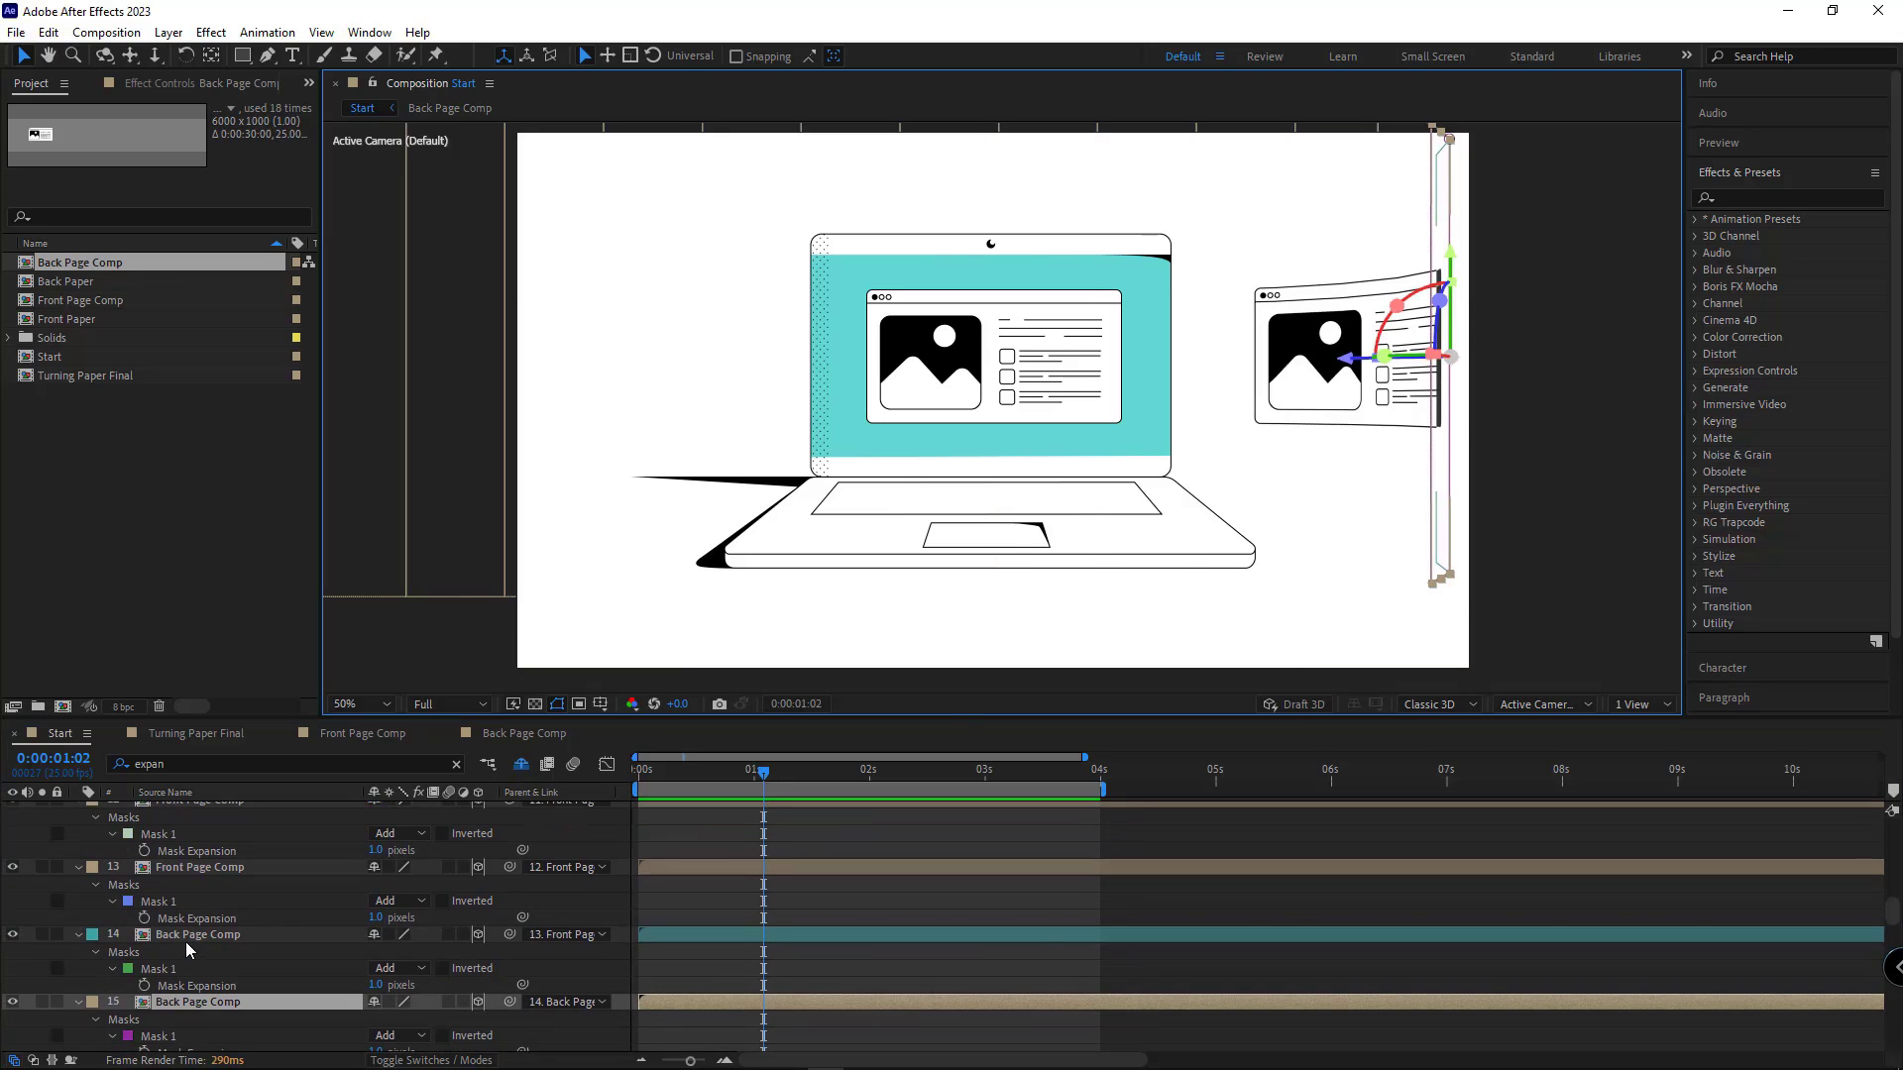
pyautogui.click(194, 935)
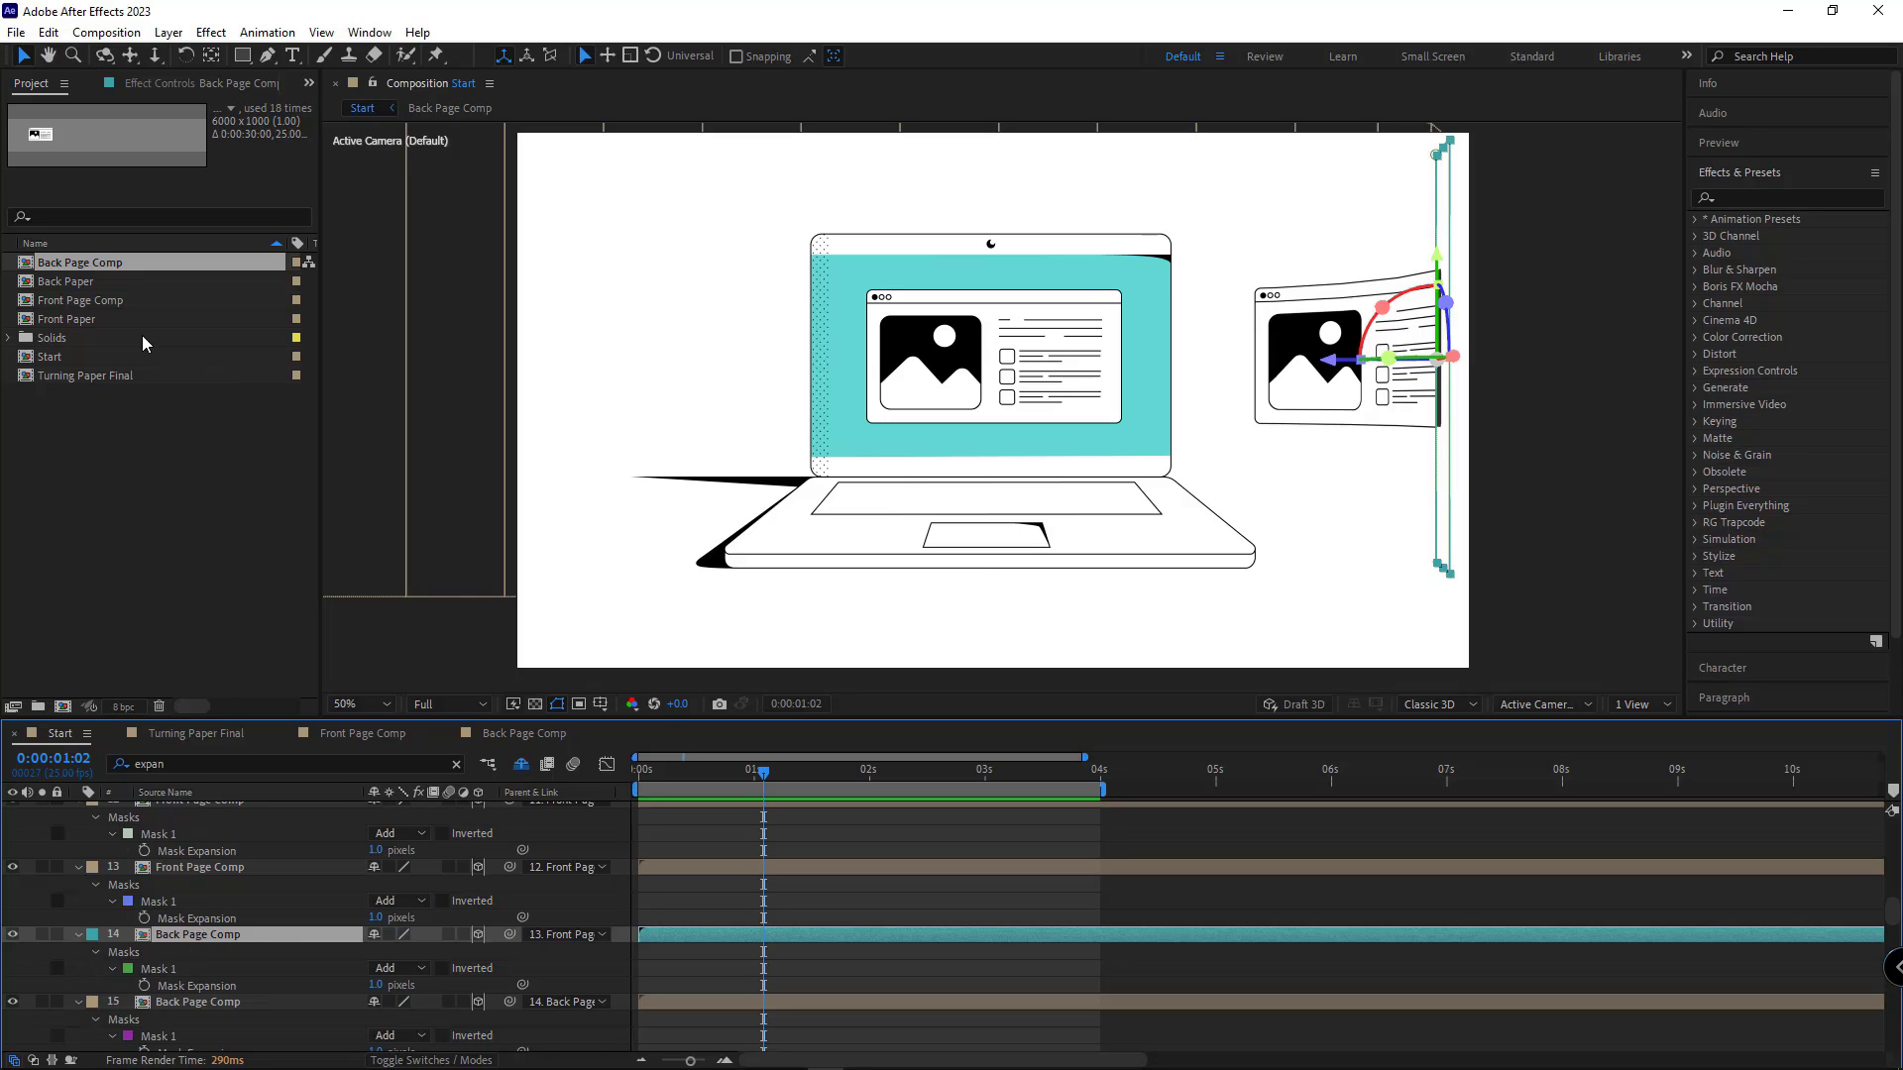
# Step: Replace layer 14's source with Front Page Comp and recolour labels: layer 15 teal, layer 14 sand
pyautogui.click(88, 302)
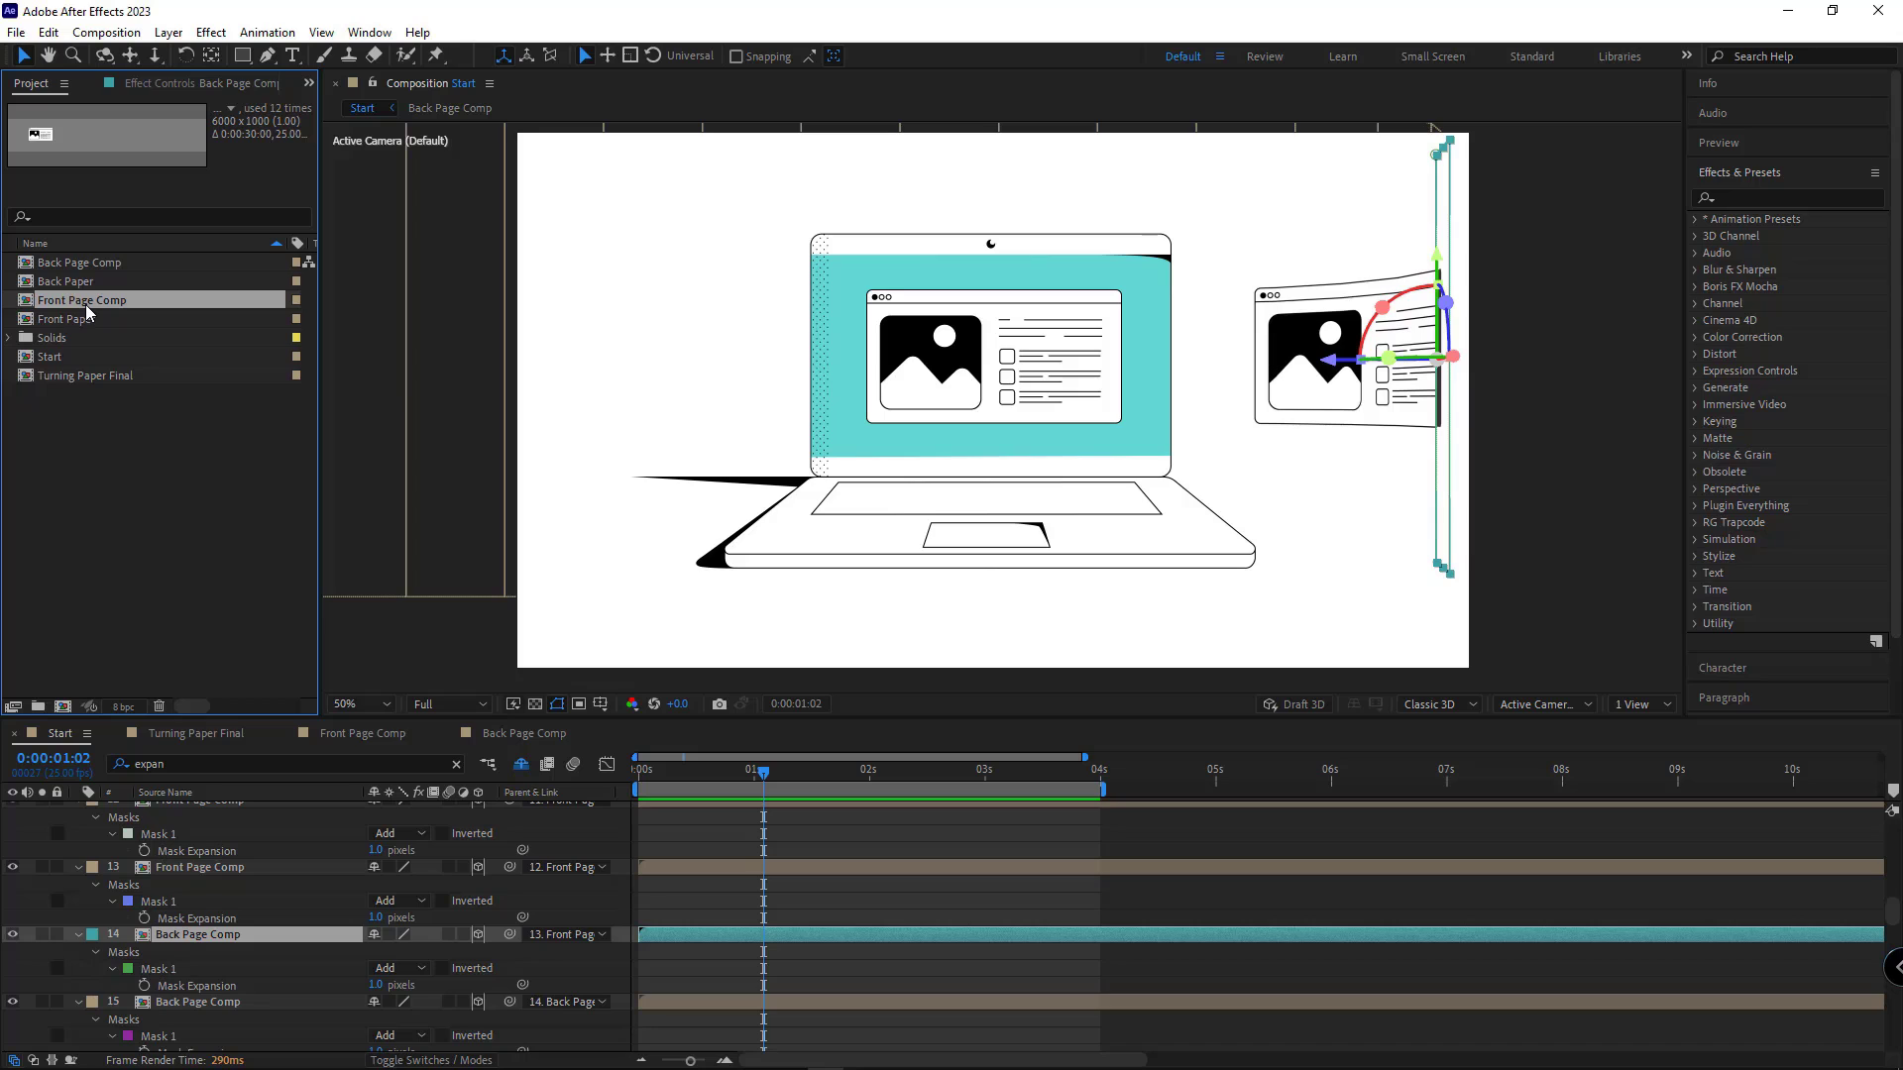
pyautogui.moveTo(48, 299); pyautogui.dragTo(176, 946)
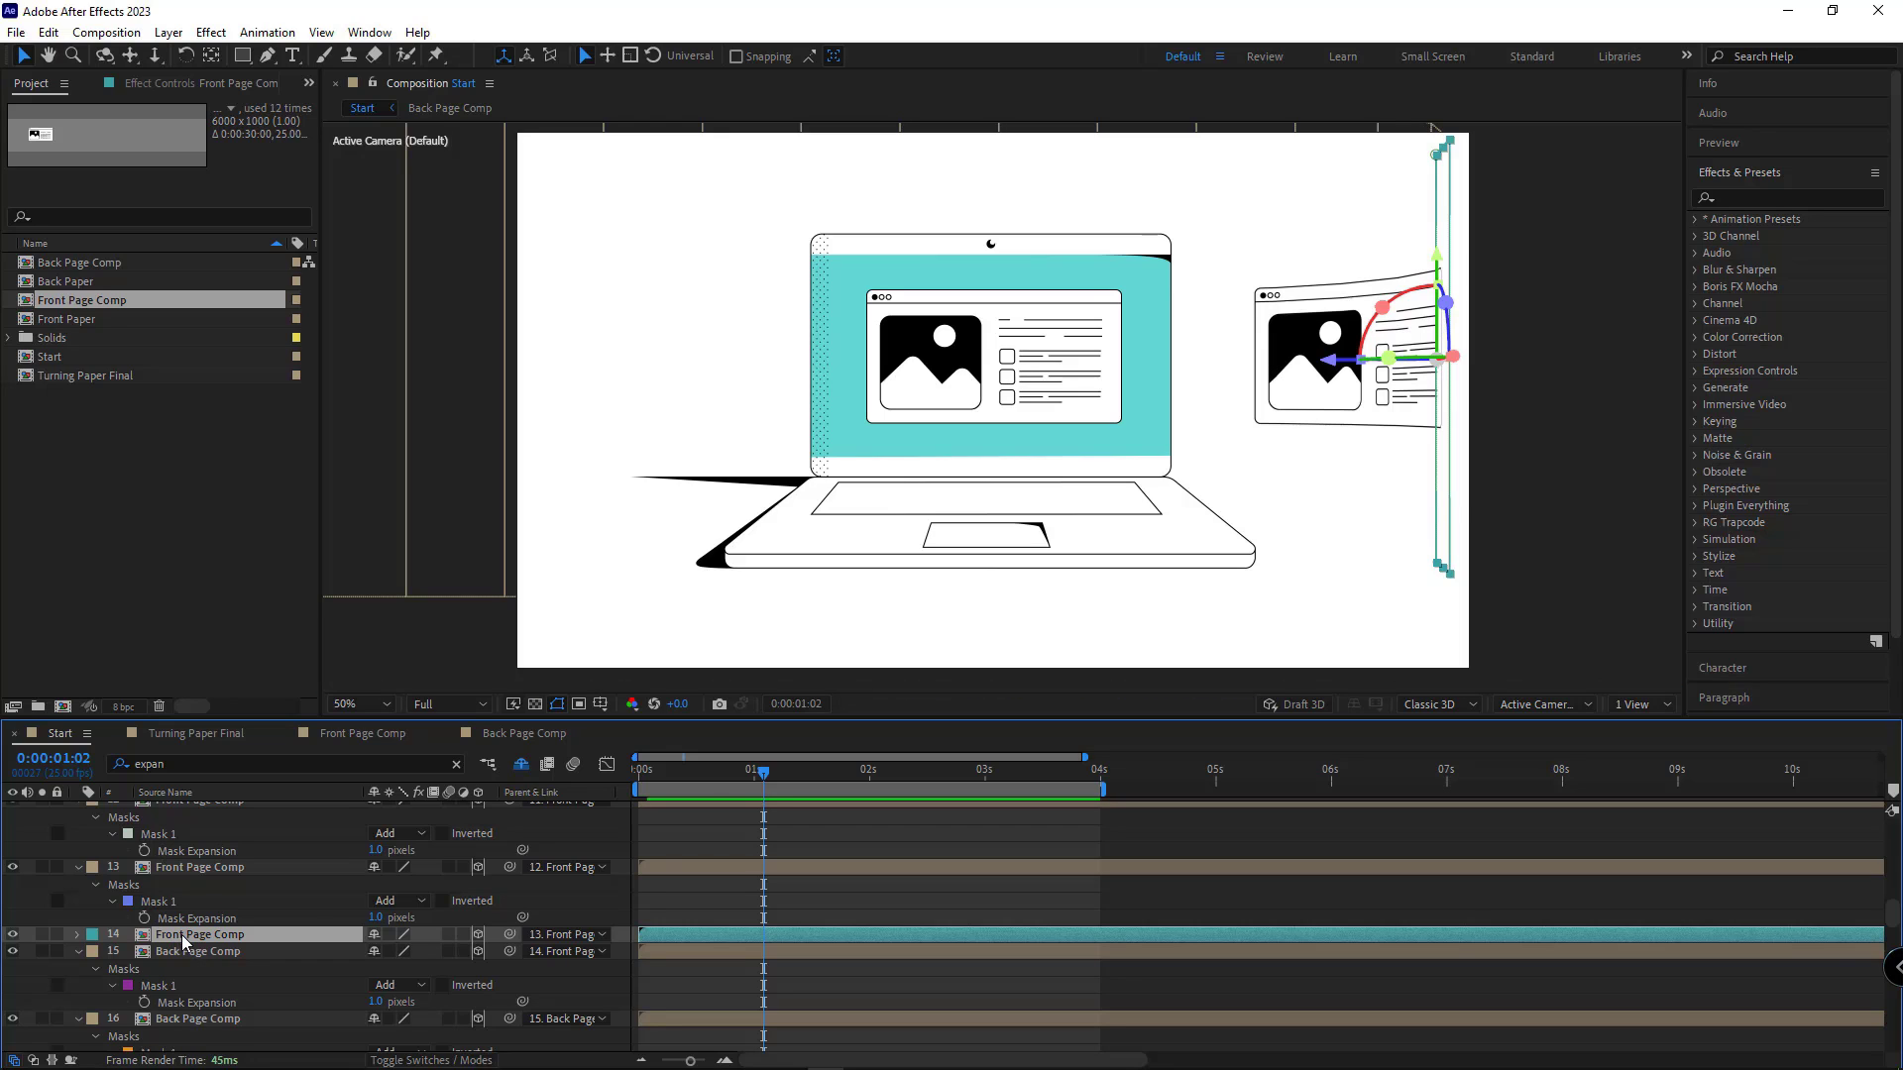
pyautogui.click(95, 957)
pyautogui.click(148, 885)
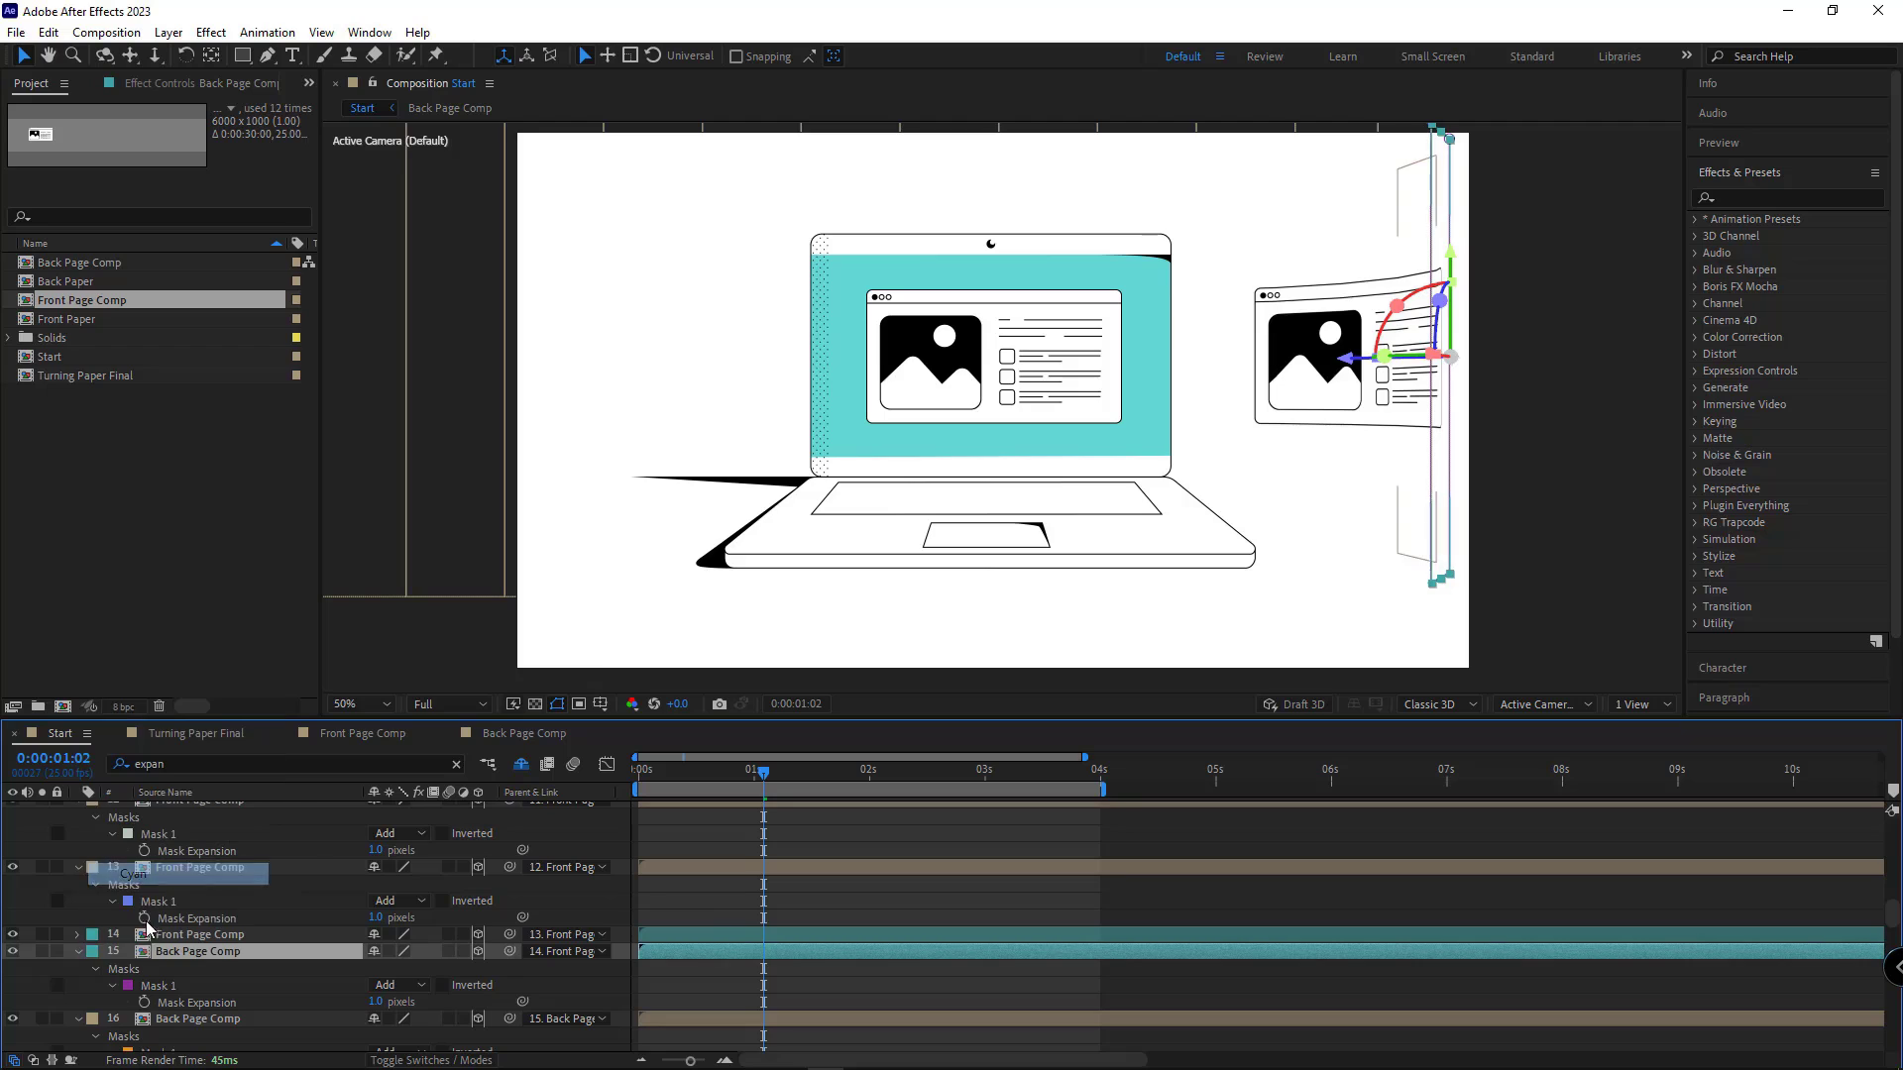
pyautogui.click(95, 936)
pyautogui.click(138, 885)
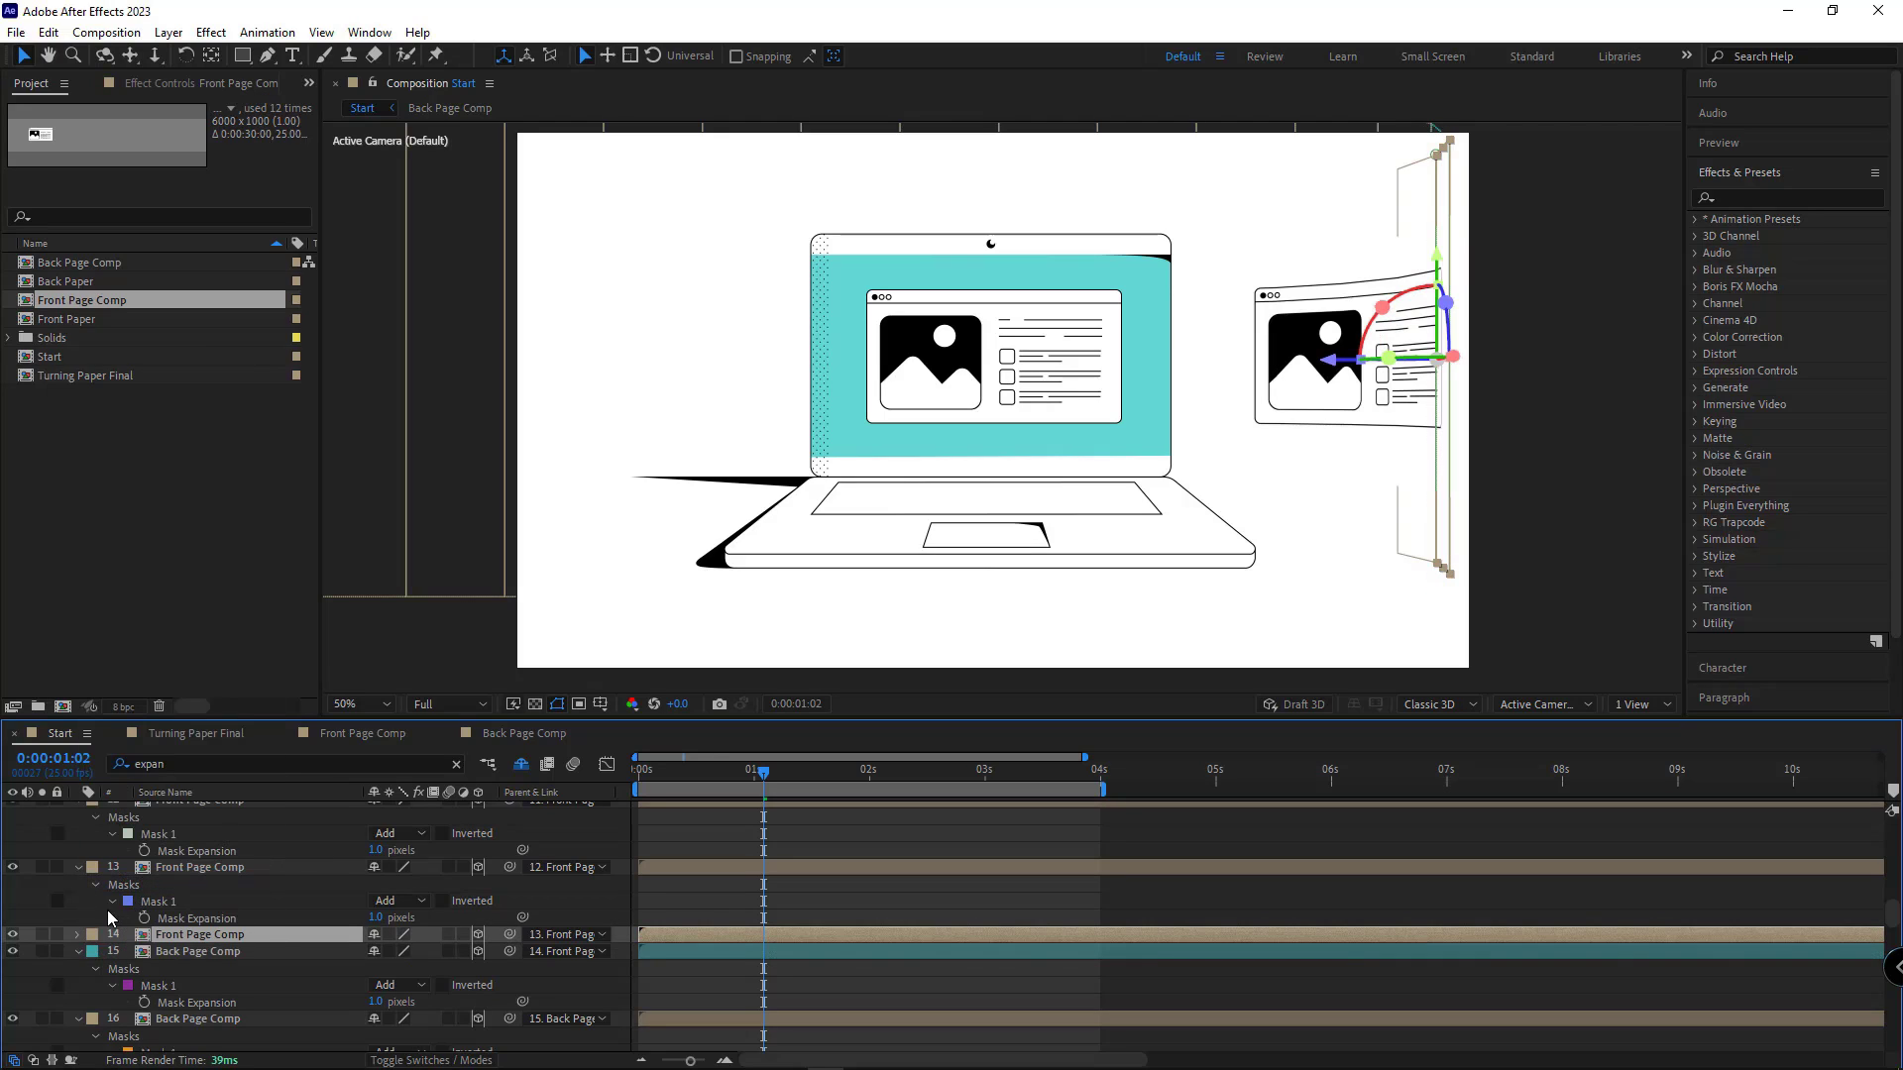
# Step: Step forward several frames to watch the strip turn reveal the code window
pyautogui.click(203, 953)
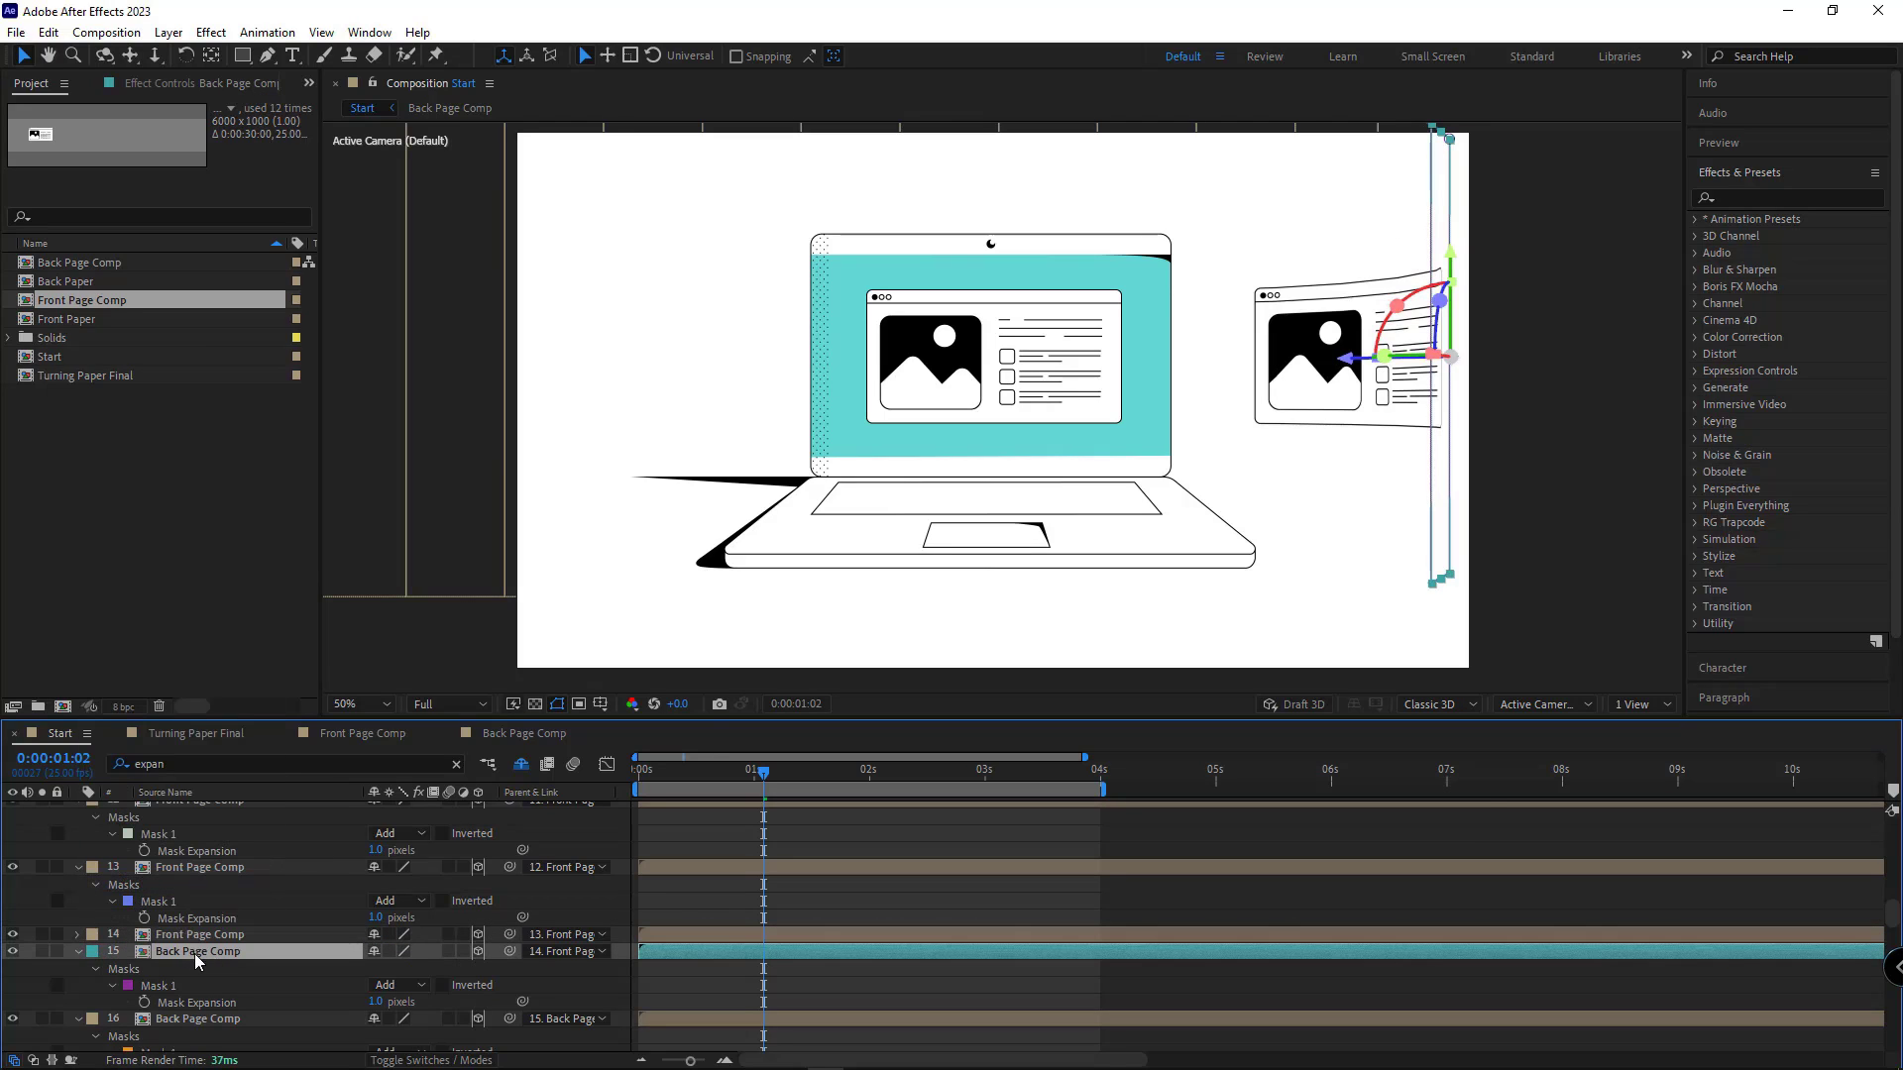
pyautogui.click(811, 913)
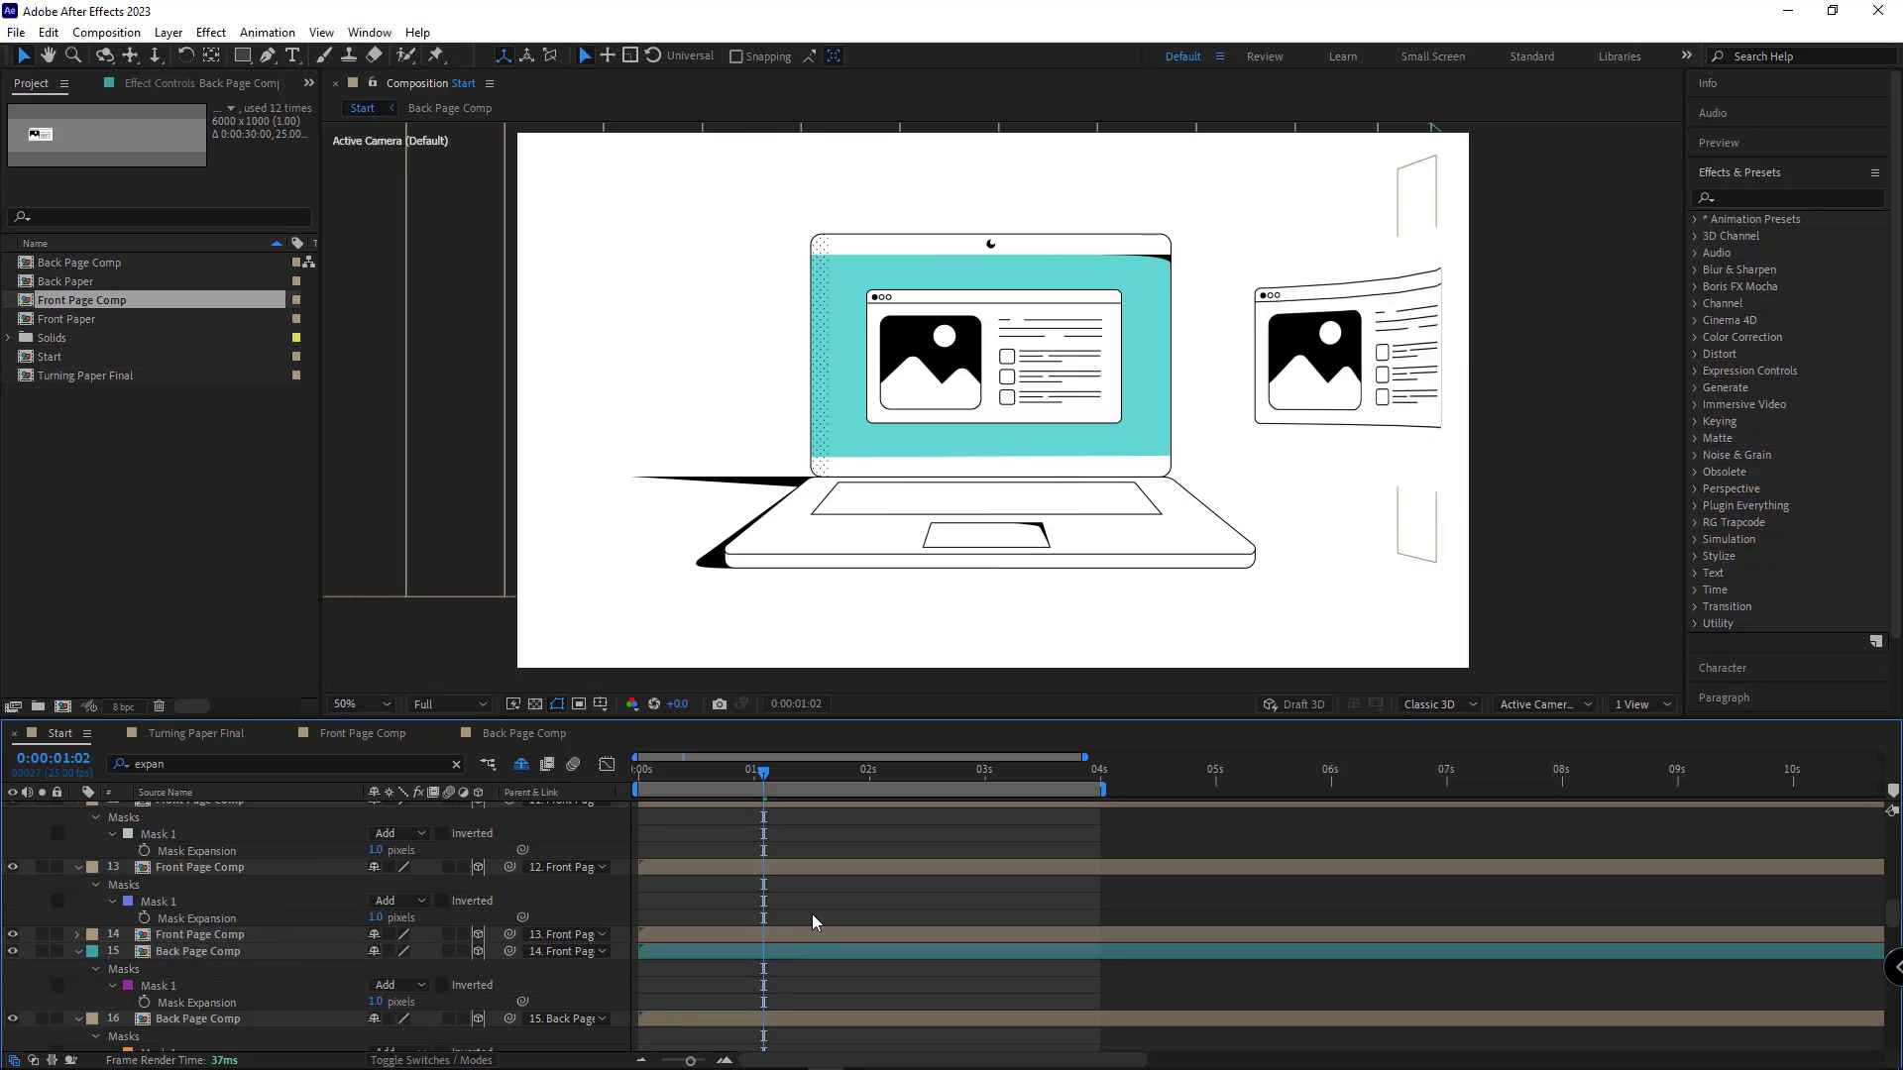
pyautogui.press('pagedown')
pyautogui.press('pagedown')
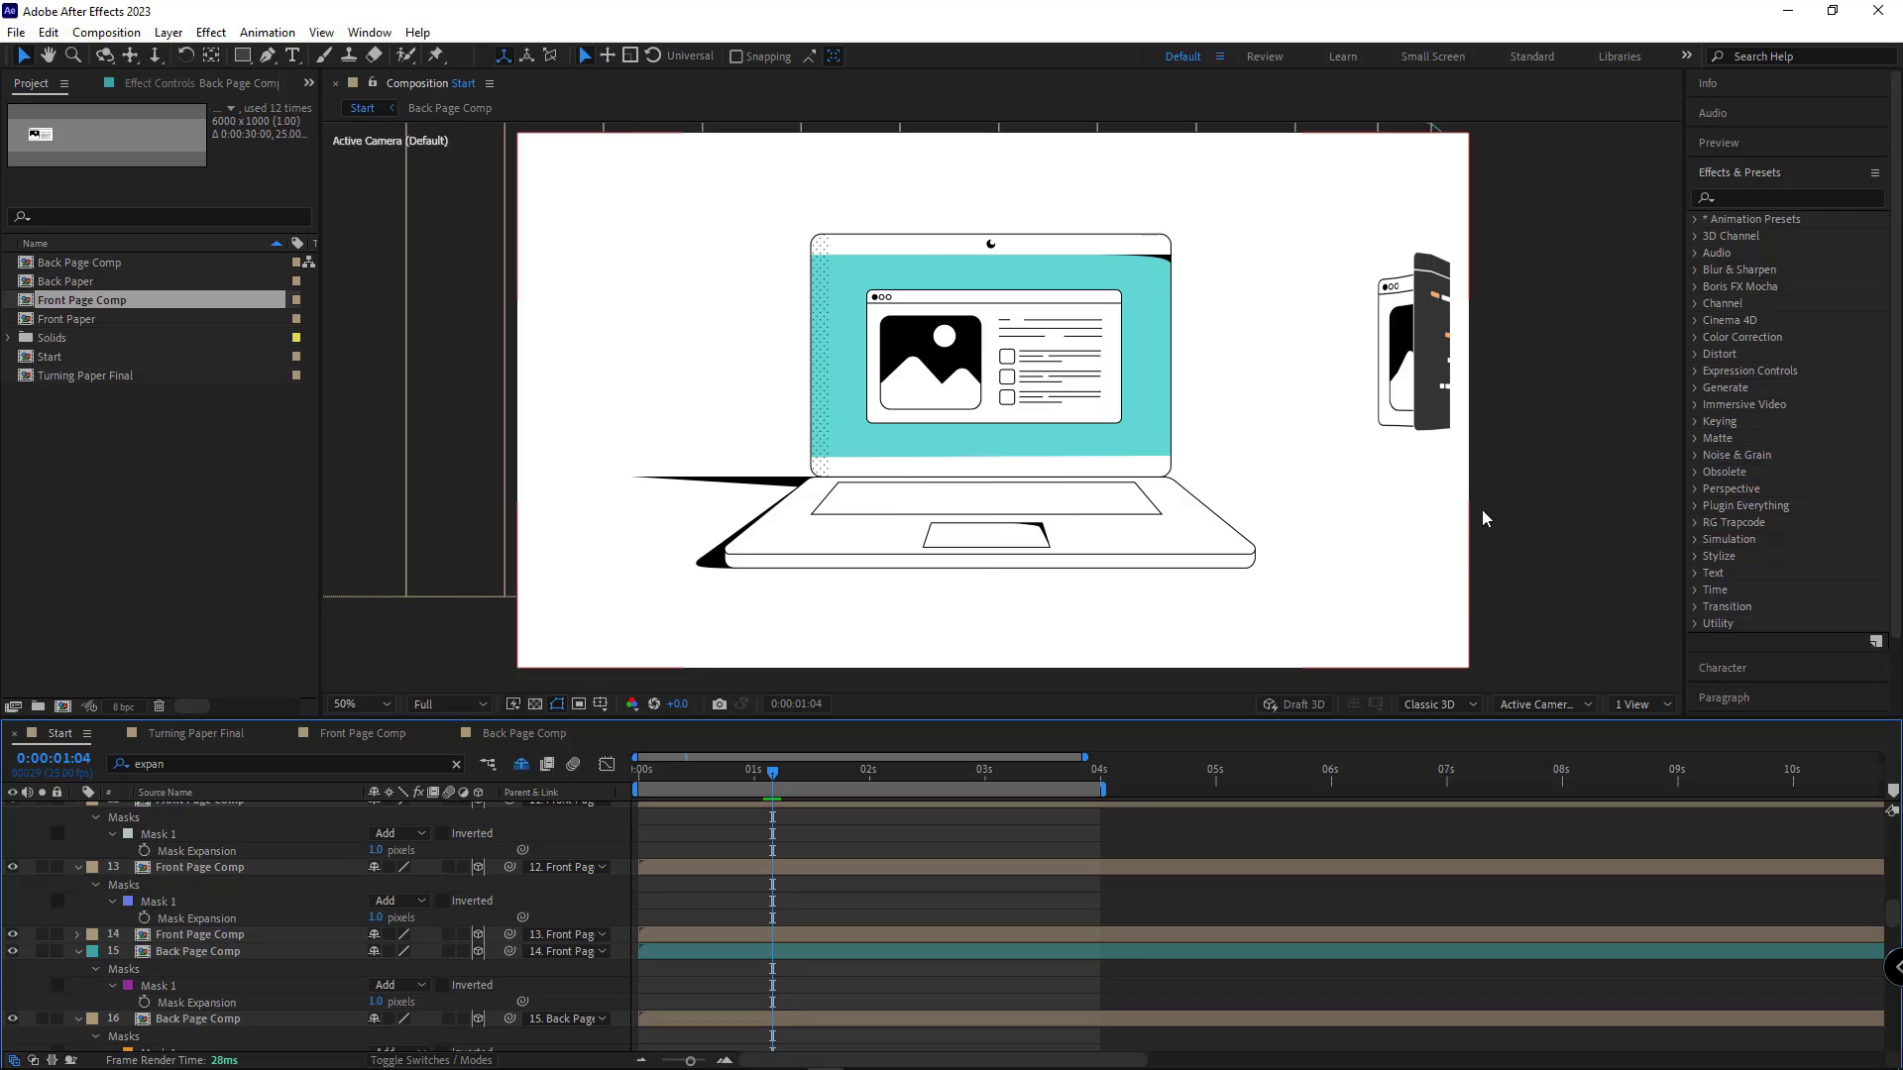
pyautogui.press('pagedown')
pyautogui.press('pagedown')
pyautogui.press('pagedown')
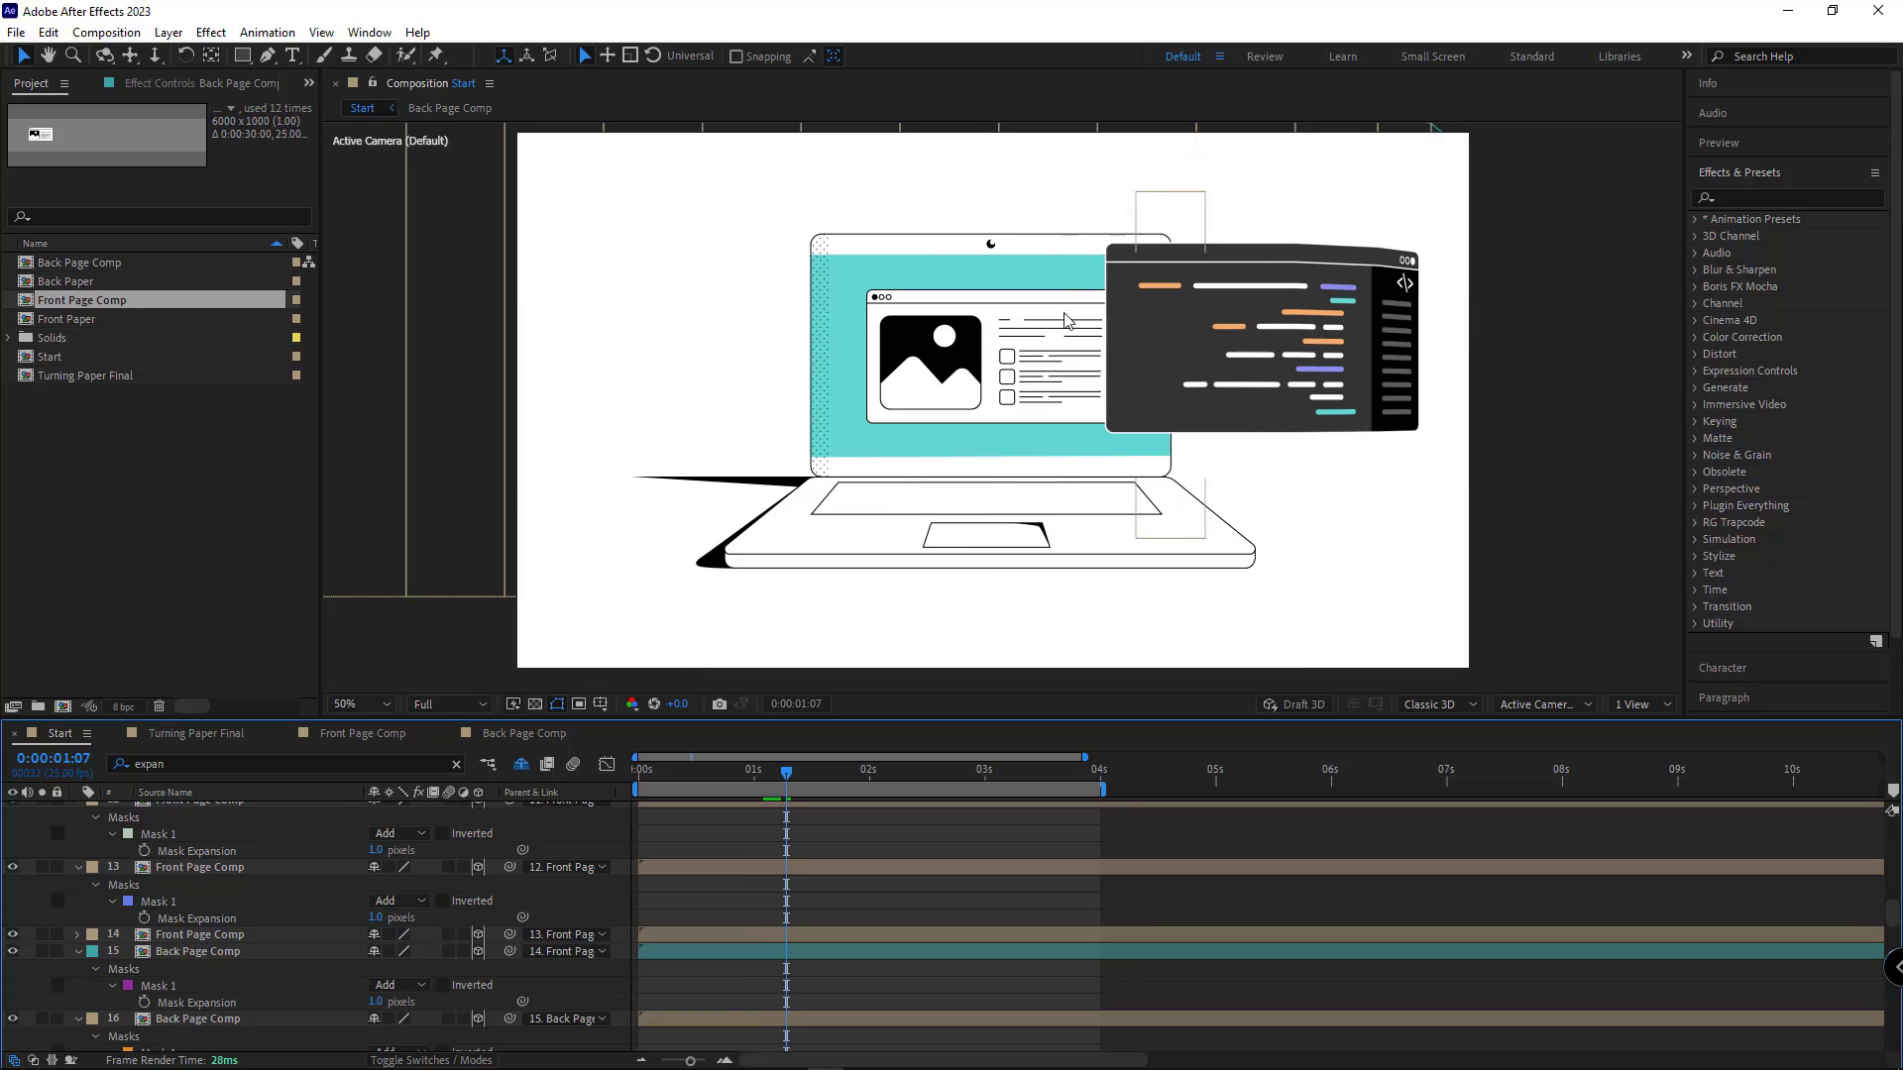
pyautogui.click(514, 739)
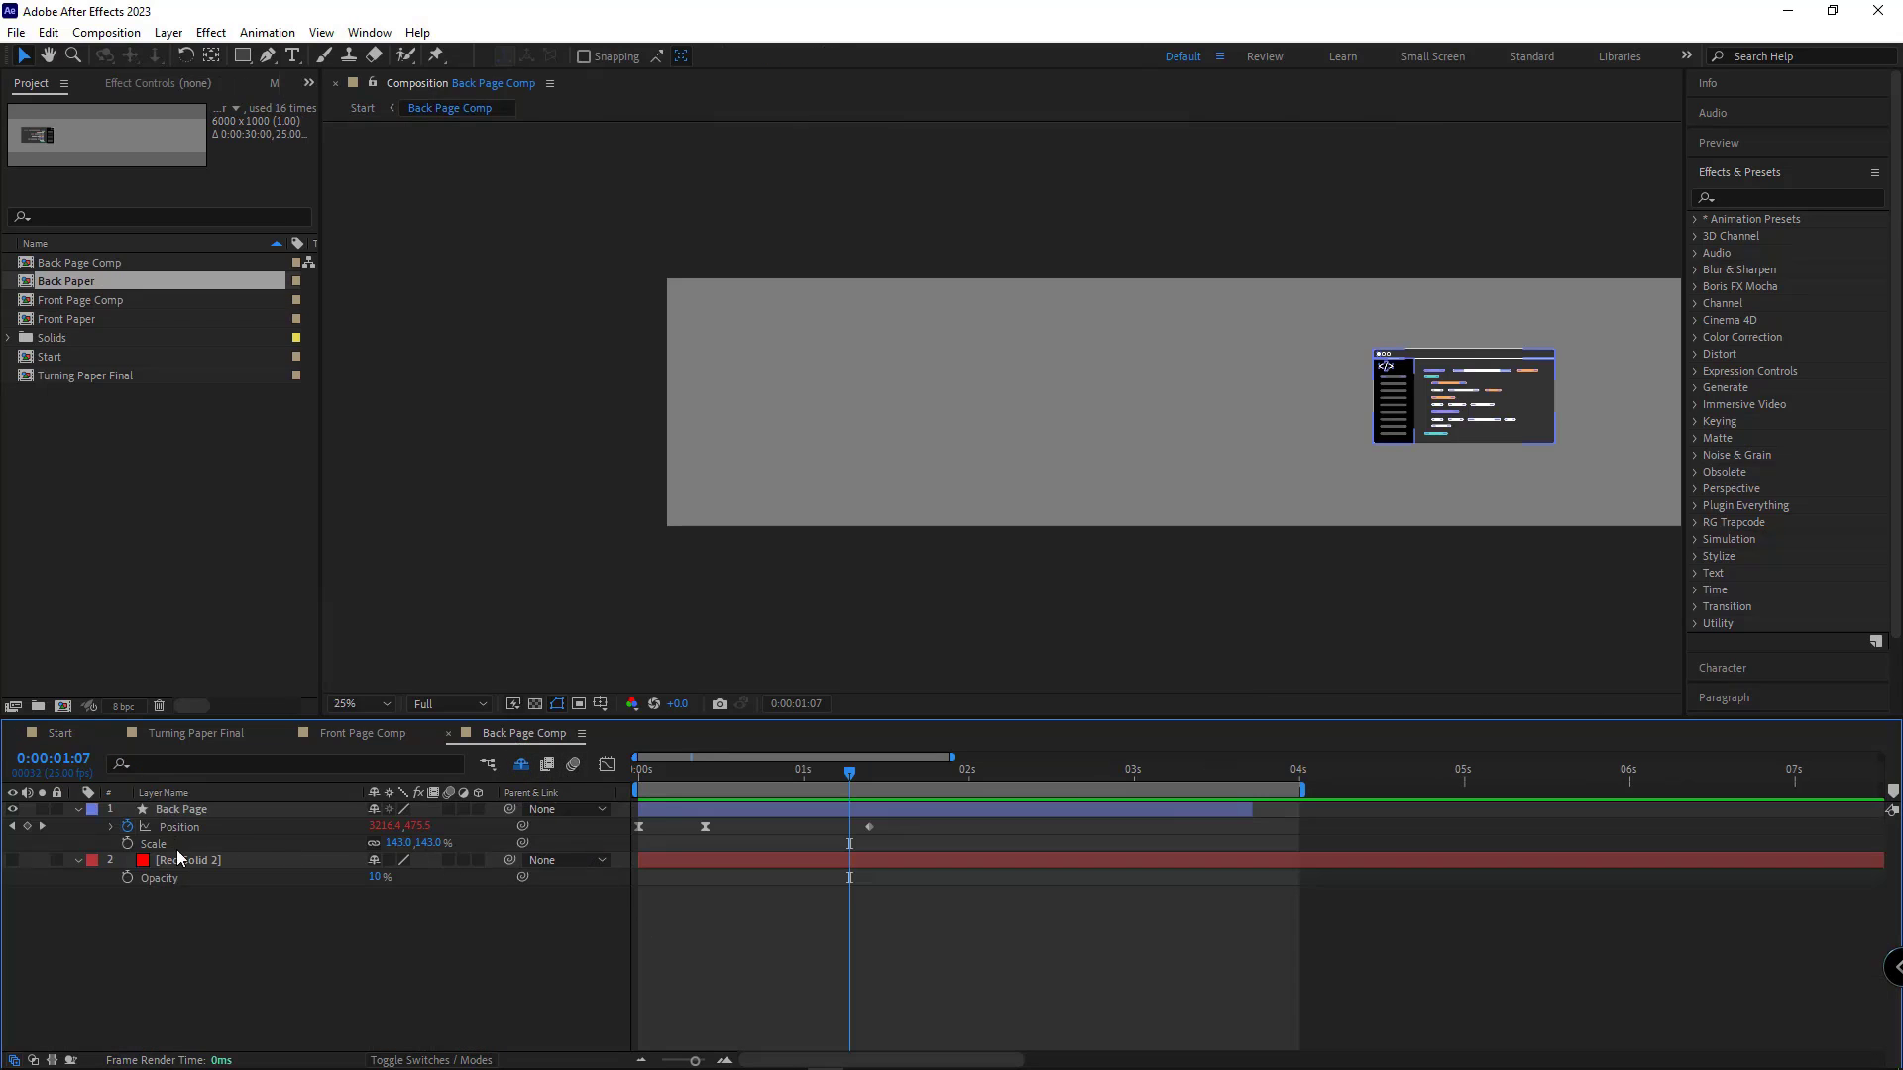
# Step: Set the Back Page layer's Scale to 170%
pyautogui.click(399, 843)
pyautogui.press('Return')
pyautogui.click(845, 908)
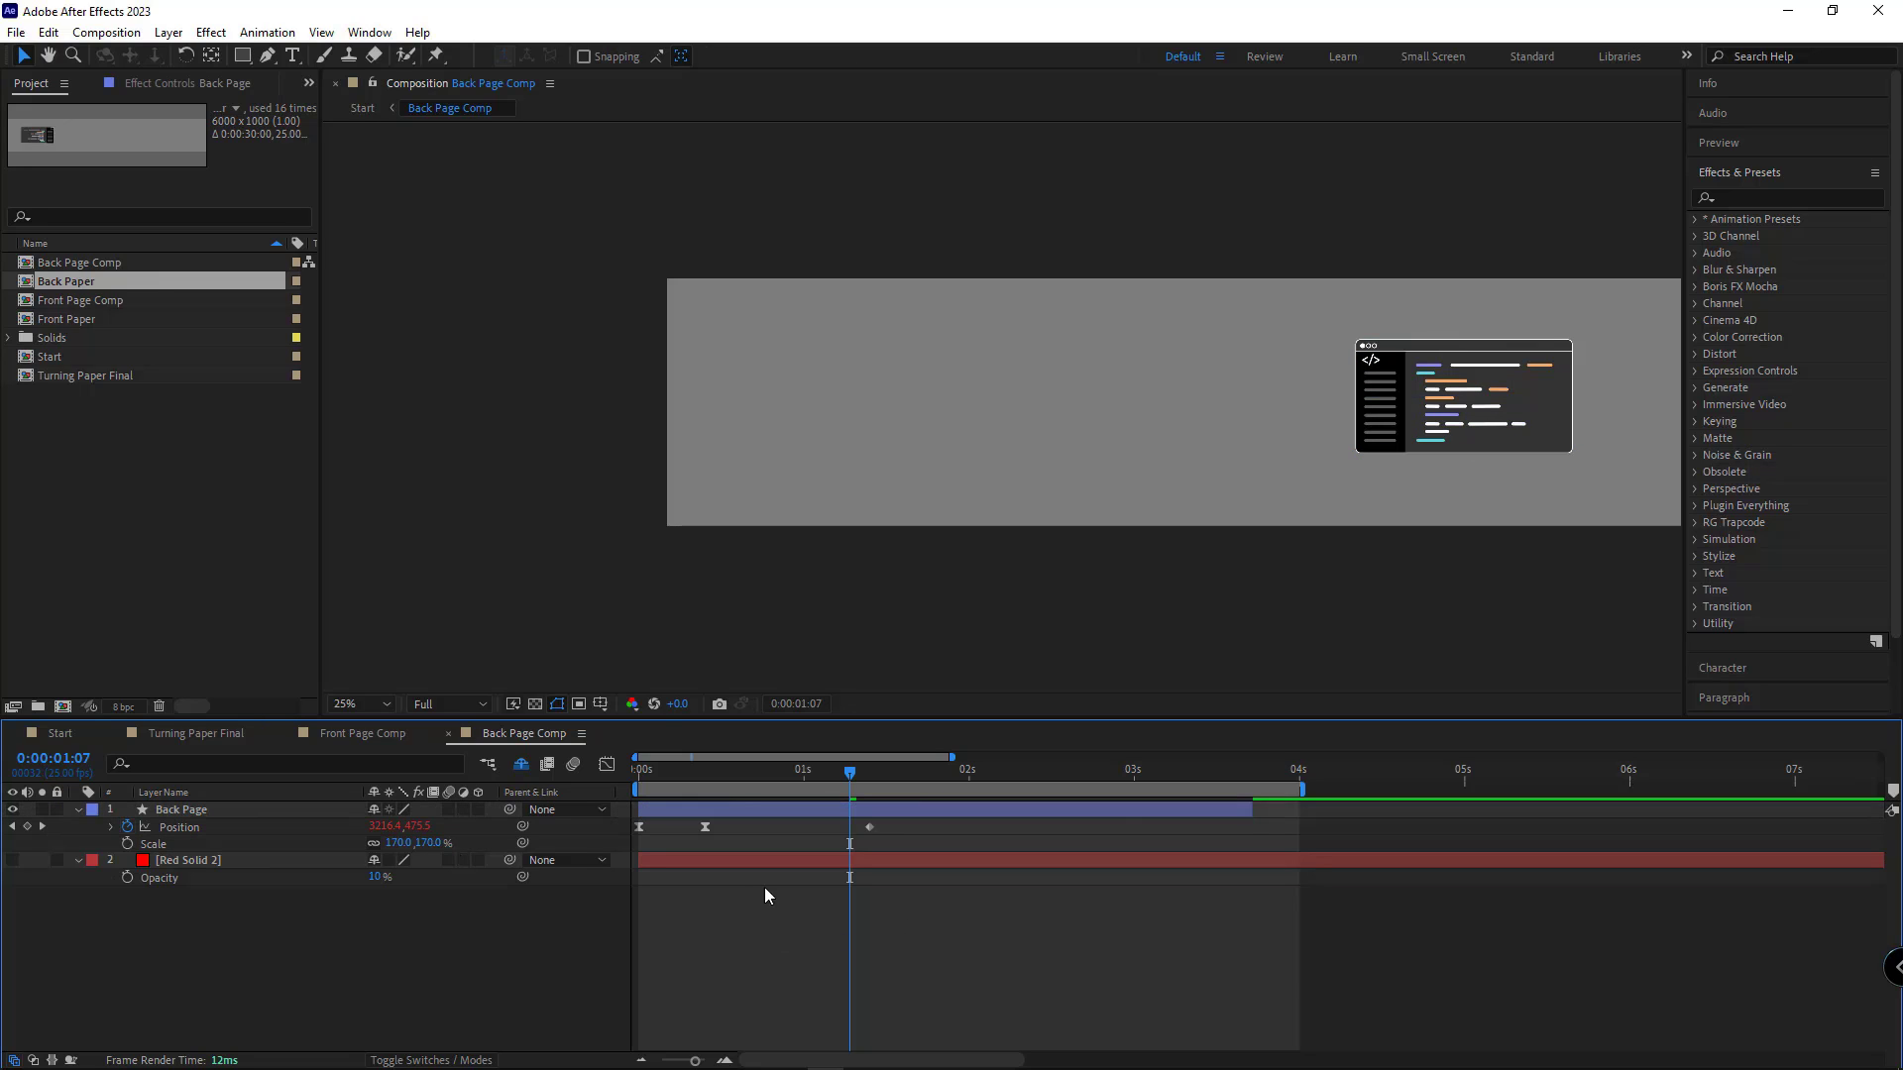
# Step: Preview the Start composition, stop at 0:00:02:07, and turn on Title/Action Safe guides
pyautogui.click(61, 735)
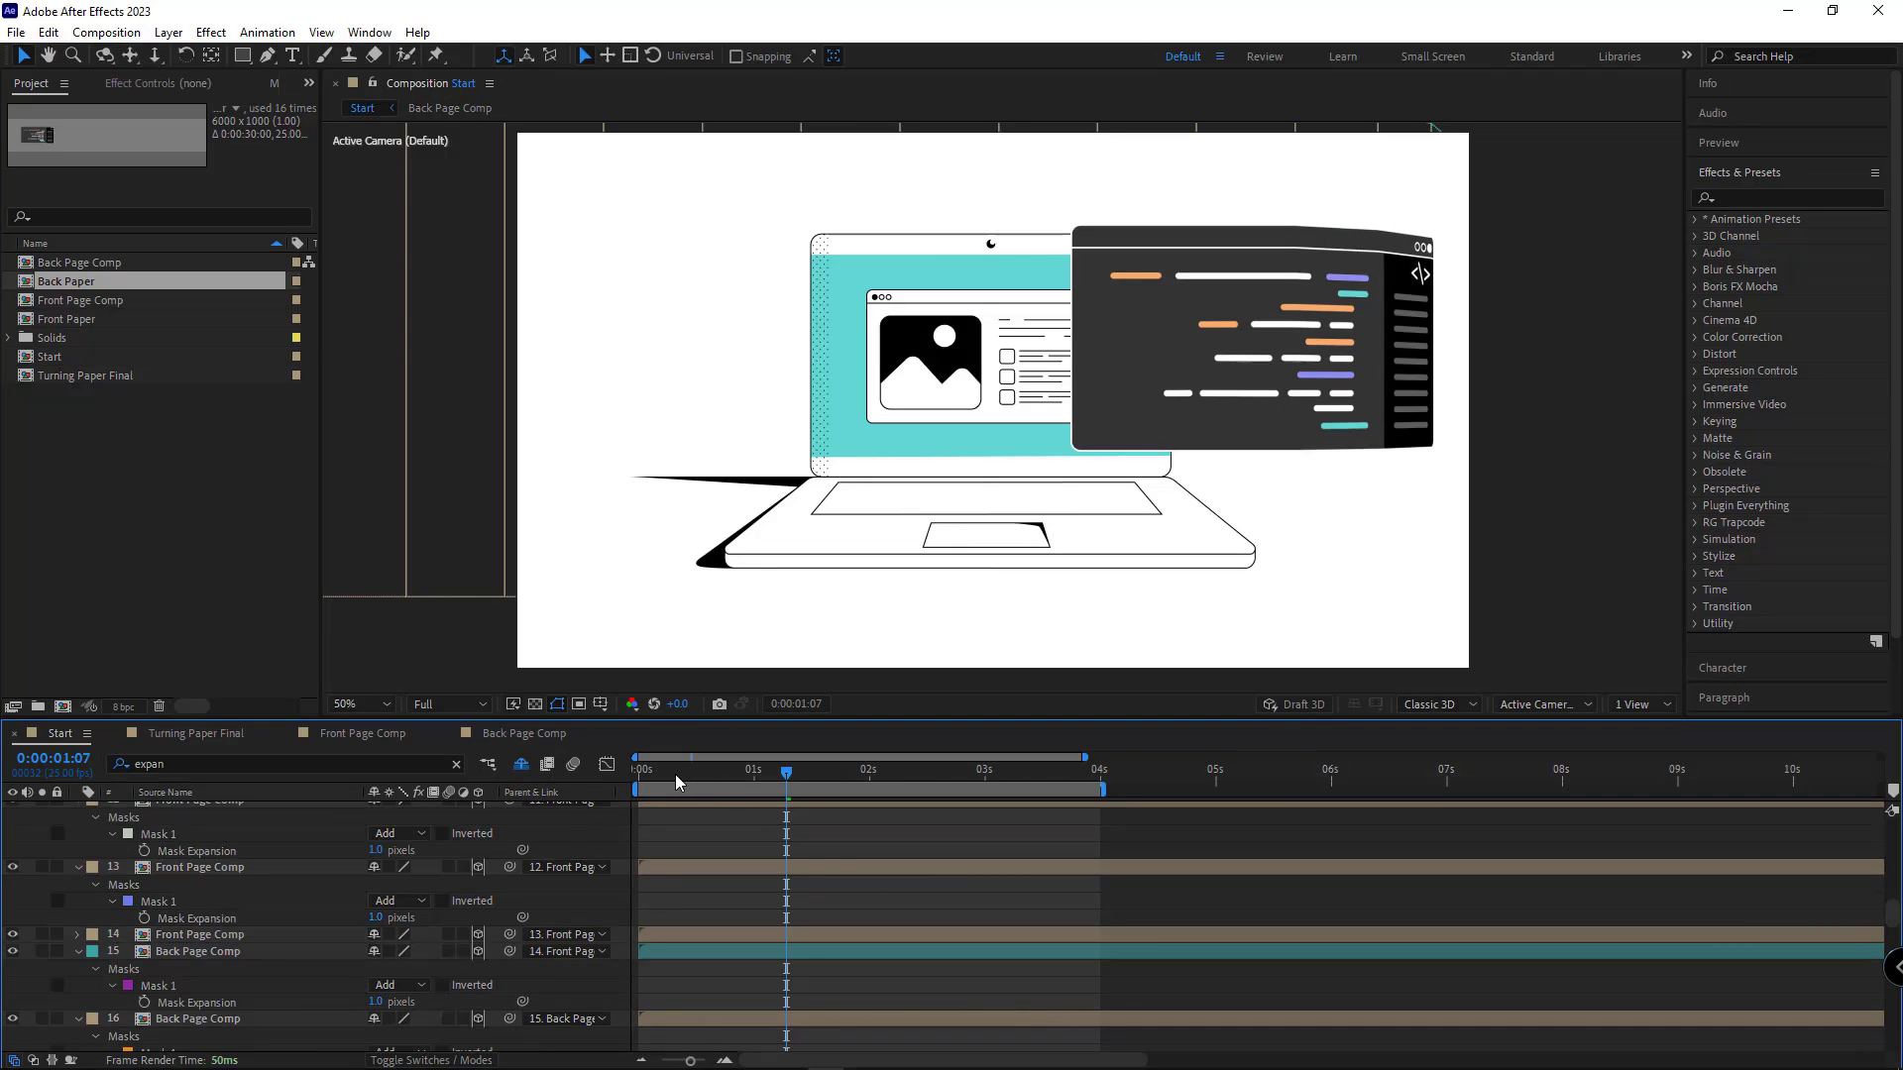
pyautogui.press('Home')
pyautogui.press('space')
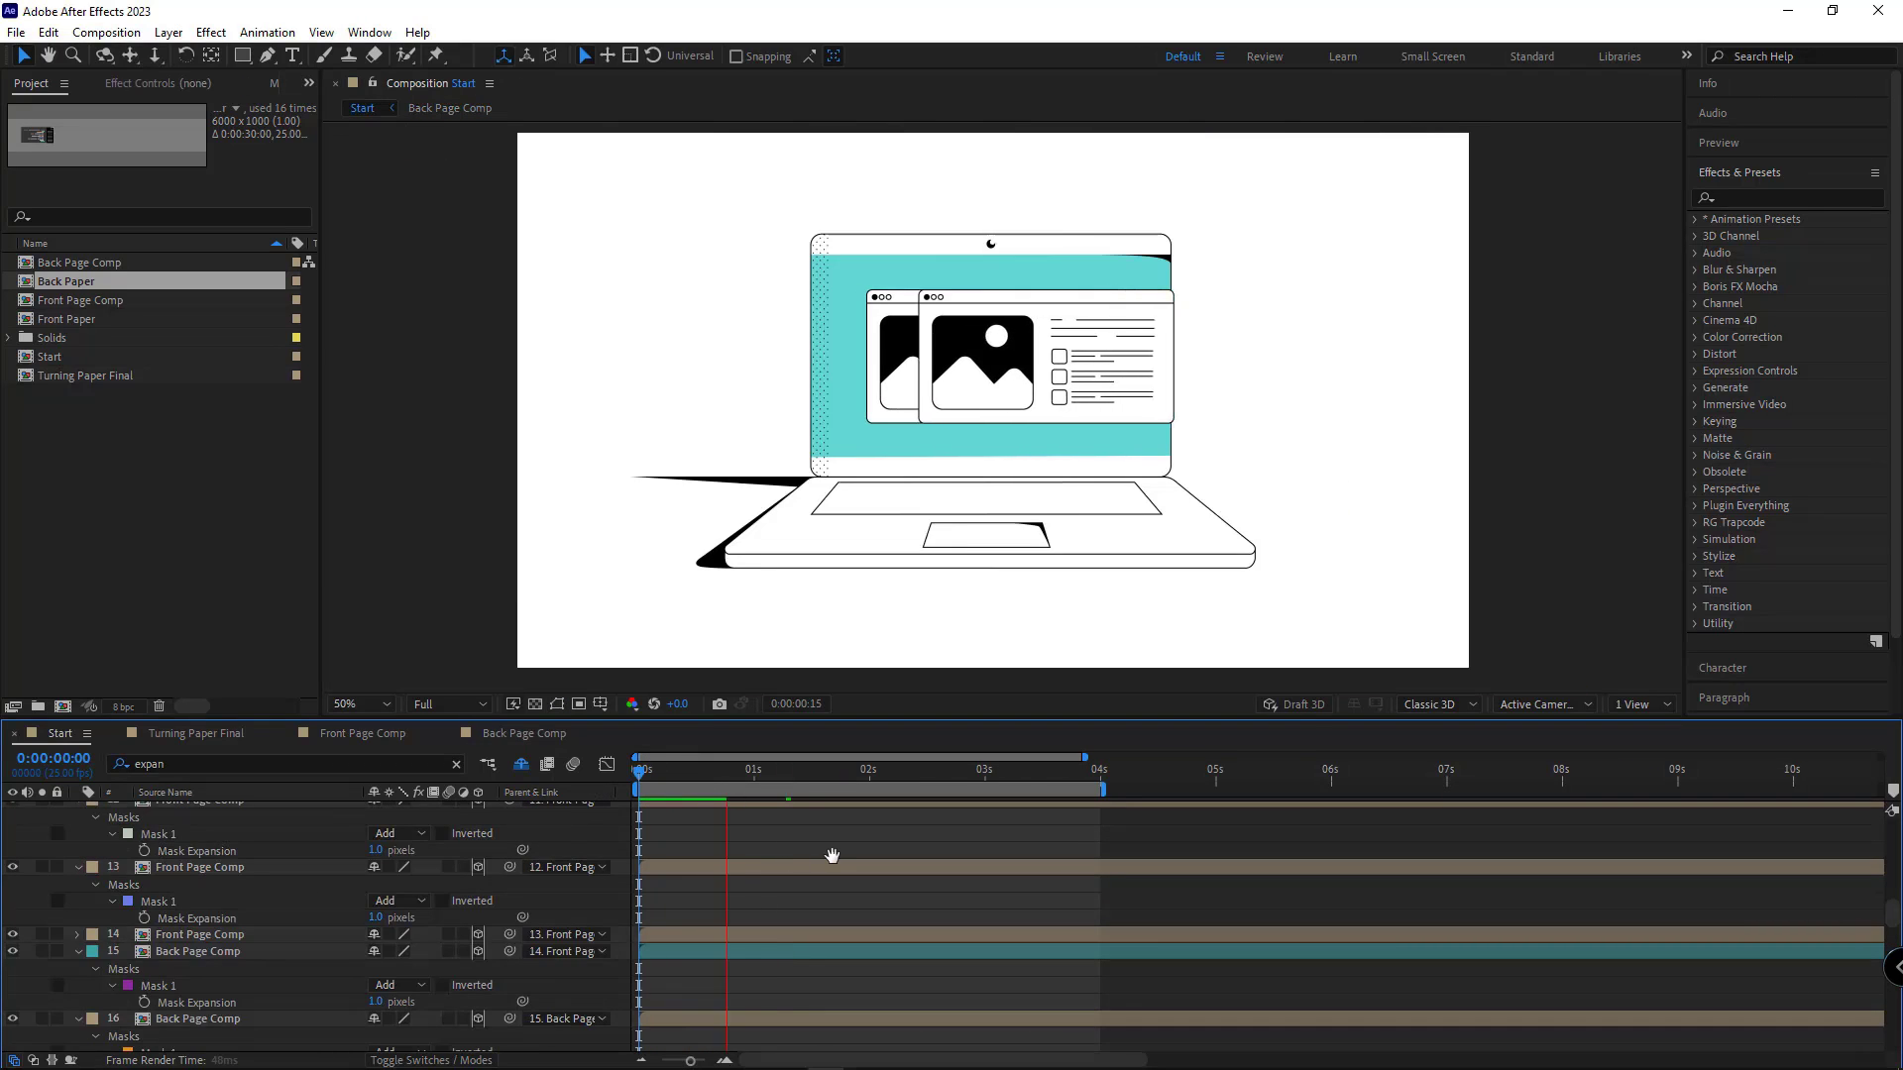
pyautogui.click(750, 774)
pyautogui.moveTo(750, 774); pyautogui.dragTo(980, 775)
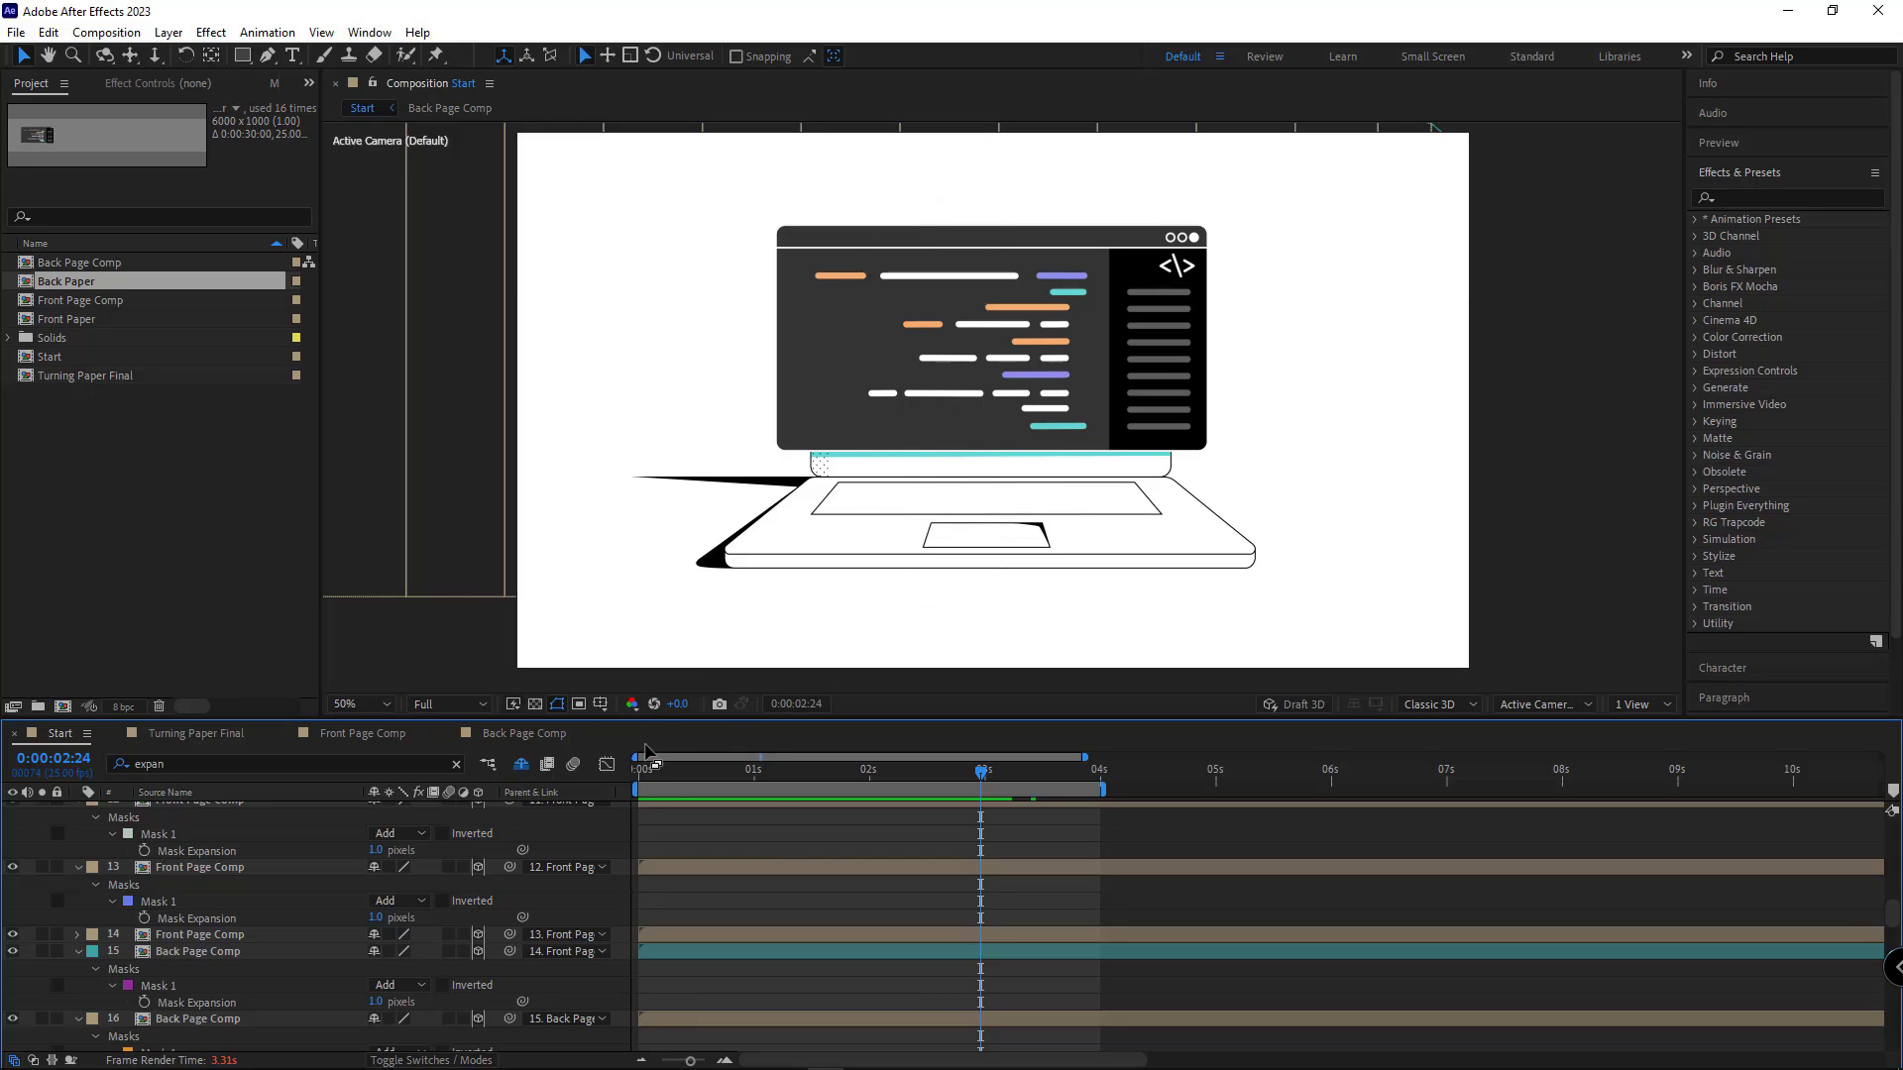
pyautogui.click(600, 707)
pyautogui.click(656, 722)
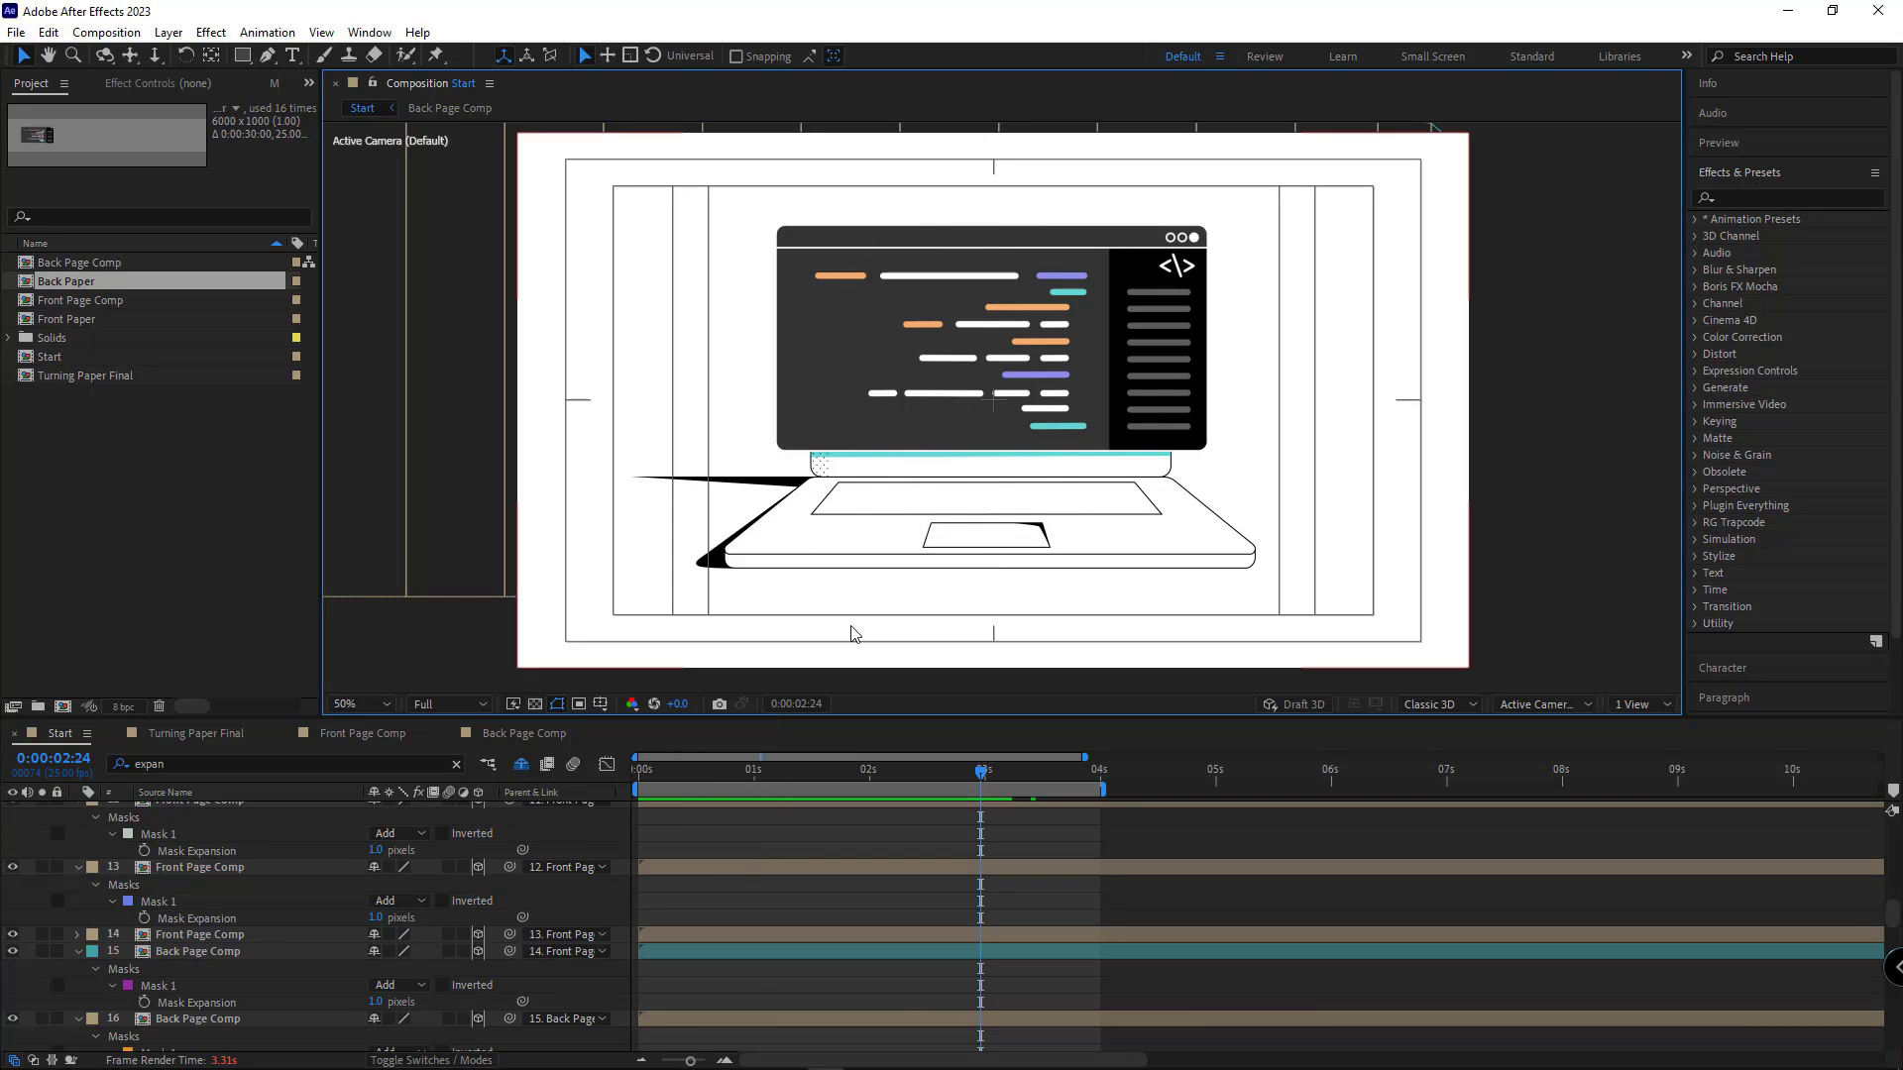
pyautogui.click(516, 736)
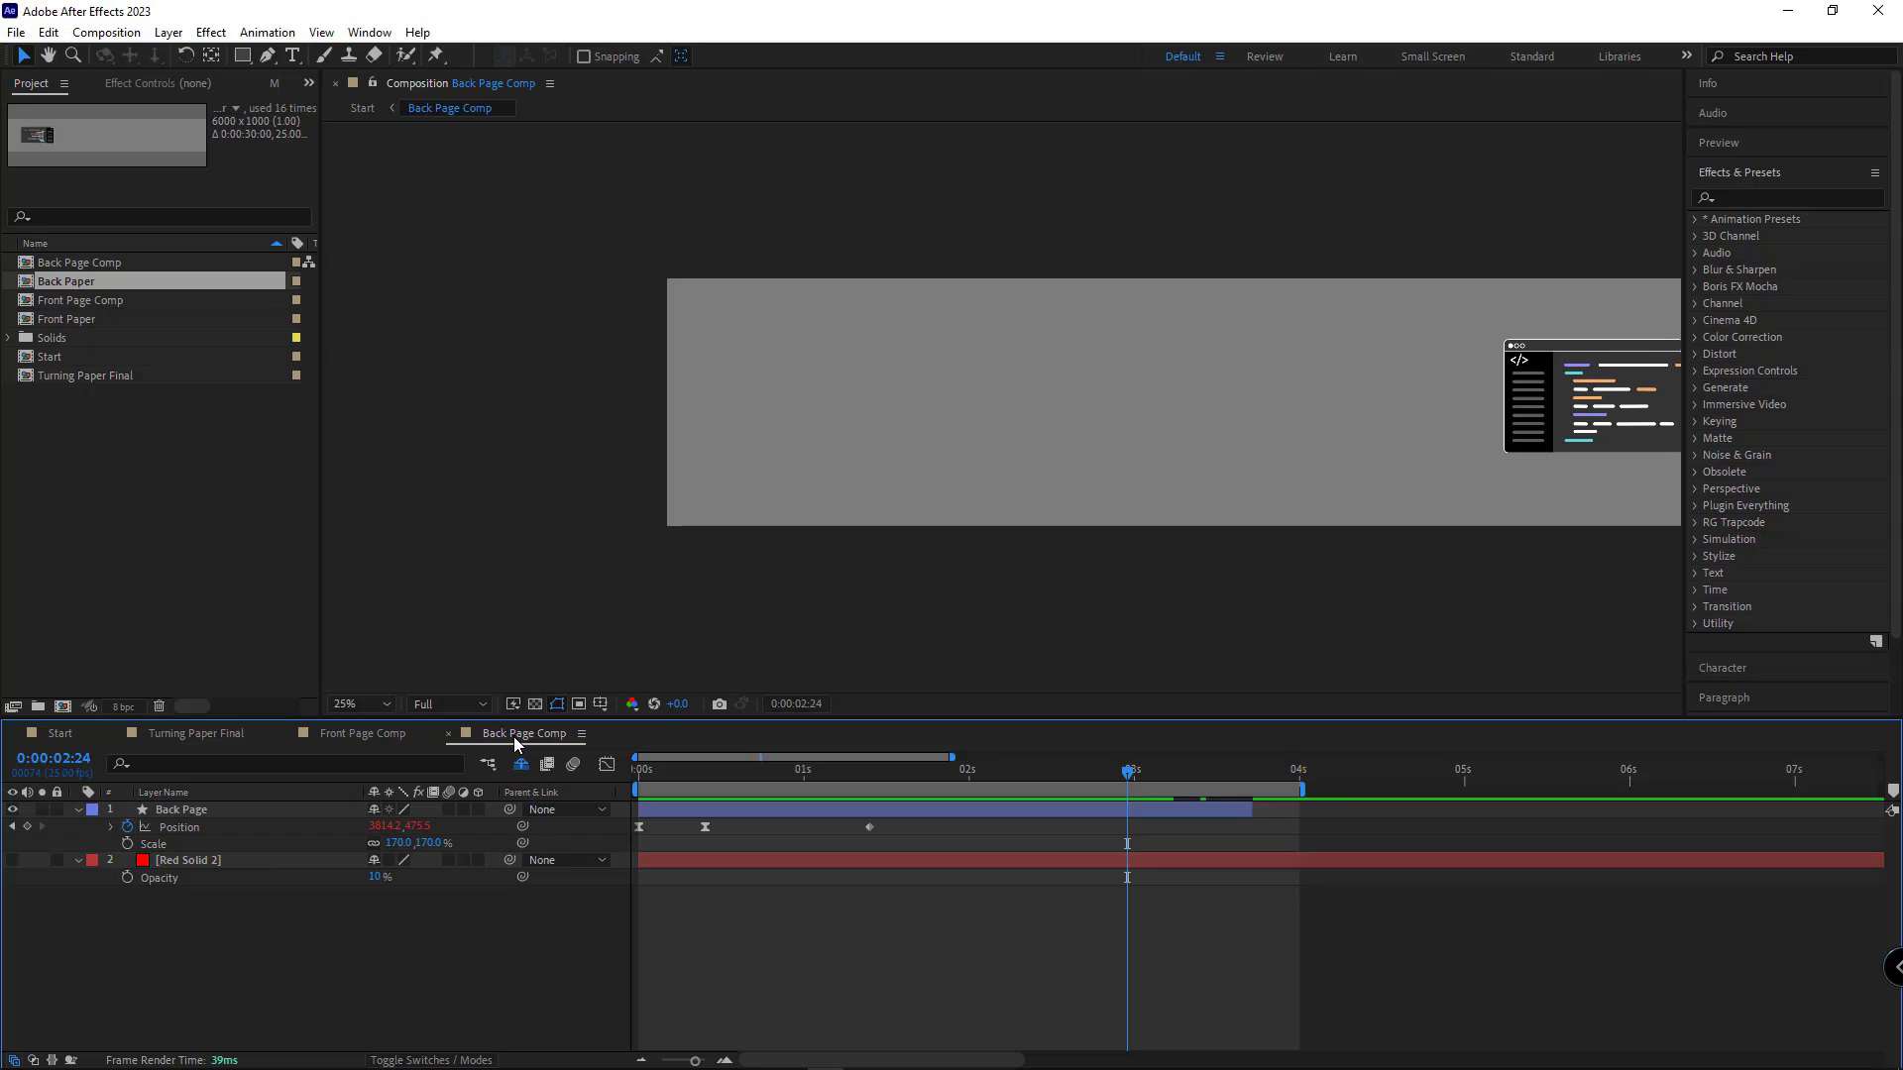
# Step: Check Front Page 2's 0:00:00:10 keyframe and add a matching Position keyframe on layer 2
pyautogui.click(381, 734)
pyautogui.click(755, 808)
pyautogui.press('u')
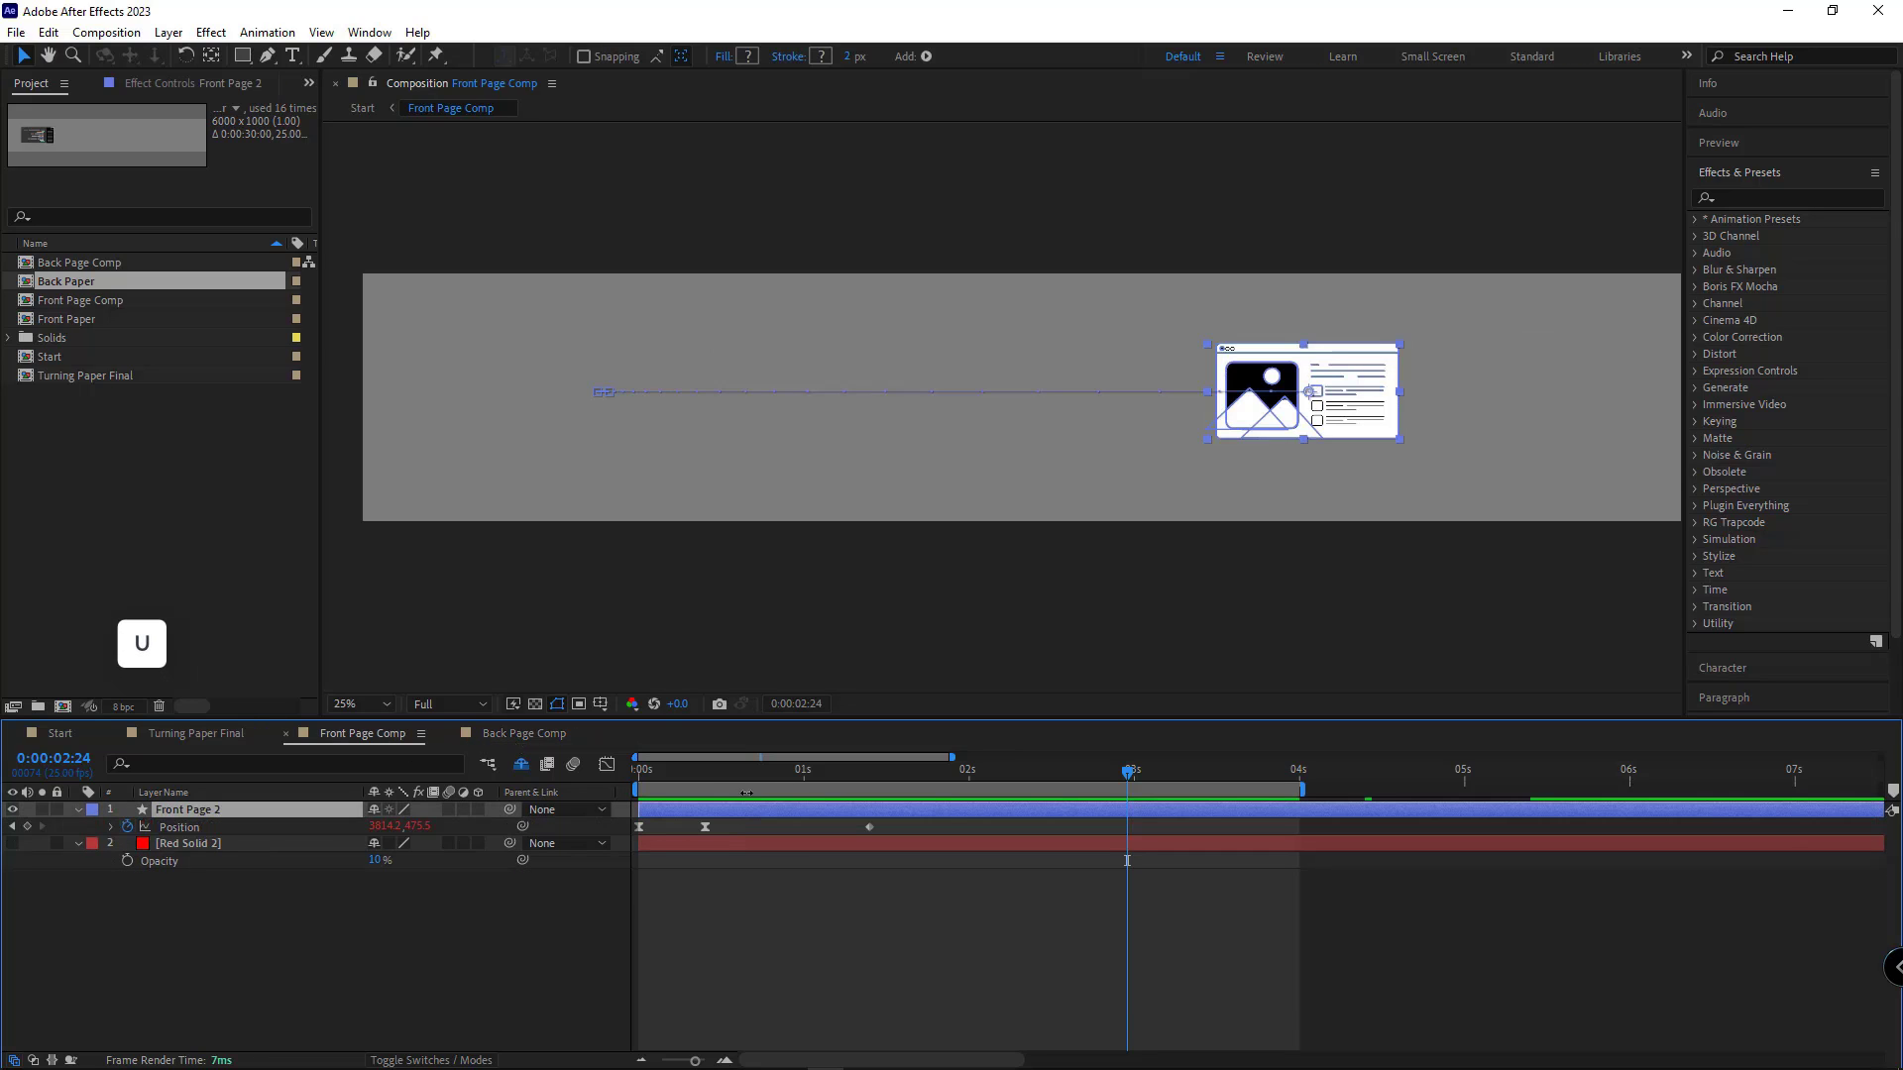
pyautogui.click(711, 777)
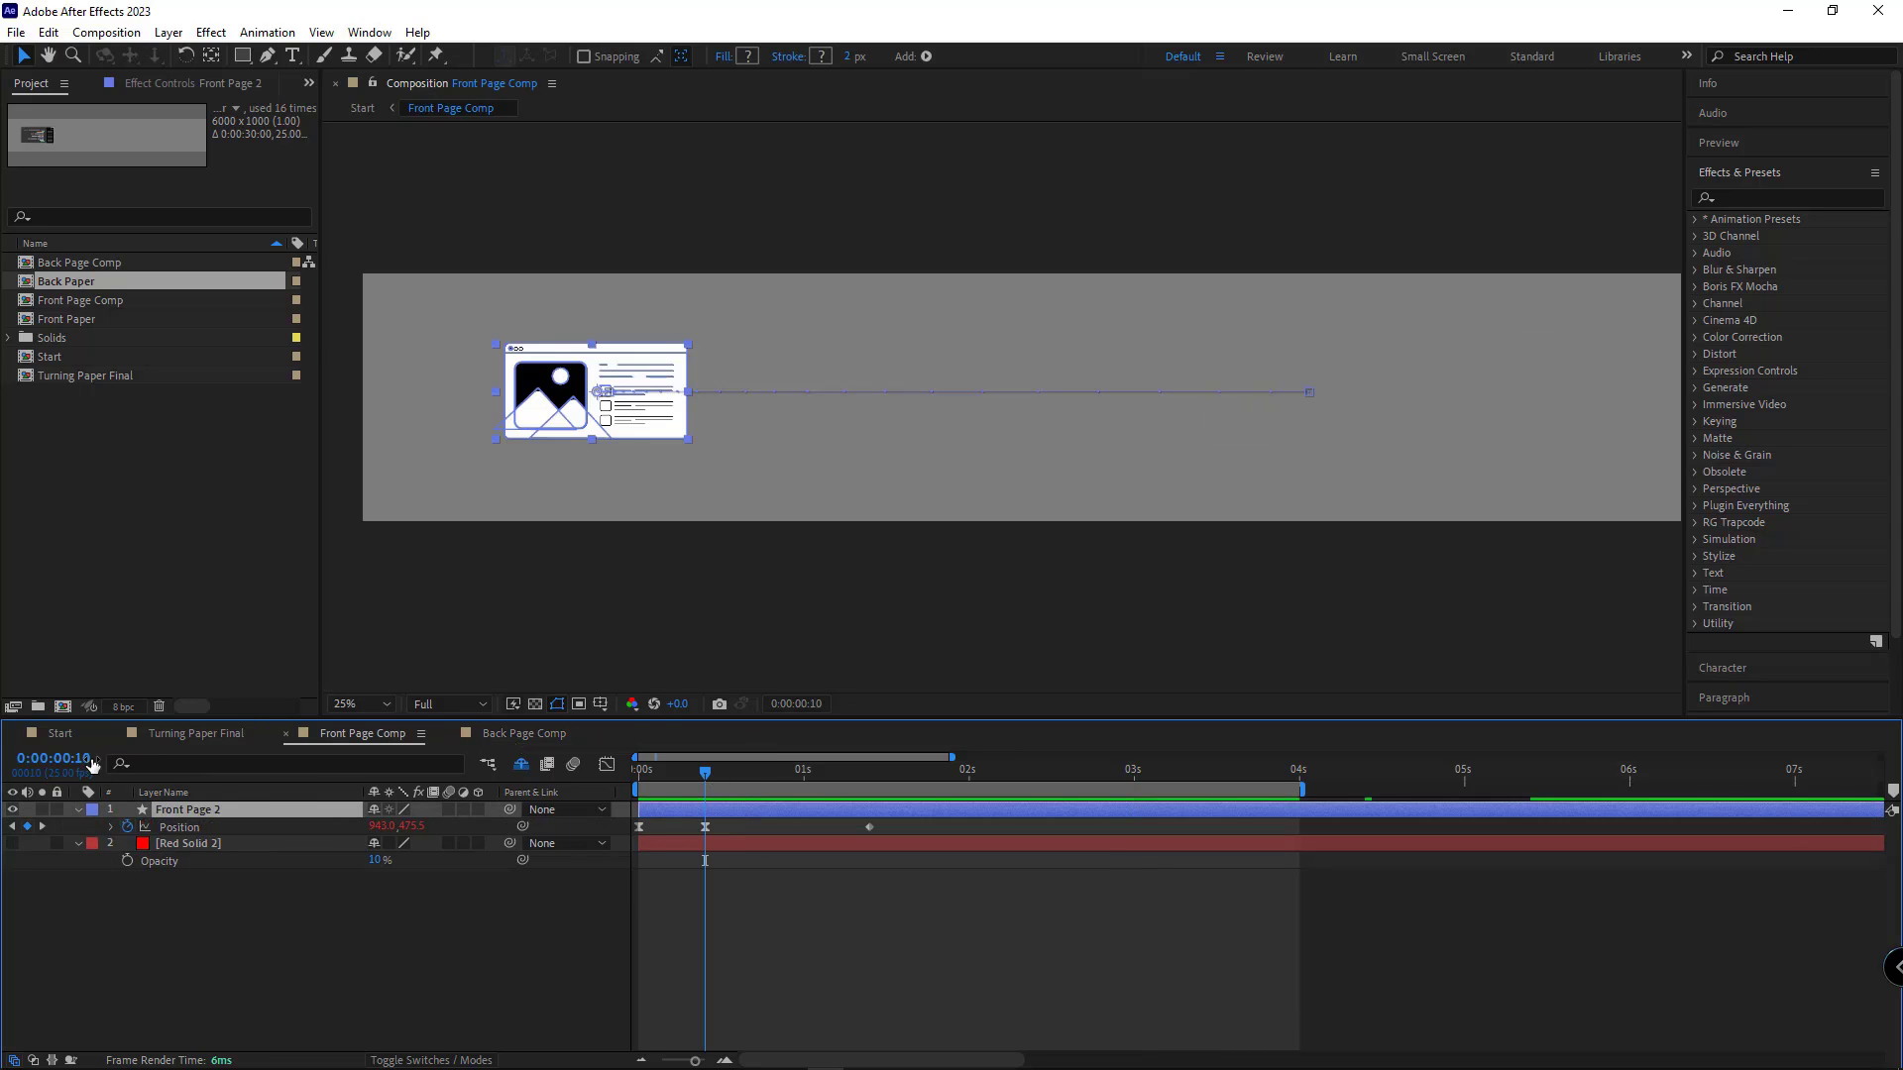
pyautogui.click(57, 733)
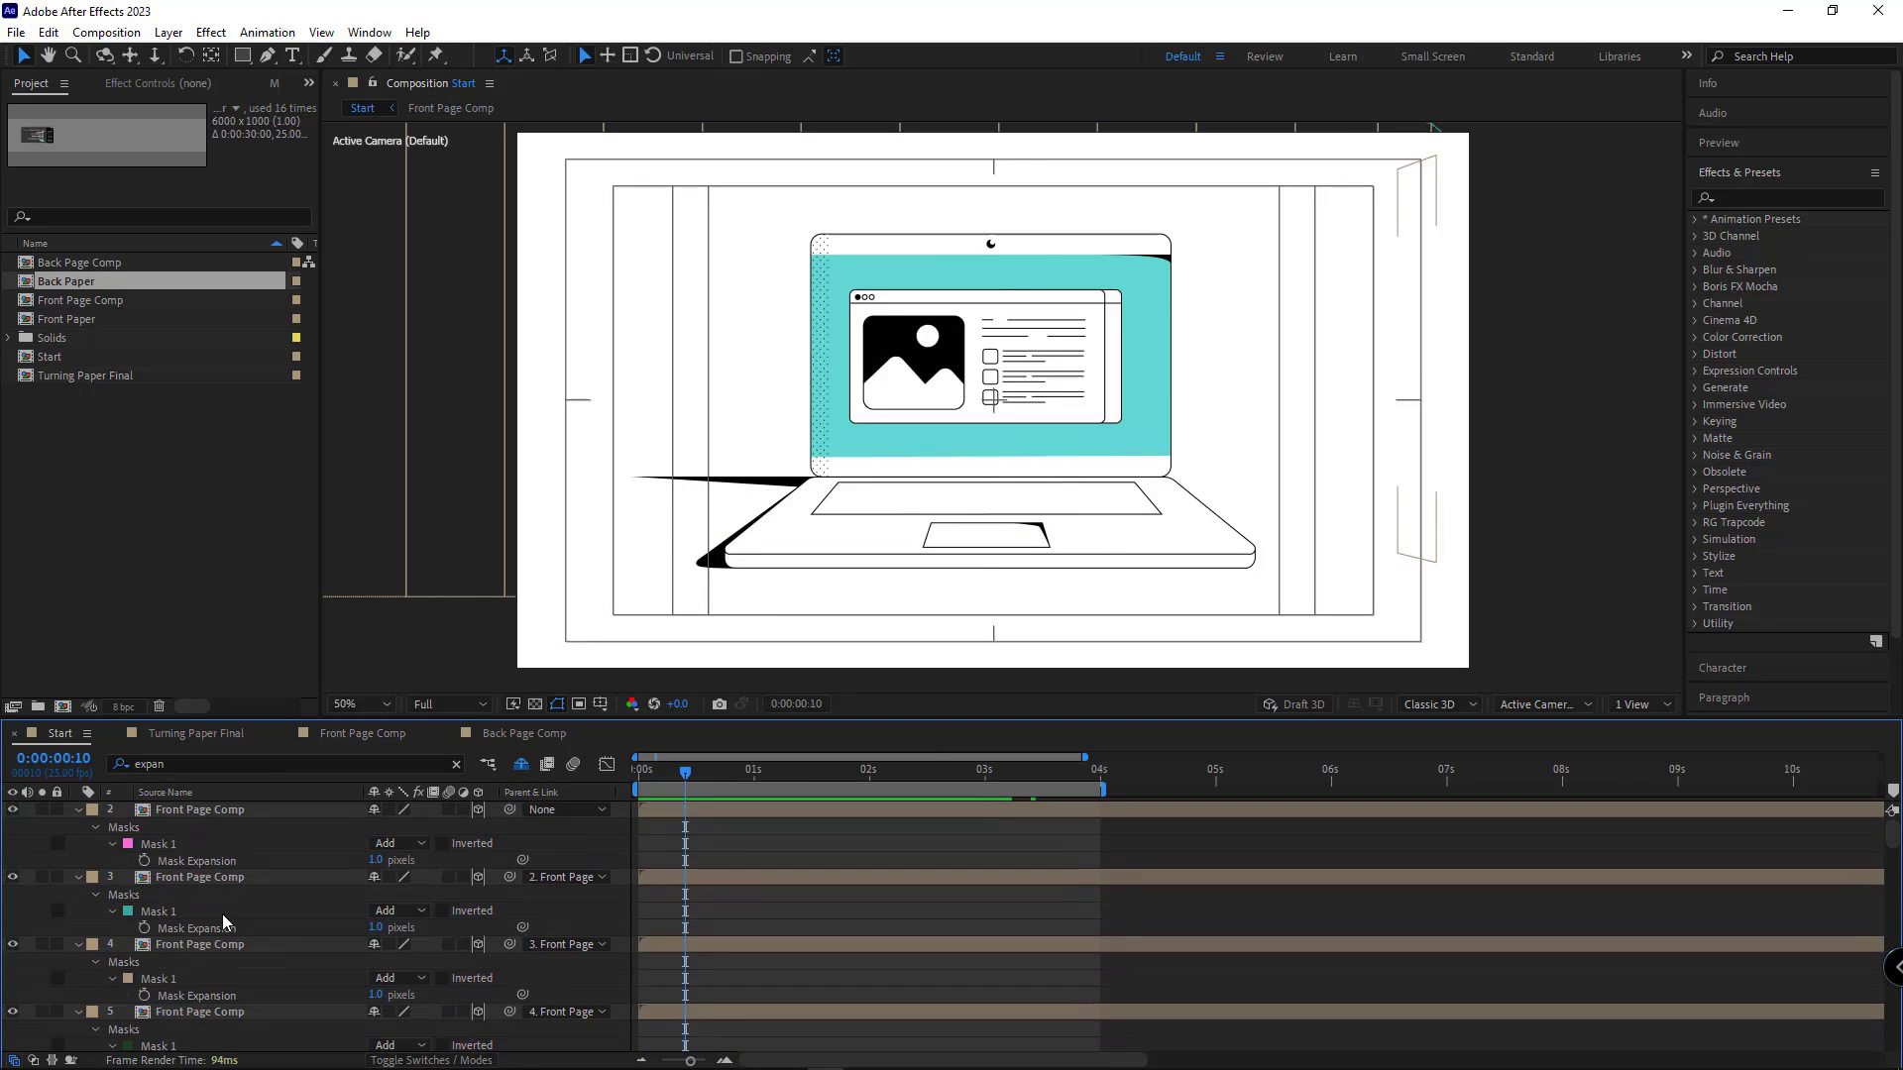
pyautogui.click(206, 814)
pyautogui.press('p')
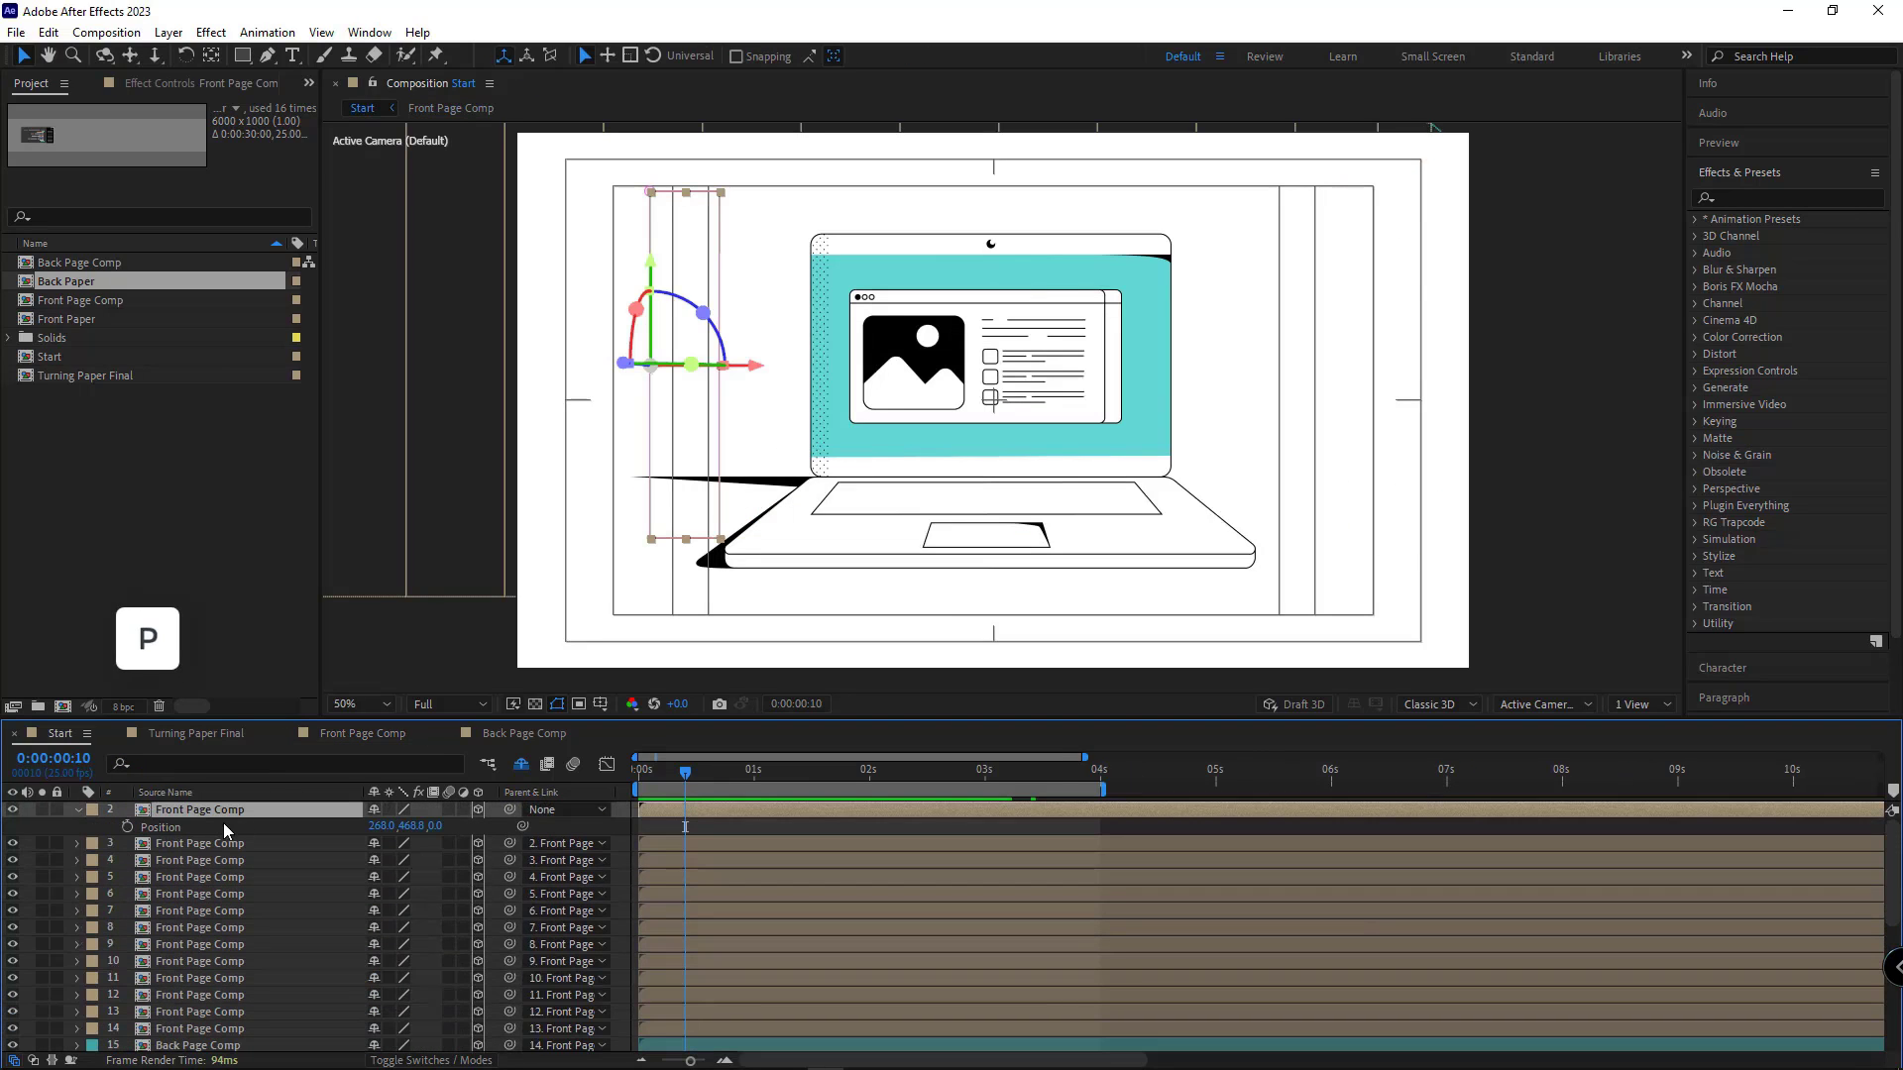
pyautogui.click(127, 827)
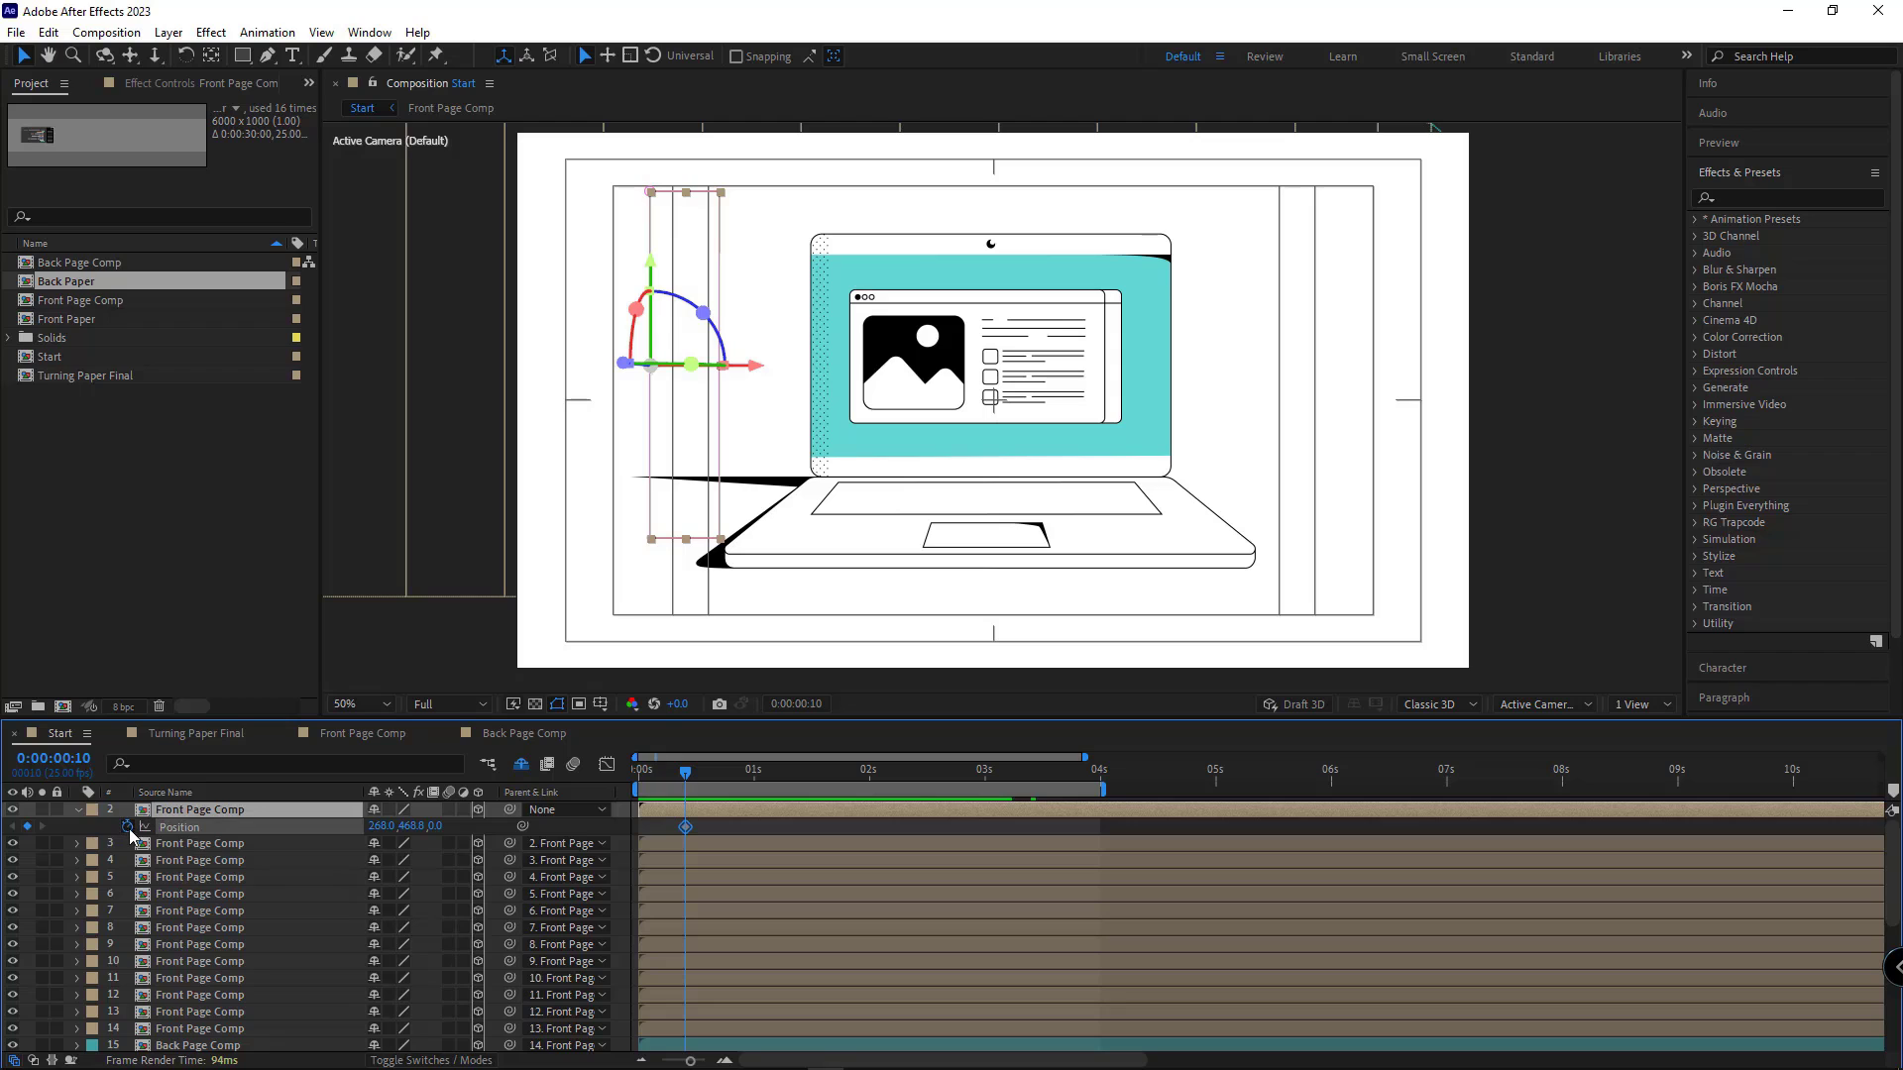
# Step: Ease that keyframe with 70% influence, then check Front Page Comp's 0:00:01:10 keyframe
pyautogui.rightClick(685, 827)
pyautogui.click(858, 861)
pyautogui.rightClick(684, 828)
pyautogui.click(773, 789)
pyautogui.click(345, 531)
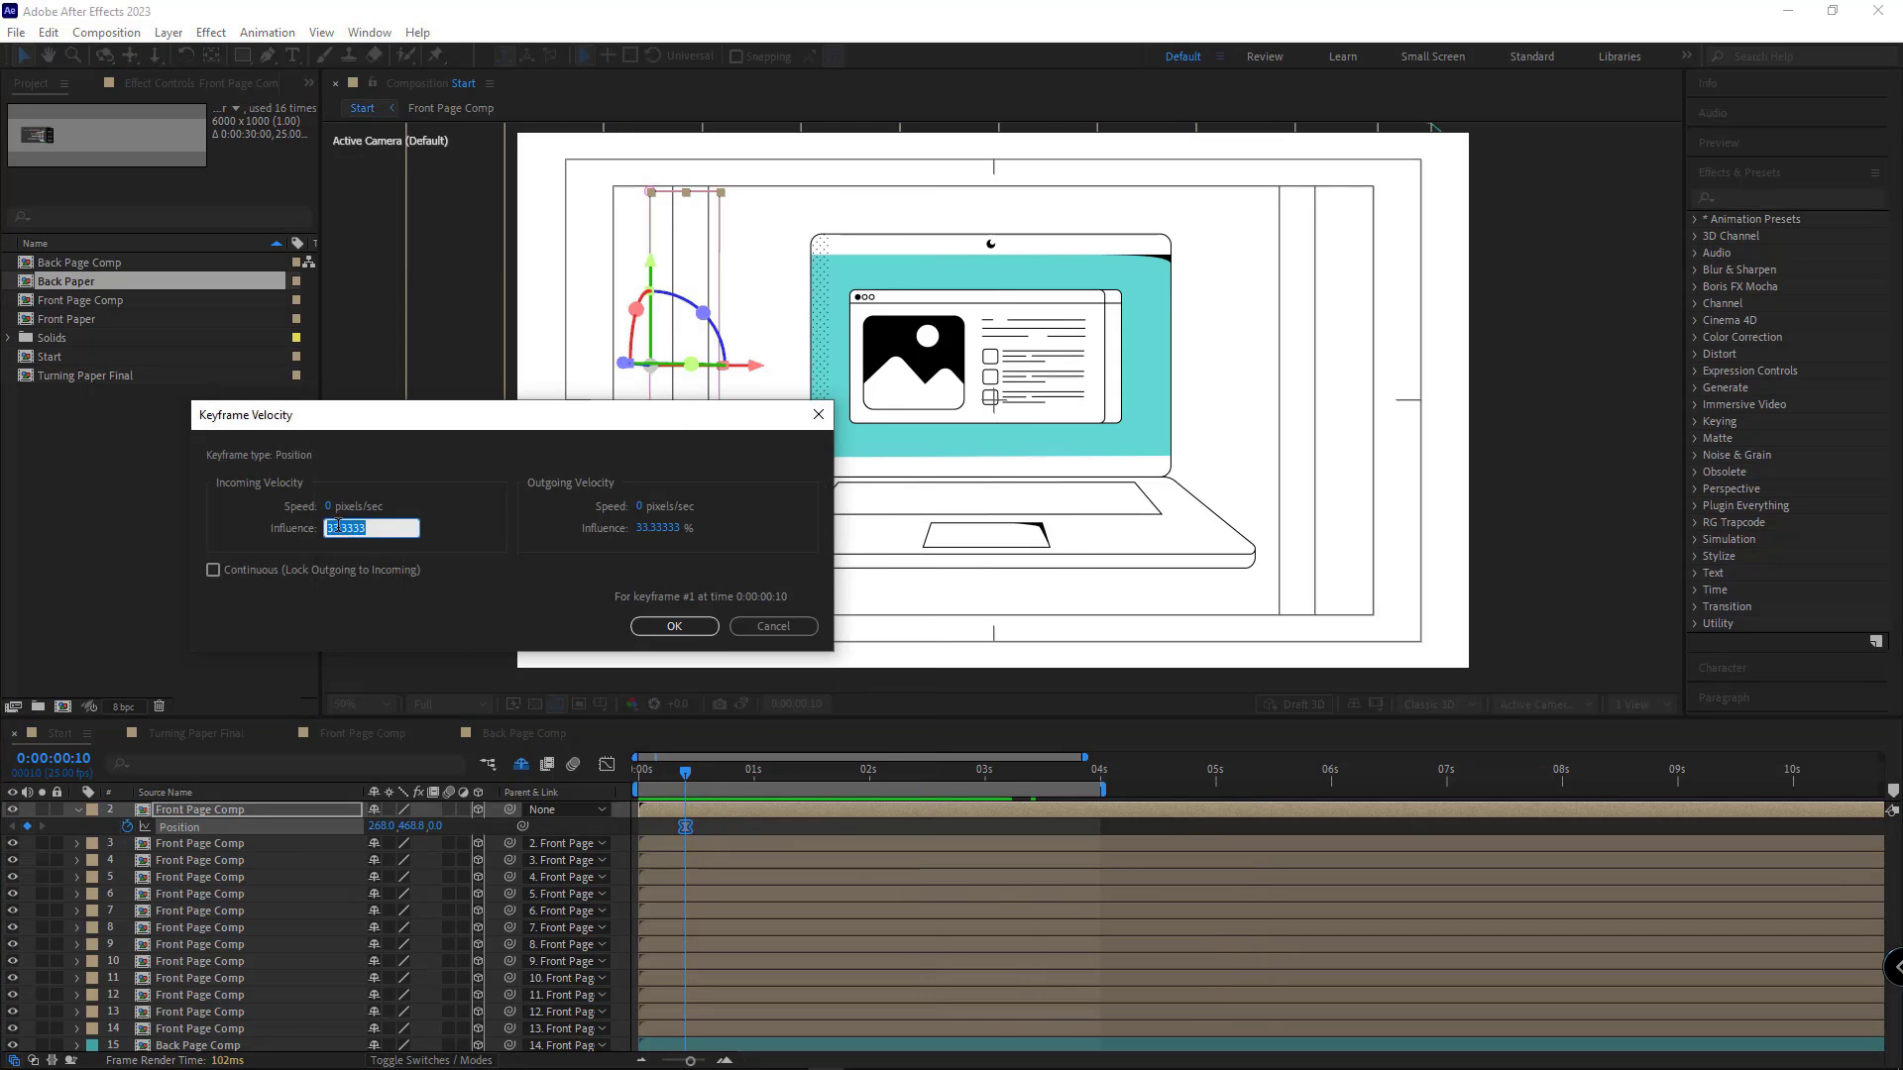
pyautogui.click(651, 532)
pyautogui.write('70')
pyautogui.click(674, 627)
pyautogui.click(363, 733)
pyautogui.click(869, 774)
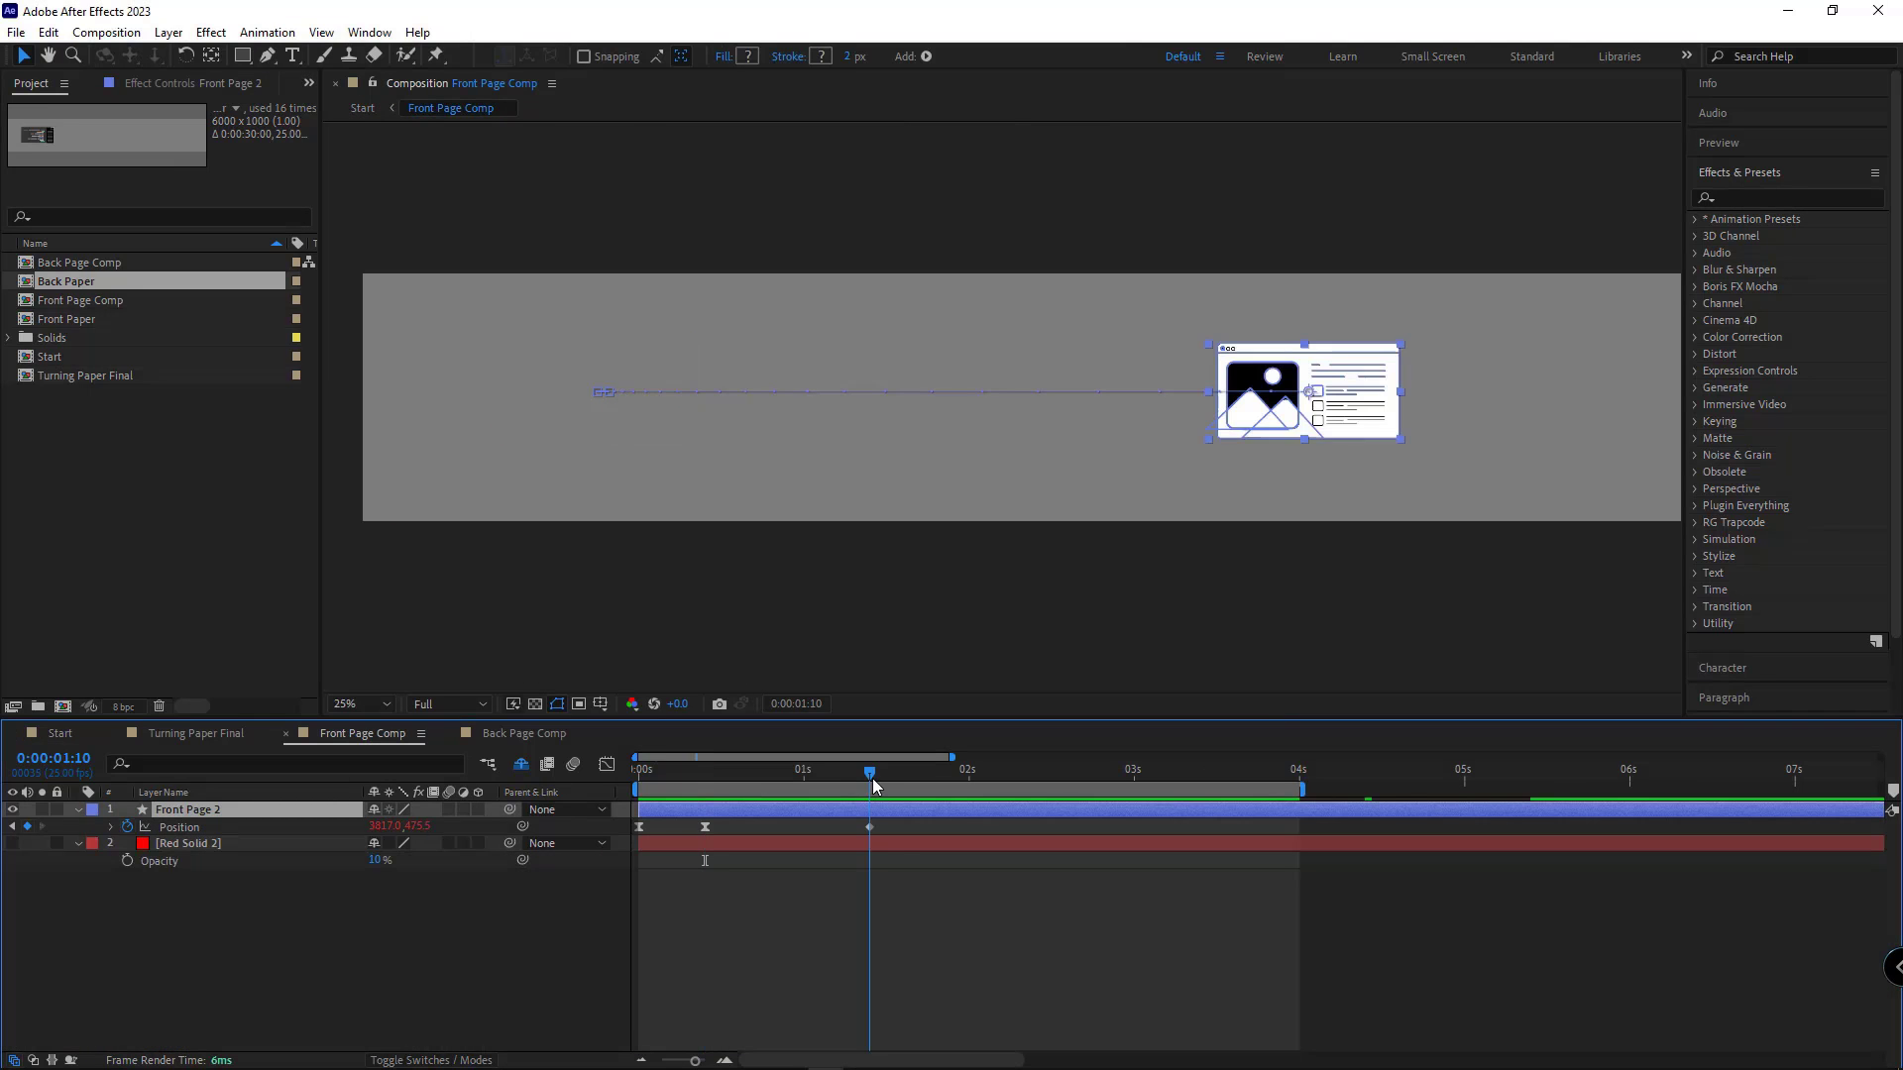
pyautogui.click(60, 734)
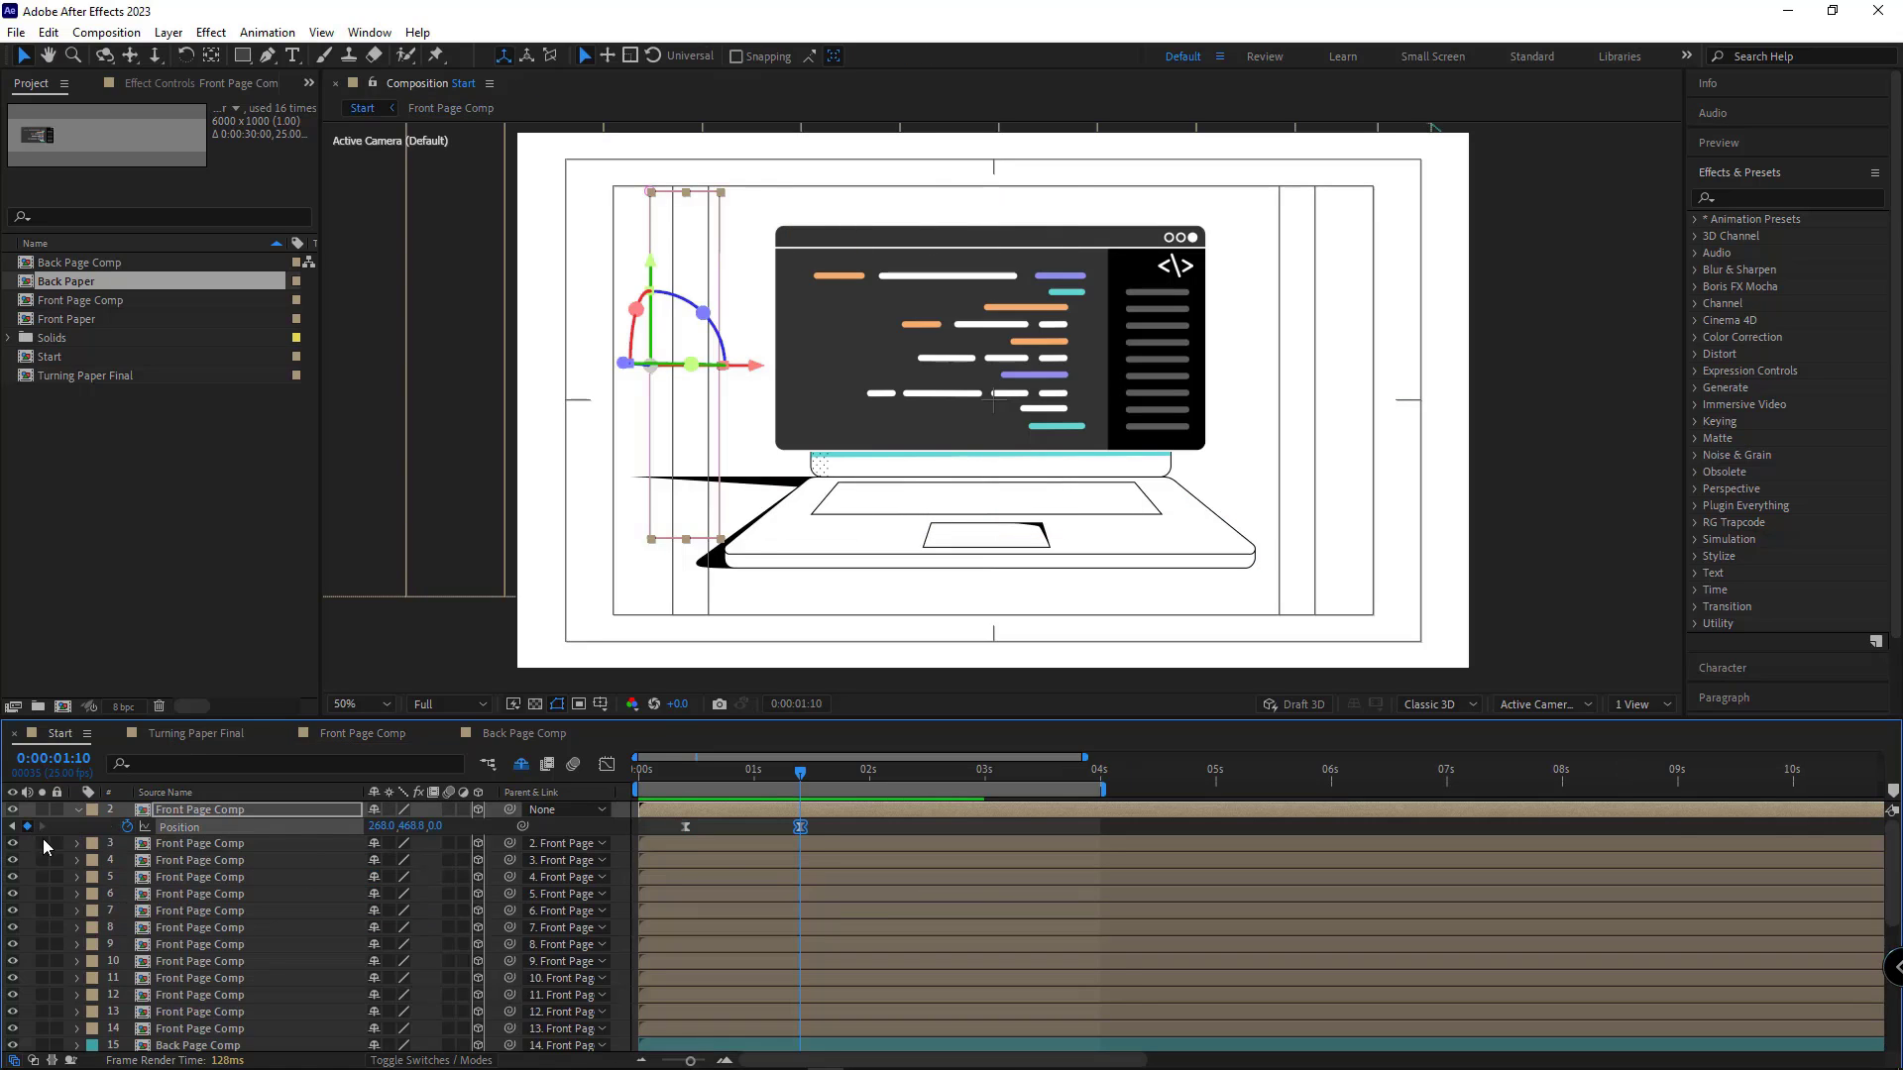
# Step: Lower the strip to Y 548.8, make the 0:00:01:10 keyframe linear, and preview
pyautogui.press('F2')
pyautogui.moveTo(447, 827); pyautogui.dragTo(488, 832)
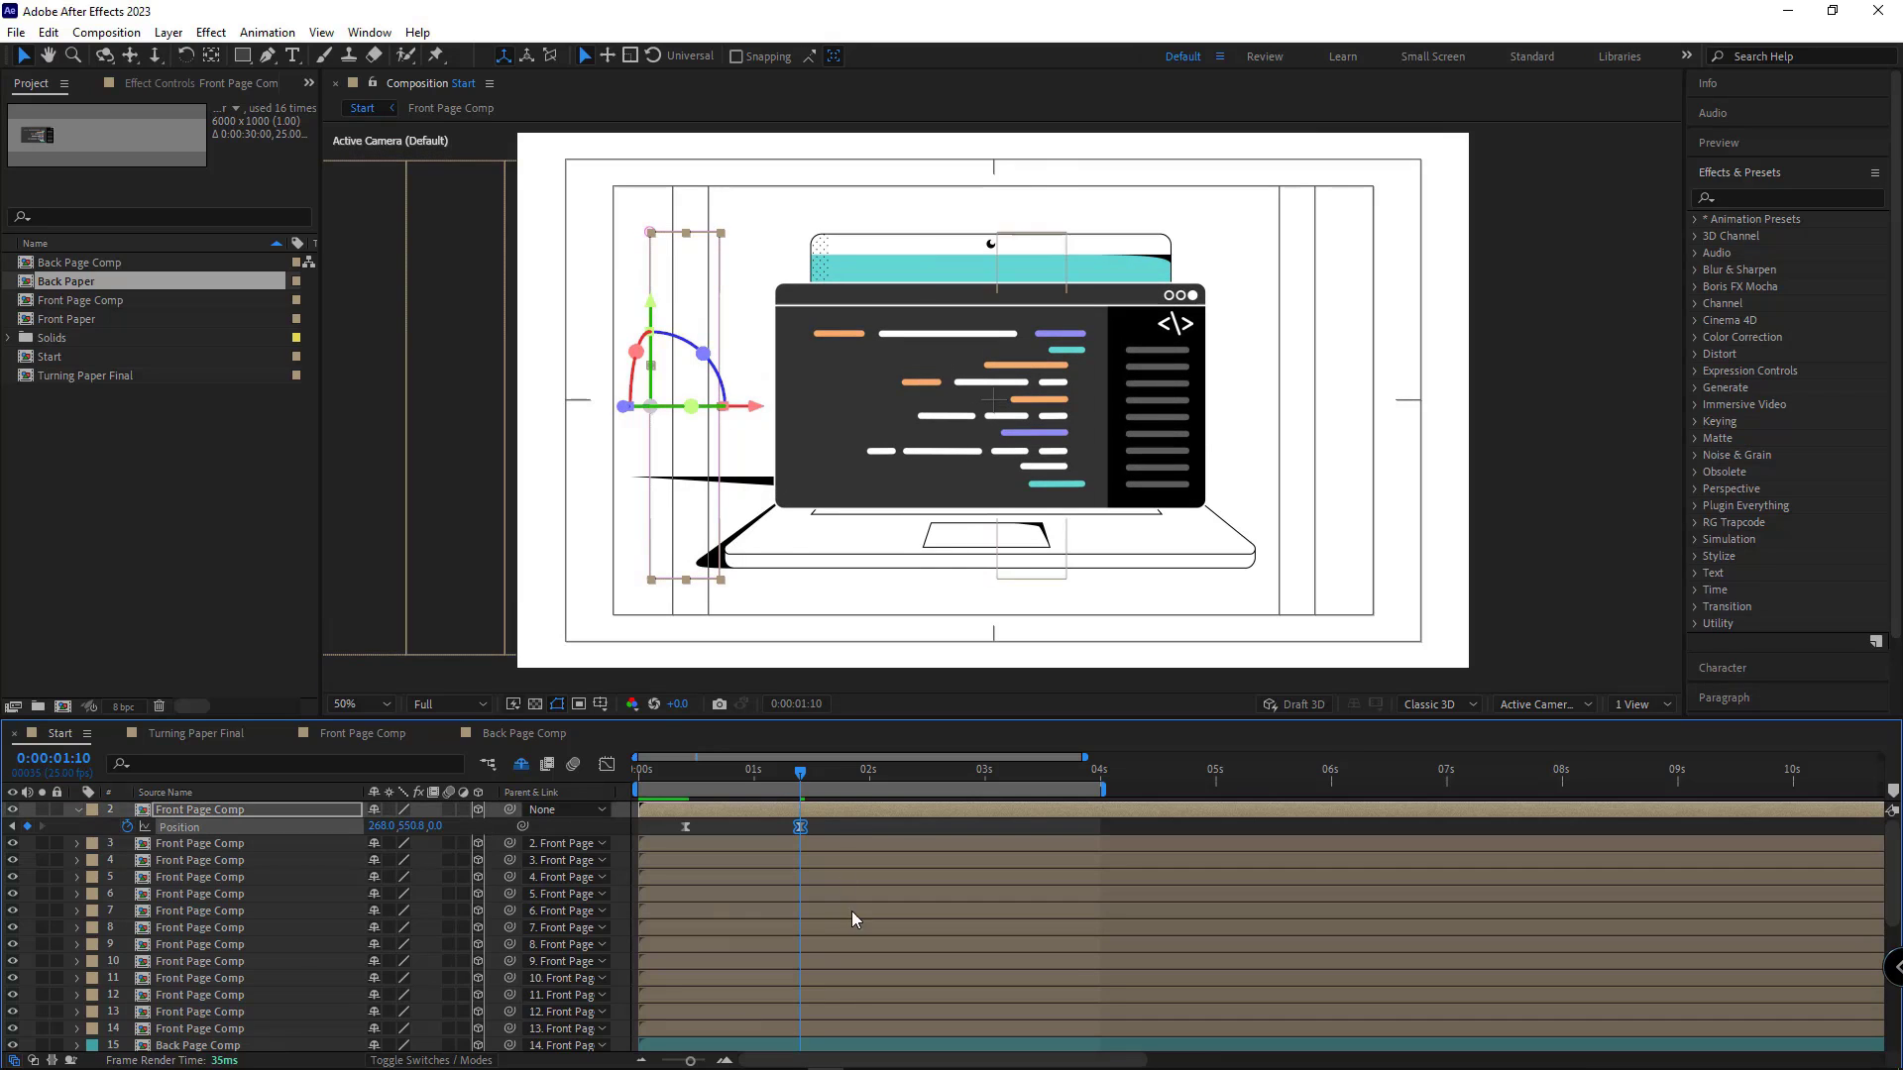
pyautogui.keyDown('ctrl'); pyautogui.click(800, 826); pyautogui.keyUp('ctrl')
pyautogui.press('space')
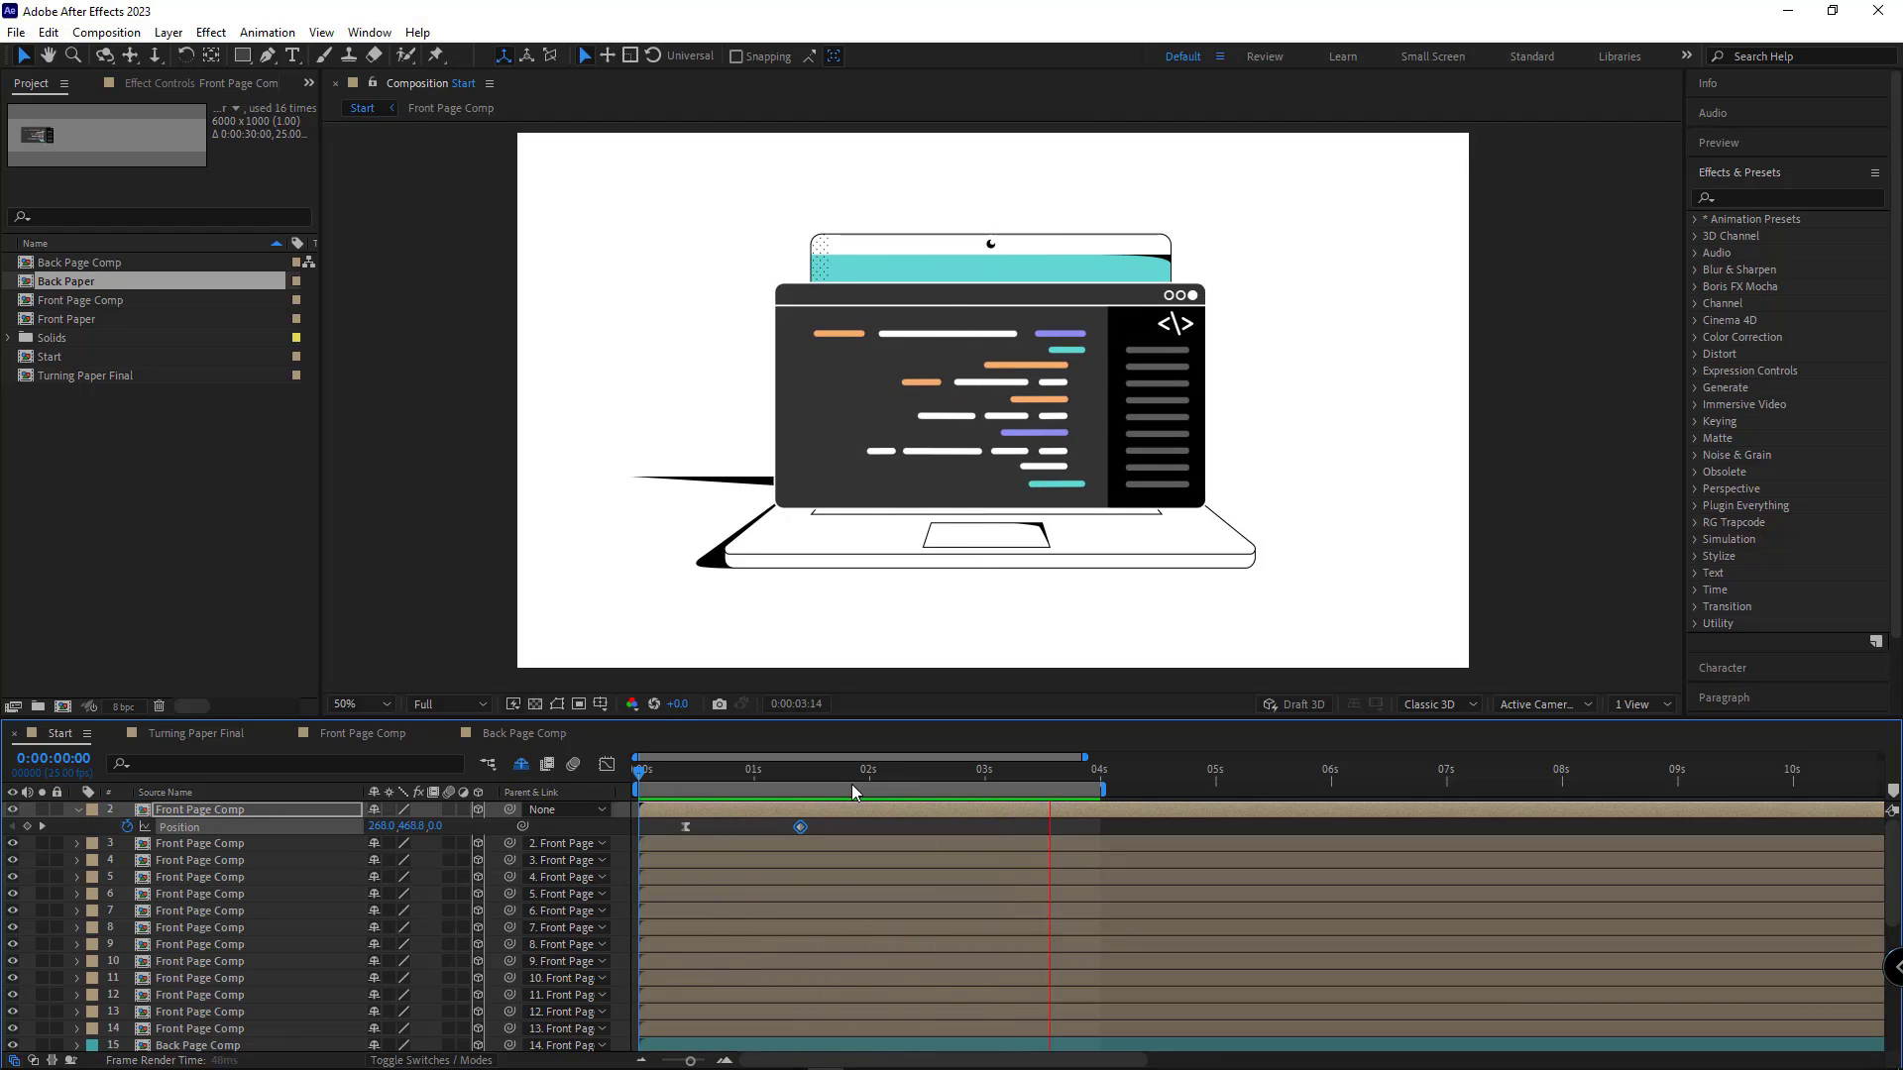
pyautogui.press('space')
pyautogui.moveTo(710, 777); pyautogui.dragTo(685, 782)
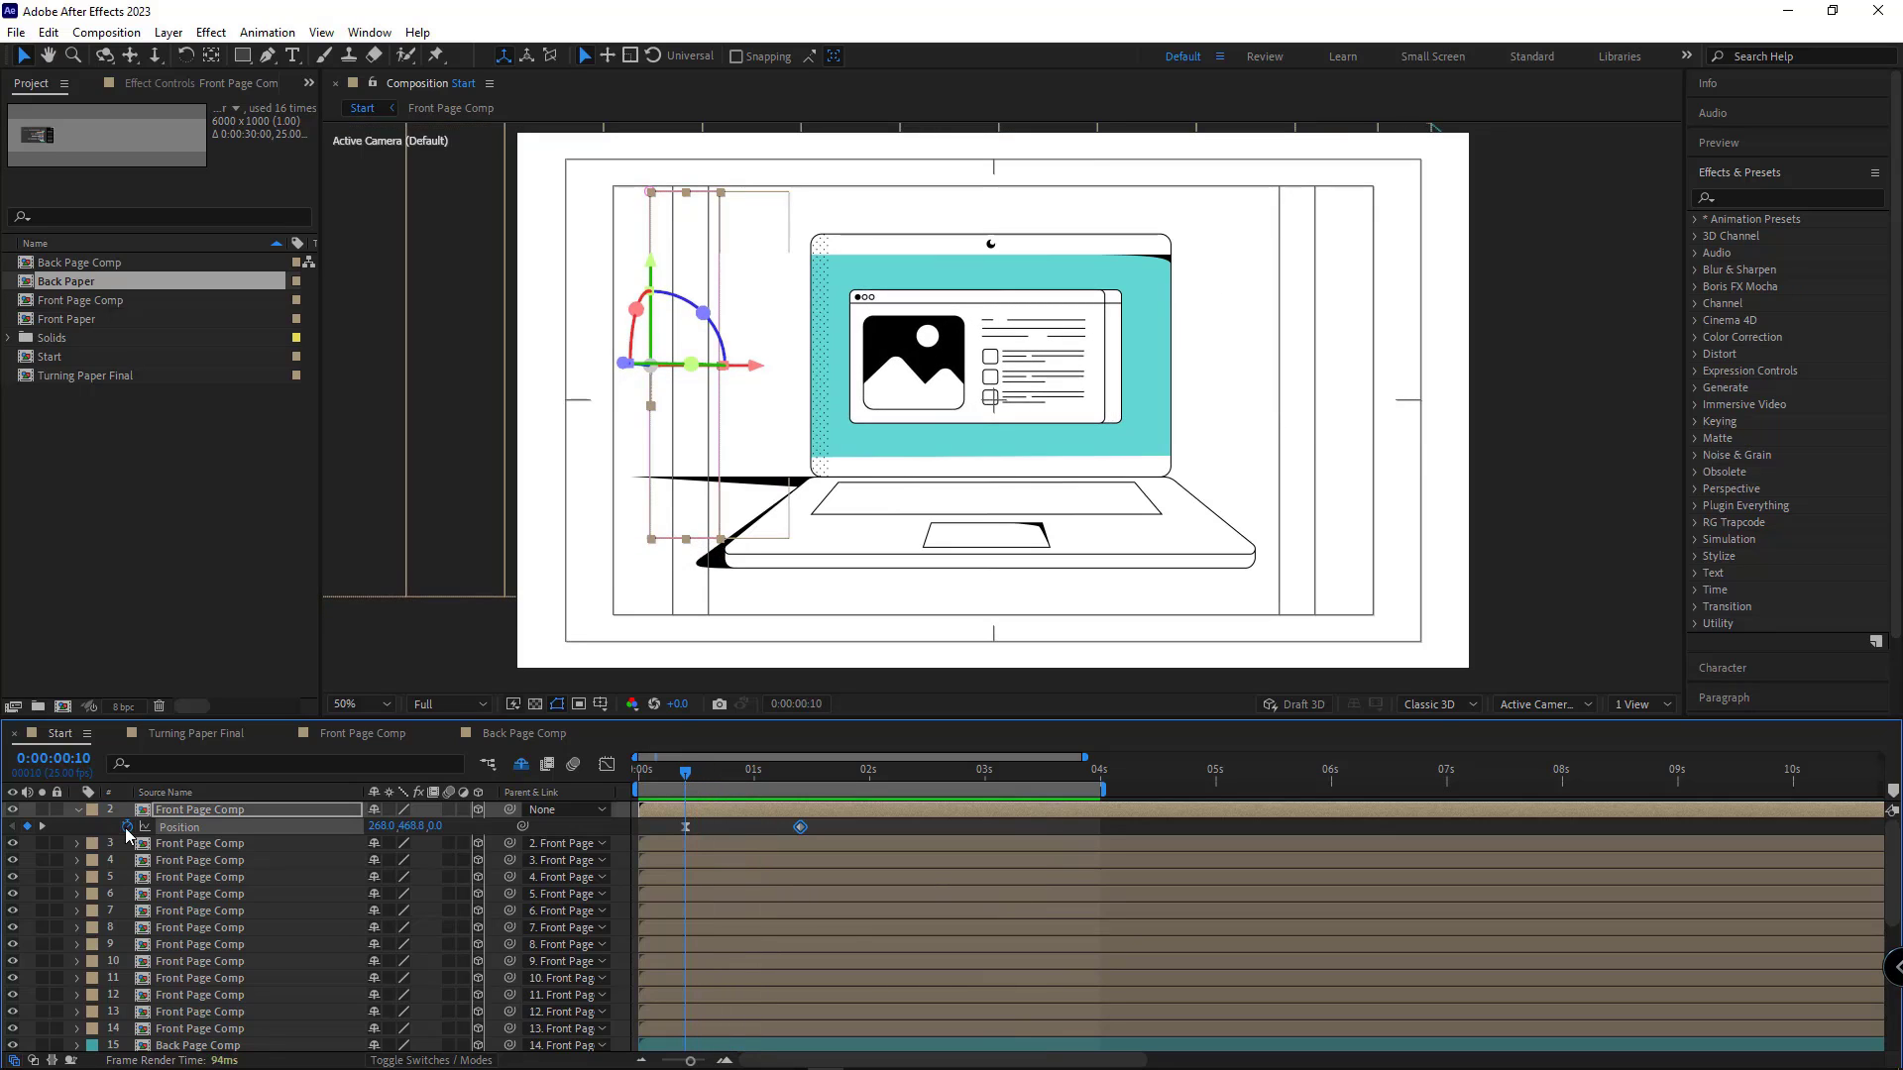
# Step: Unlock the original Front Page layer and delete it
pyautogui.scroll(-5, 176, 919)
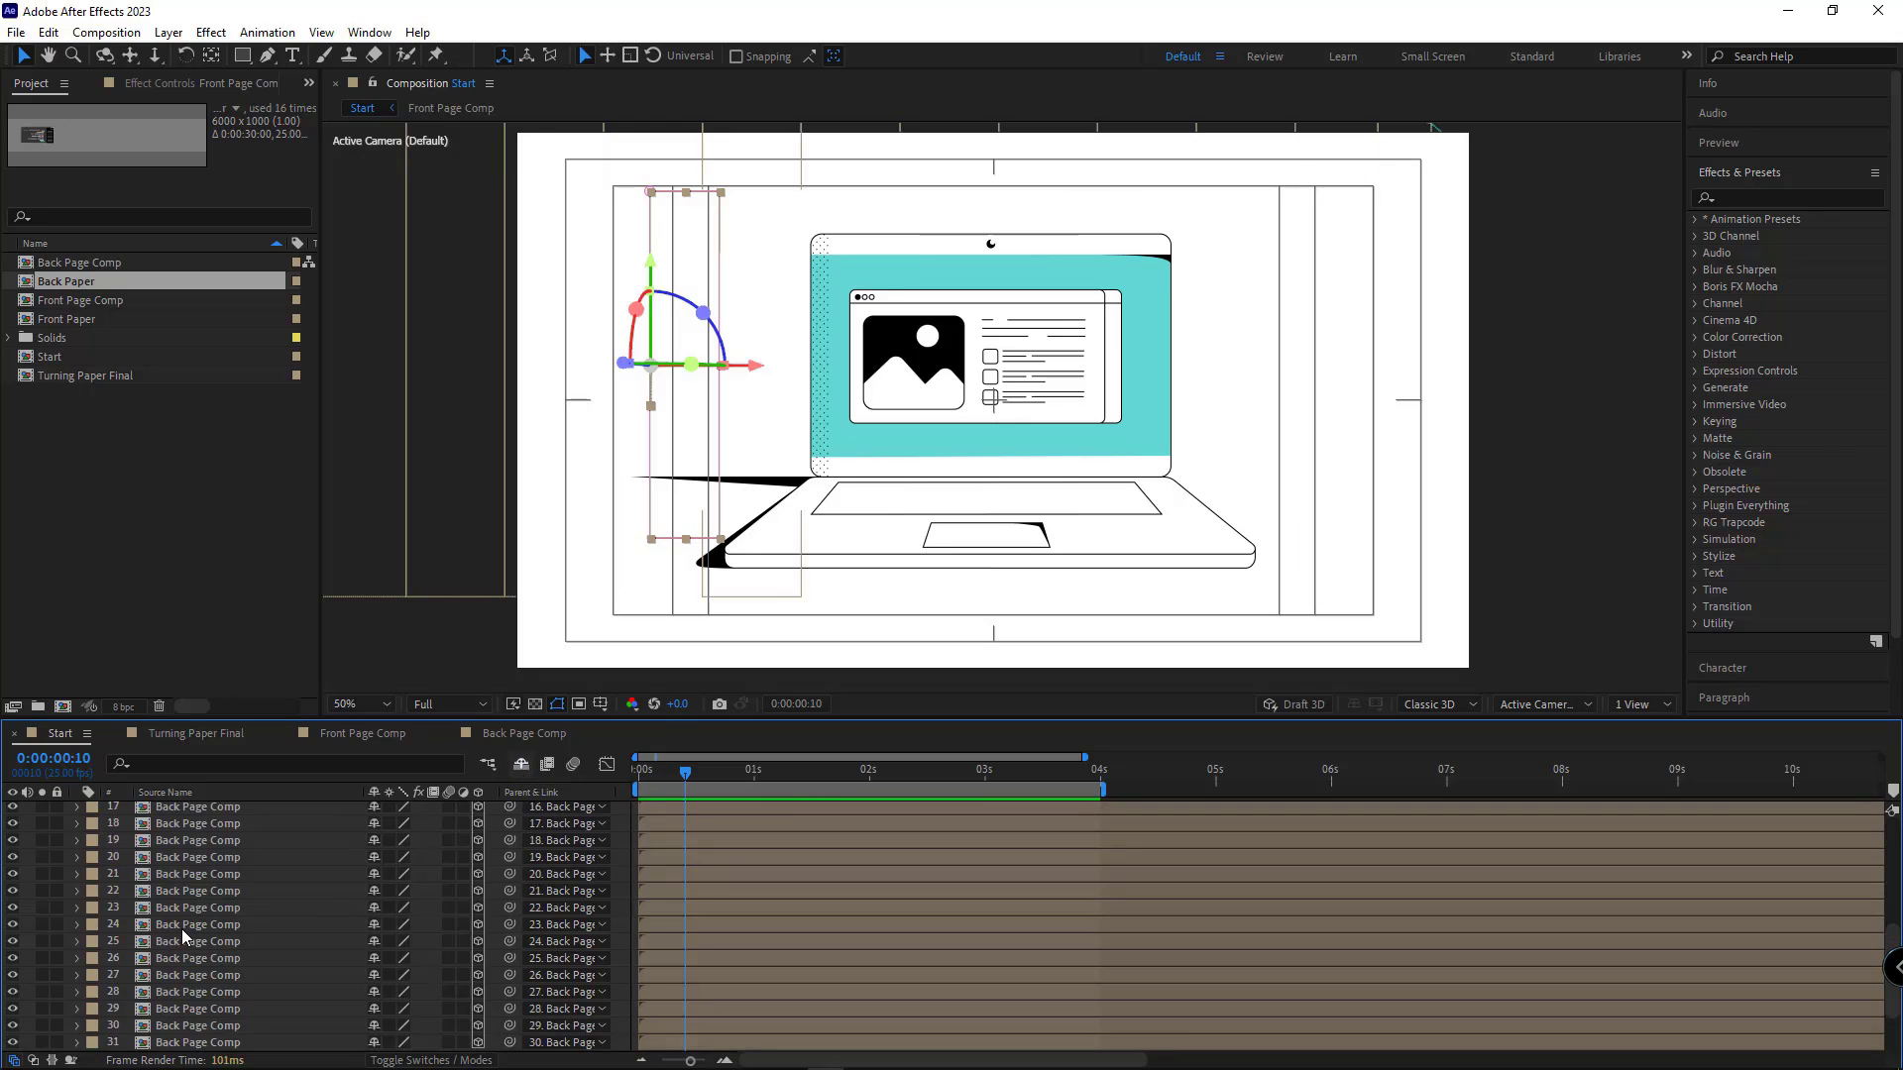
pyautogui.scroll(-2, 182, 930)
pyautogui.click(57, 975)
pyautogui.click(188, 975)
pyautogui.press('Delete')
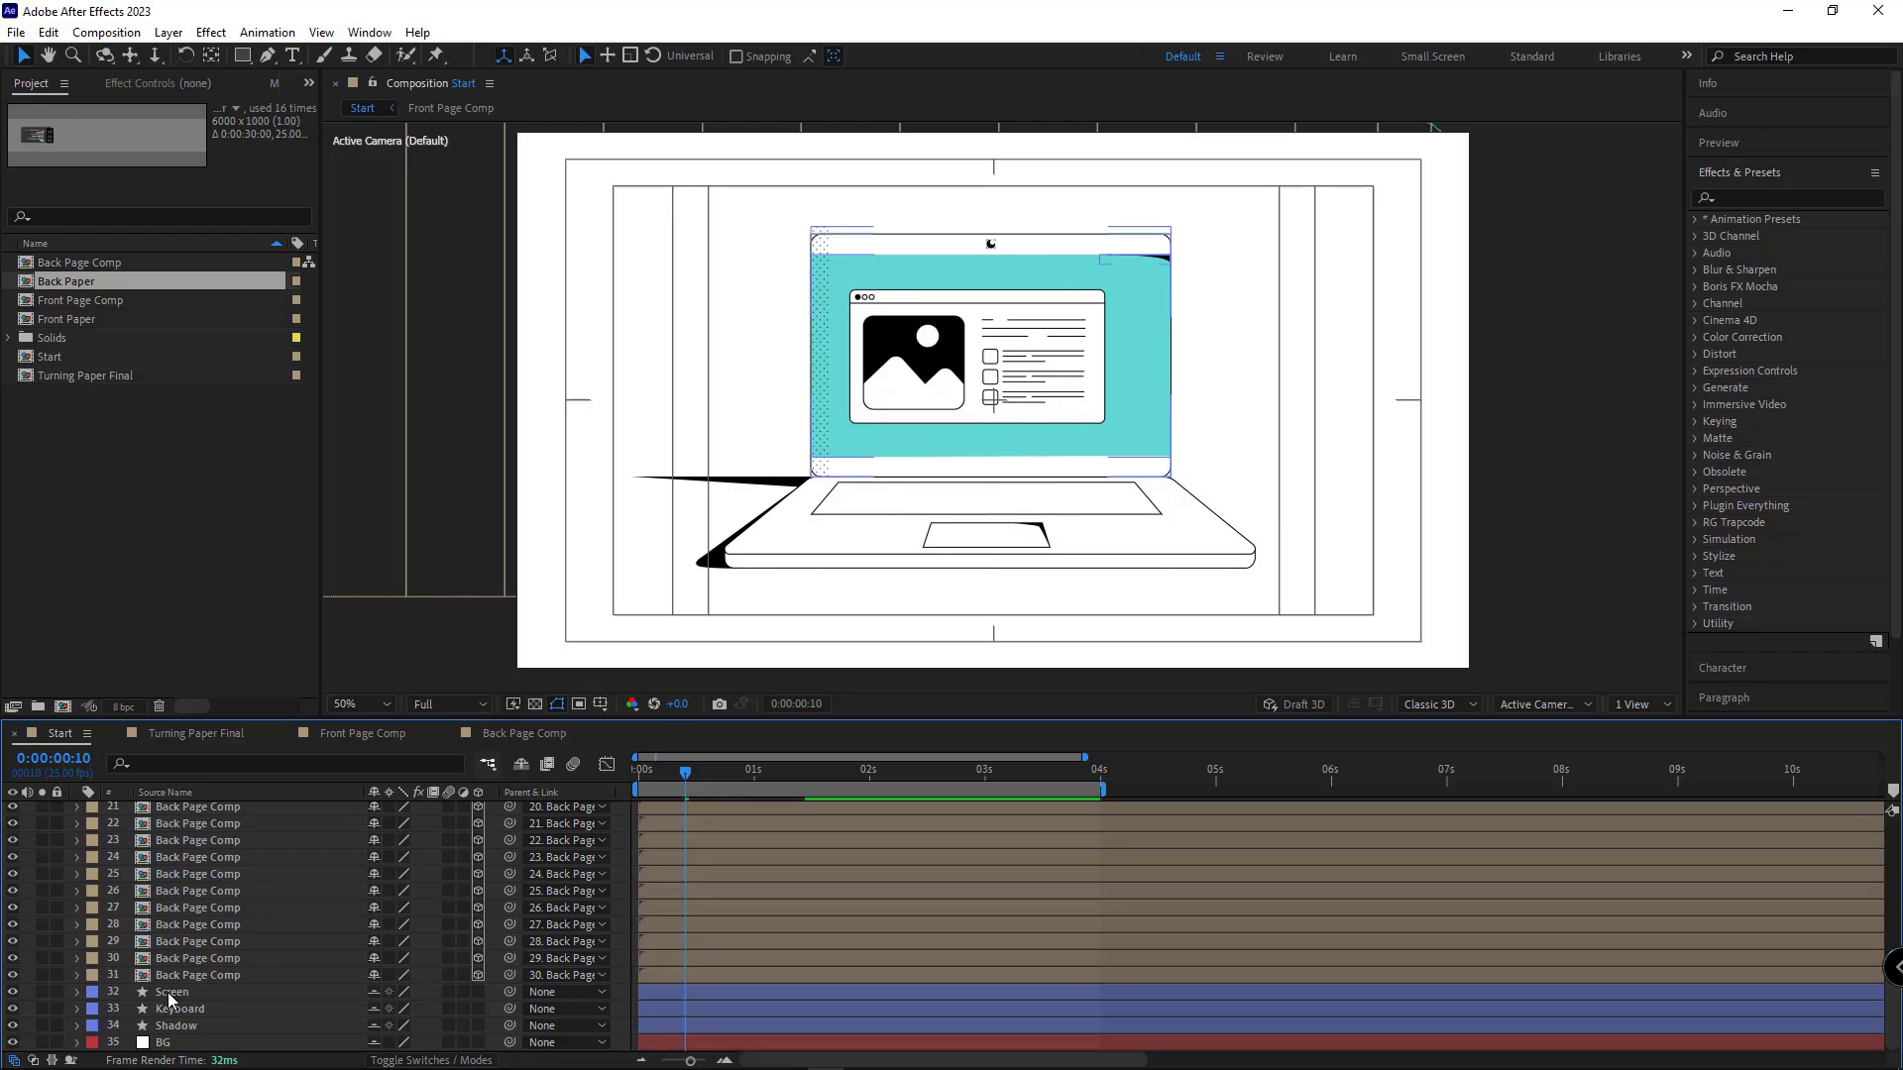
# Step: Create a new adjustment layer above the Screen layer
pyautogui.click(168, 990)
pyautogui.rightClick(125, 995)
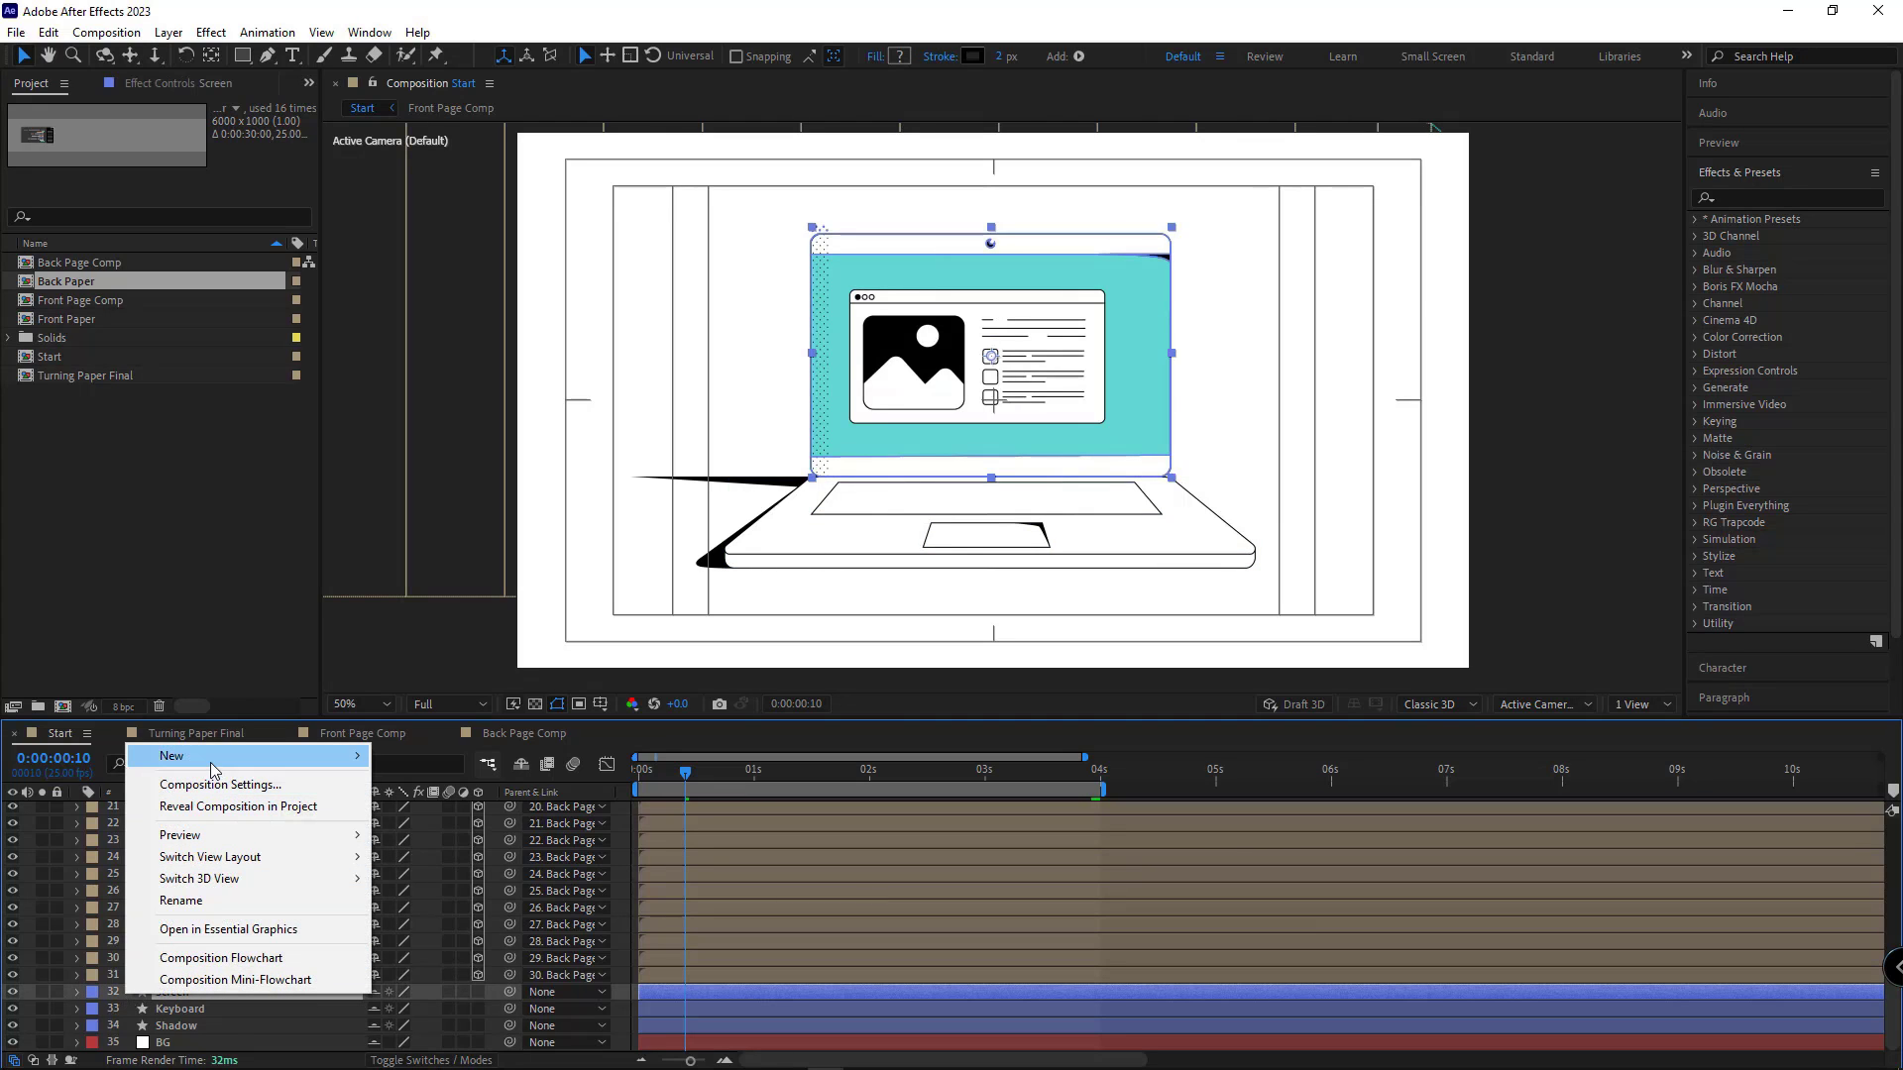
pyautogui.moveTo(214, 761)
pyautogui.click(448, 915)
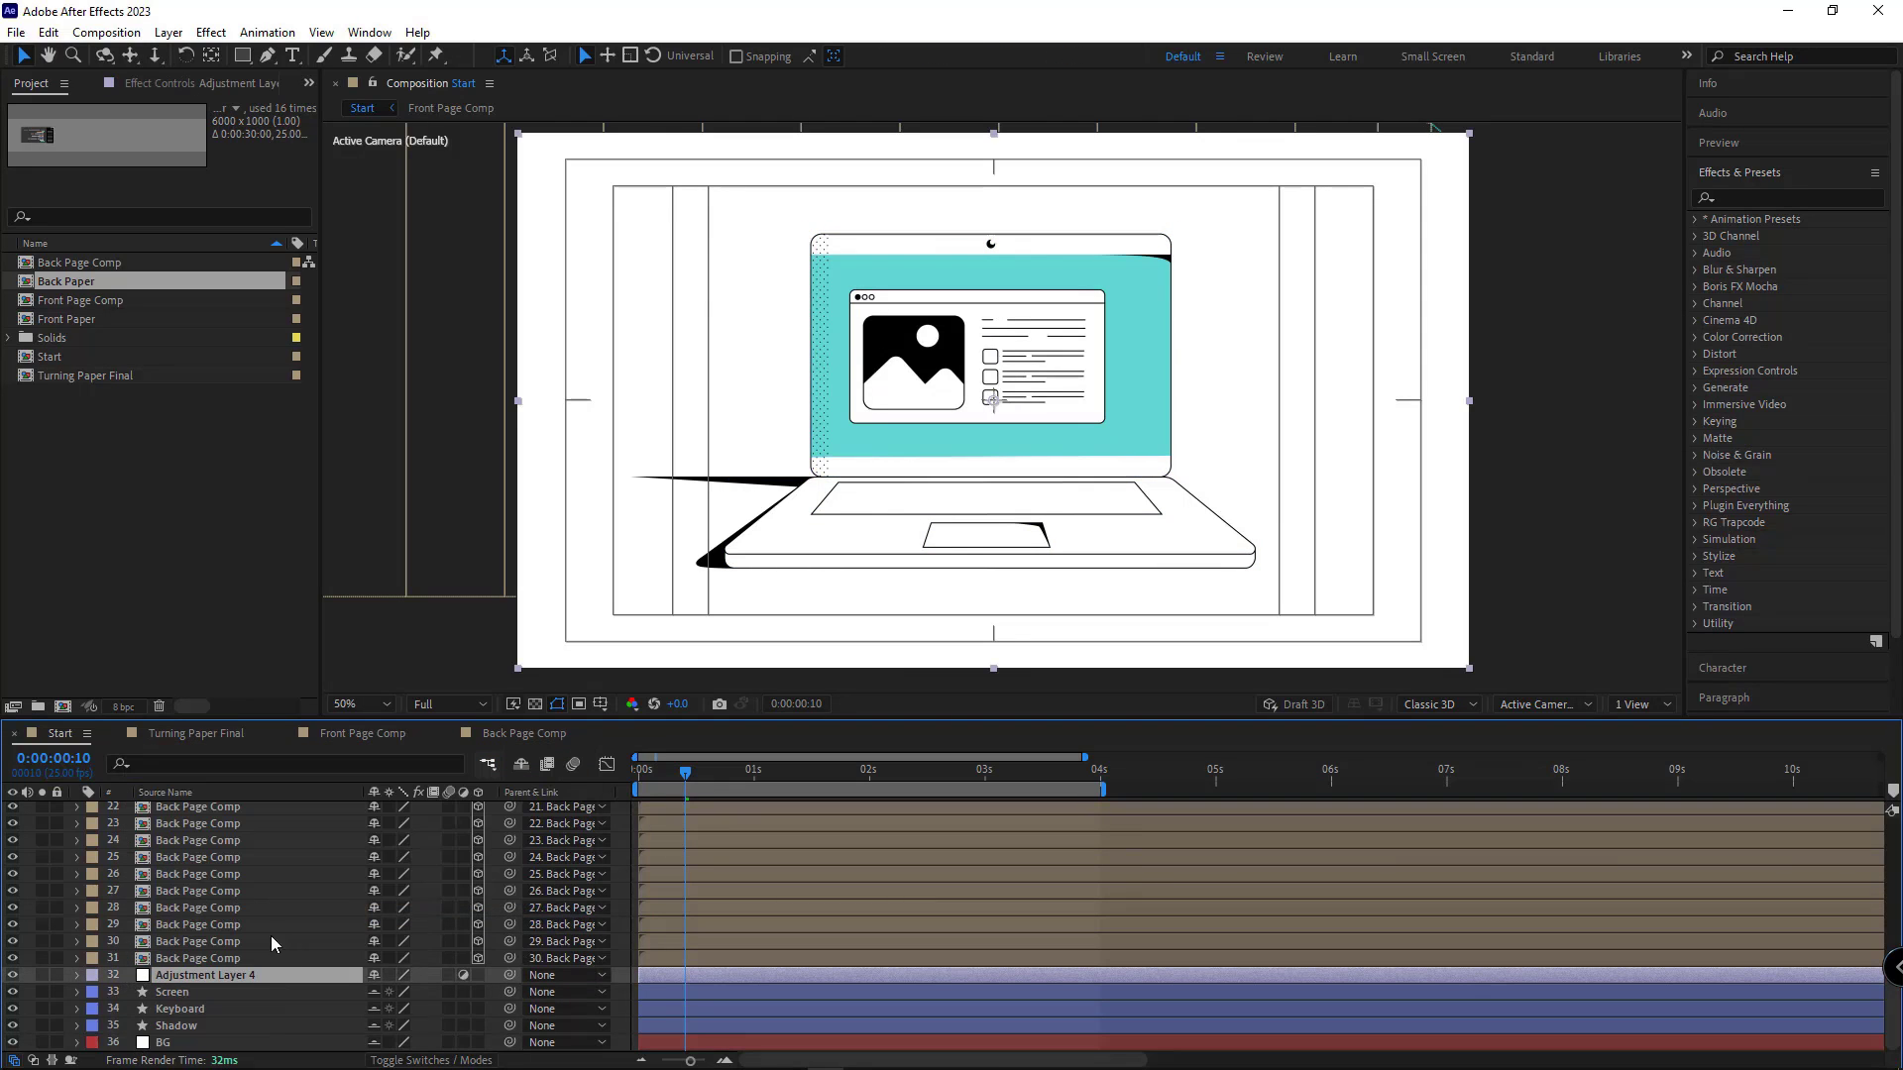
# Step: Apply Camera Lens Blur to Adjustment Layer 4 and view it at 0:00:01:04
pyautogui.click(1796, 196)
pyautogui.write('ca')
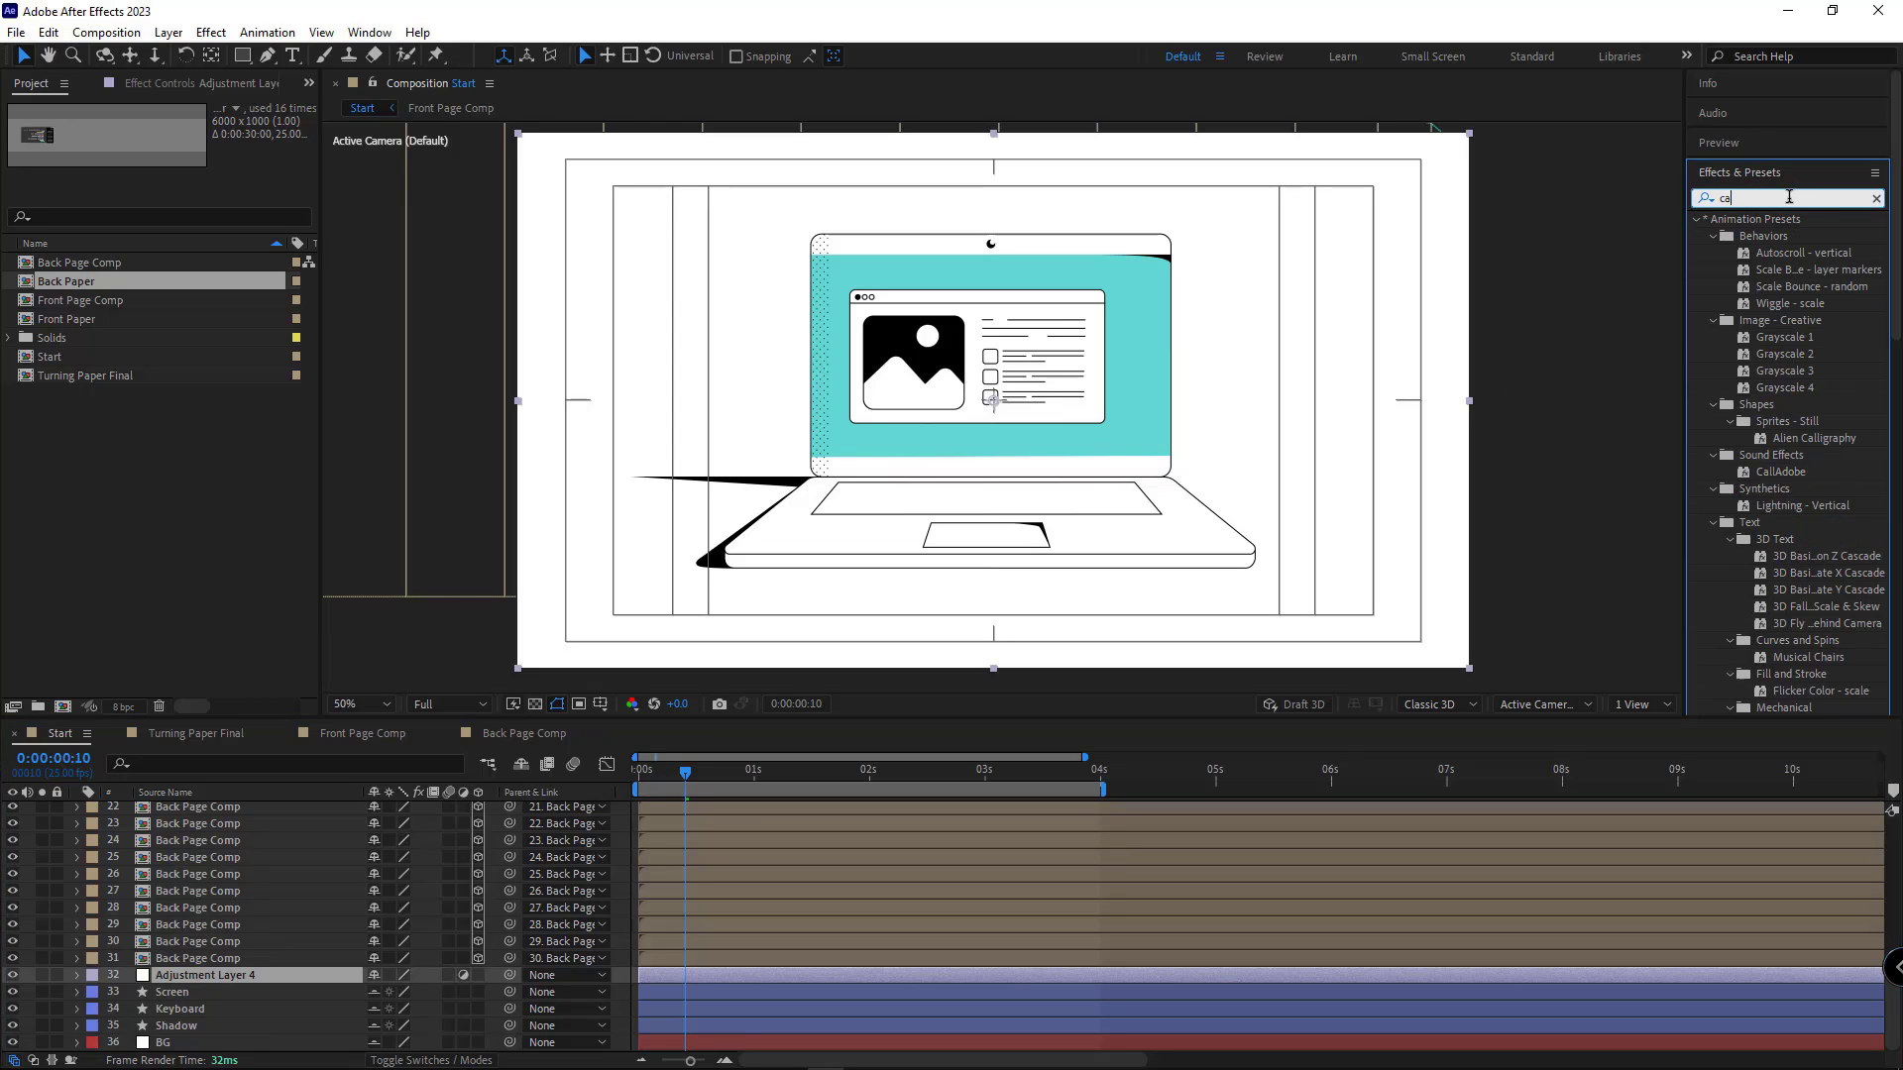
pyautogui.write('mera')
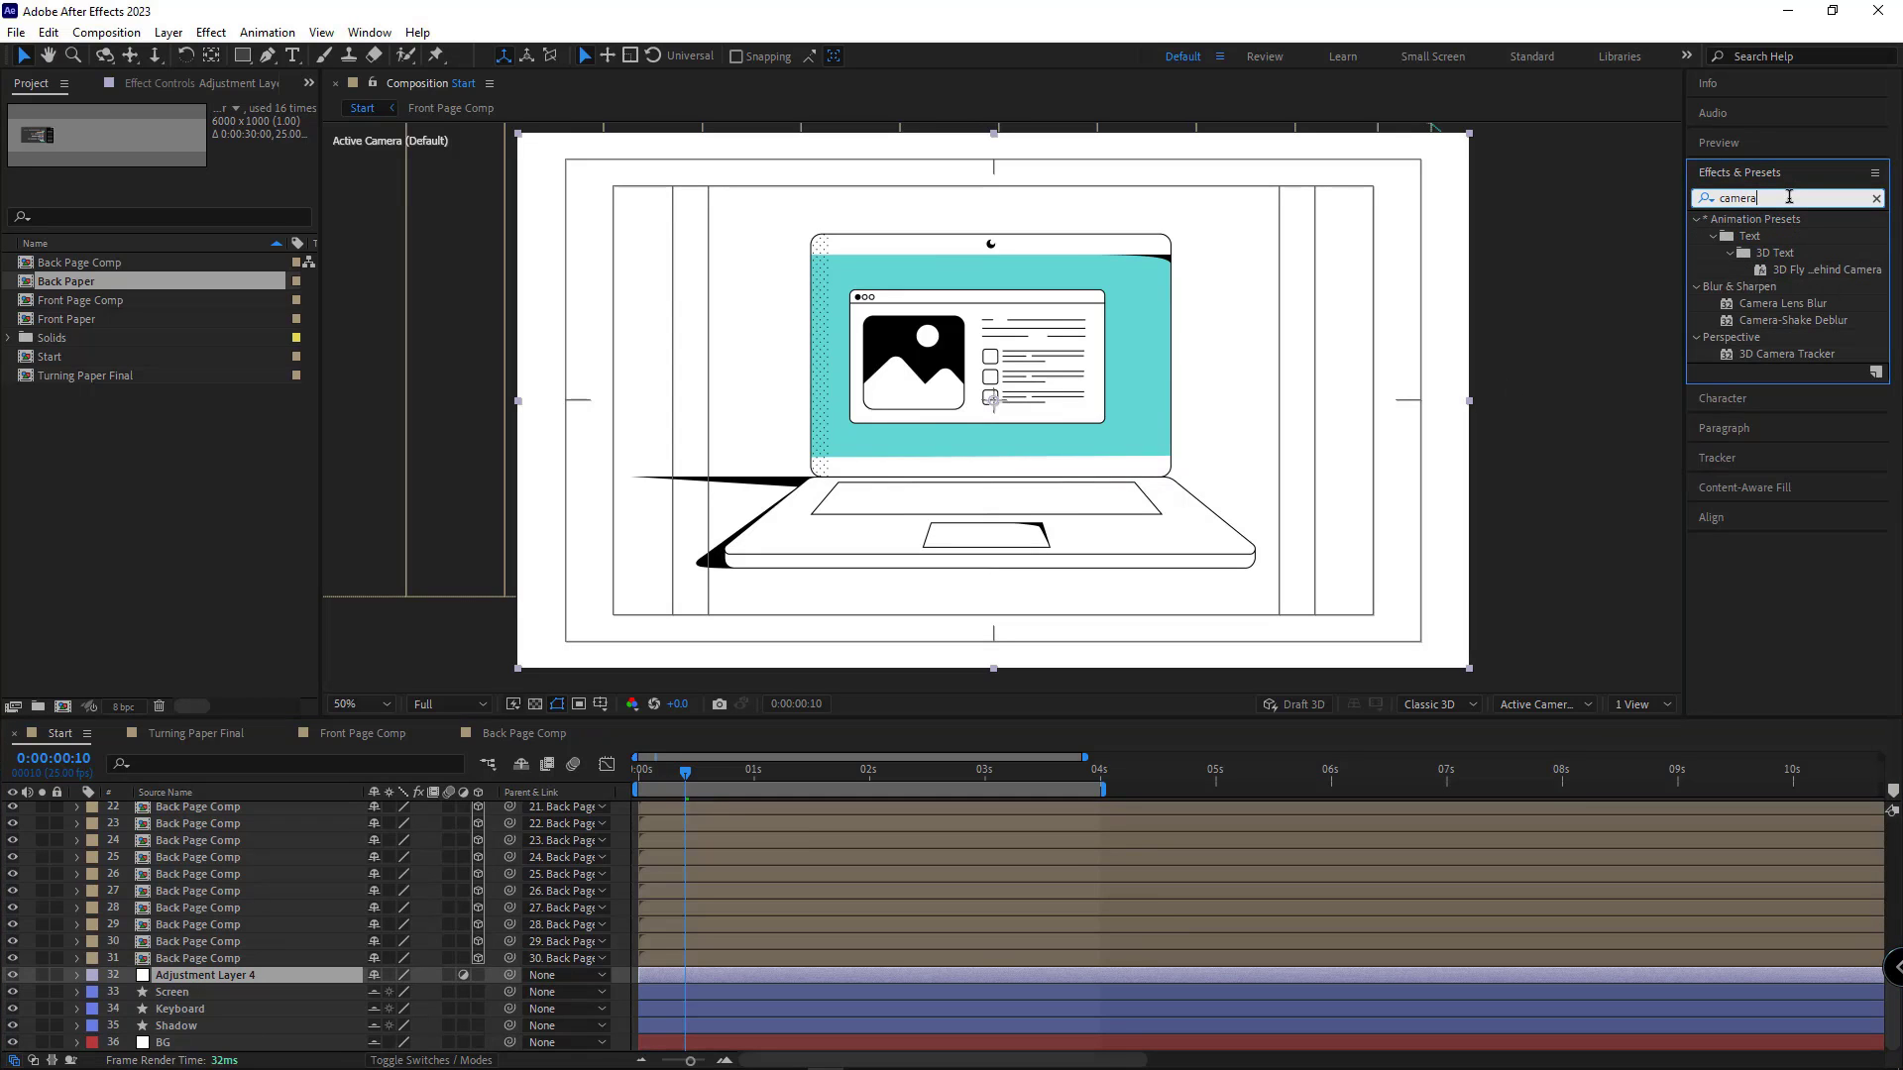
pyautogui.moveTo(1800, 307); pyautogui.dragTo(226, 981)
pyautogui.moveTo(853, 775); pyautogui.dragTo(772, 774)
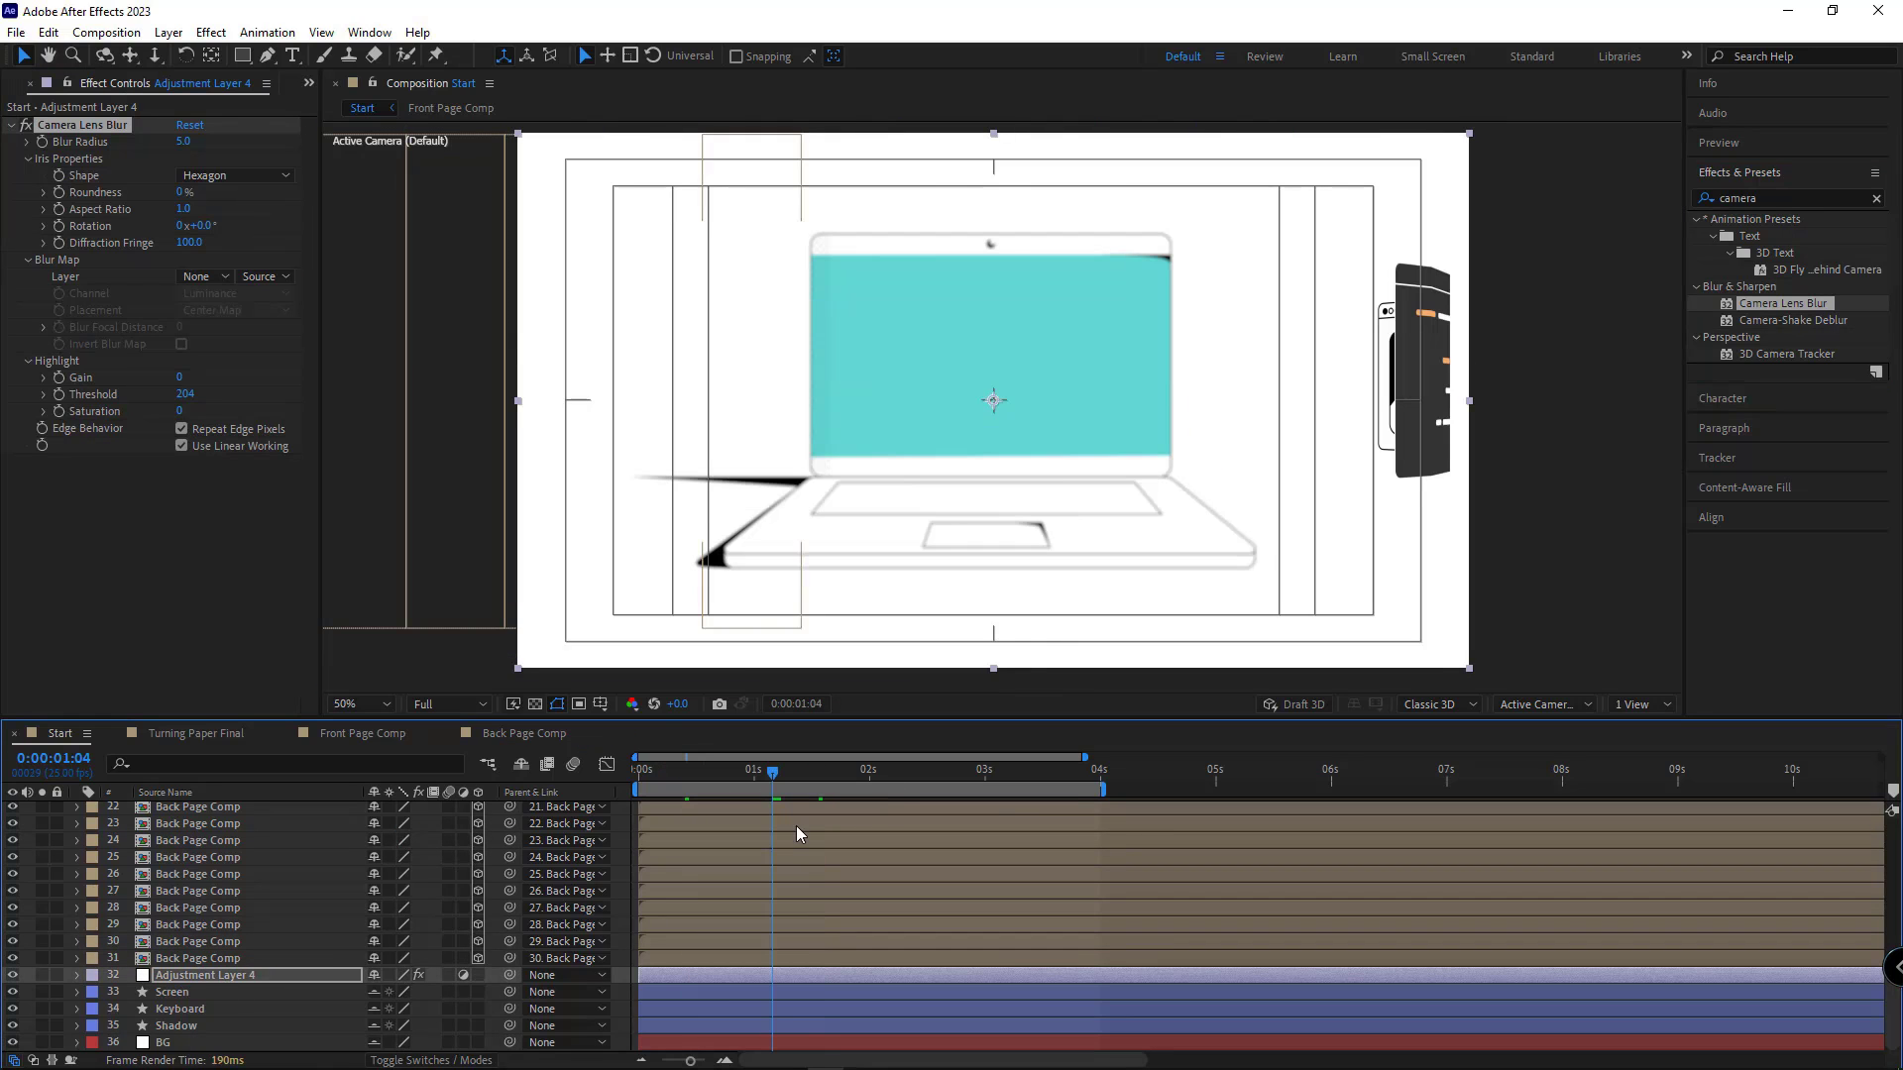
# Step: Keyframe Camera Lens Blur's Blur Radius from 0 at 0:00:01:04 to 5 at 0:00:01:09
pyautogui.click(41, 143)
pyautogui.press('u')
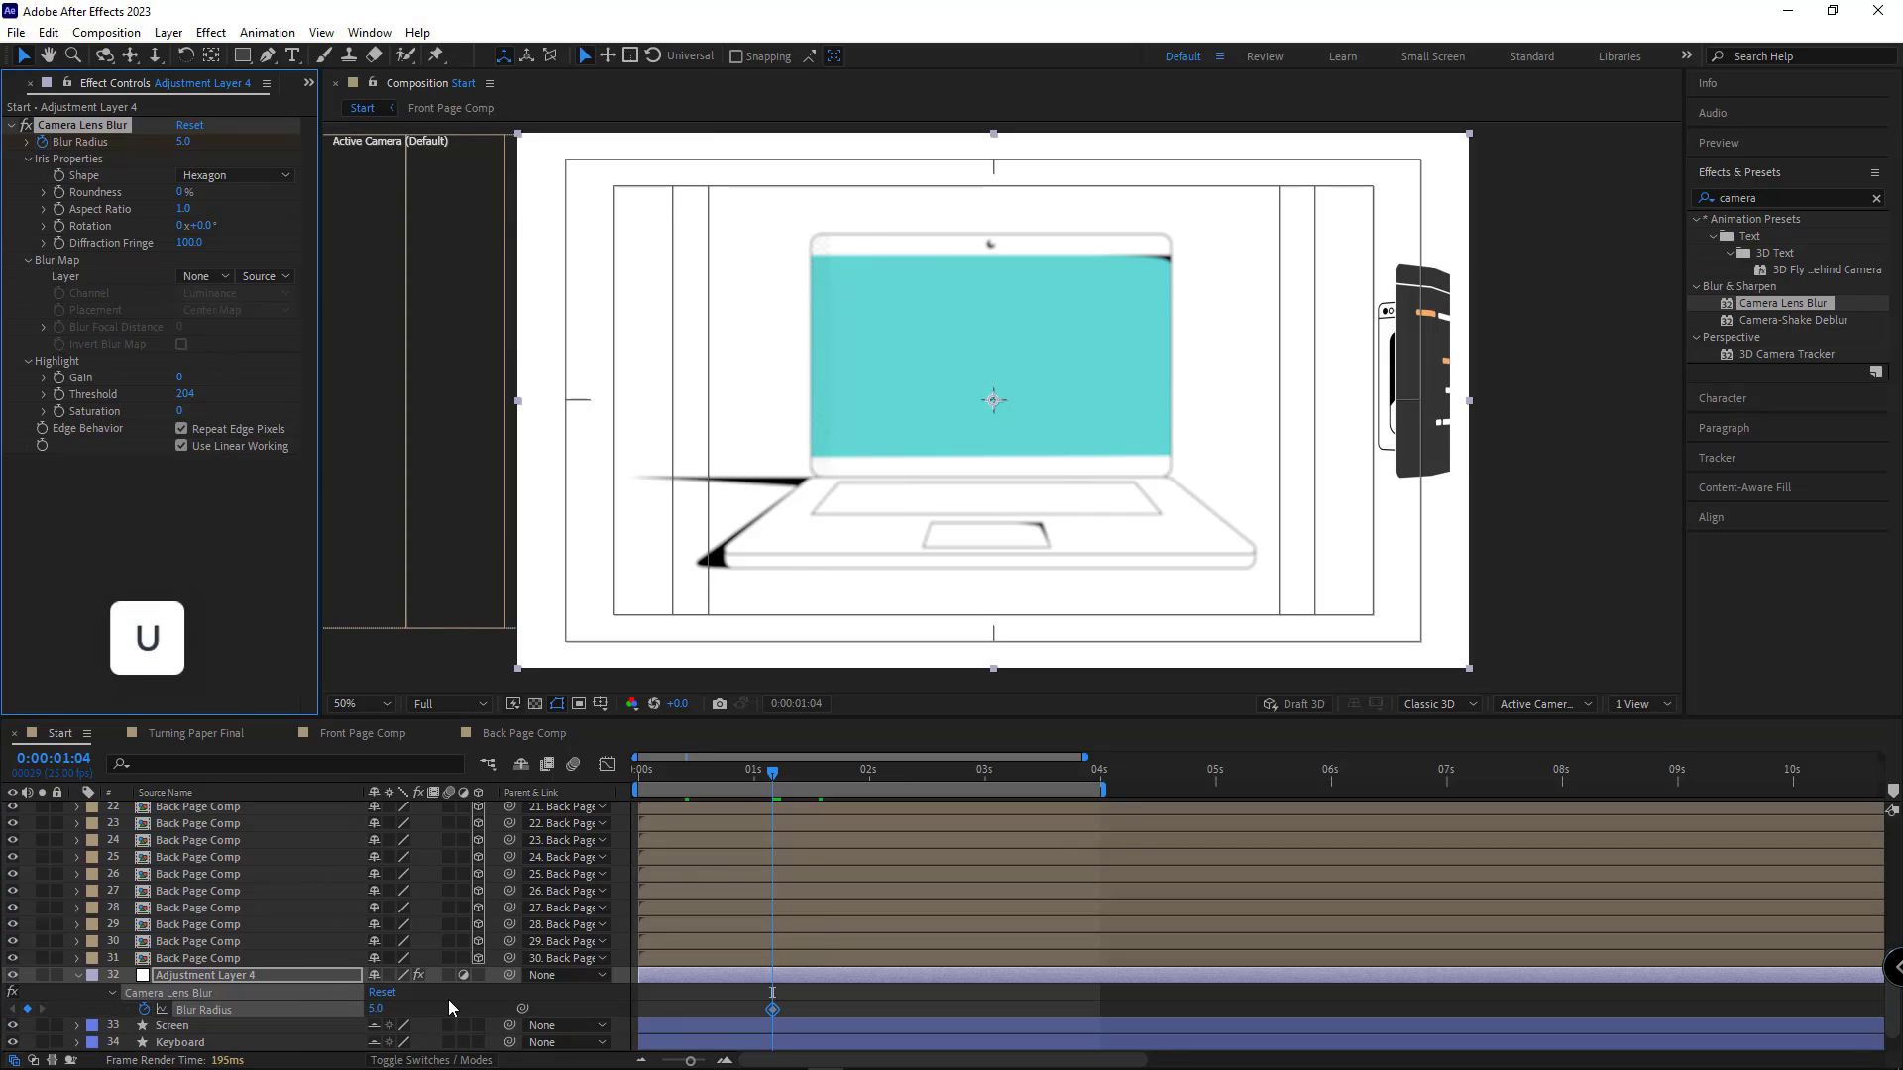
pyautogui.press('pagedown')
pyautogui.press('pagedown')
pyautogui.press('pagedown')
pyautogui.press('pagedown')
pyautogui.press('pagedown')
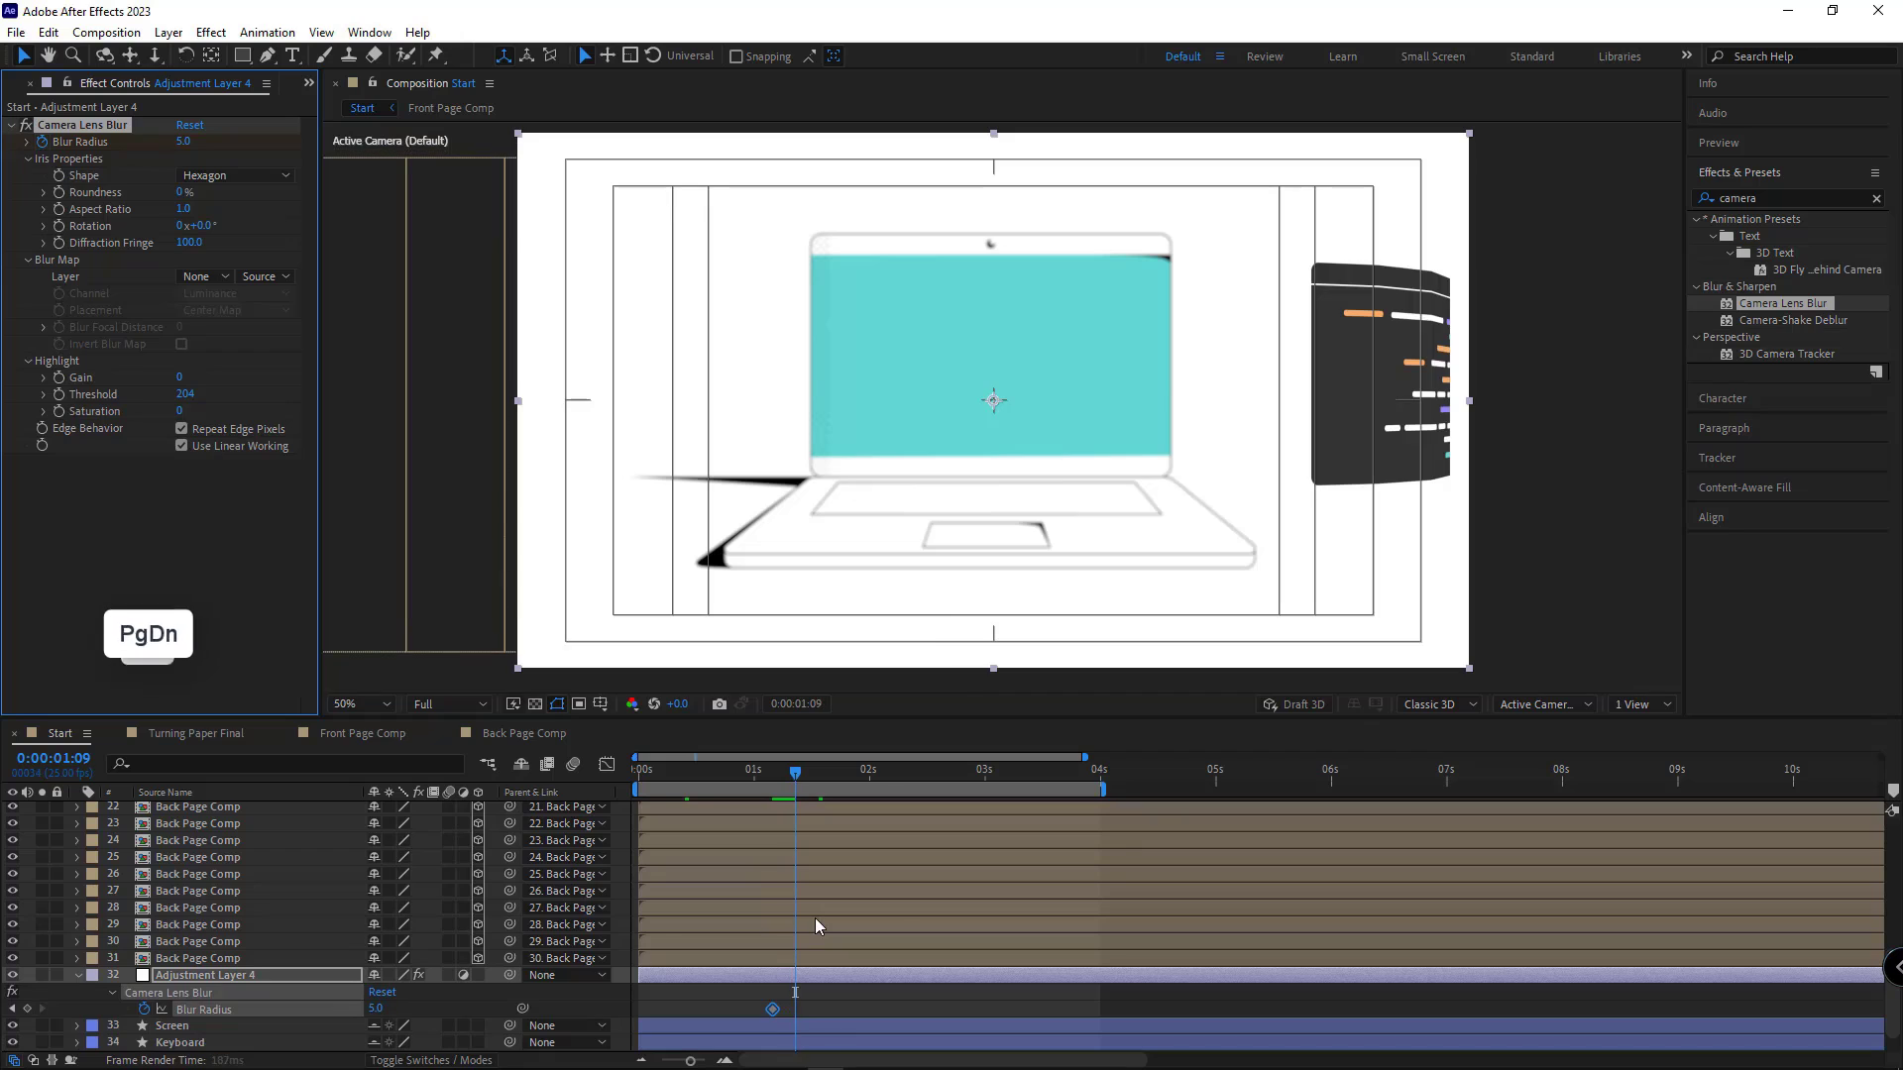
pyautogui.click(27, 1008)
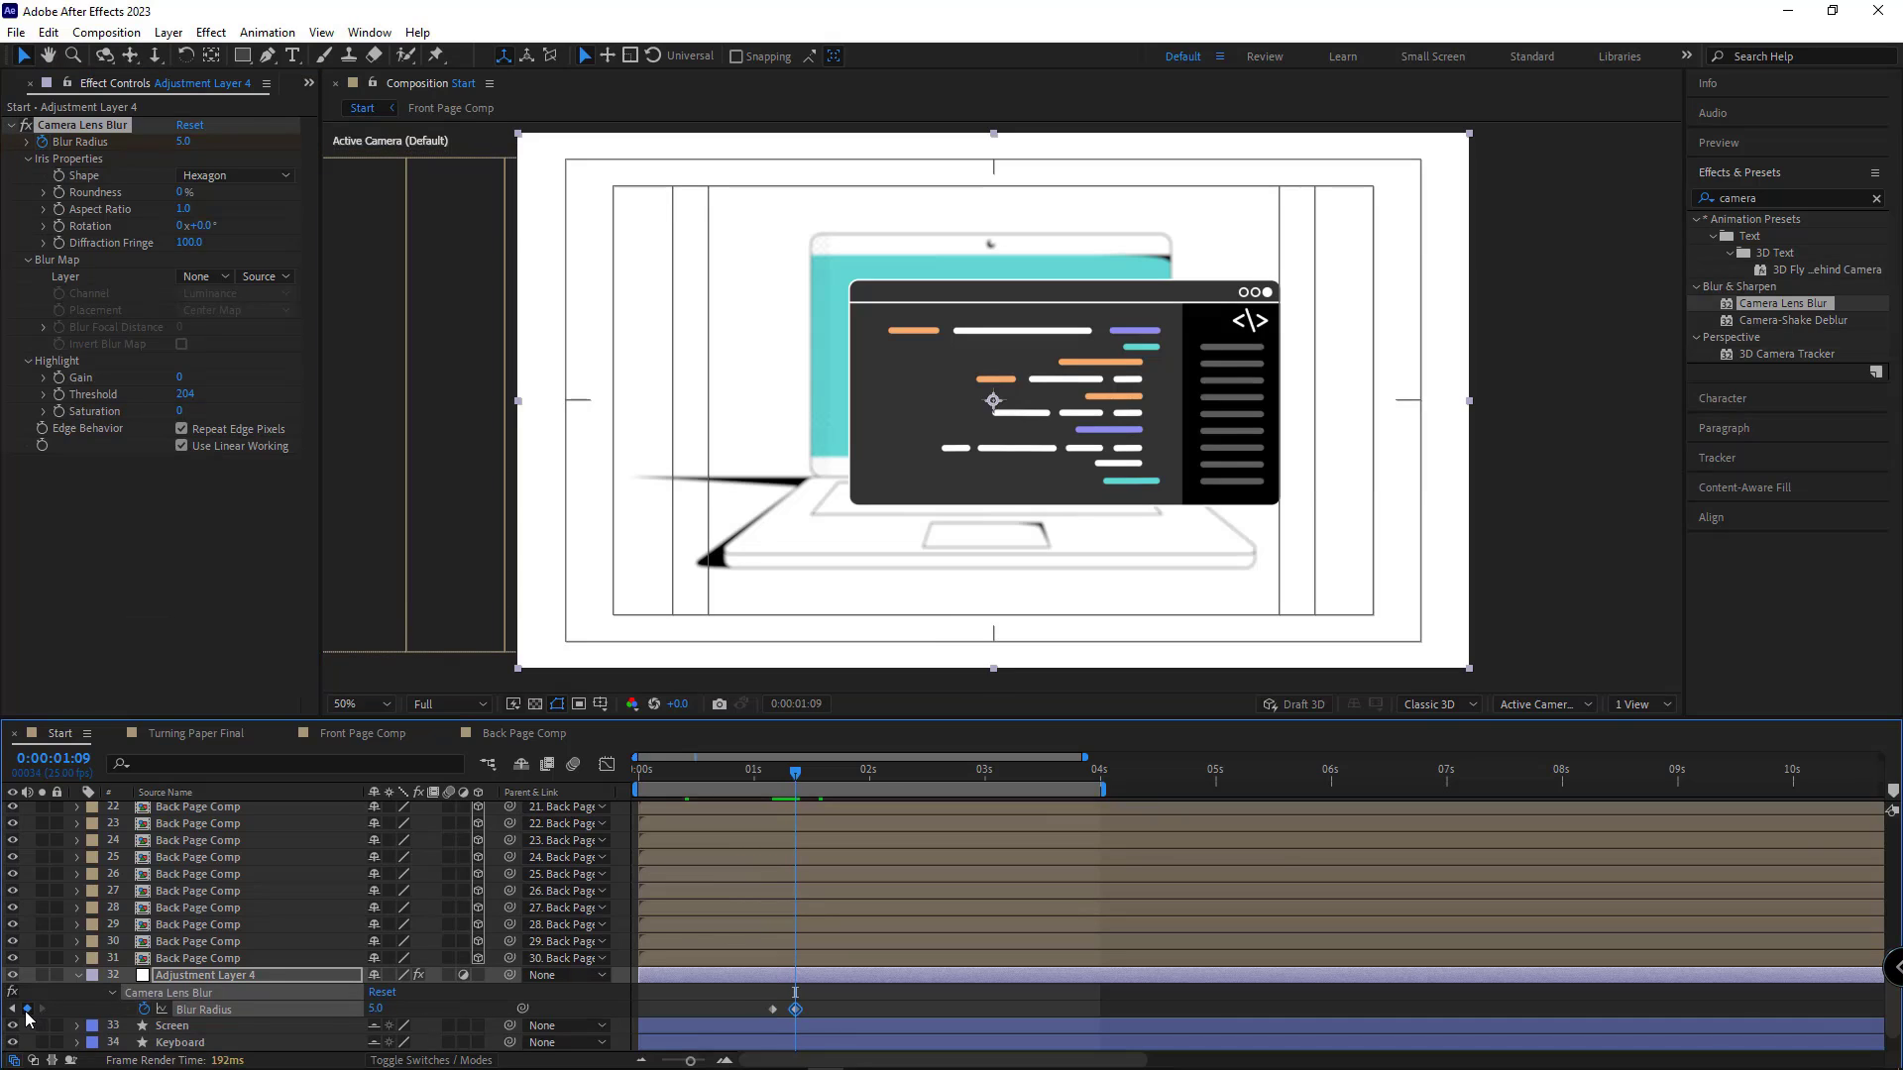
pyautogui.click(13, 1009)
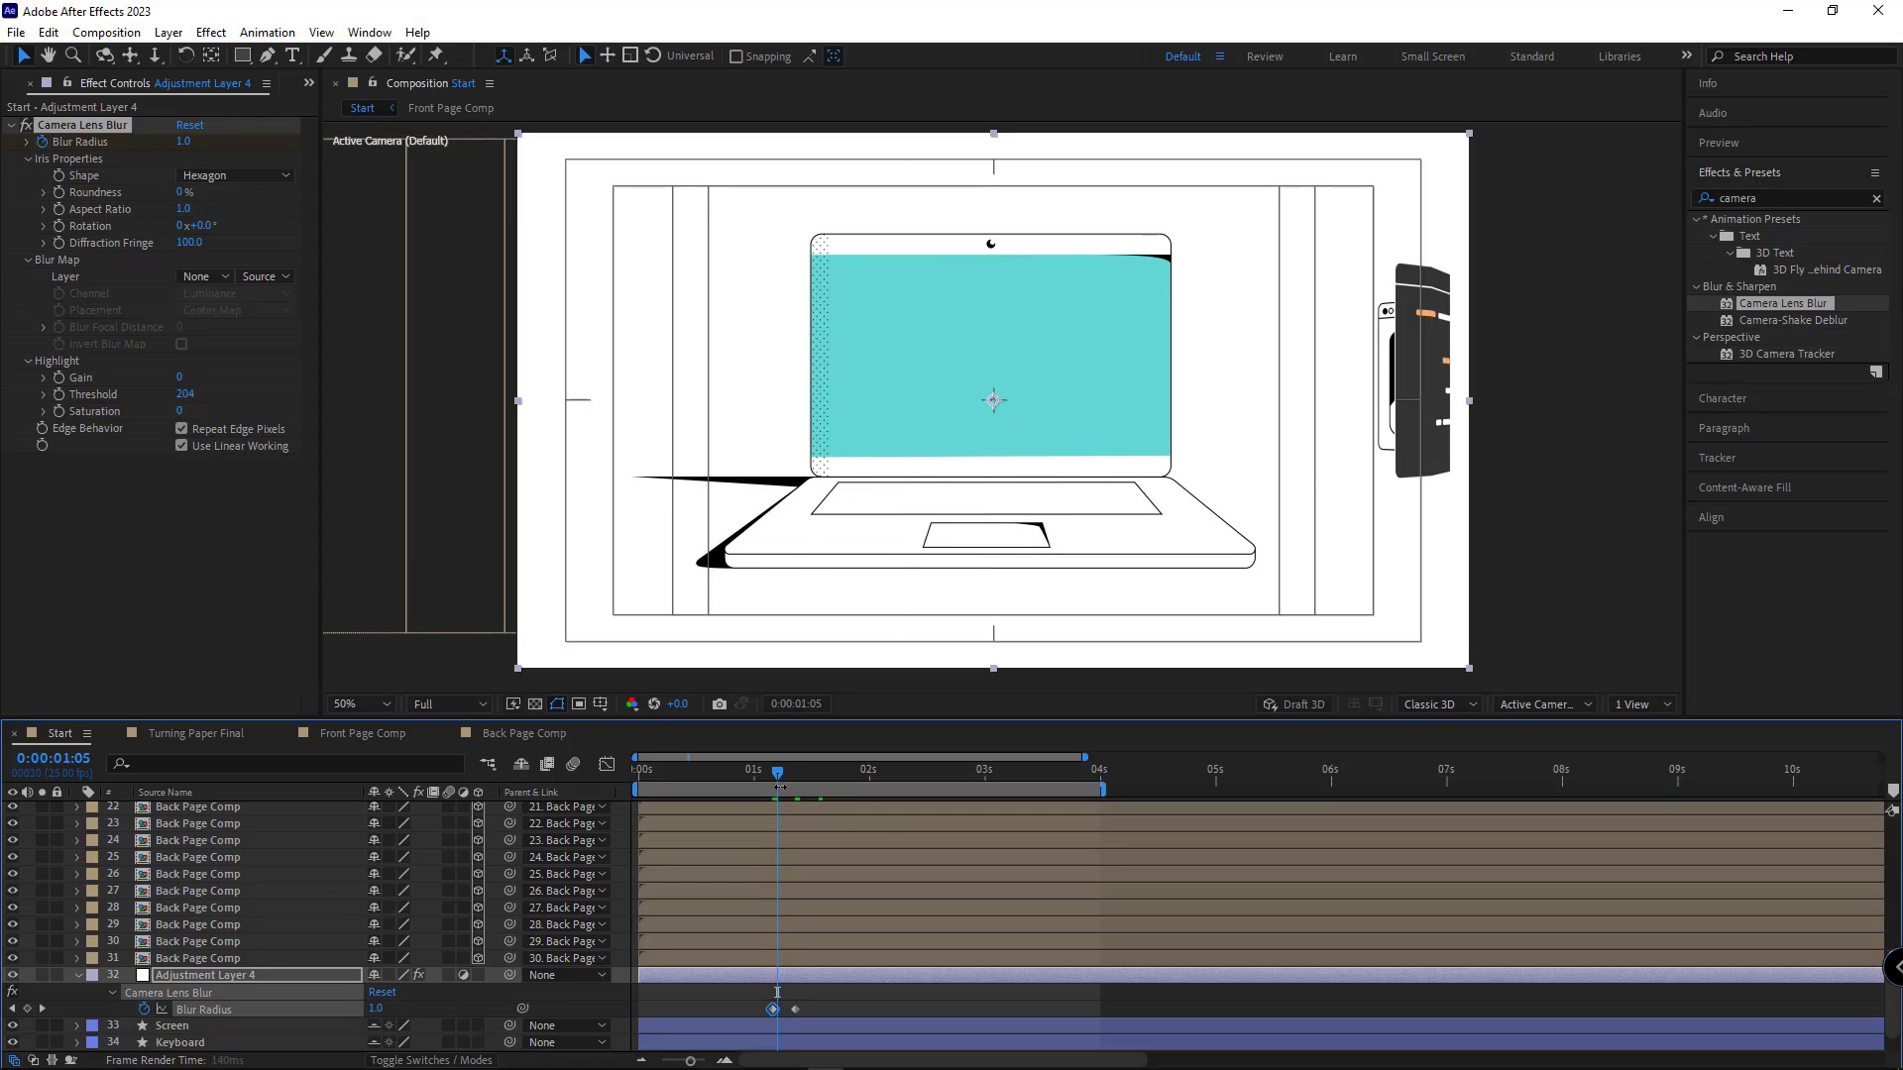
# Step: Play back the Start comp to check the lens blur ramp
pyautogui.press('space')
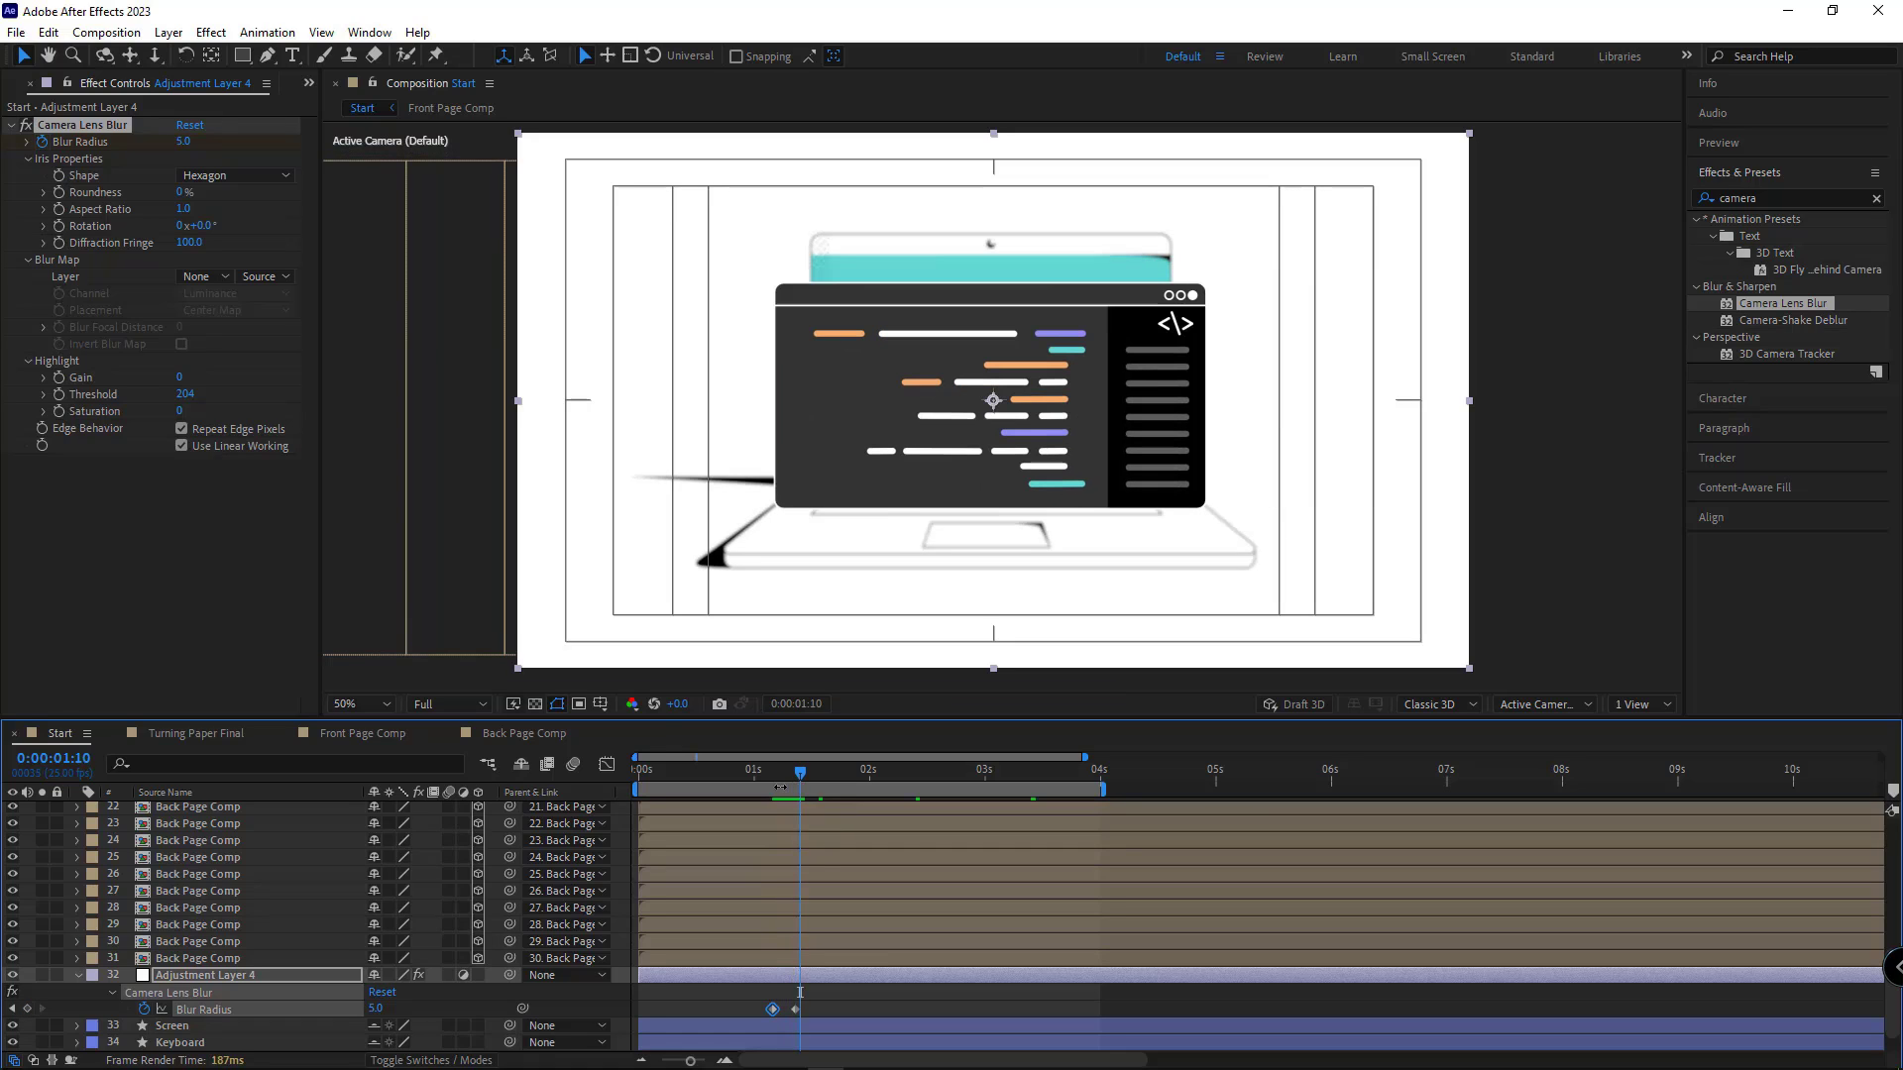
pyautogui.press('space')
pyautogui.press('space')
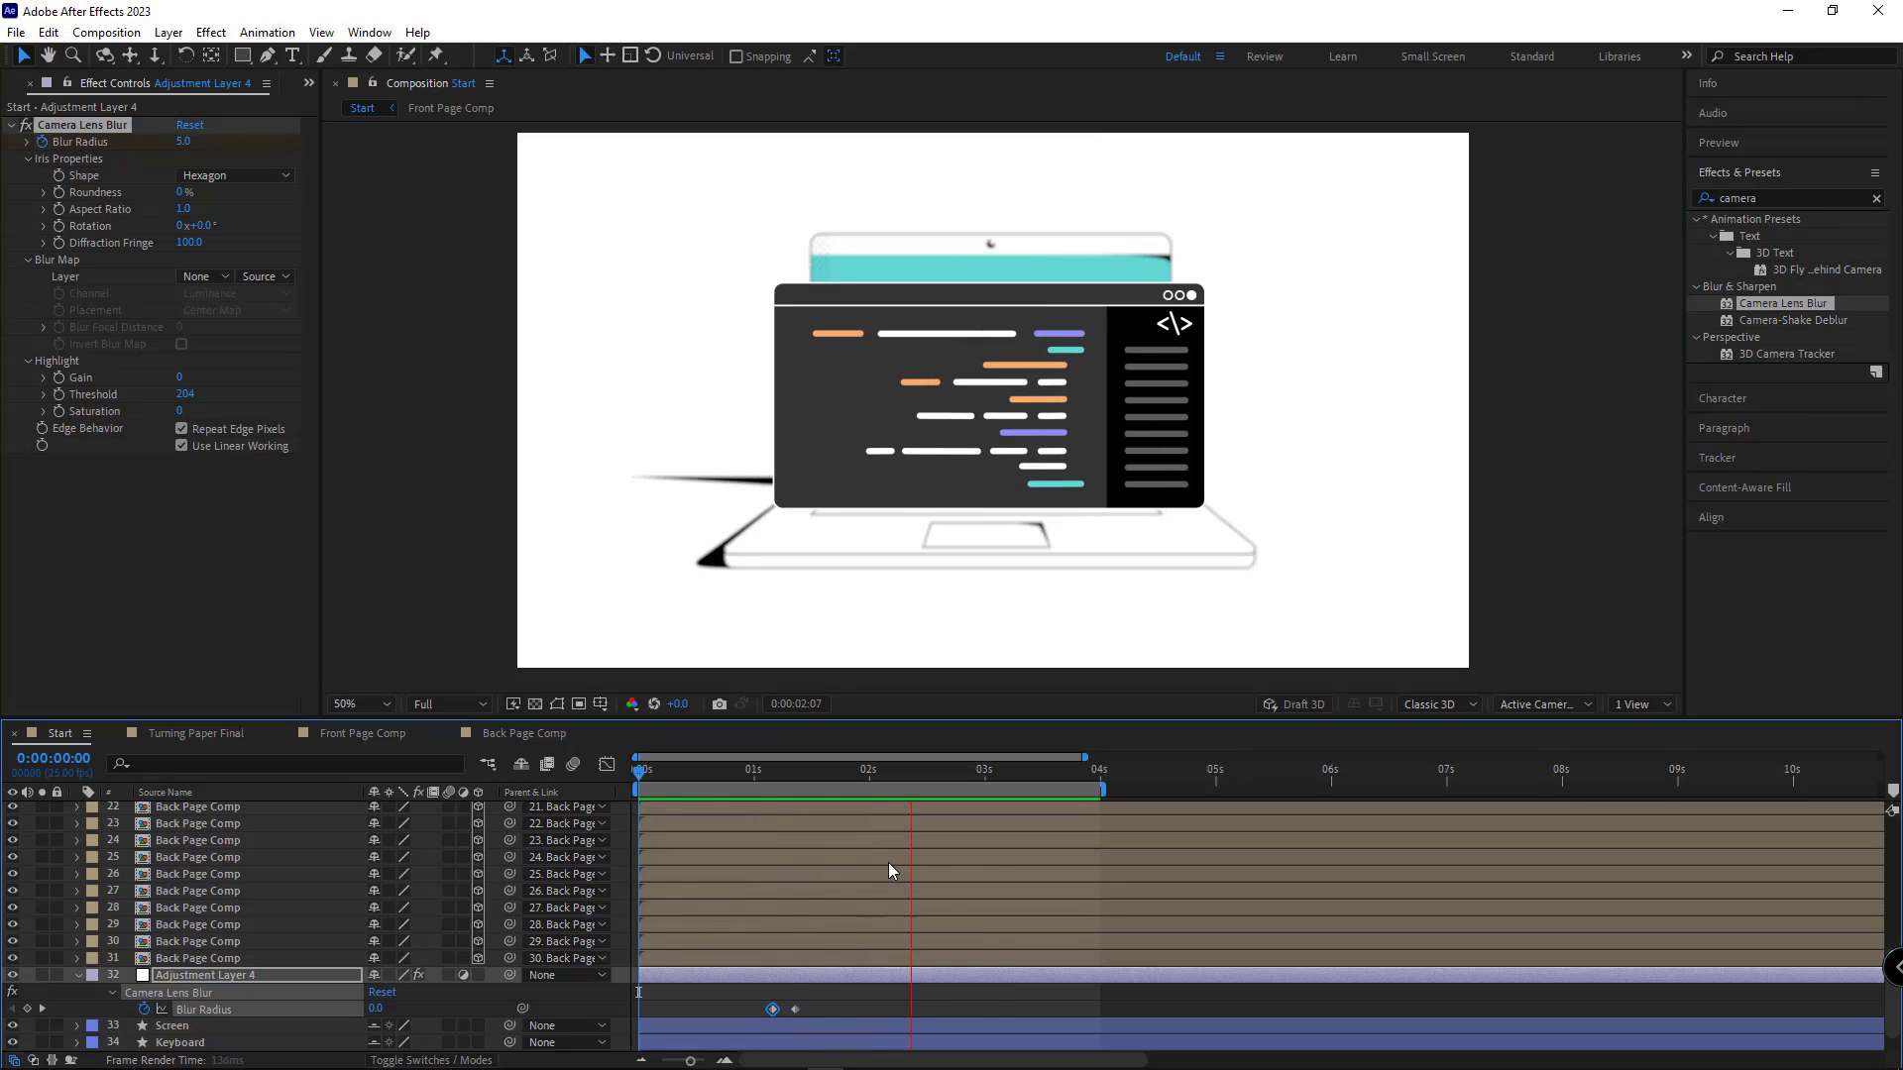
pyautogui.press('space')
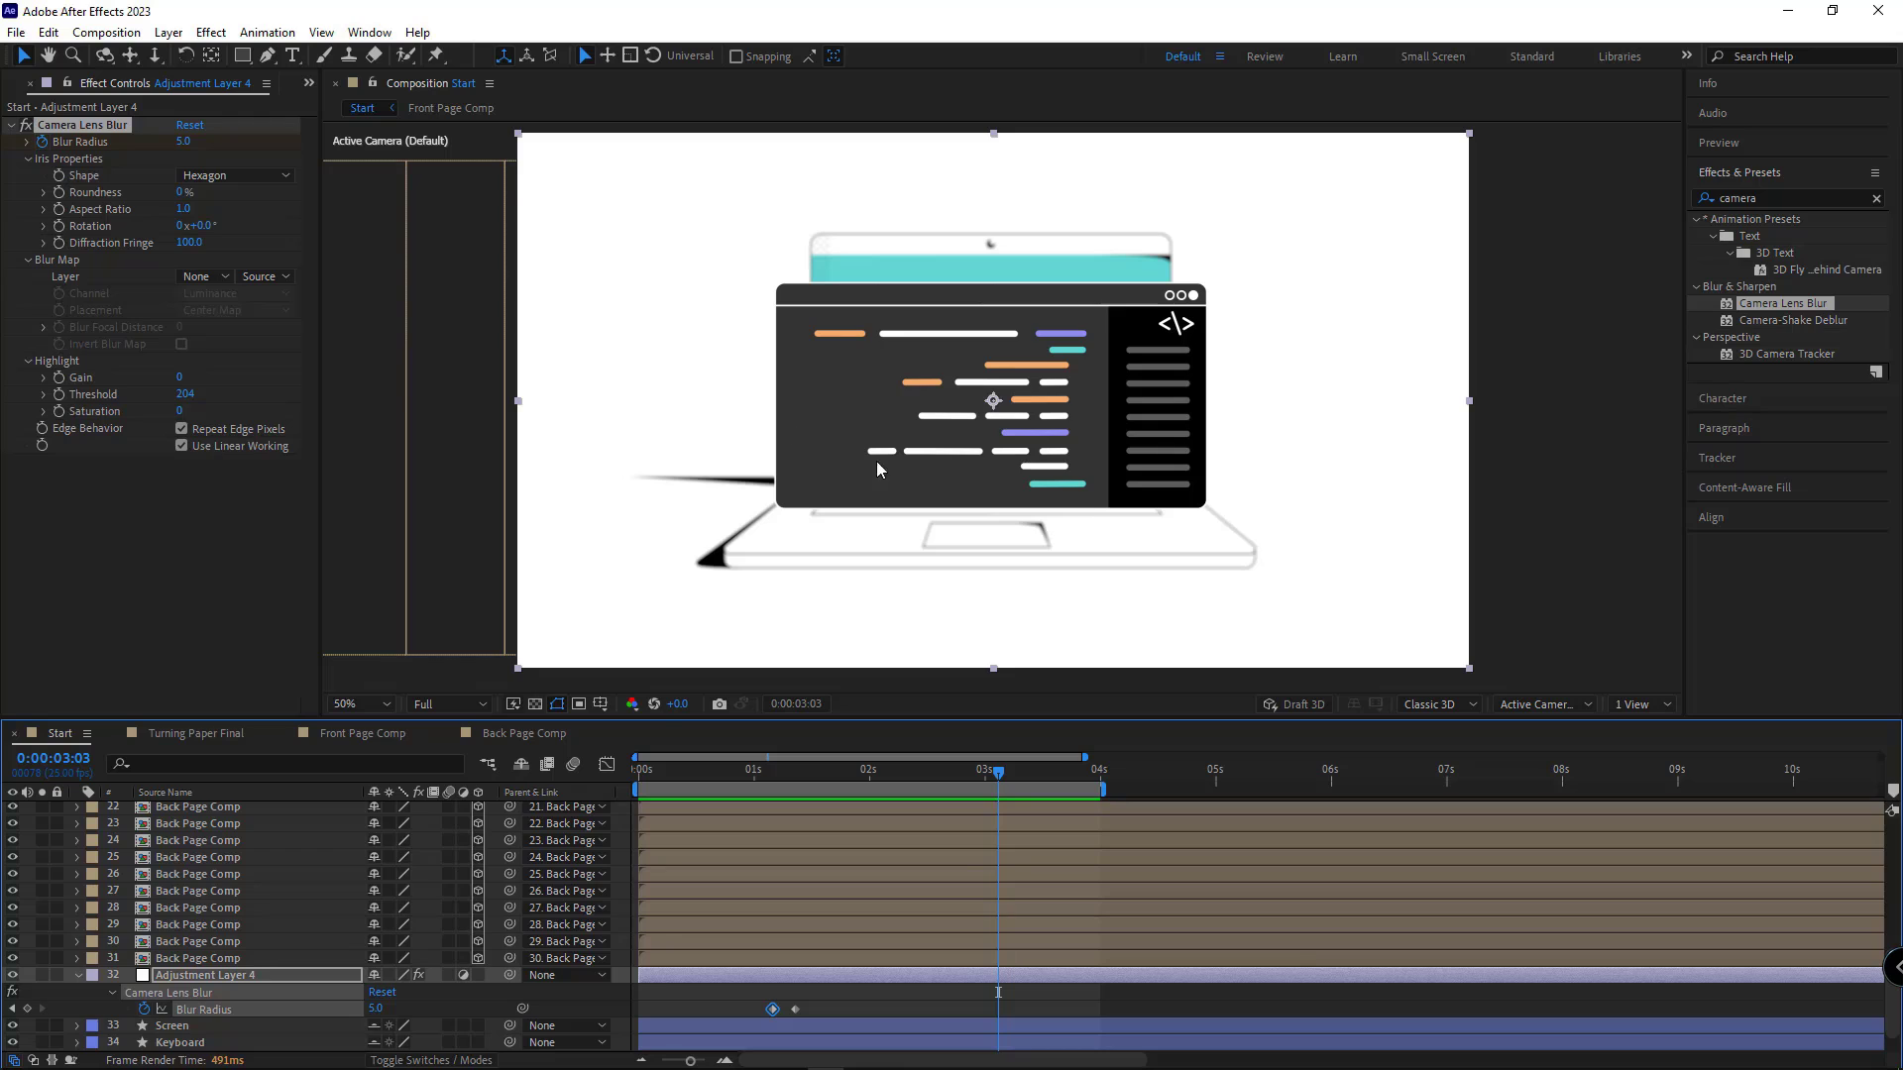
# Step: Flip the Back Page layer horizontally in Back Page Comp (-170, 170% scale) and preview it
pyautogui.click(531, 741)
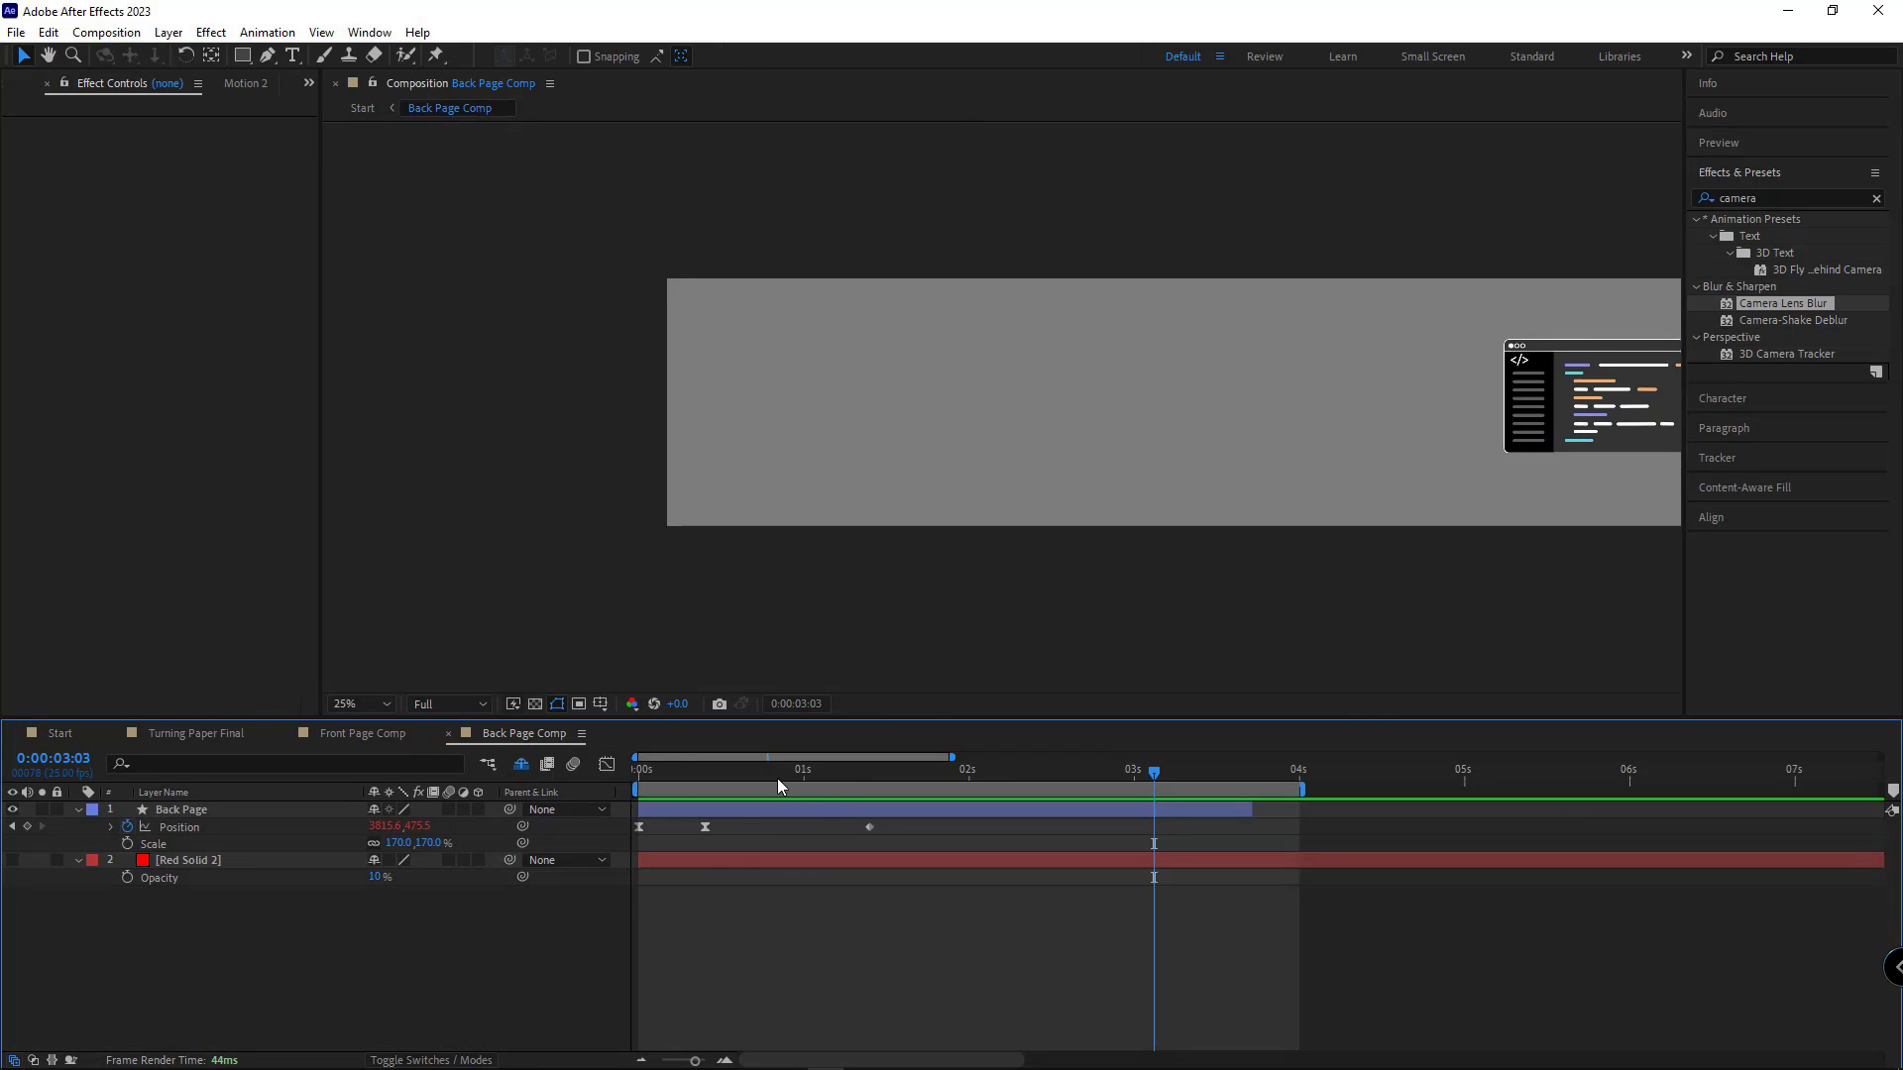
pyautogui.press('Home')
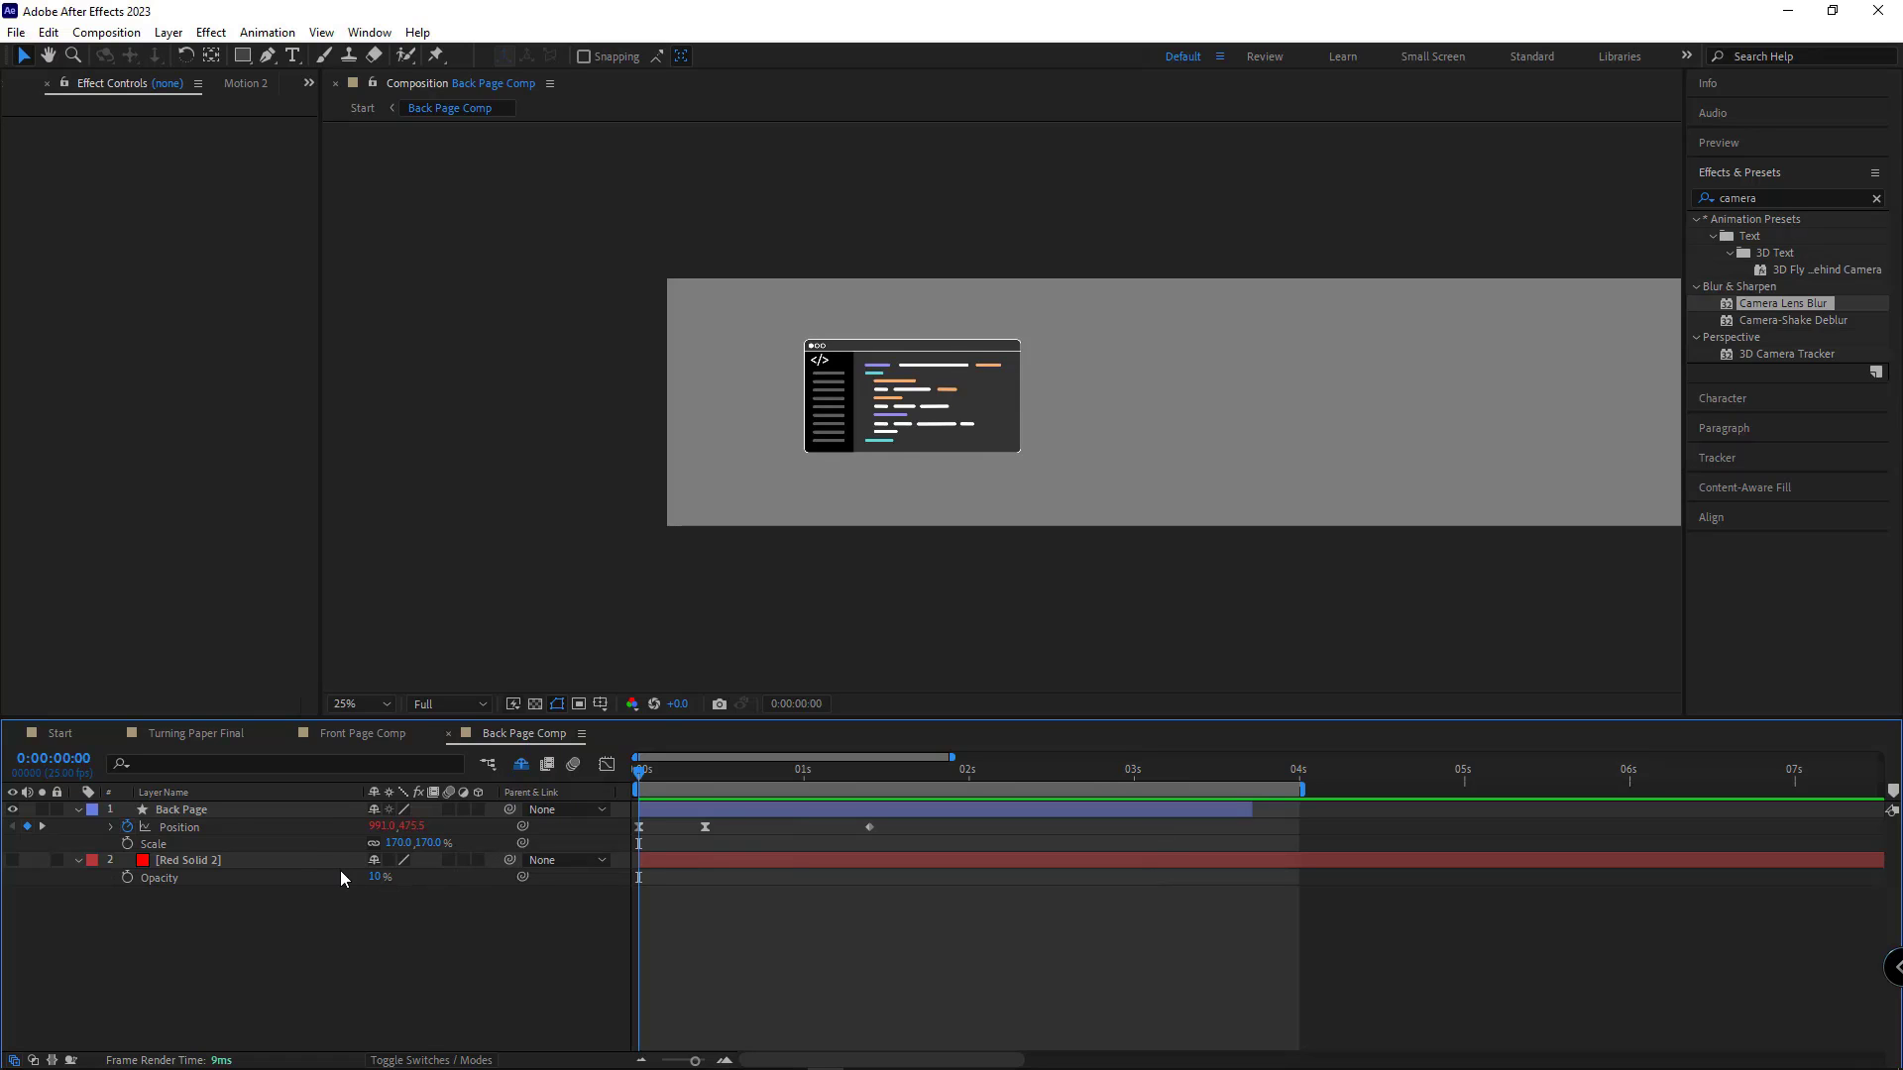
pyautogui.click(220, 810)
pyautogui.rightClick(219, 811)
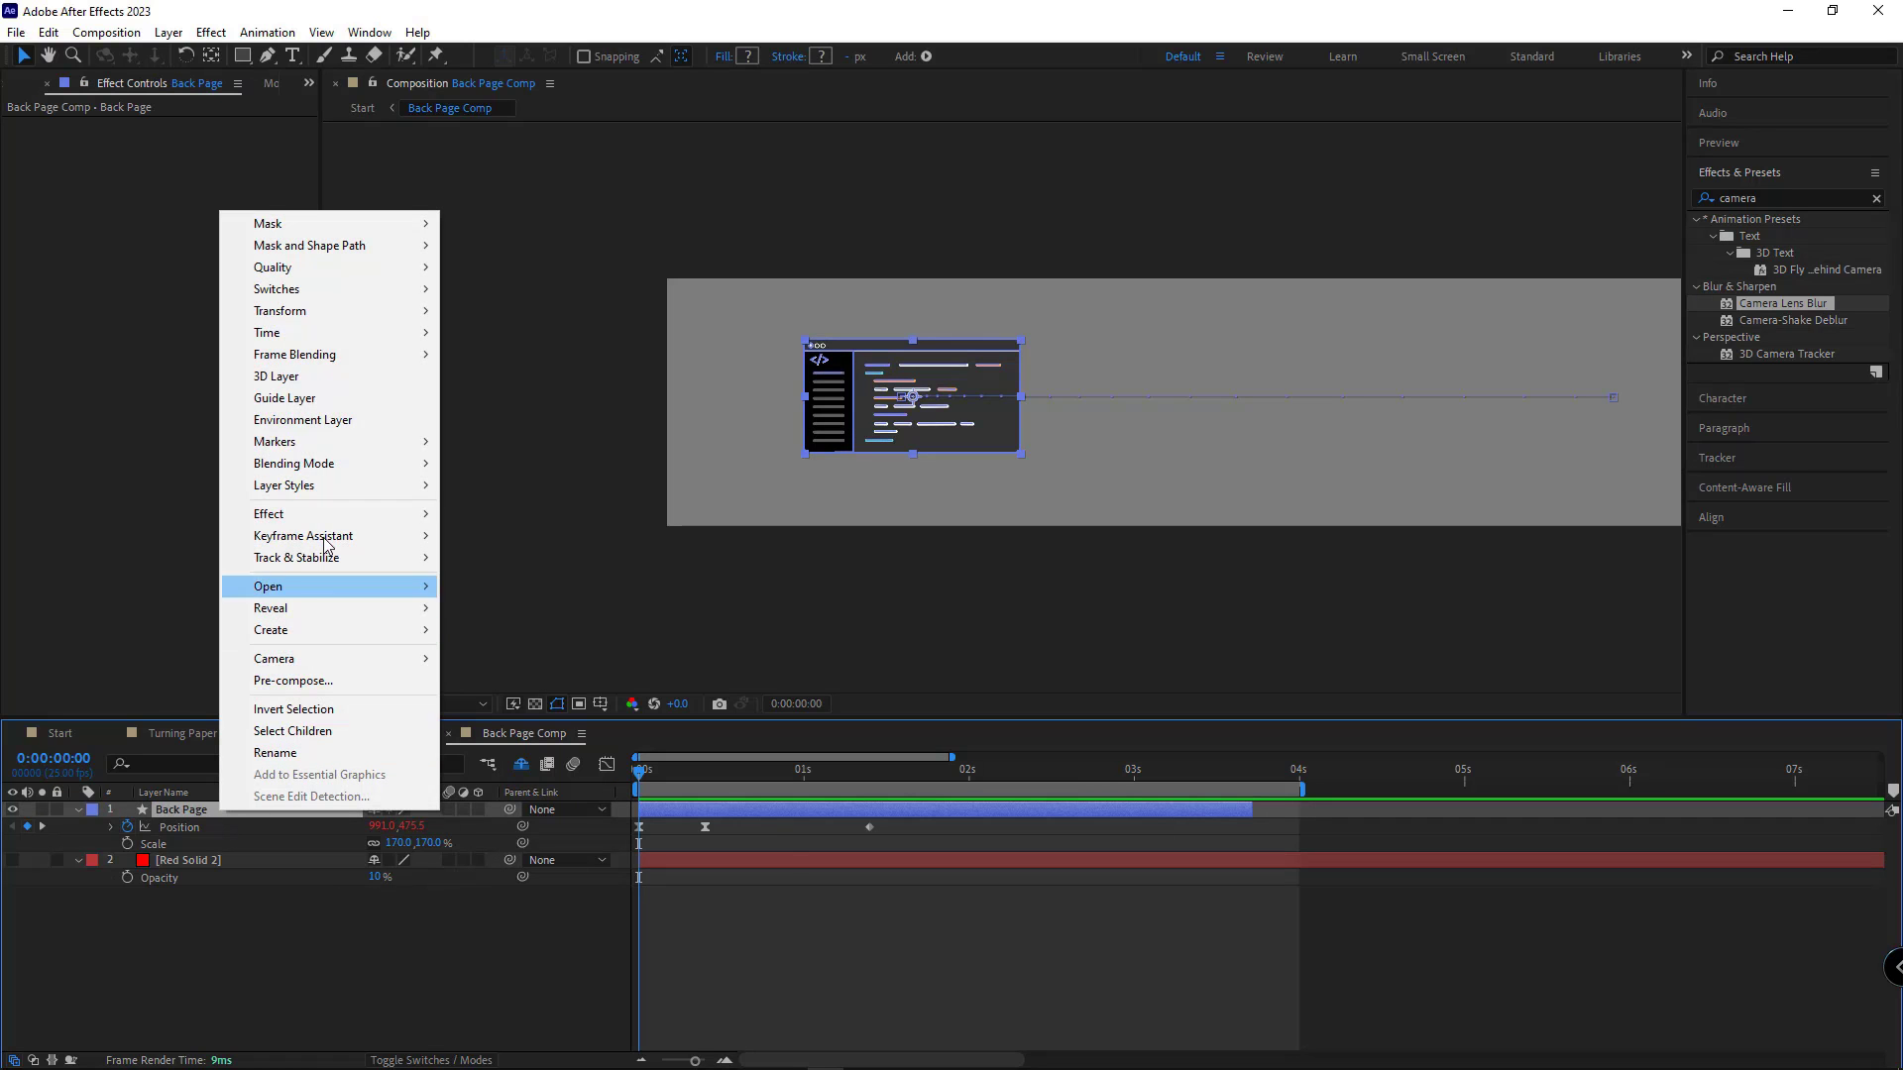
pyautogui.moveTo(273, 312)
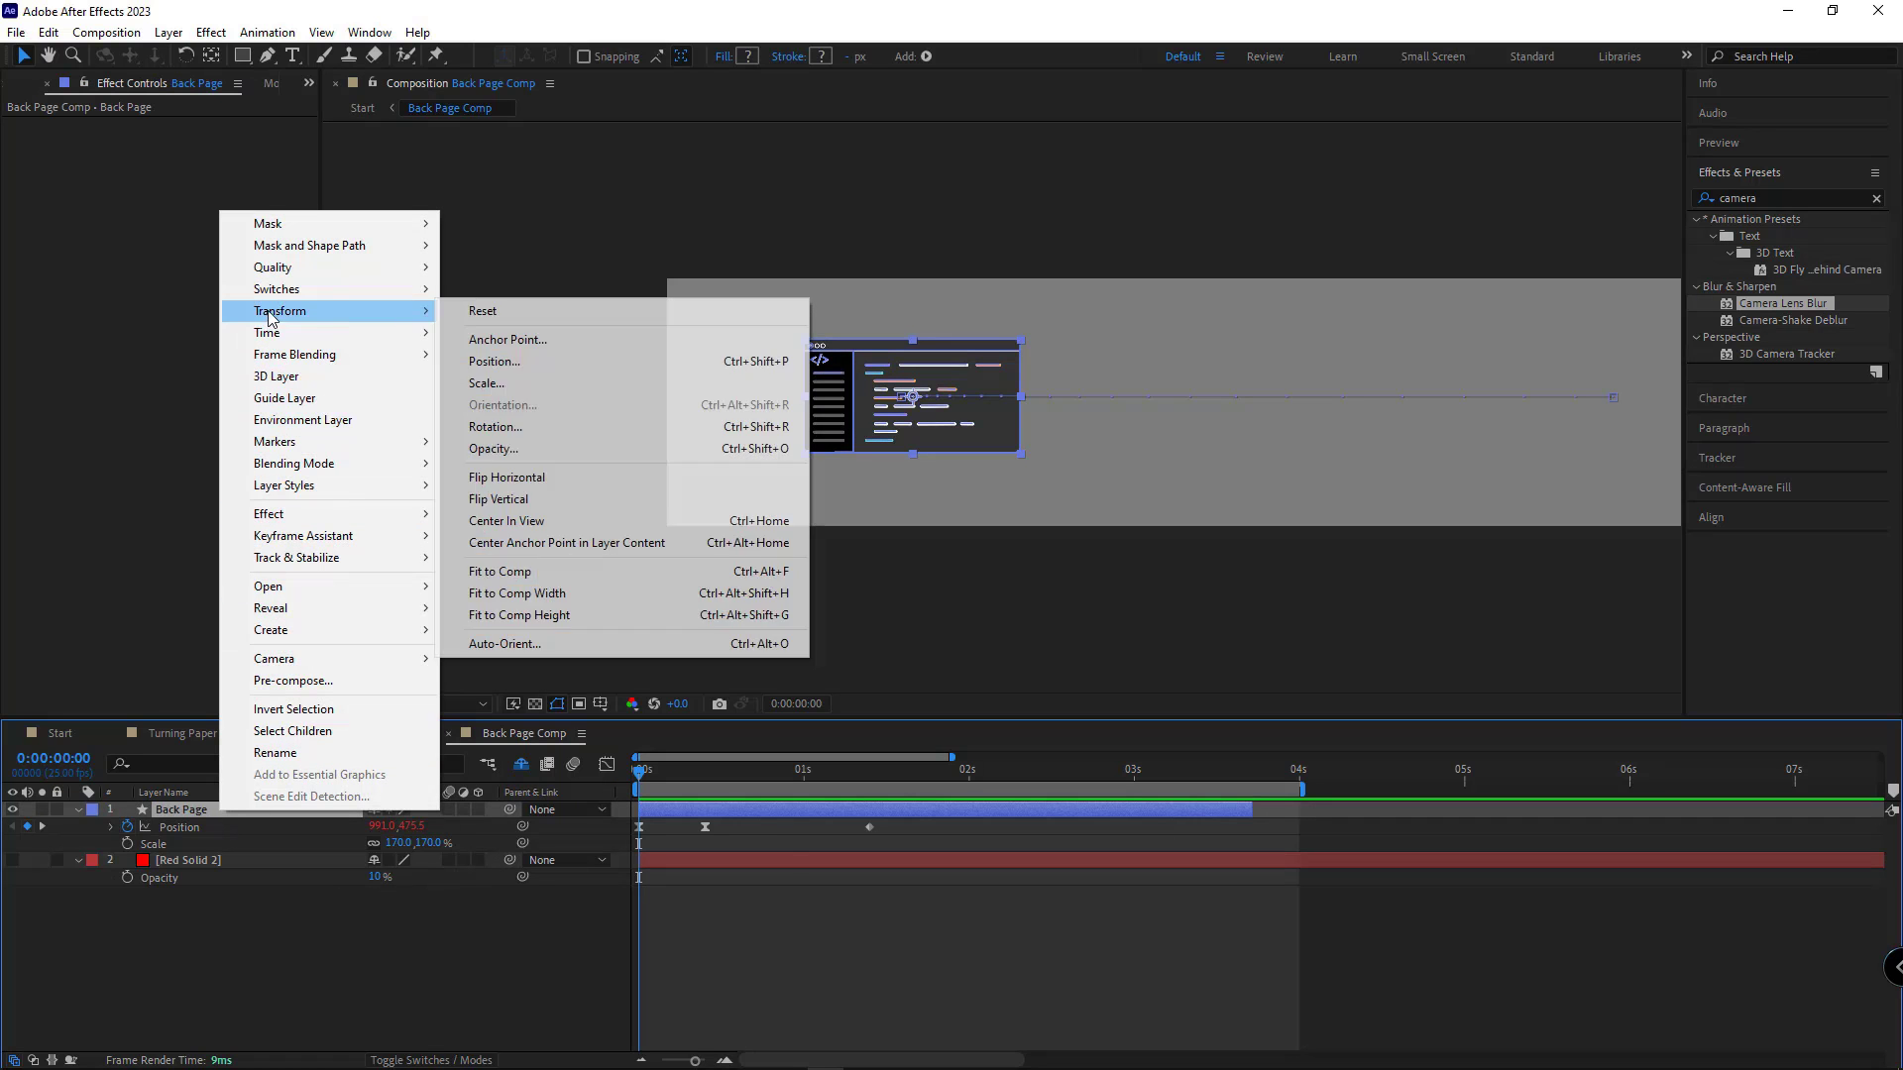
pyautogui.click(549, 482)
pyautogui.click(787, 930)
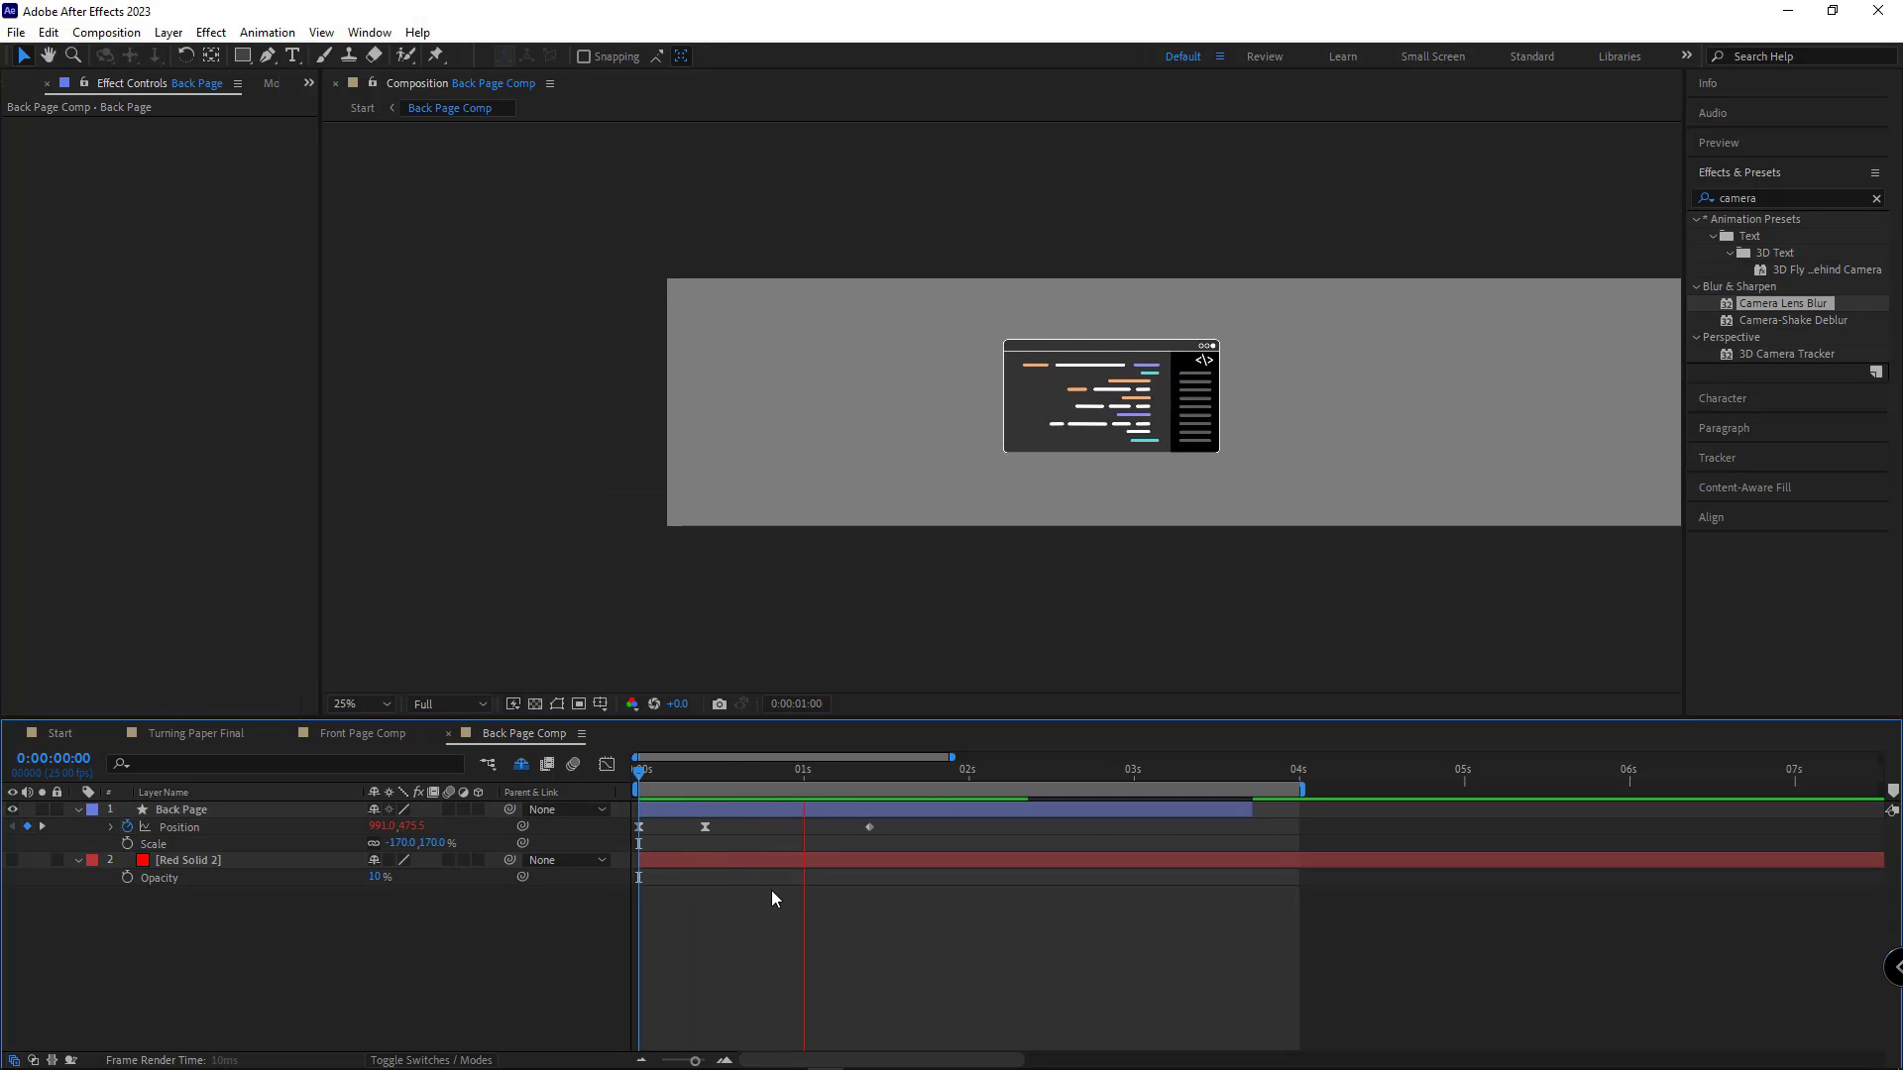
pyautogui.press('space')
# Step: In the Start comp, collapse the blur properties and make the Noise Style layer visible
pyautogui.click(47, 742)
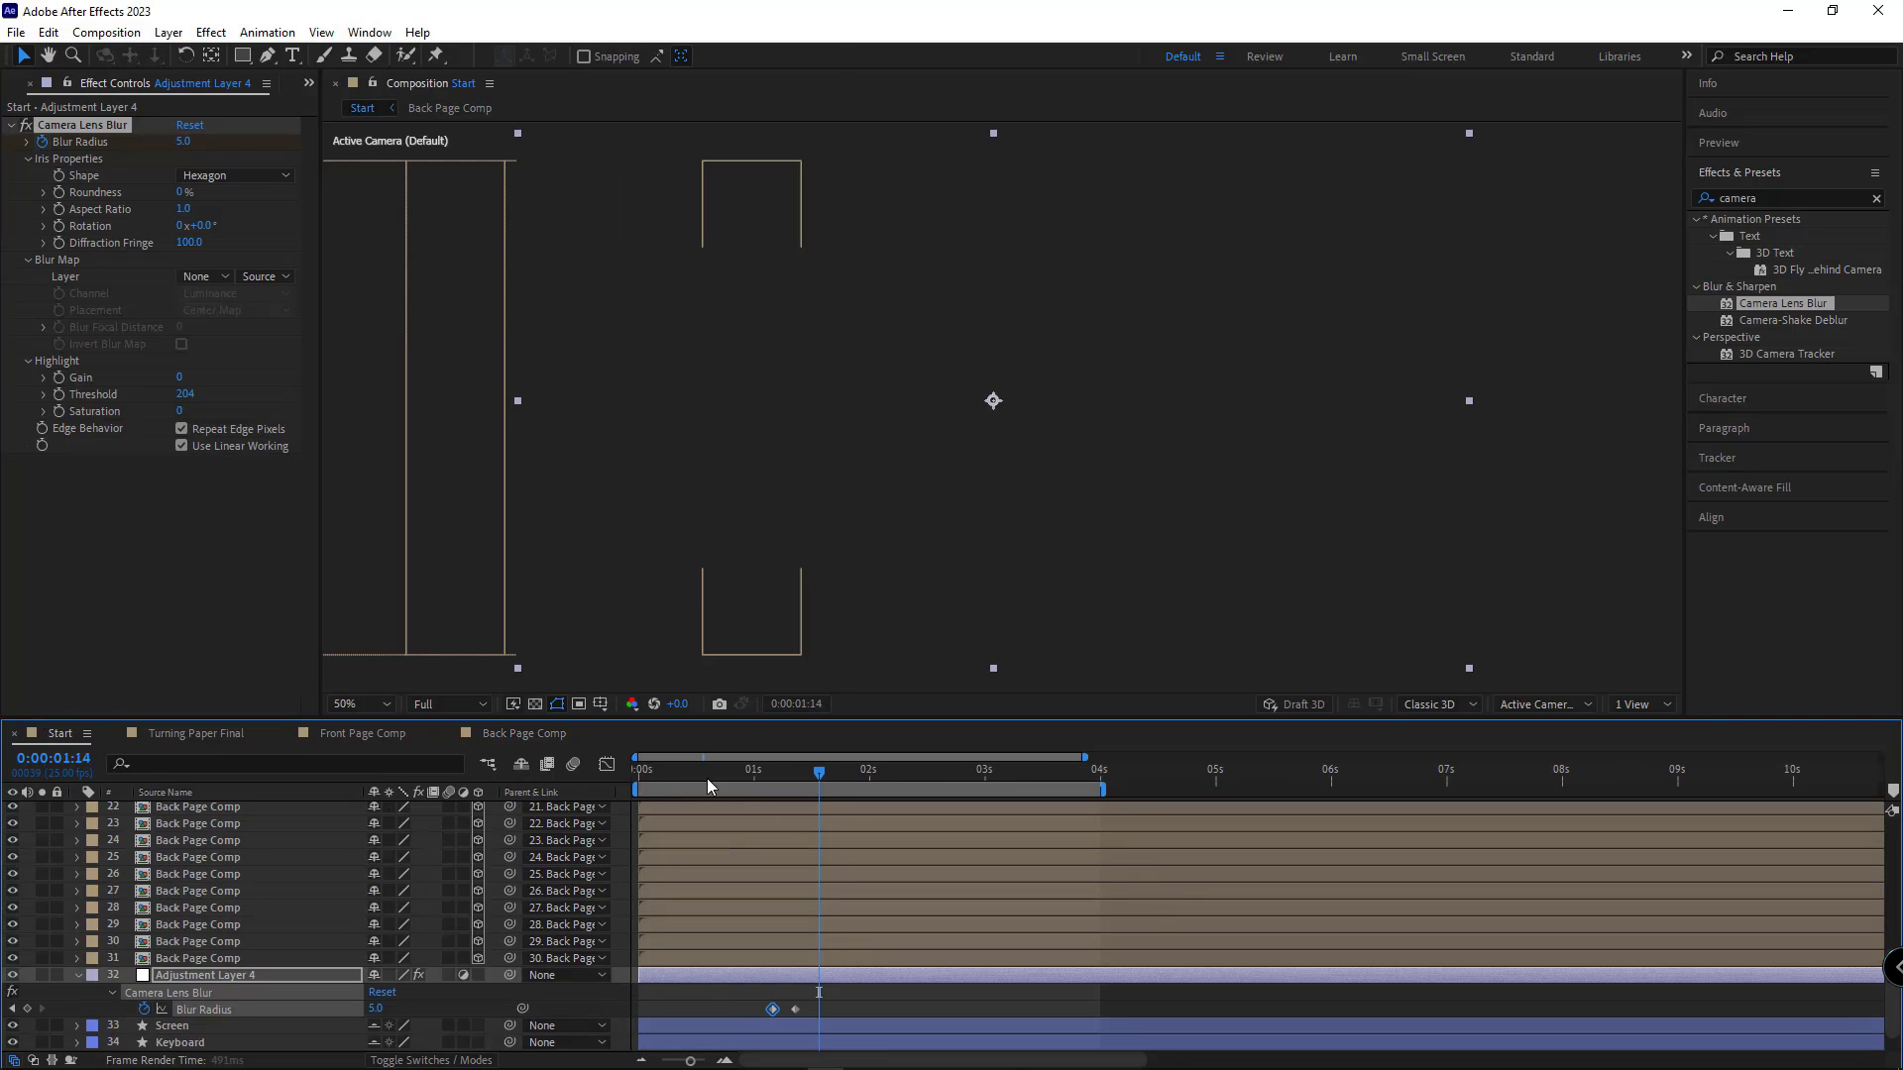
pyautogui.click(644, 771)
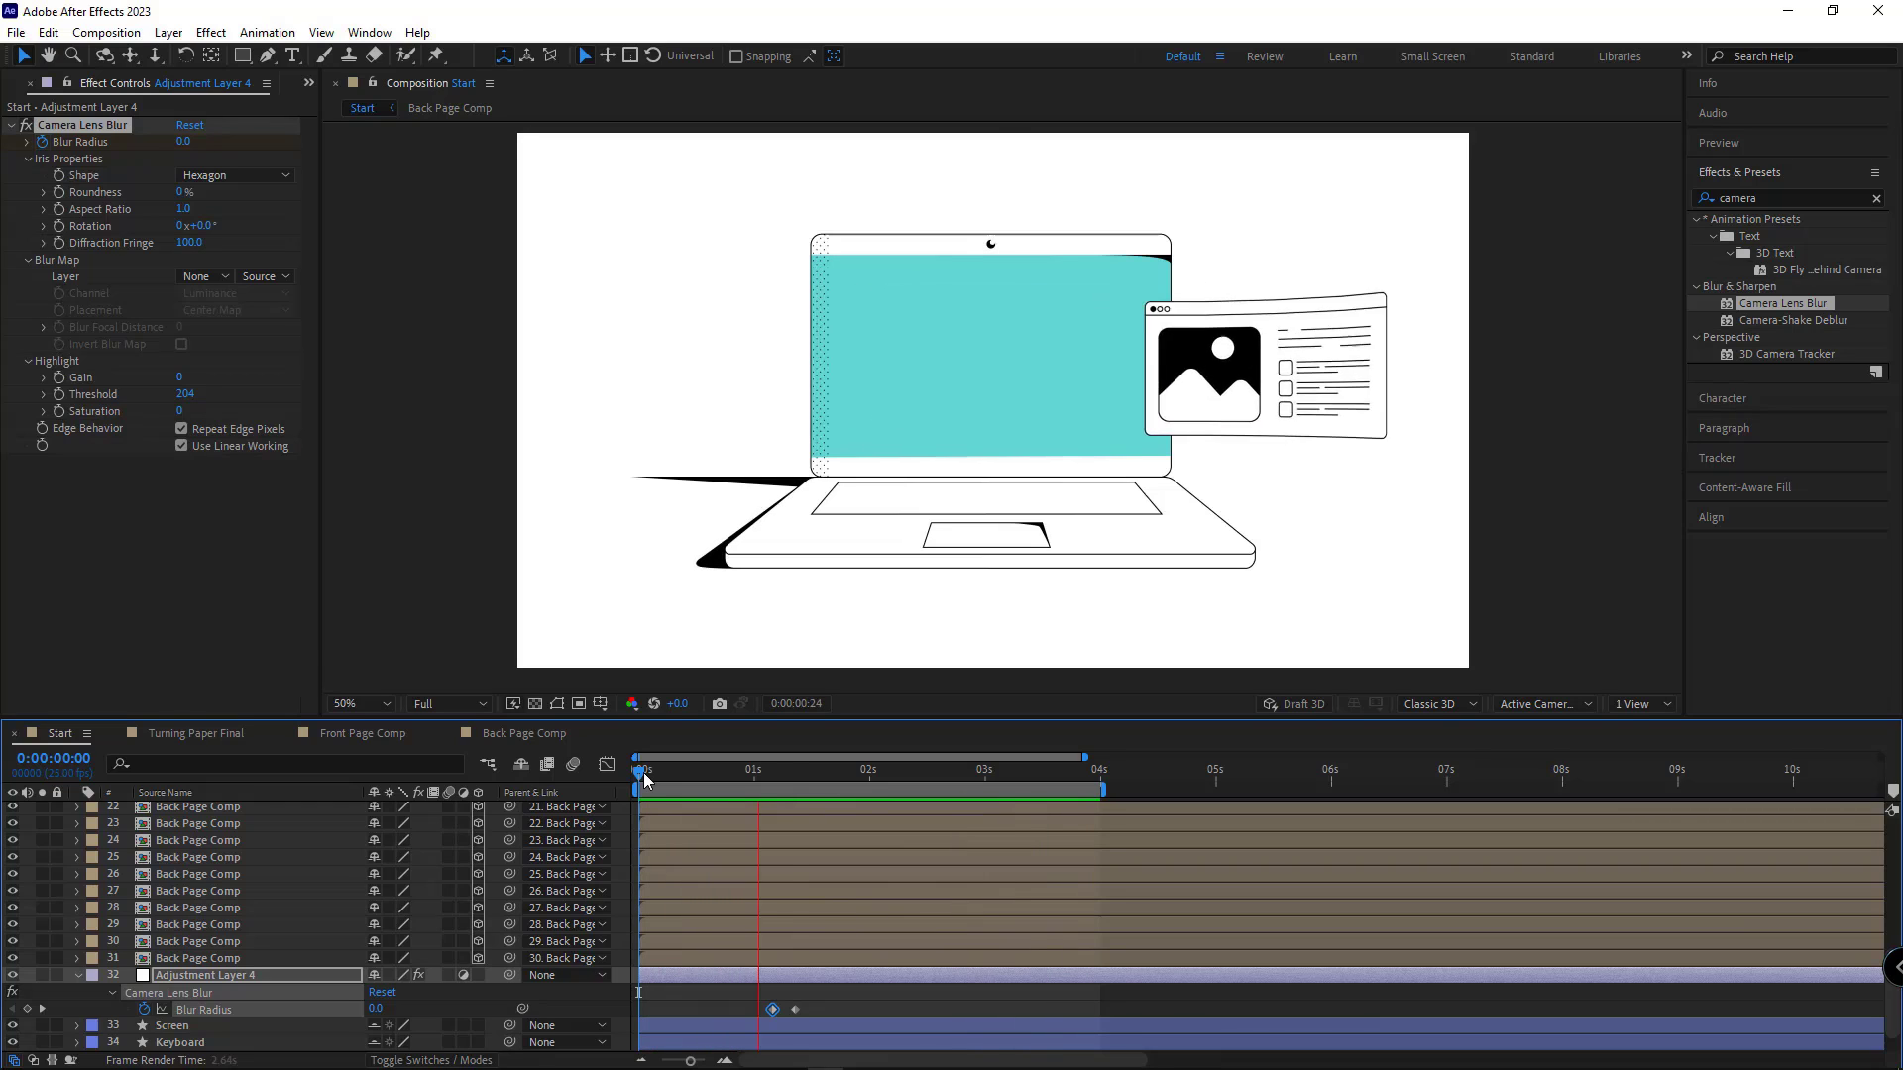
pyautogui.press('space')
pyautogui.click(76, 975)
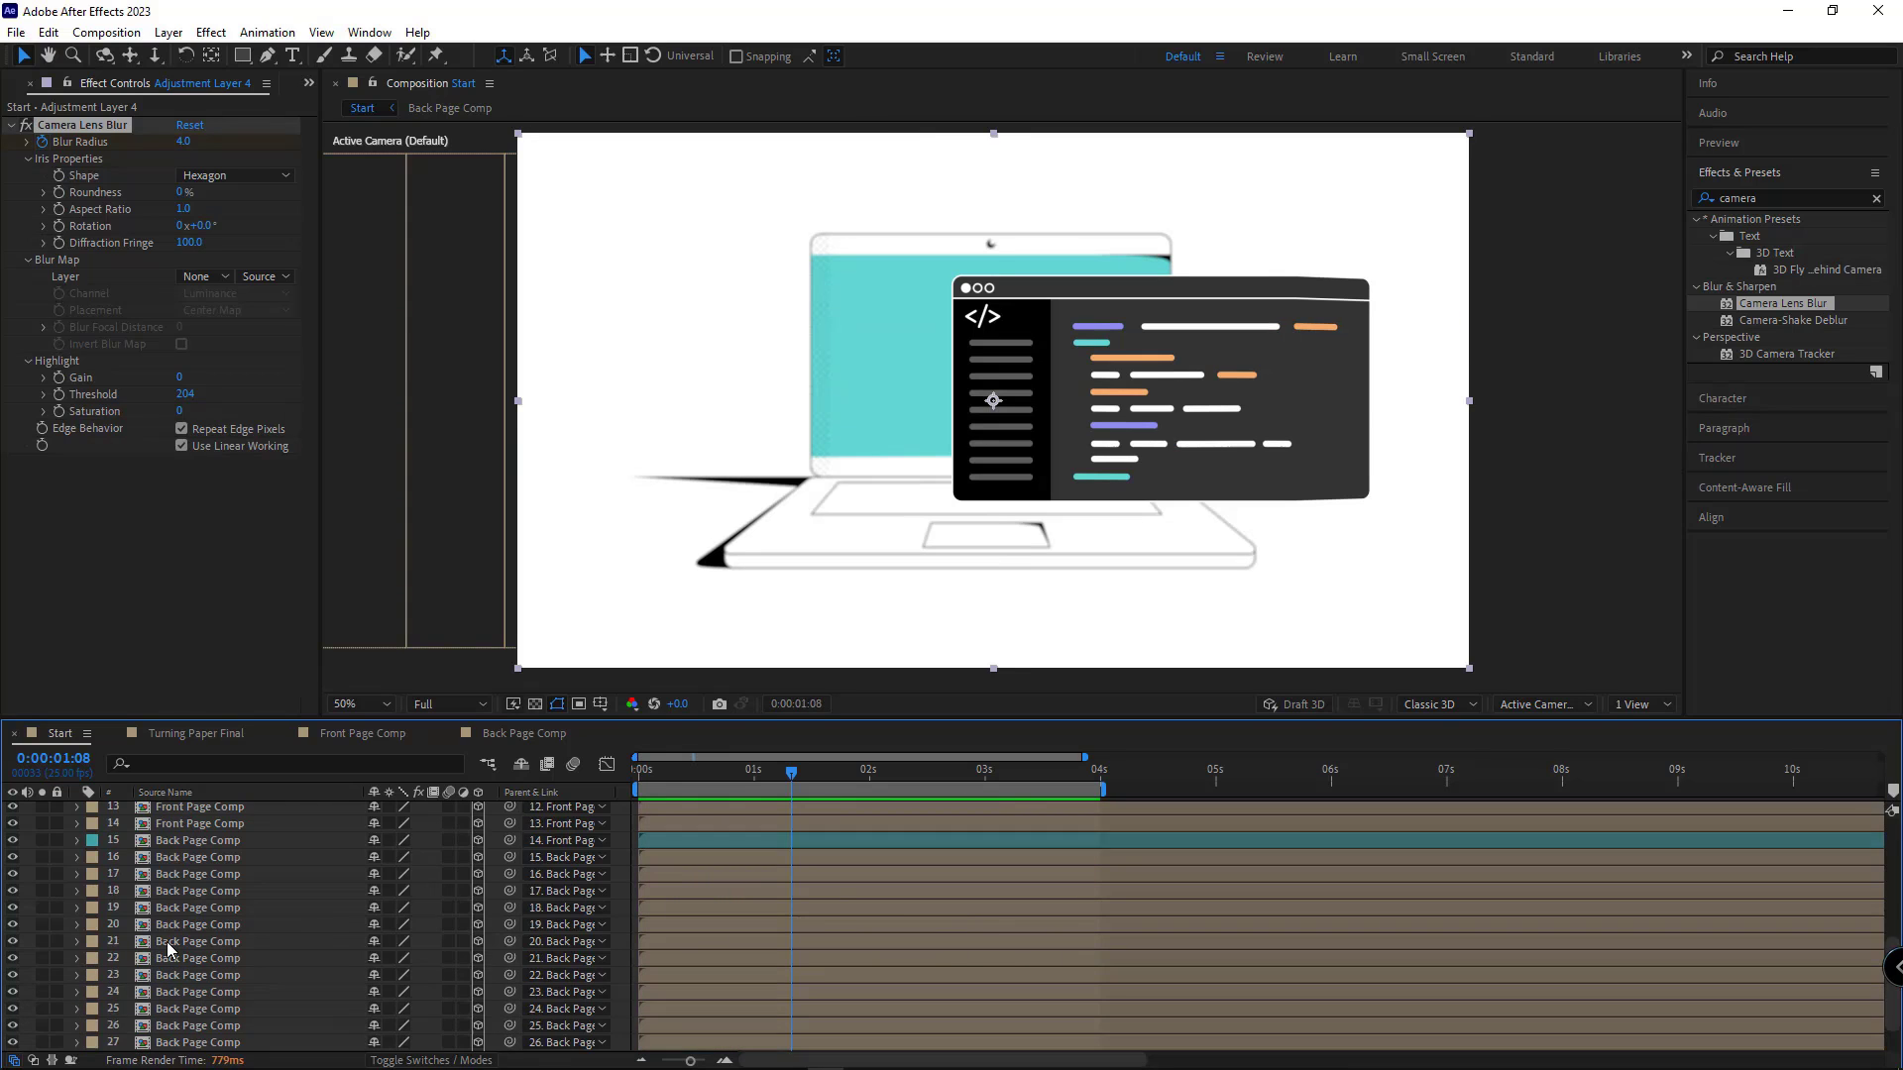
pyautogui.scroll(10, 174, 922)
pyautogui.click(200, 814)
pyautogui.click(167, 793)
pyautogui.click(12, 811)
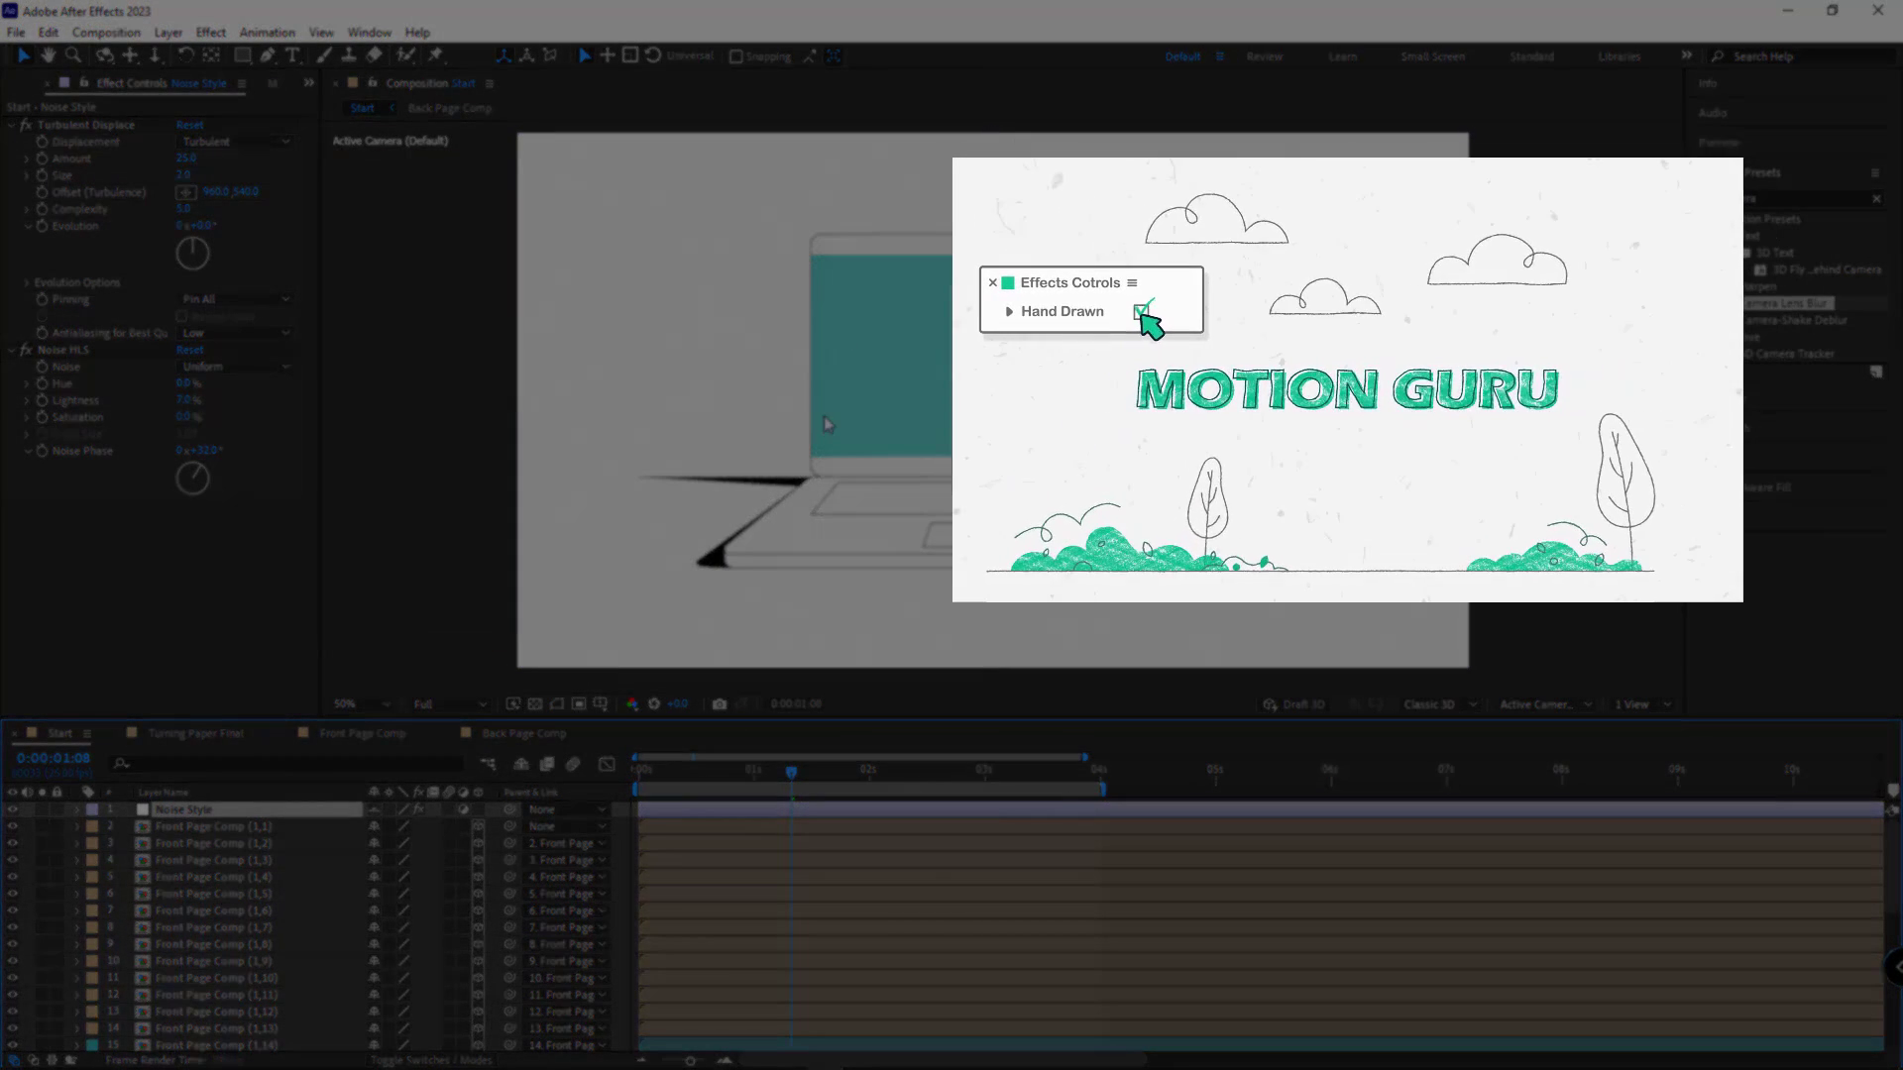
pyautogui.press('space')
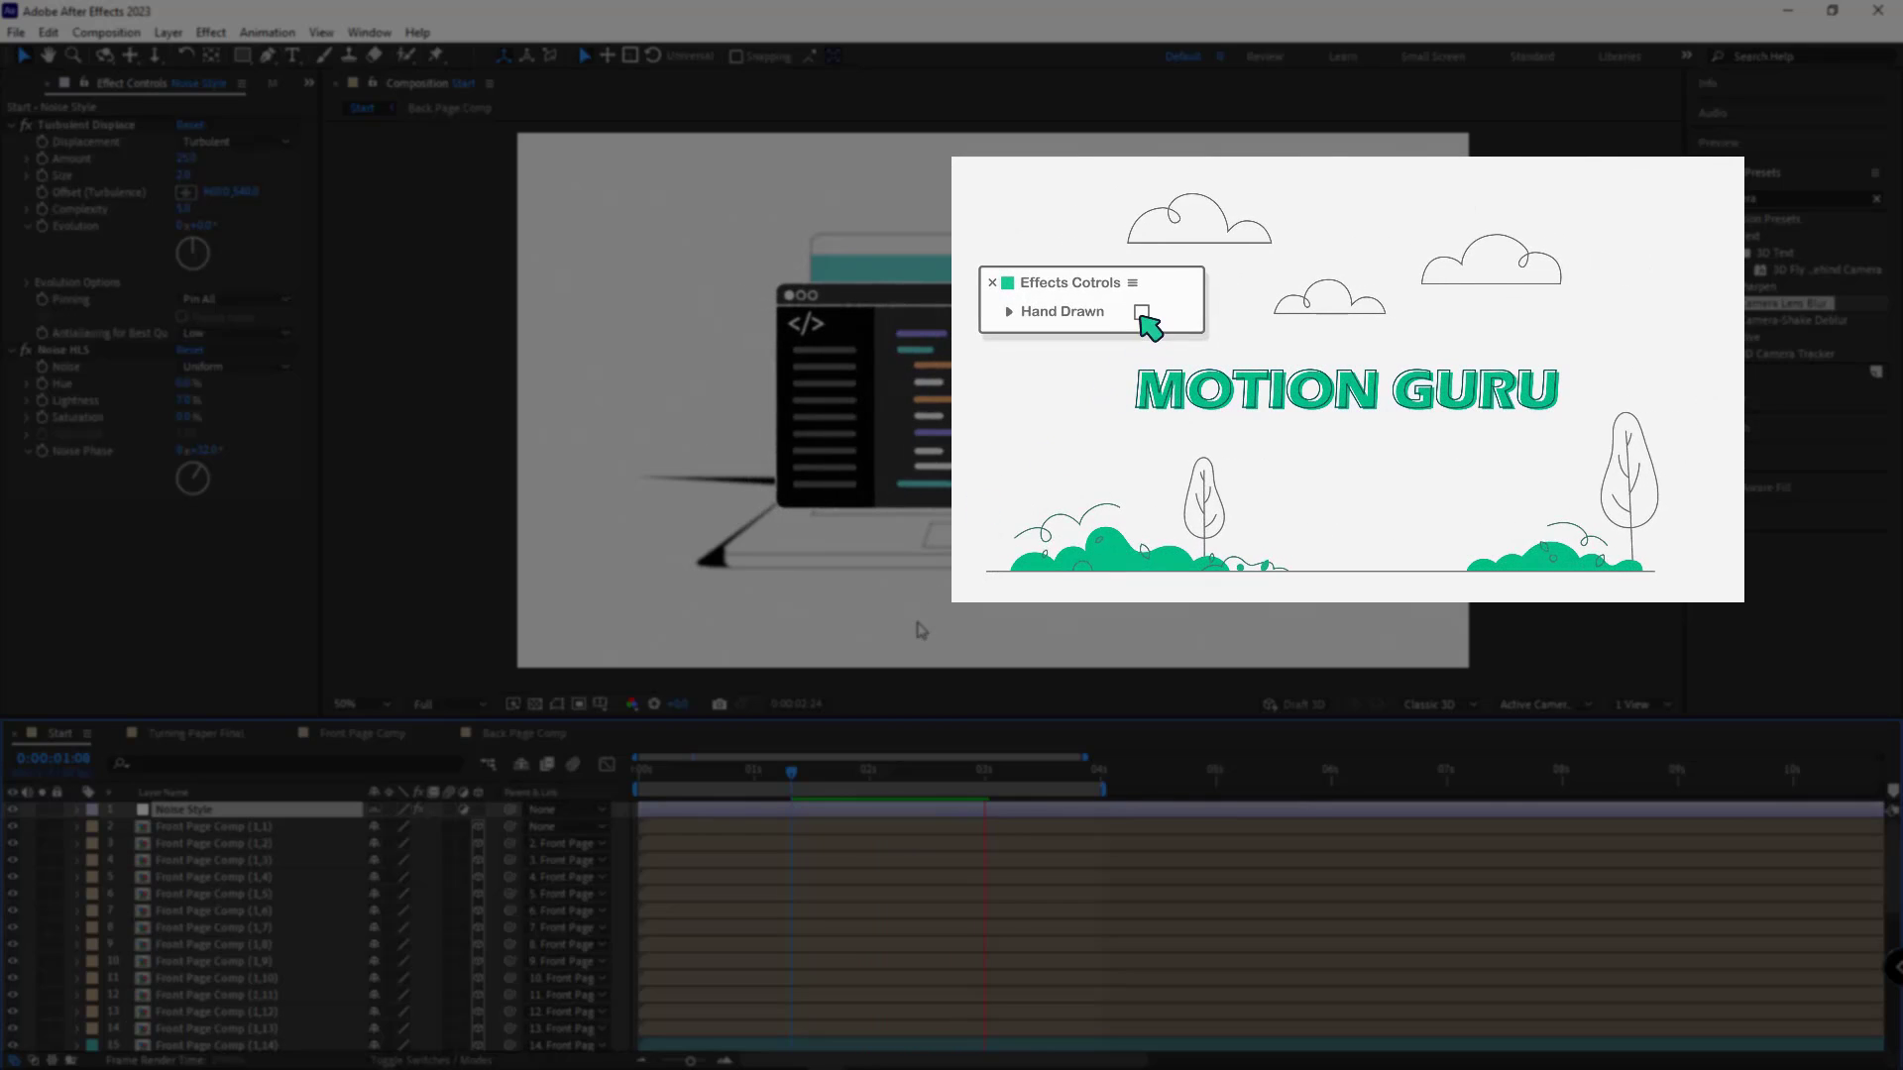
pyautogui.click(801, 780)
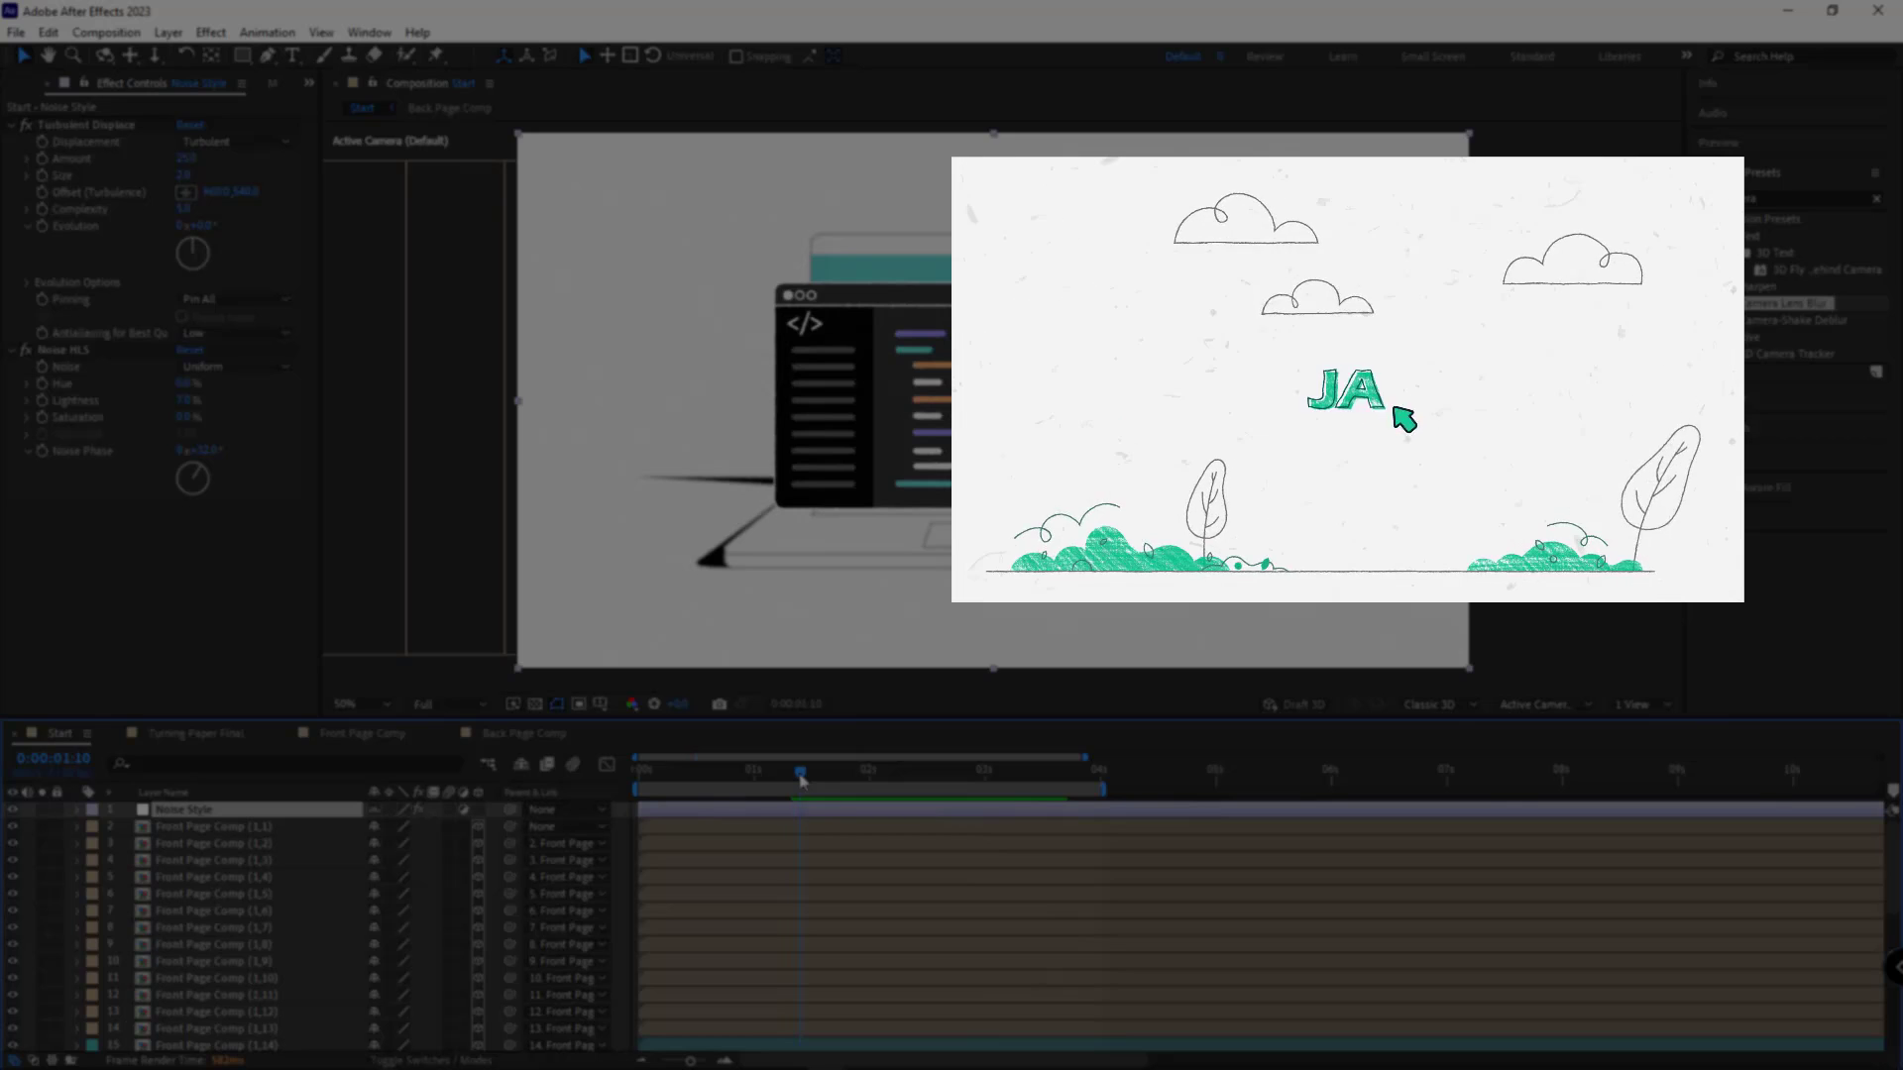